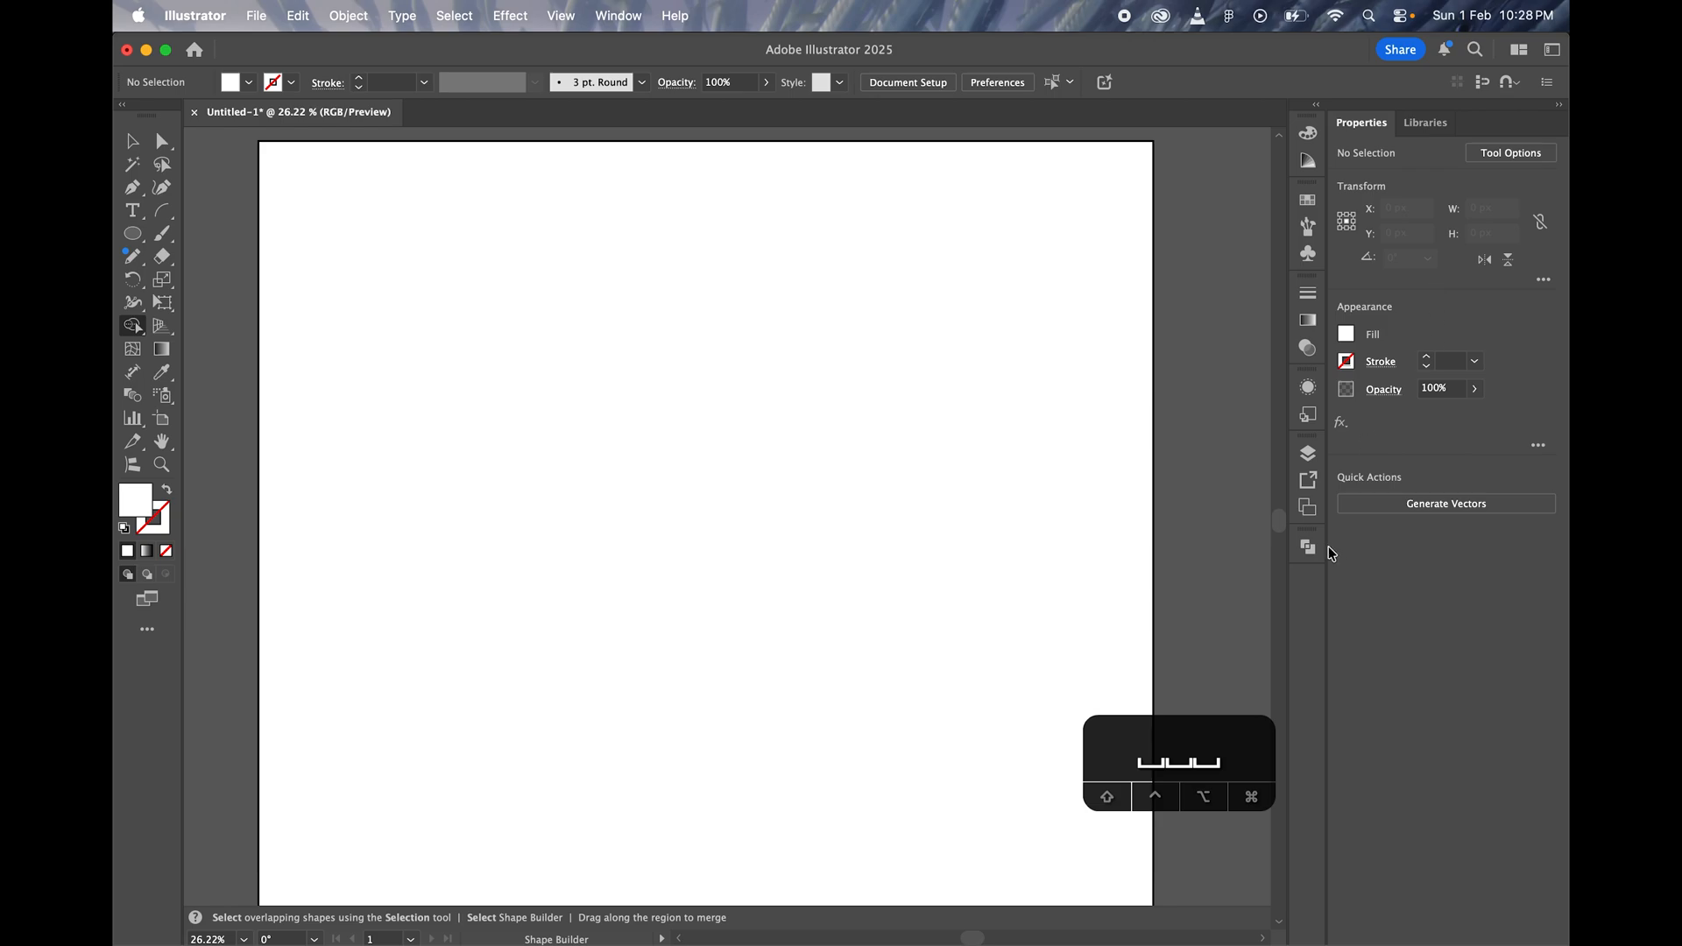
Step: Detach the Pathfinder panel from the dock and close it
click(1309, 559)
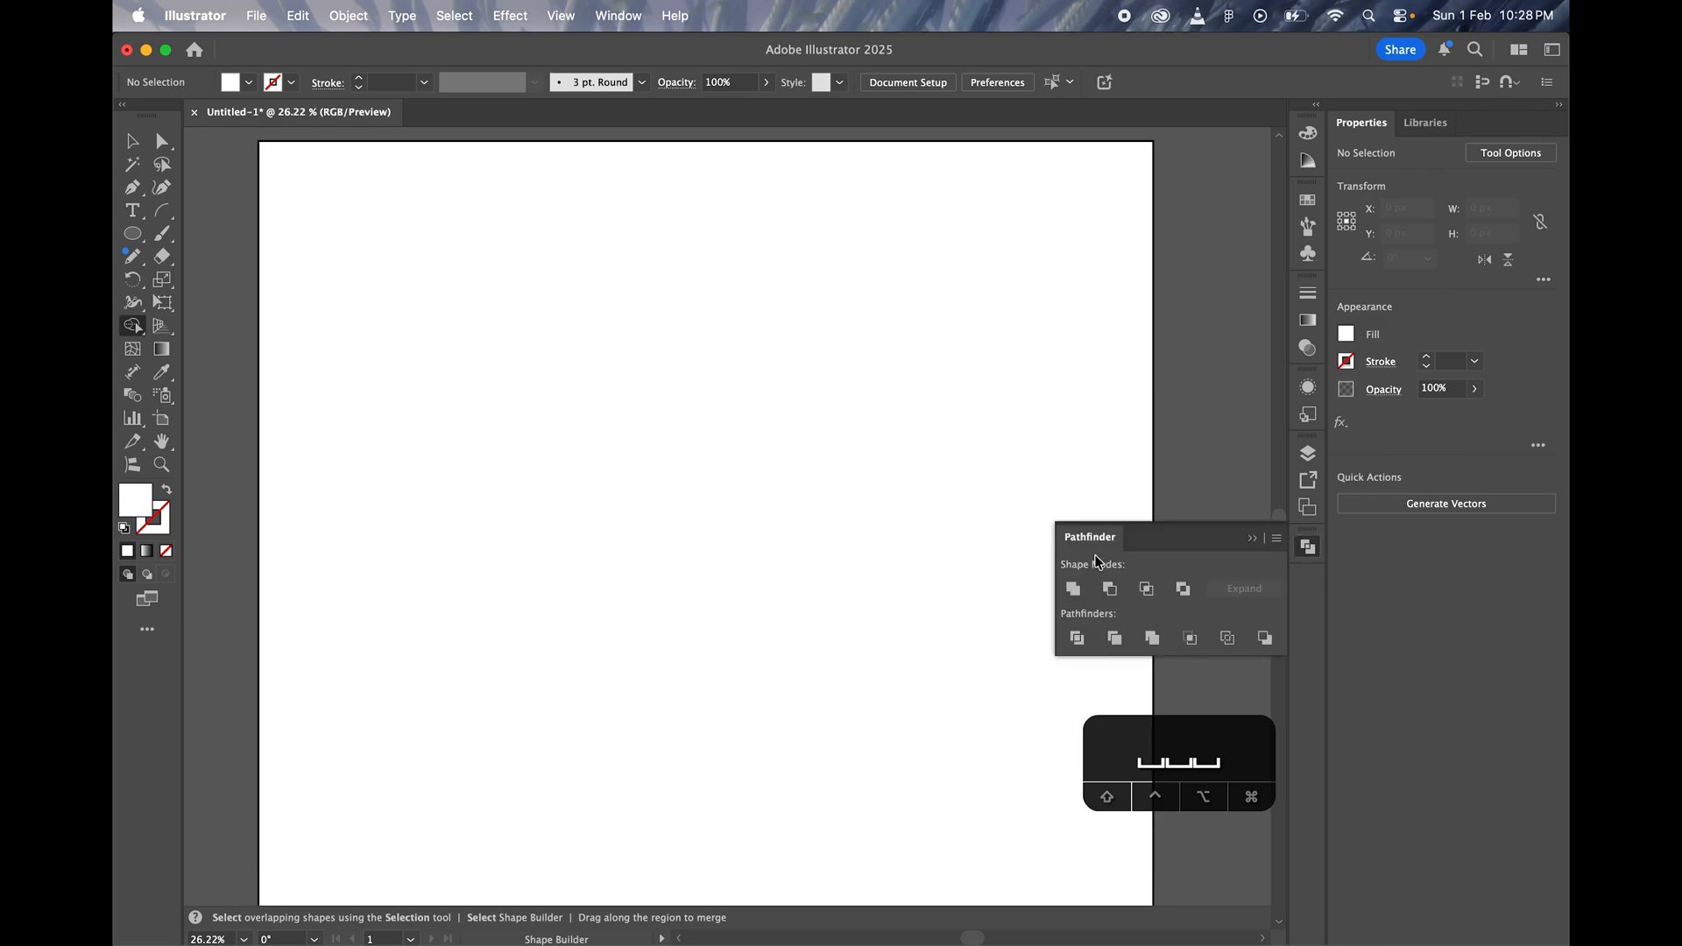
drag(1090, 540, 828, 343)
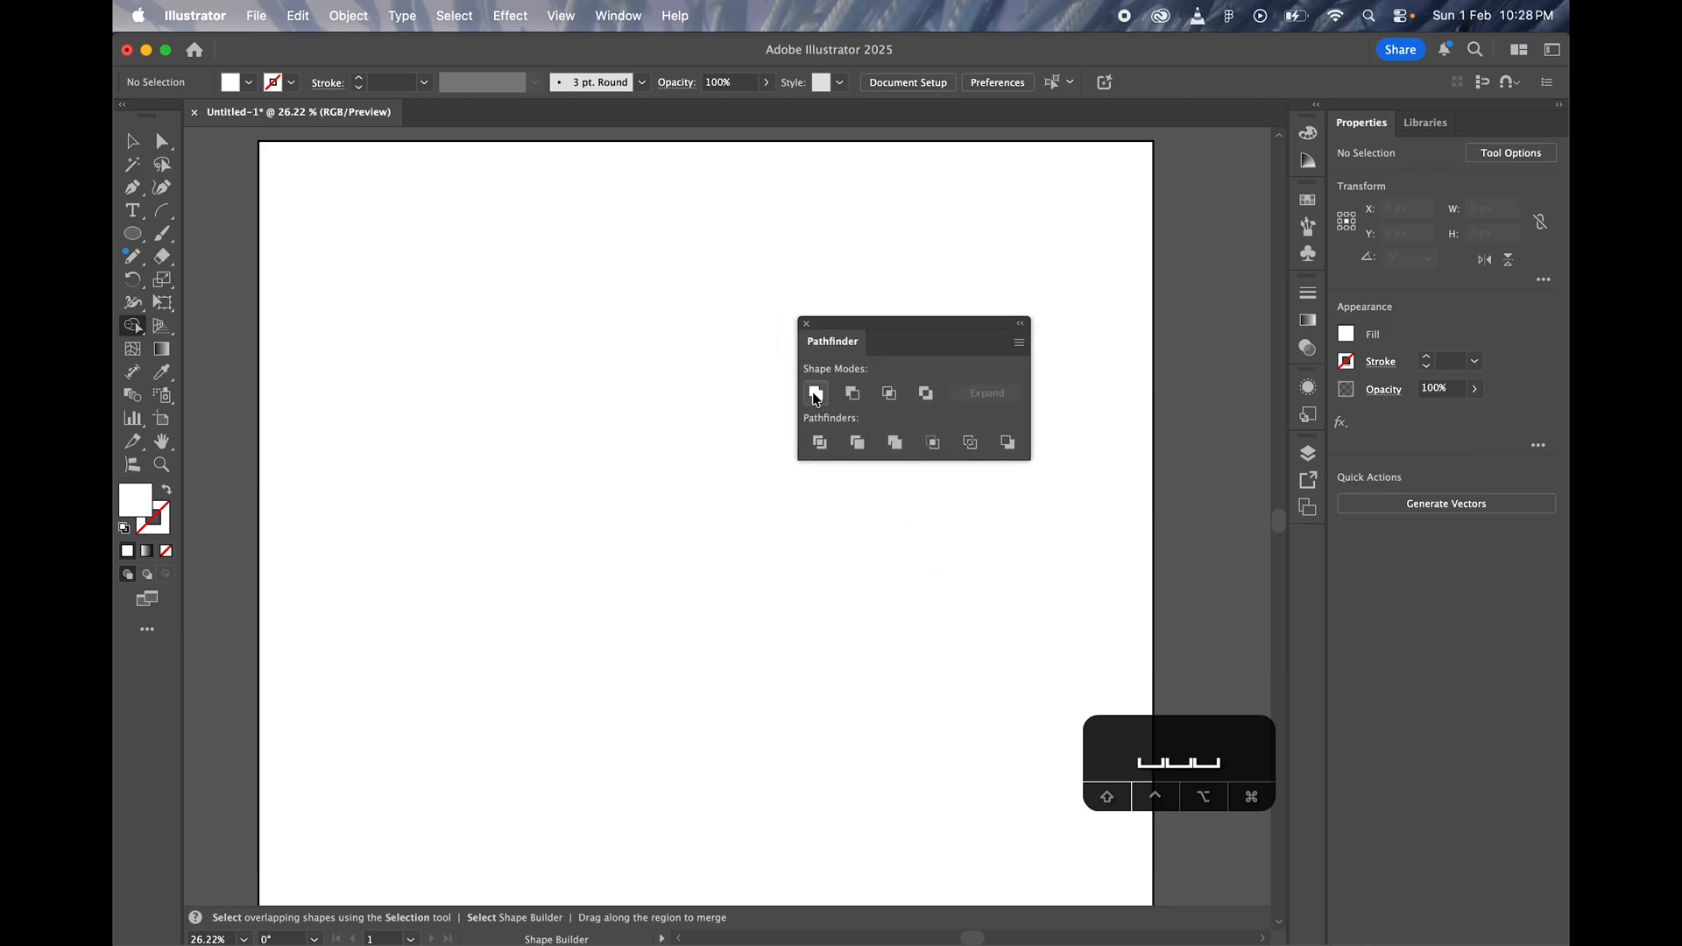
click(808, 325)
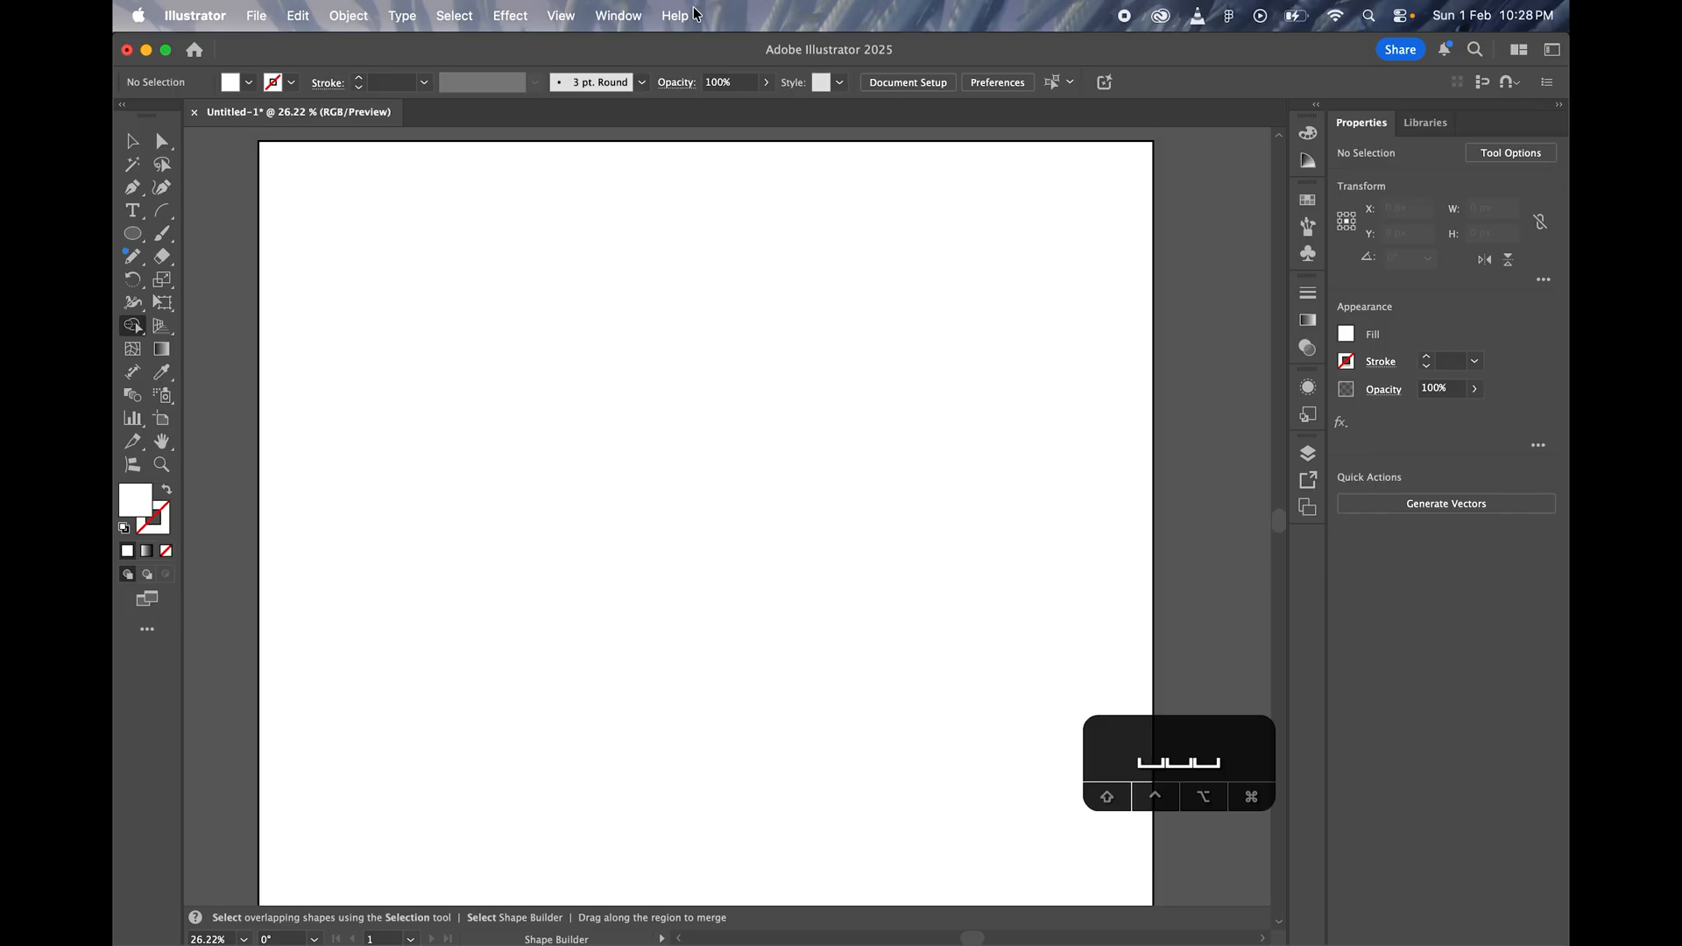
Step: Display the Pathfinder panel and close the Magic Wand panel
click(615, 23)
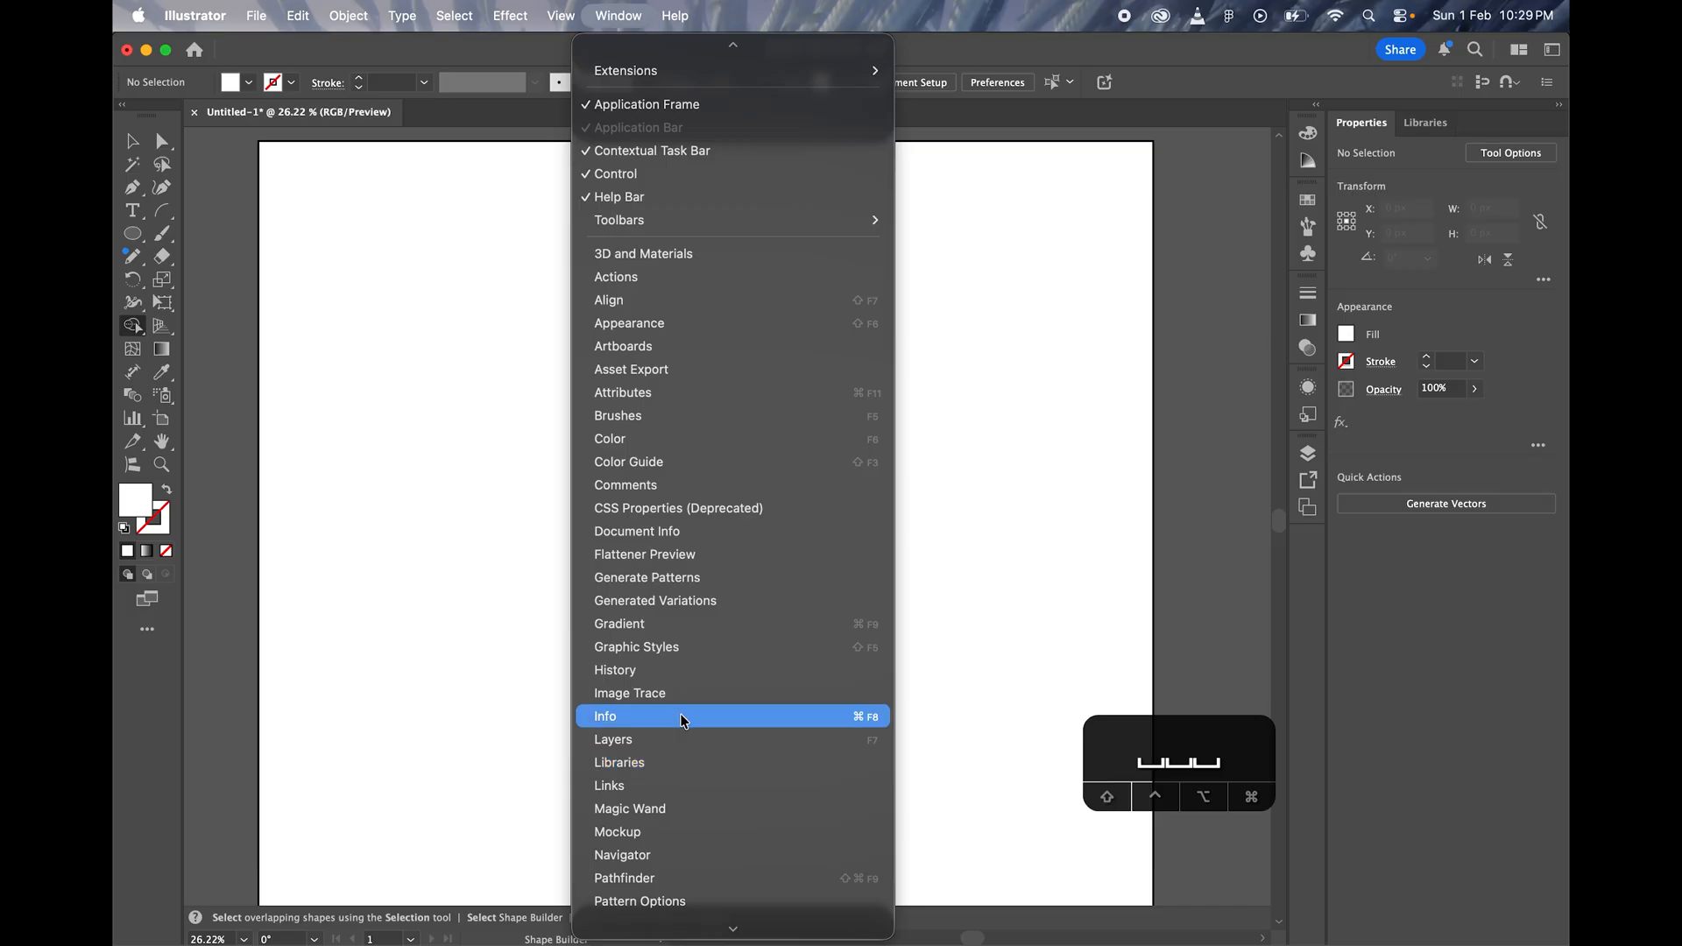
click(712, 816)
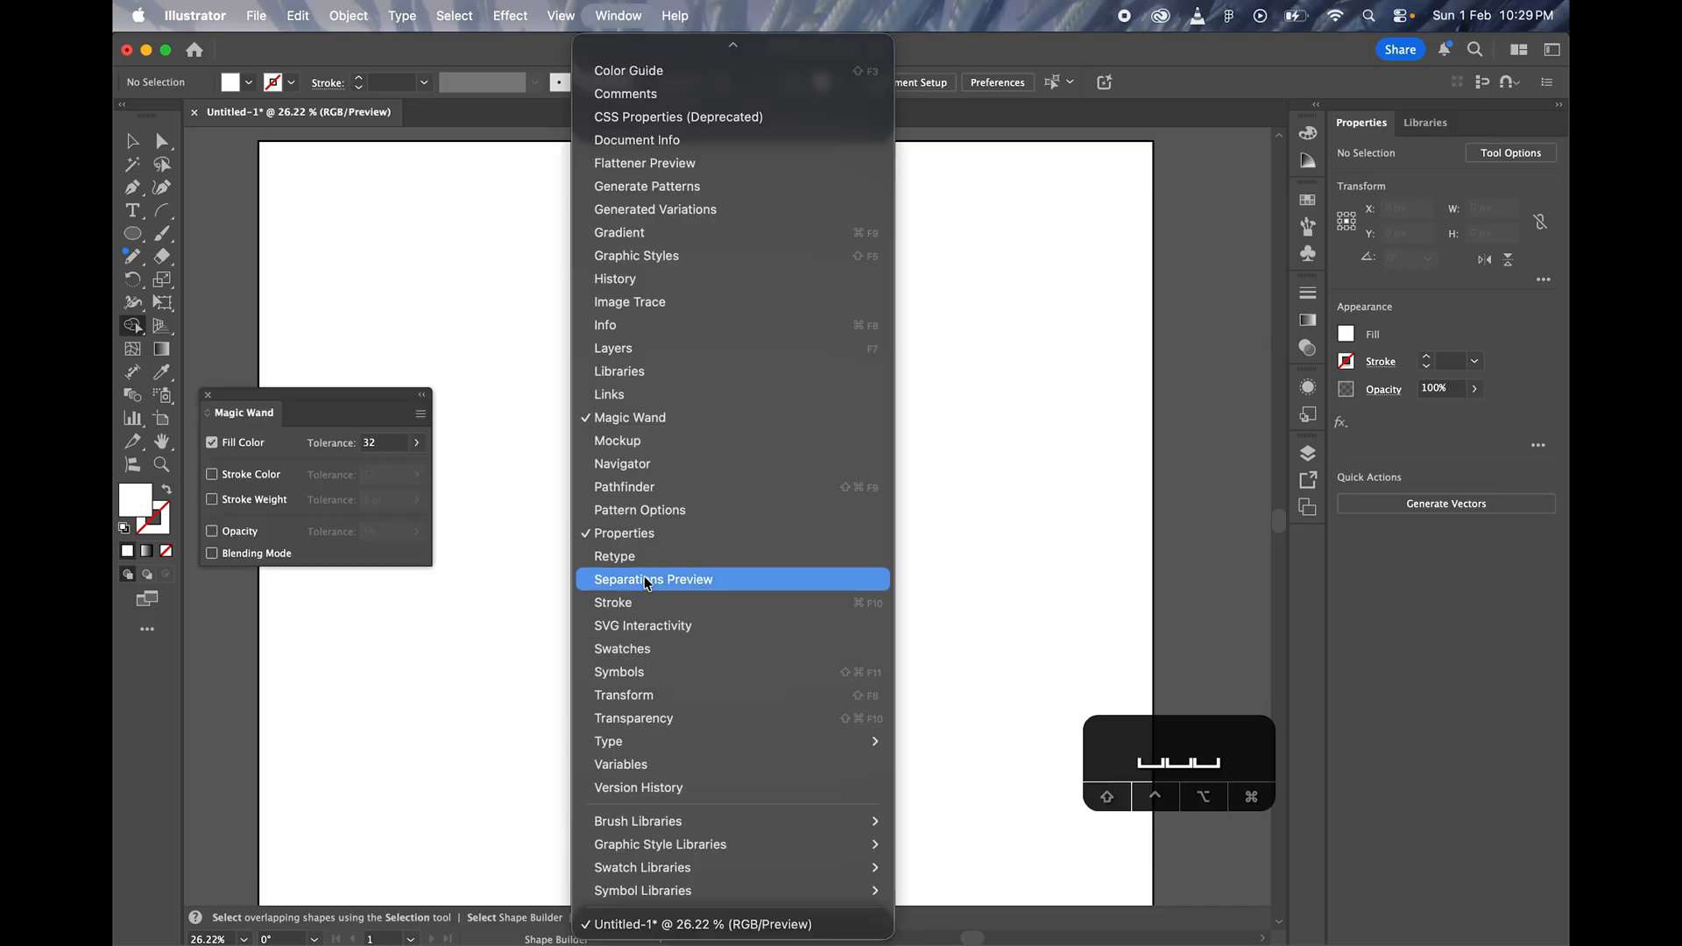
click(617, 488)
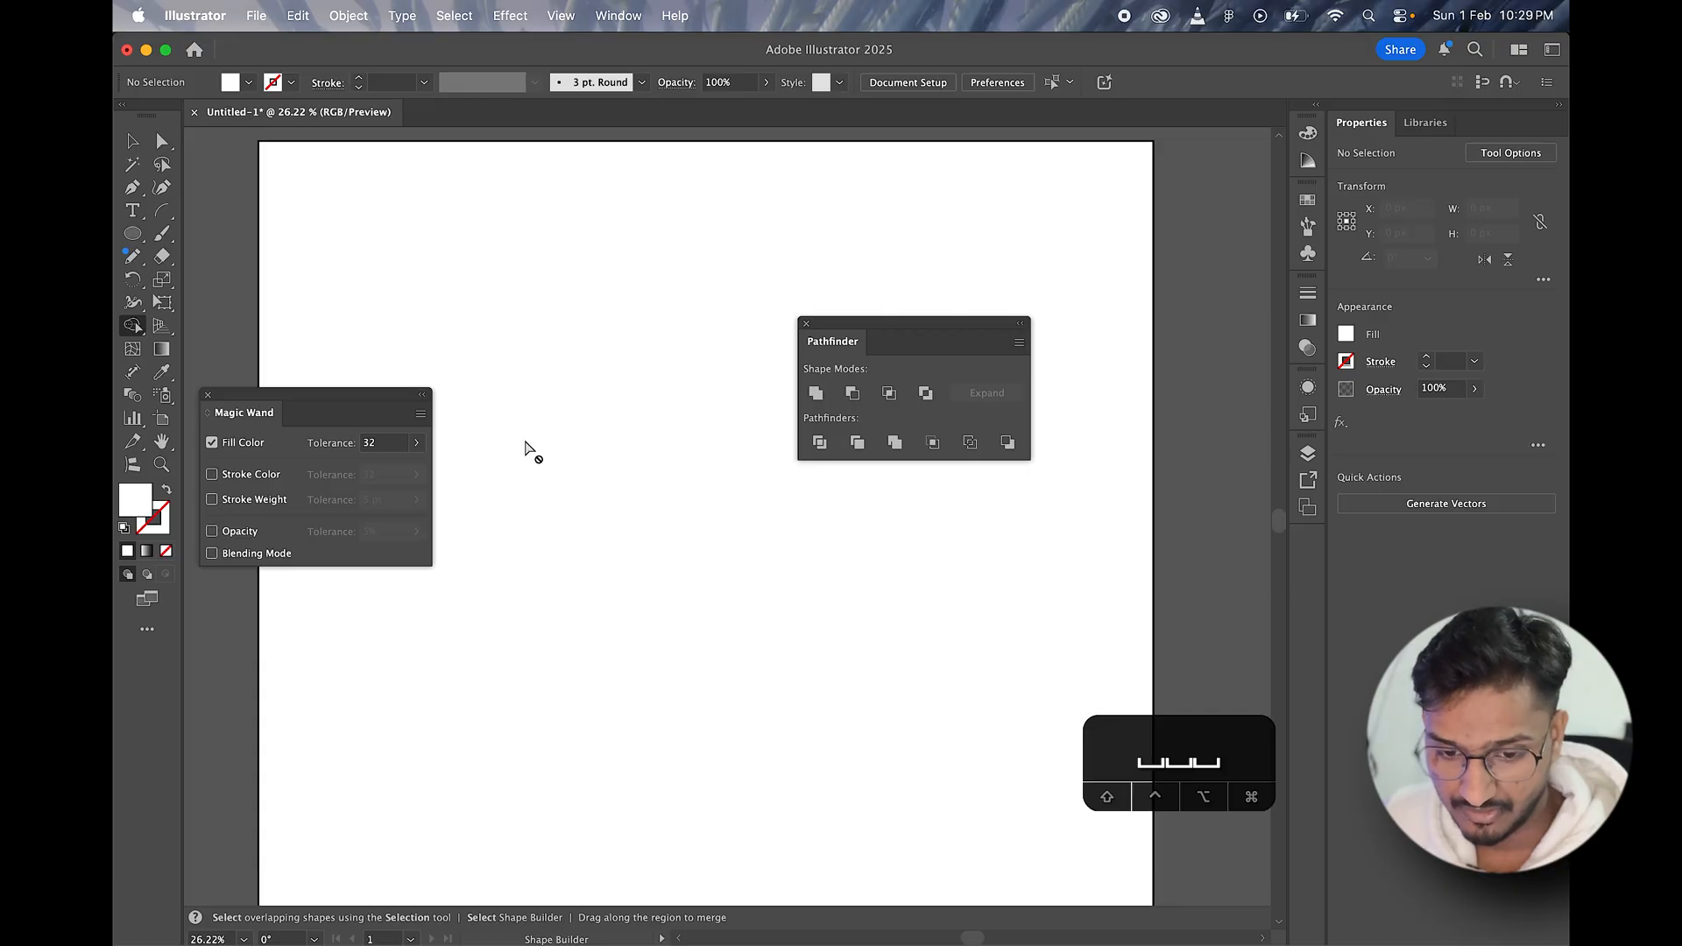
click(208, 399)
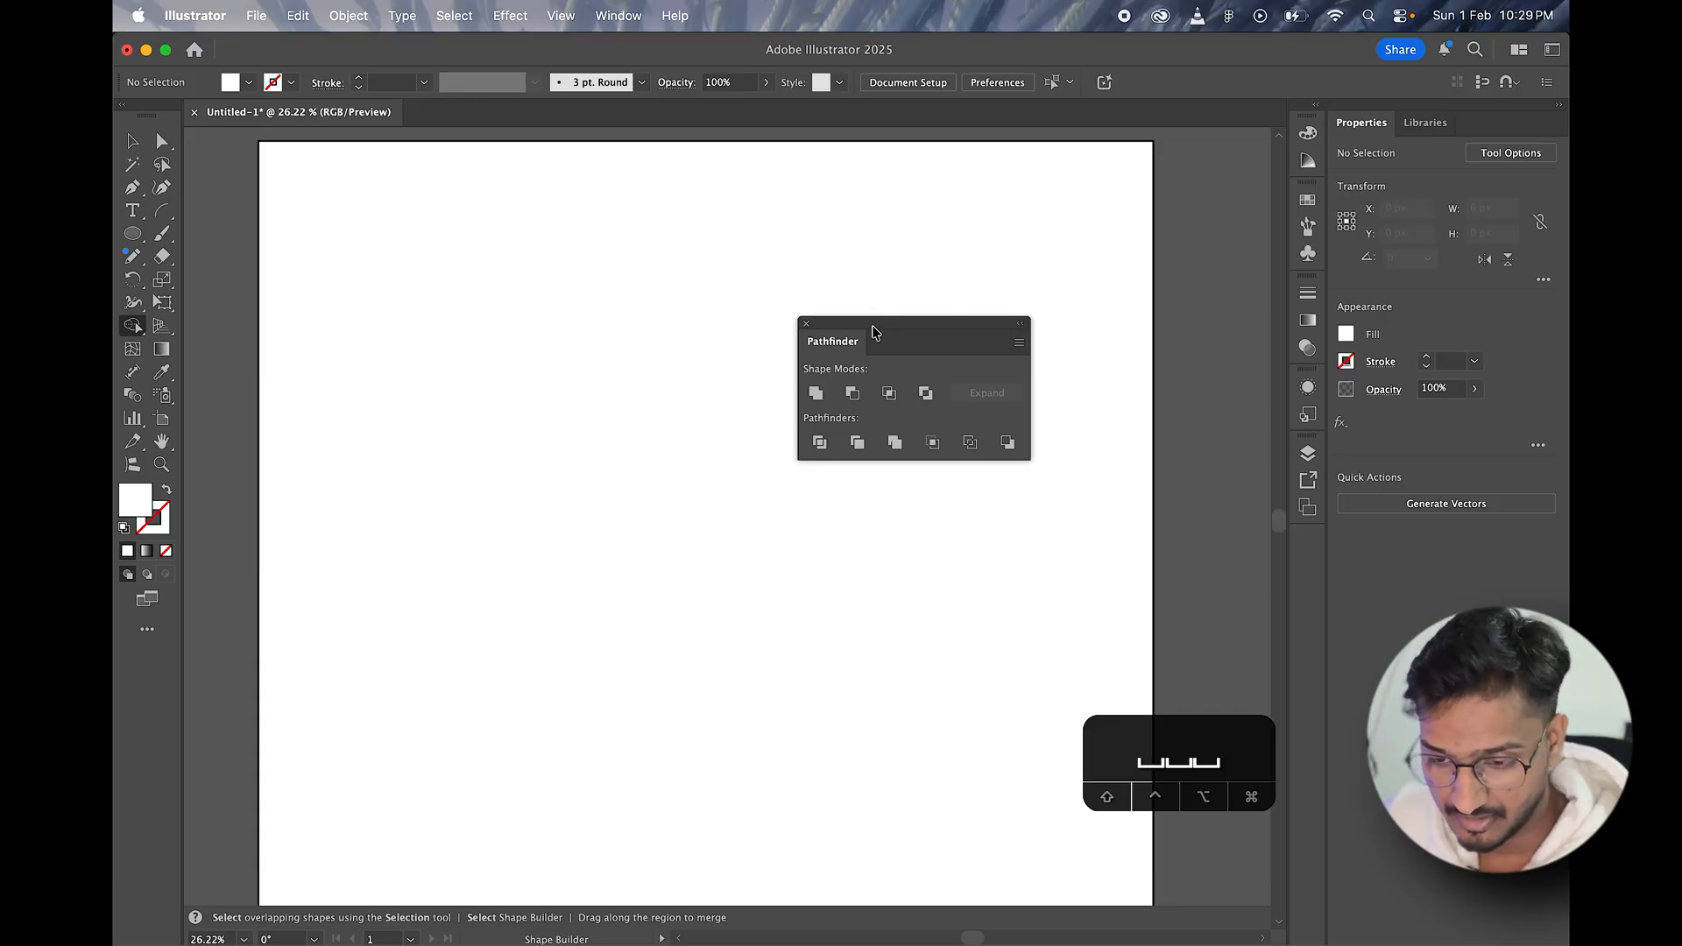
Step: Reposition the floating Pathfinder panel over the upper-right area of the artboard, keeping it expanded
drag(873, 332, 871, 455)
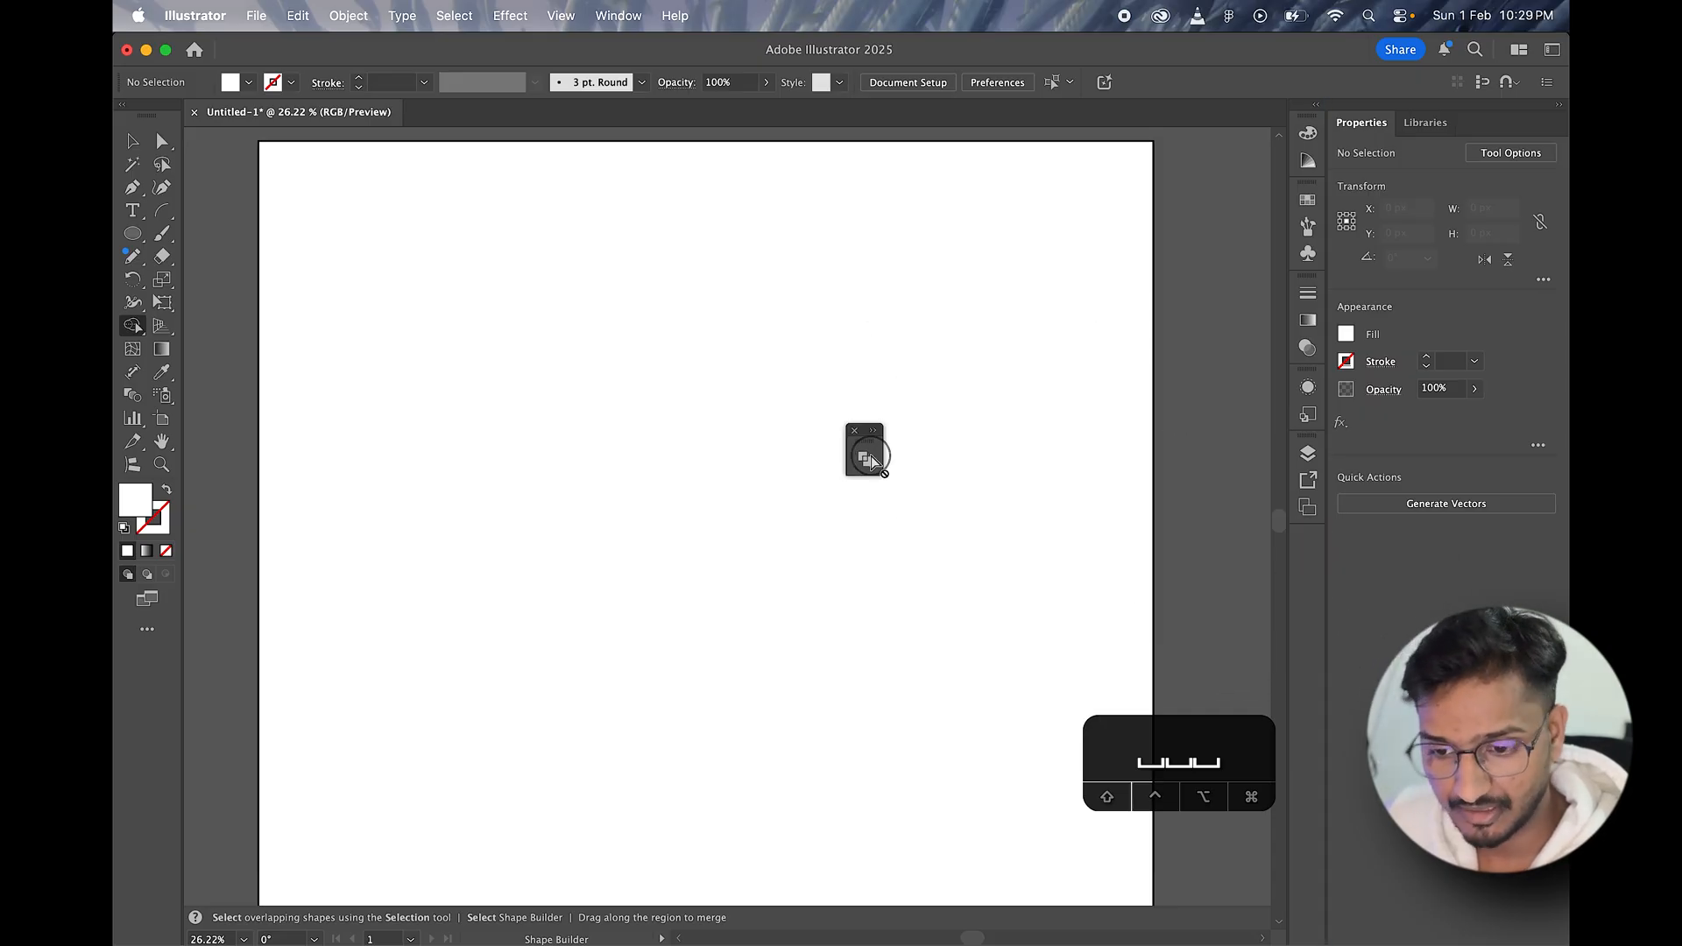
click(869, 433)
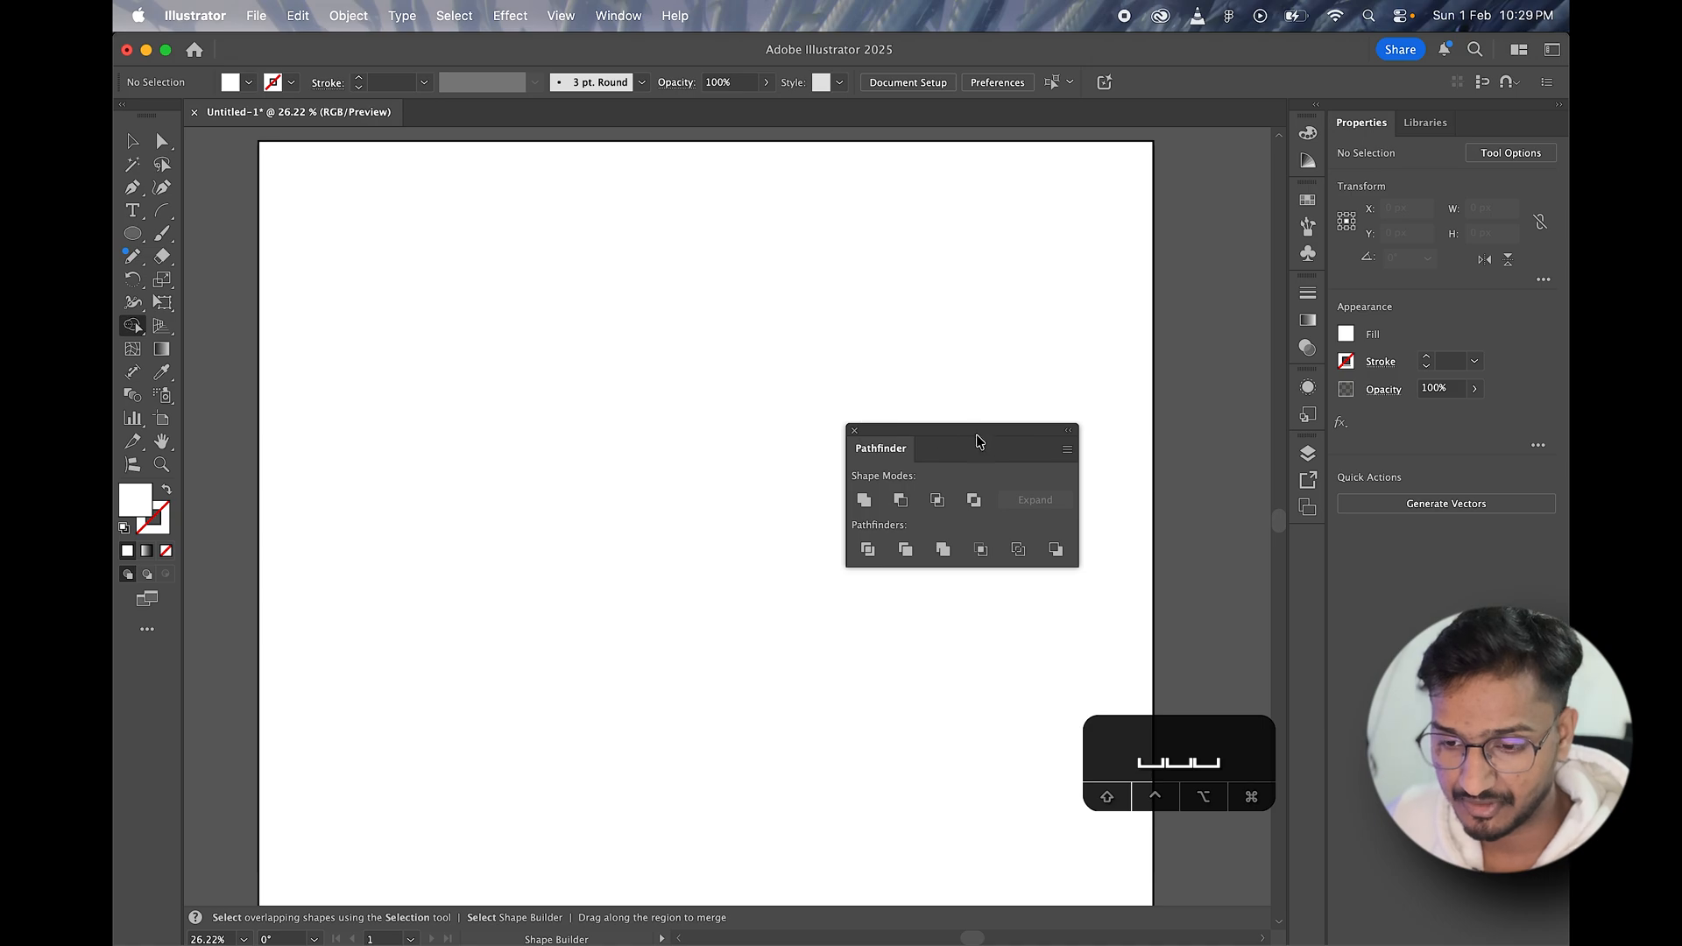
drag(979, 441, 960, 295)
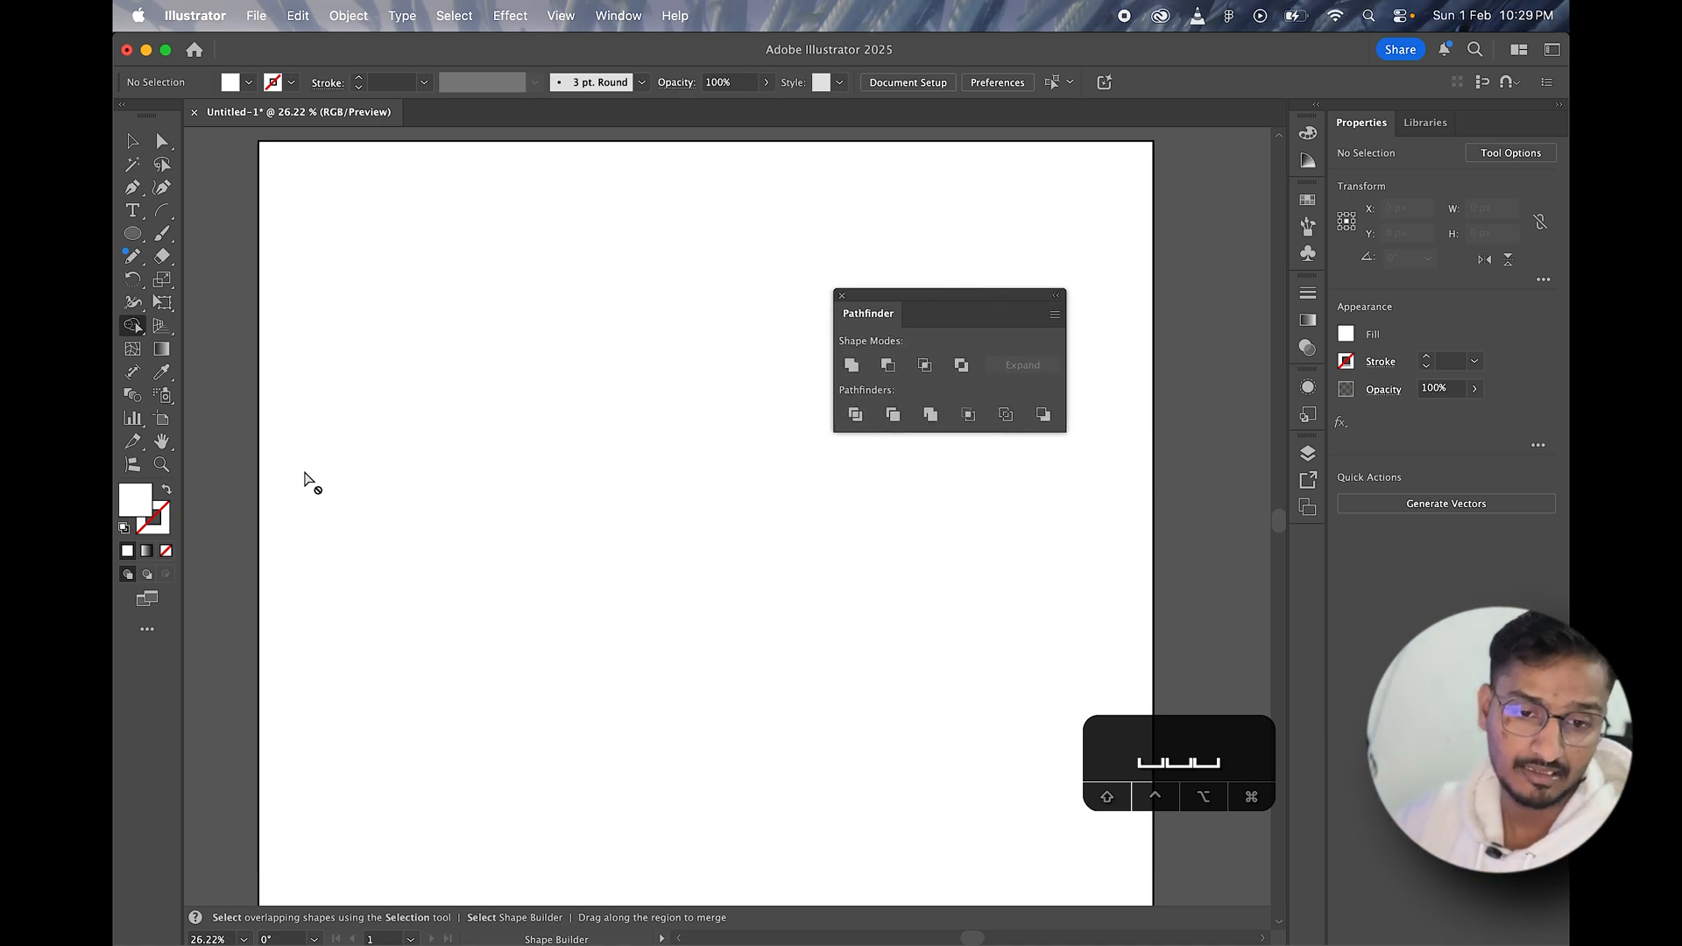
Step: Draw a square about 444 px wide in the upper-left area of the artboard with the Rectangle tool
click(131, 233)
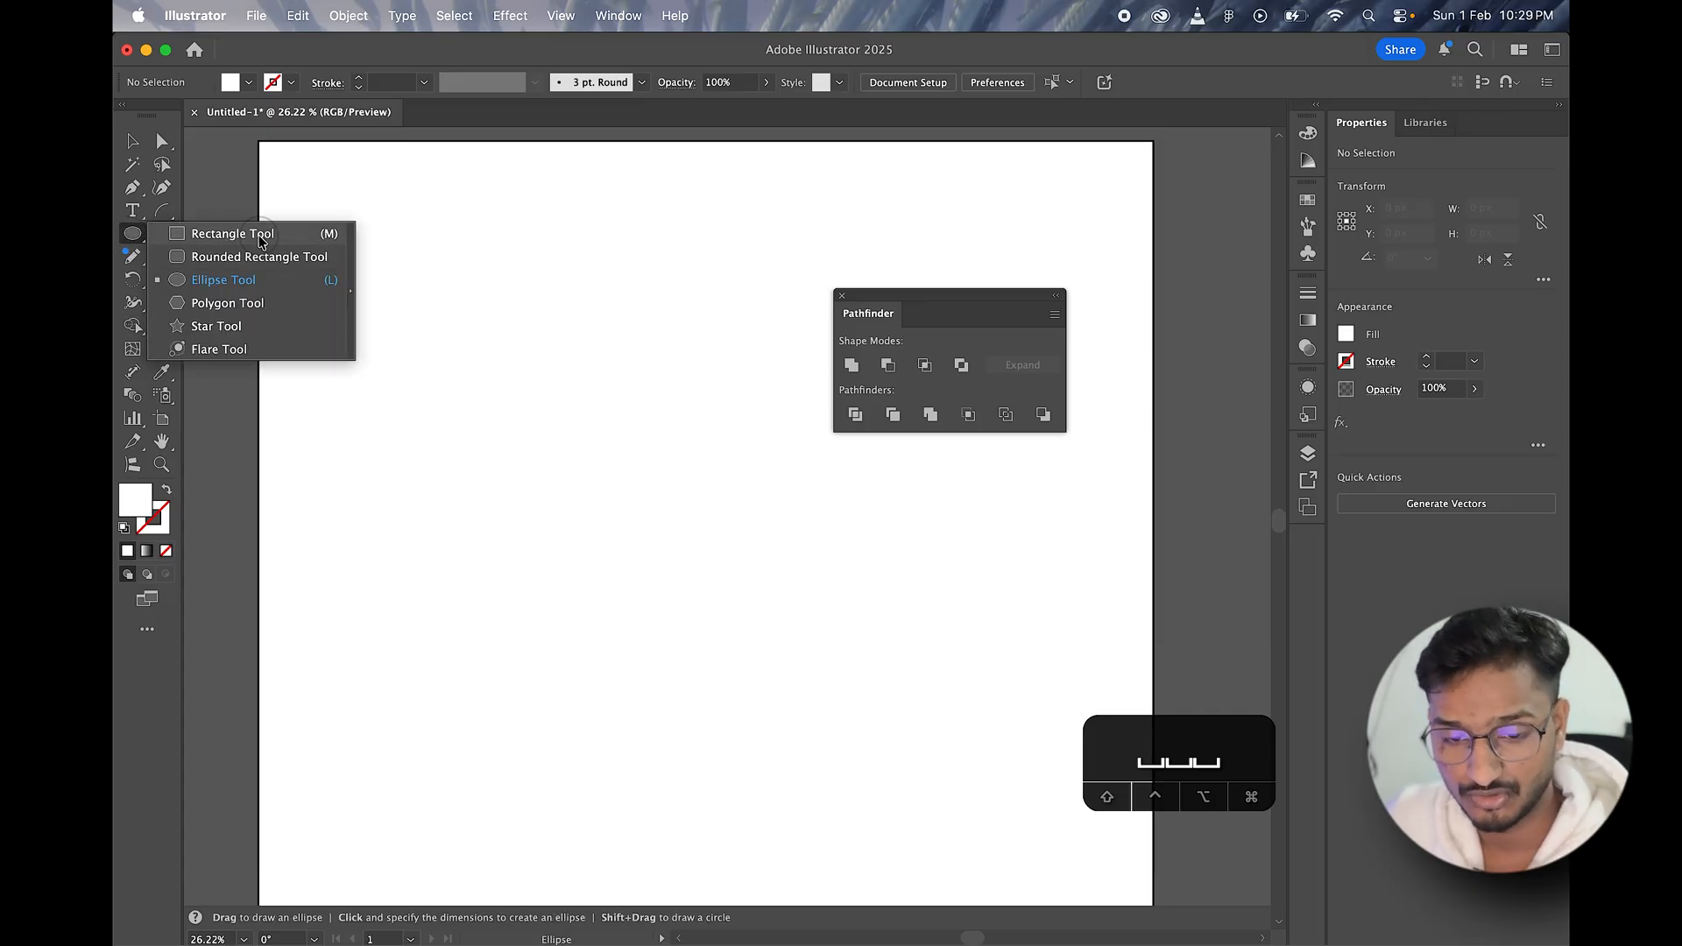
click(259, 236)
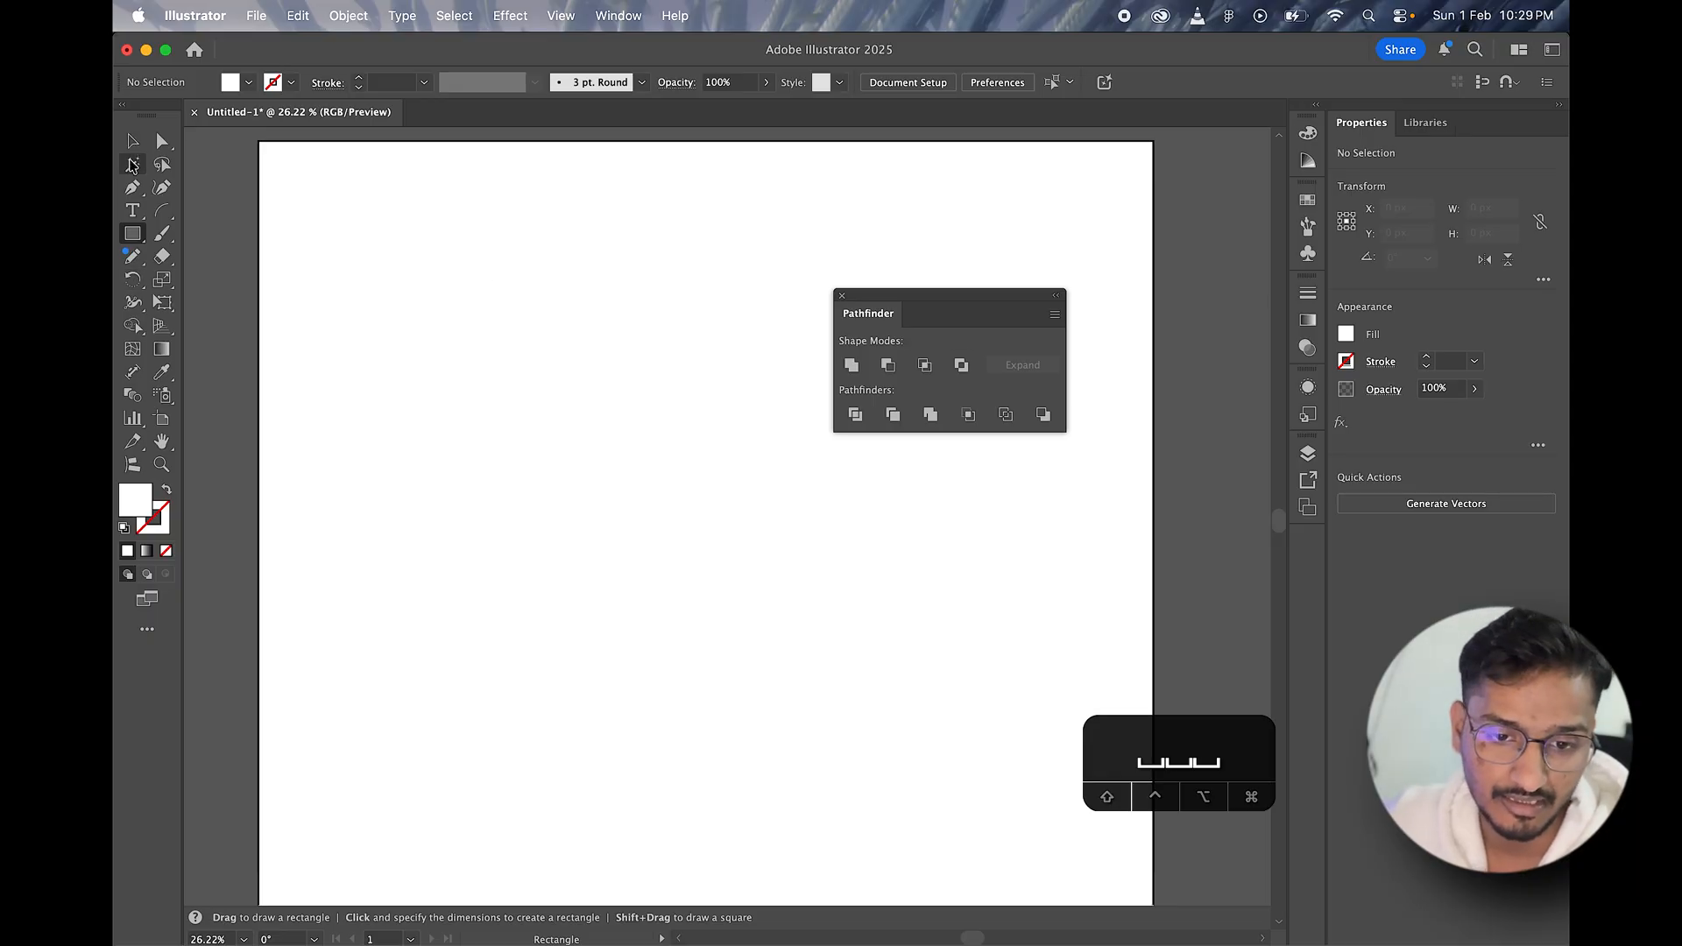
click(132, 144)
key(m)
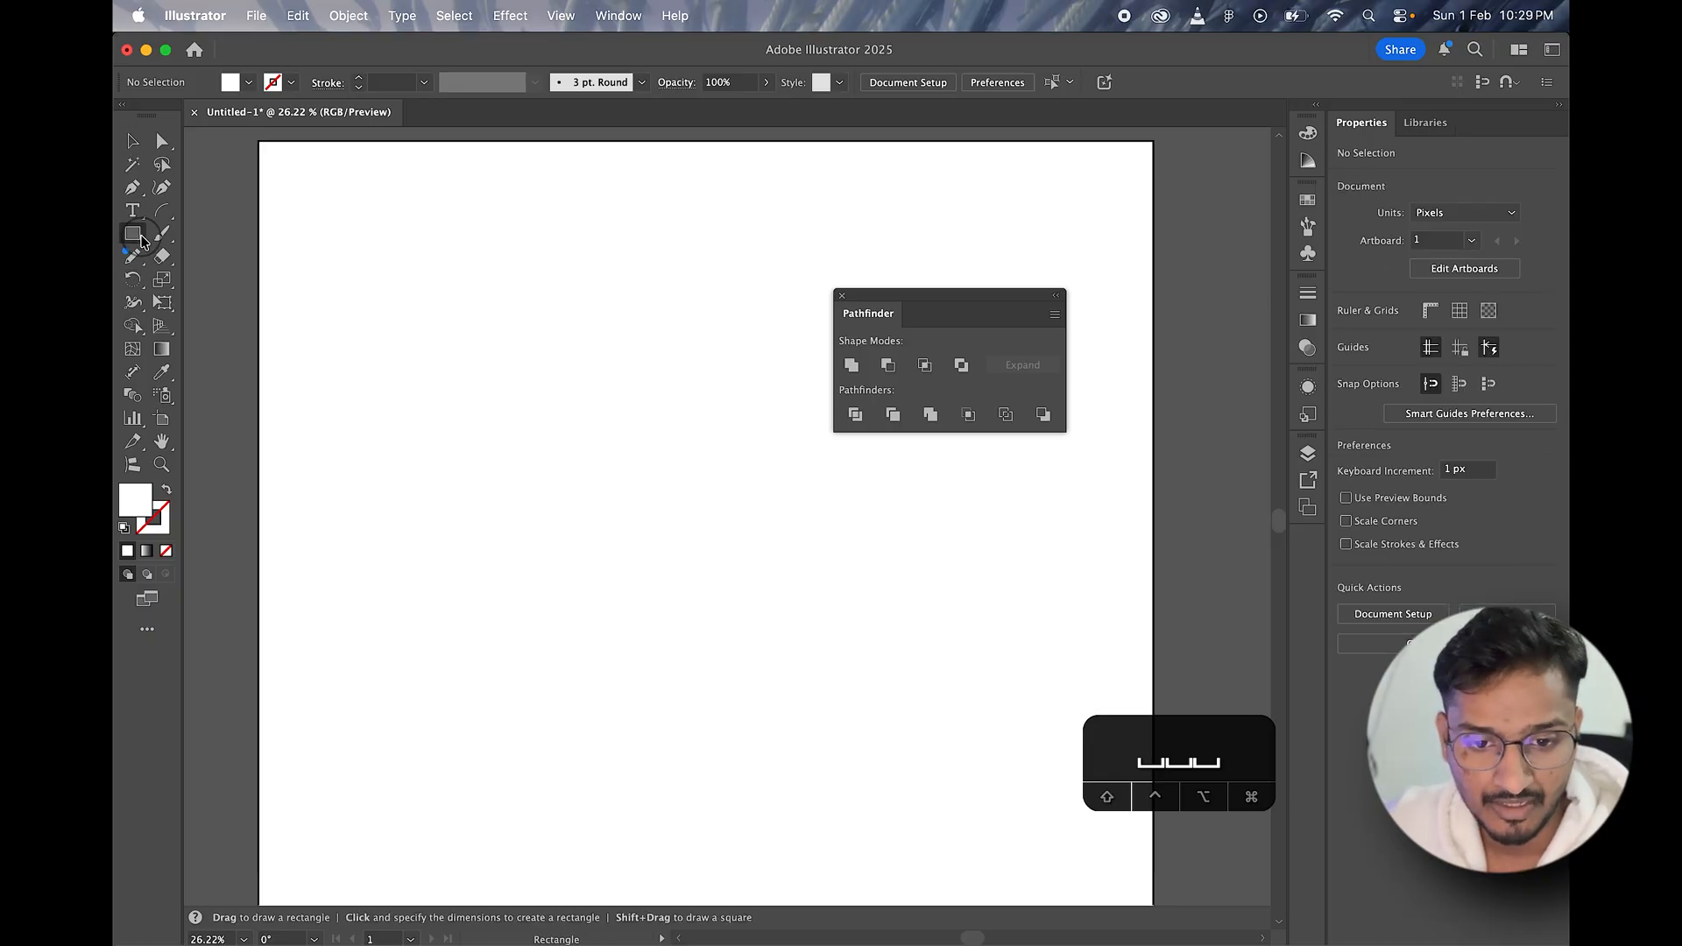
drag(373, 314, 572, 445)
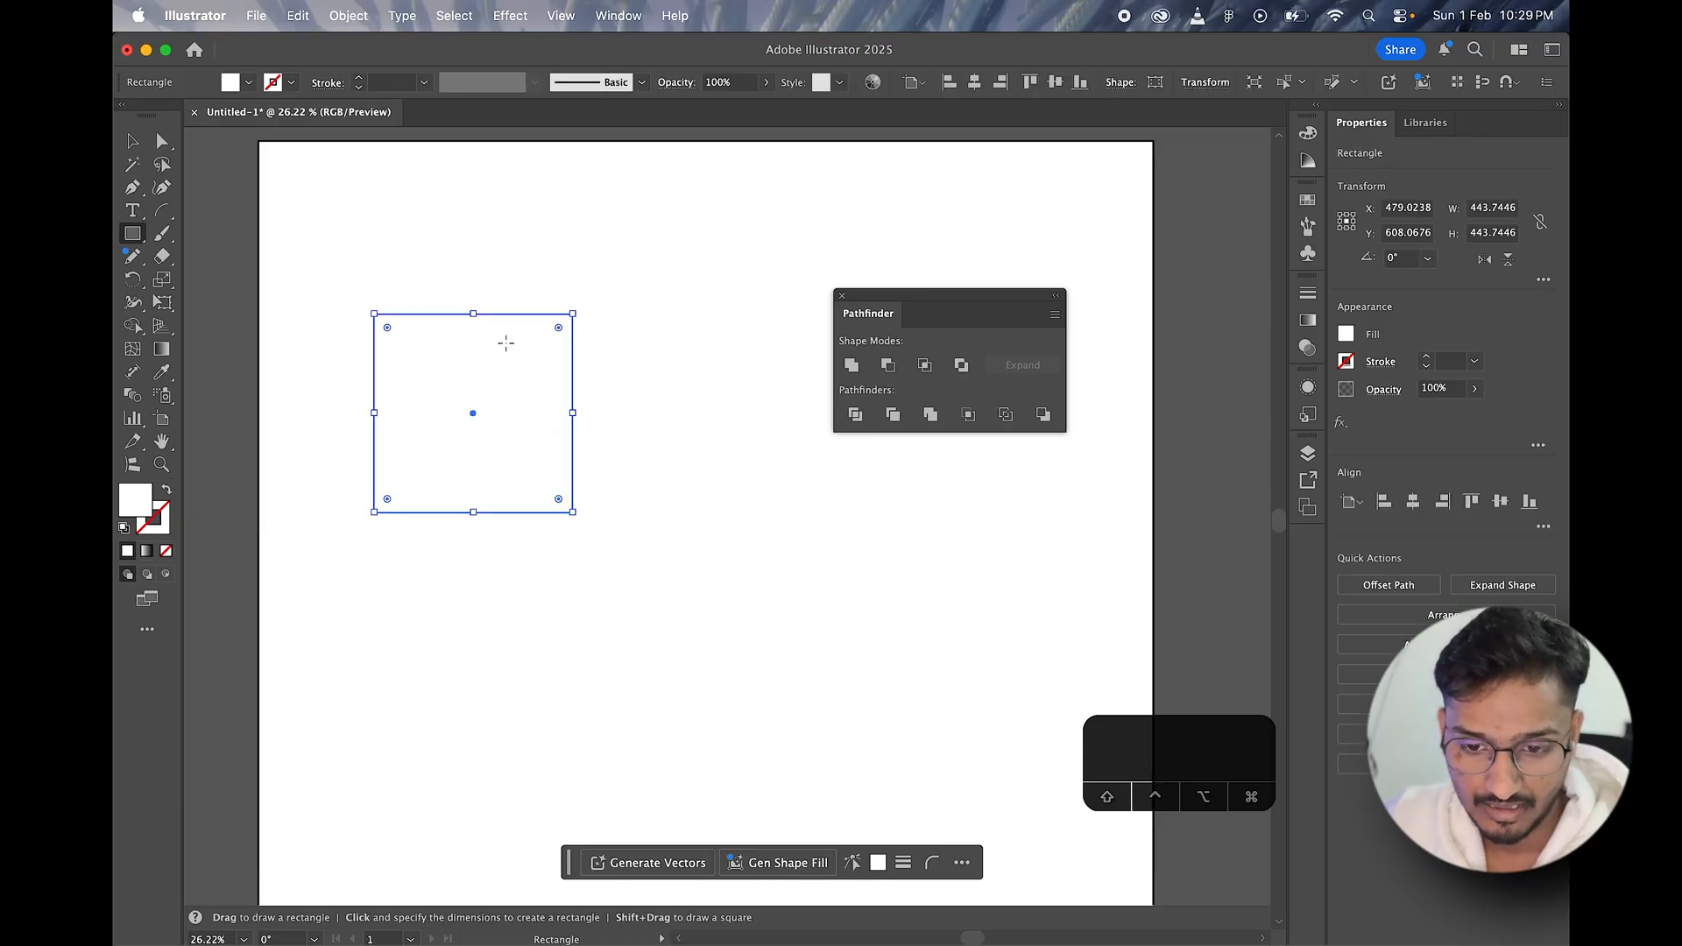
Step: Fill the square with teal at hue 180°, saturation 94% and brightness 75%
double_click(141, 510)
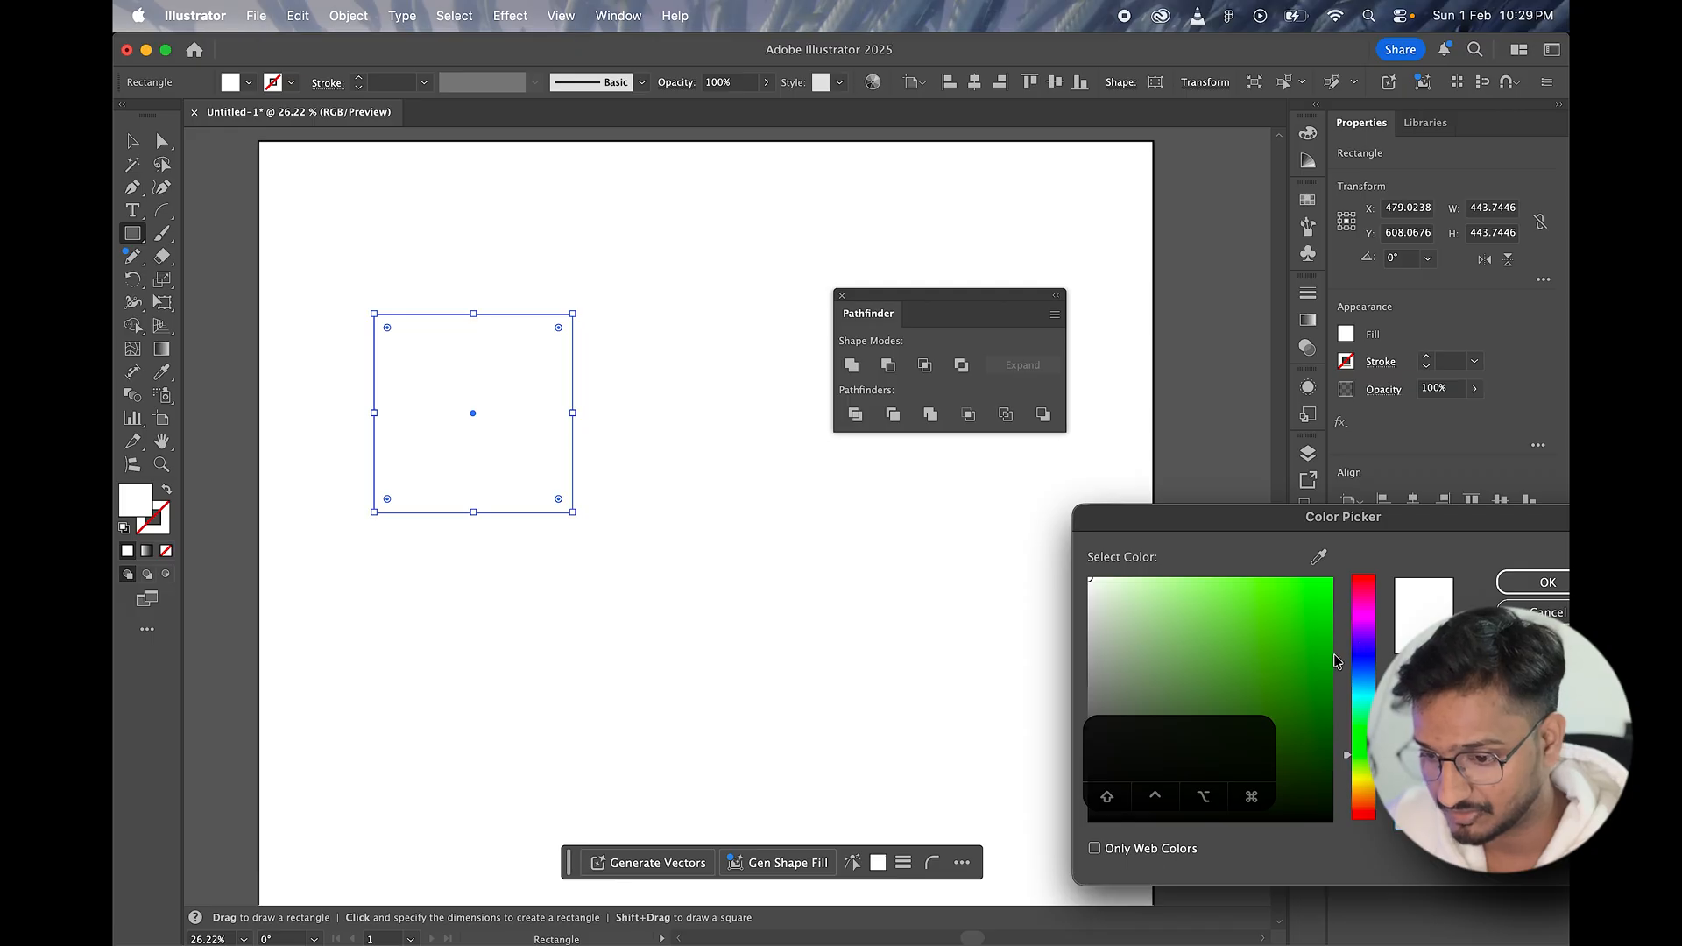
drag(1396, 521, 1385, 383)
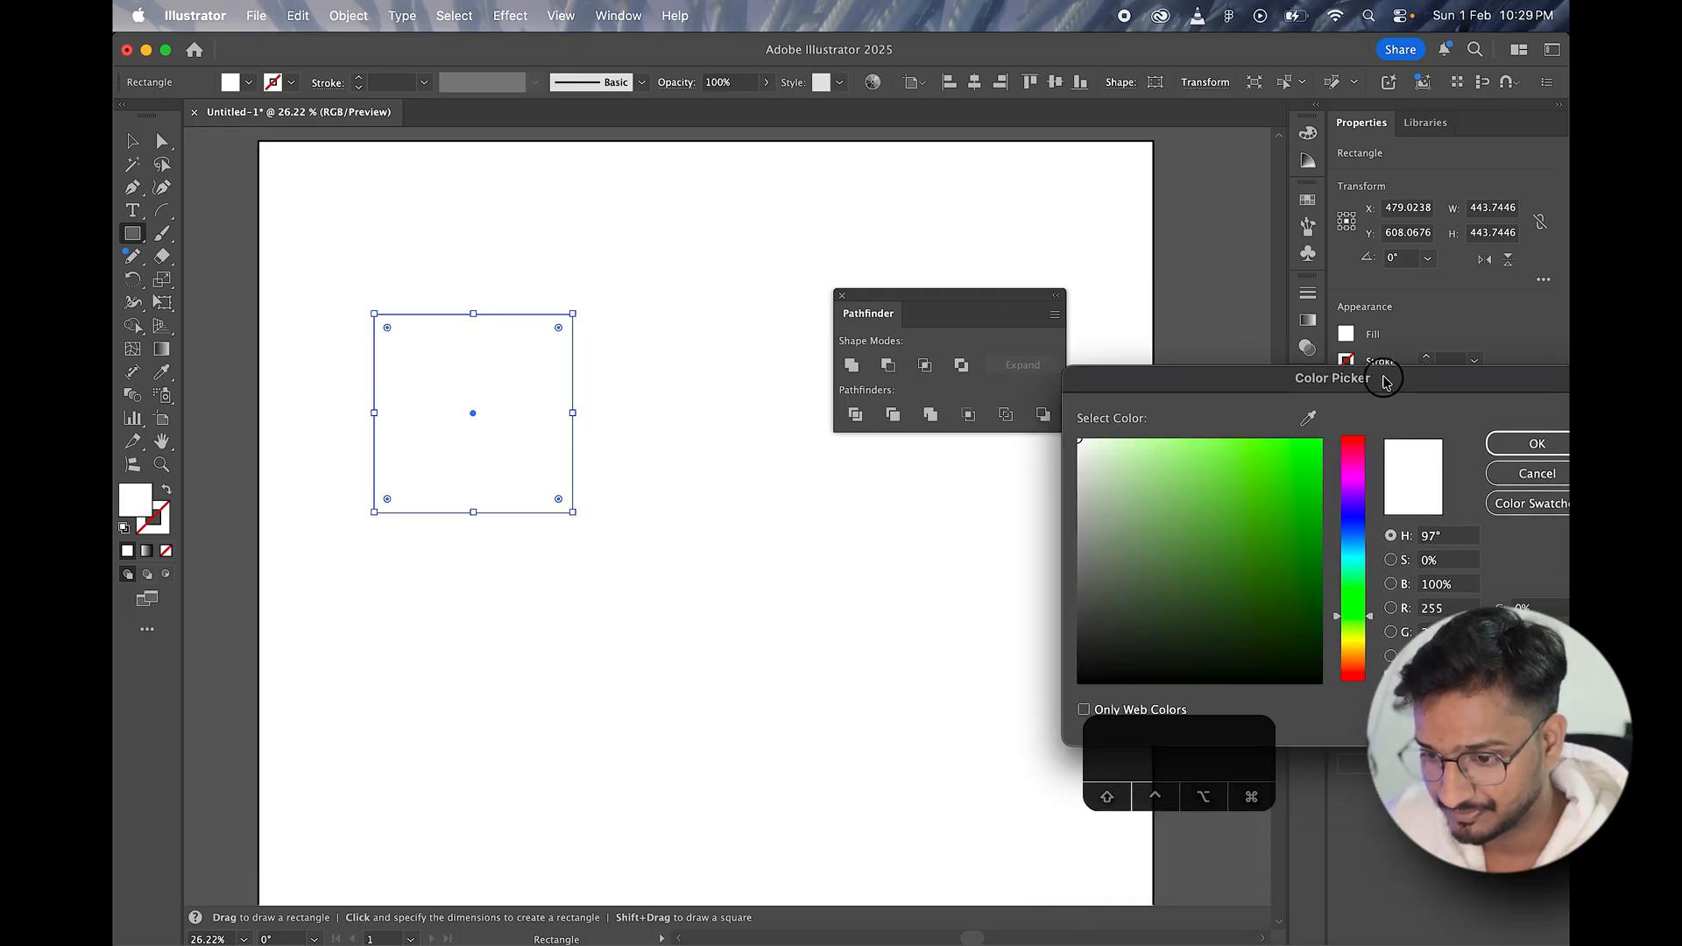
click(1354, 558)
click(1309, 543)
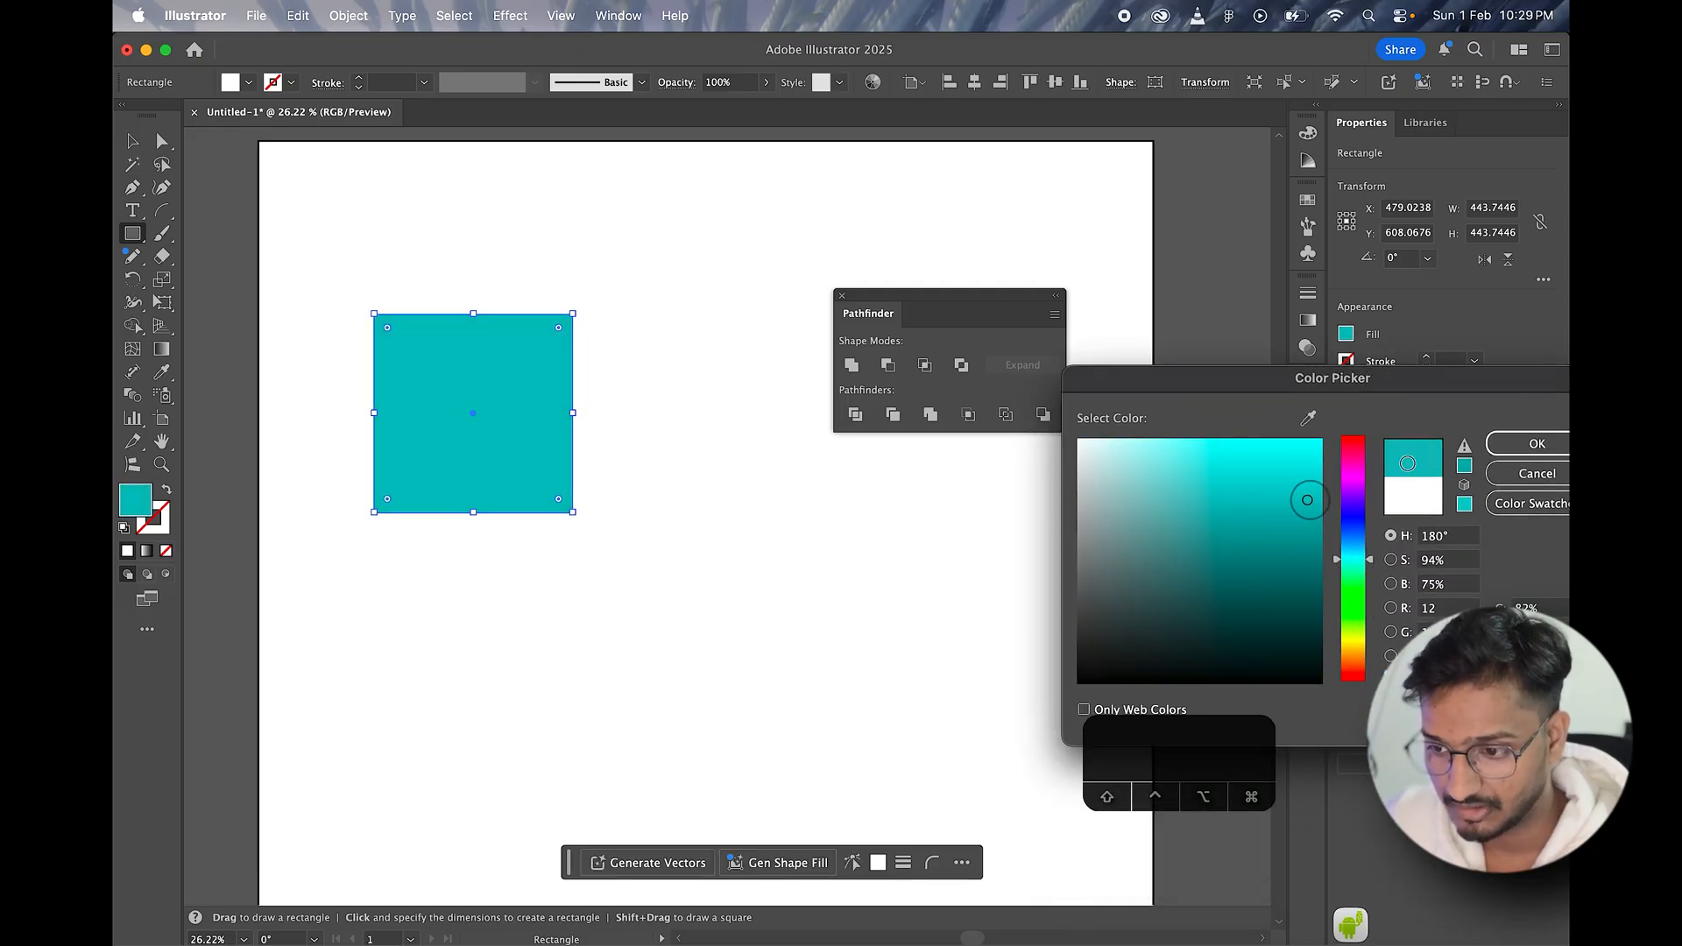
click(1538, 444)
Step: Round the teal square's corners and place an overlapping copy to its lower right
click(129, 140)
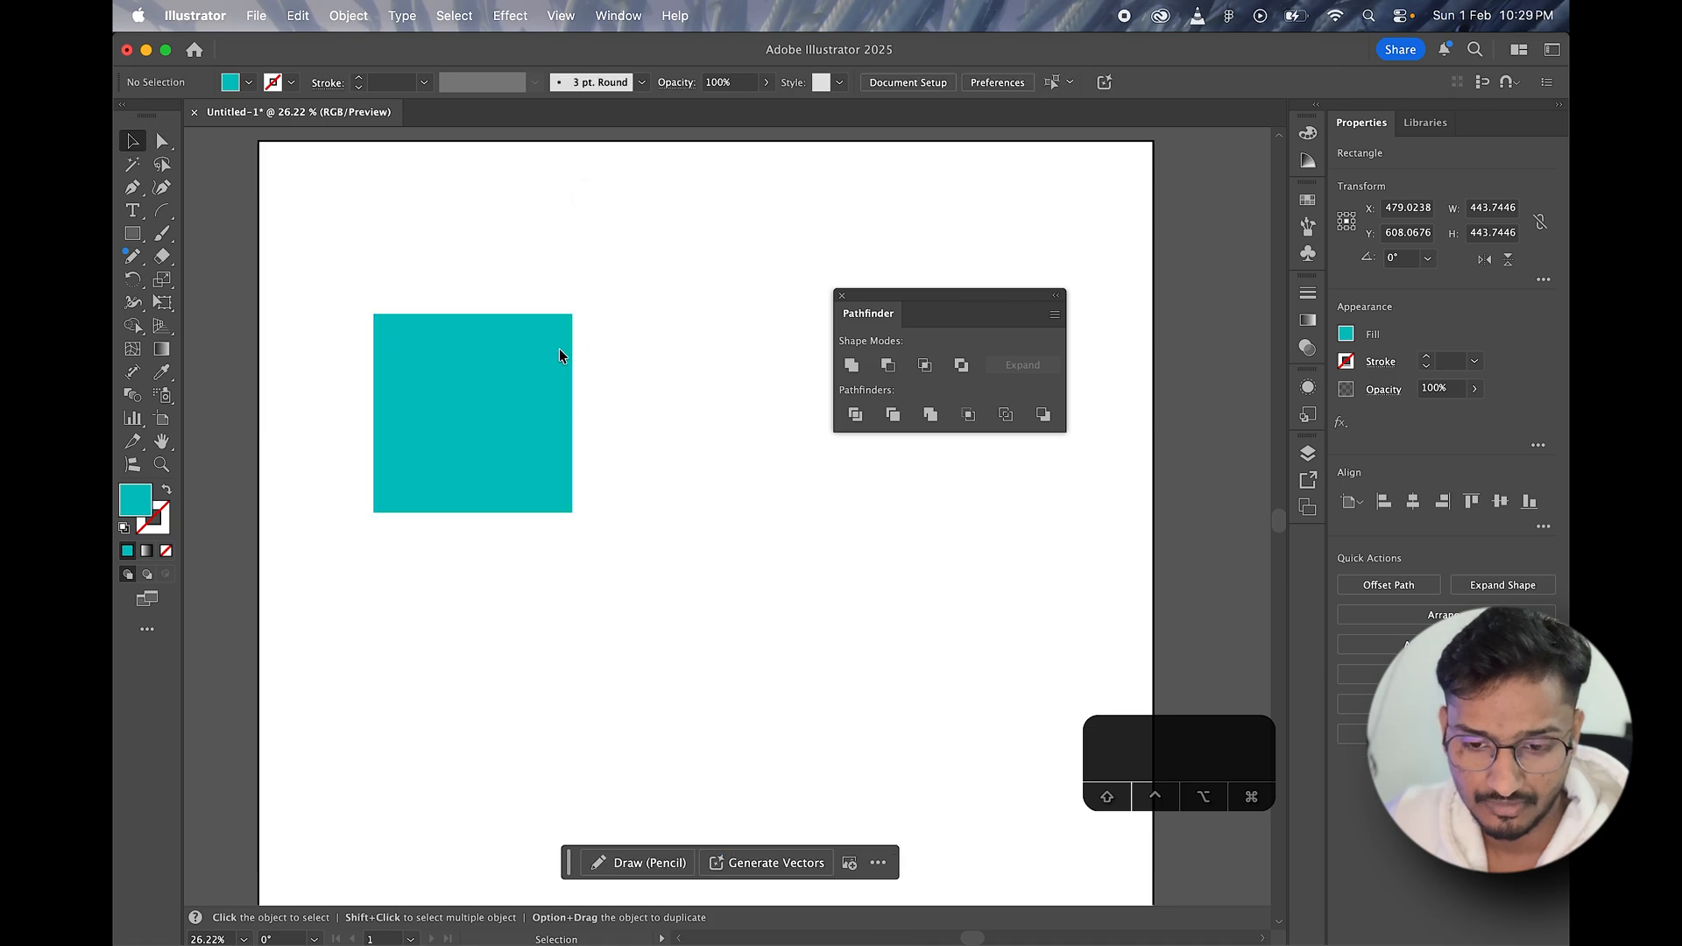
drag(559, 351, 573, 273)
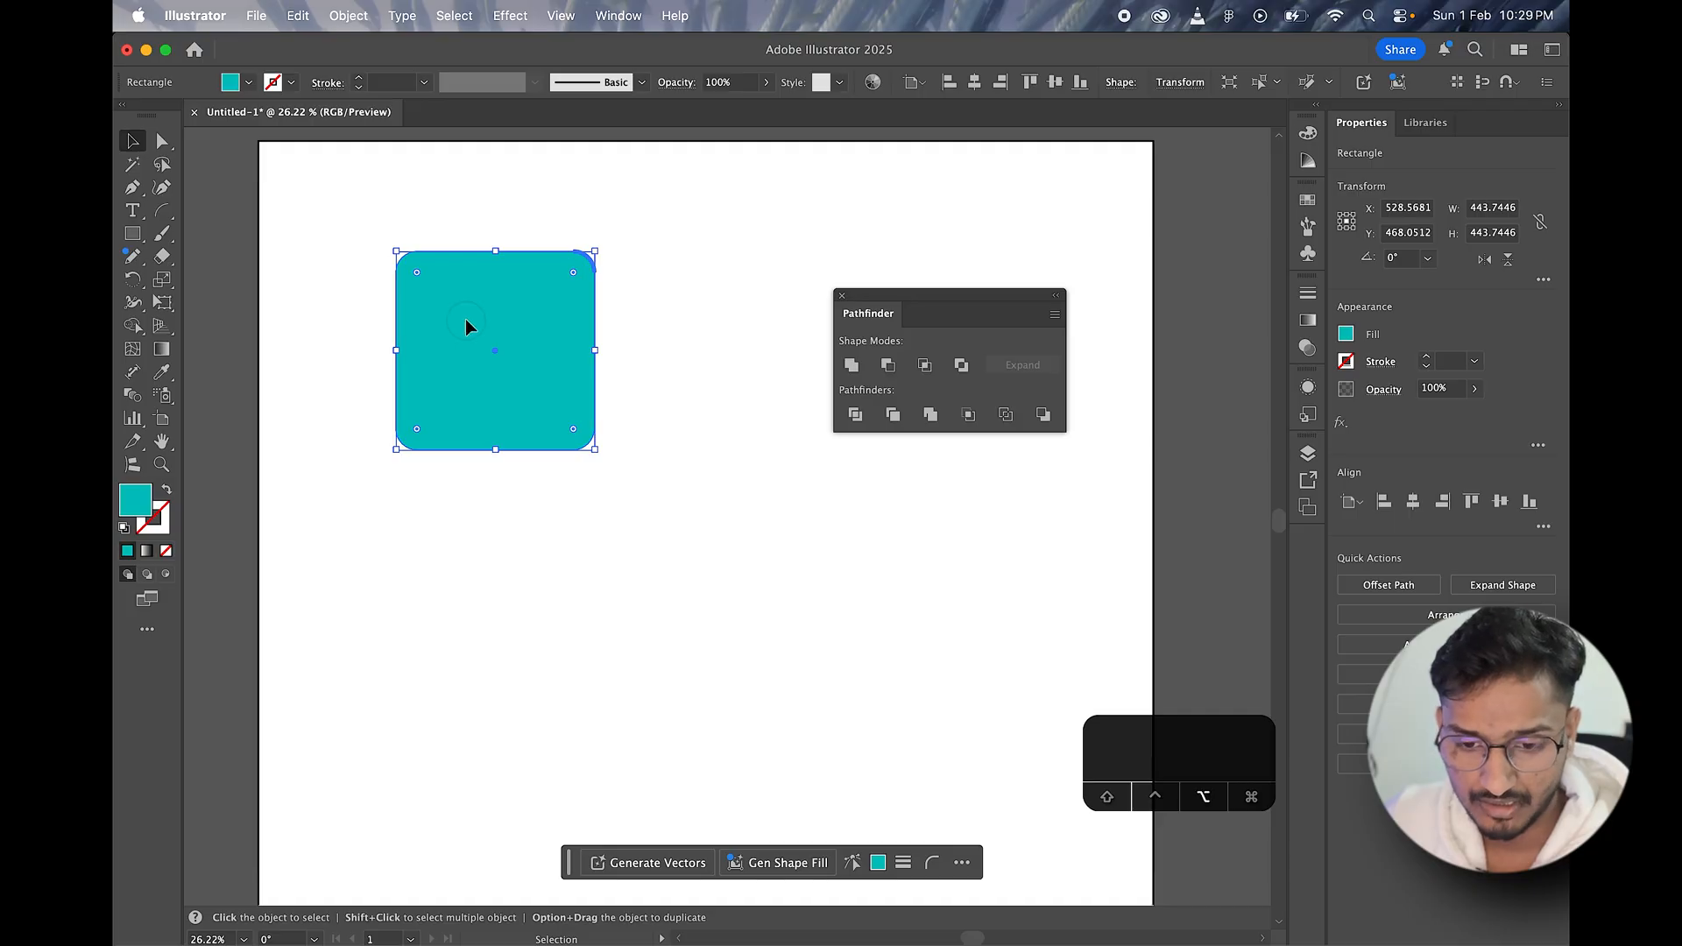
drag(466, 319, 562, 384)
Step: Reposition the two overlapping squares together and shift the Pathfinder panel further away from them
drag(452, 235, 687, 436)
drag(655, 372, 568, 373)
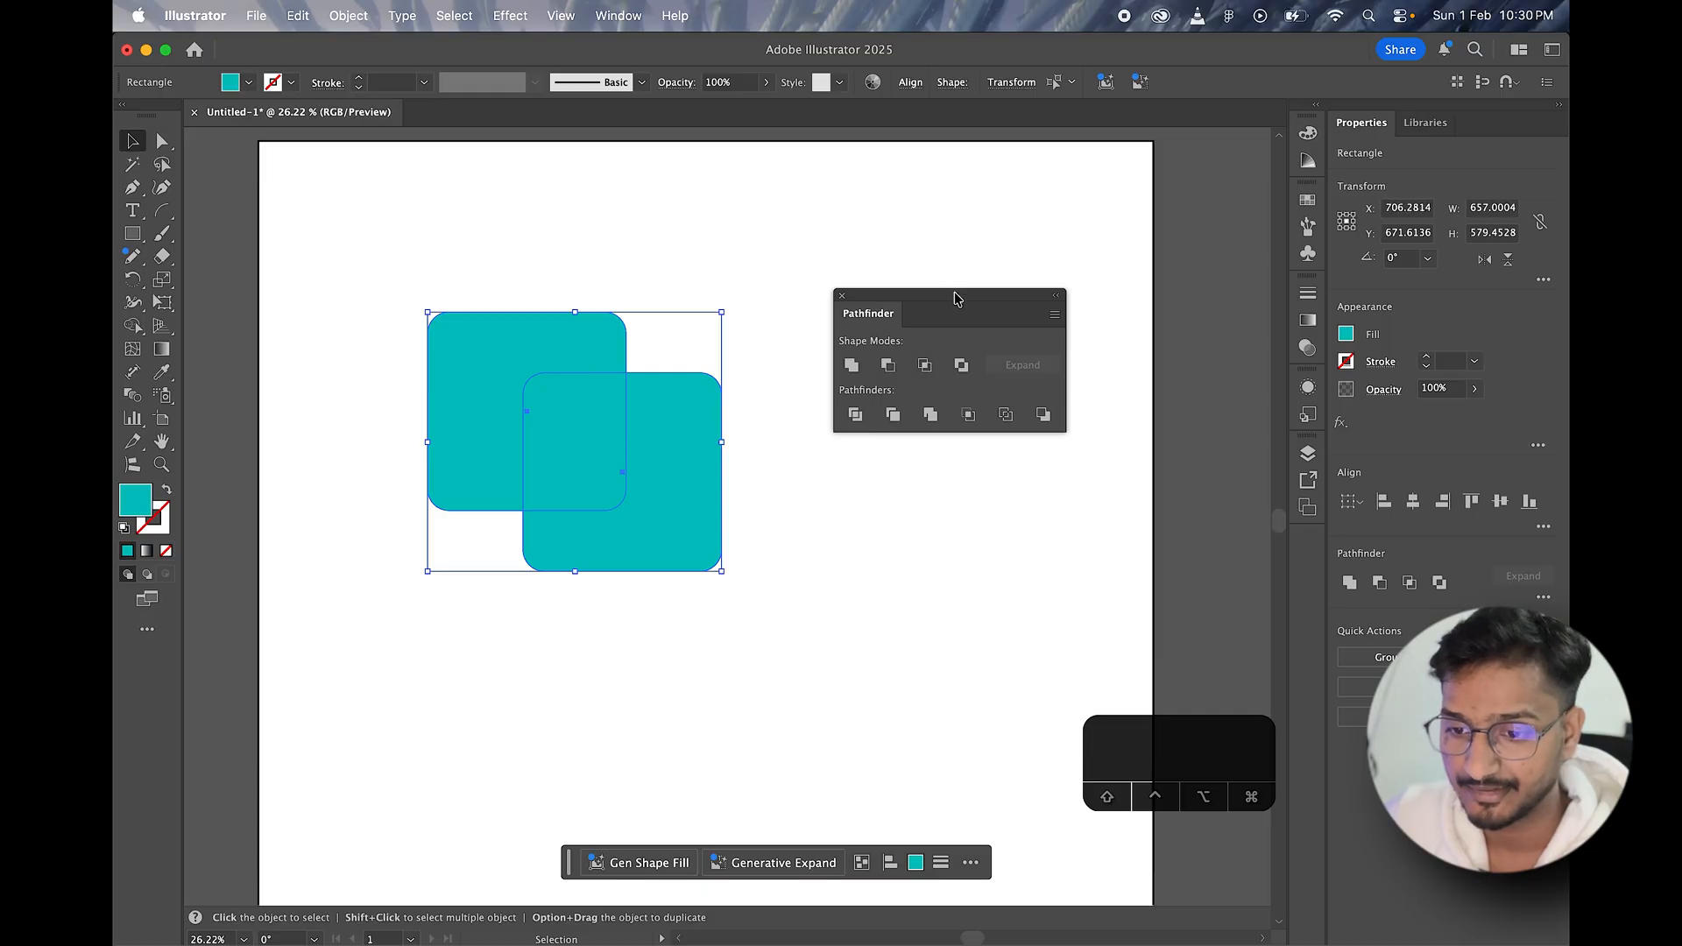
drag(957, 298, 987, 288)
drag(606, 439, 628, 428)
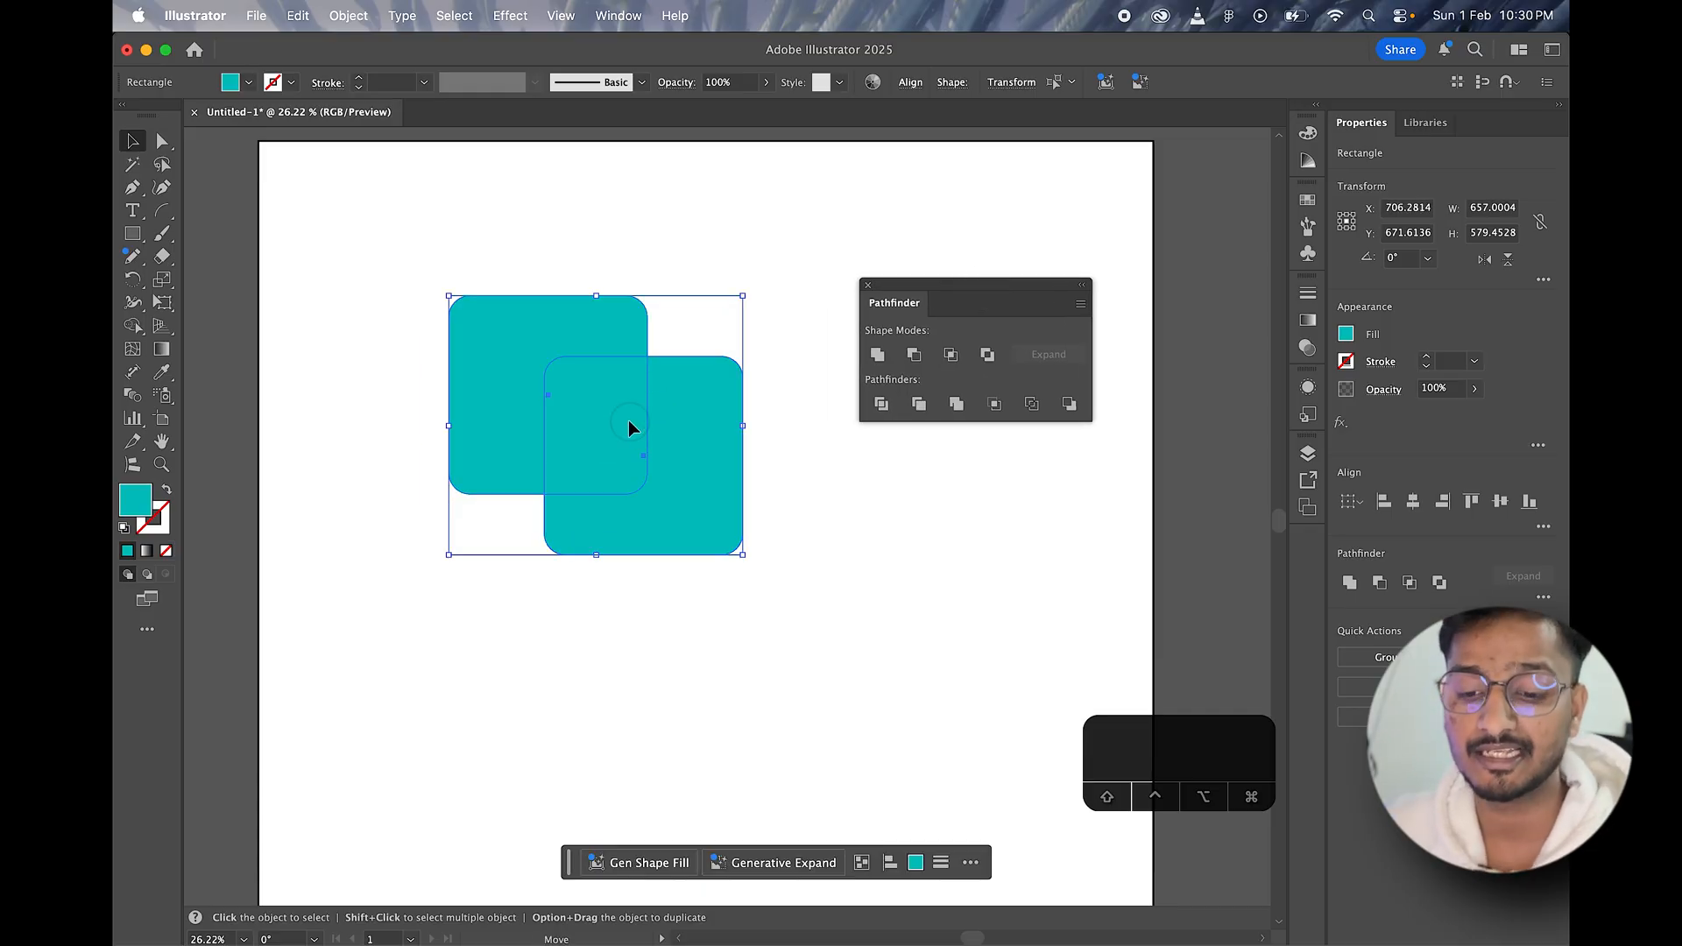
click(585, 208)
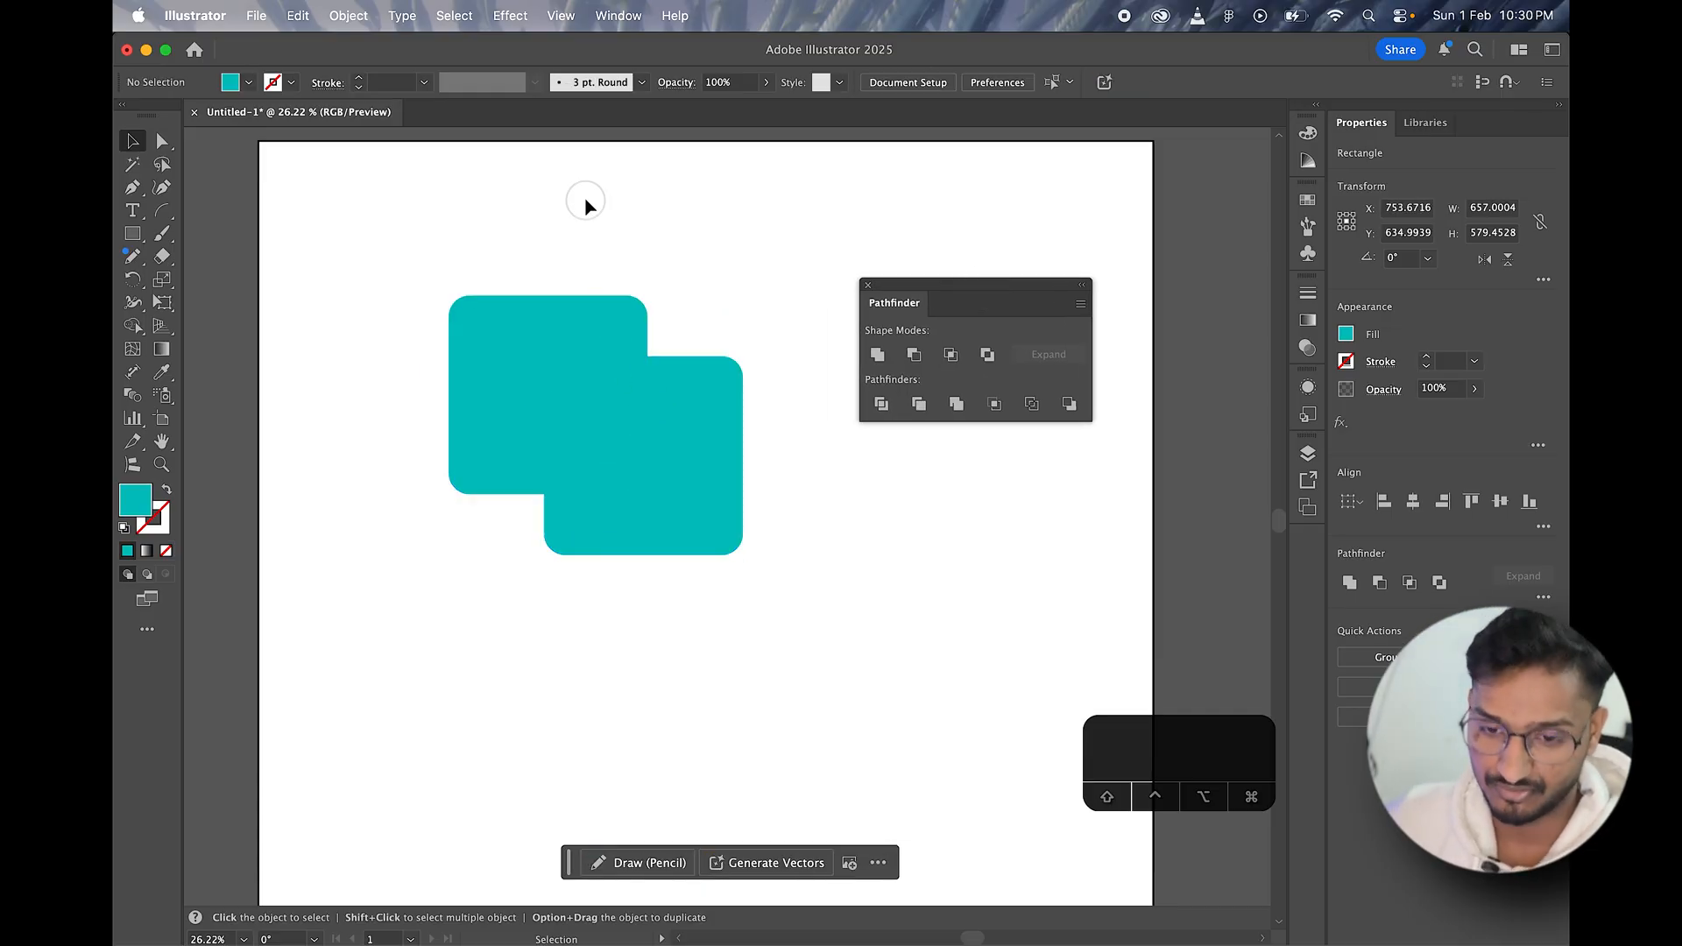
drag(464, 245, 750, 544)
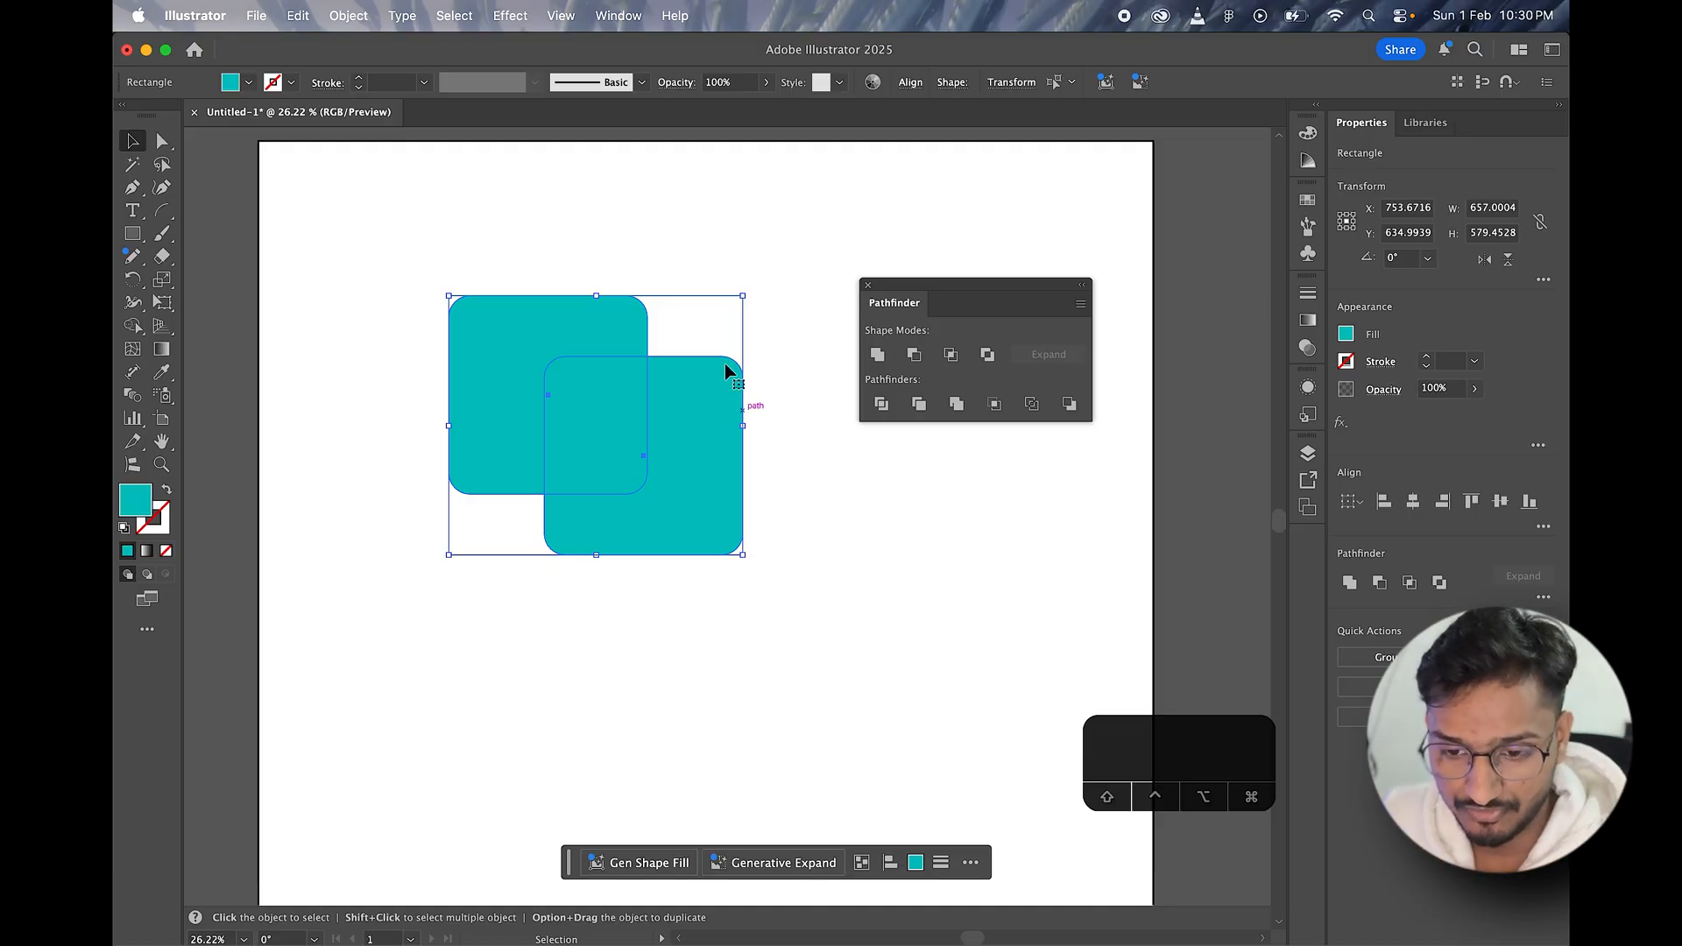
click(792, 234)
drag(512, 242, 785, 522)
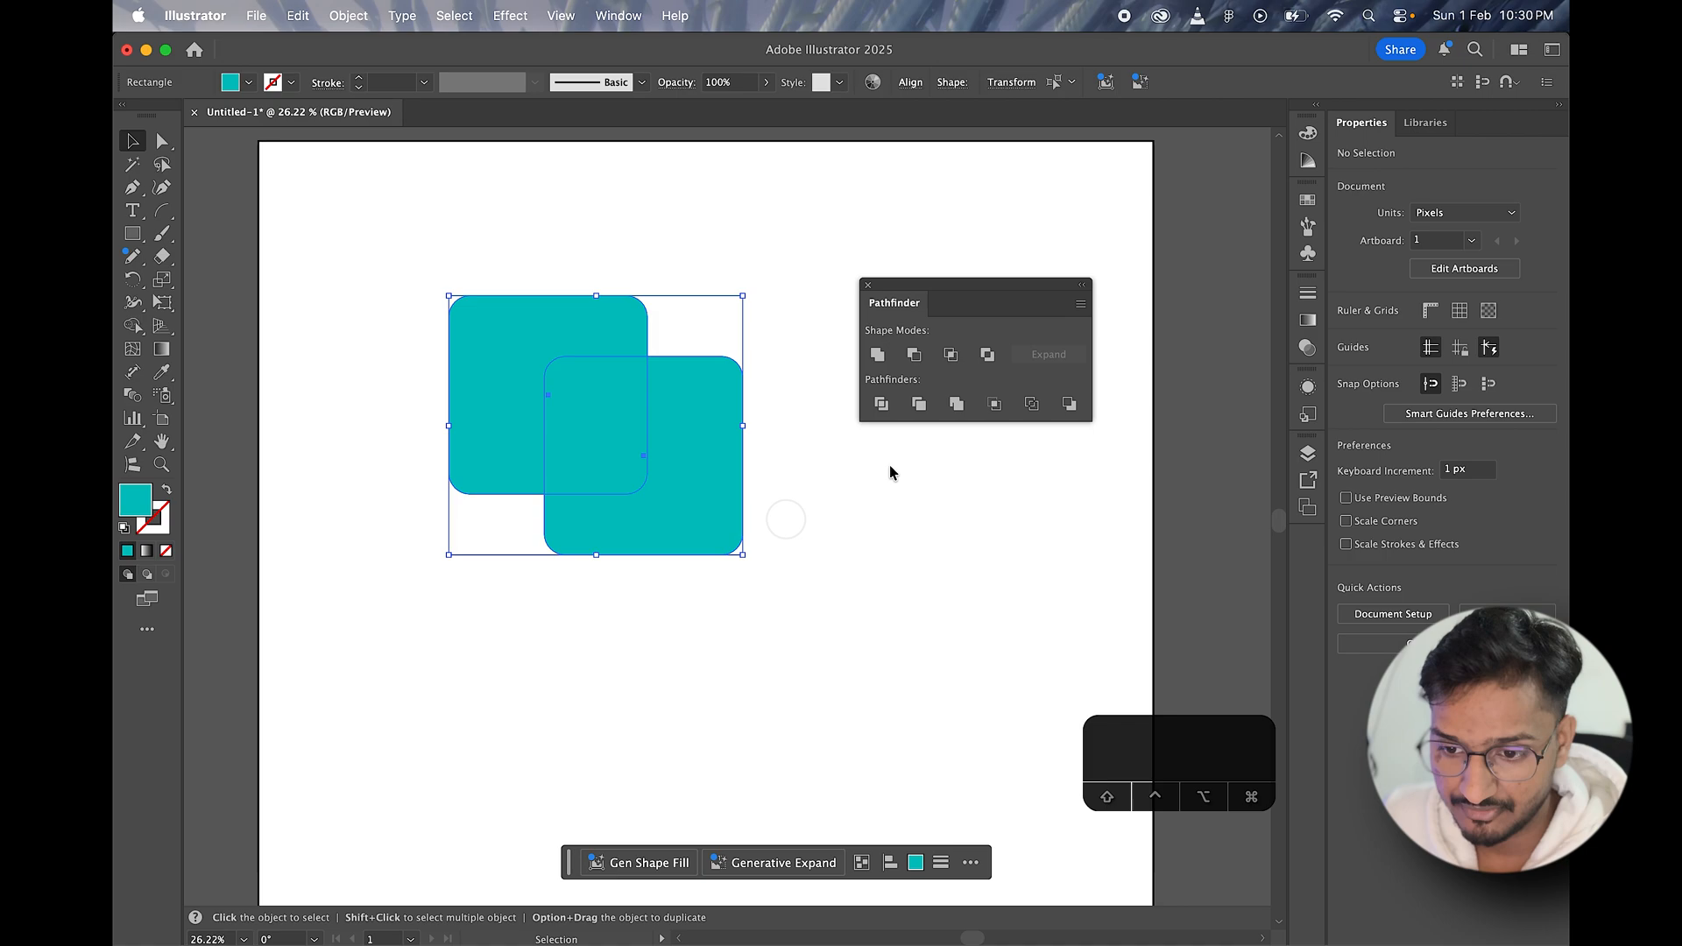
click(878, 355)
click(620, 187)
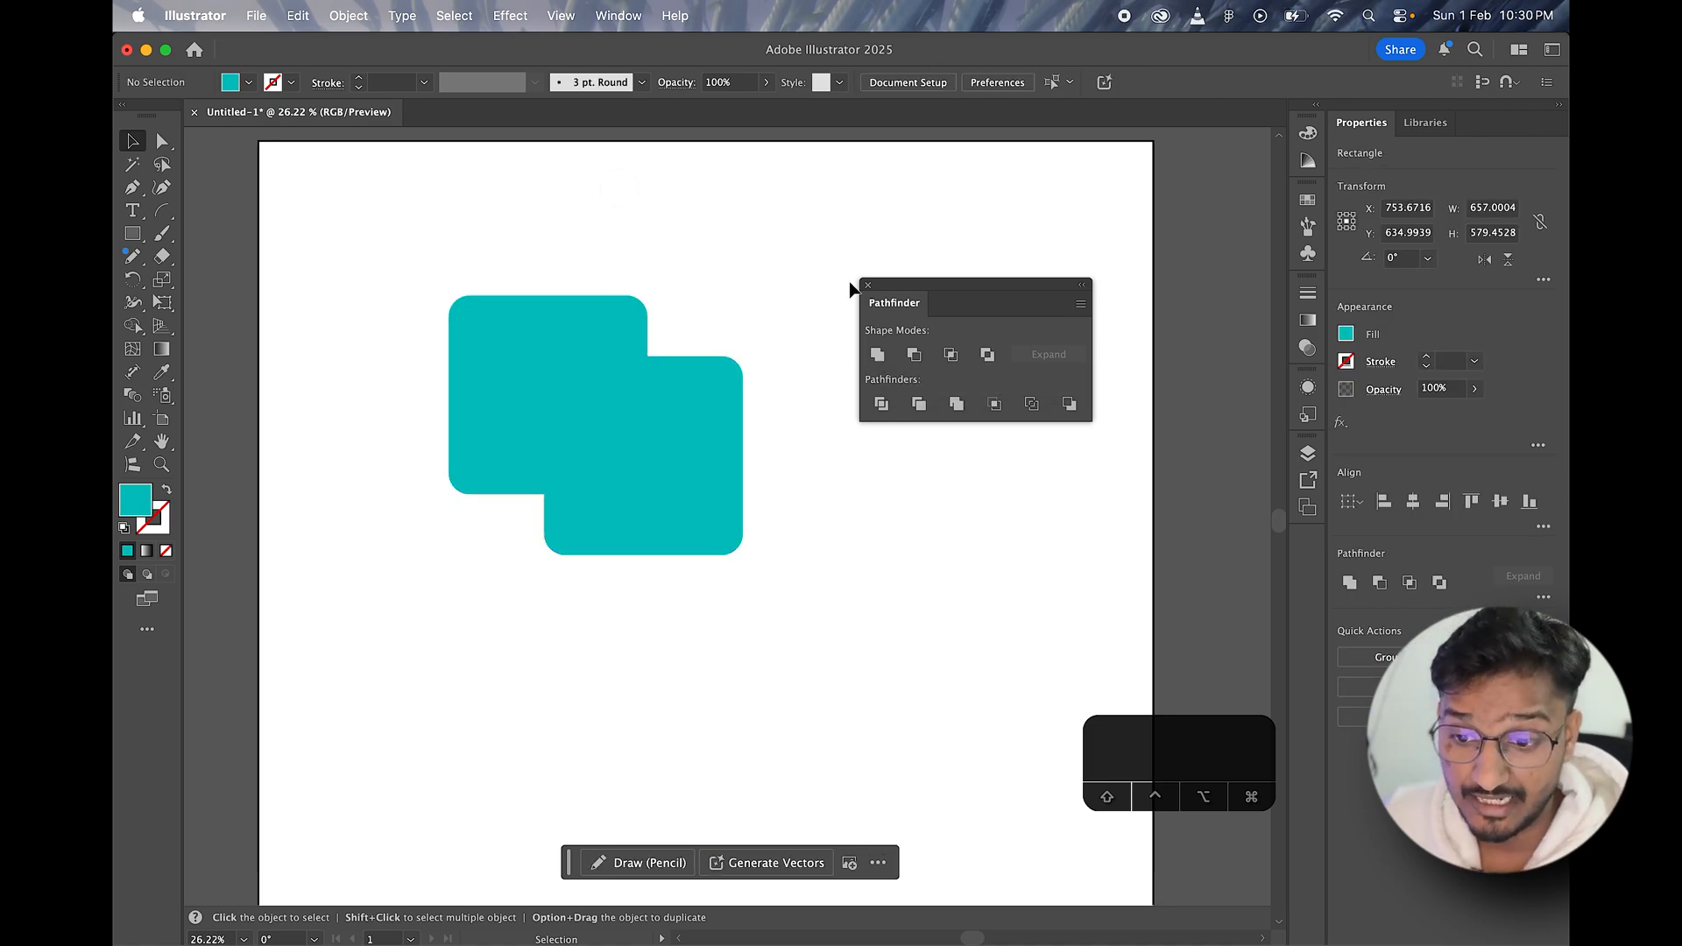
Step: Enlarge the two overlapping squares together to about 863 by 761 px and recenter them on the artboard
drag(428, 227, 796, 607)
drag(599, 413, 638, 462)
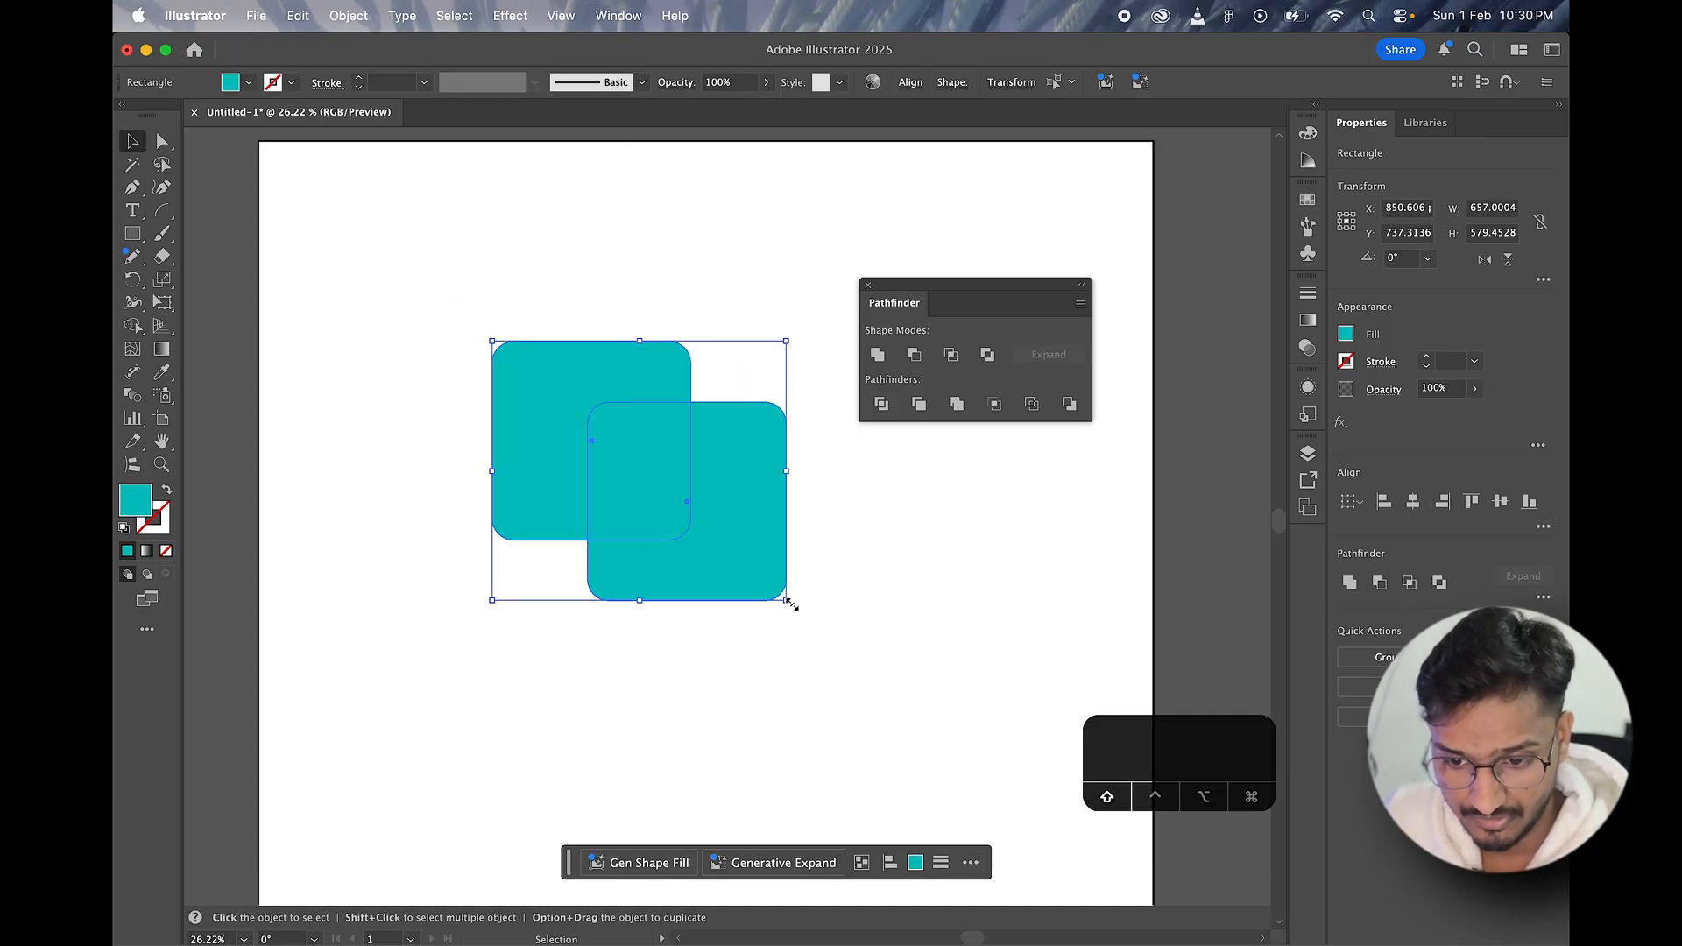
drag(791, 605, 894, 680)
drag(743, 588, 680, 556)
Step: Merge the two squares into a single shape with Unite and move it slightly down and to the right
click(878, 355)
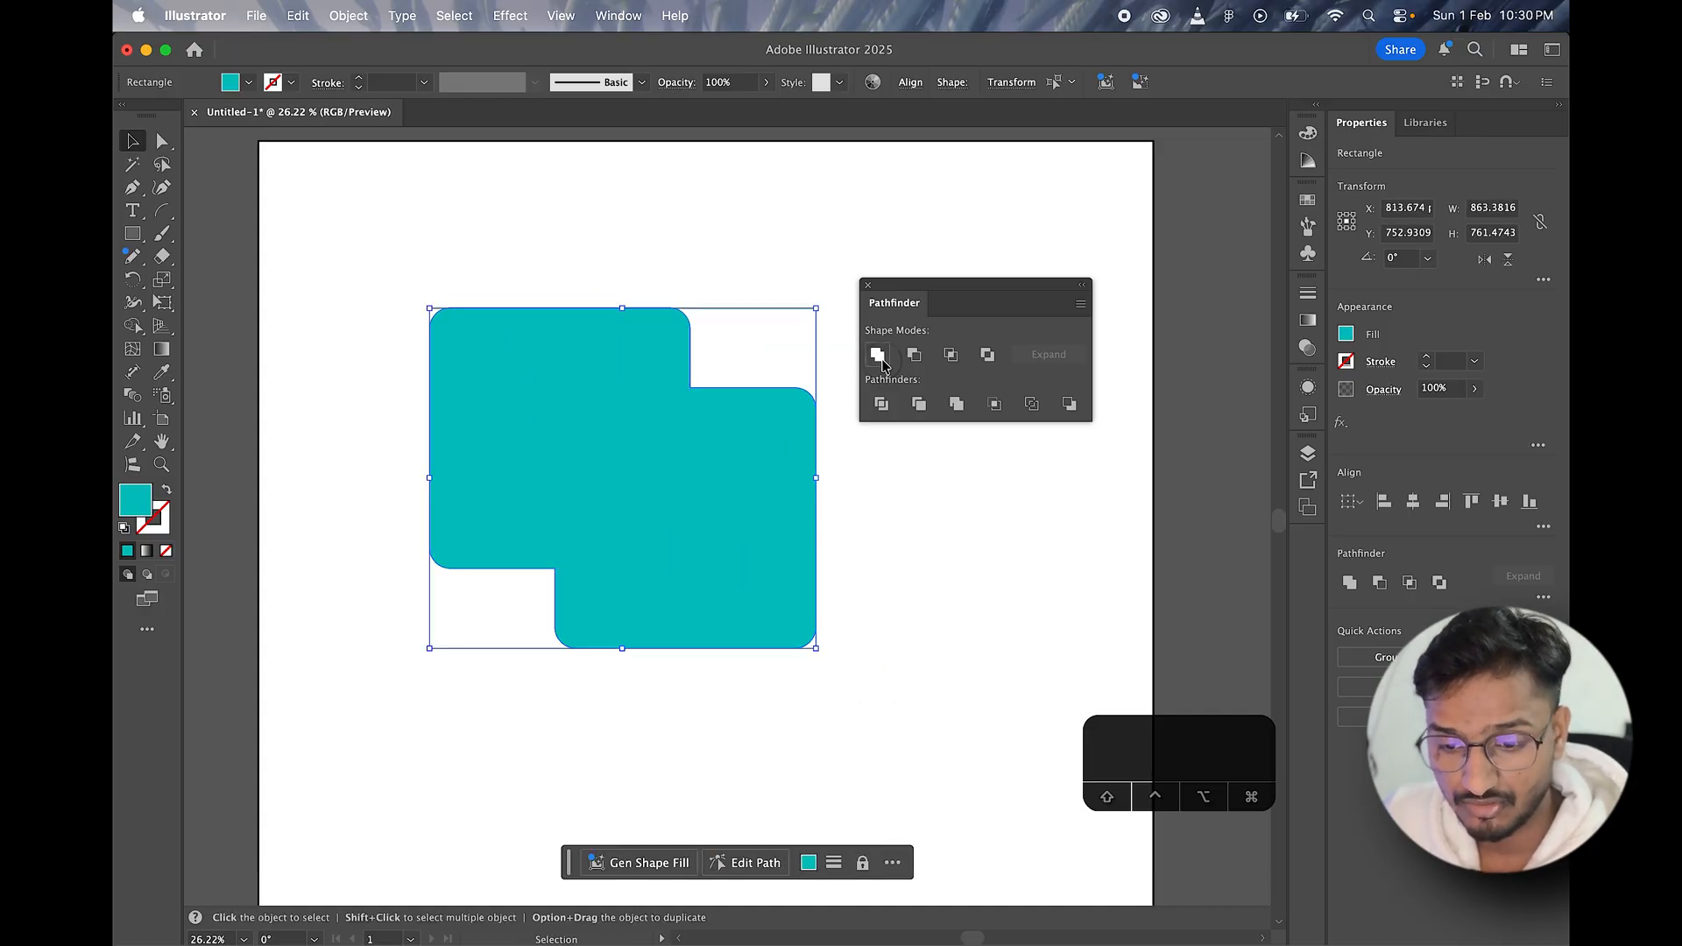
drag(649, 450, 676, 460)
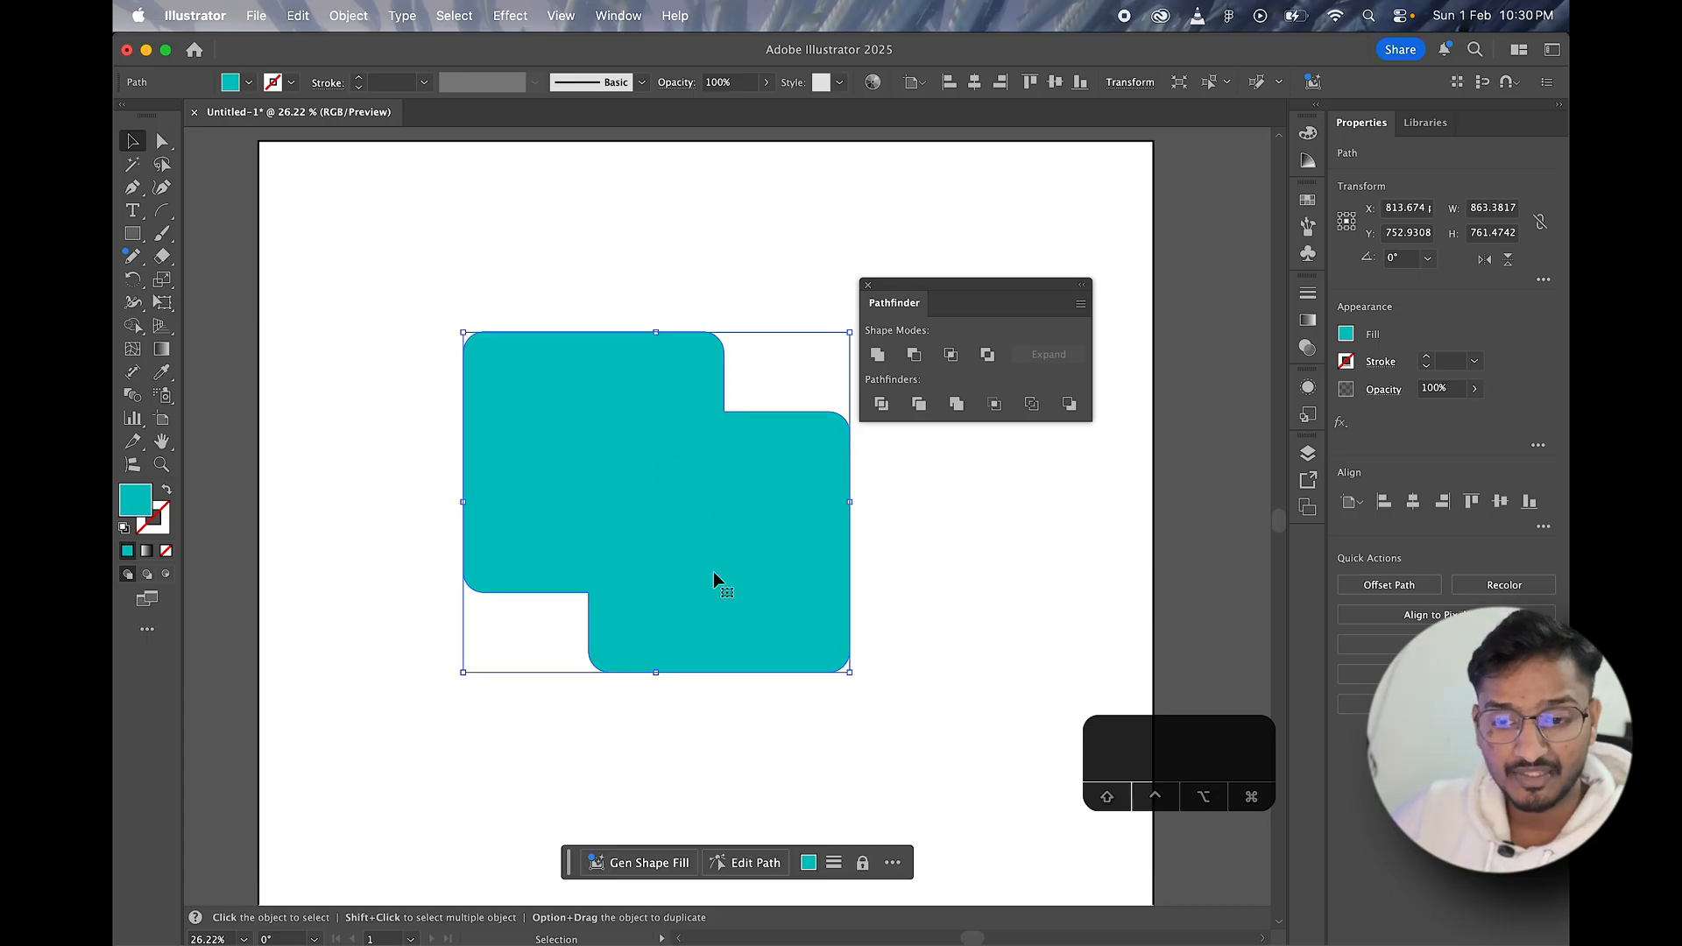
mouse_move(714, 579)
mouse_down()
mouse_move(673, 537)
mouse_move(736, 575)
mouse_up()
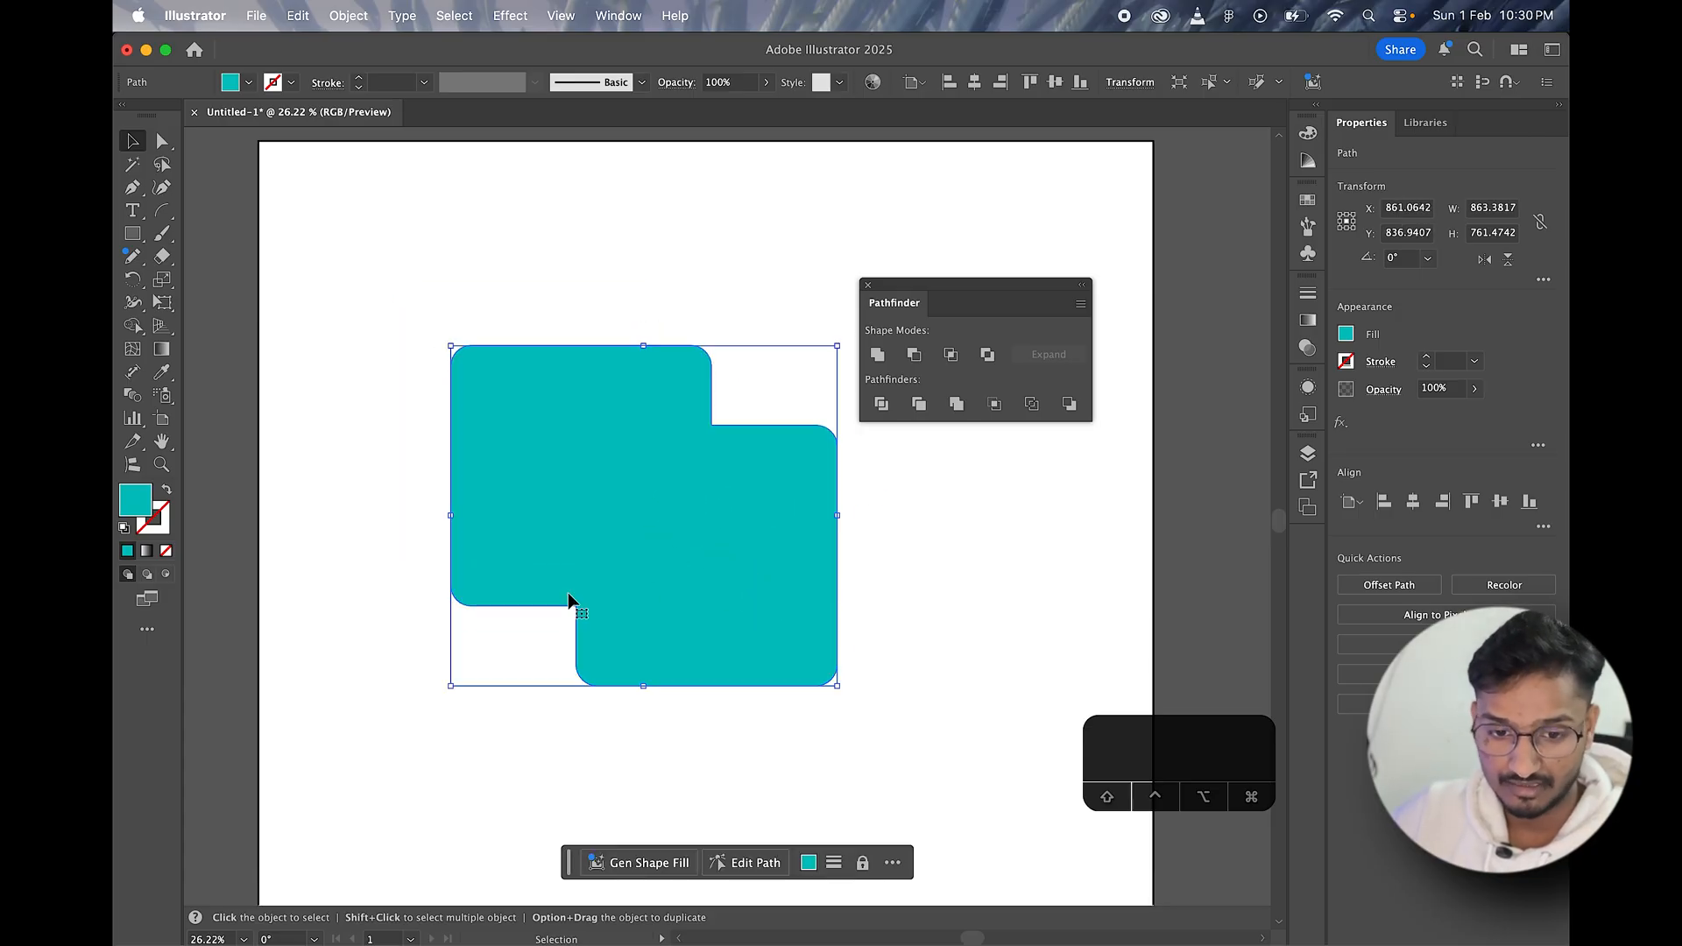
Step: Turn the united shape into a teal outline with a 17 pt stroke and shift it slightly up and left
click(166, 492)
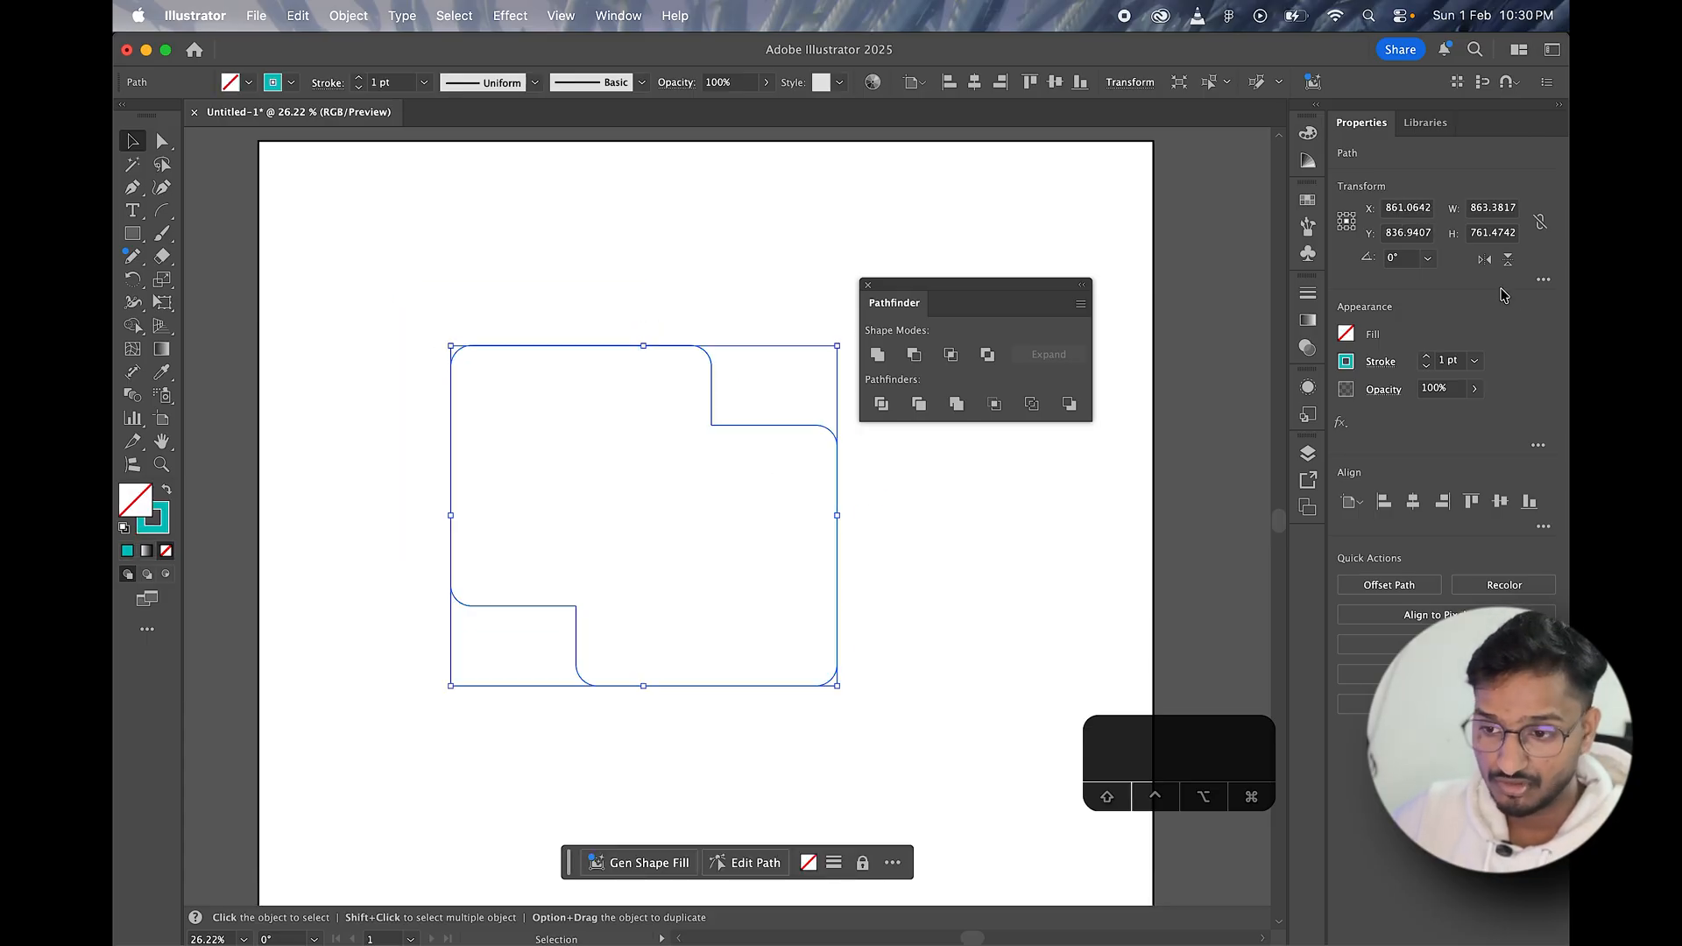
click(1429, 358)
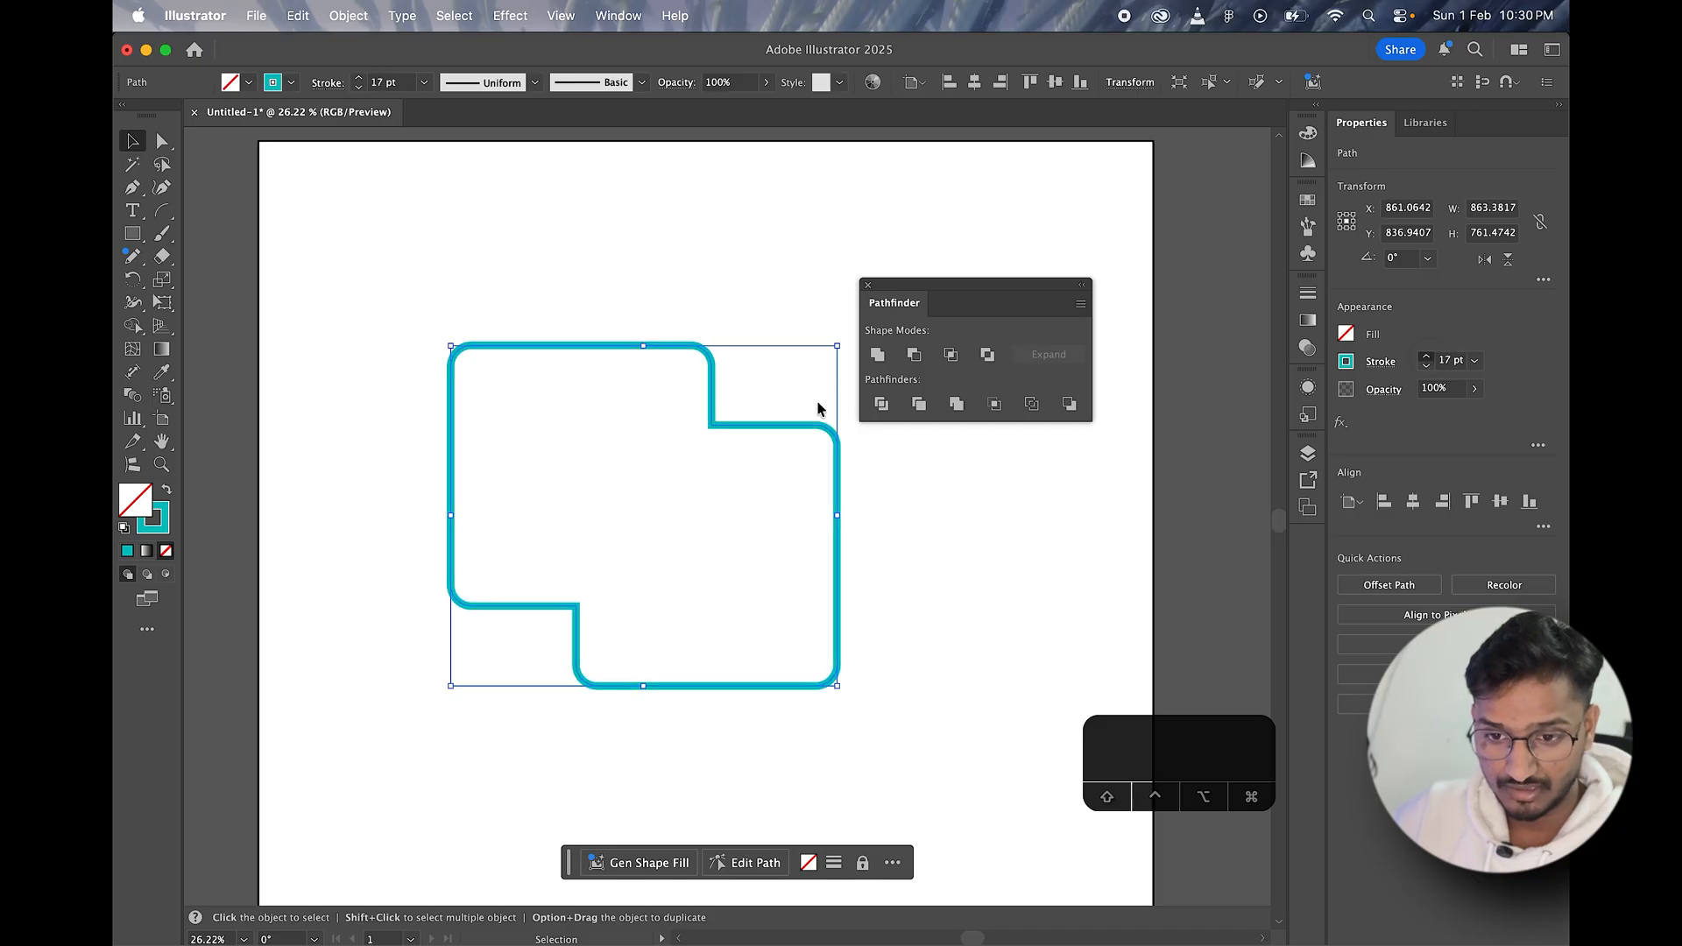
click(444, 316)
mouse_move(712, 426)
mouse_down()
mouse_move(646, 402)
mouse_move(702, 409)
mouse_up()
key(a)
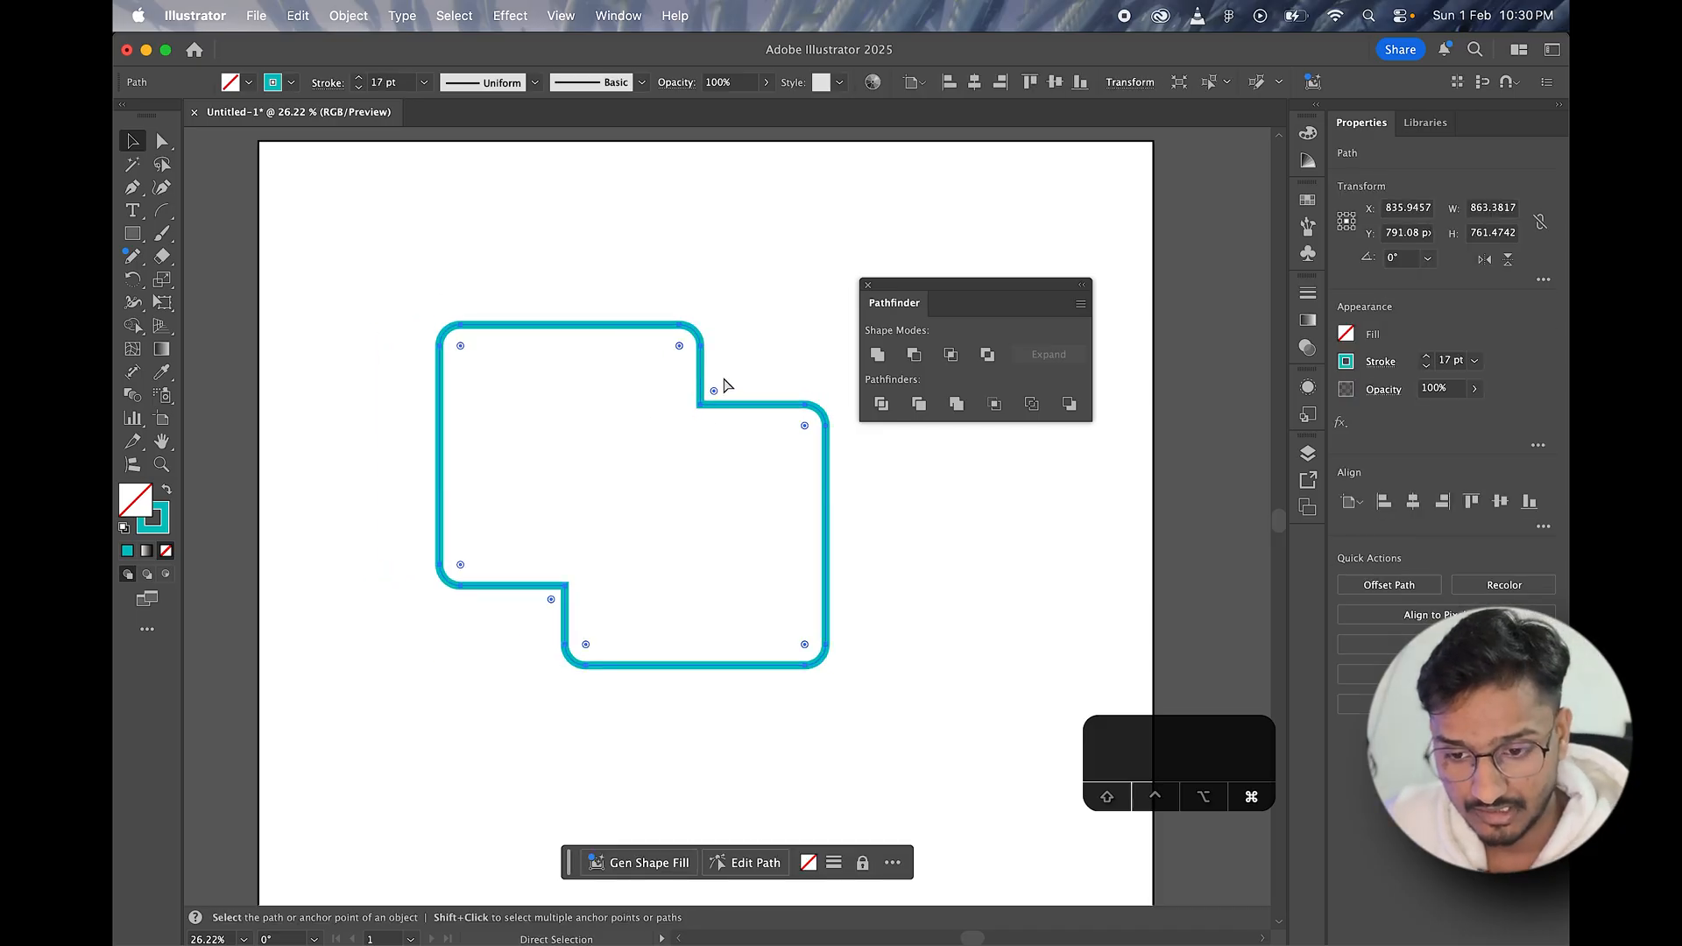
Step: Undo the outline's move, the stroke weight increases, the fill and stroke swap, and the shape's previous move
key(super+z)
key(super+z)
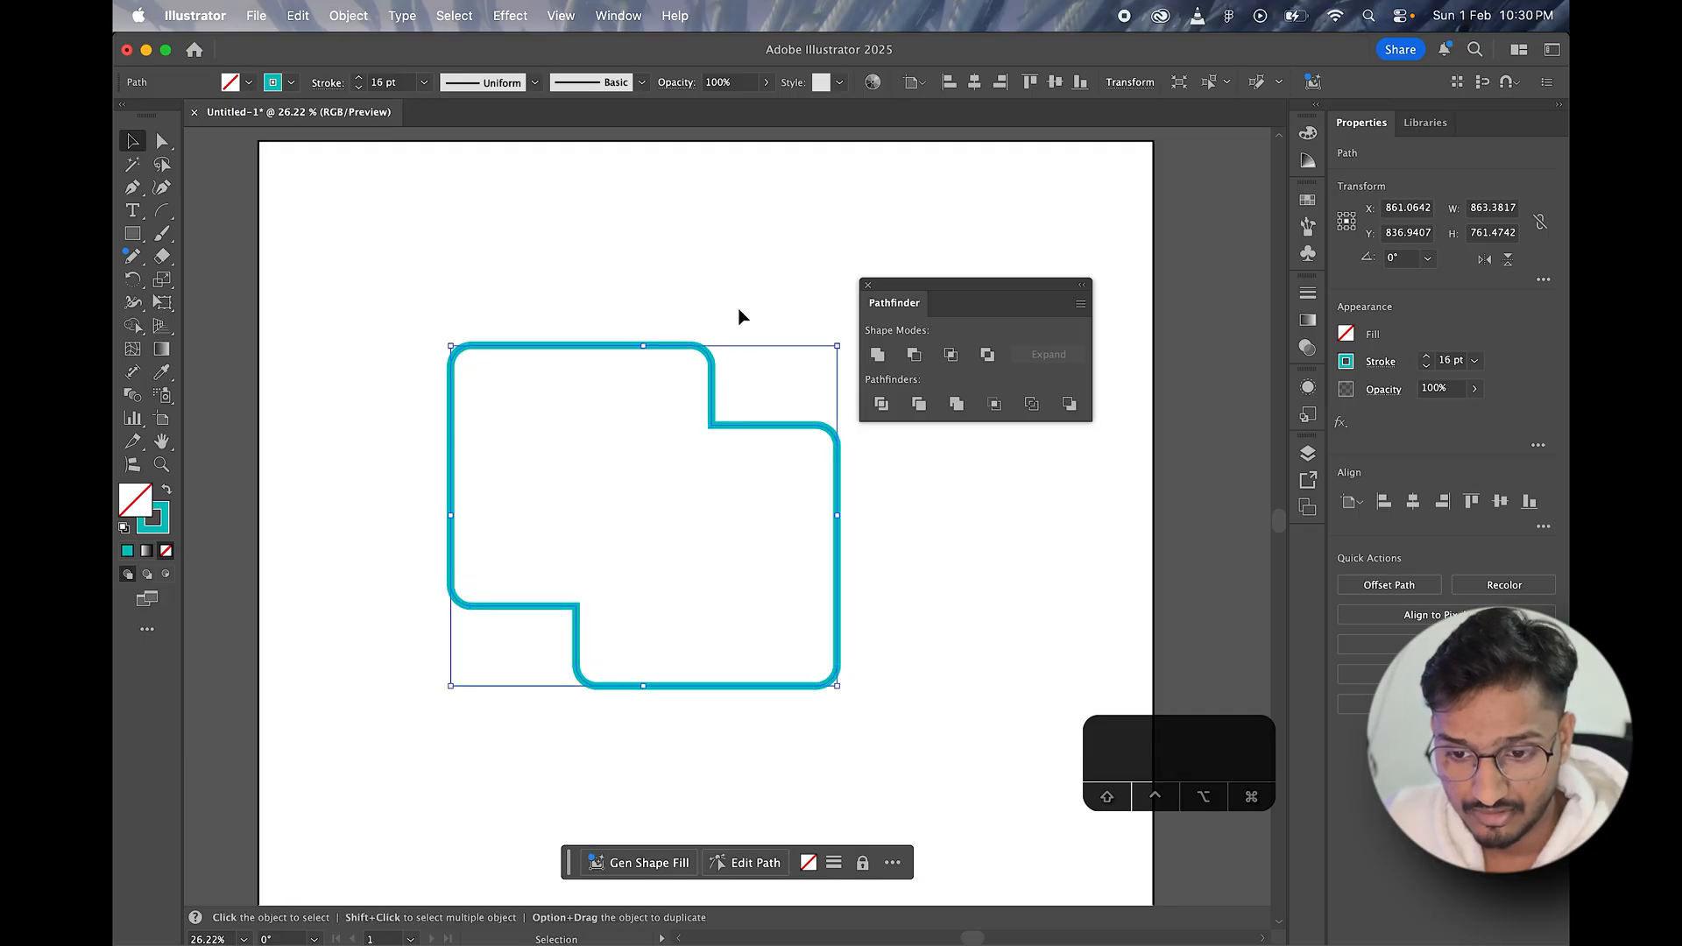
key(super+z)
key(super+z)
key(super+z)
key(super+z)
key(super+z)
key(super+z)
key(super+z)
key(super+z)
key(super+z)
key(super+z)
key(super+z)
key(super+z)
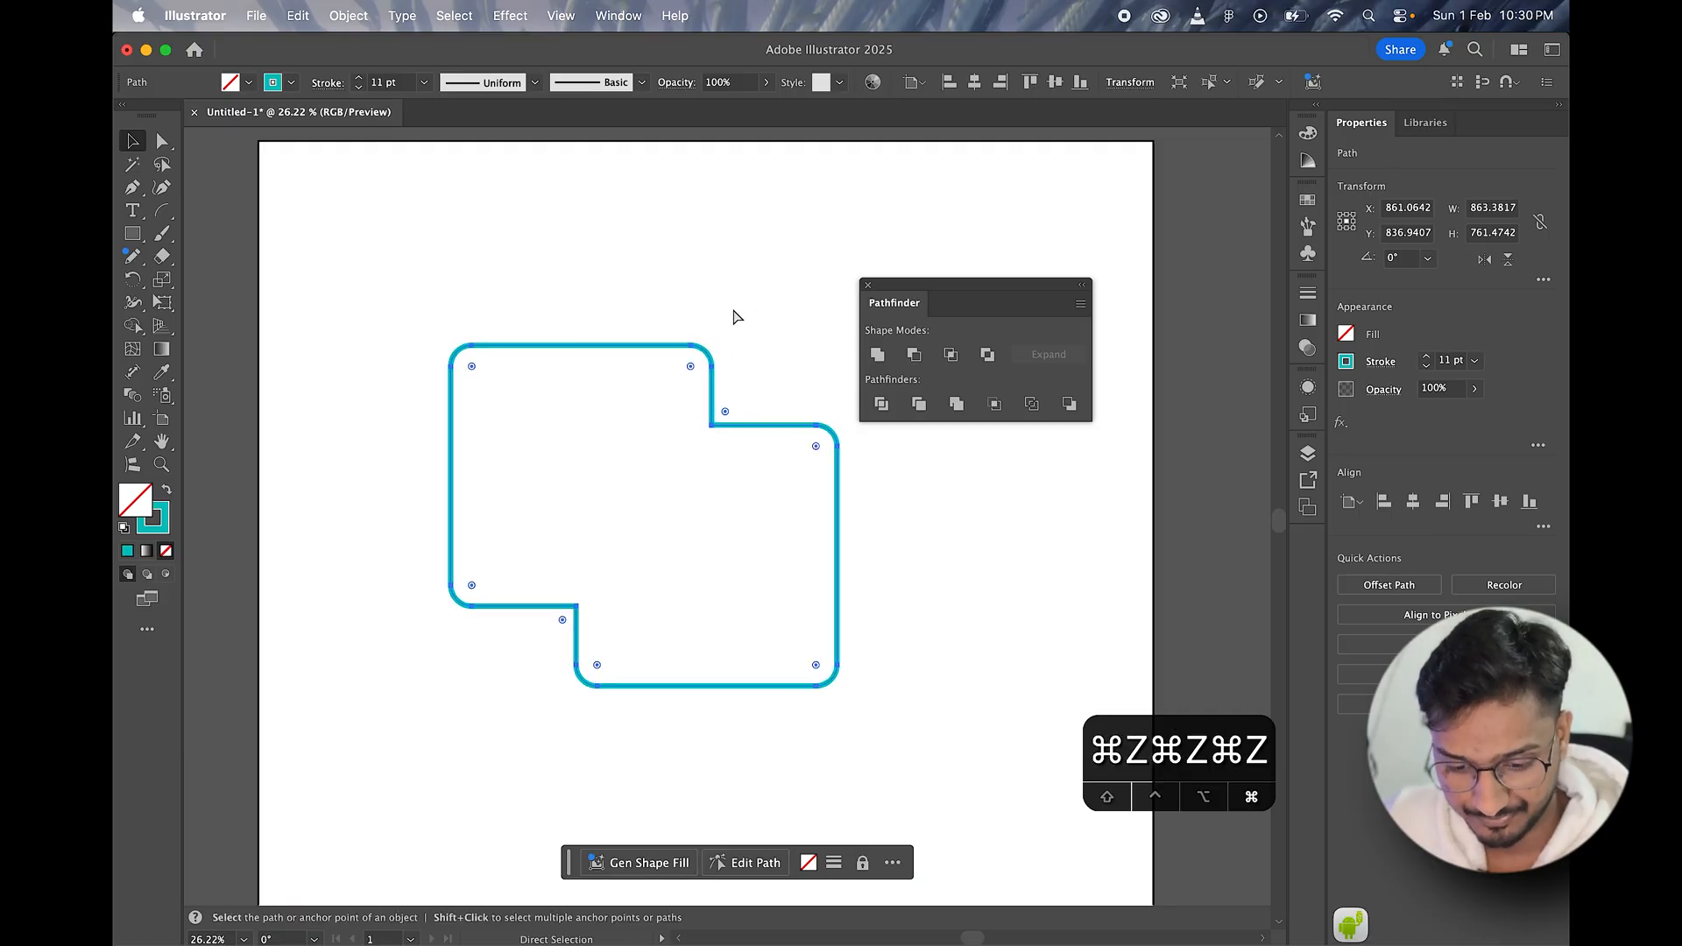
key(super+z)
key(super+z)
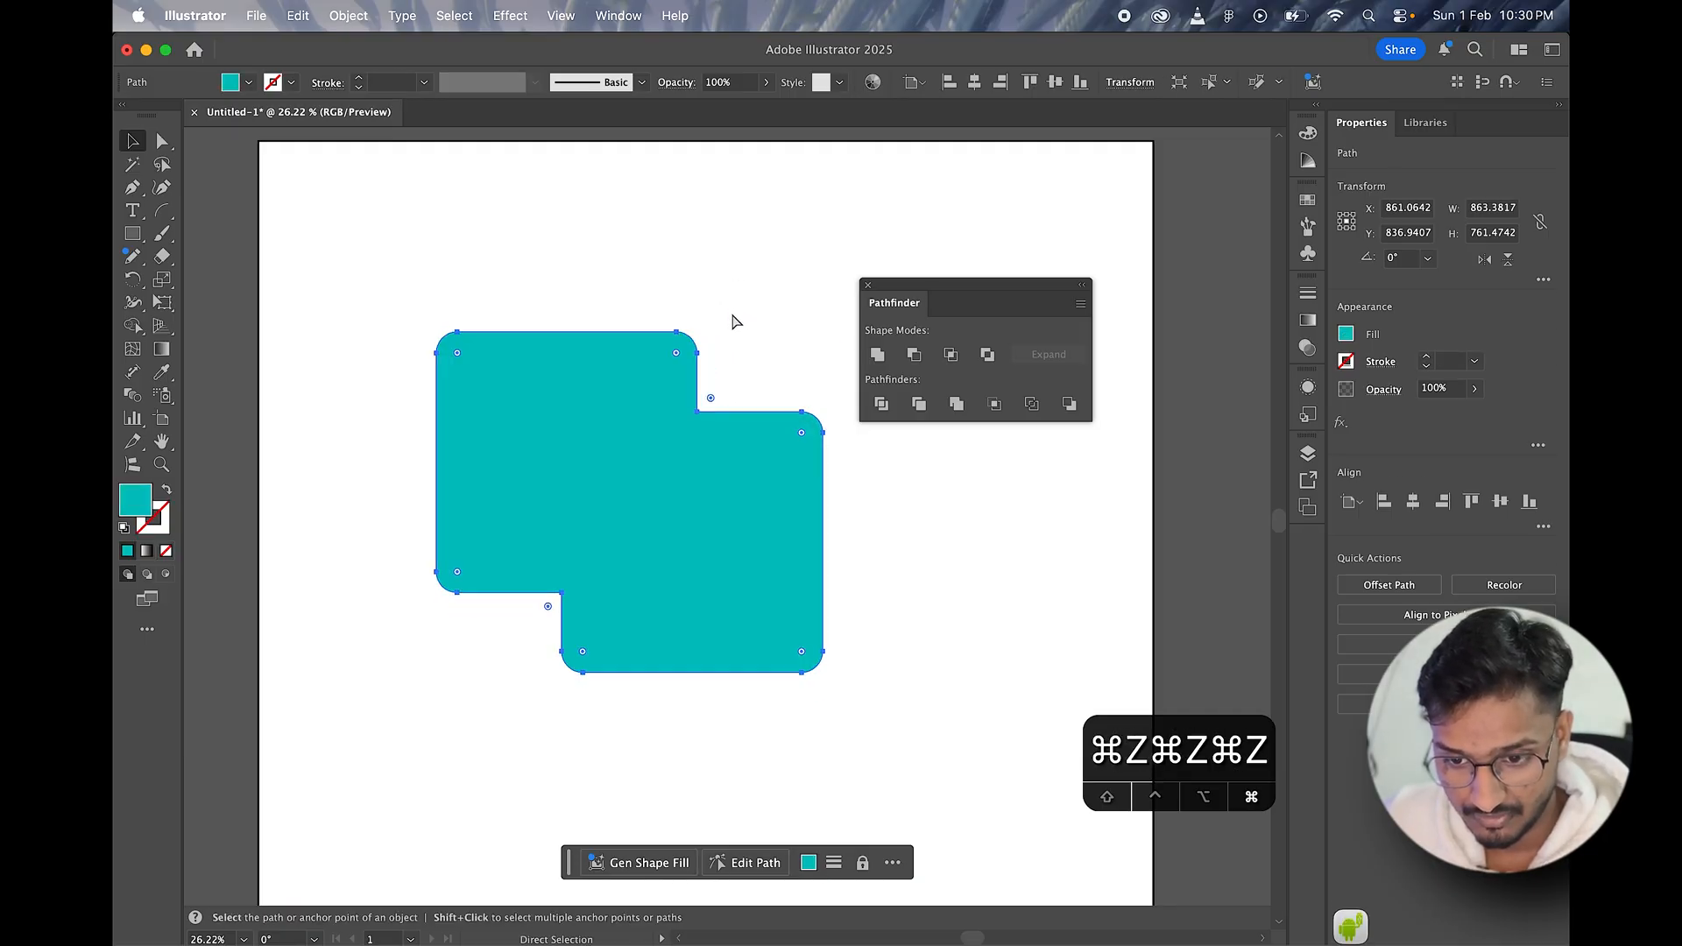
Step: Enlarge the two overlapping squares together until each is about 686 px wide, and recenter them on the artboard
drag(675, 481, 632, 474)
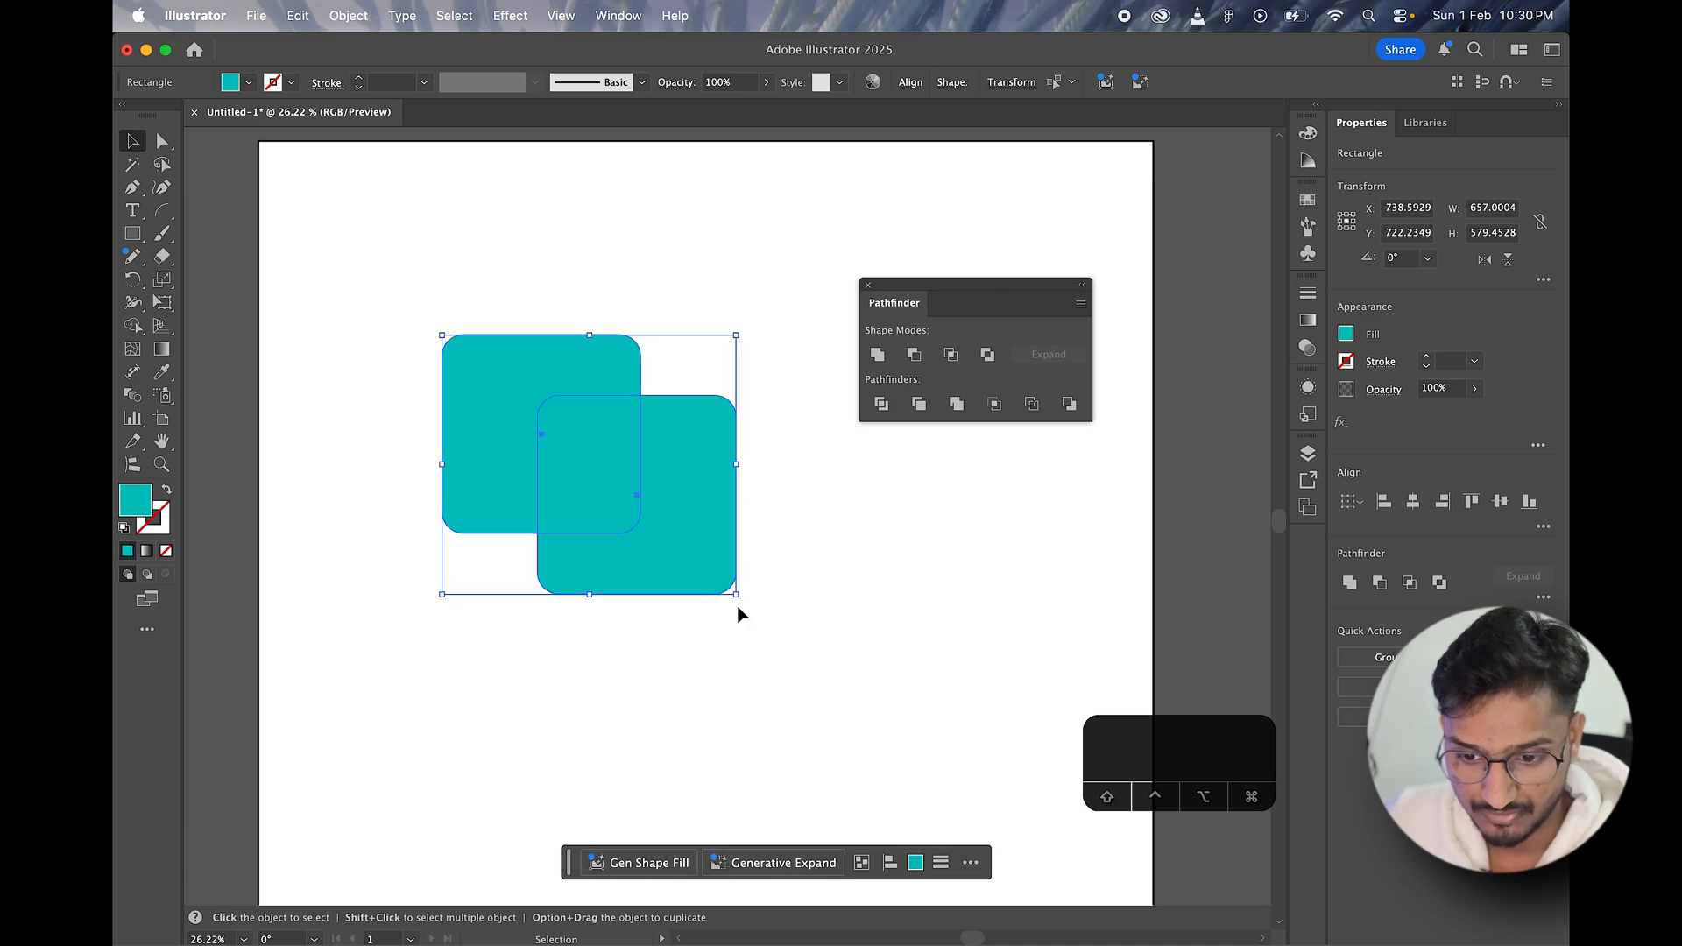
drag(737, 595, 819, 666)
drag(652, 473, 702, 488)
click(770, 376)
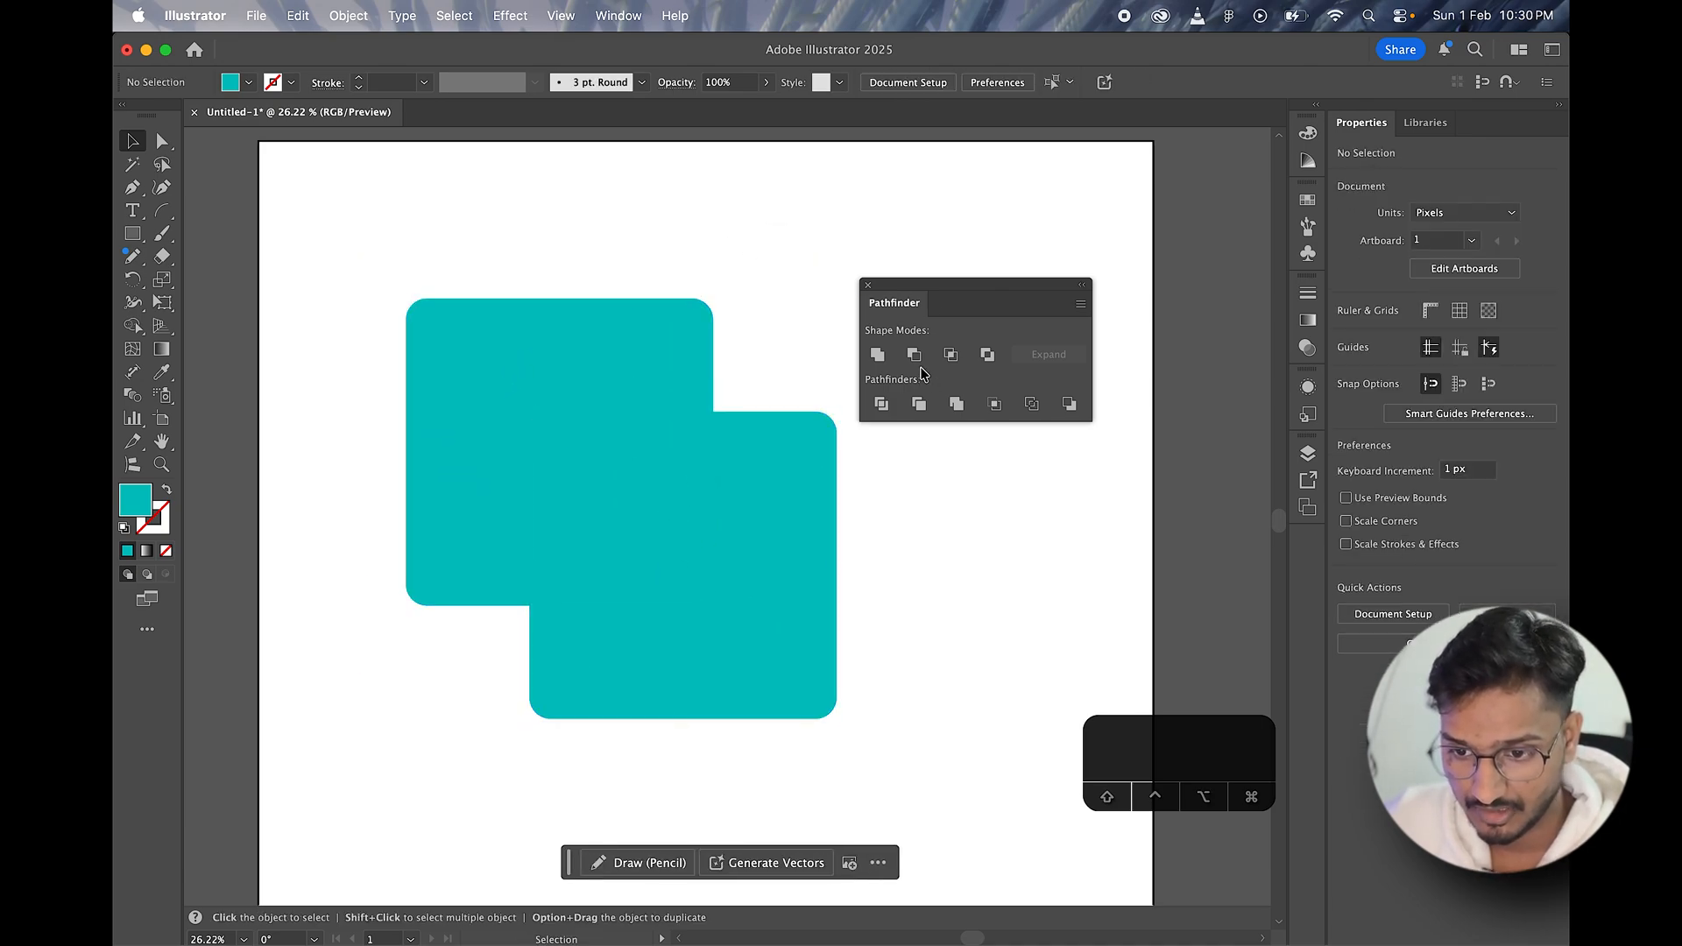
Step: Shift the front square slightly right and up, and move the floating Pathfinder panel clear of the shapes
drag(935, 289, 956, 277)
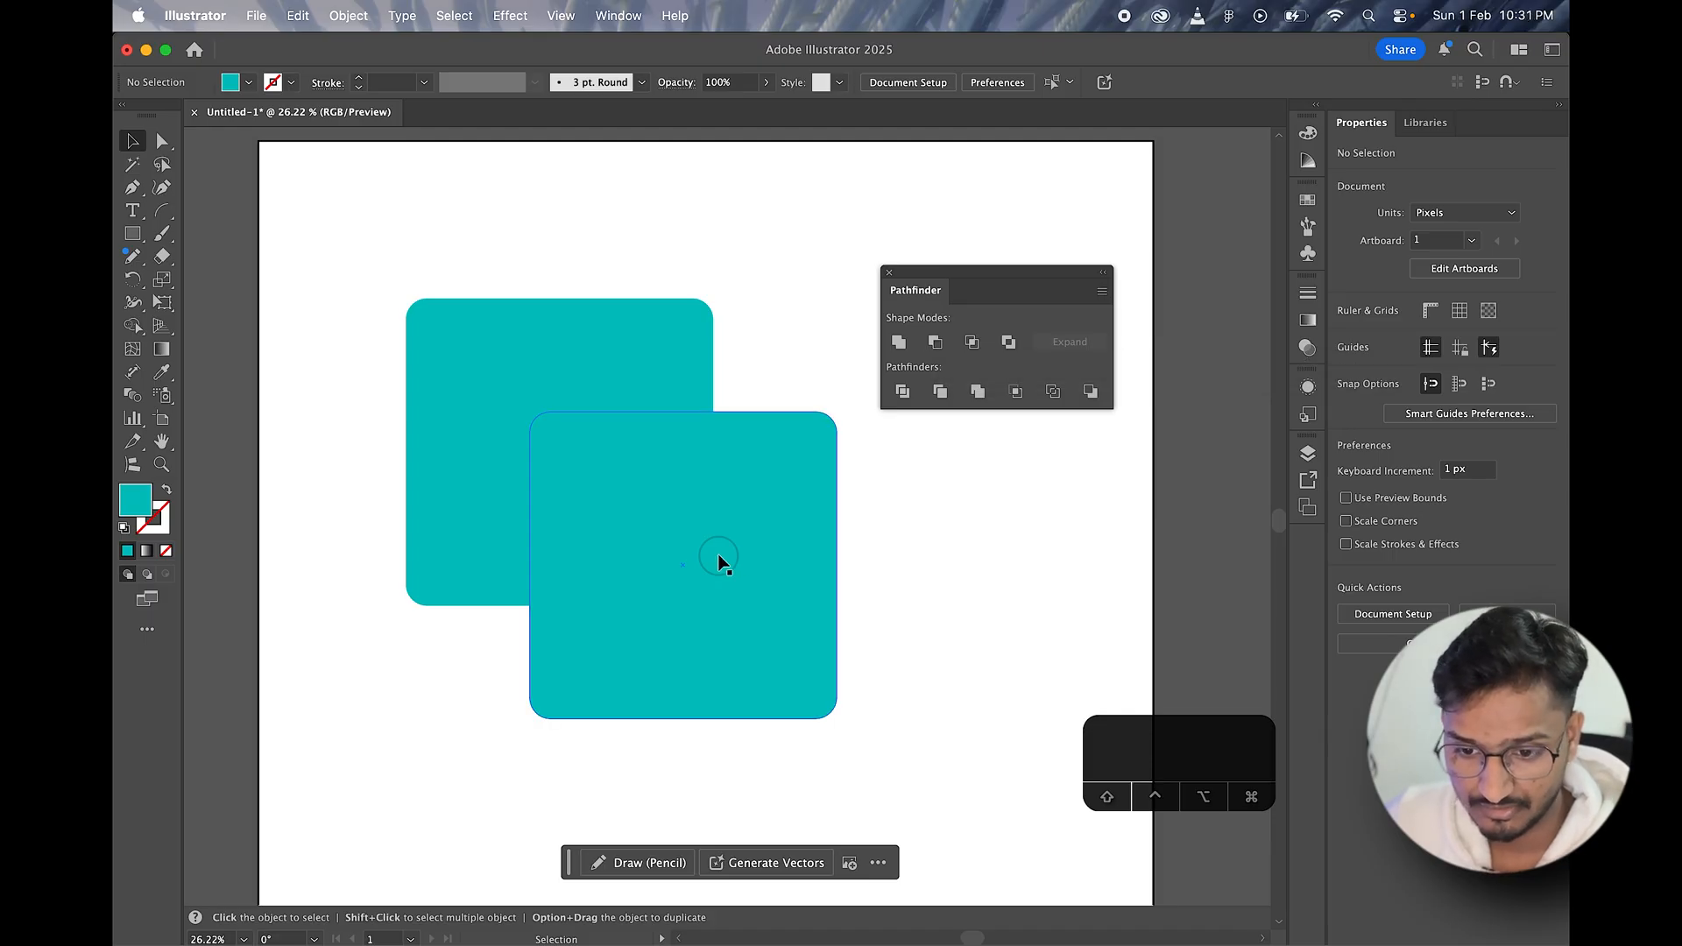
drag(722, 564, 777, 552)
shift+click(558, 317)
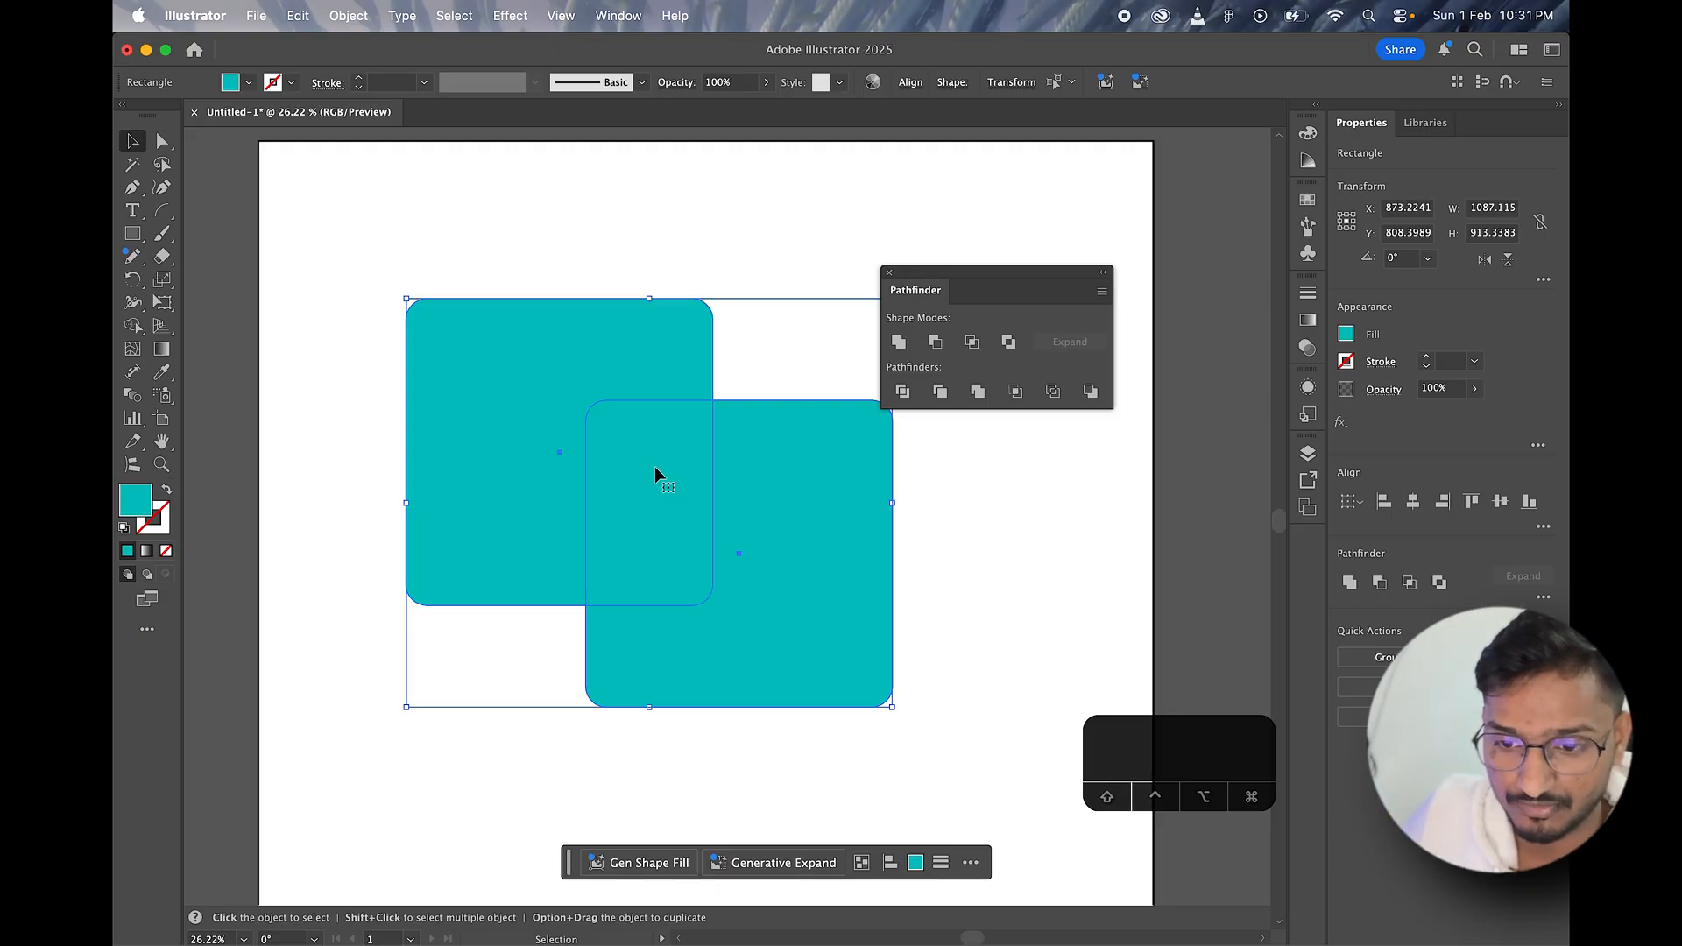
drag(936, 270, 1039, 199)
Step: Delete the front rounded square, keeping only the back one
click(636, 263)
click(802, 549)
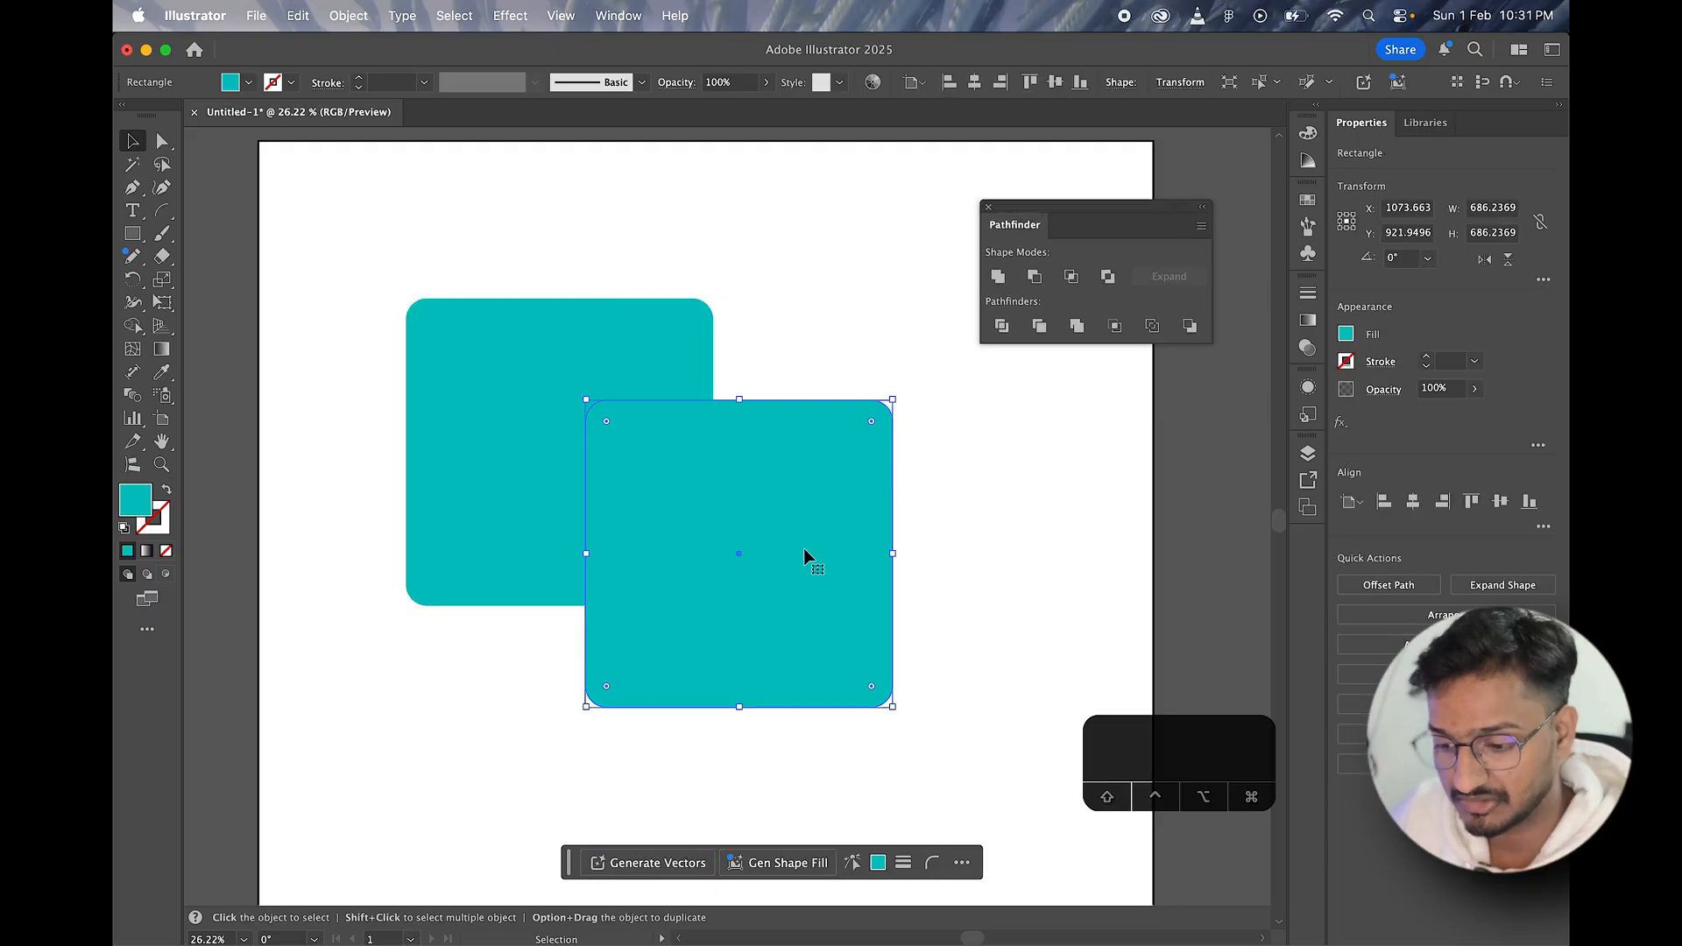
key(BackSpace)
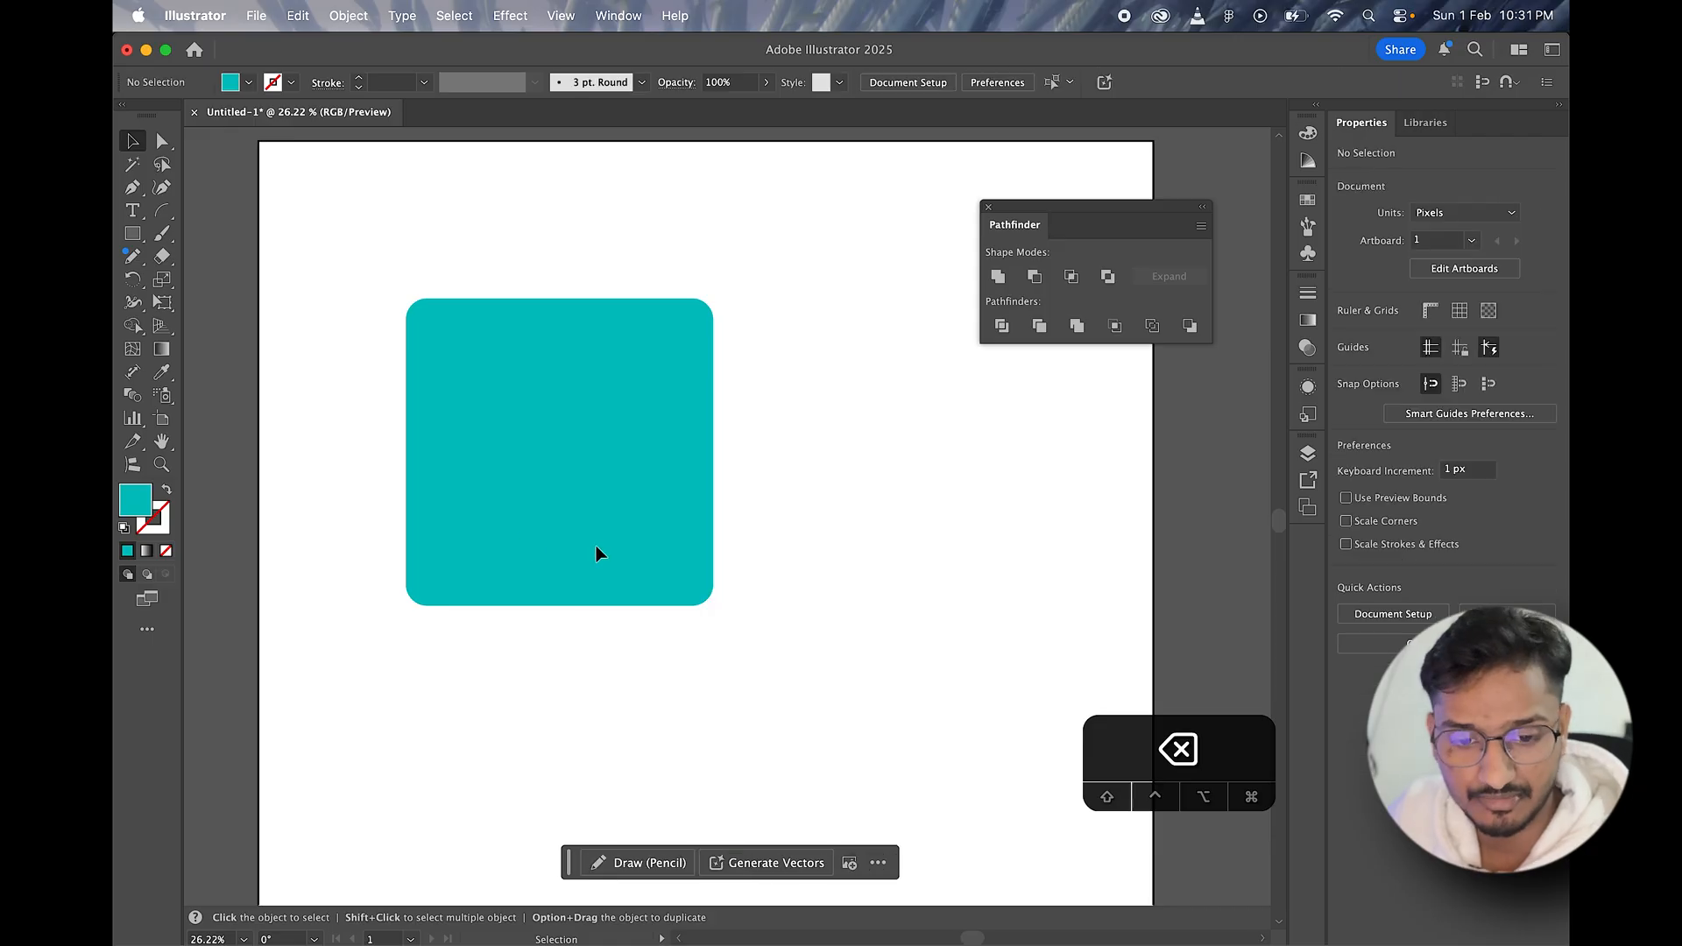
Step: Draw a teal circle about 657 px in diameter and place it over the square's lower-right corner
drag(133, 237, 221, 279)
drag(679, 453, 977, 744)
key(v)
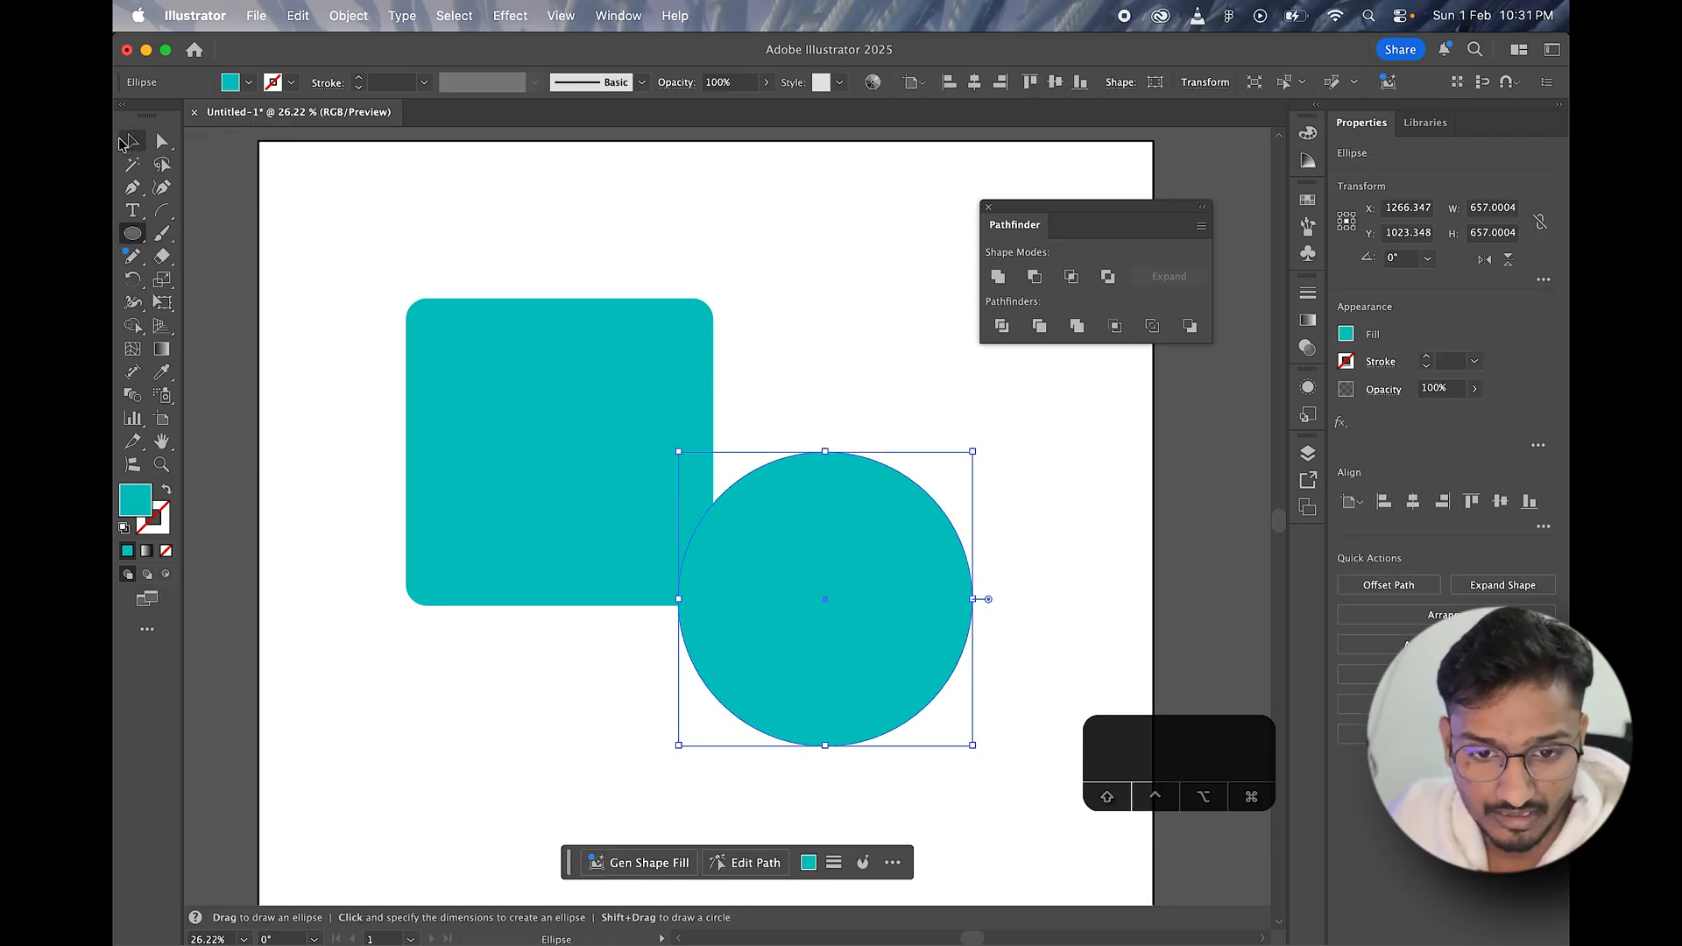
drag(793, 595, 669, 523)
drag(528, 237, 761, 586)
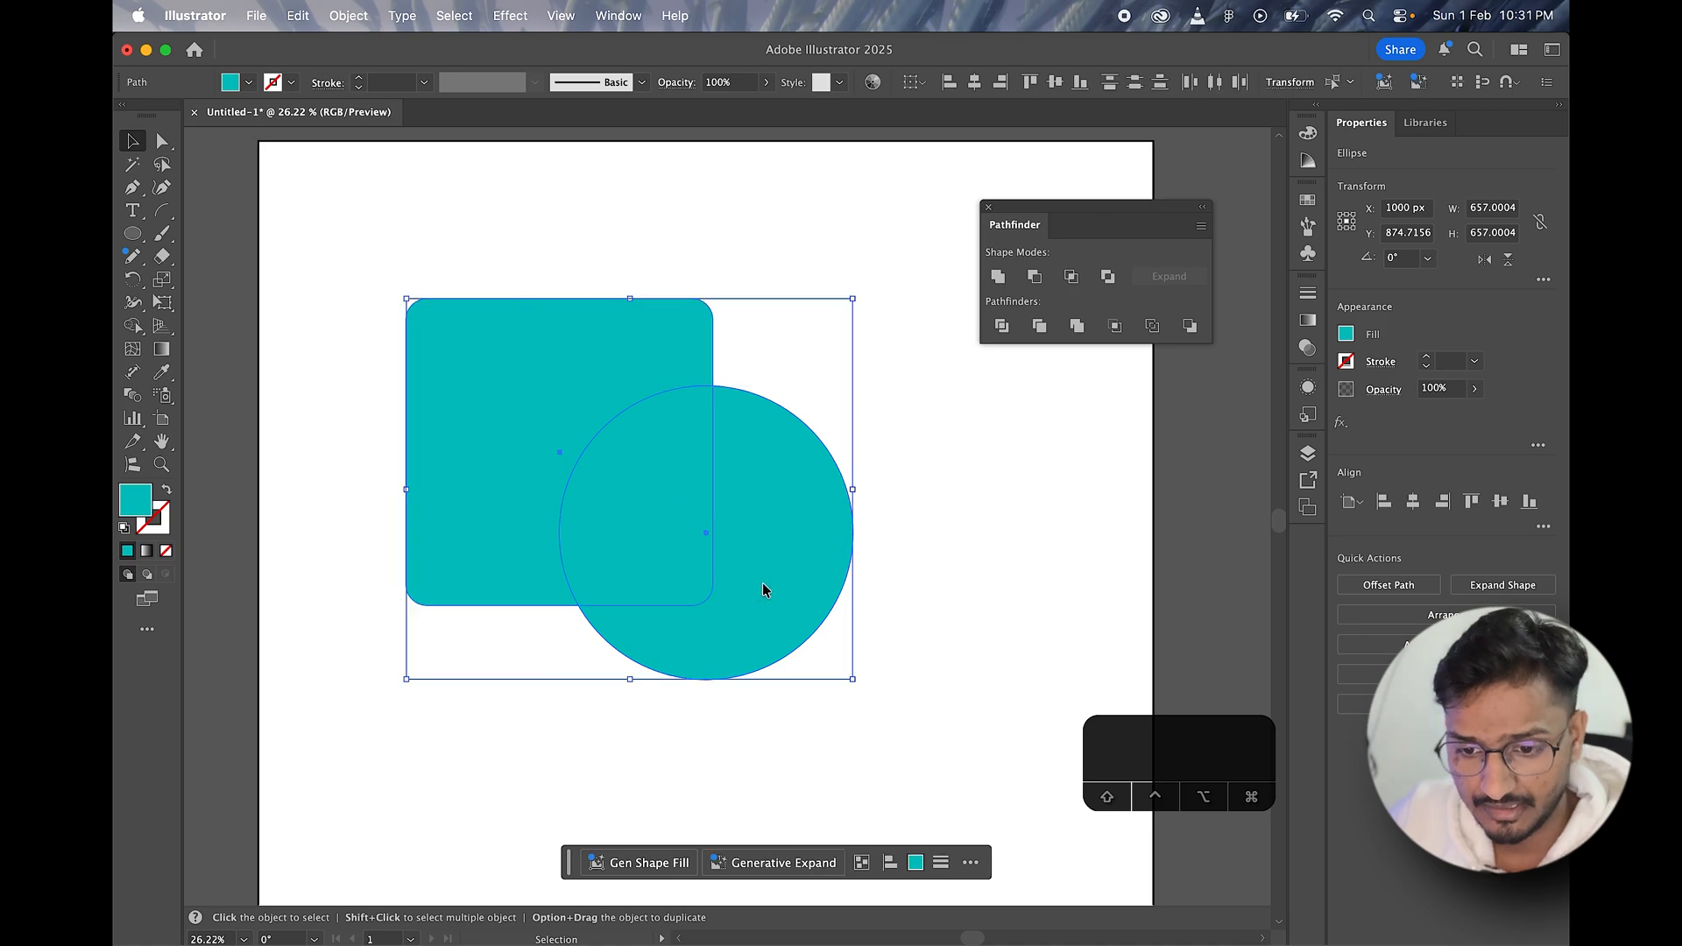
click(1012, 536)
Step: Isolate the circle, fill it with dark blue (H 218°, S 75%, B 54%), and leave isolation mode
click(801, 555)
double_click(800, 554)
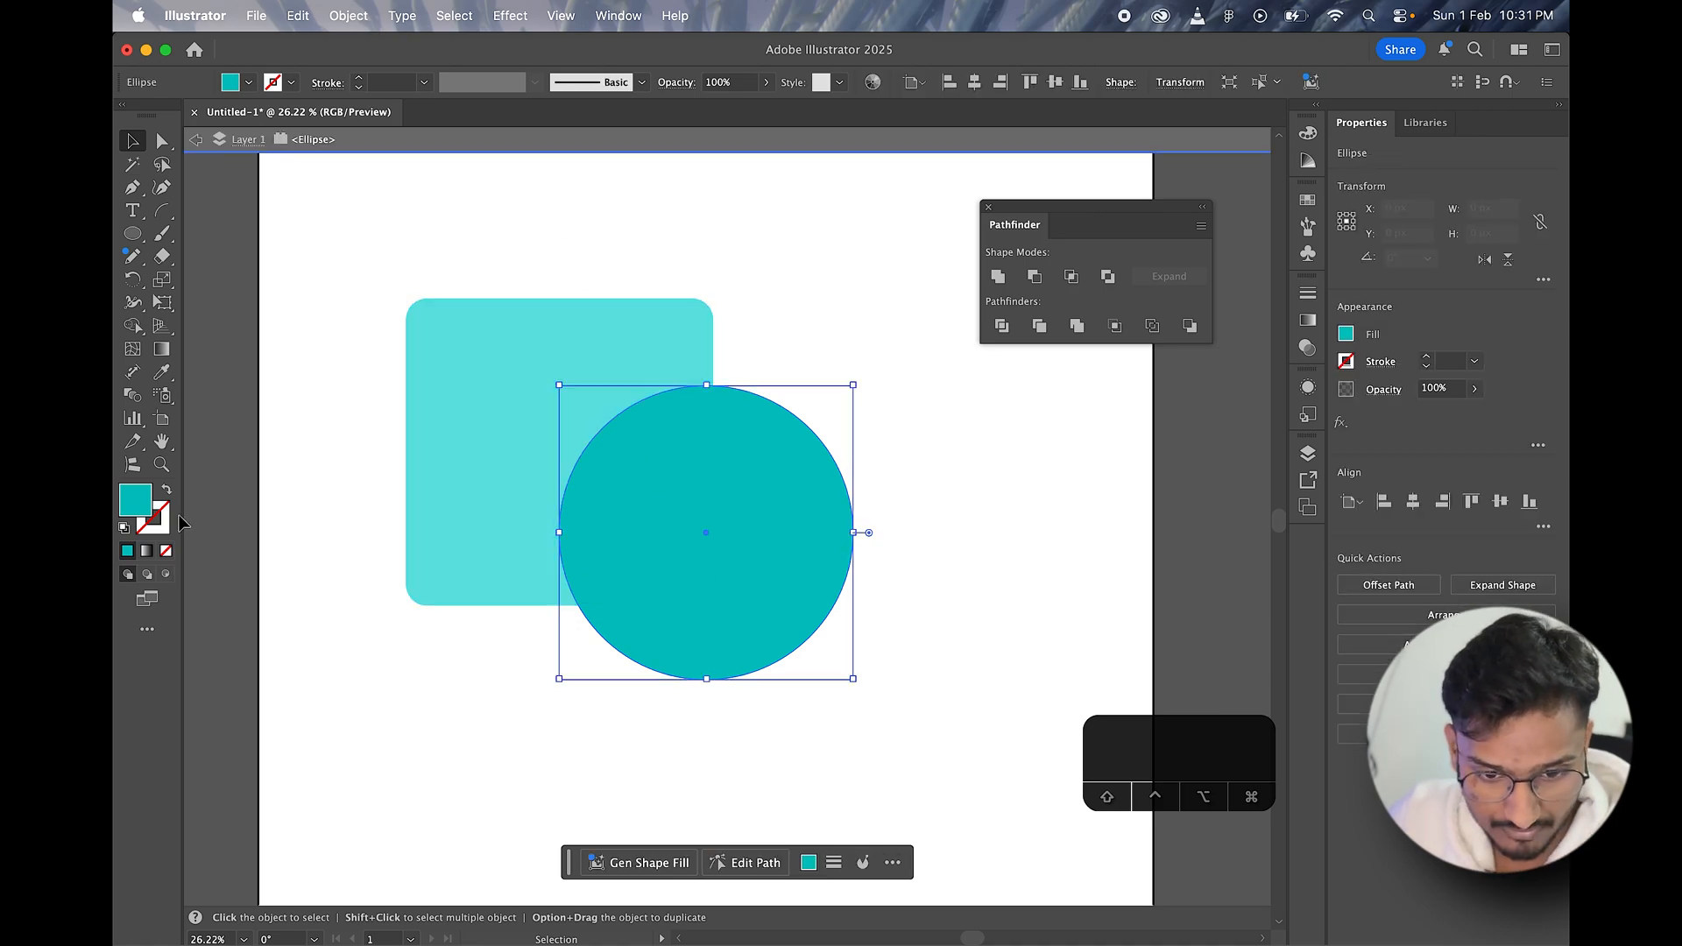
double_click(135, 499)
drag(1350, 564, 1346, 526)
click(1464, 446)
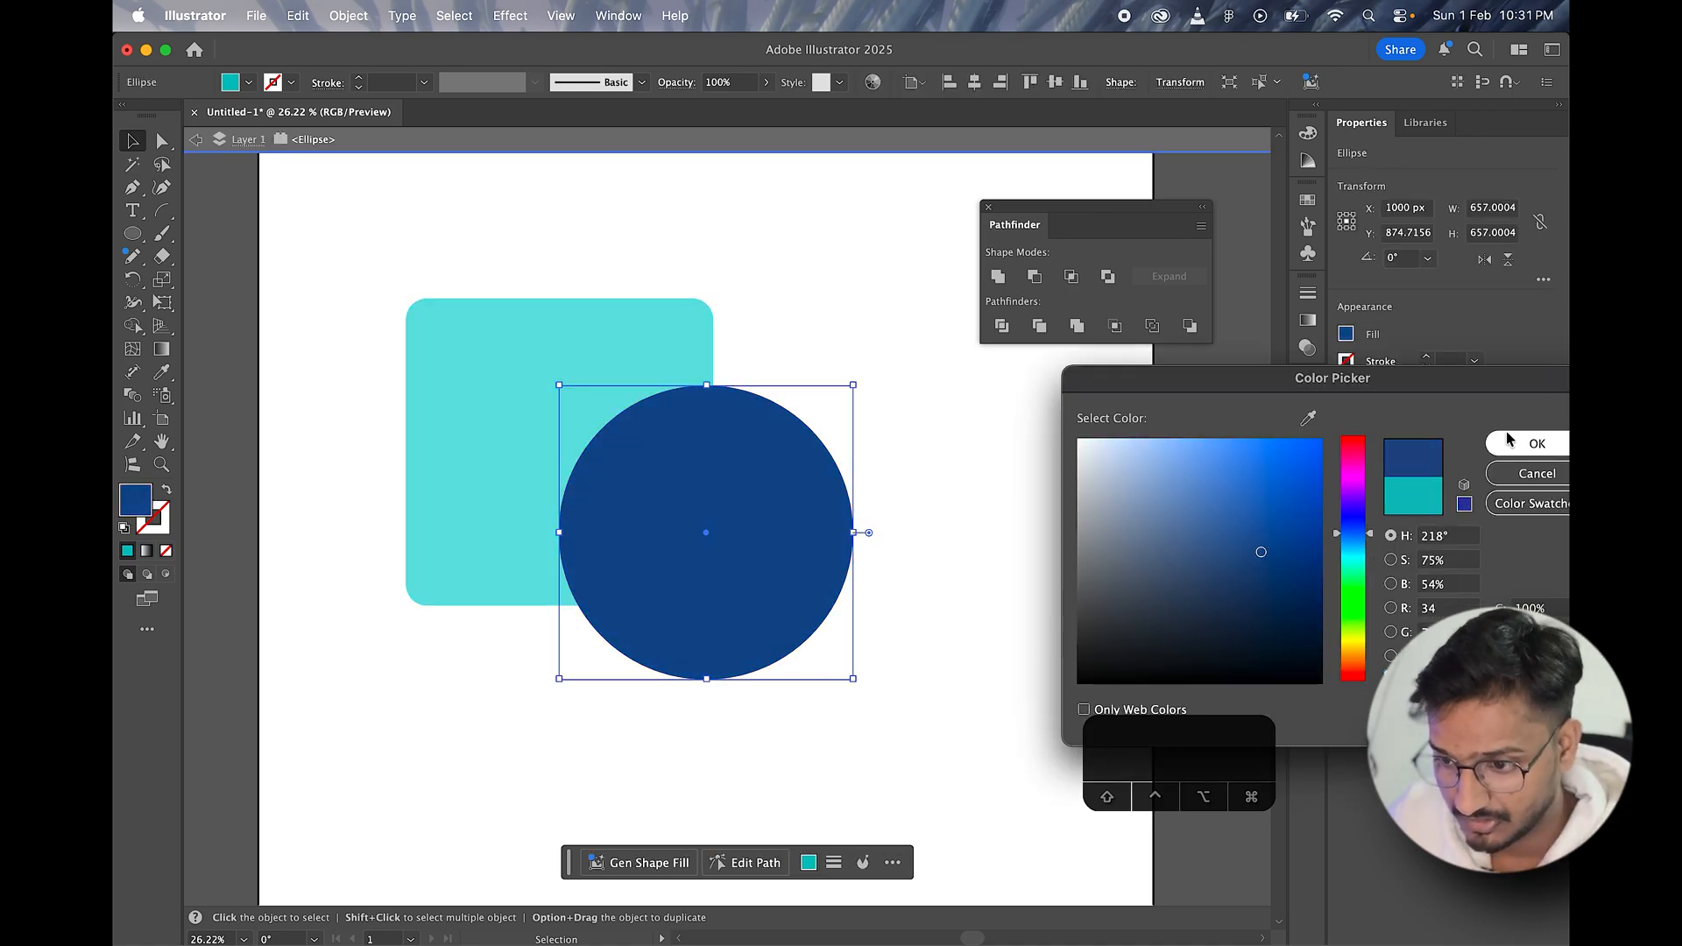
click(1524, 443)
double_click(459, 210)
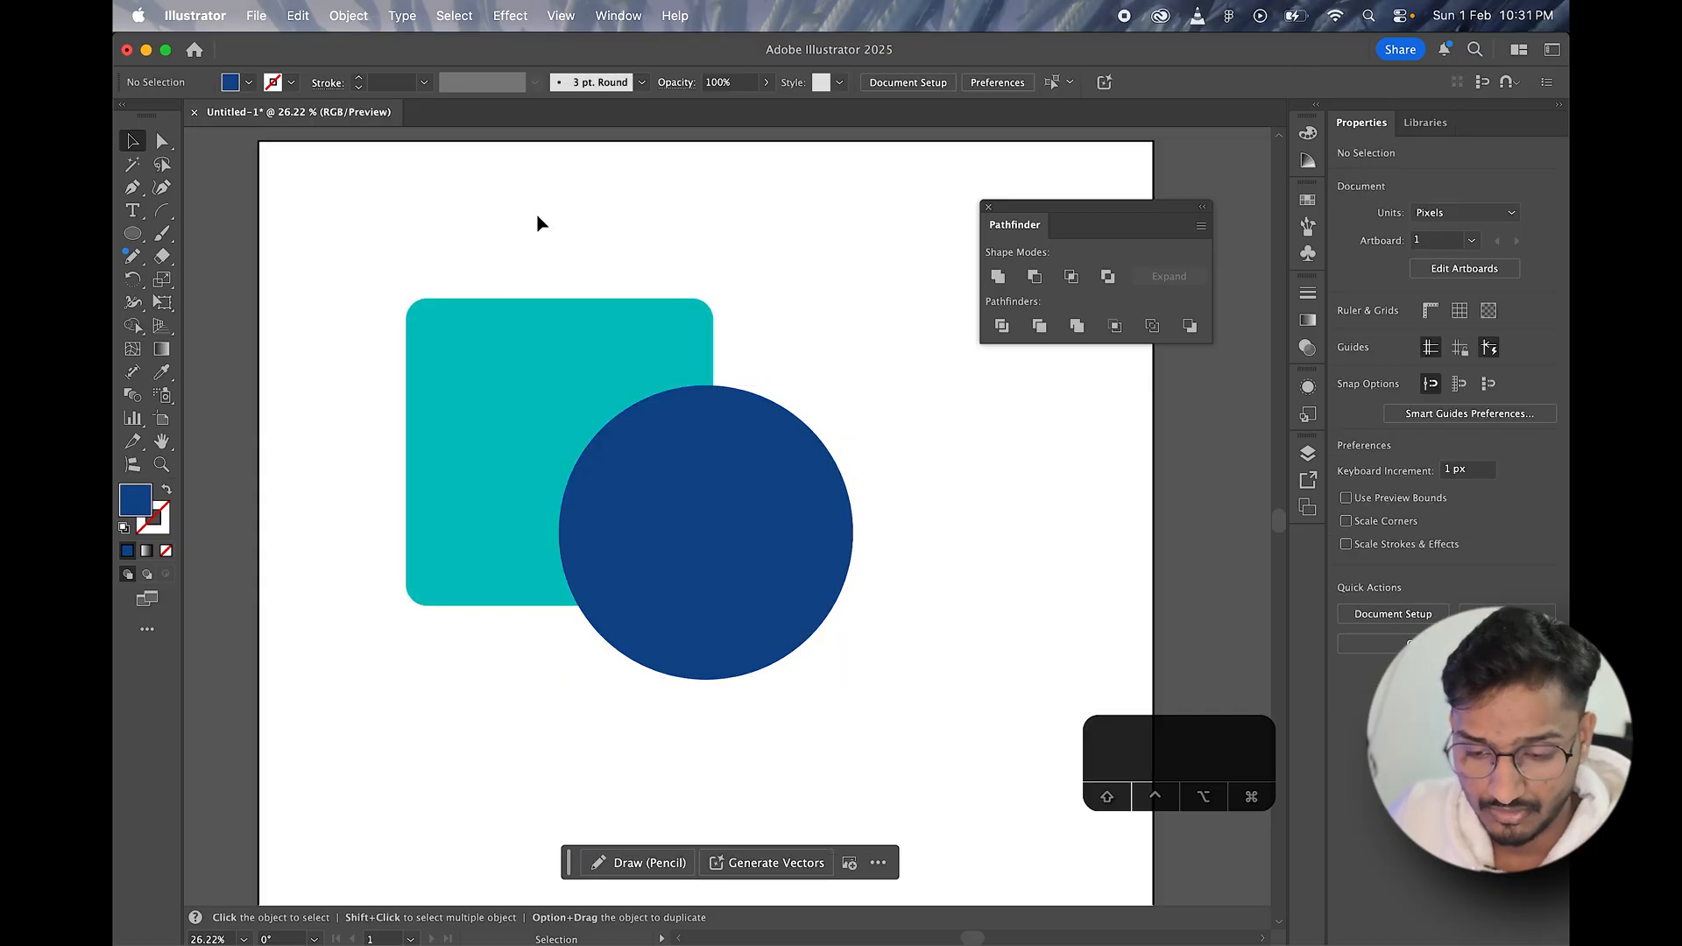
Step: Subtract the blue circle from the teal square with Minus Front and move the cut shape slightly down and to the right
drag(537, 221, 882, 545)
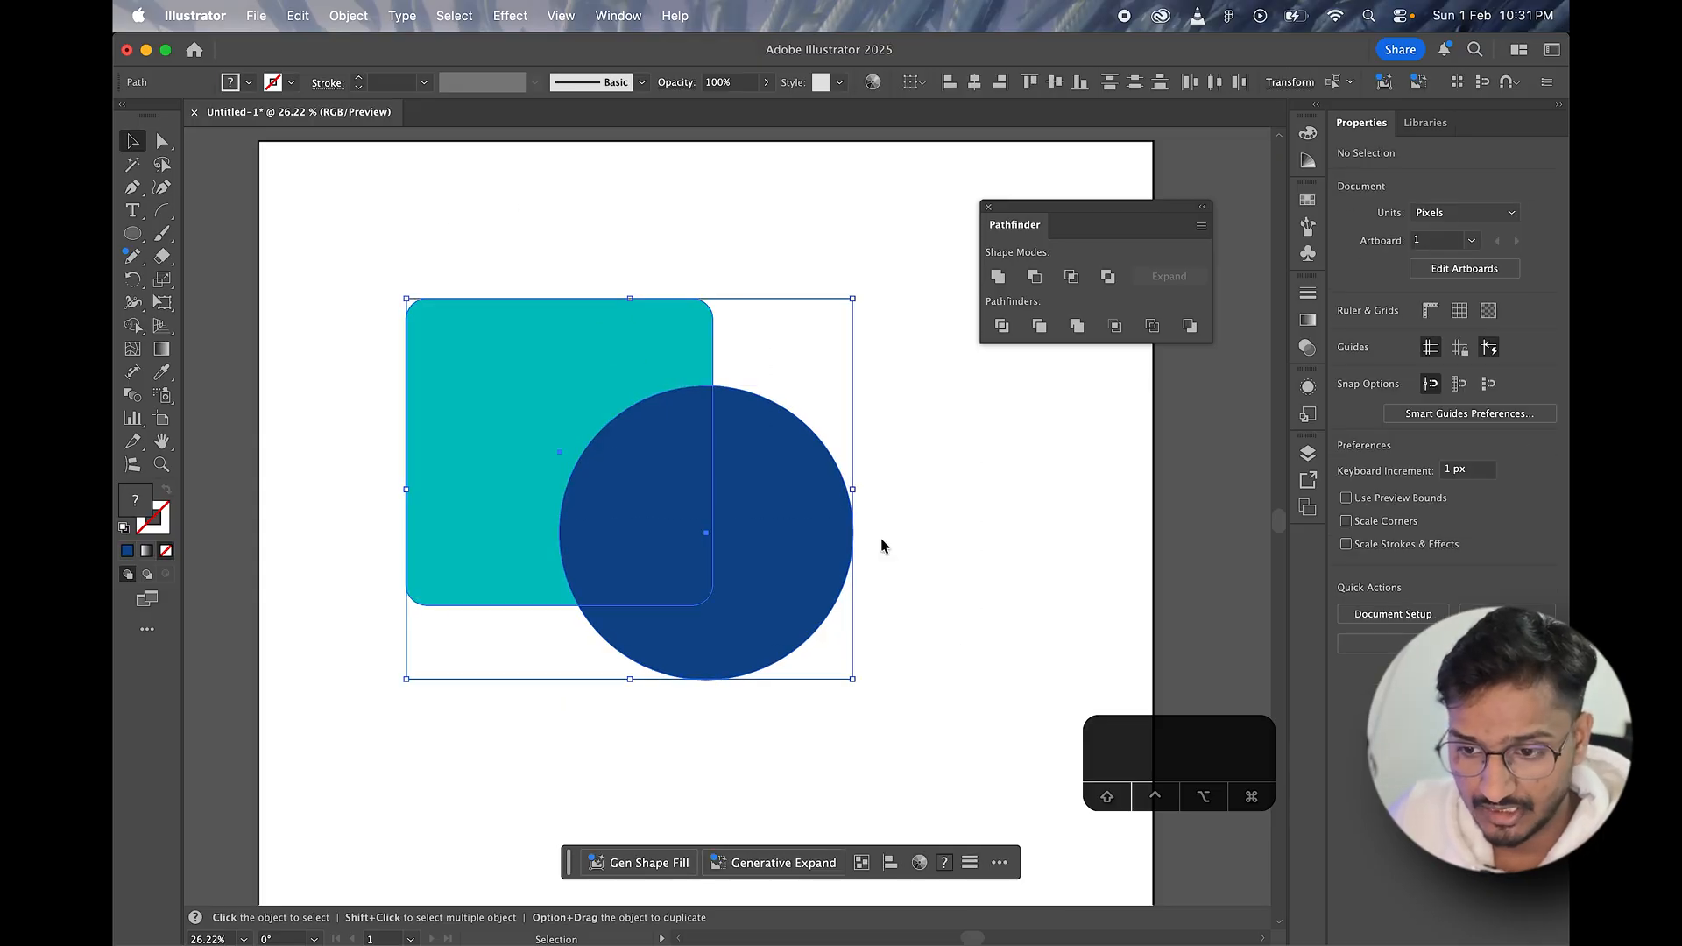
click(1034, 278)
click(819, 525)
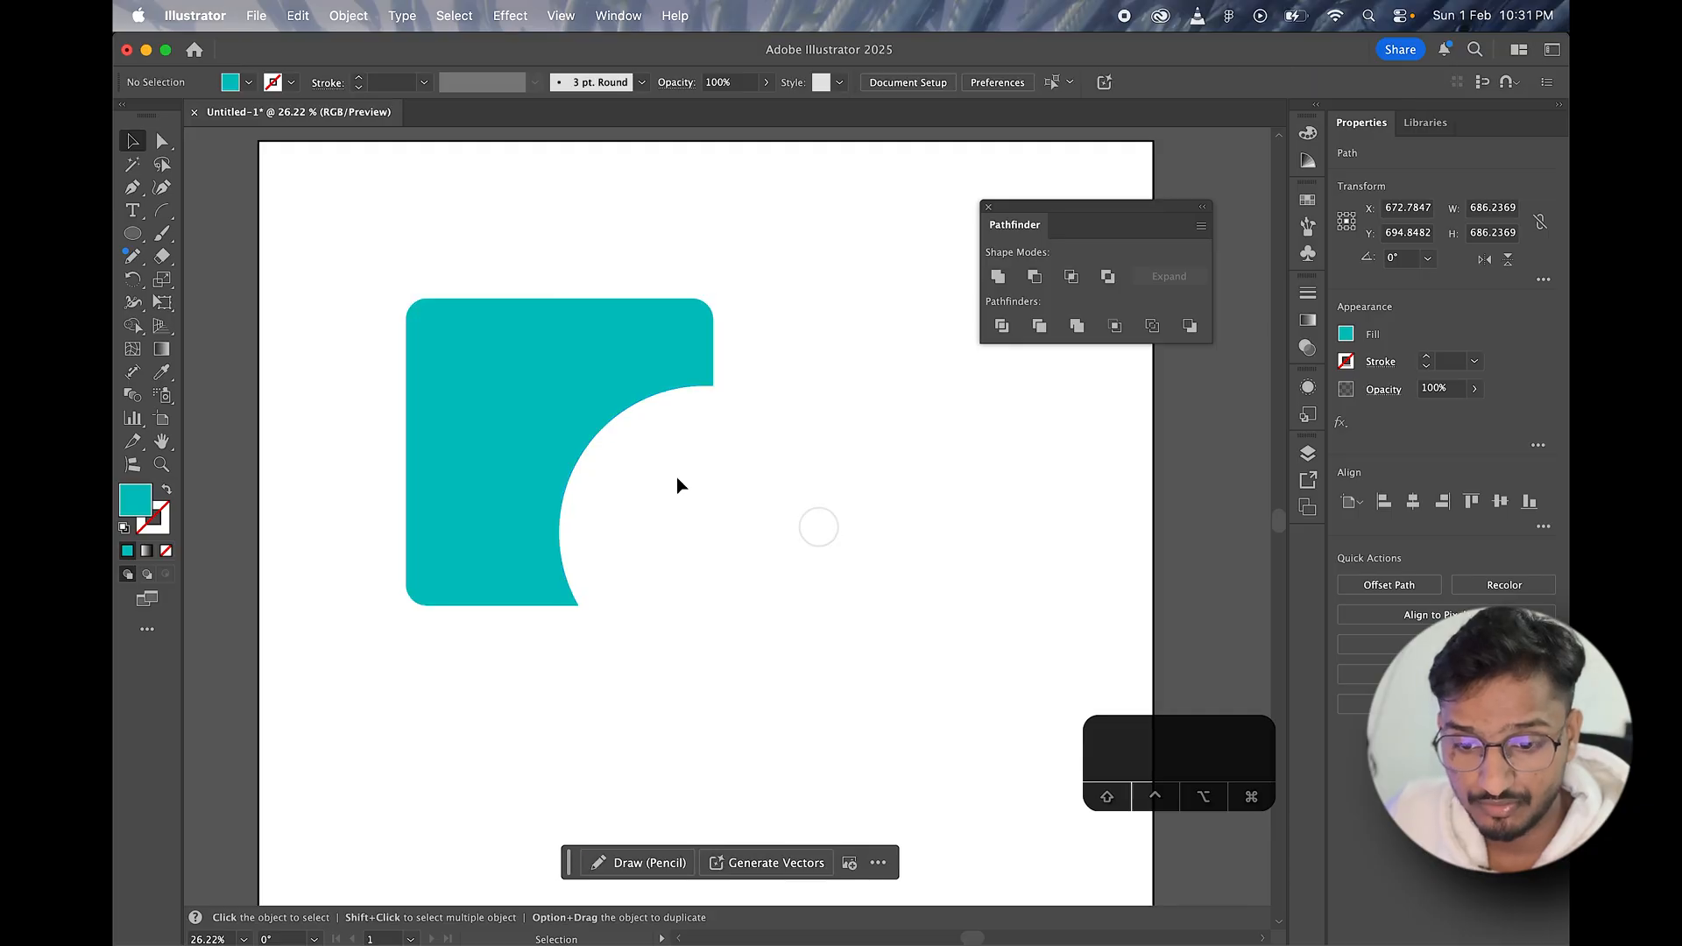
drag(519, 396, 539, 449)
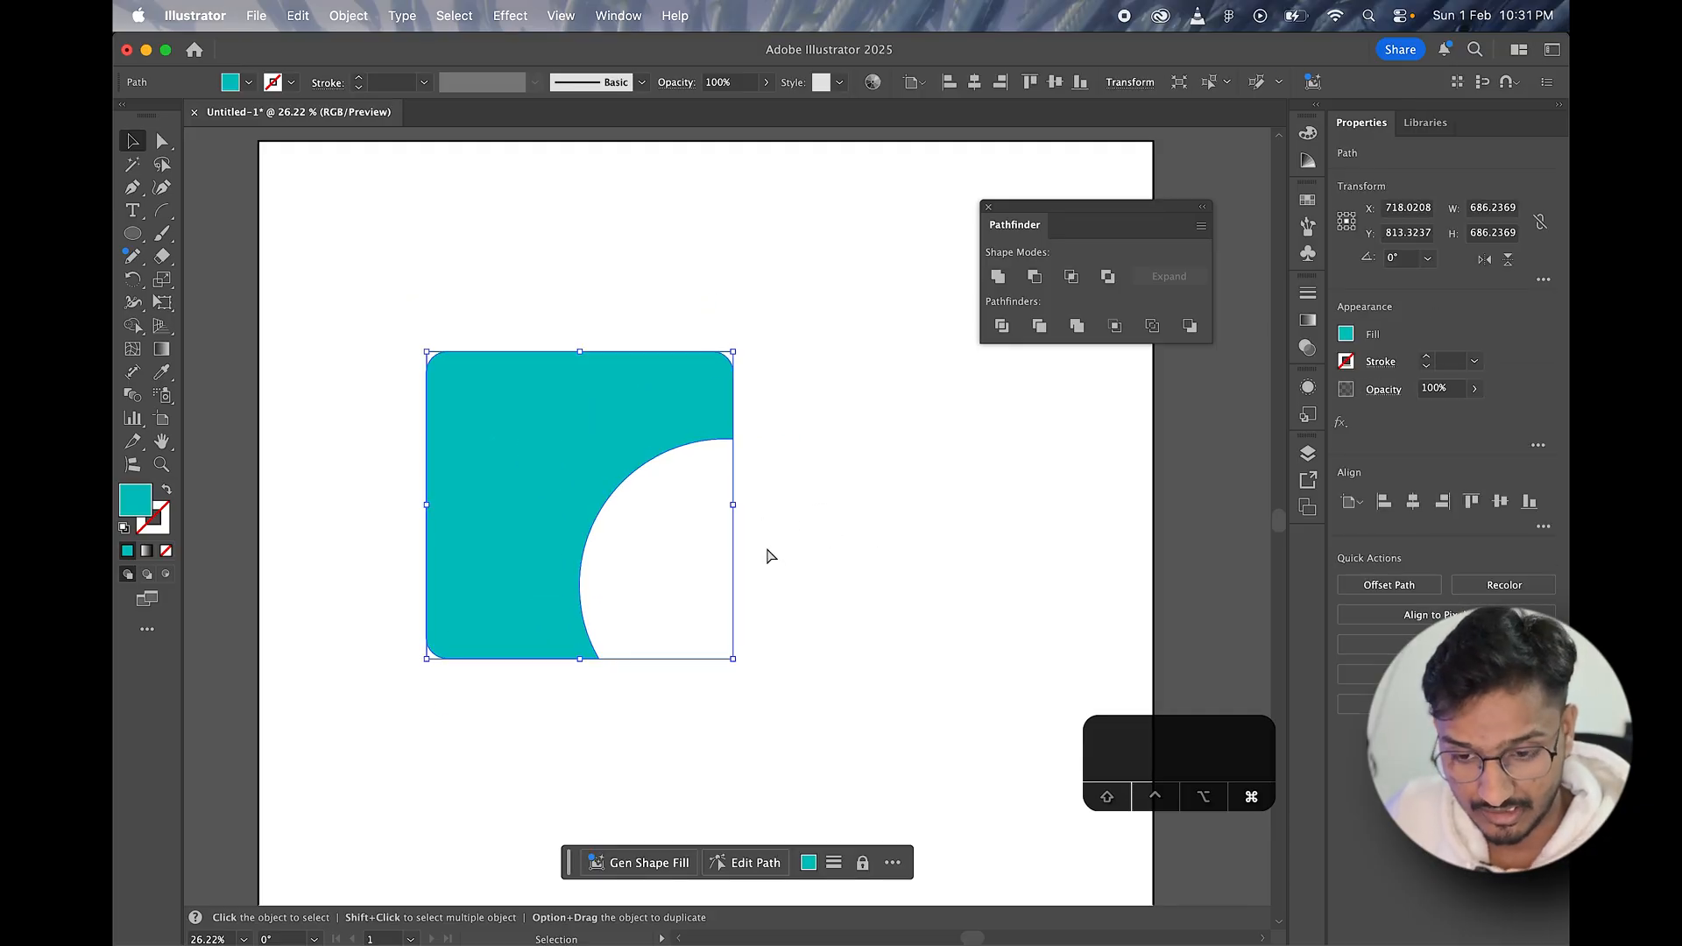
Step: Undo the cut shape's move and the Minus Front subtraction, and move the square and circle together slightly down and left
key(super+z)
key(super+z)
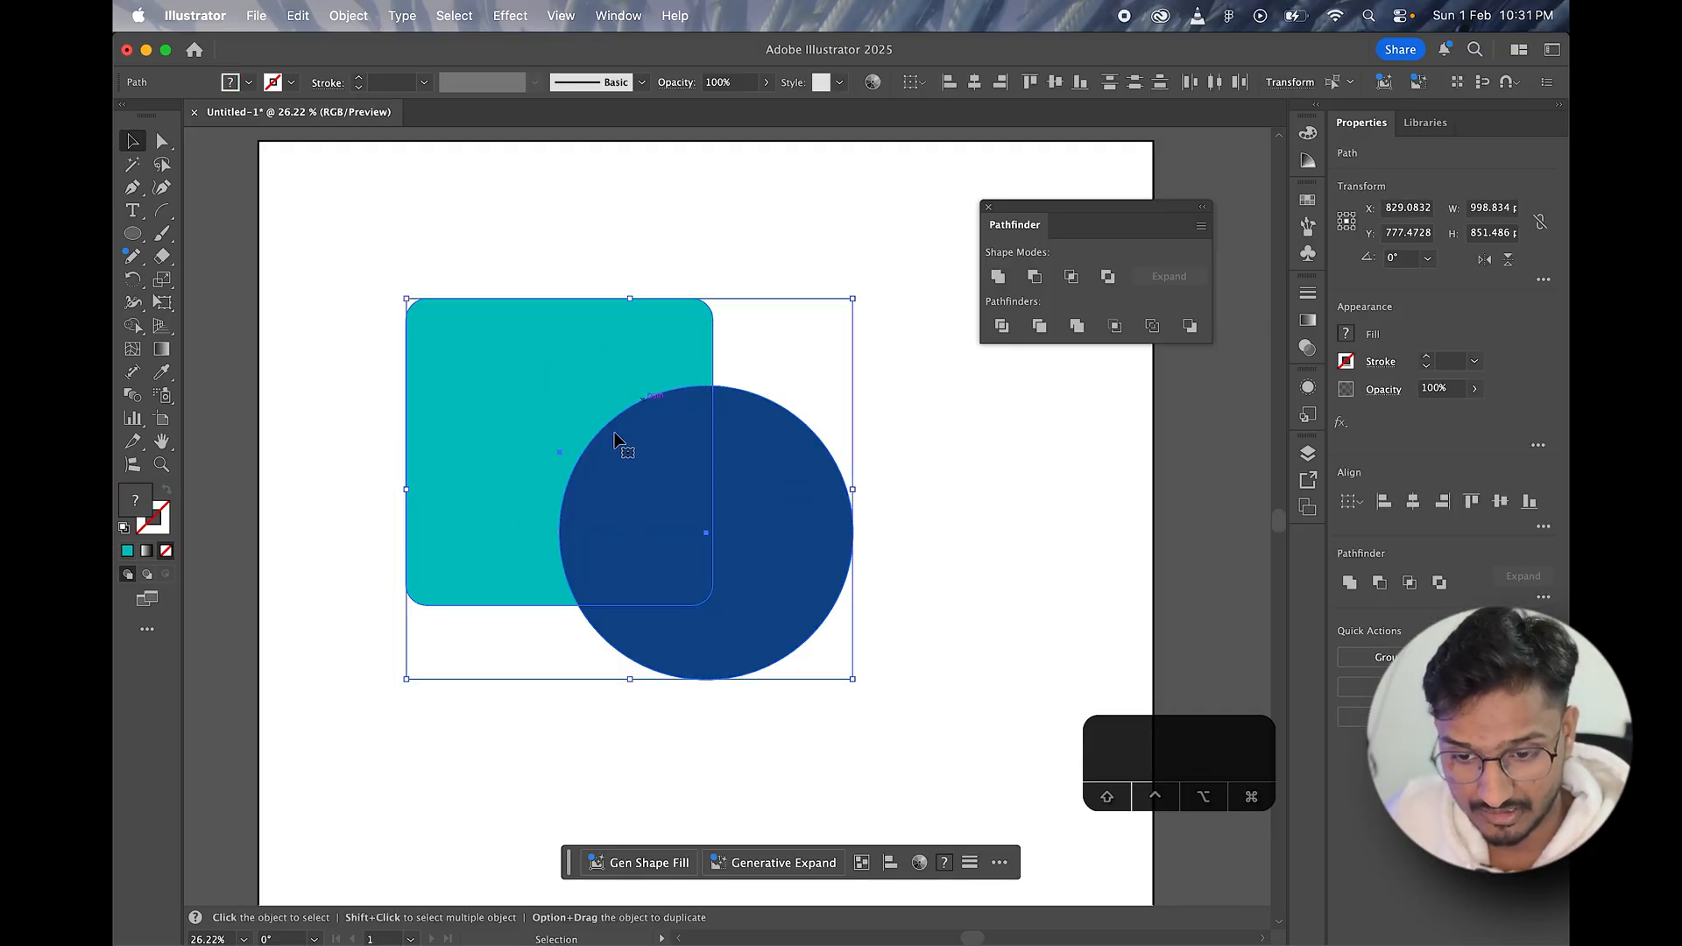
drag(729, 415, 699, 568)
drag(587, 526, 606, 413)
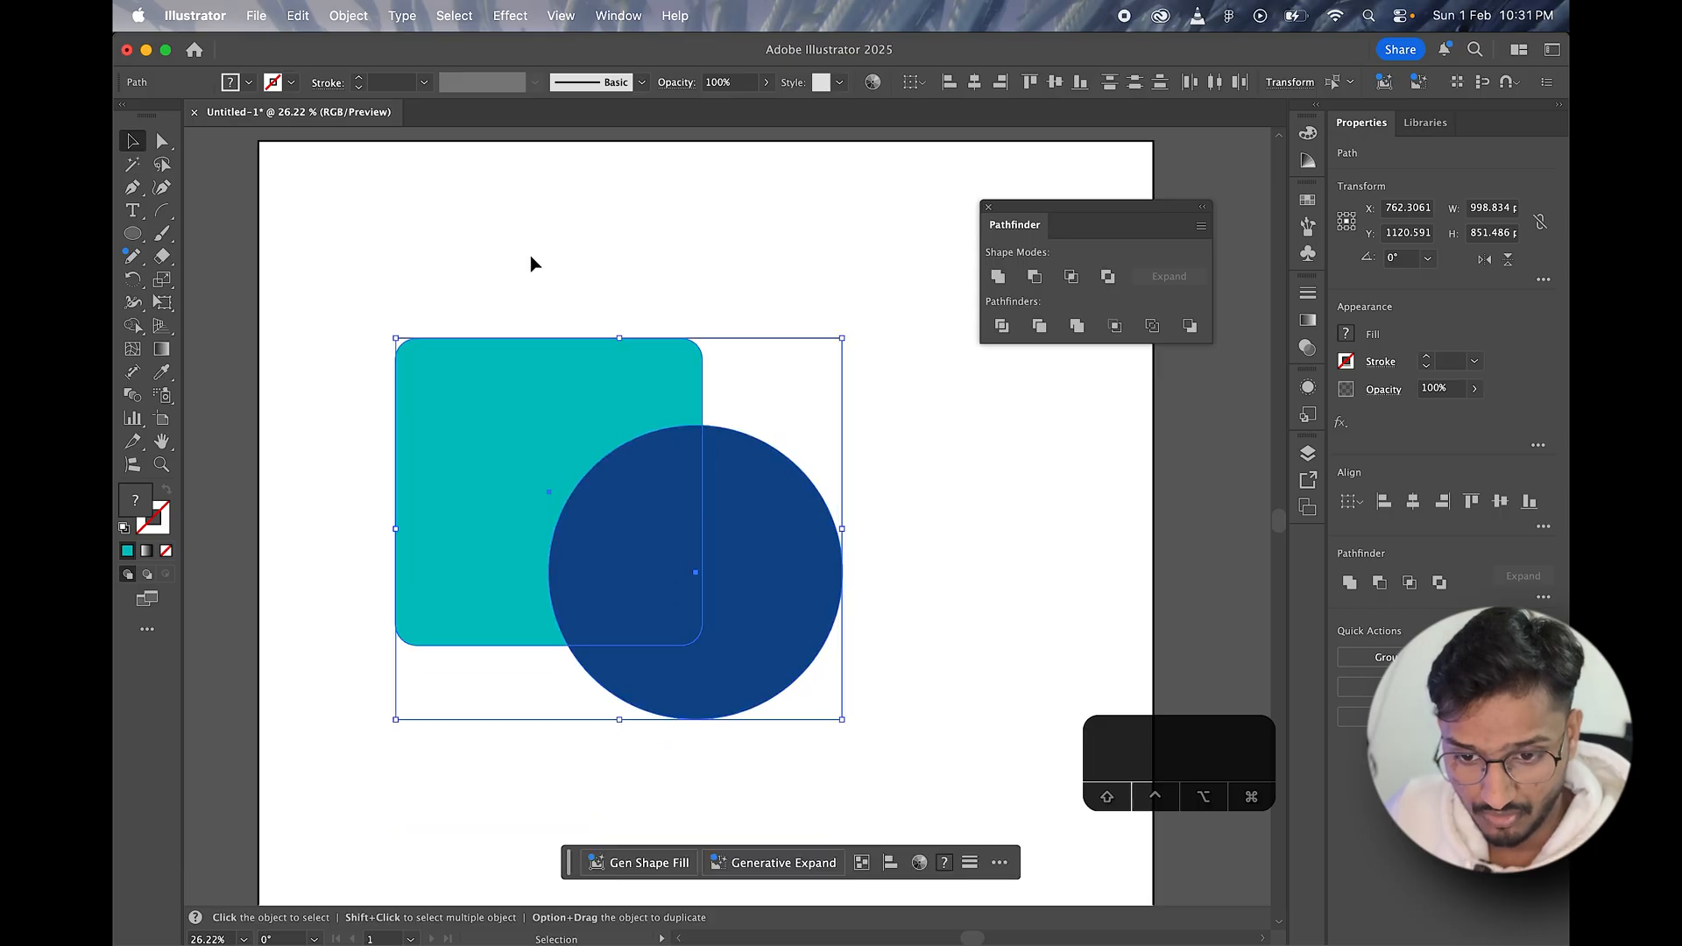
Step: Apply Minus Front to the square and circle once more, with the circle in front, and undo the subtraction
drag(519, 245, 749, 554)
click(1034, 276)
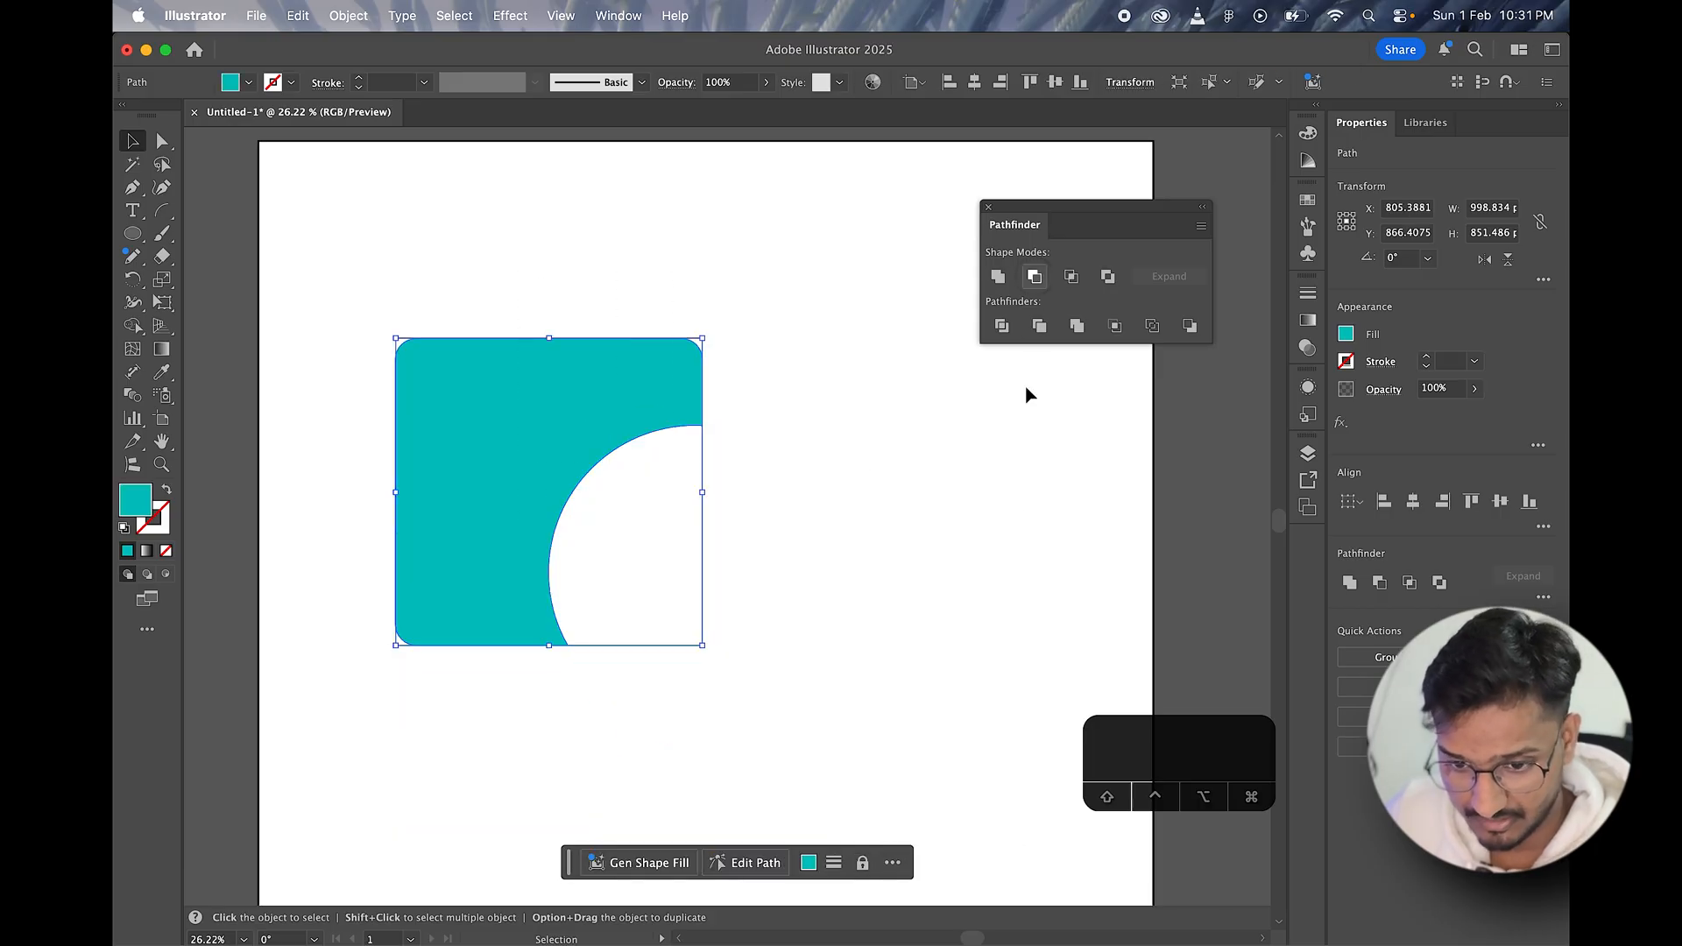
click(867, 535)
key(super+z)
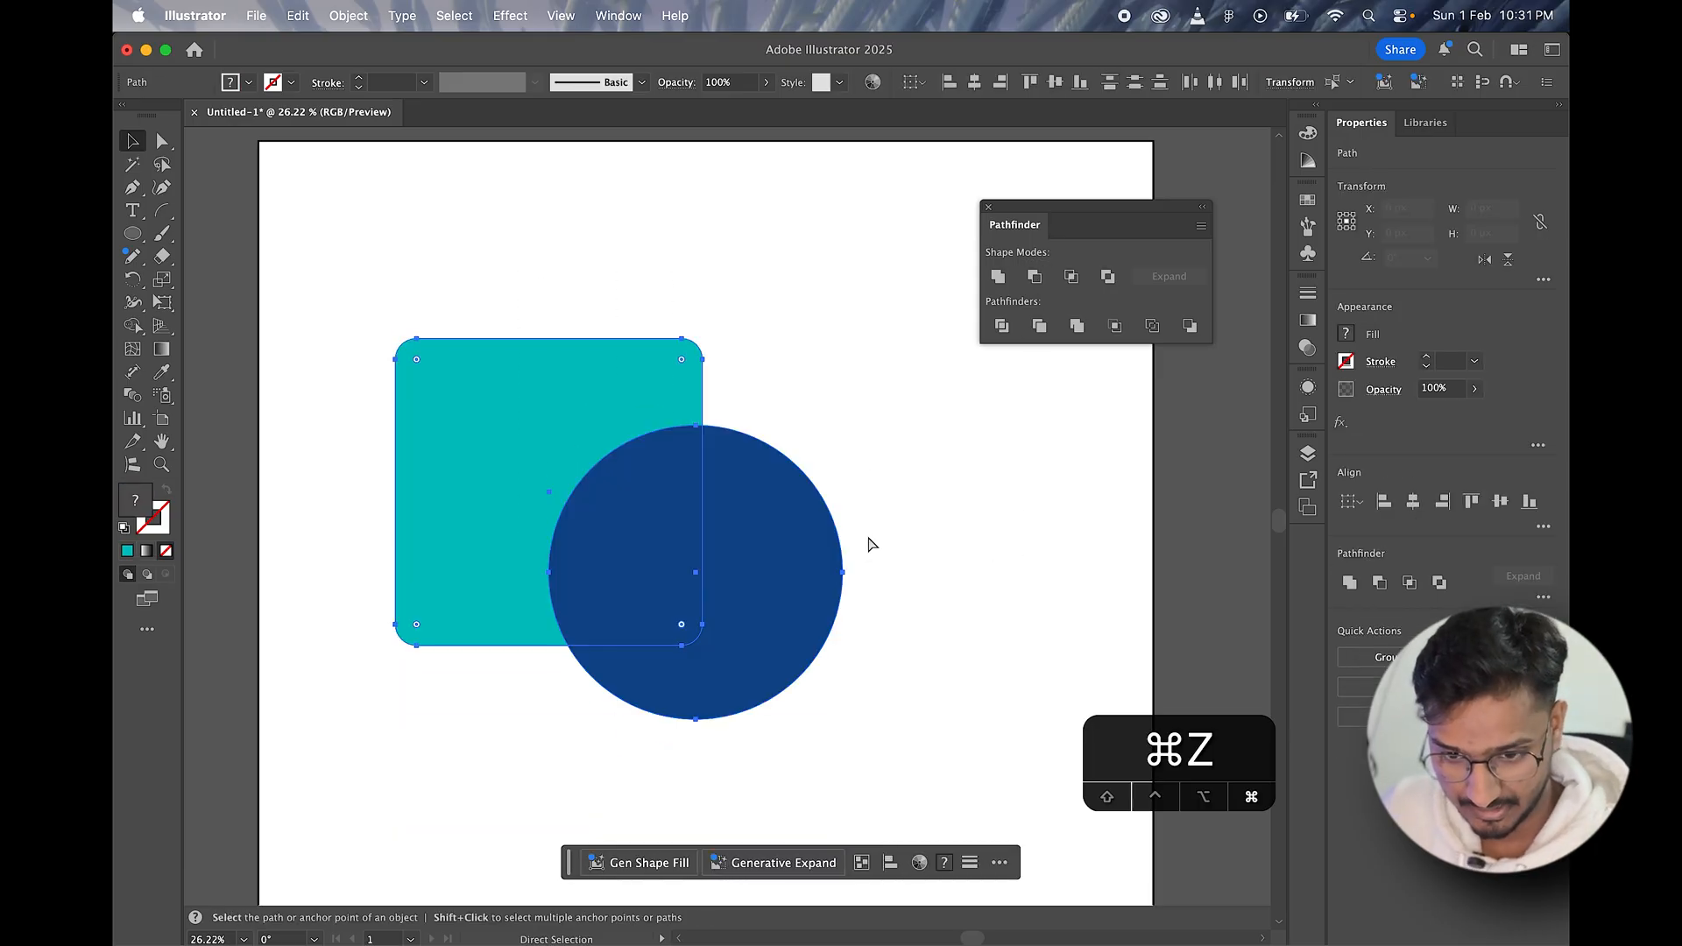
Step: Send the blue circle behind the teal square and shift the square slightly up
click(791, 604)
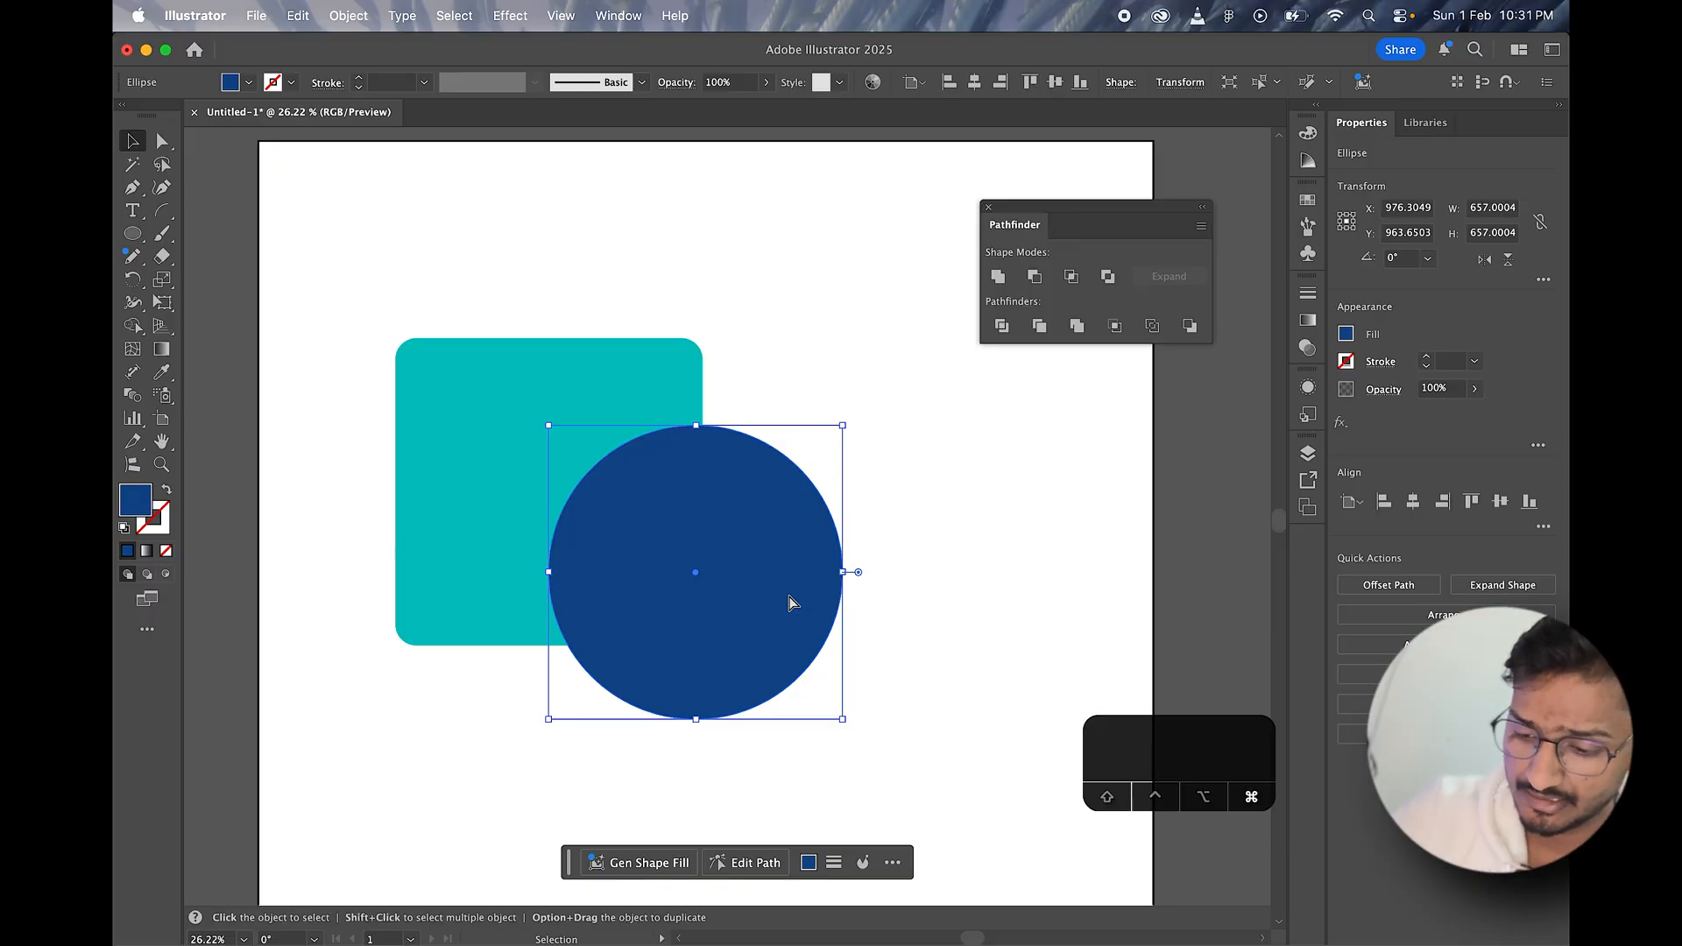
key(super+bracketleft)
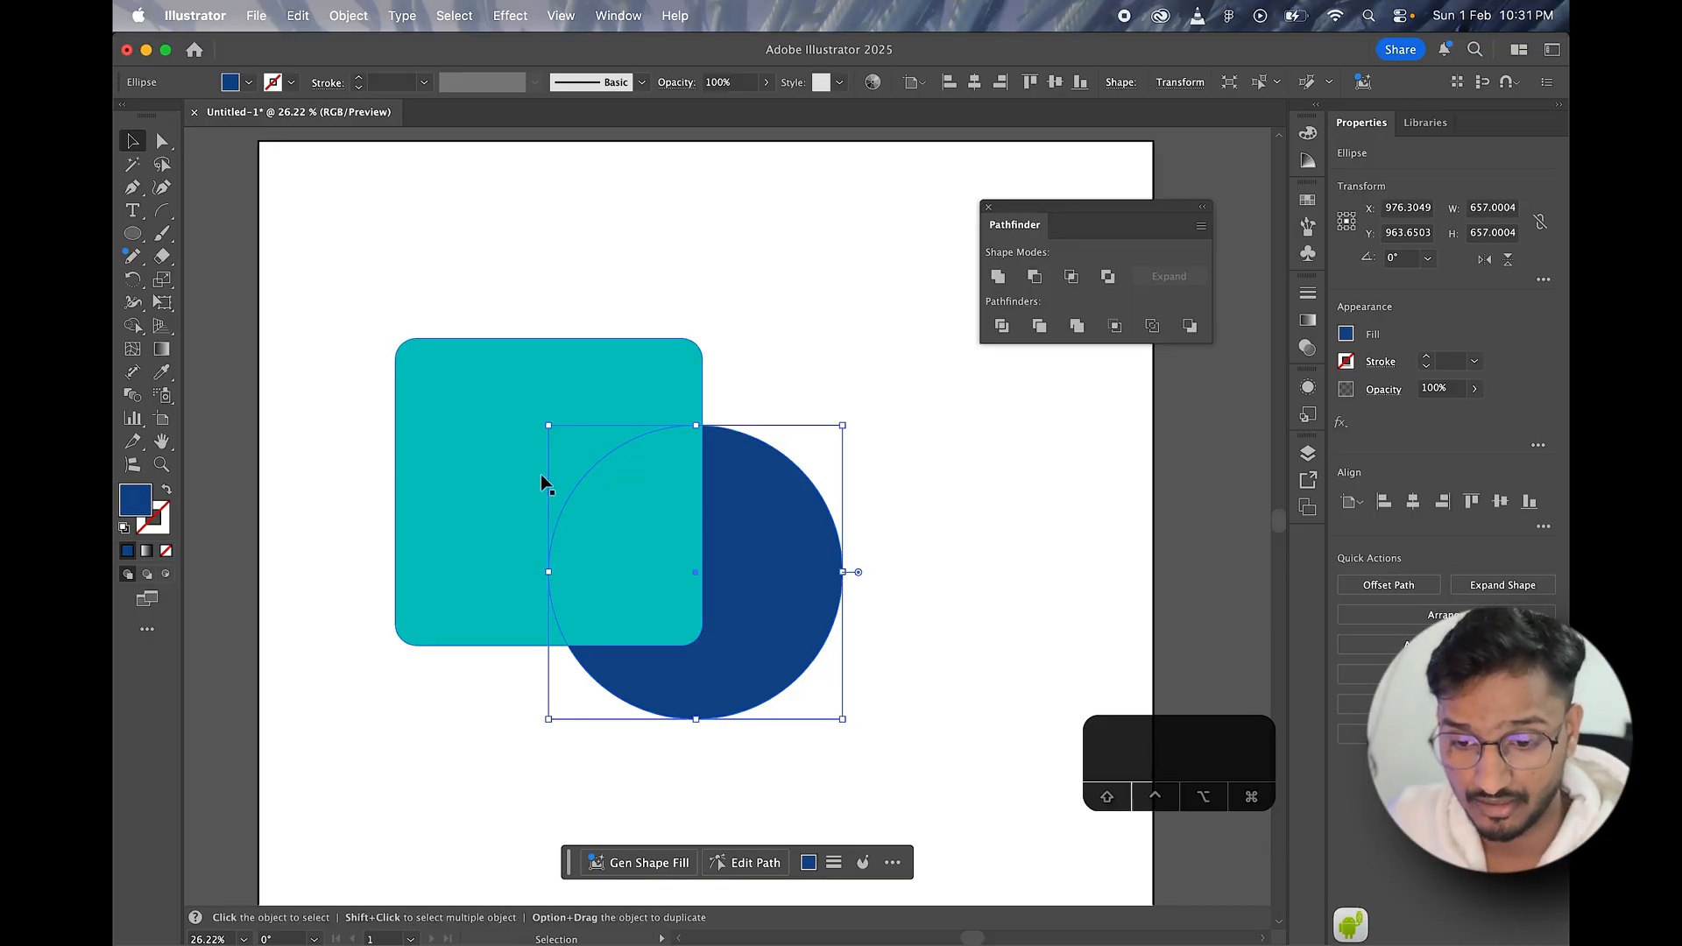
key(space)
drag(737, 395, 749, 293)
drag(690, 444, 695, 421)
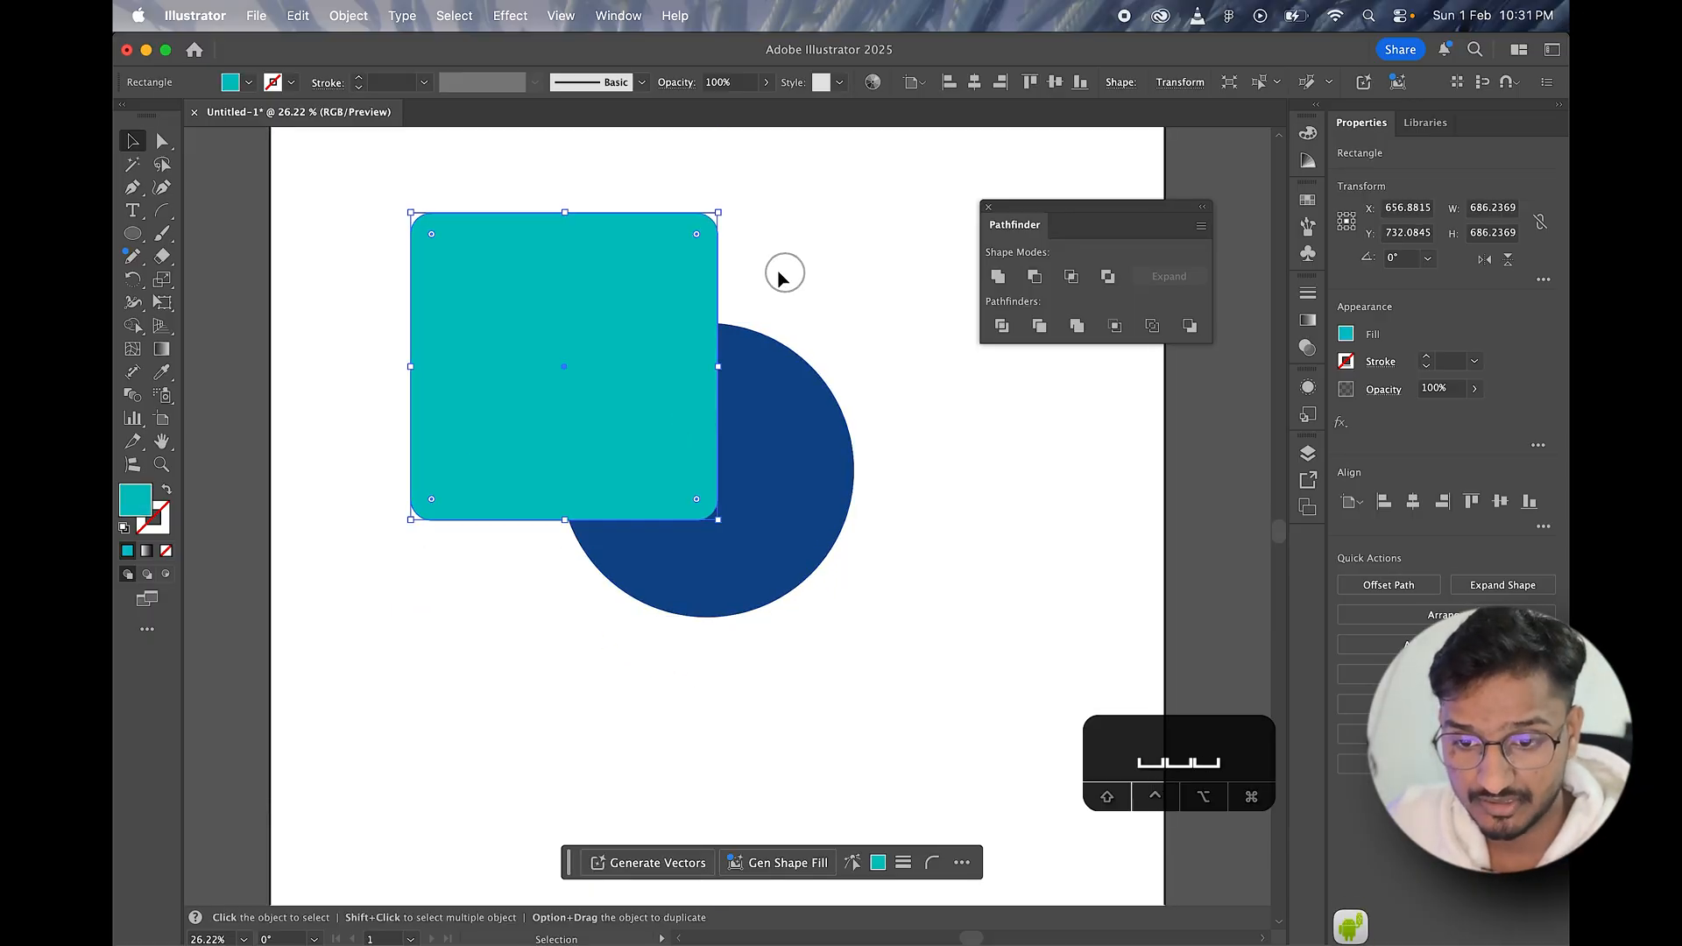
click(783, 276)
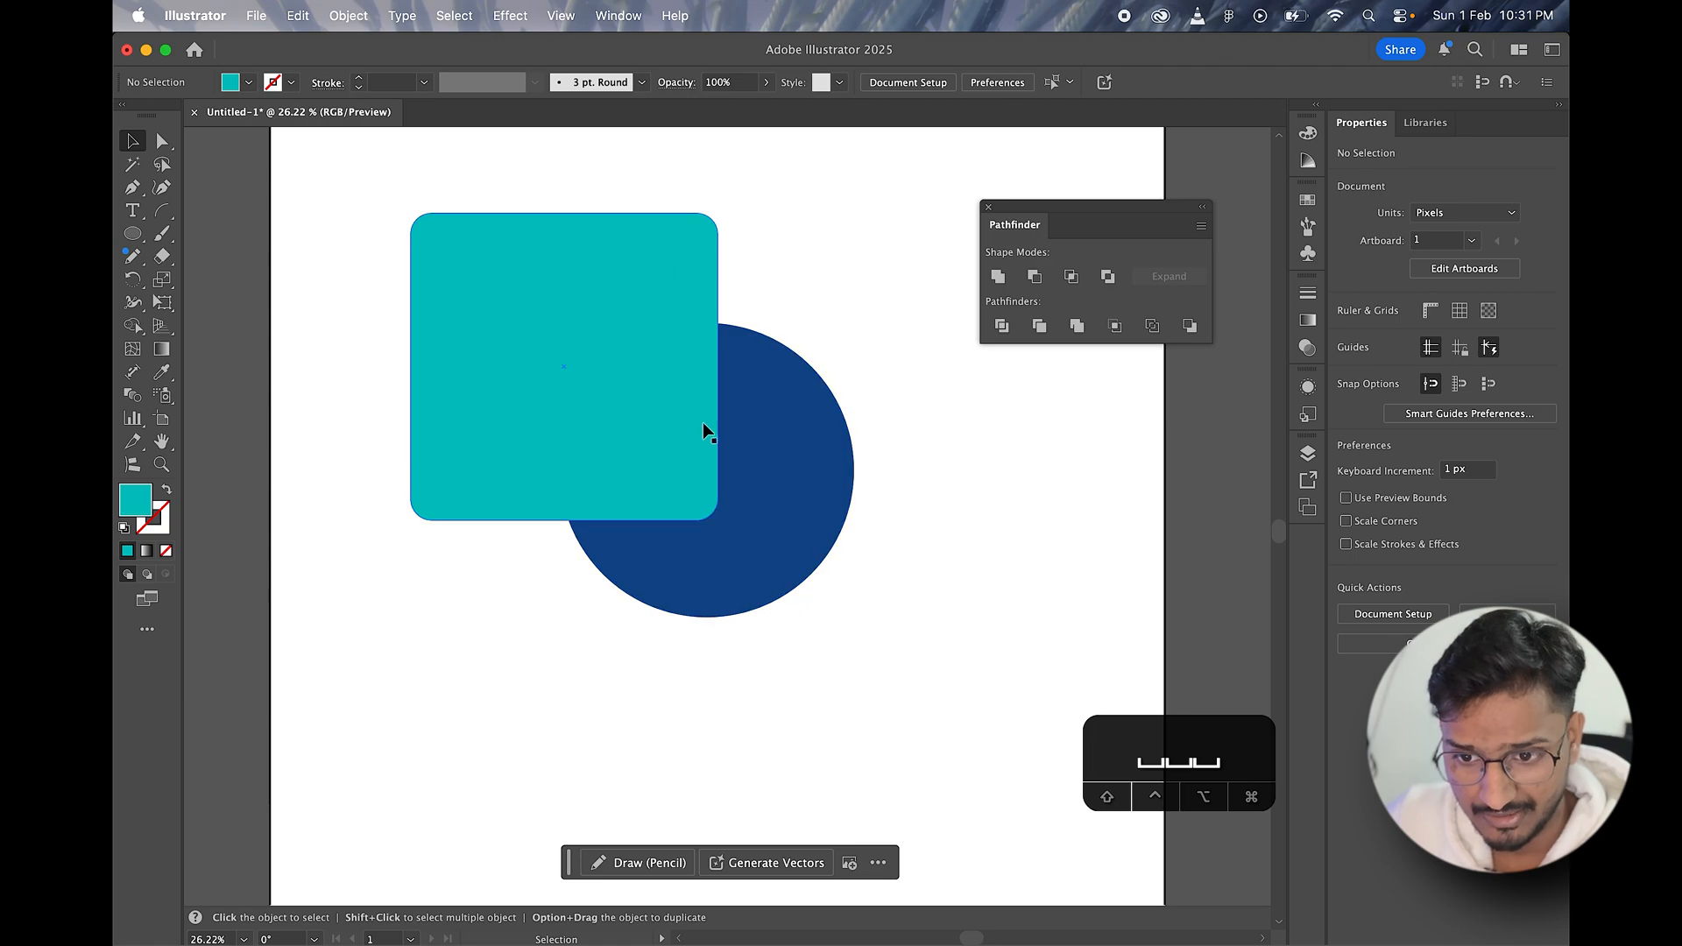
Step: Subtract the front teal square from the blue circle with Minus Front, and undo the subtraction
drag(793, 212, 507, 626)
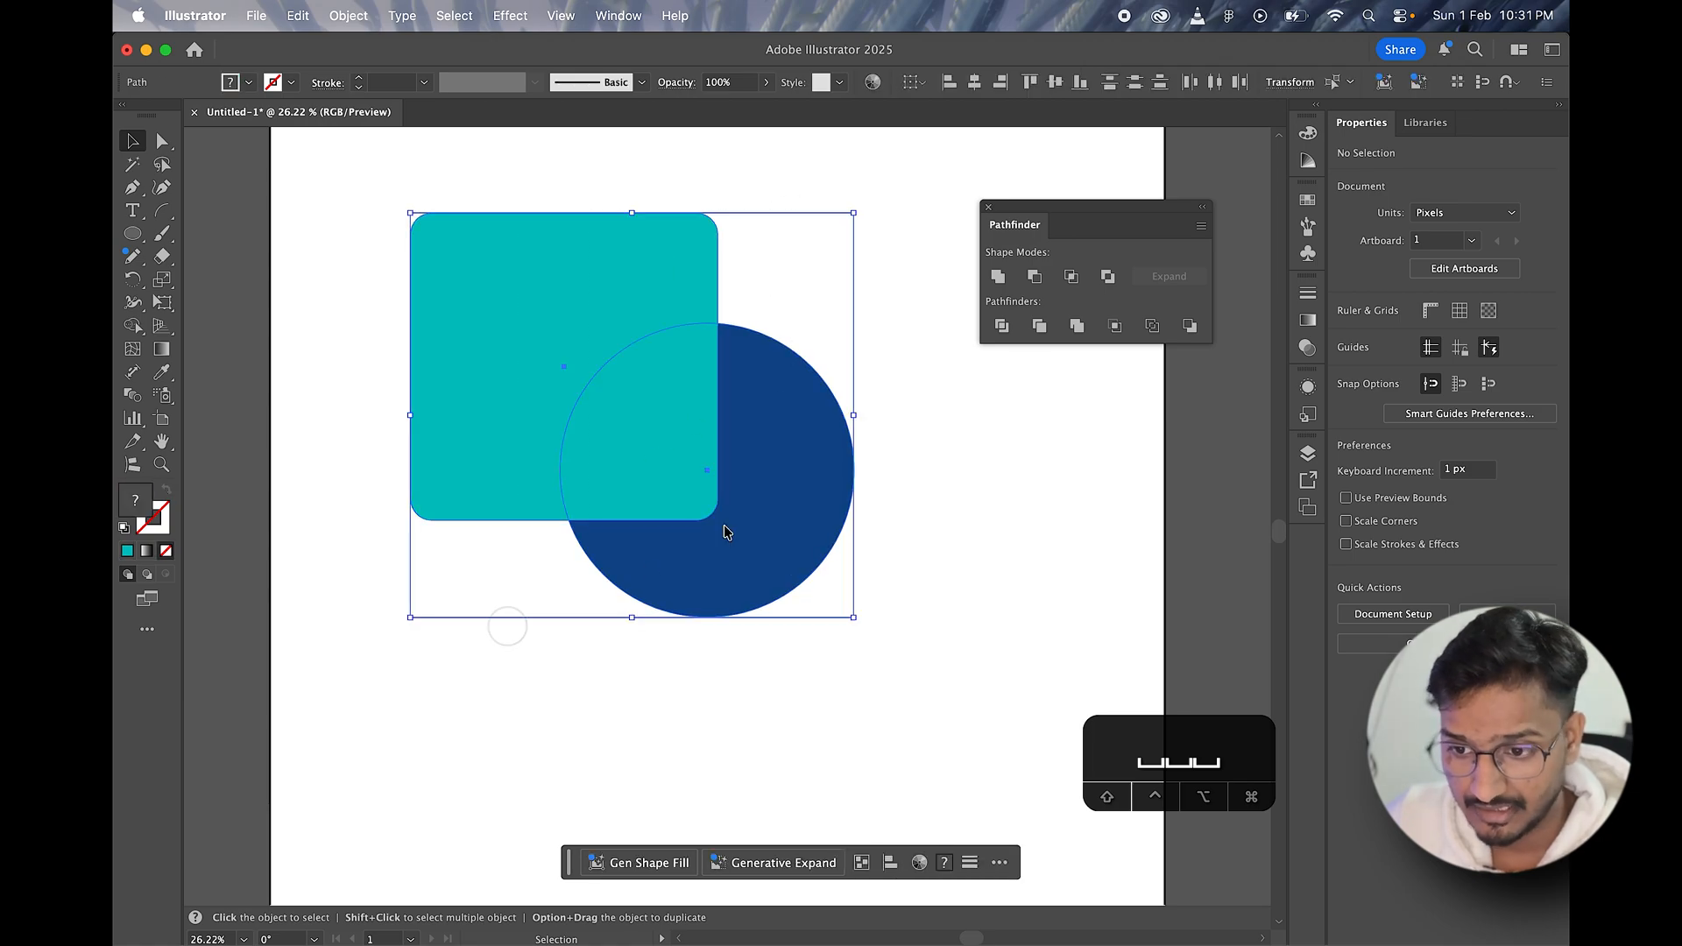
click(1035, 276)
click(1006, 508)
key(super+z)
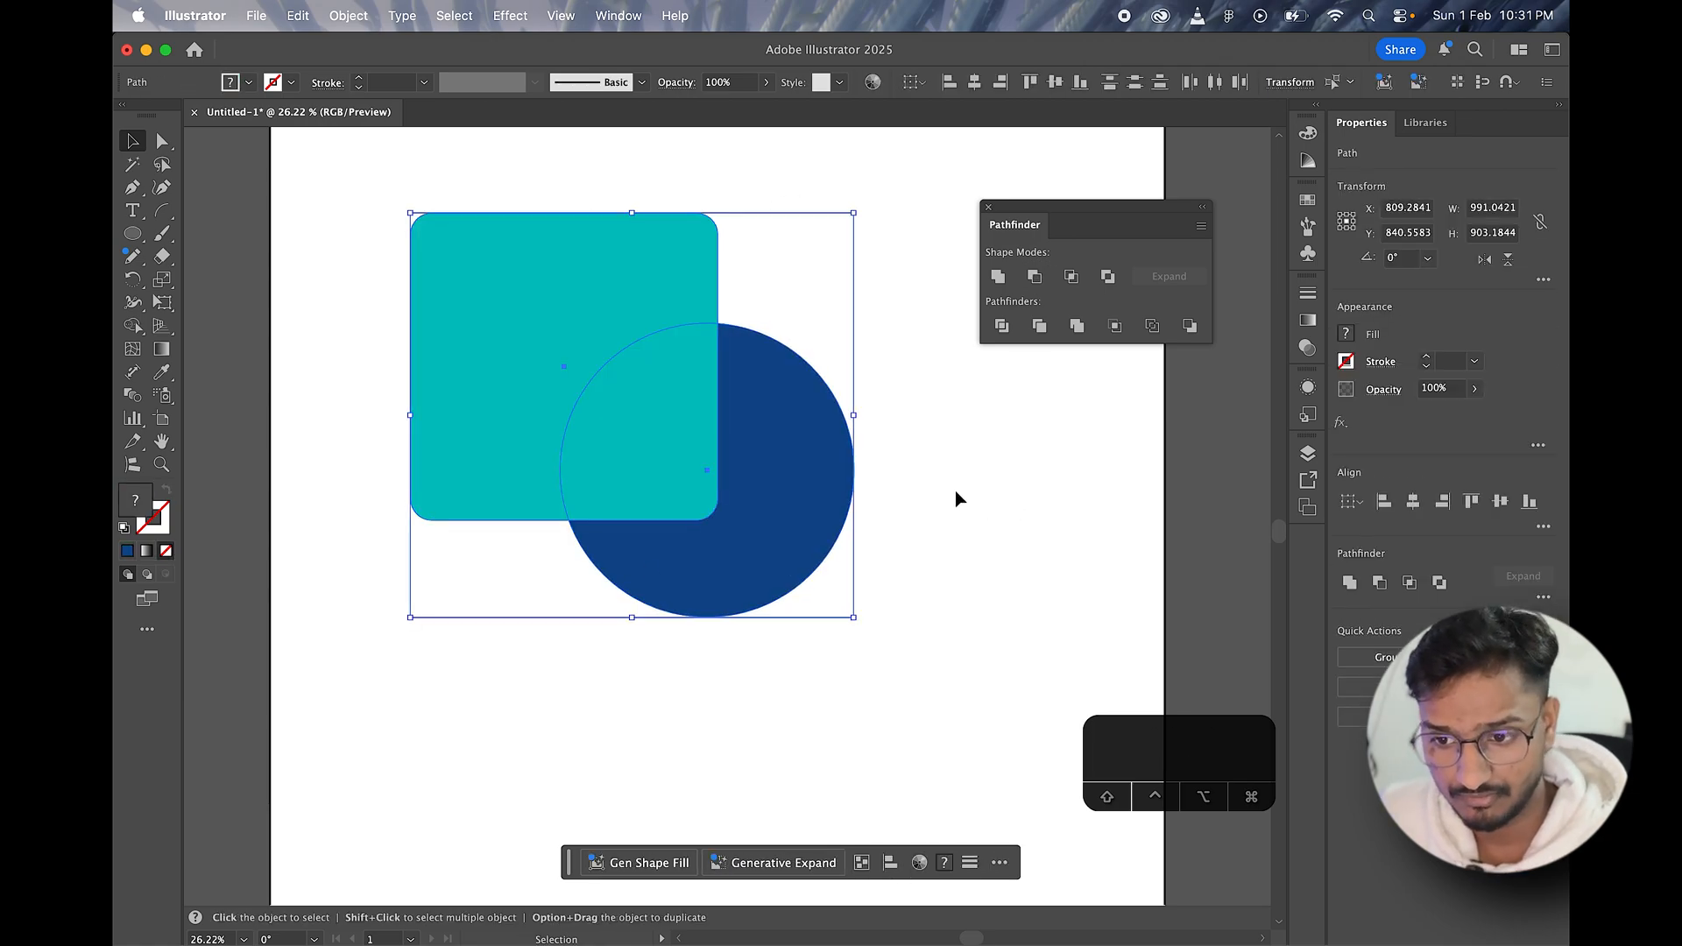
Step: Shift the blue circle slightly down and right, and replace it with a second teal rounded square overlapping the first one's lower-right corner
click(955, 491)
key(space)
drag(739, 382, 791, 484)
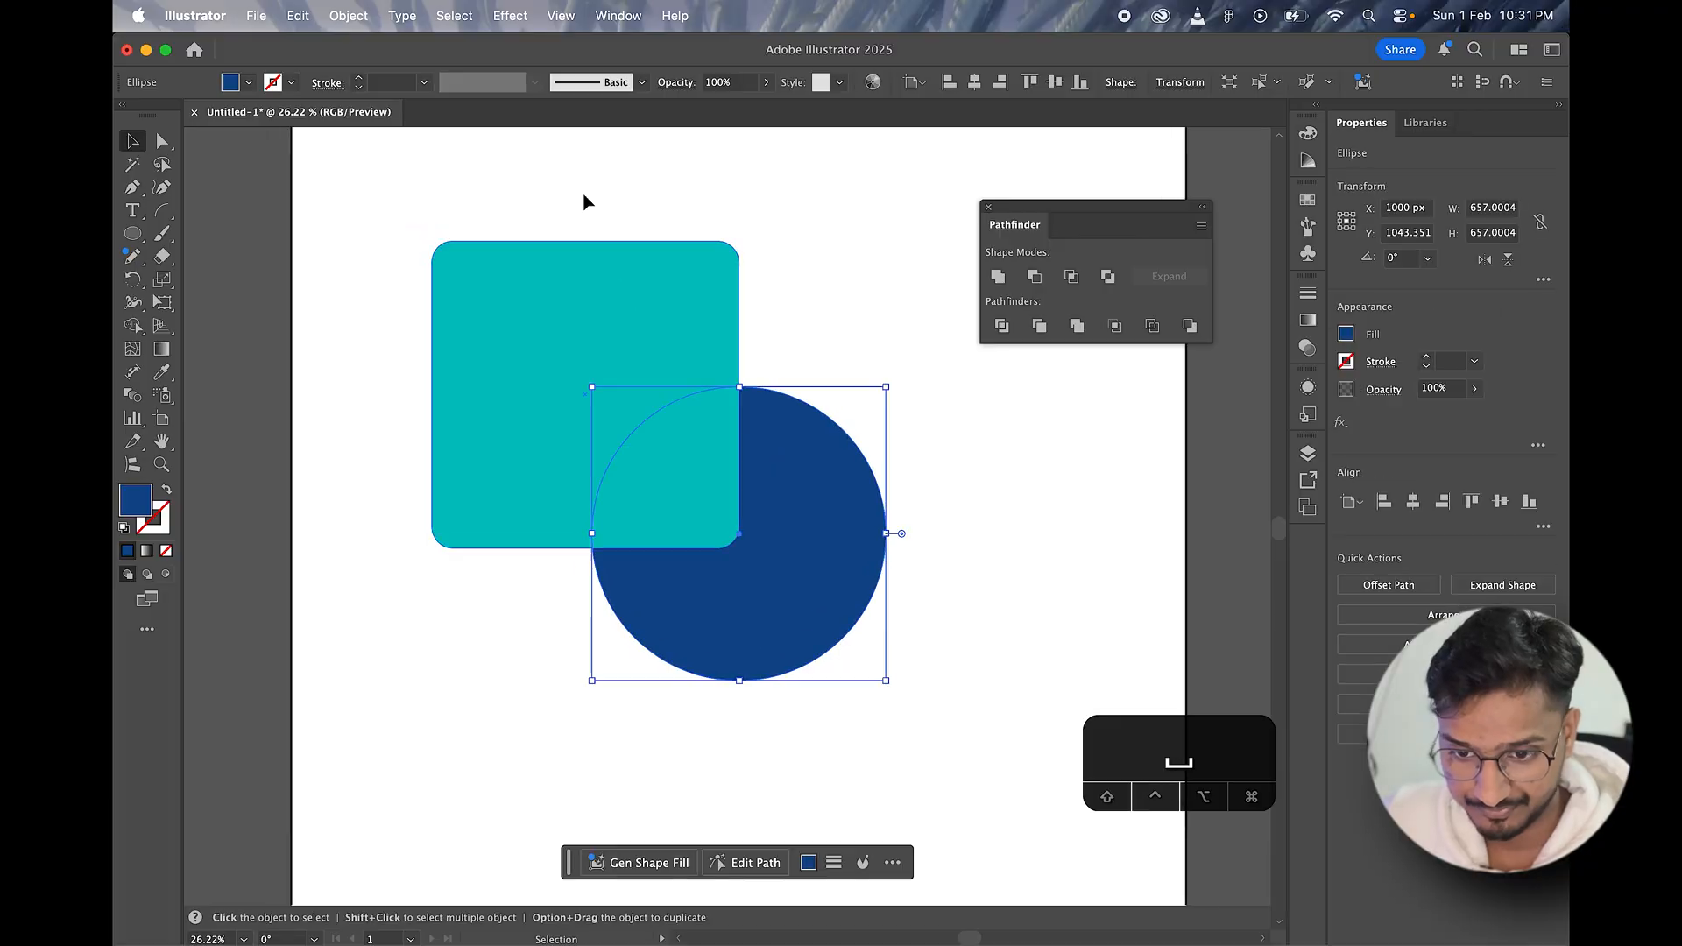
drag(586, 200, 889, 643)
key(space)
drag(767, 597, 597, 544)
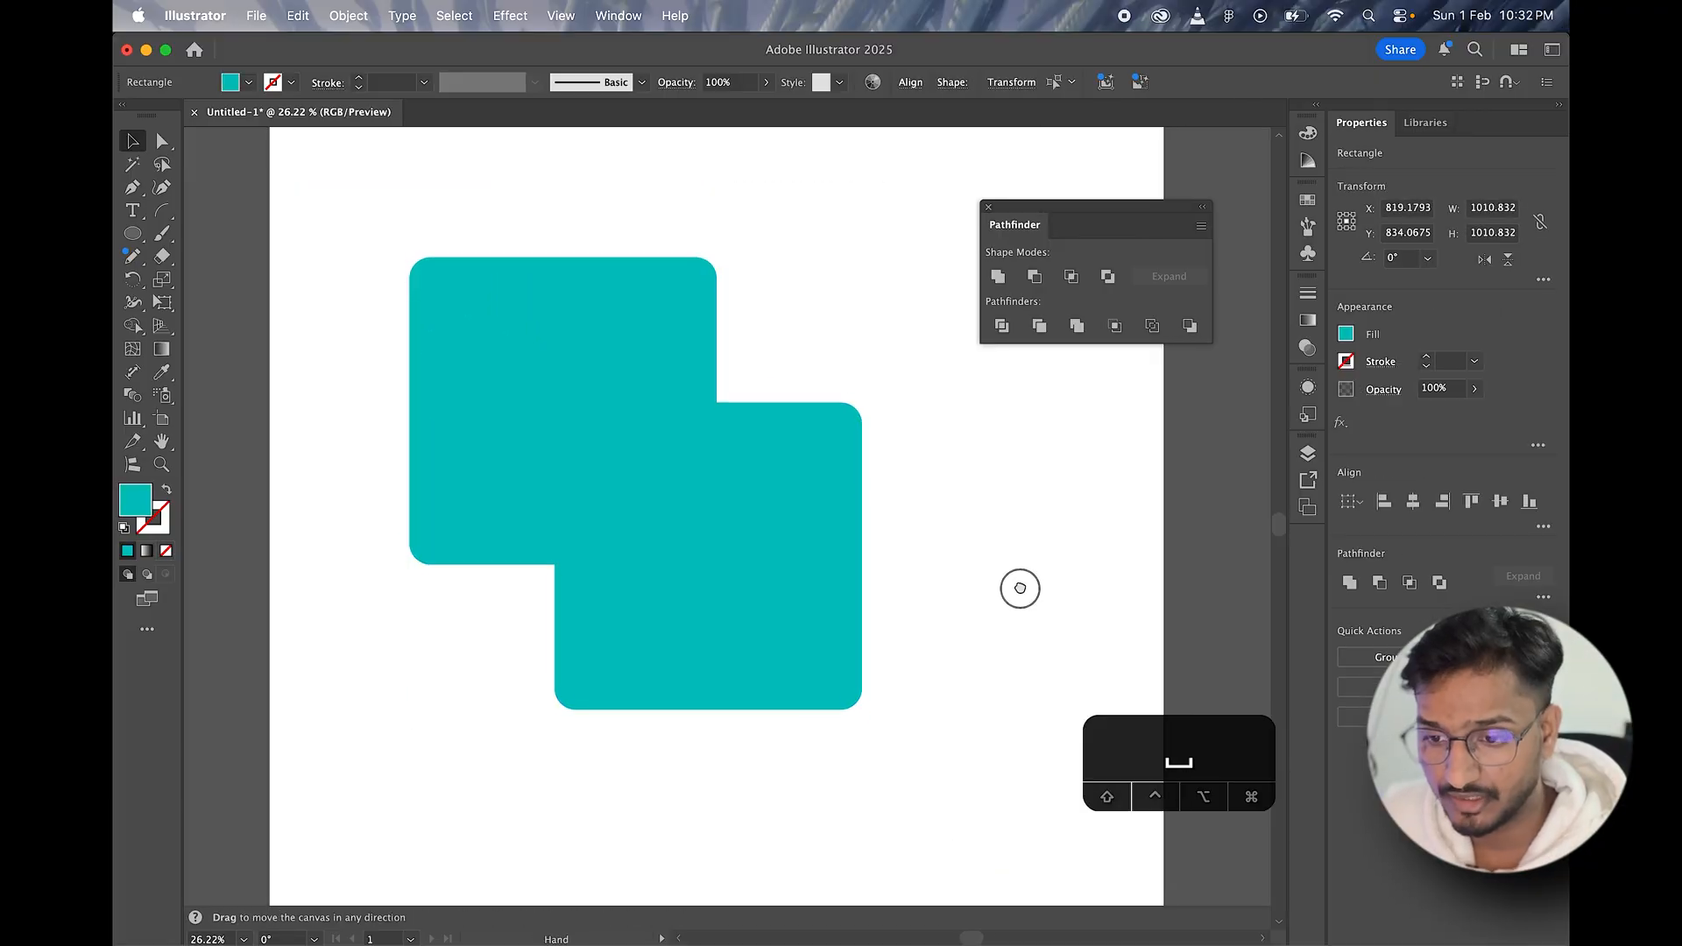
key(super+a)
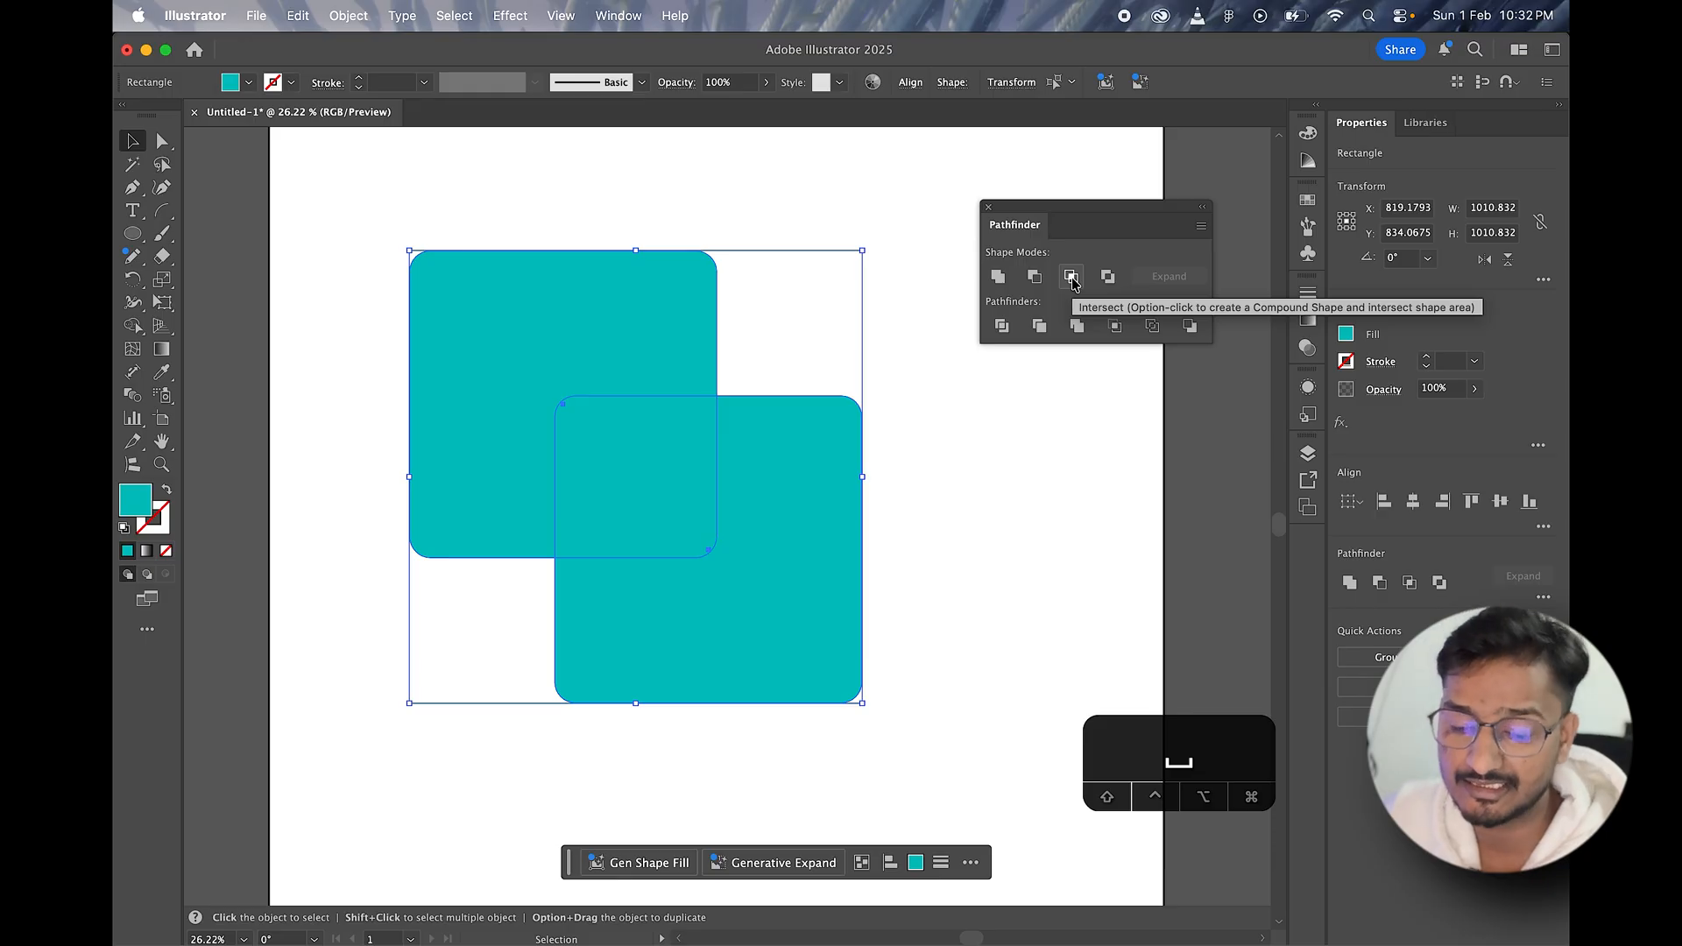
click(815, 201)
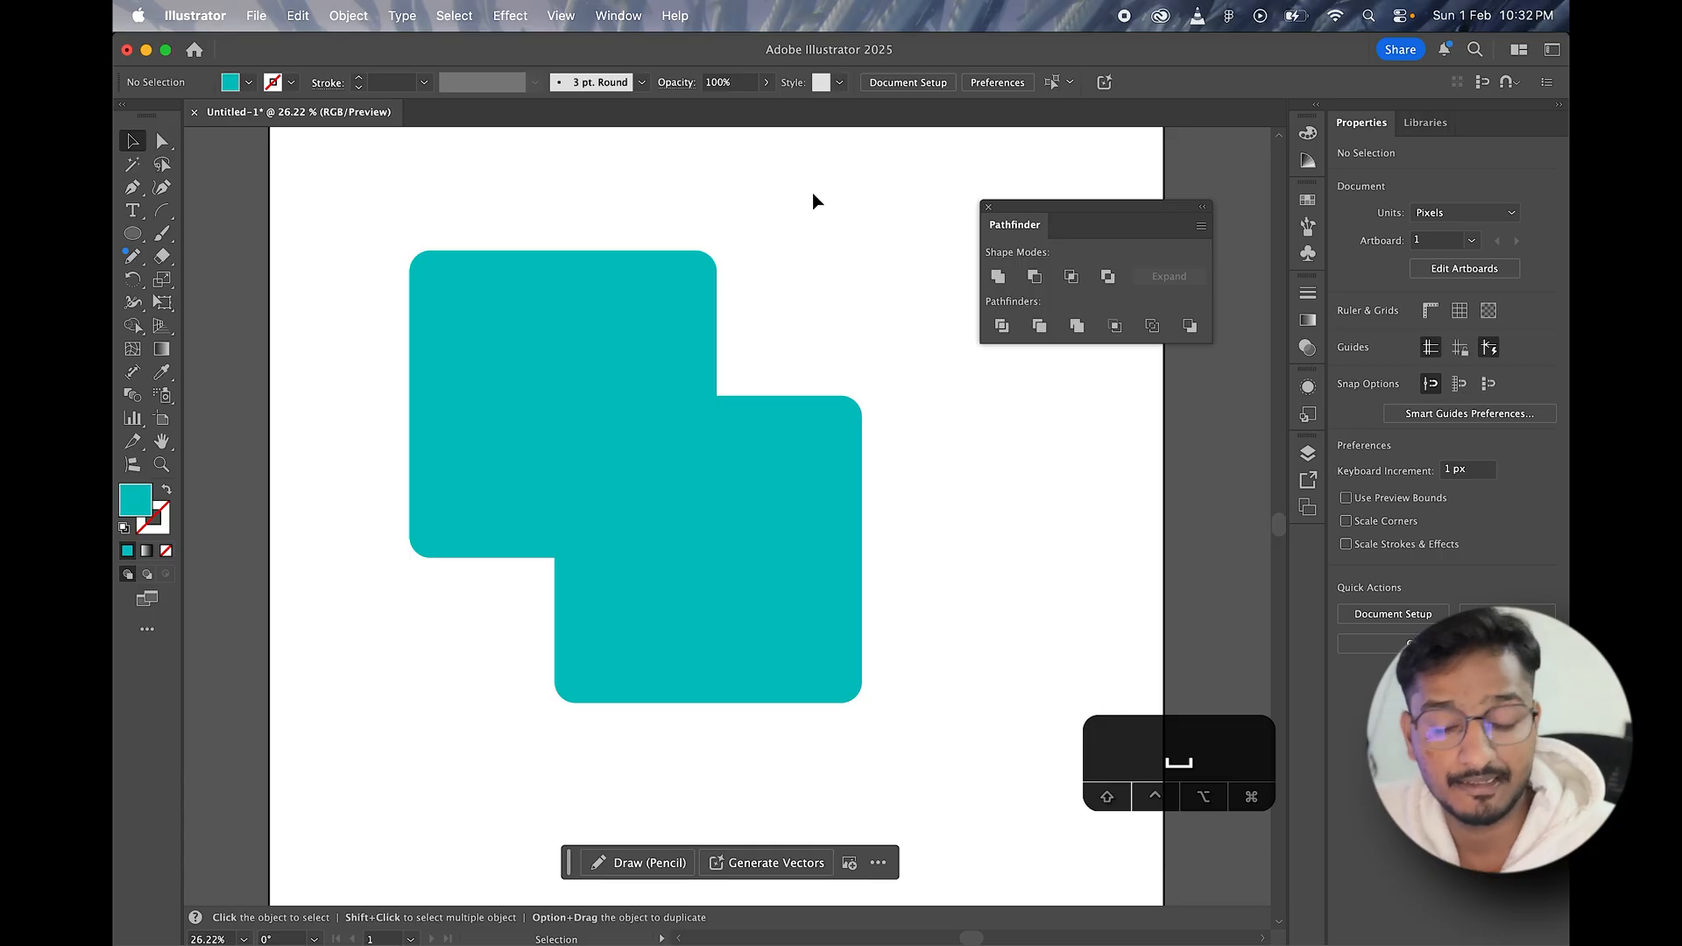
drag(656, 321, 811, 554)
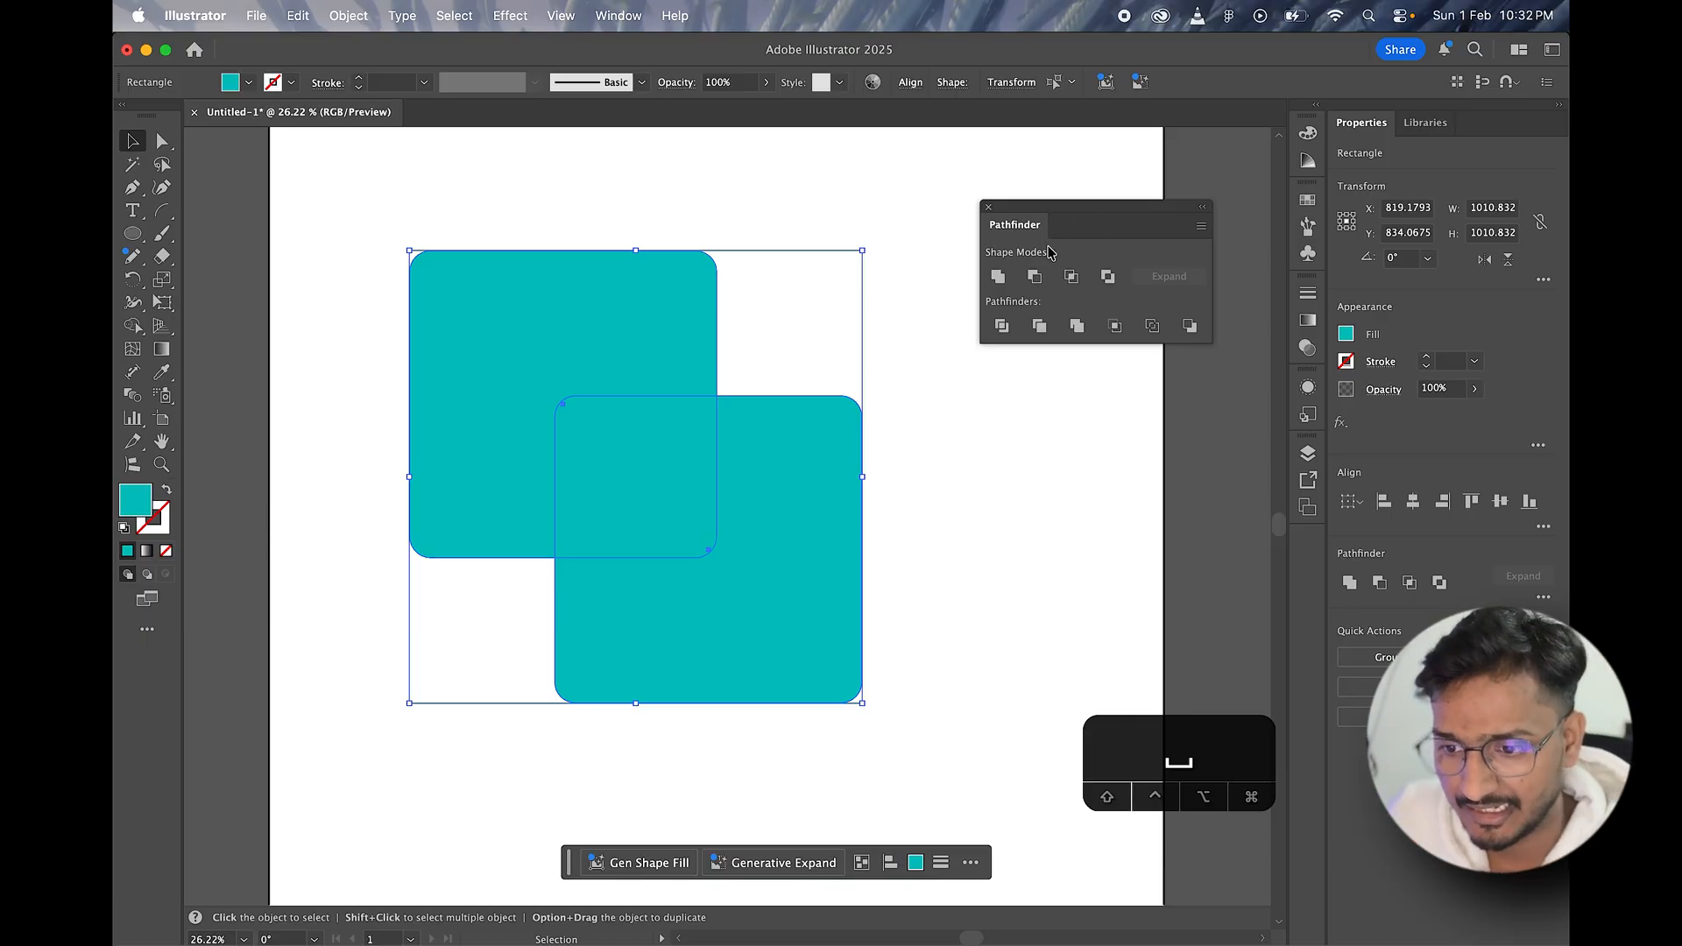
click(1034, 526)
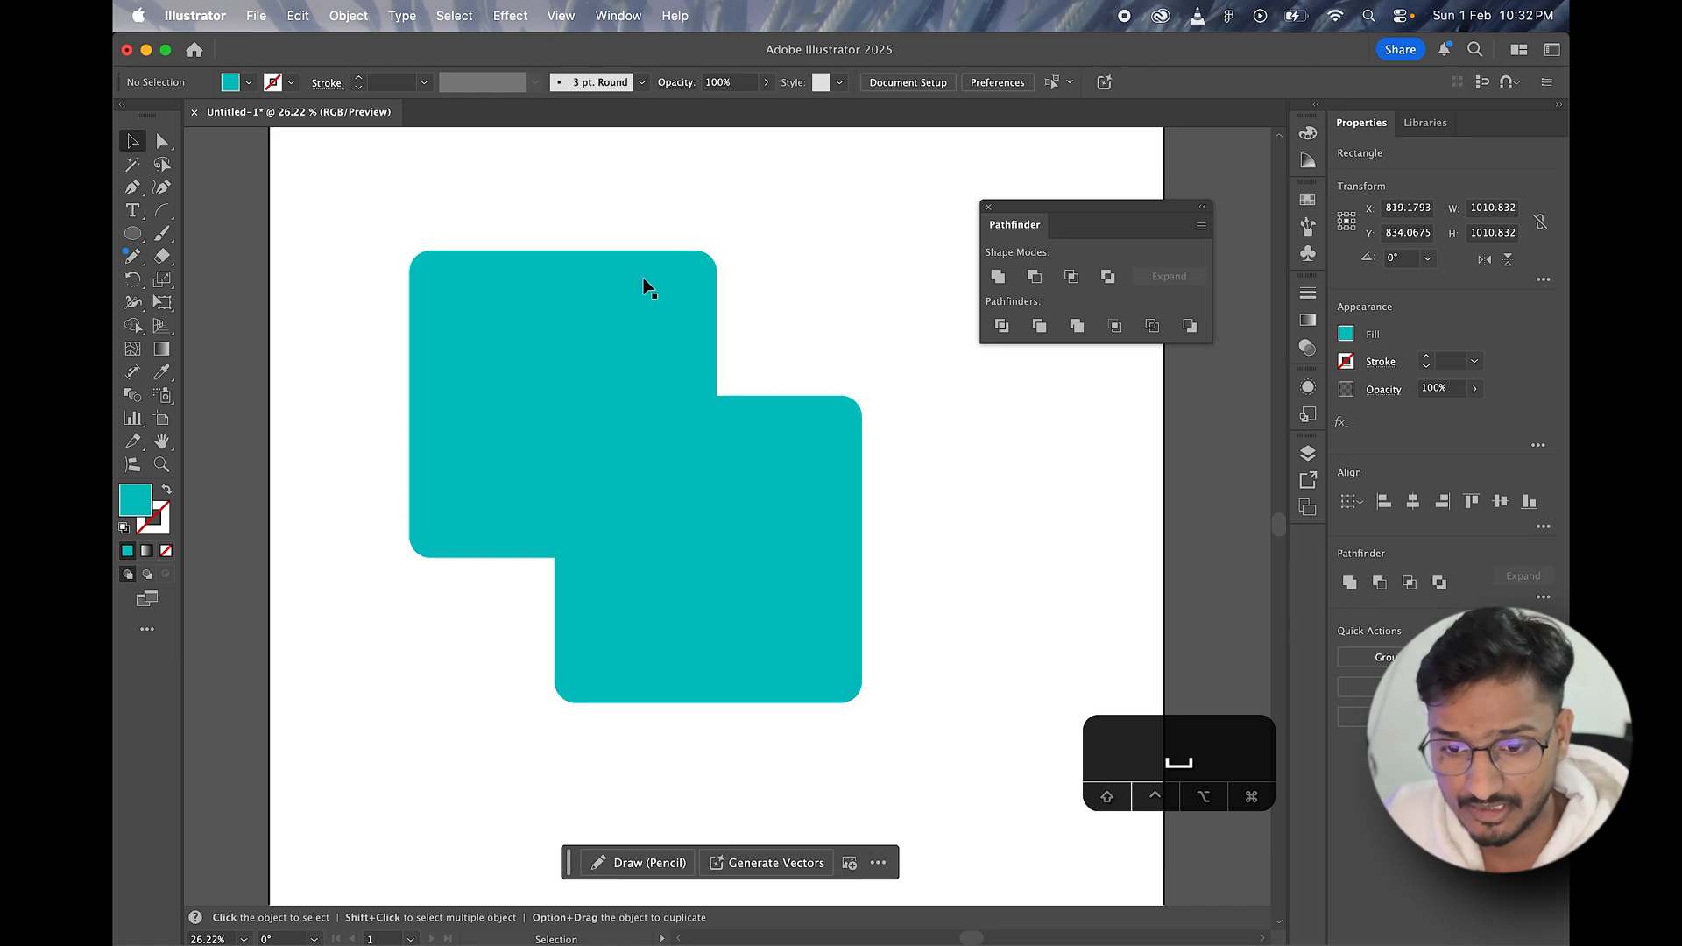
drag(526, 181, 765, 538)
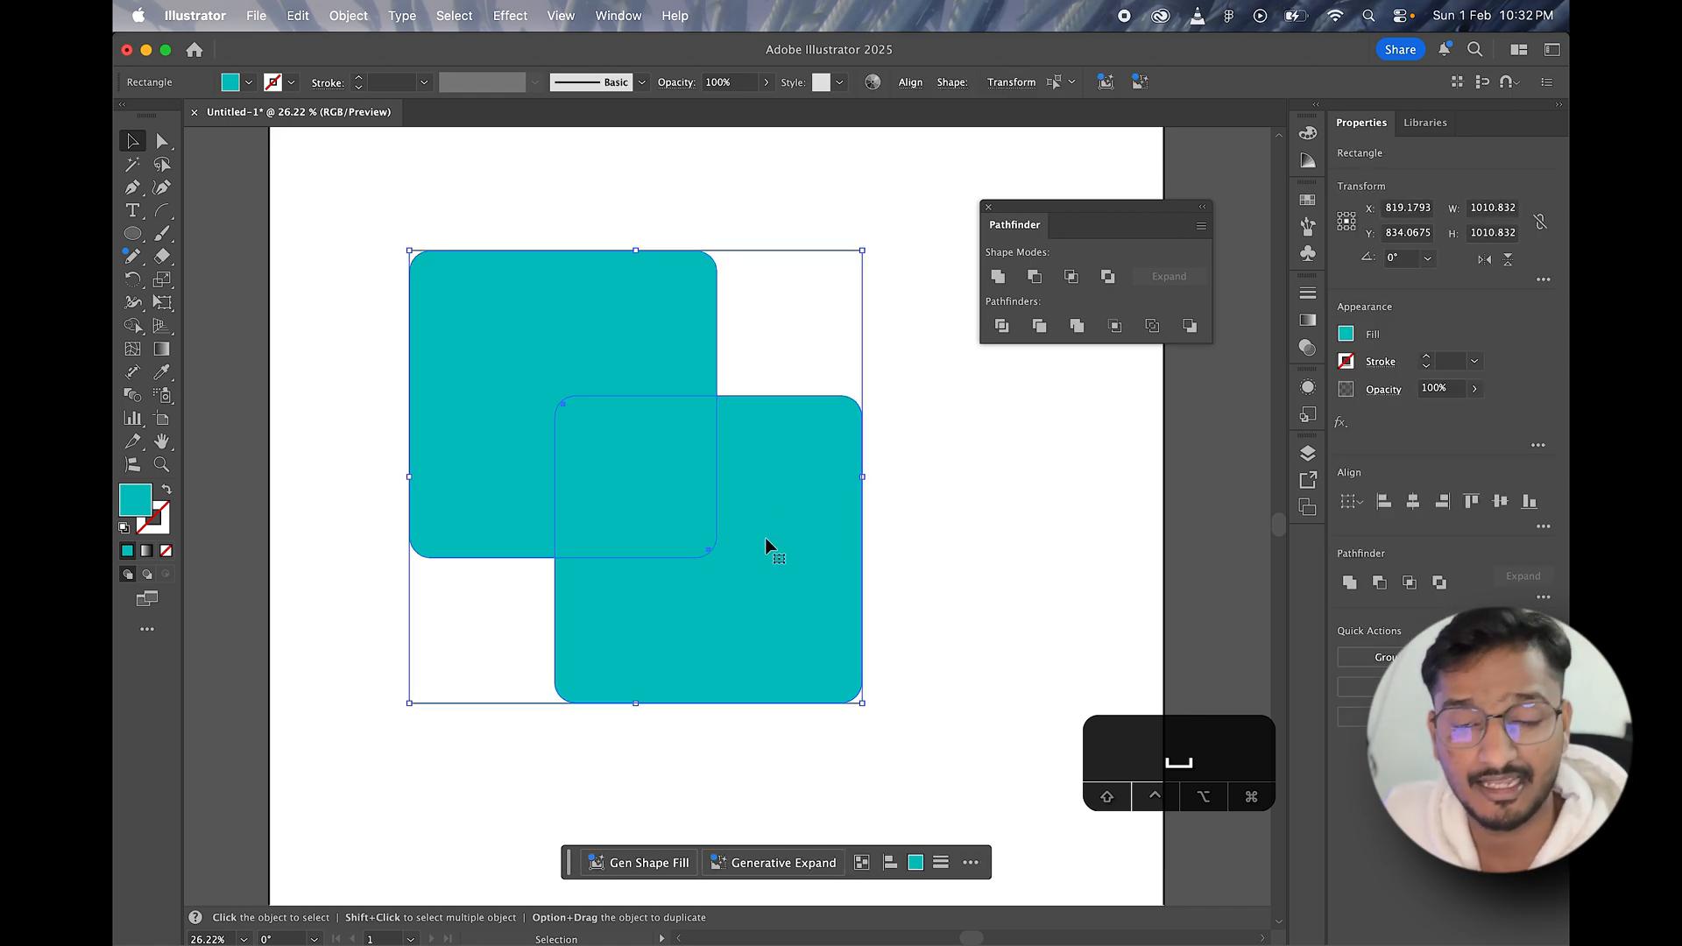
click(1012, 550)
Step: Reduce the two overlapping squares to their shared area with Intersect and move the resulting shape slightly right
drag(466, 180, 822, 634)
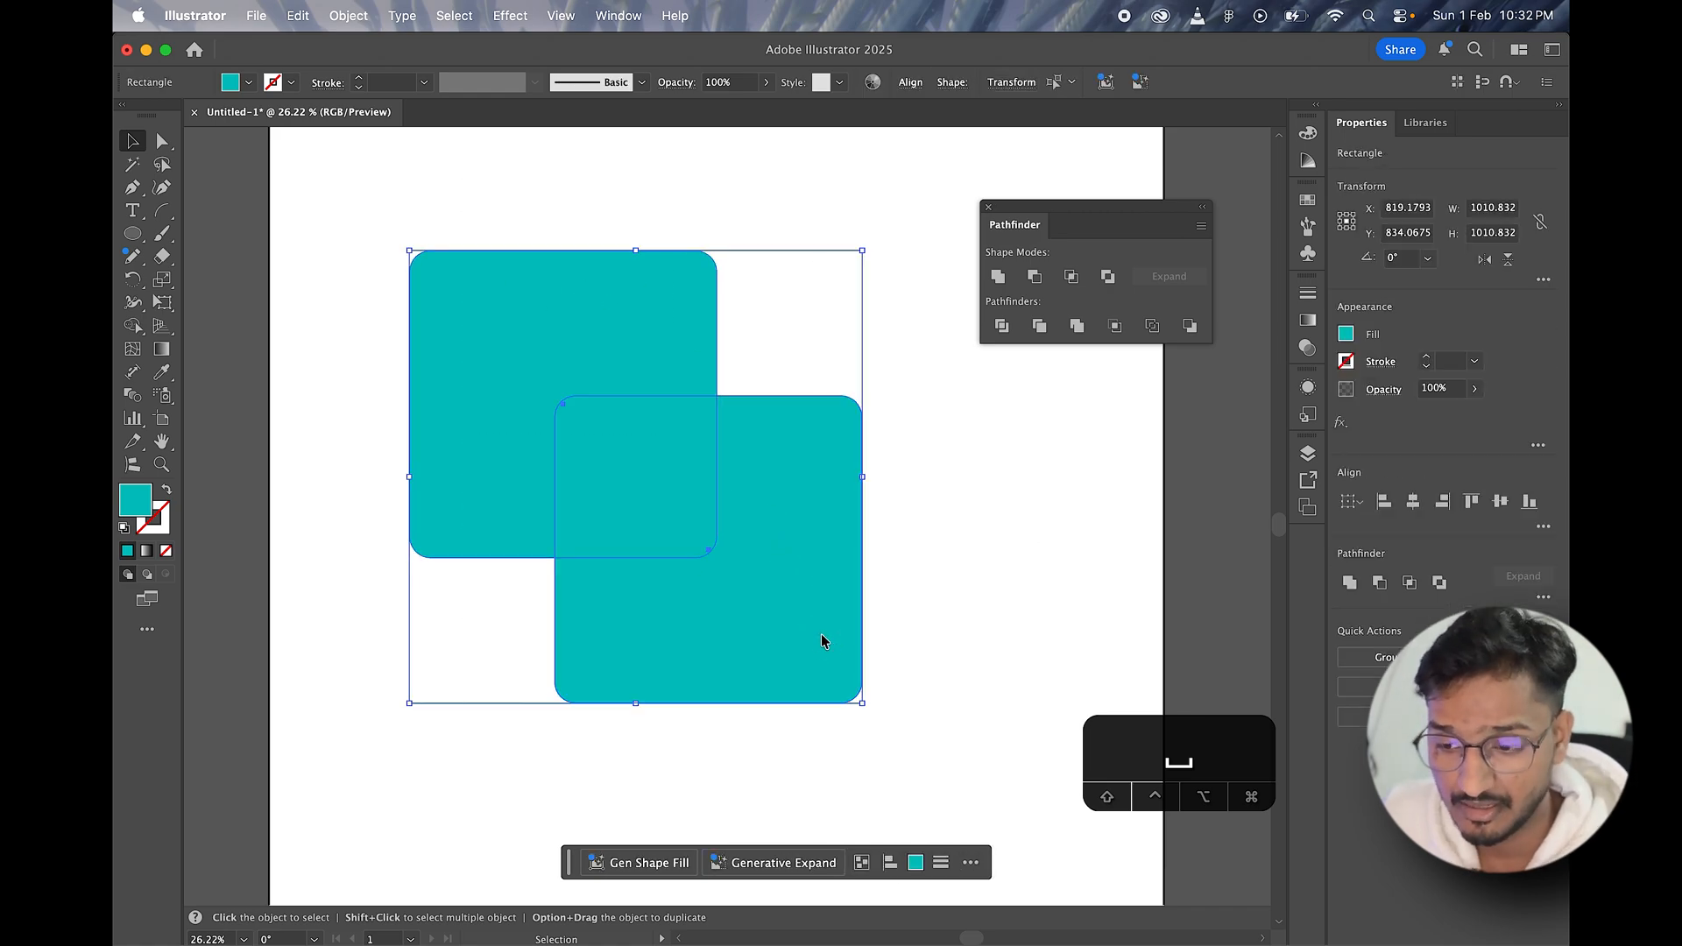
click(1073, 277)
click(733, 496)
drag(601, 486, 662, 499)
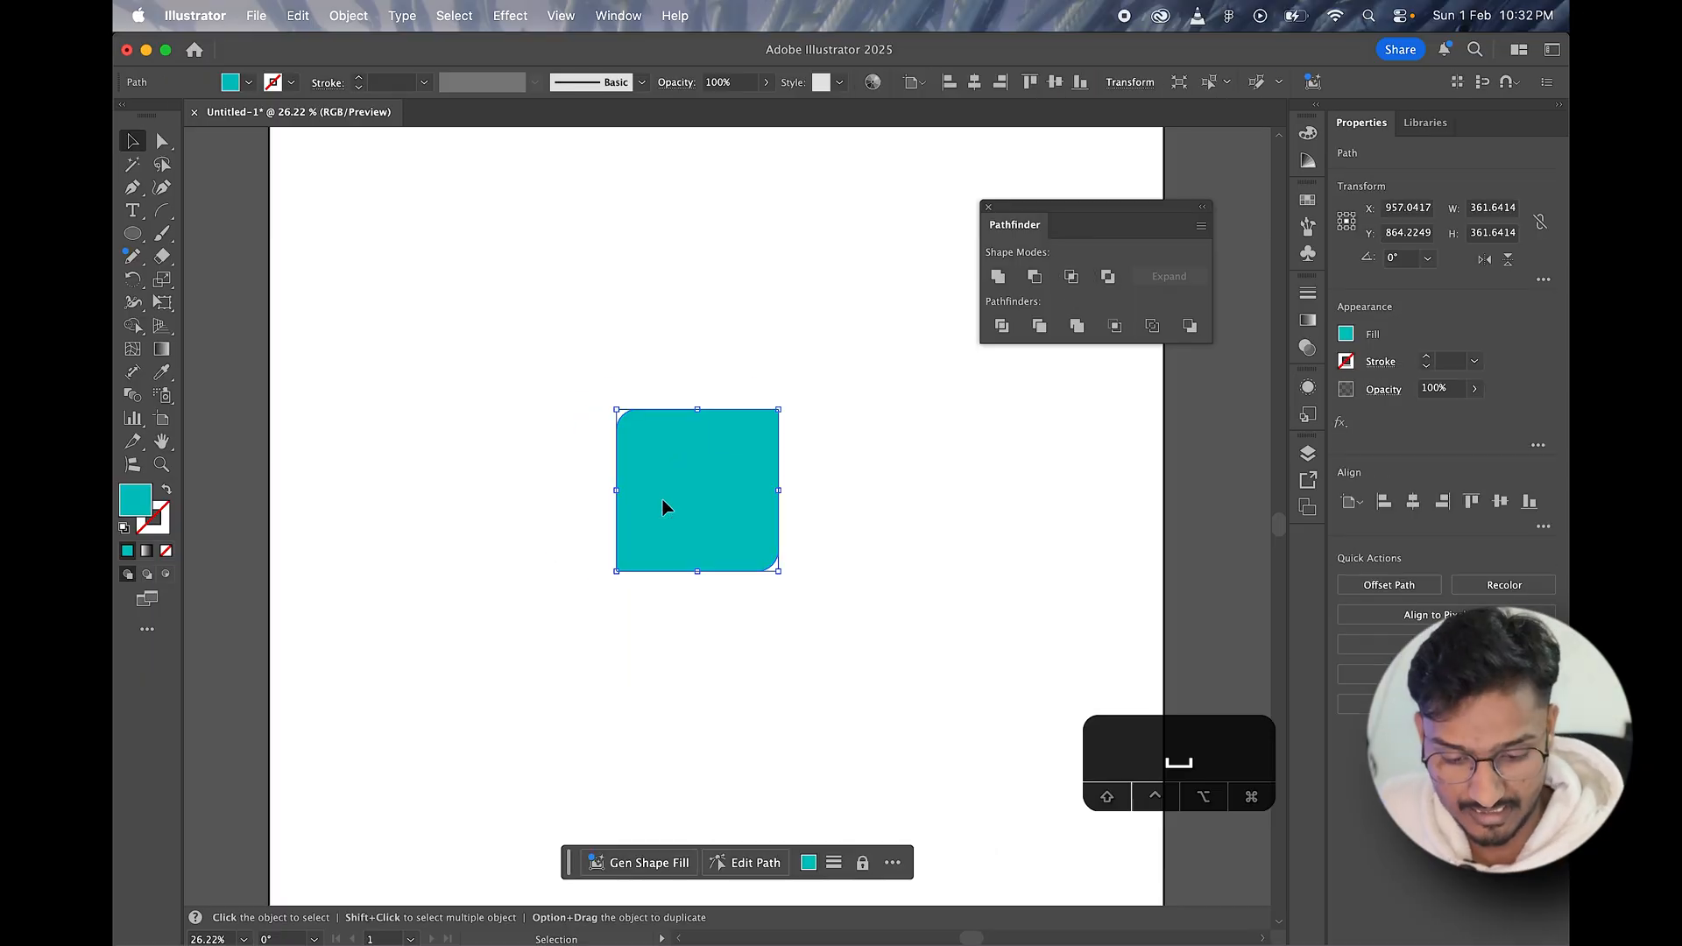
Step: Undo the move and the intersection, and delete both teal squares from the artboard
key(super+z)
key(super+z)
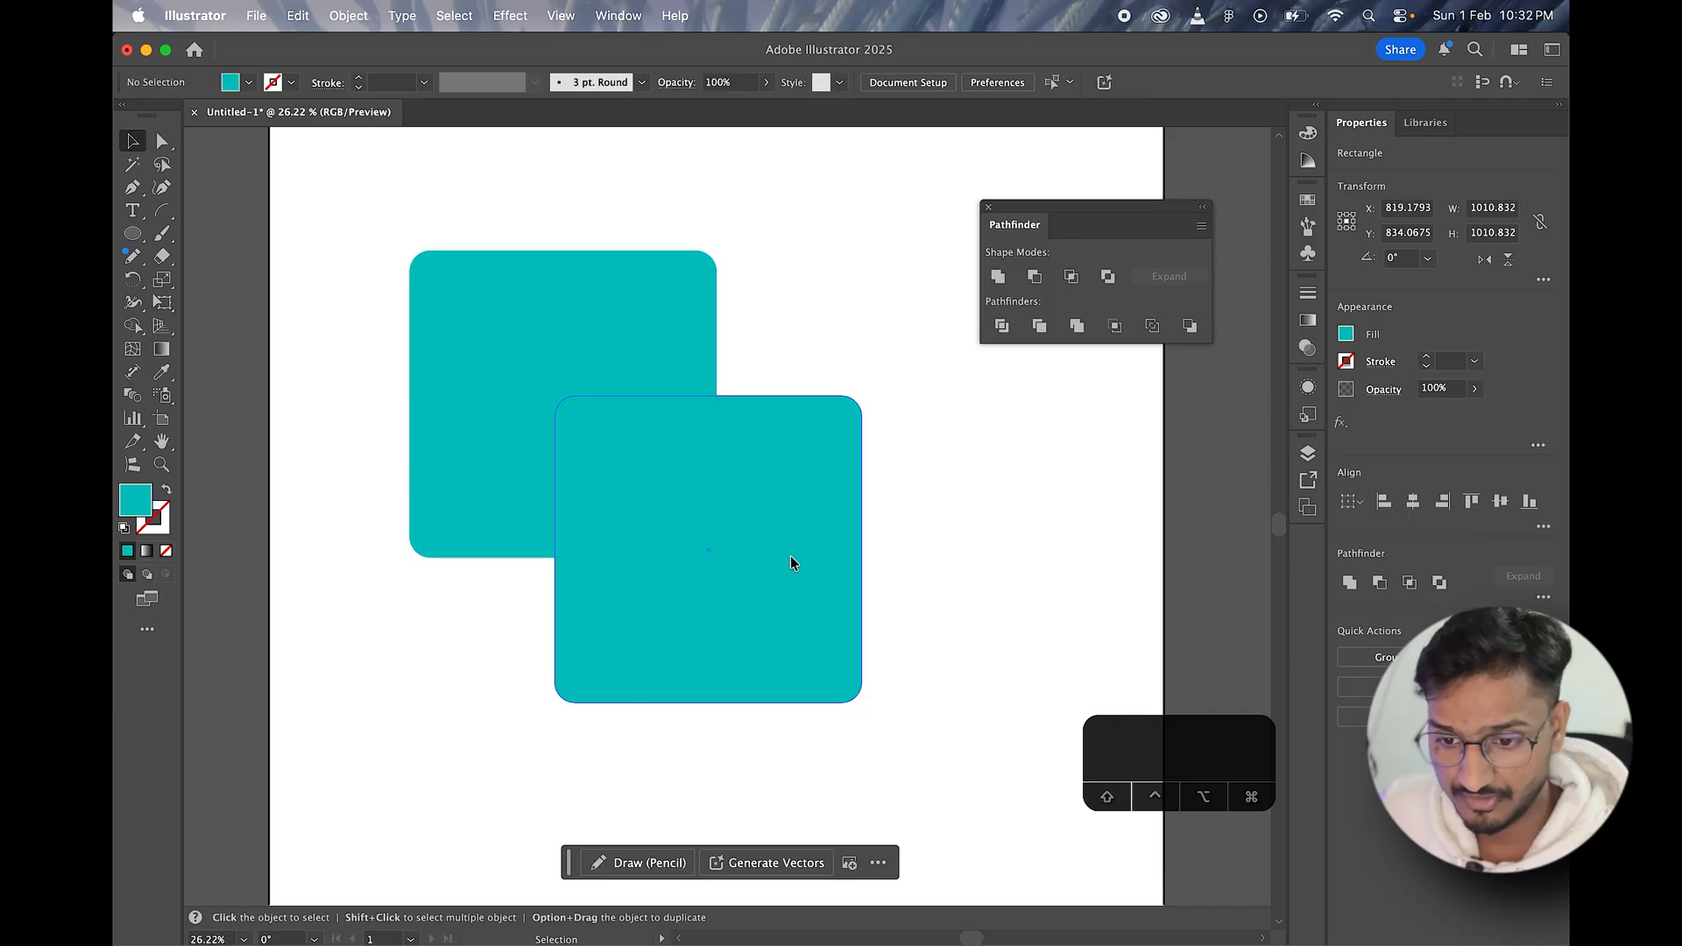
click(791, 555)
key(BackSpace)
click(618, 408)
key(BackSpace)
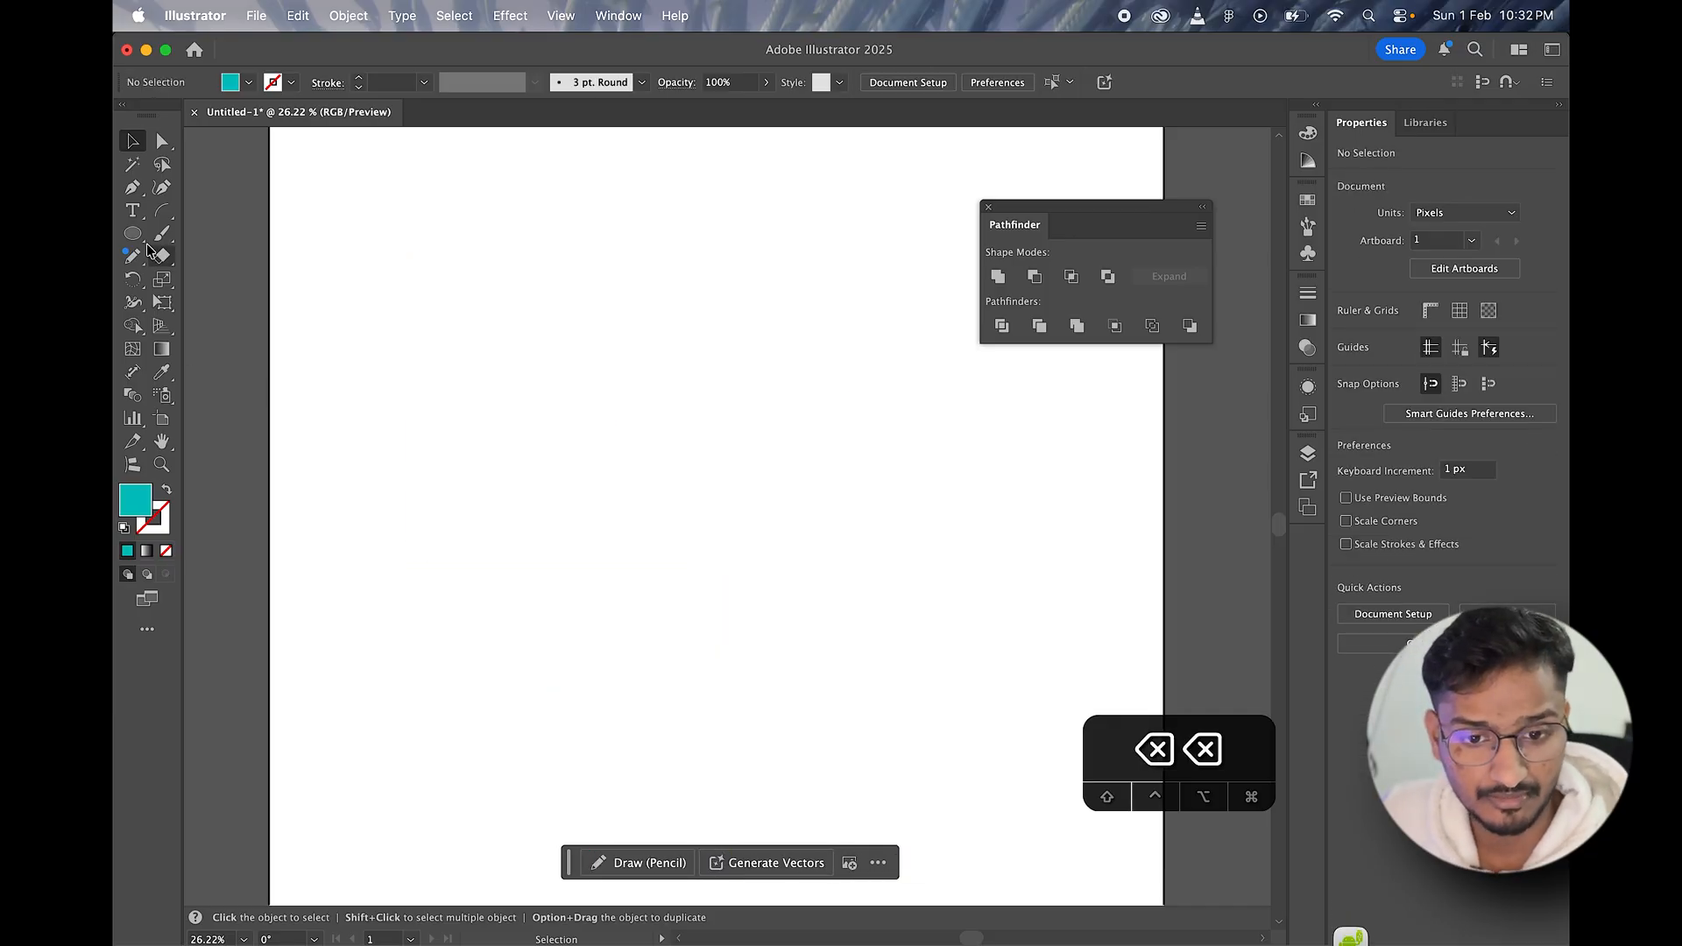
Step: Draw a teal circle about 708 px in diameter and duplicate it to the right so both circles overlap
click(601, 248)
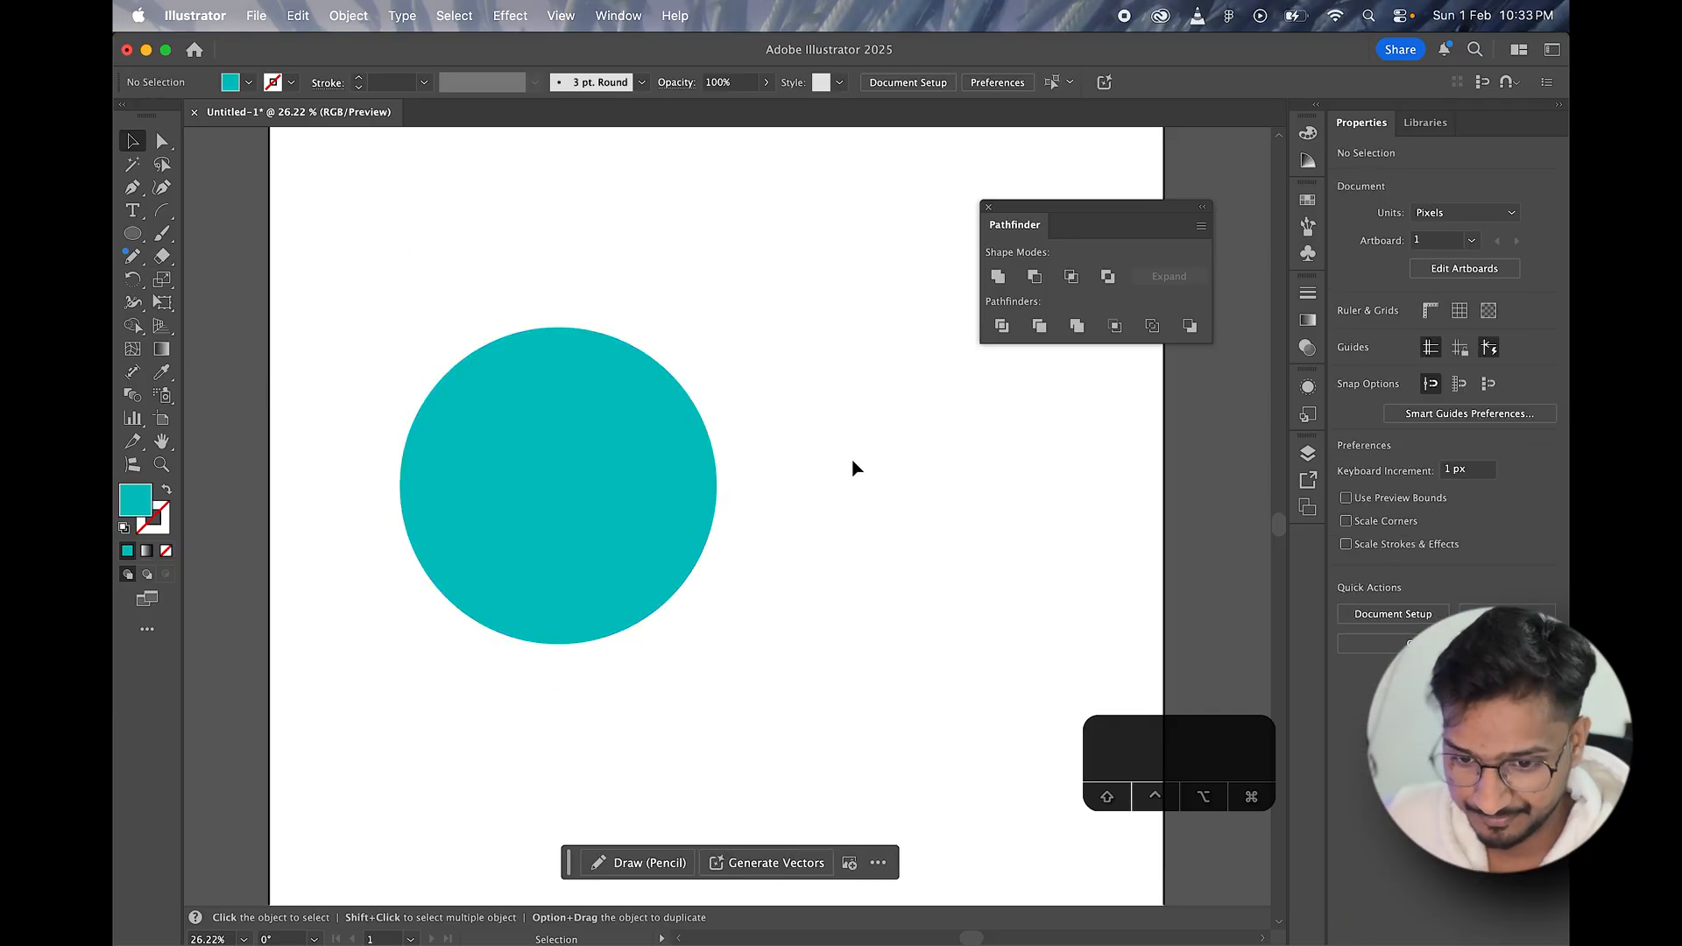
key(space)
mouse_move(832, 547)
mouse_down()
mouse_move(800, 491)
mouse_move(765, 479)
mouse_up()
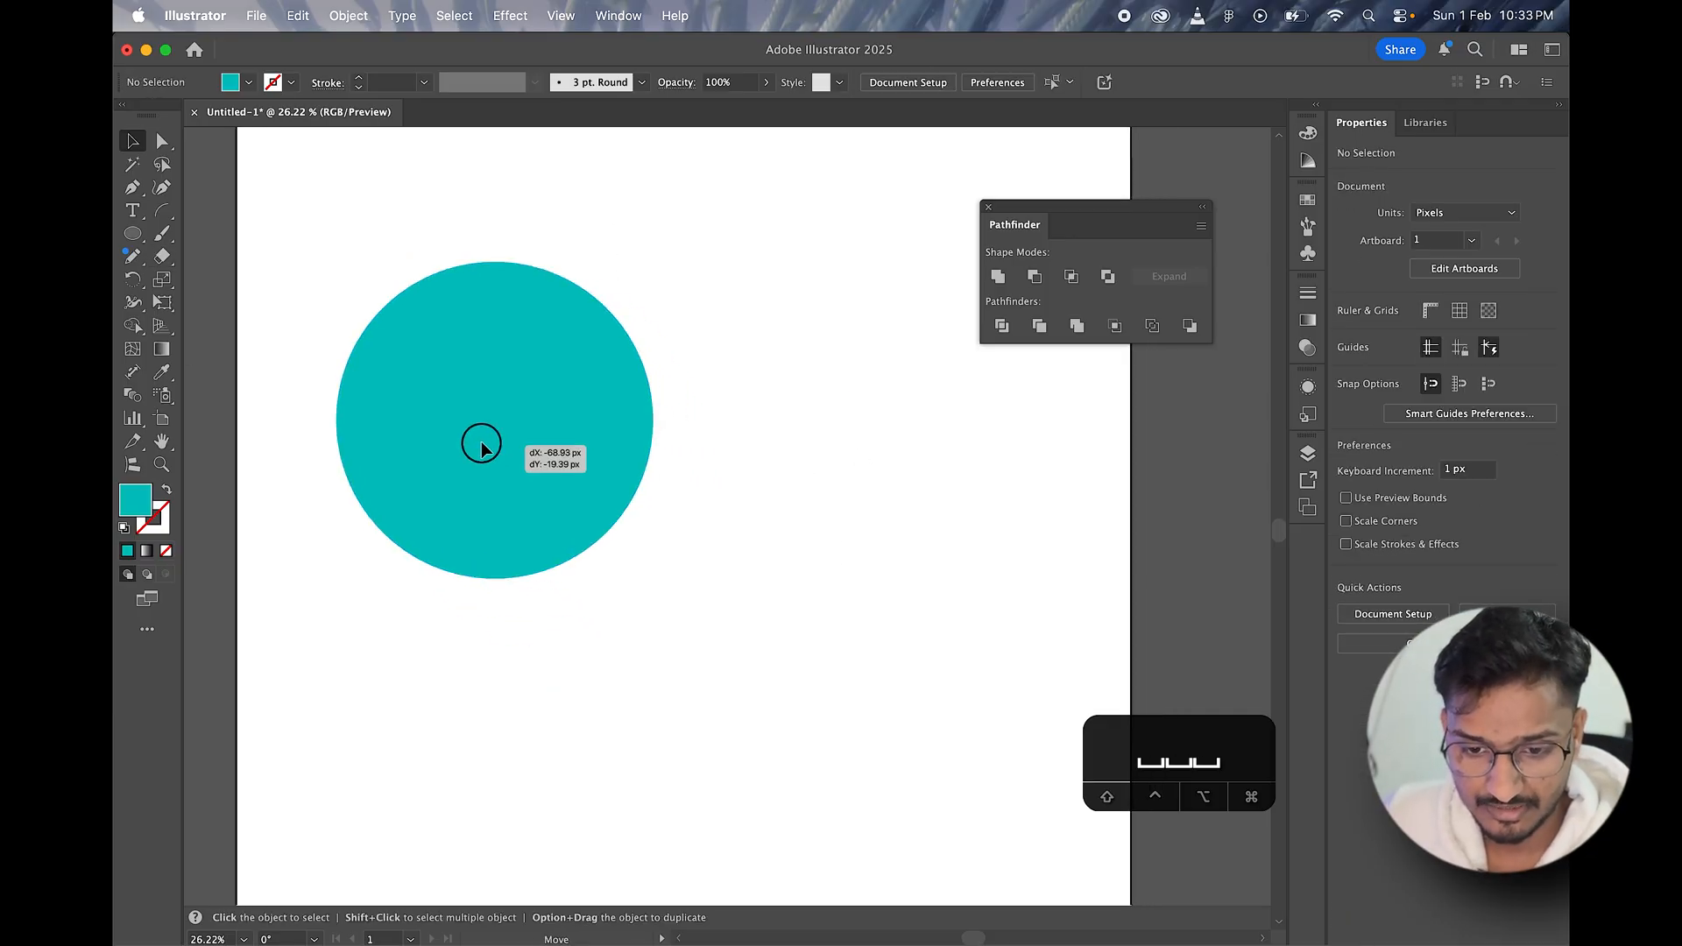
click(481, 443)
drag(481, 443, 757, 459)
key(space)
key(space)
key(space)
key(space)
Step: Reduce the two overlapping circles to their shared area with Intersect, and move and enlarge the resulting leaf shape
drag(546, 223, 745, 592)
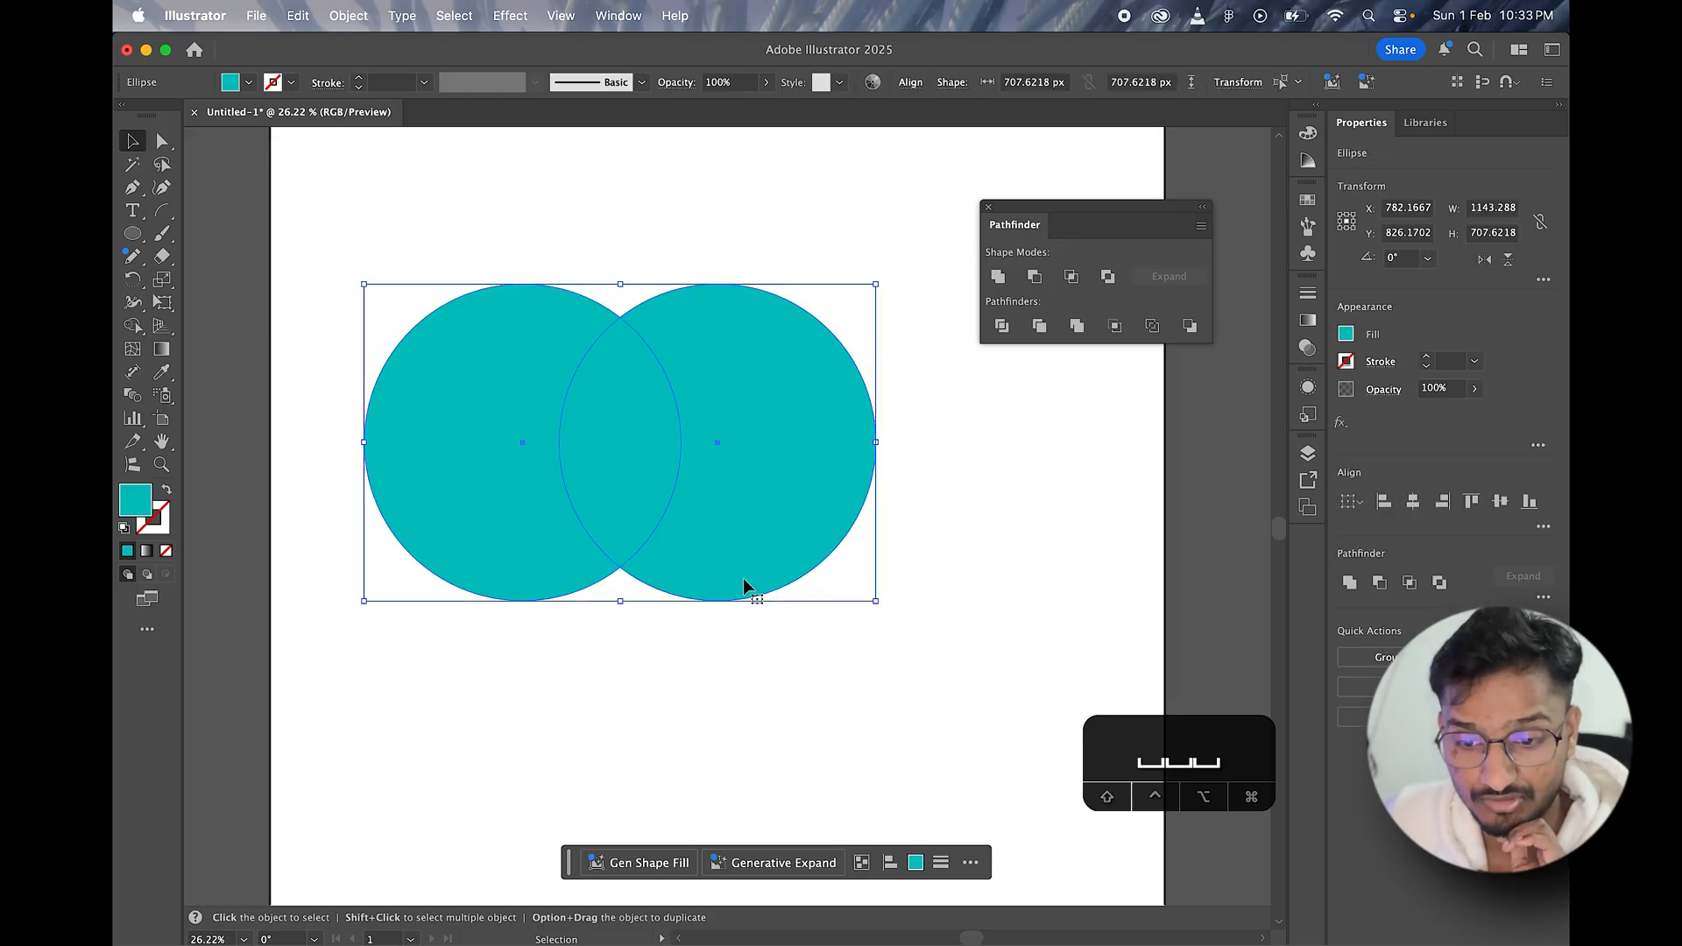
click(1070, 278)
click(771, 491)
drag(639, 461, 759, 481)
click(886, 456)
key(space)
drag(869, 507, 844, 488)
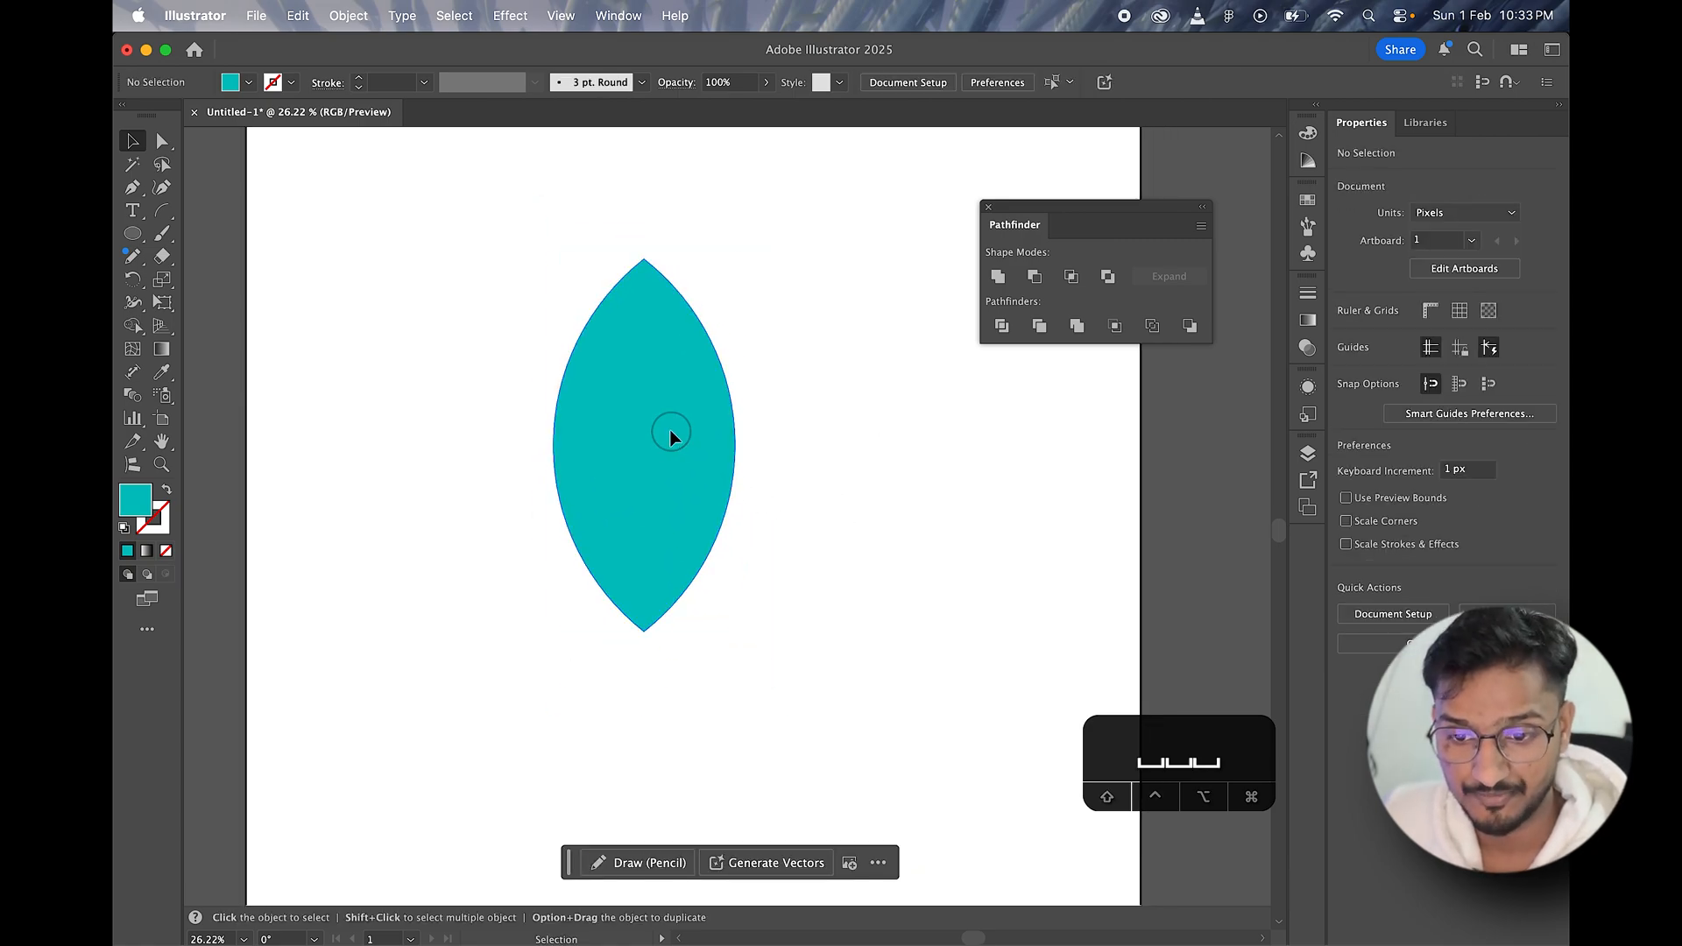
Step: Undo the changes to the leaf shape and the intersection of the two circles
click(671, 437)
click(800, 477)
key(super+z)
key(super+z)
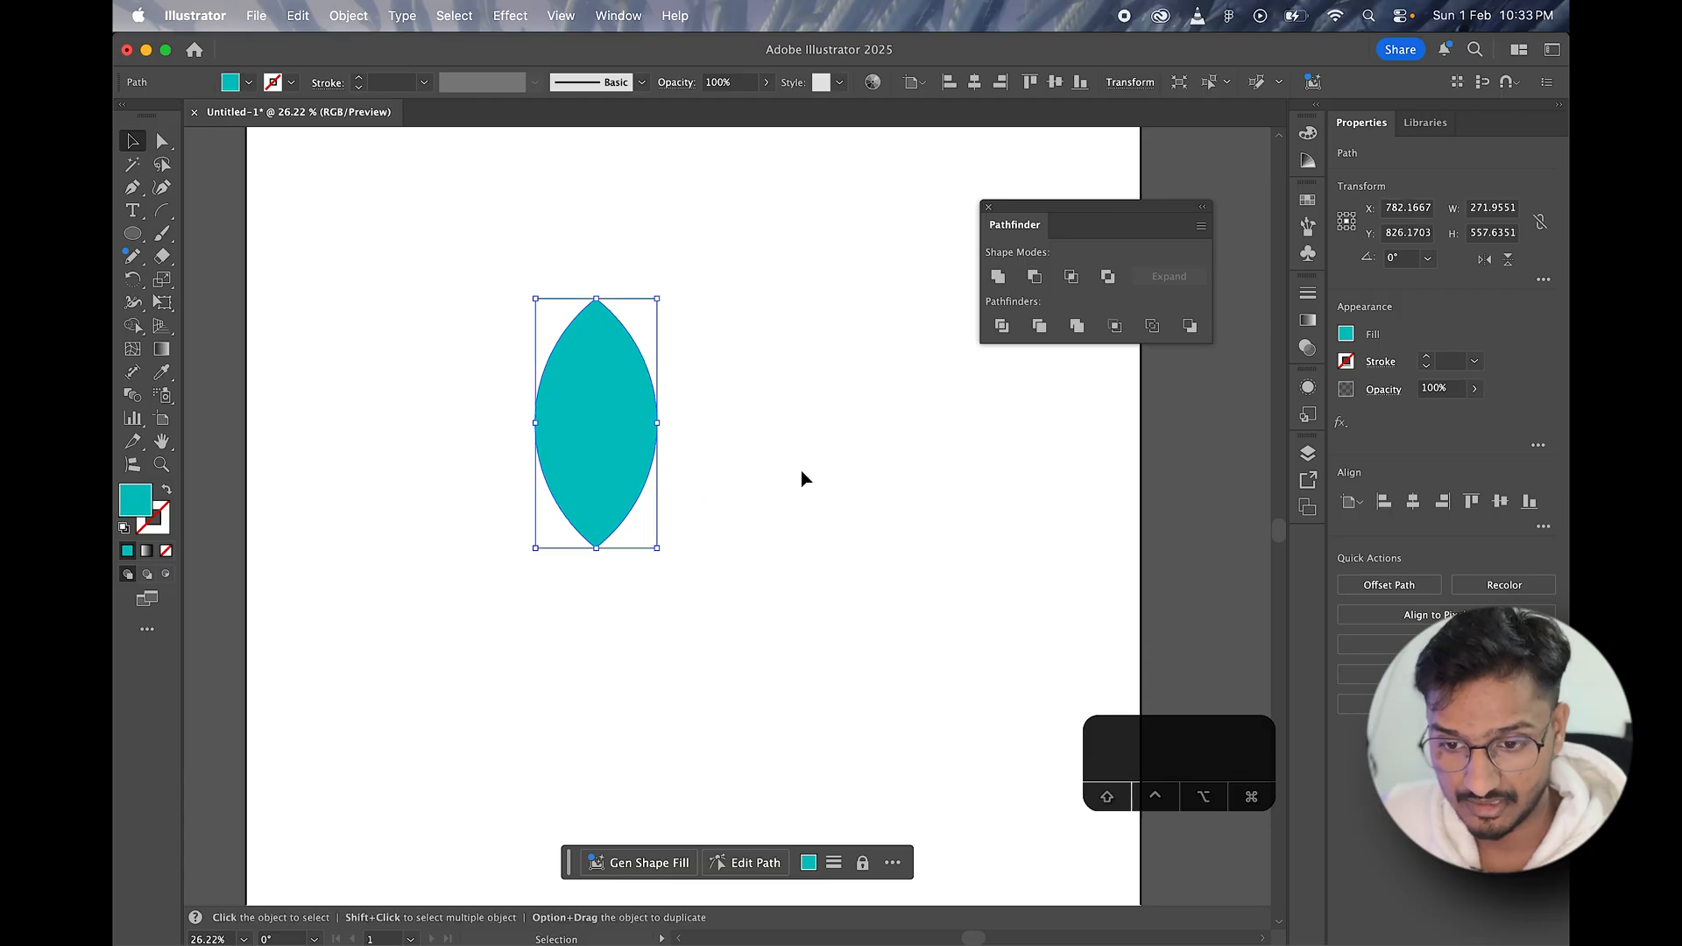
key(super+z)
Step: Cut the overlap out of the two circles with Exclude and move the resulting group slightly up and right
click(488, 207)
drag(444, 195, 854, 560)
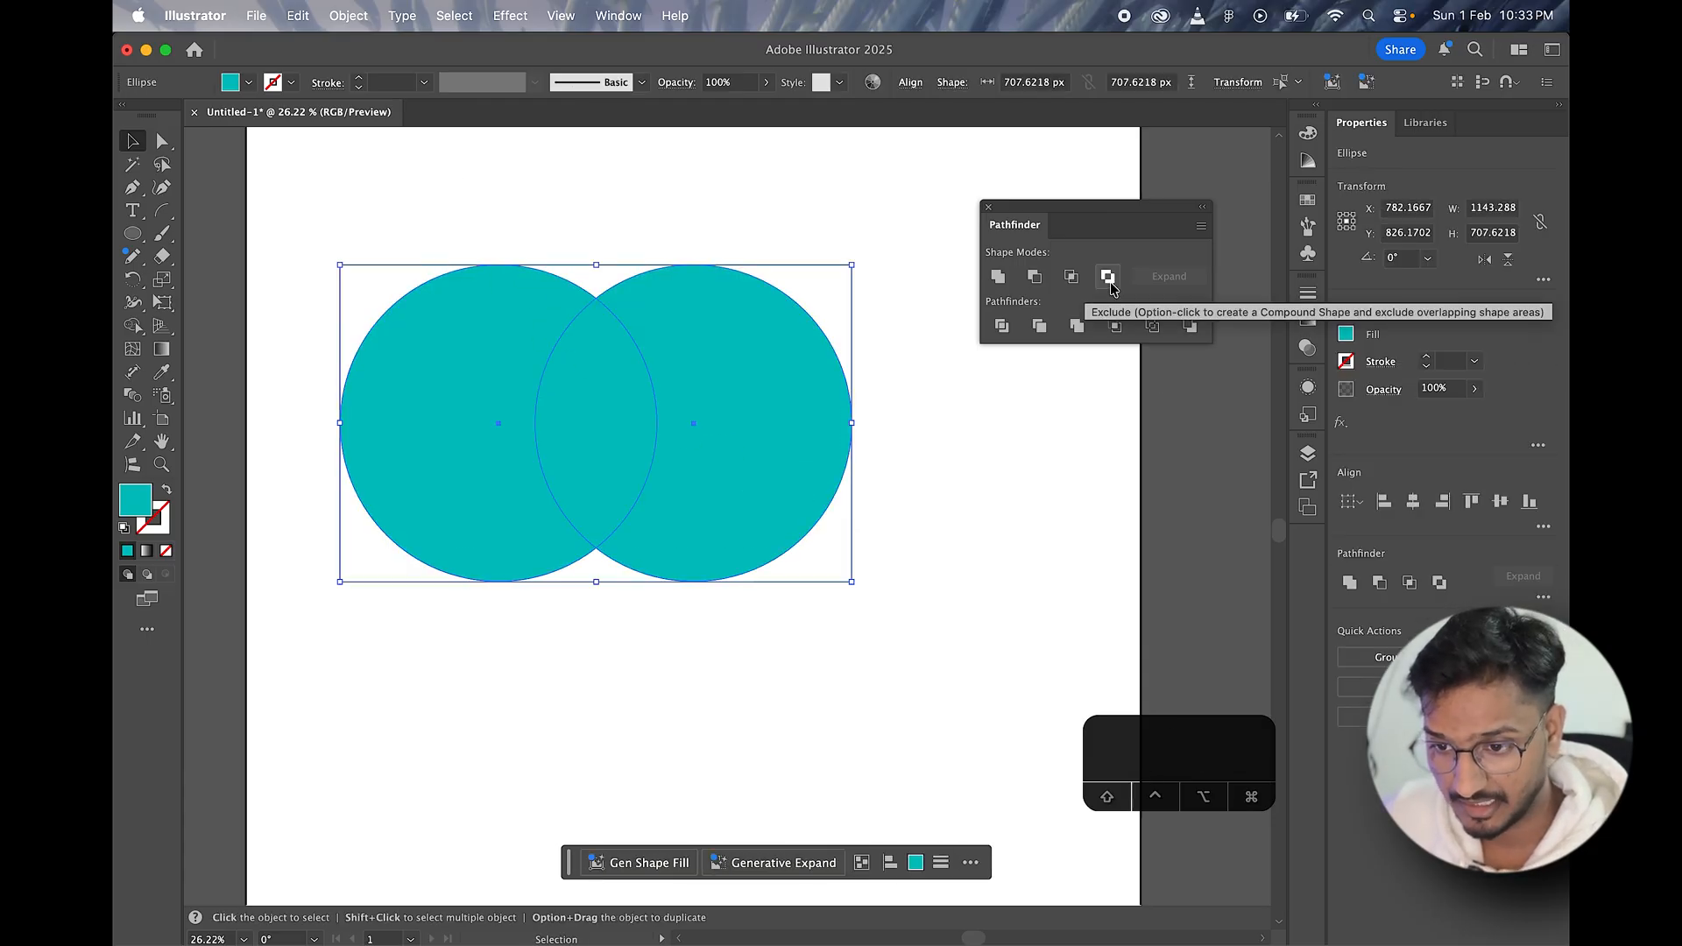
click(940, 457)
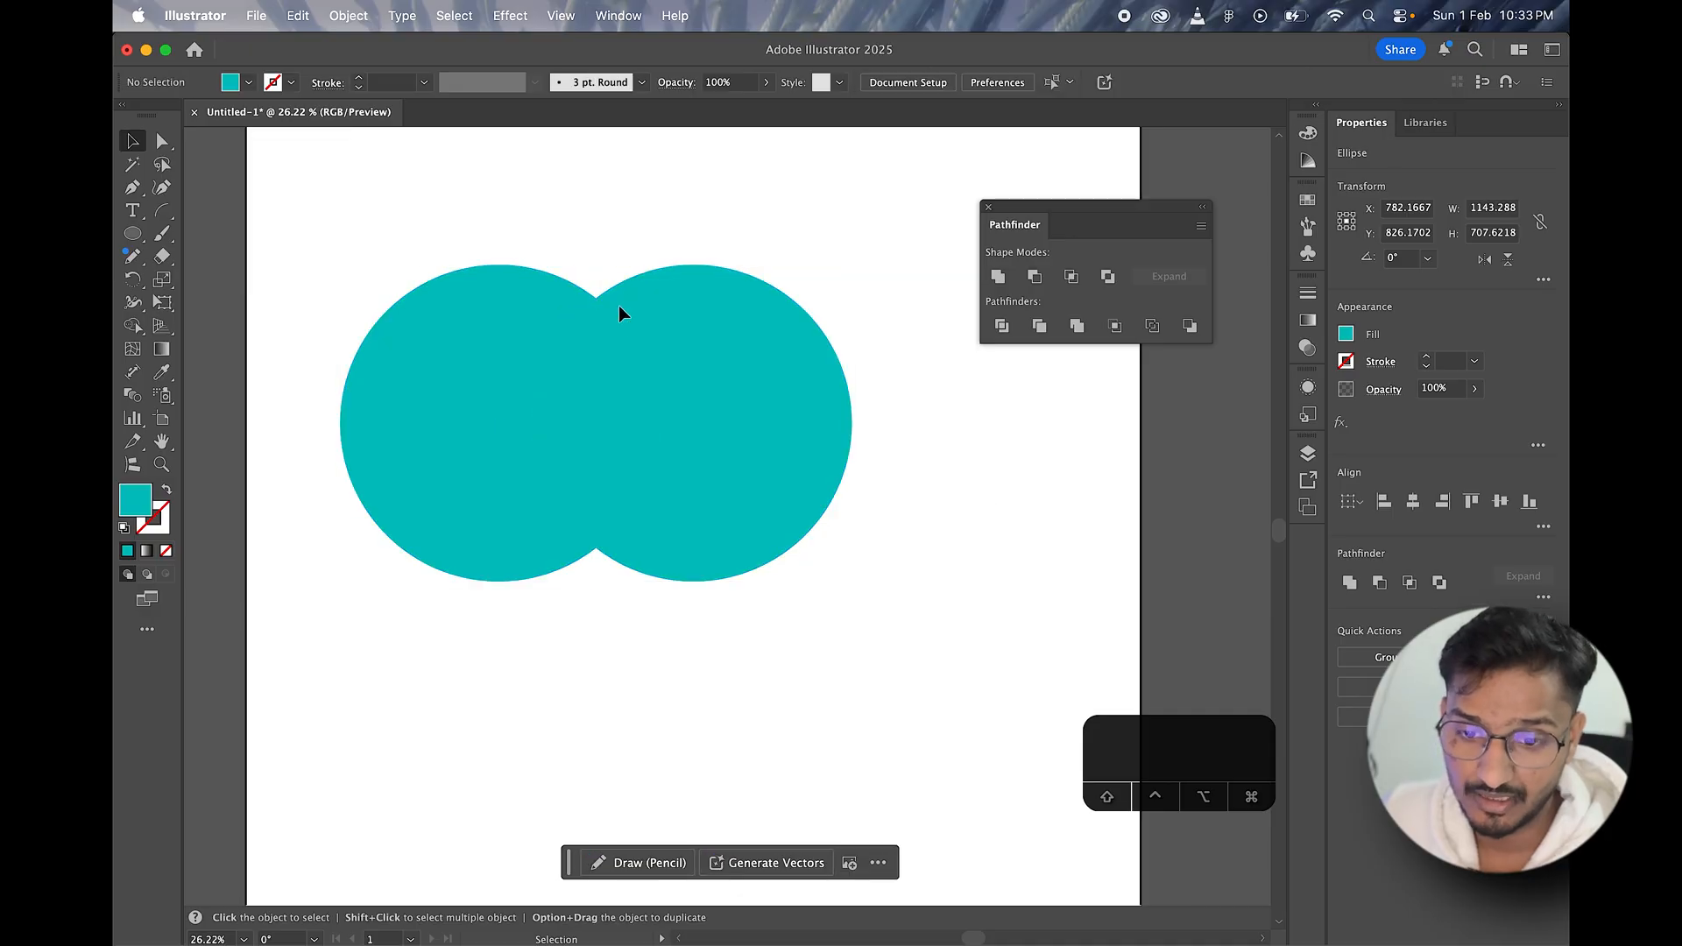
drag(477, 217, 694, 491)
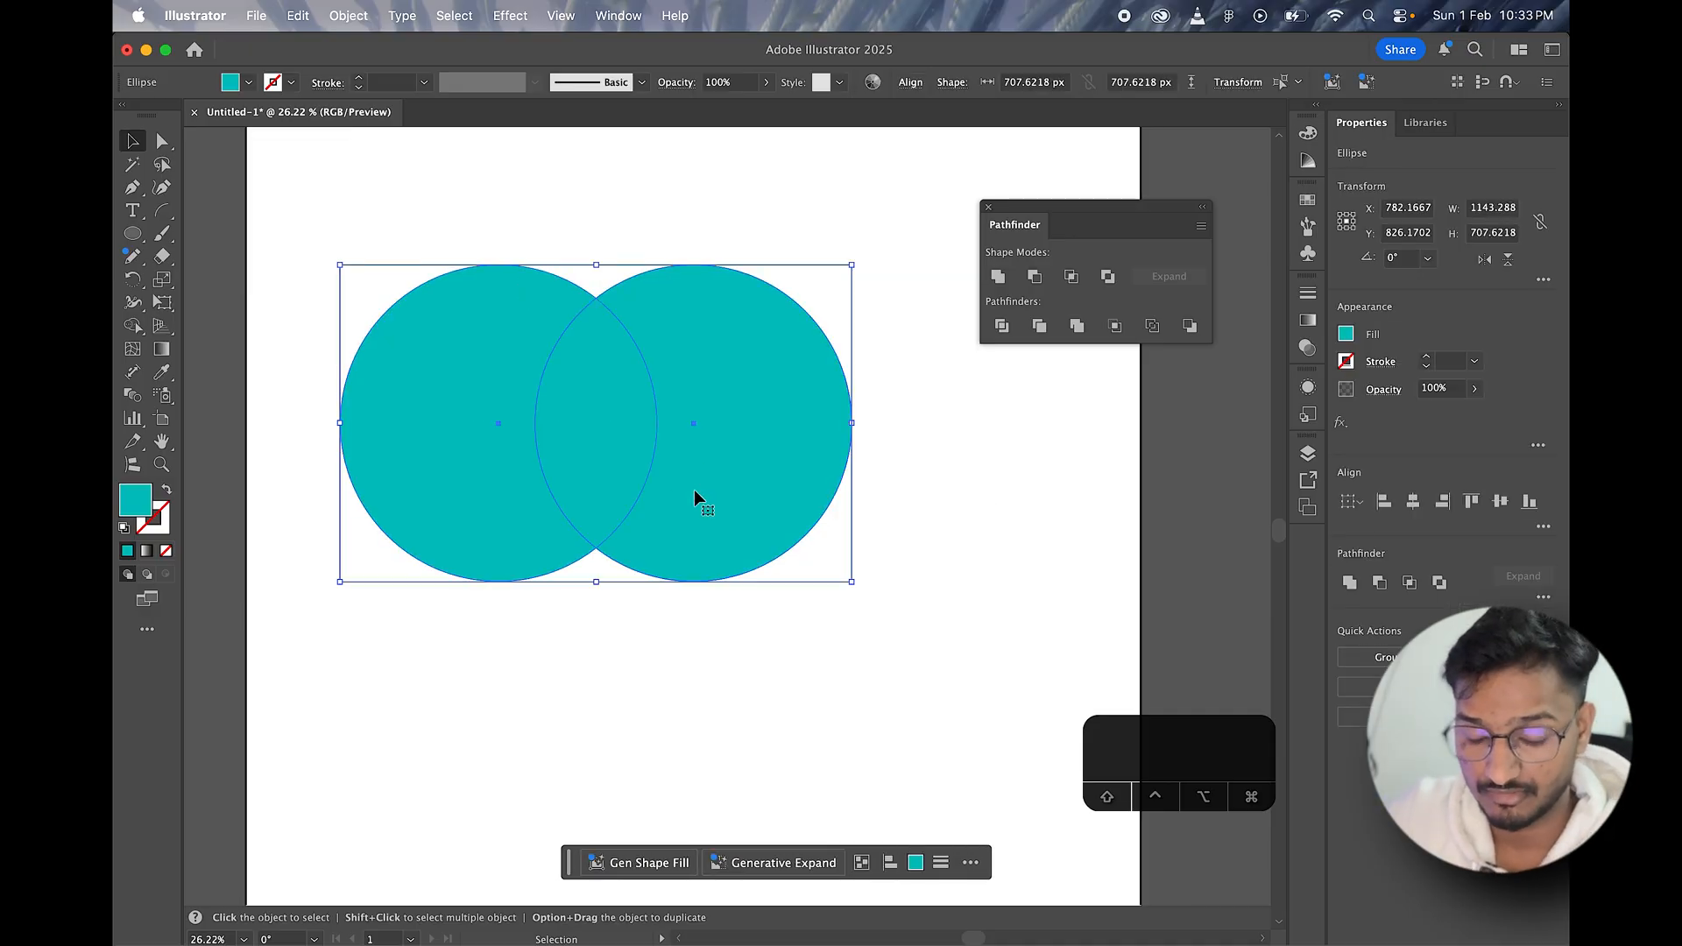
click(628, 157)
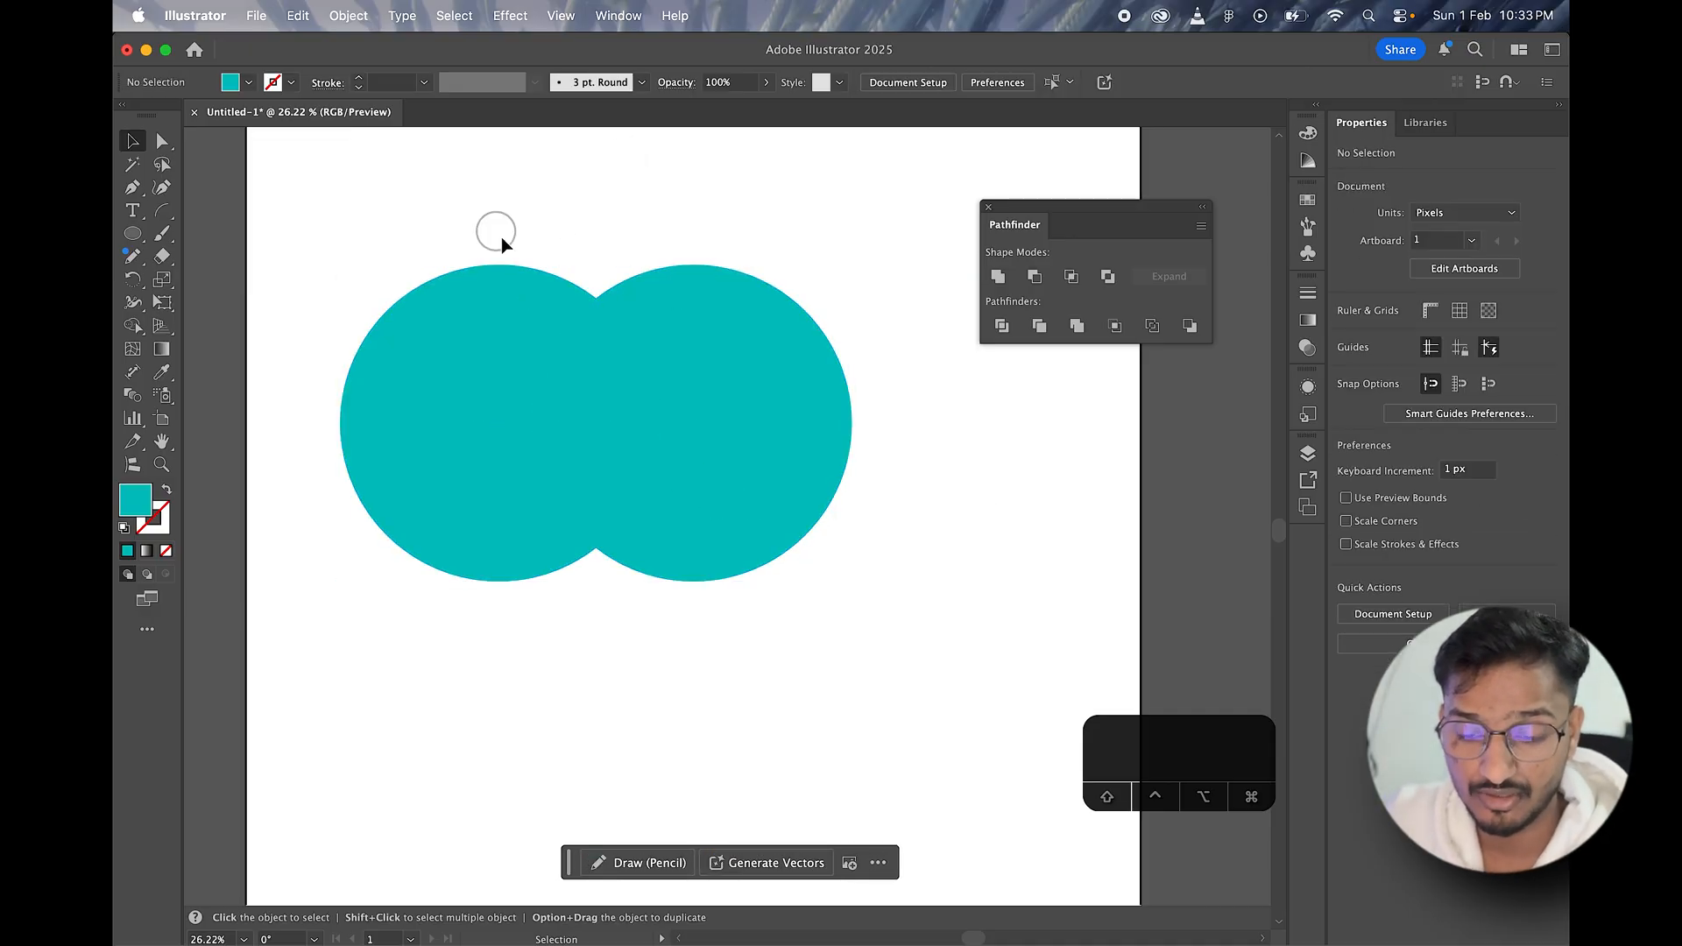
drag(498, 234, 733, 548)
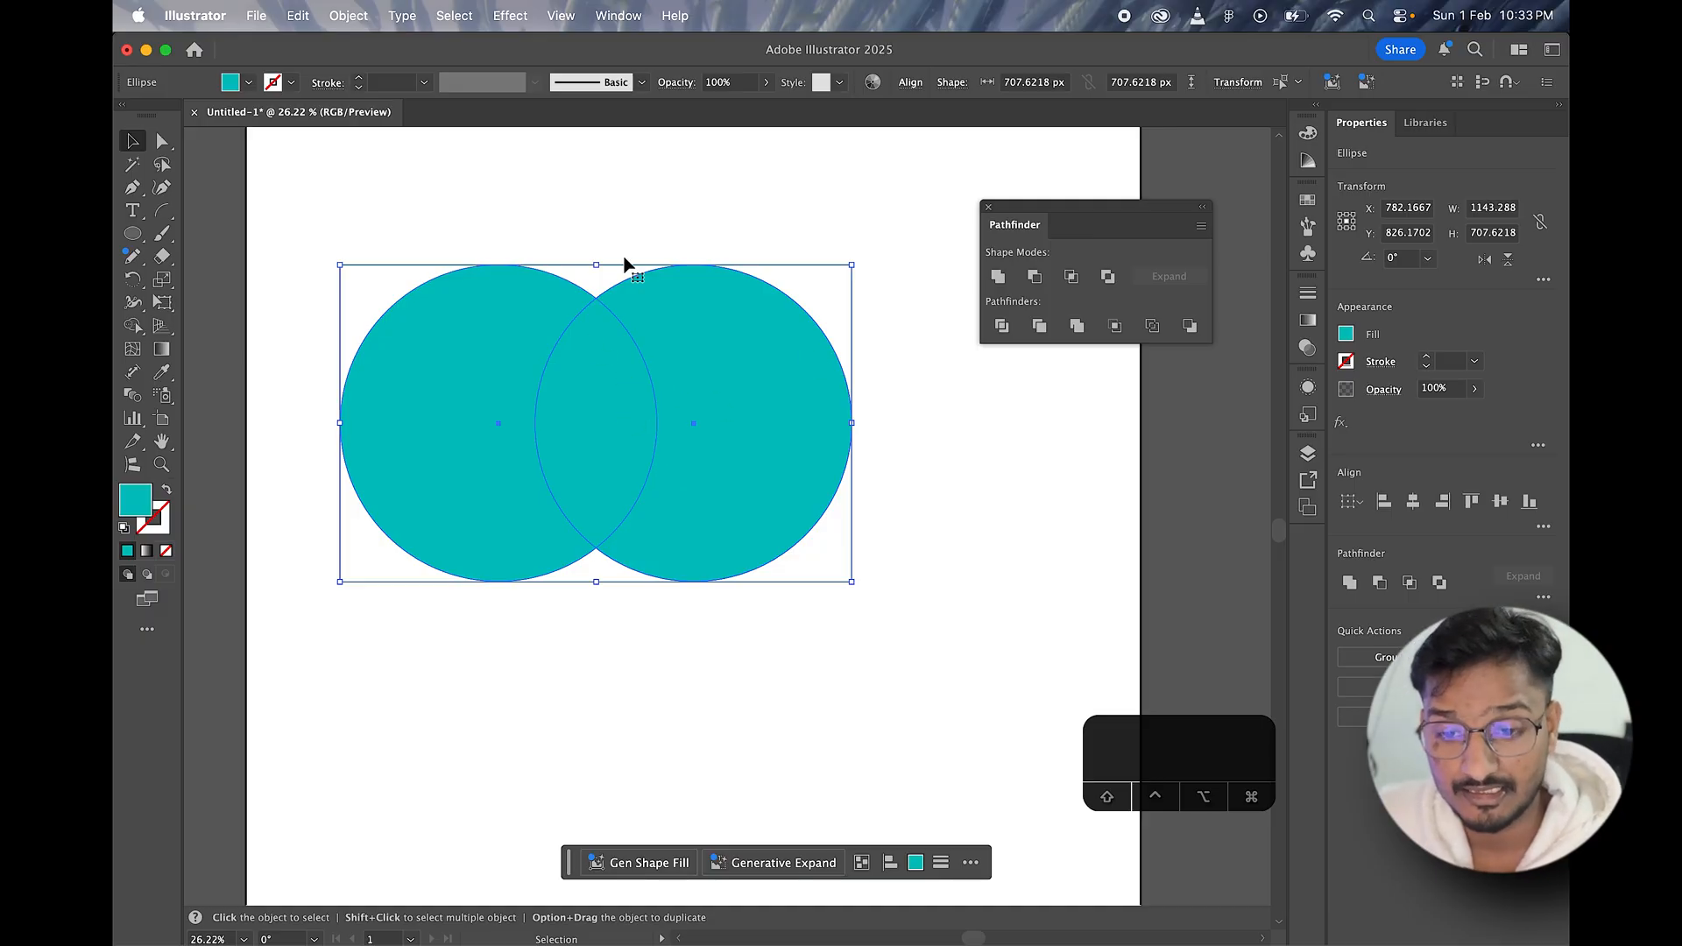
drag(488, 207, 753, 569)
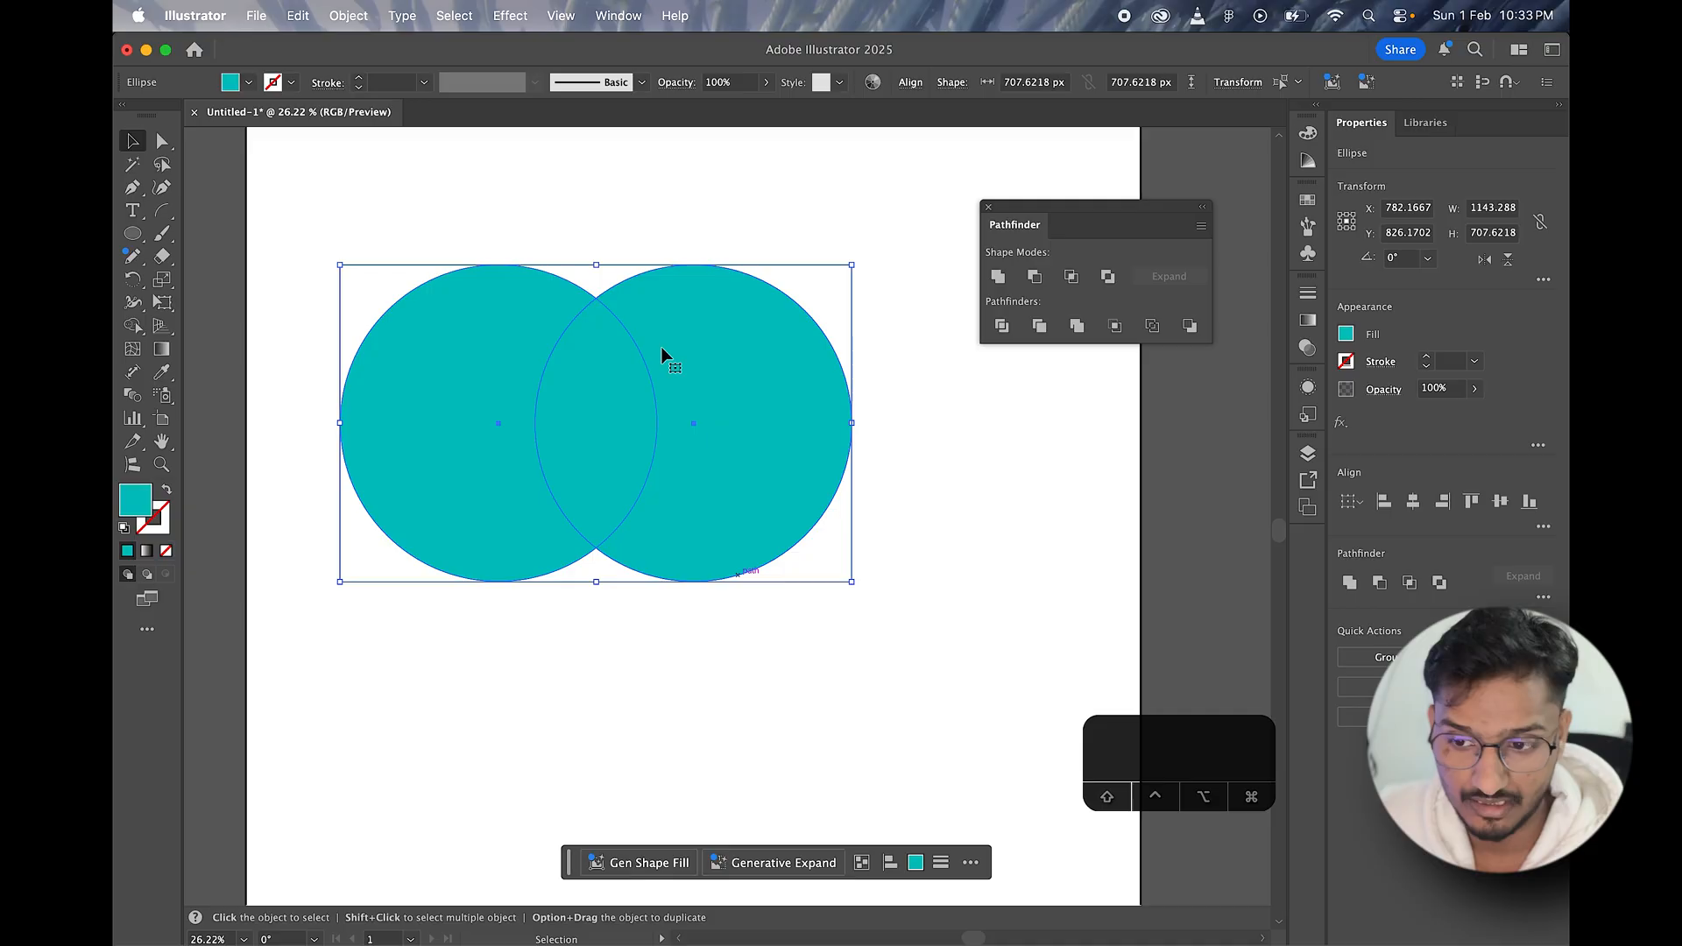
click(1109, 278)
click(966, 519)
mouse_move(759, 441)
mouse_down()
mouse_move(914, 499)
mouse_move(815, 487)
mouse_move(770, 422)
mouse_up()
Step: Ungroup the excluded circles and move the two crescent pieces apart to opposite sides
right_click(770, 422)
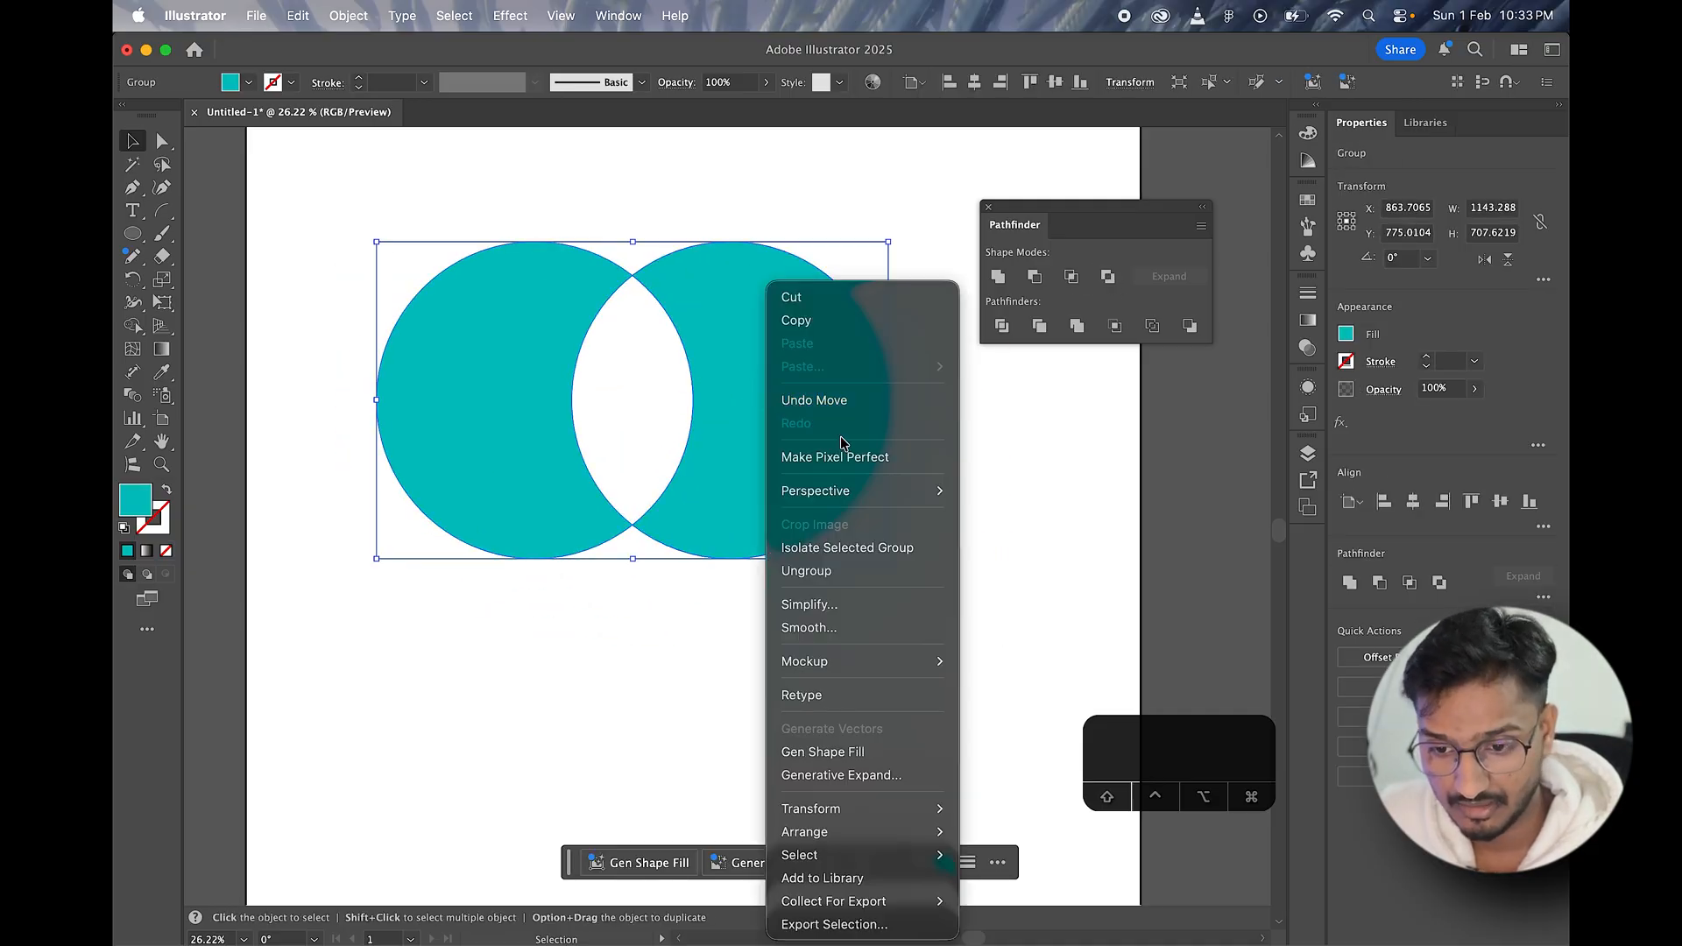
click(807, 570)
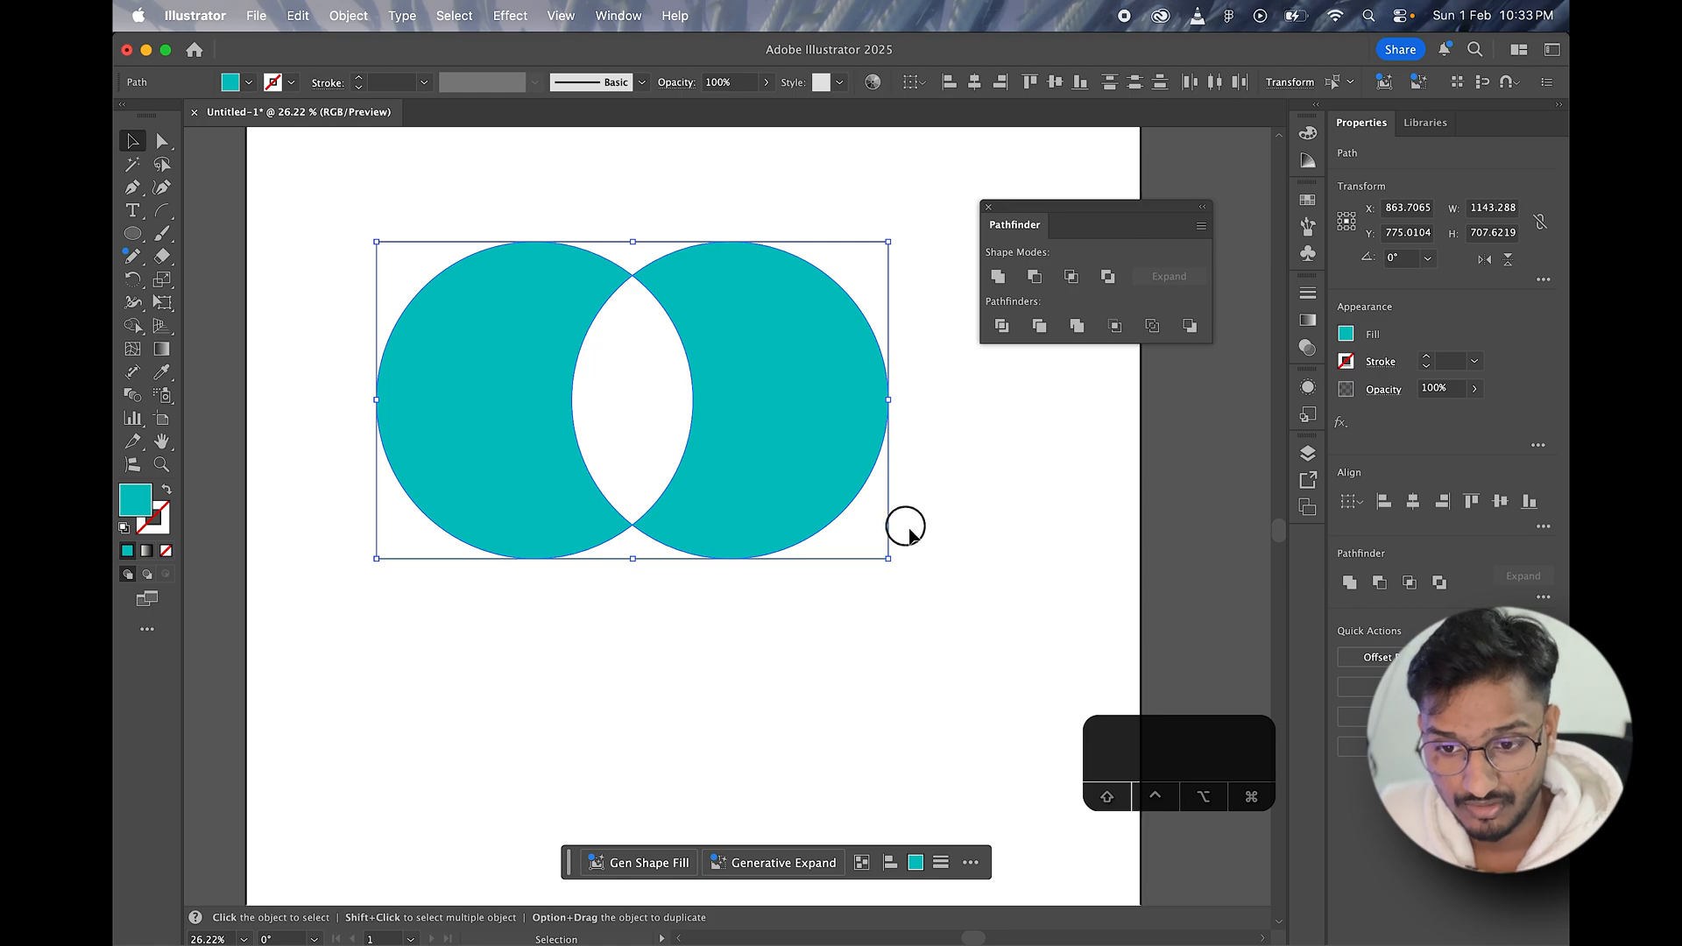
click(950, 553)
drag(762, 412, 945, 471)
drag(800, 402, 890, 549)
key(super+z)
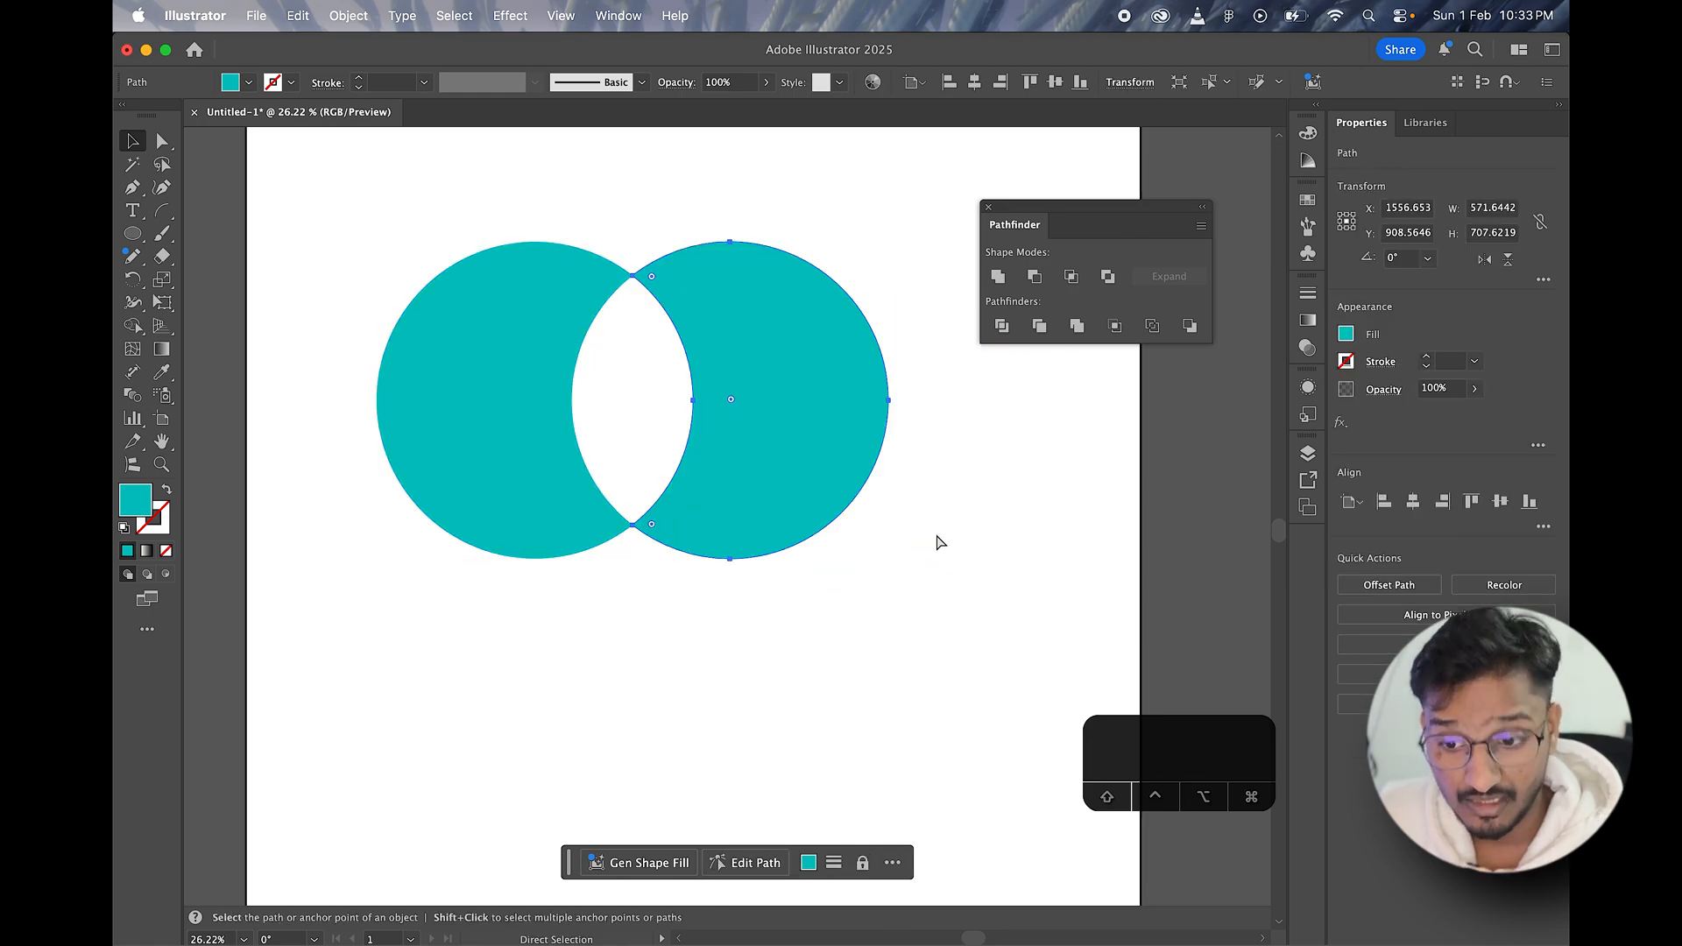
key(v)
drag(795, 446, 748, 495)
drag(527, 373, 425, 453)
drag(855, 466, 966, 561)
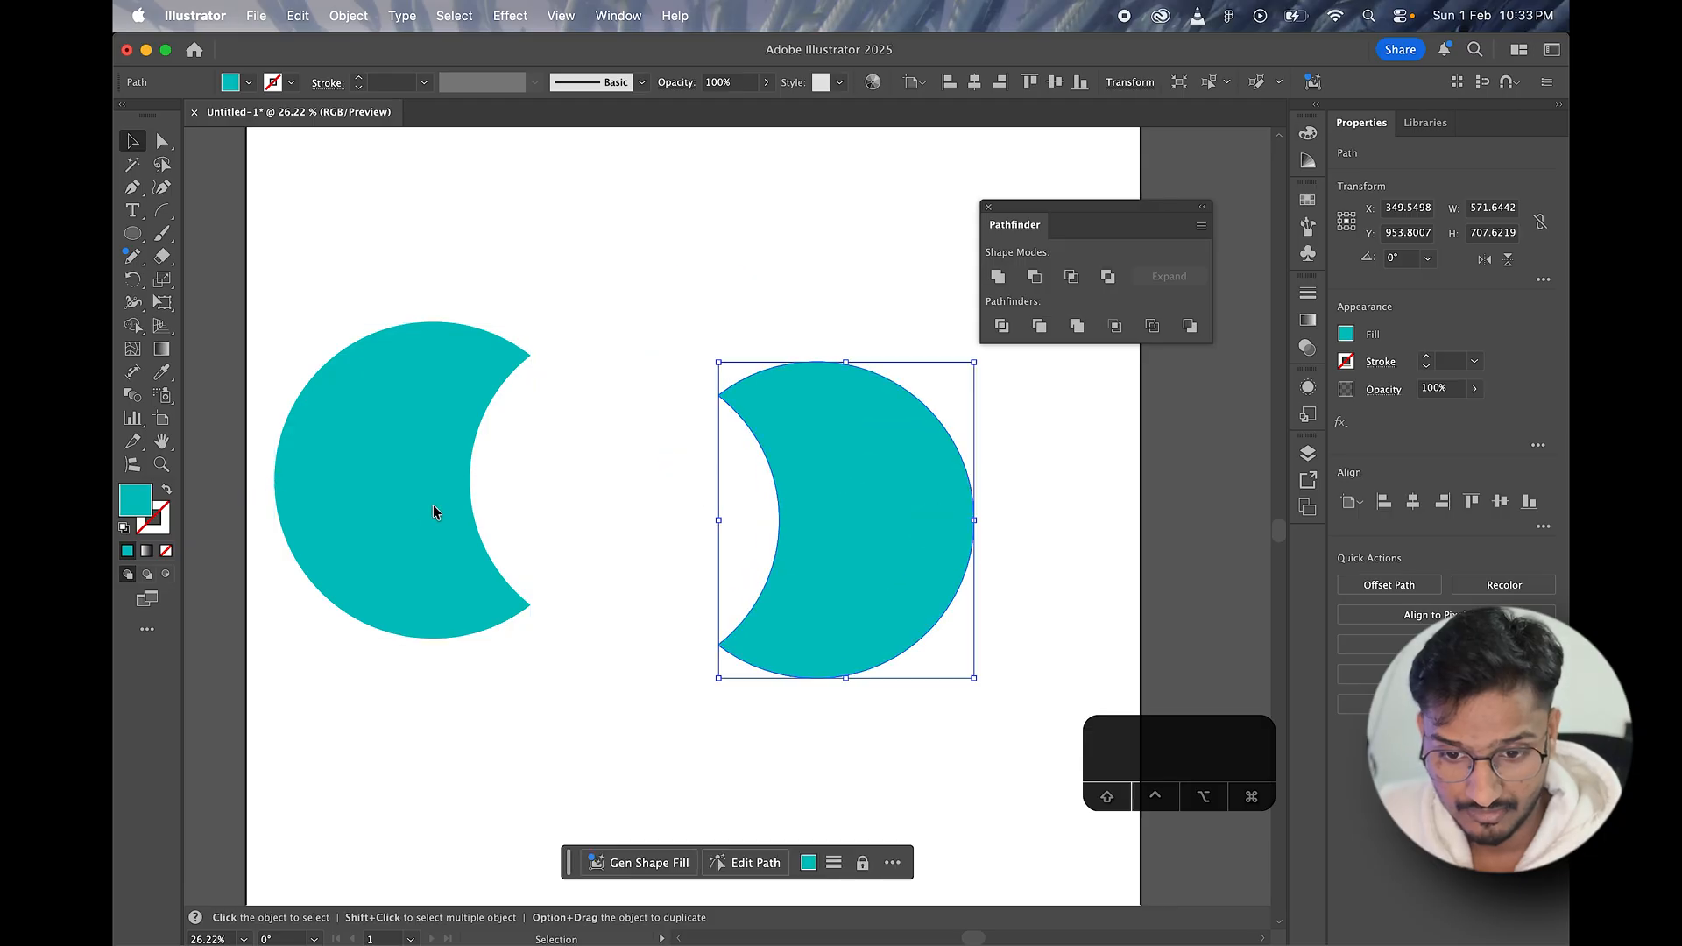
Step: Undo the crescent moves and the ungrouping, and delete the excluded circle group from the artboard
key(super+z)
key(super+z)
key(super+z)
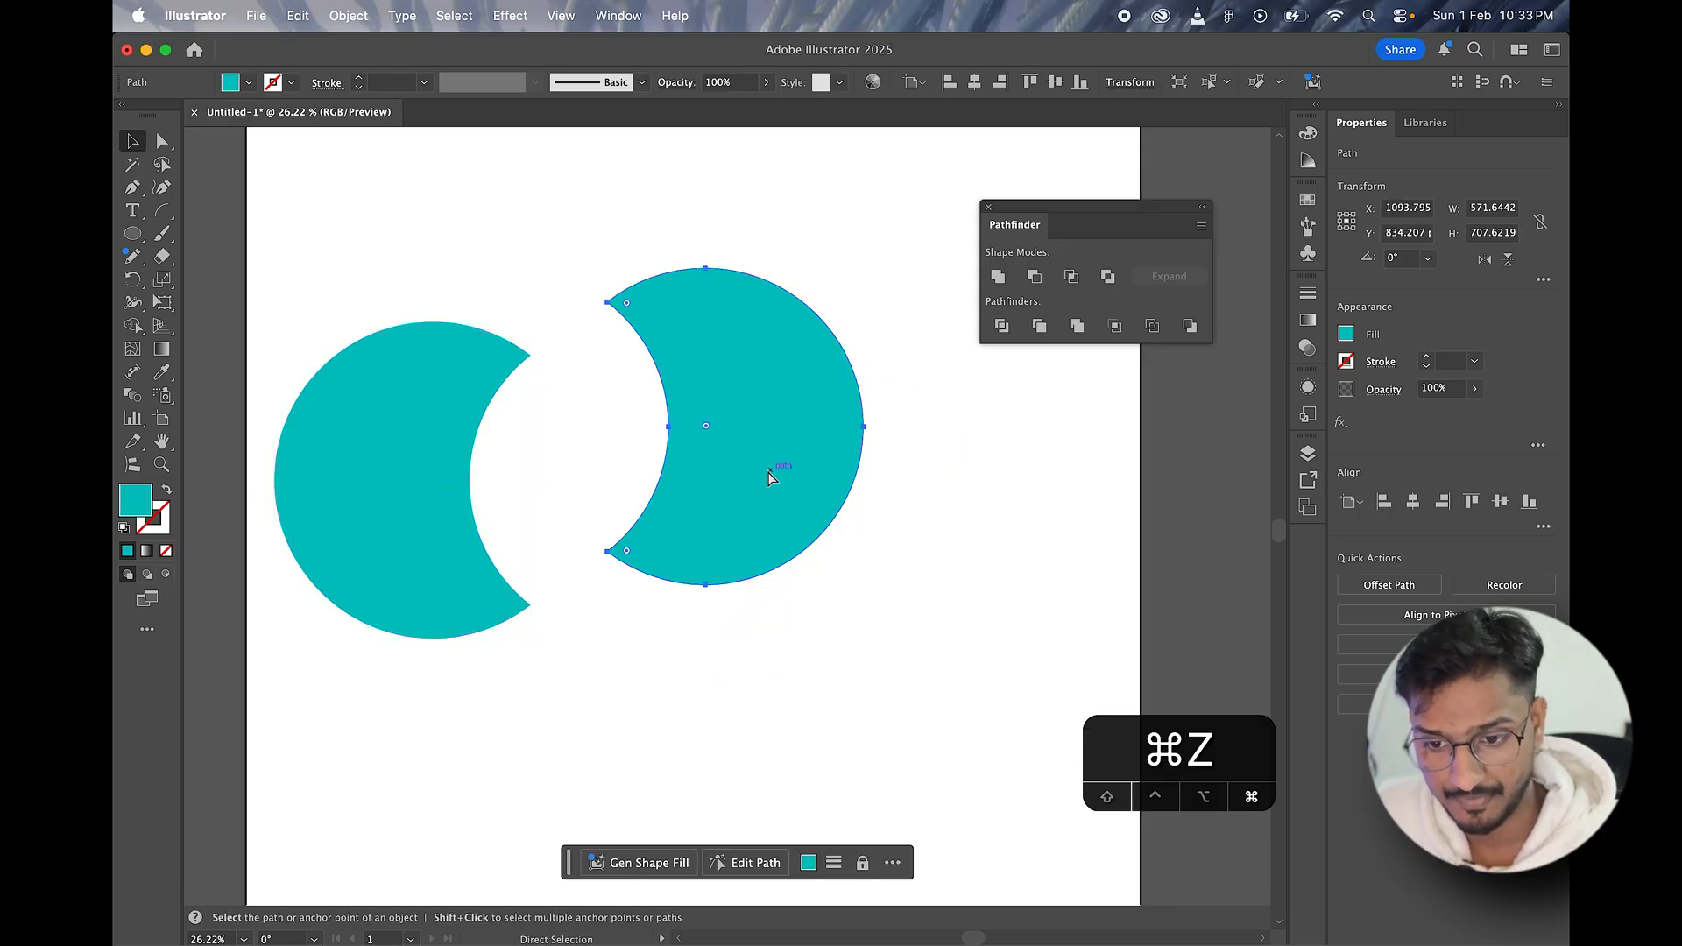
key(super+z)
key(super+z)
key(super+z)
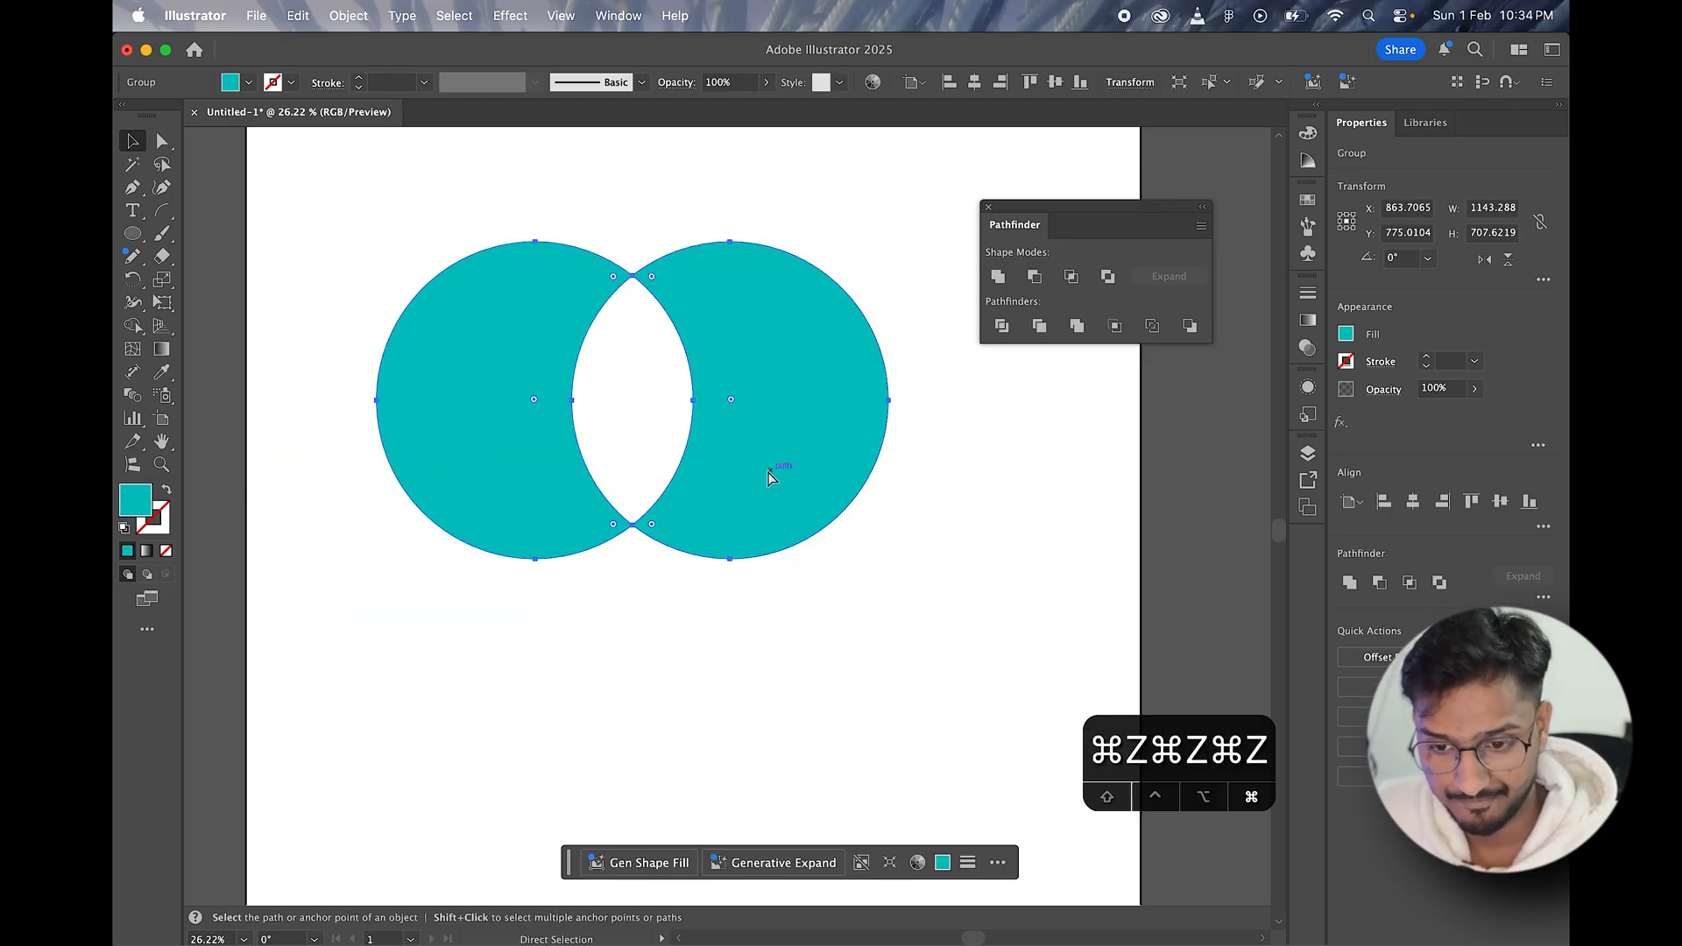
key(super+z)
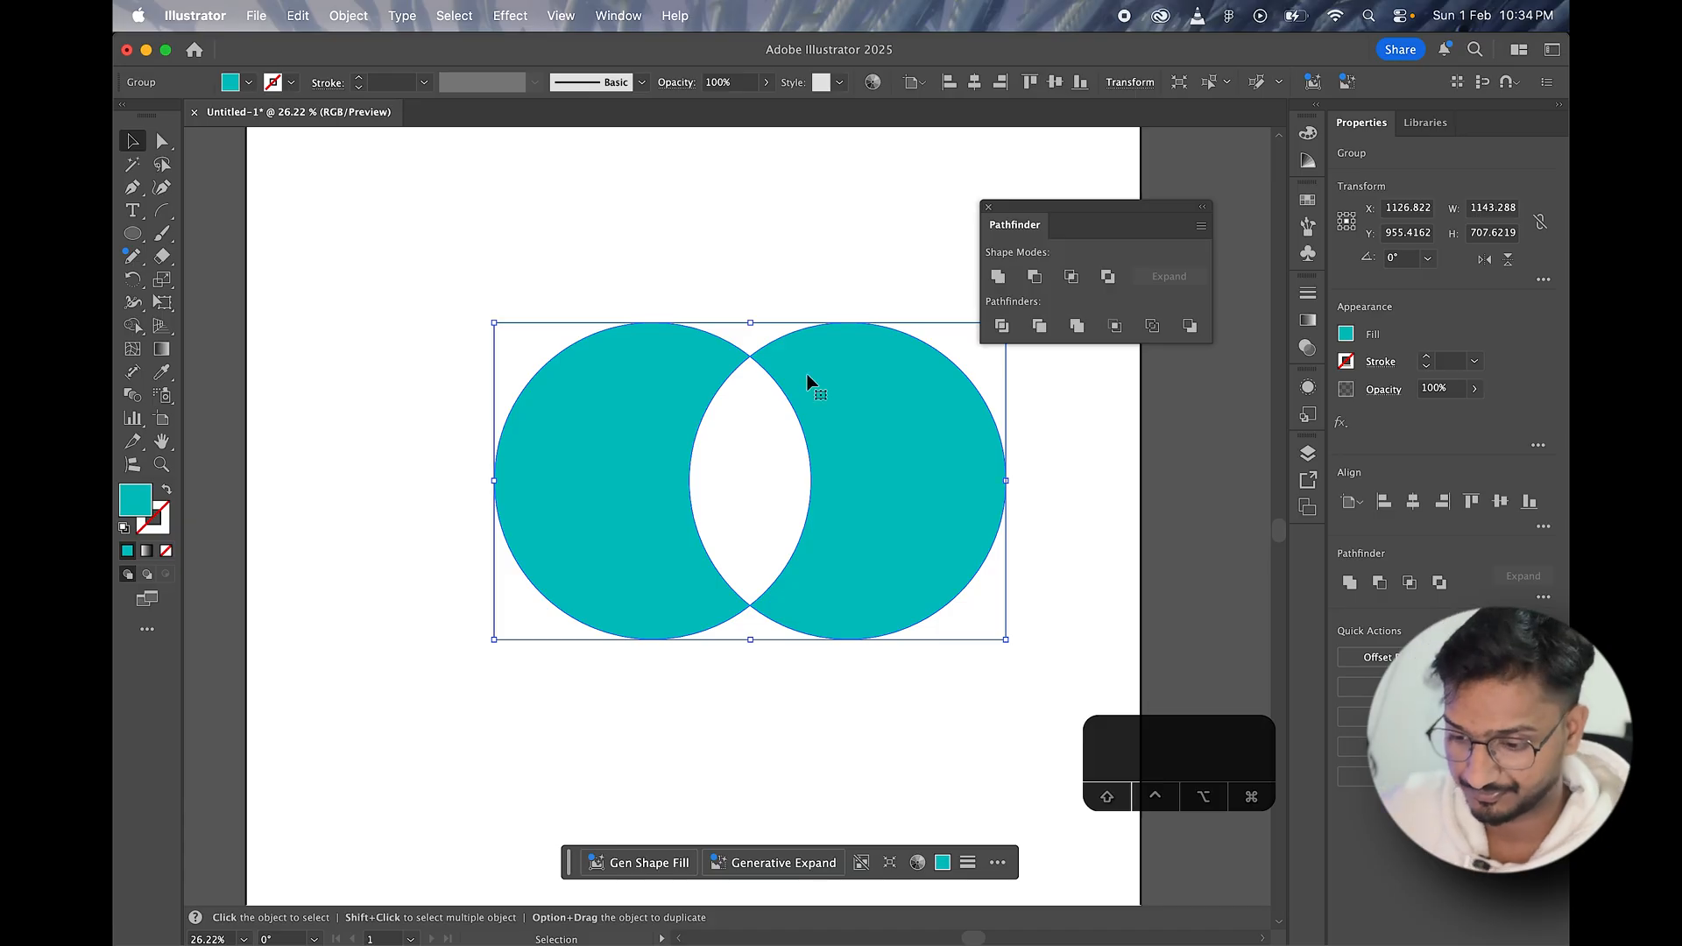
key(BackSpace)
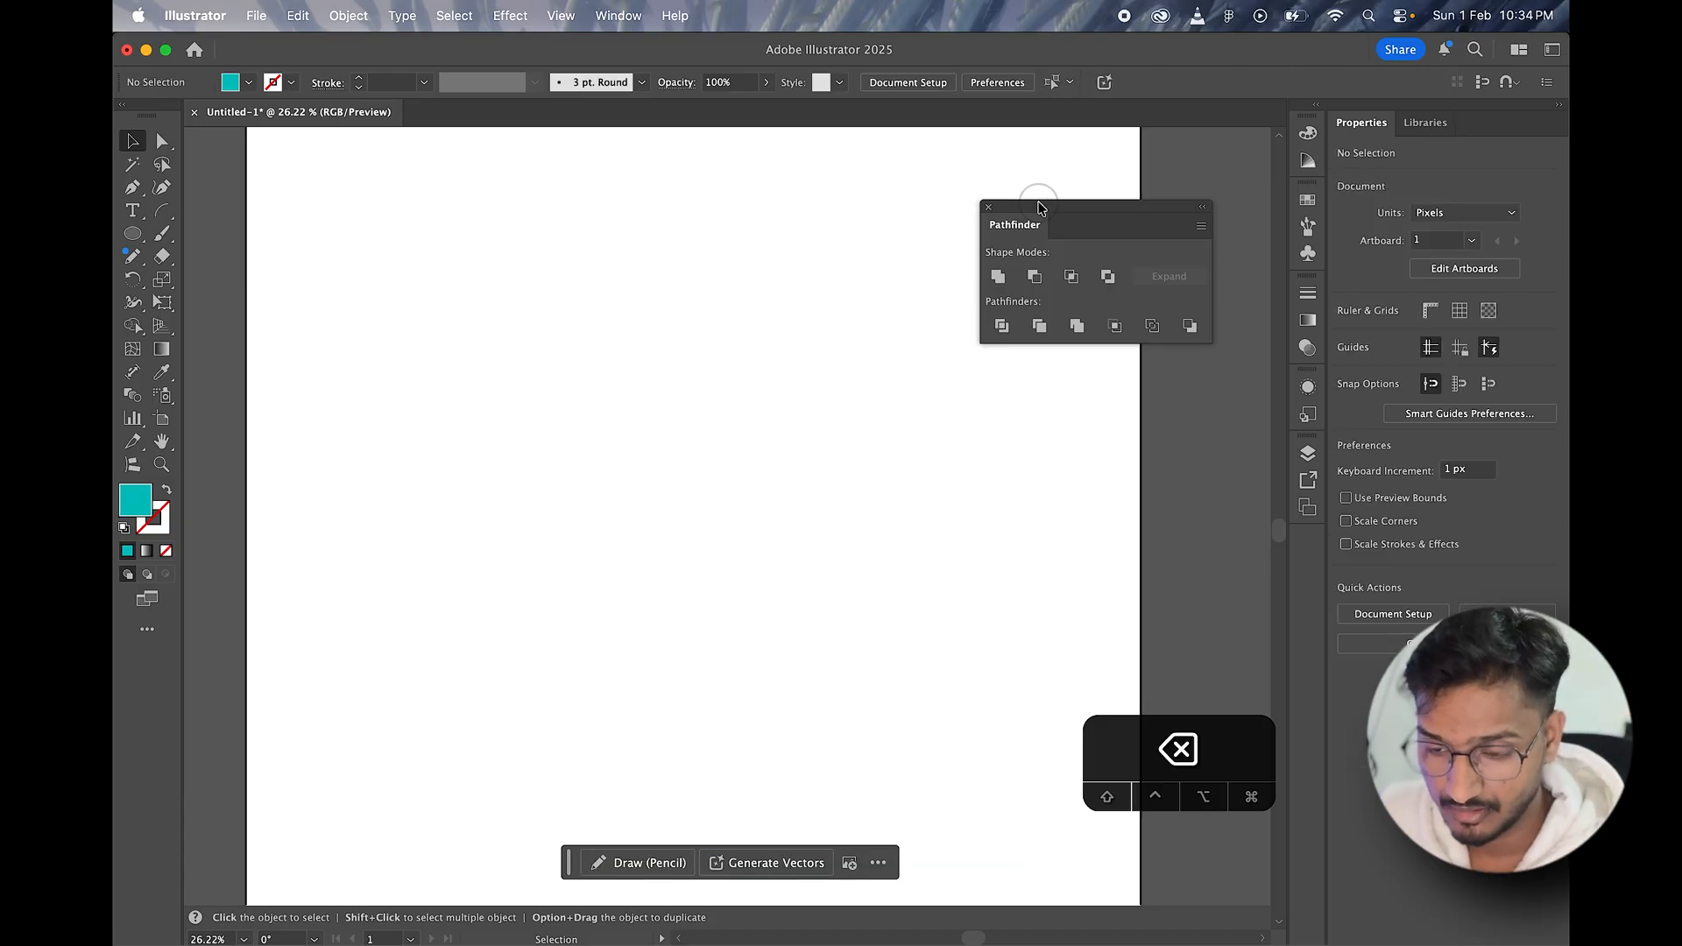
drag(1040, 207, 1045, 190)
click(133, 234)
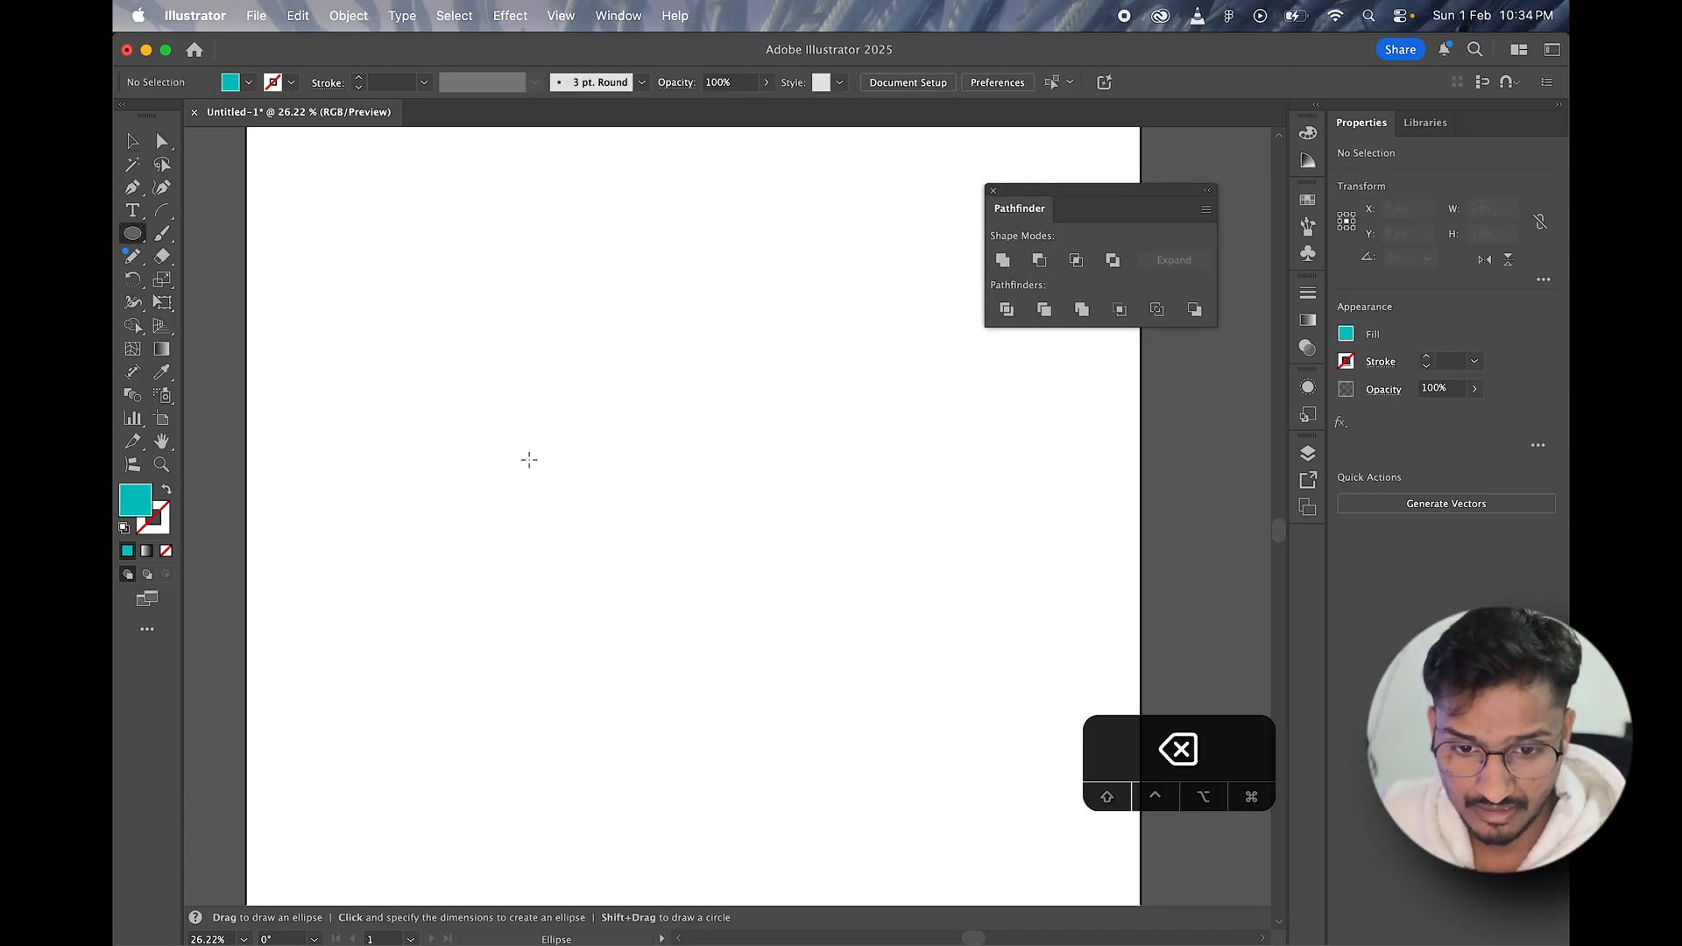
drag(419, 374, 587, 606)
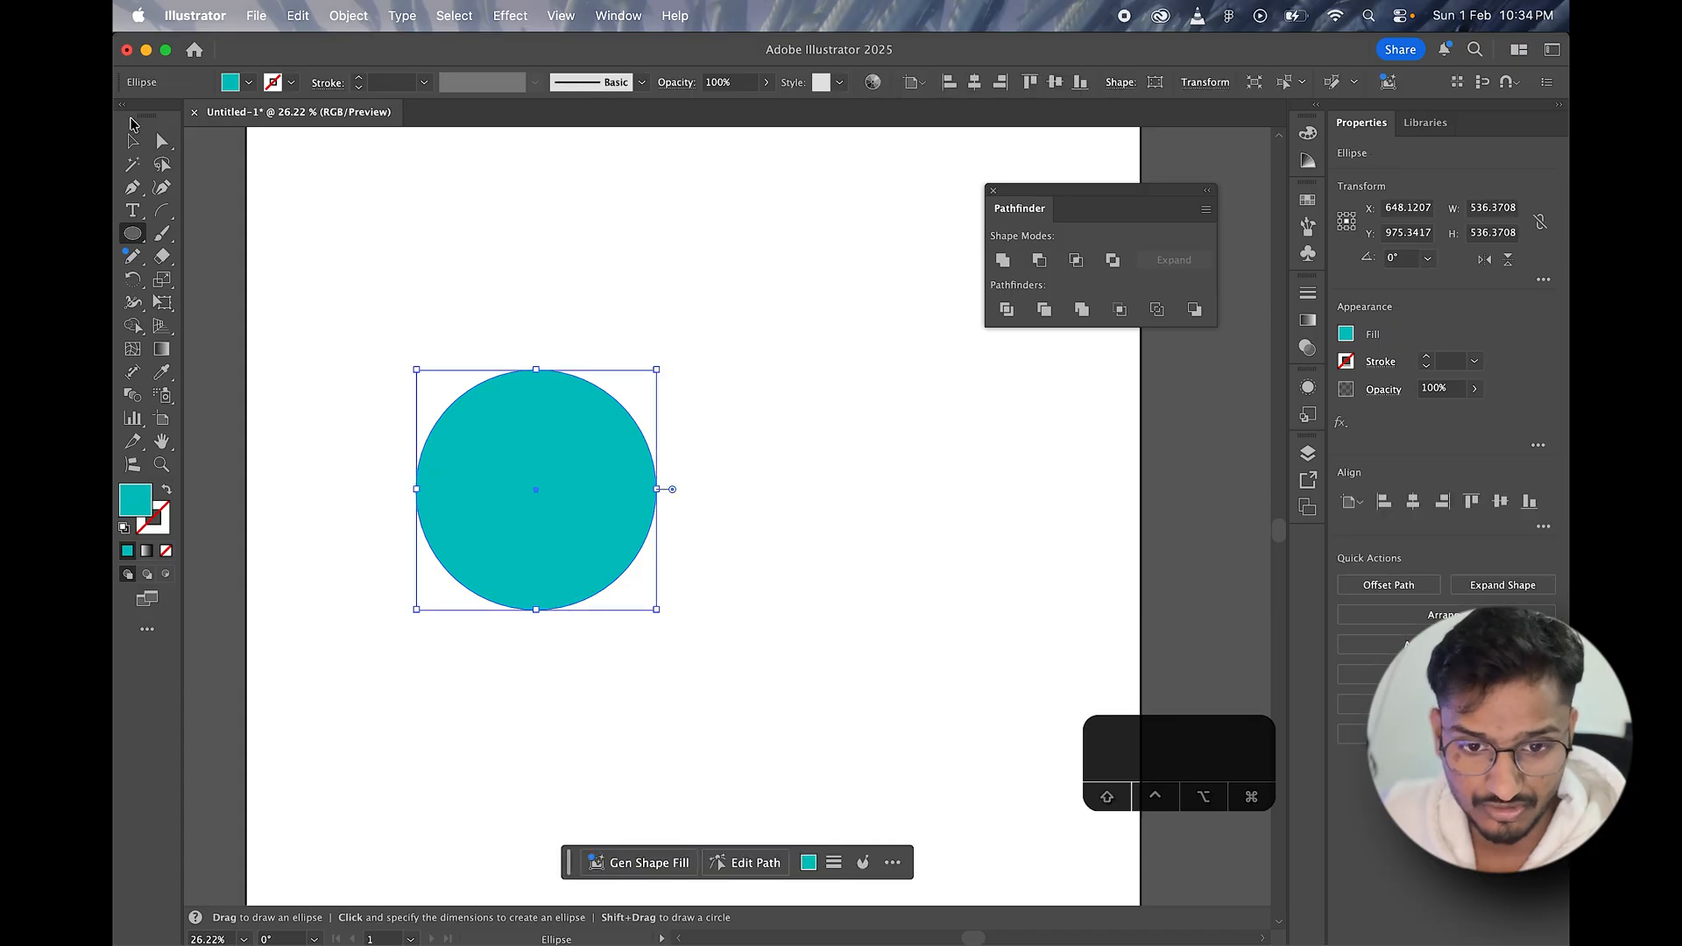
key(v)
drag(548, 513, 534, 492)
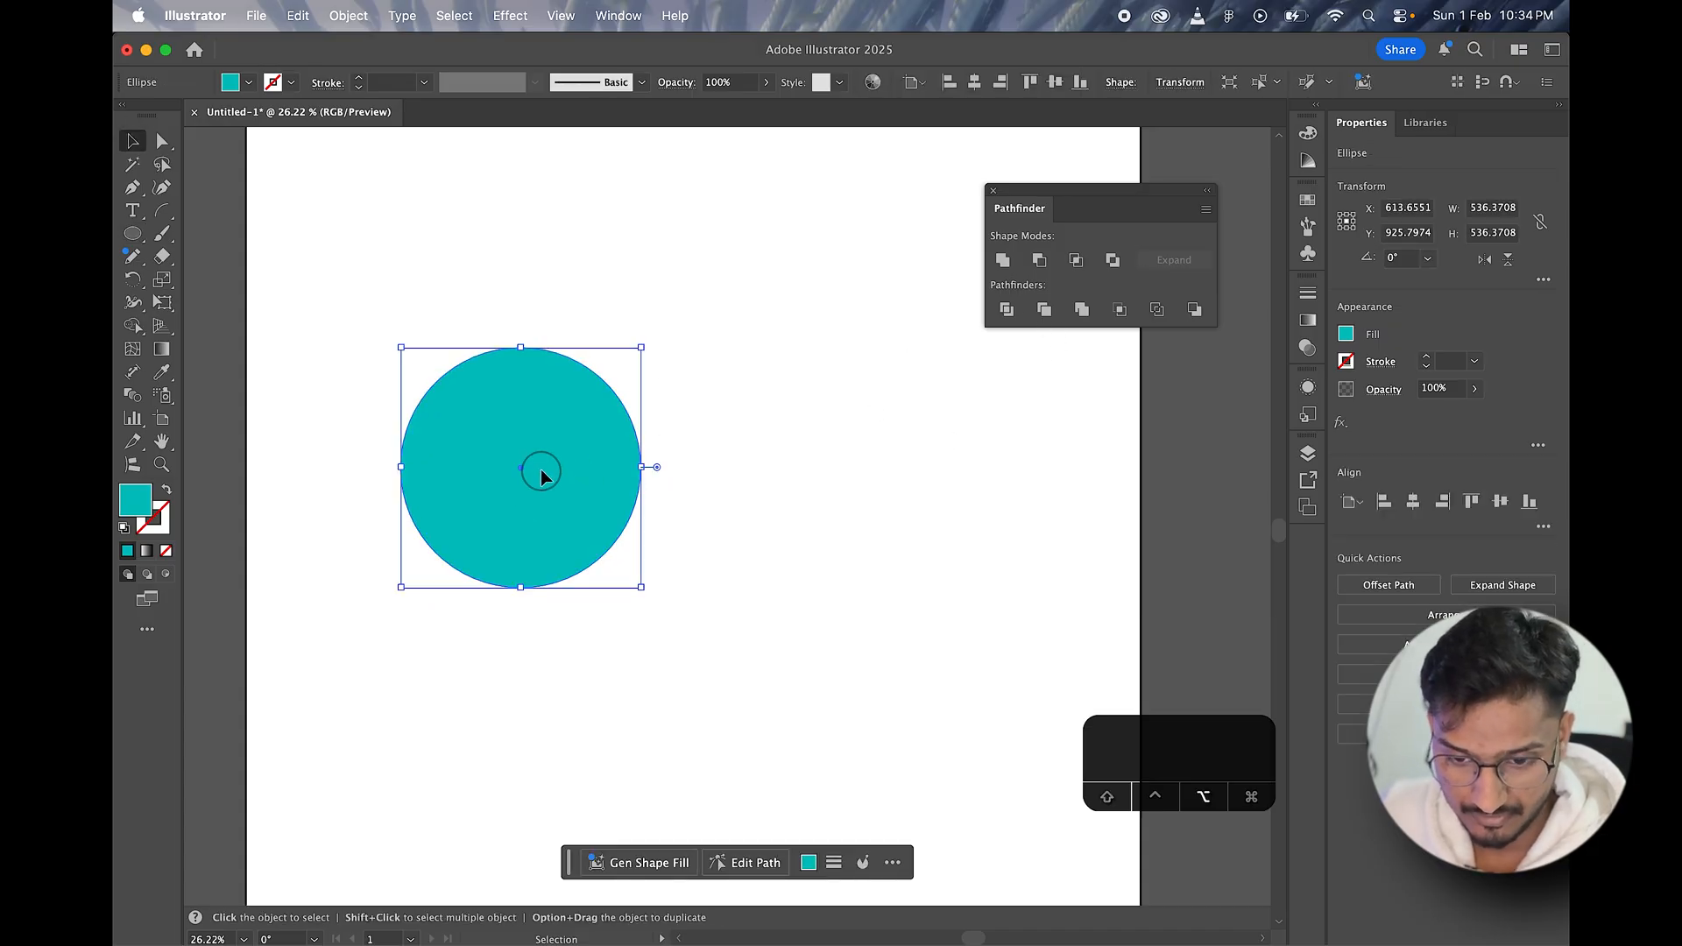
key(BackSpace)
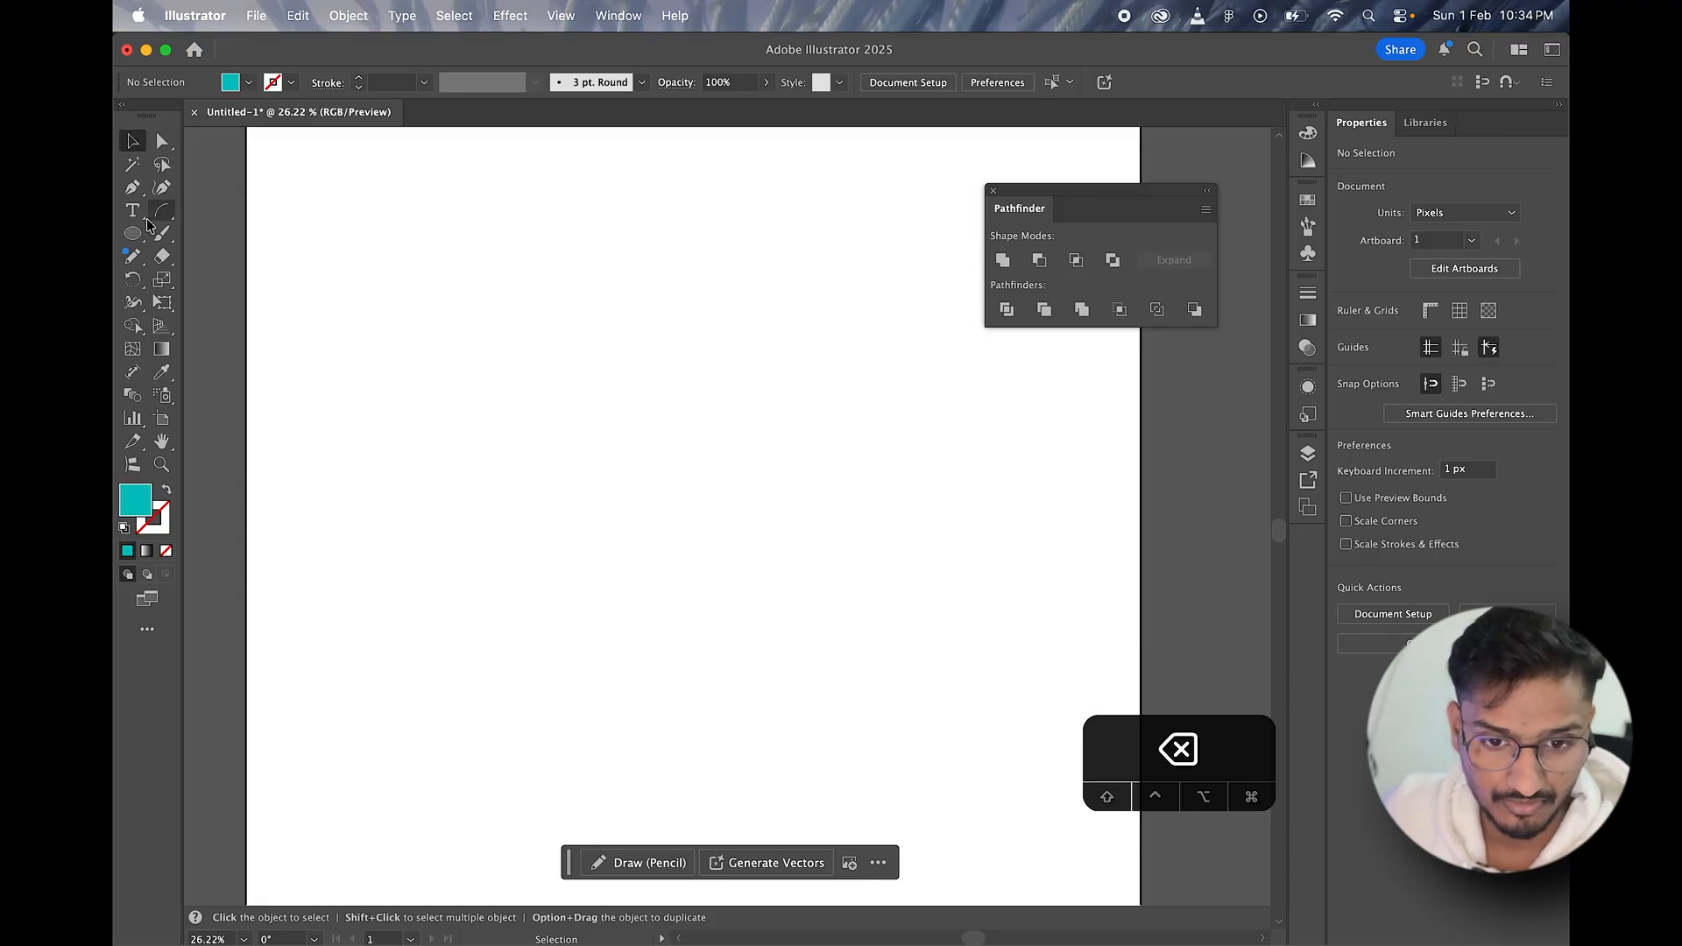
Step: Draw a teal square about 732 px wide and make a diagonally offset copy that overlaps it
drag(132, 234, 219, 229)
drag(449, 286, 702, 613)
click(132, 142)
mouse_move(737, 501)
mouse_down()
mouse_move(617, 421)
mouse_move(764, 587)
mouse_move(726, 505)
mouse_up()
Step: Select both overlapping squares and split them along their overlapping edges with the Divide pathfinder
drag(547, 188, 939, 563)
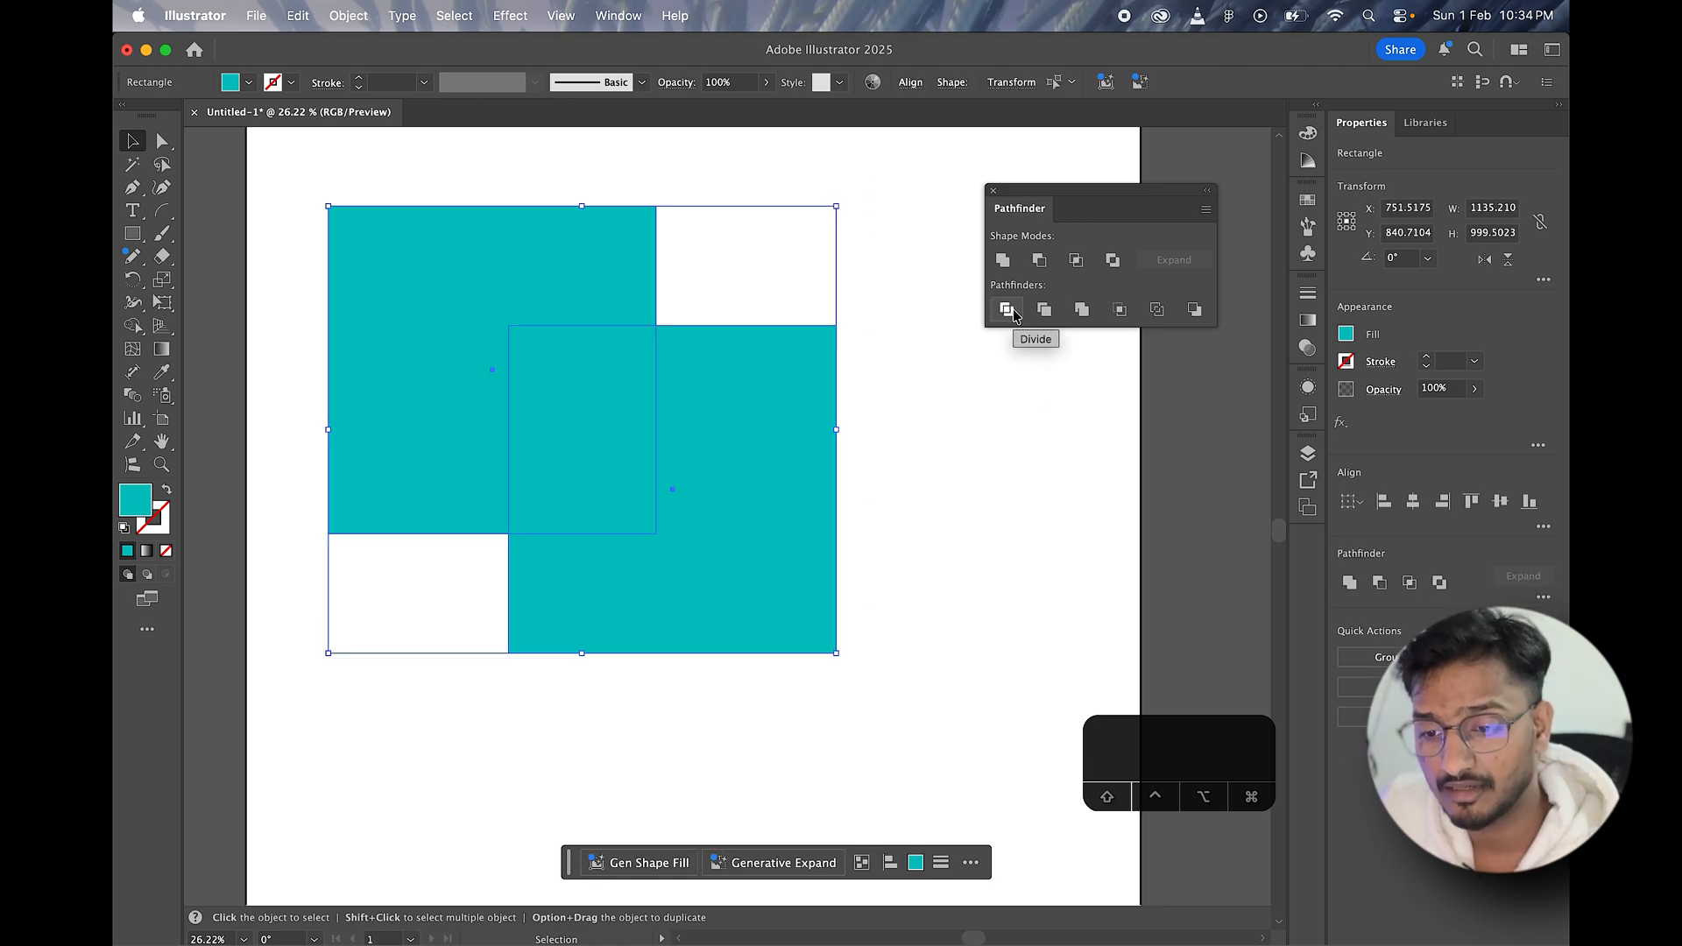
click(870, 194)
drag(466, 147, 771, 636)
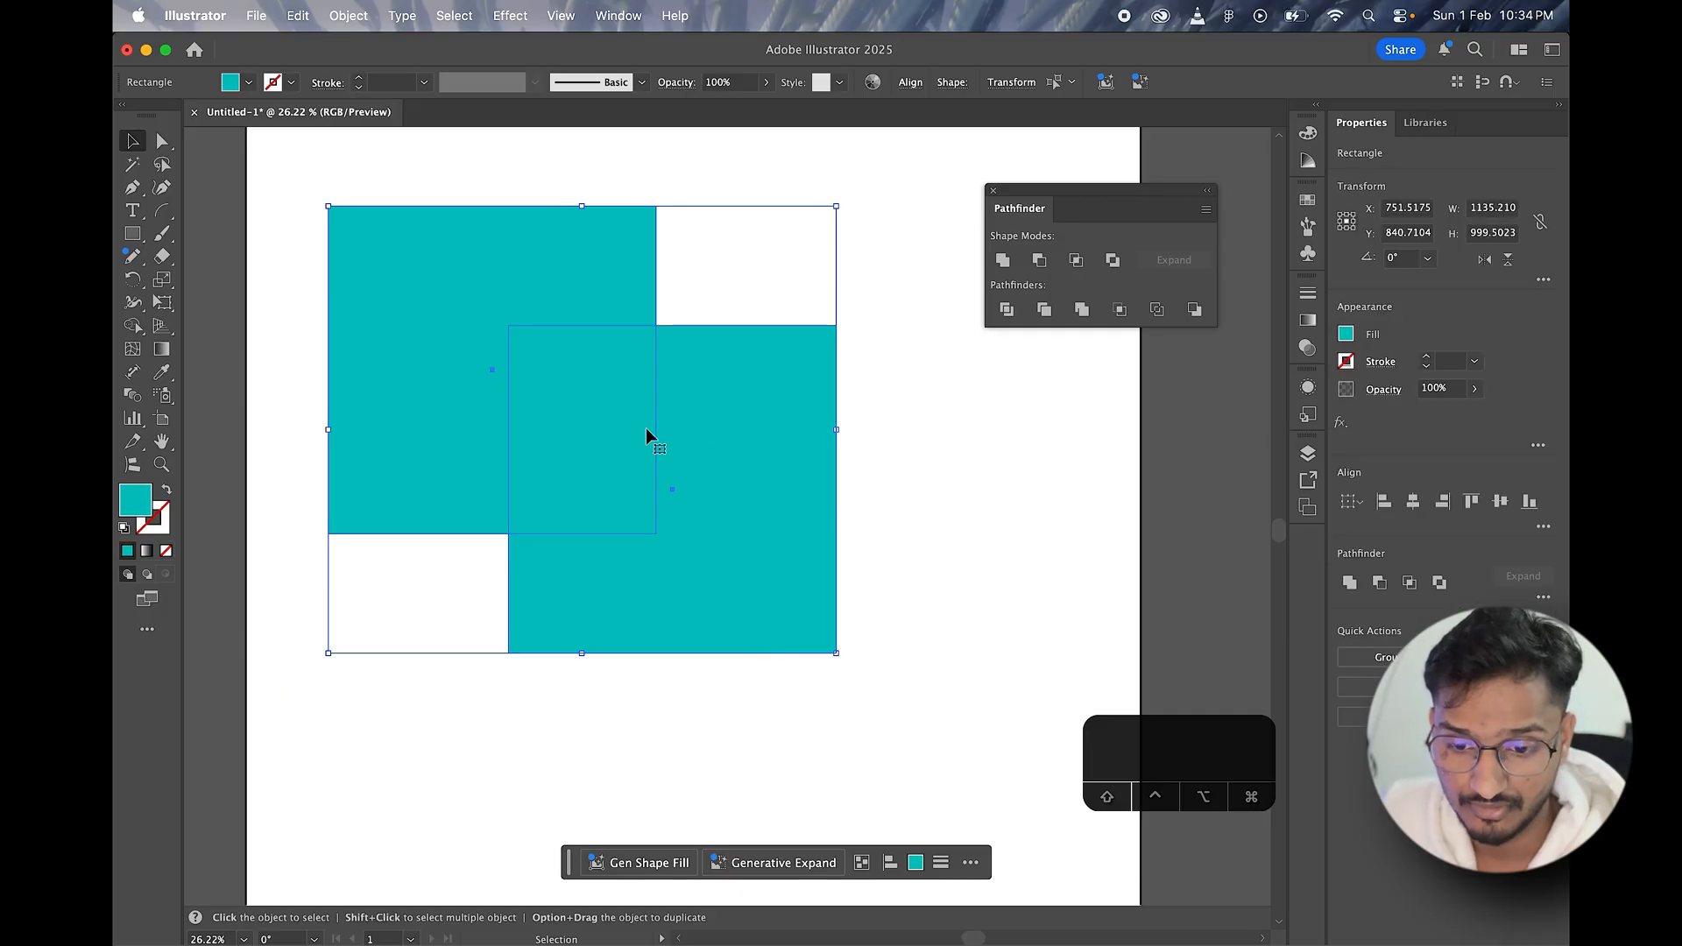
drag(583, 428, 661, 488)
click(687, 226)
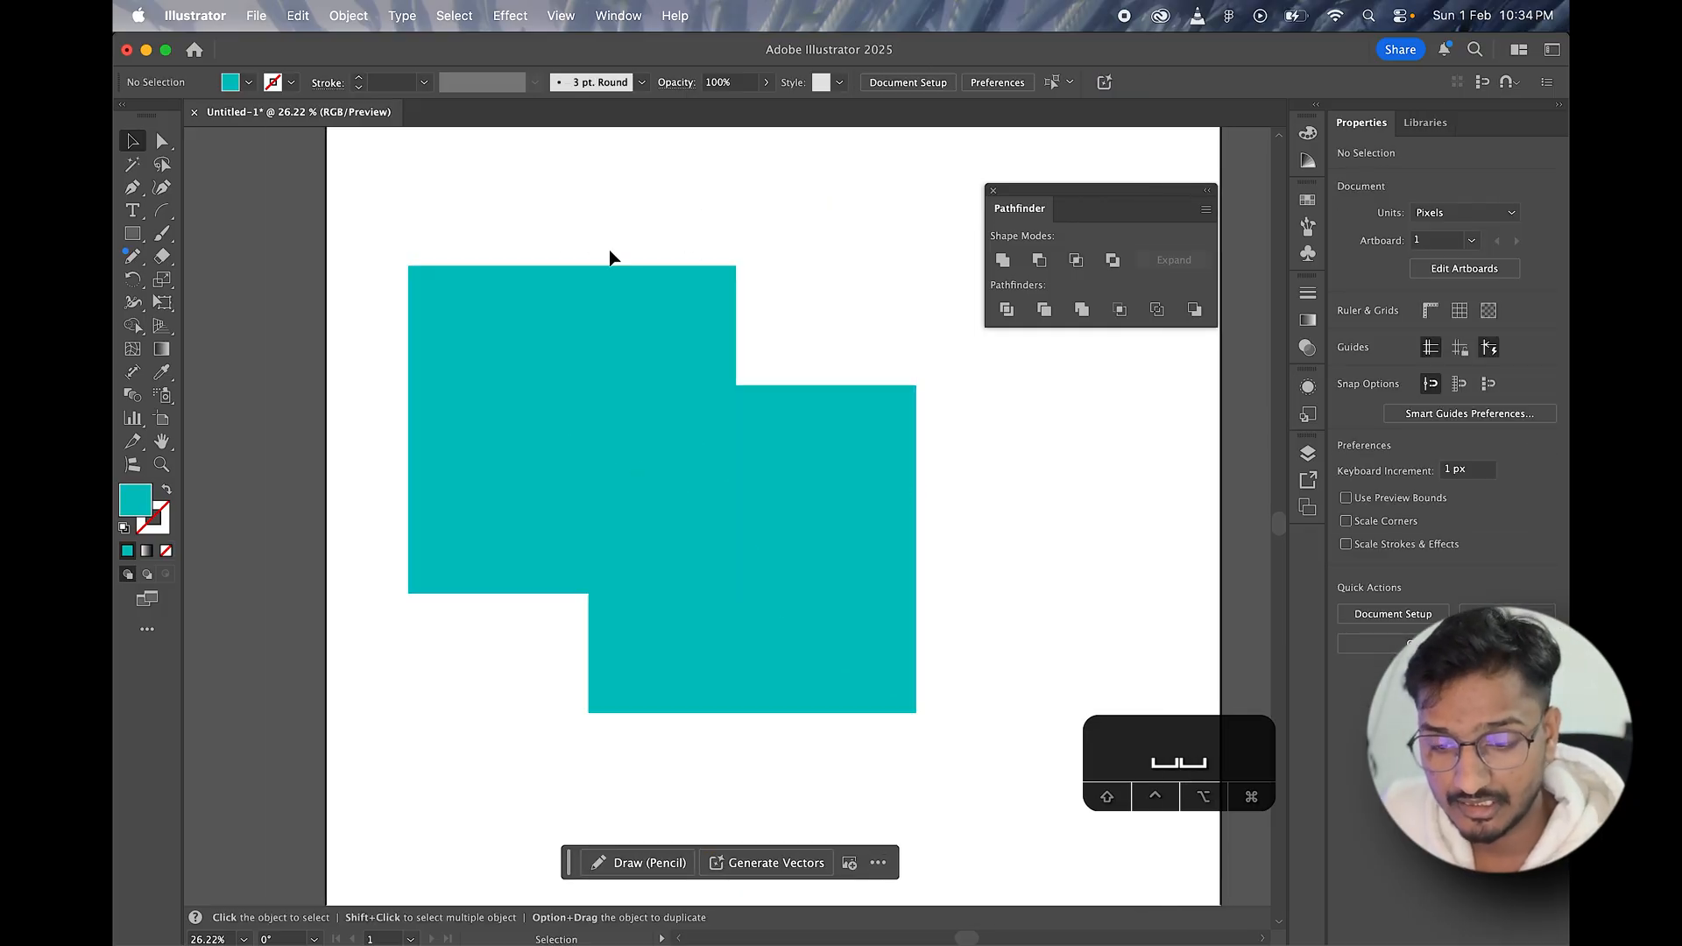
drag(608, 251, 895, 613)
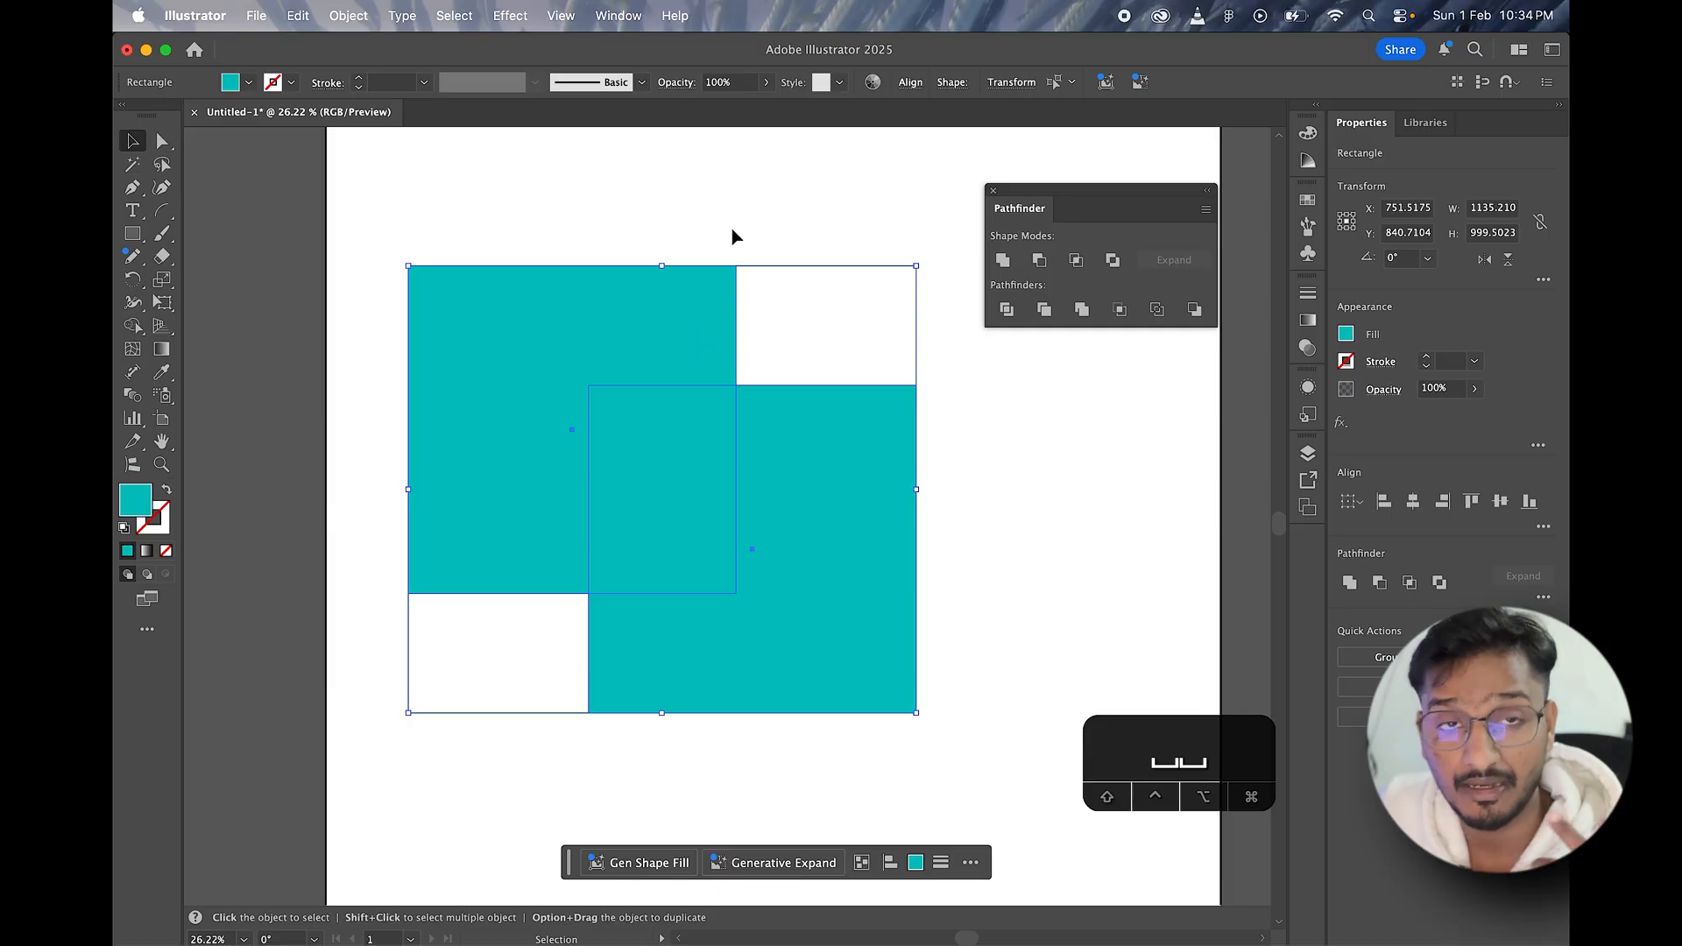
drag(578, 215, 850, 563)
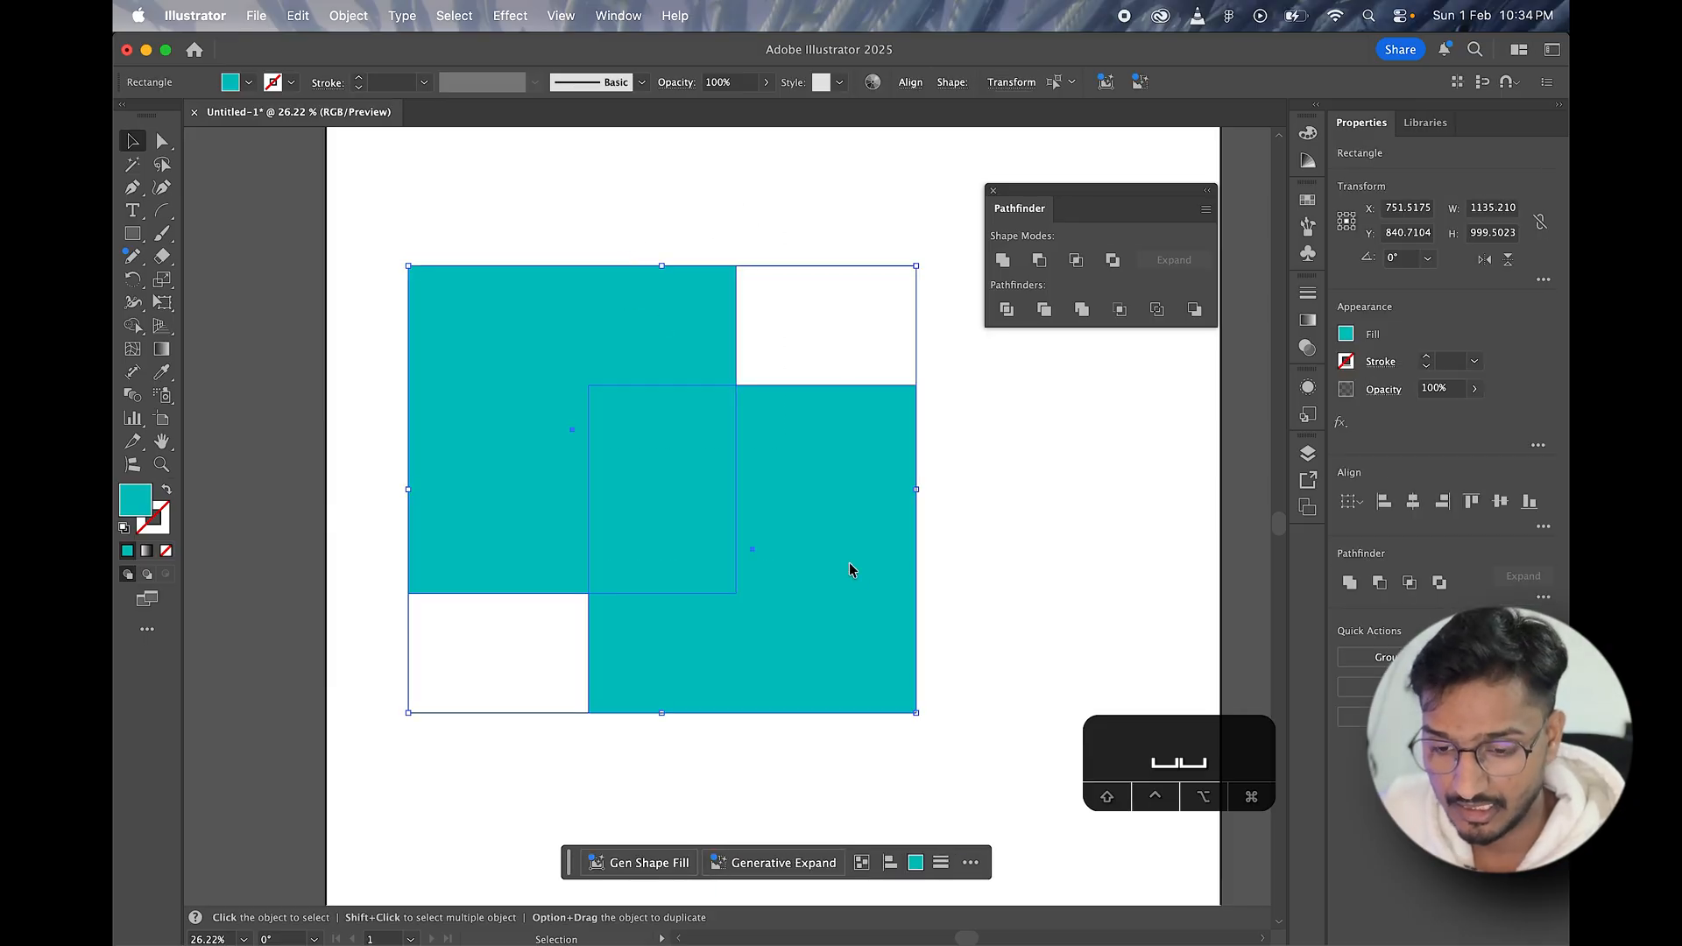
click(1006, 309)
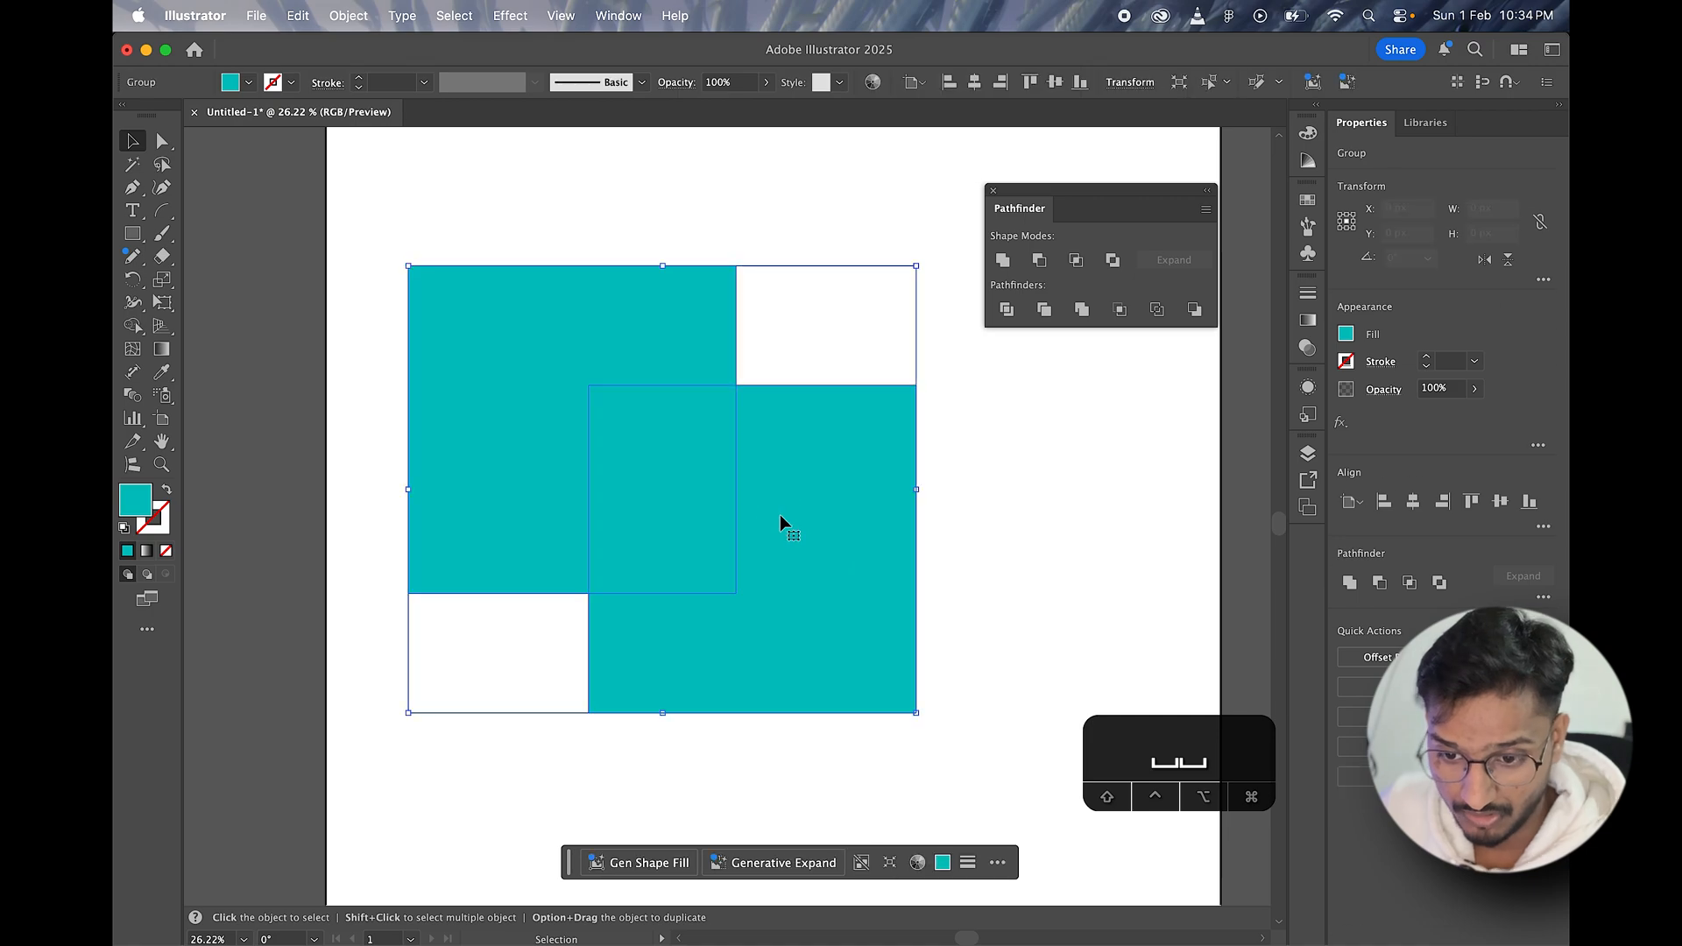
drag(789, 559, 818, 511)
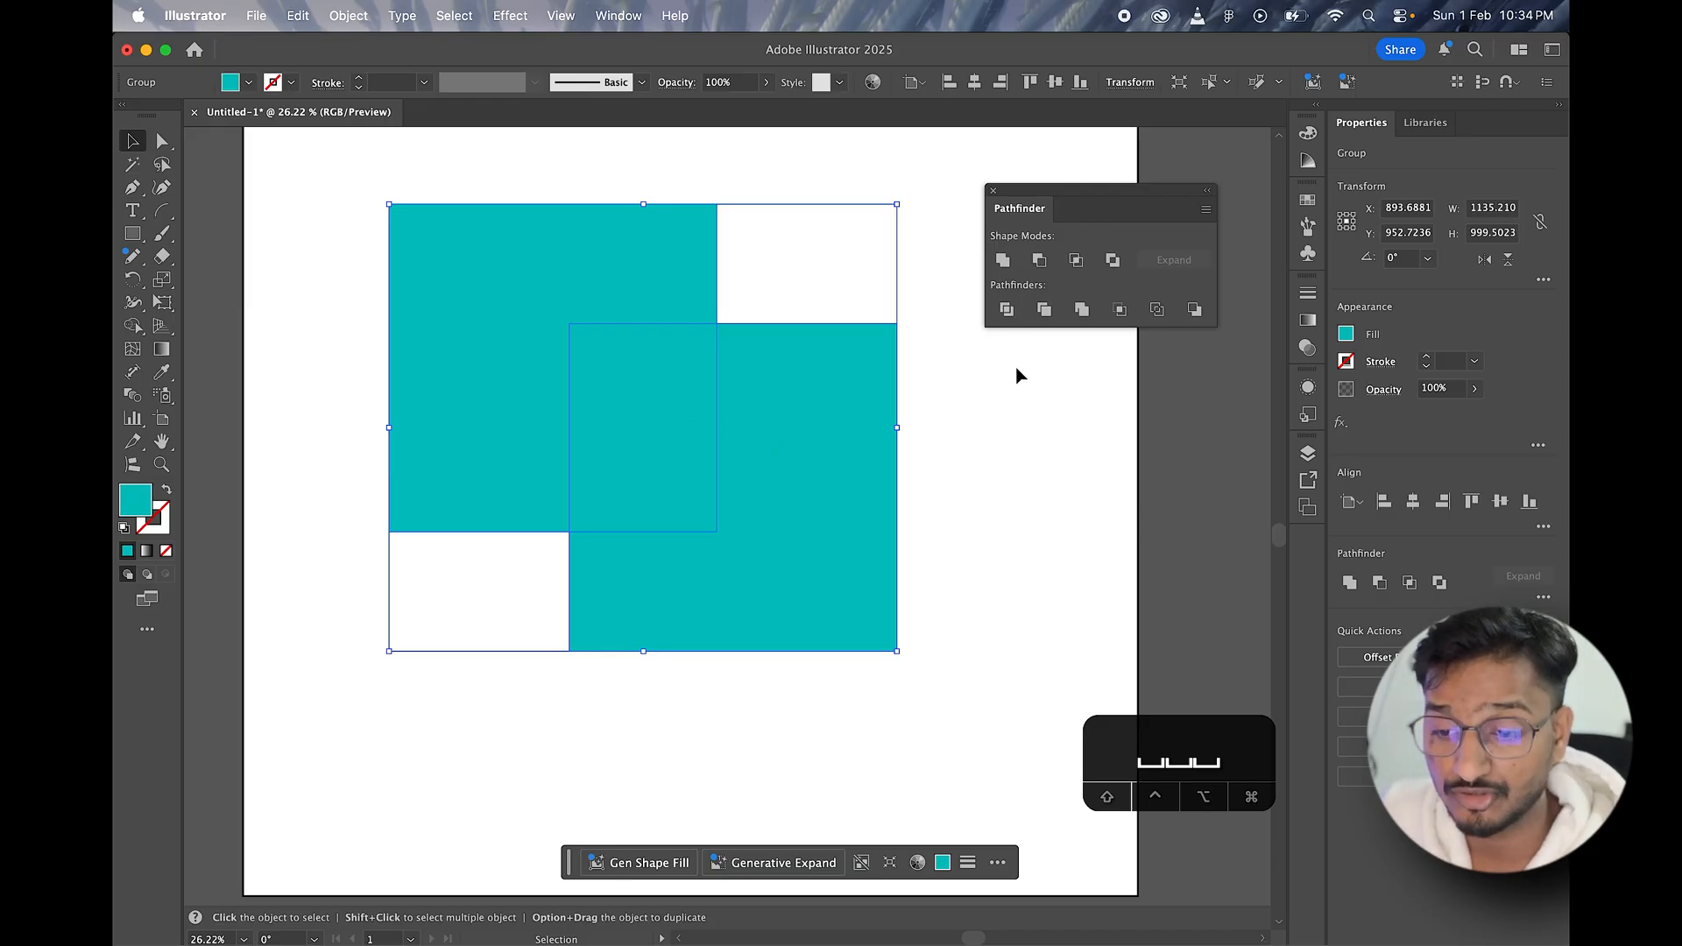
Step: Ungroup the divided squares and try moving the lower-right L-shaped piece
right_click(801, 422)
click(869, 577)
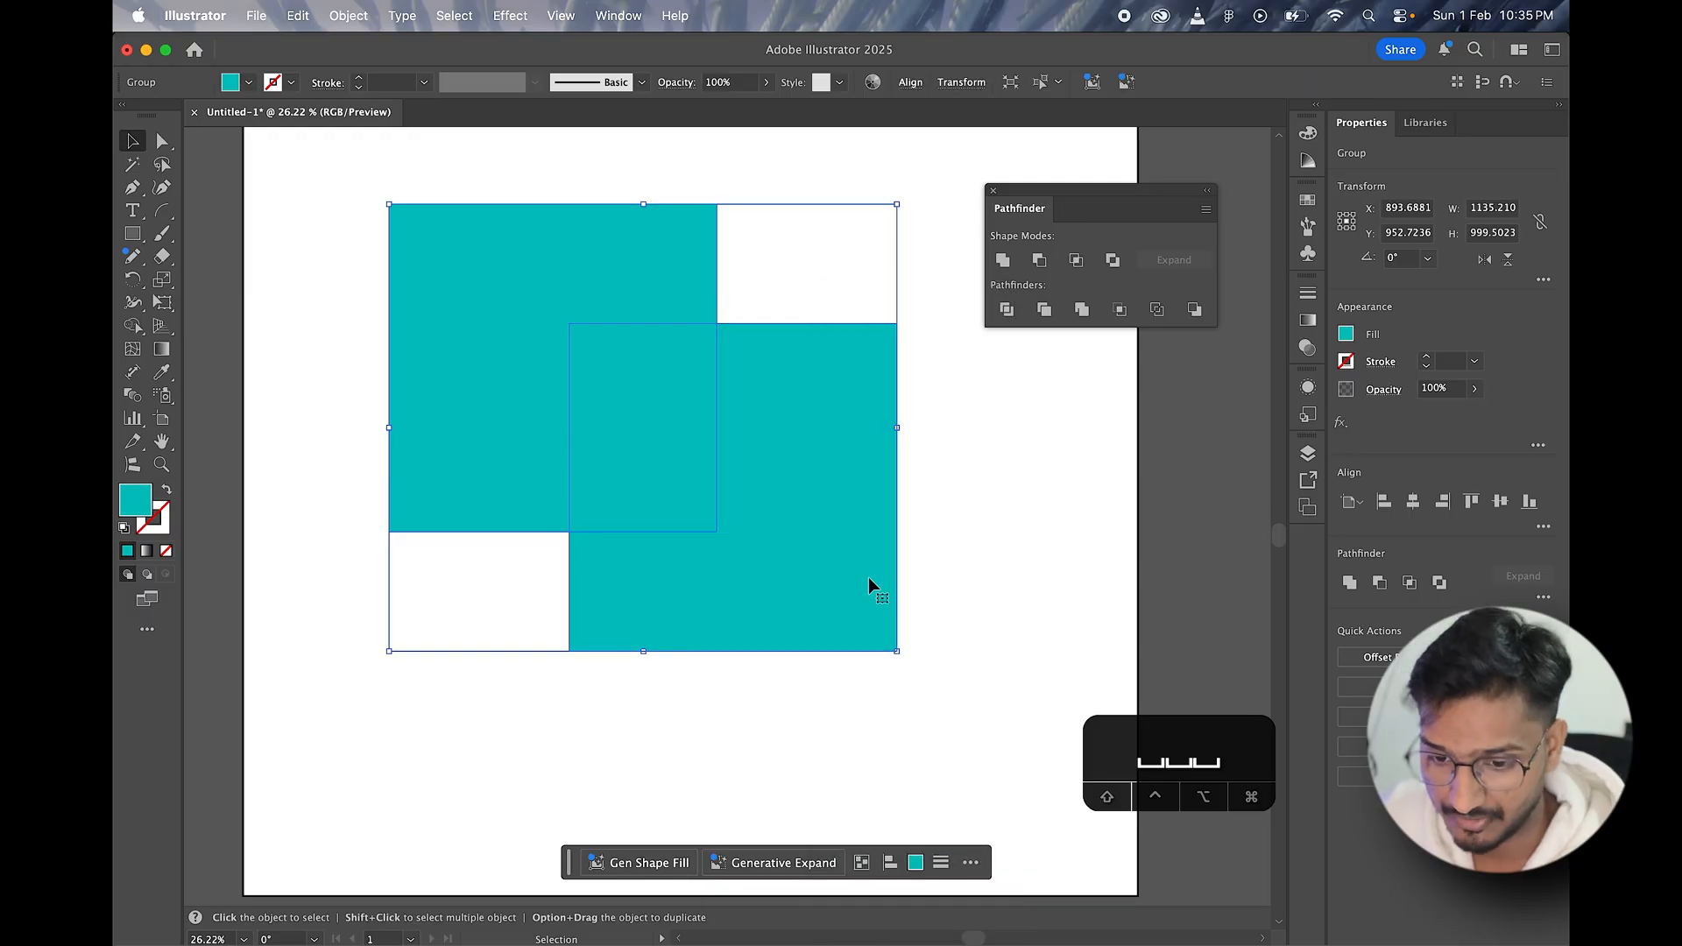
click(938, 544)
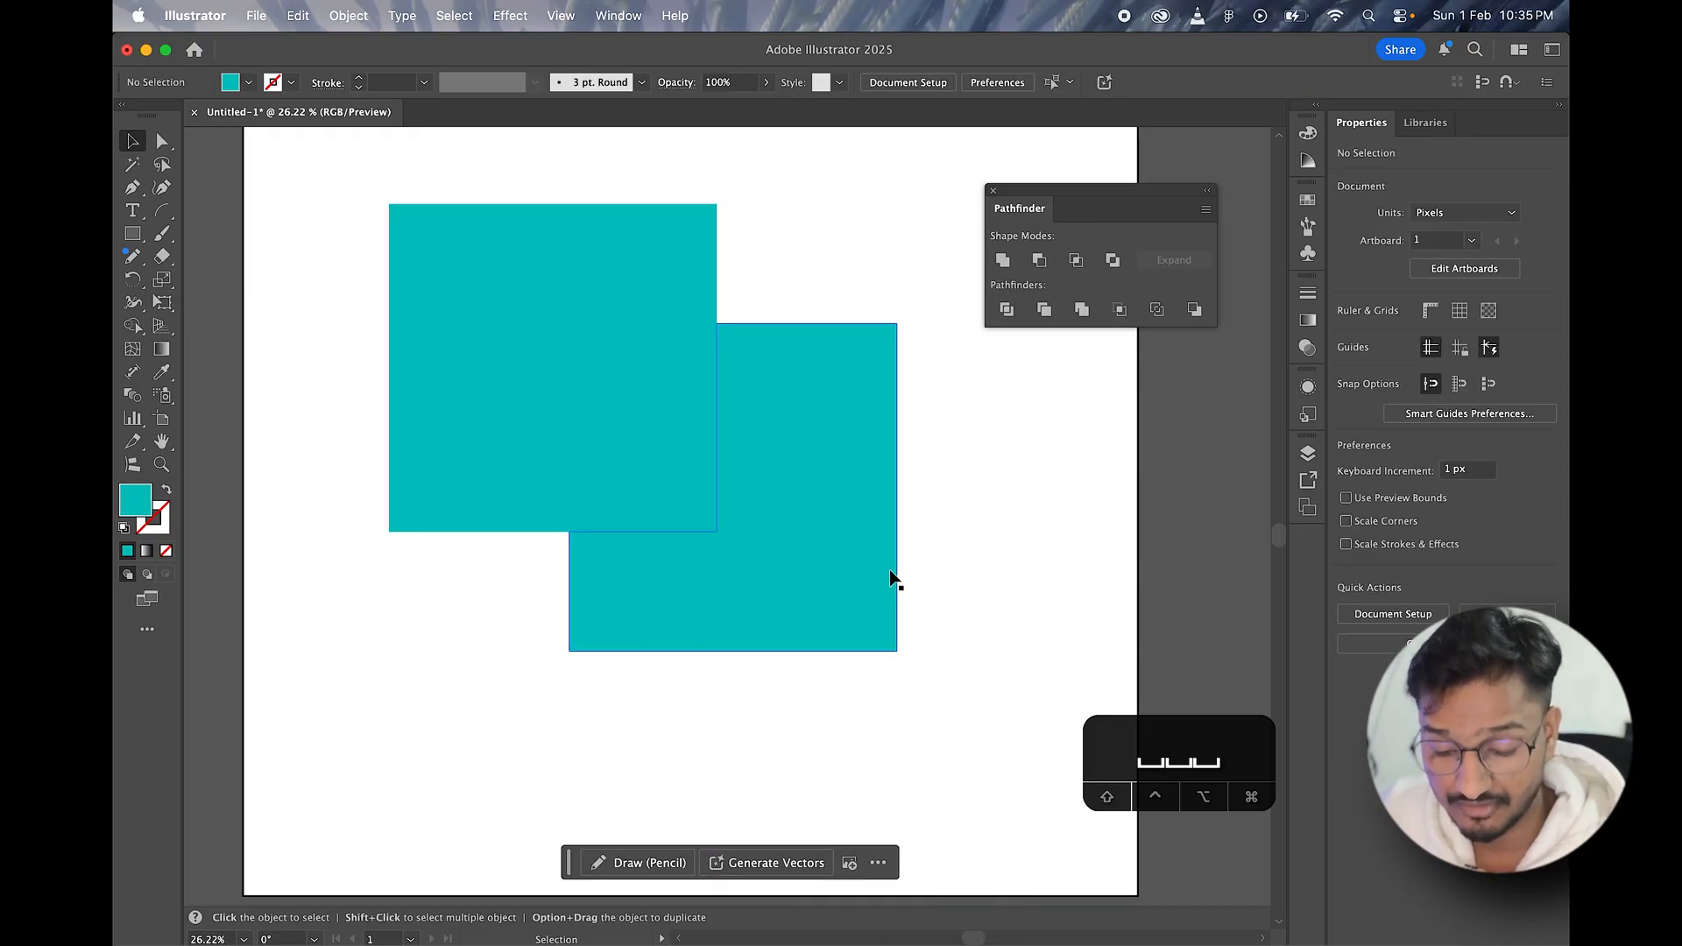
click(830, 495)
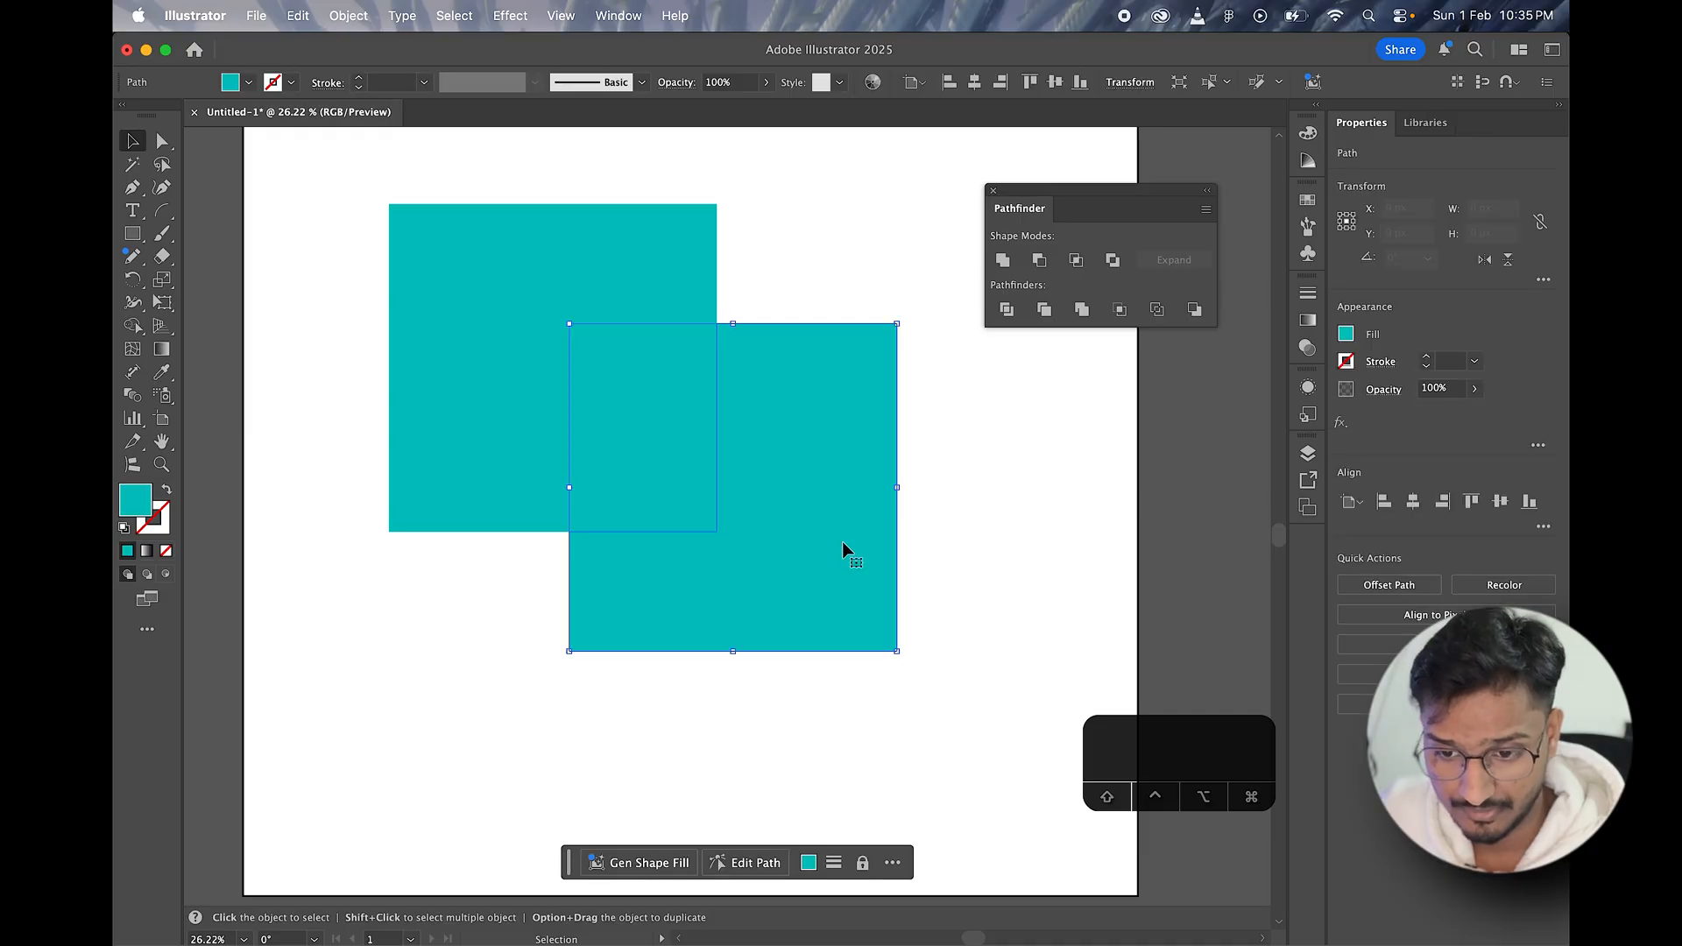
drag(808, 496, 839, 580)
key(super+z)
key(v)
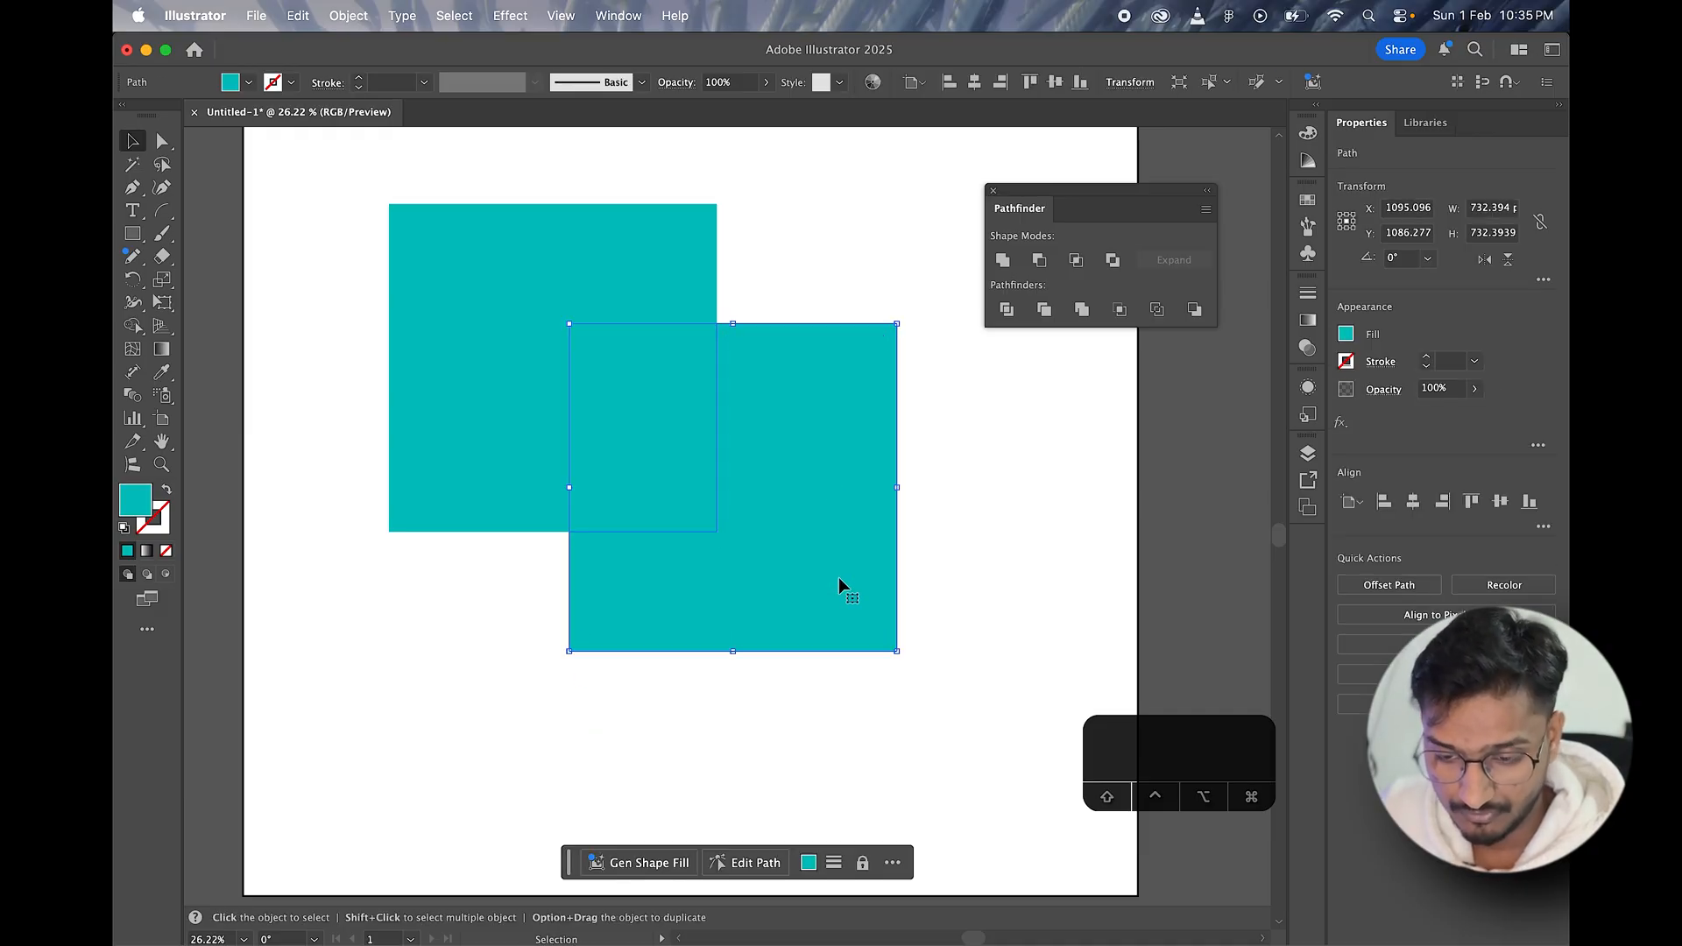
Step: Pull the lower-right L-shaped piece and the middle rectangle away from the upper-left L-shaped piece so all three stand apart
drag(810, 454, 936, 604)
drag(674, 445, 767, 487)
click(522, 323)
key(space)
drag(560, 330, 523, 351)
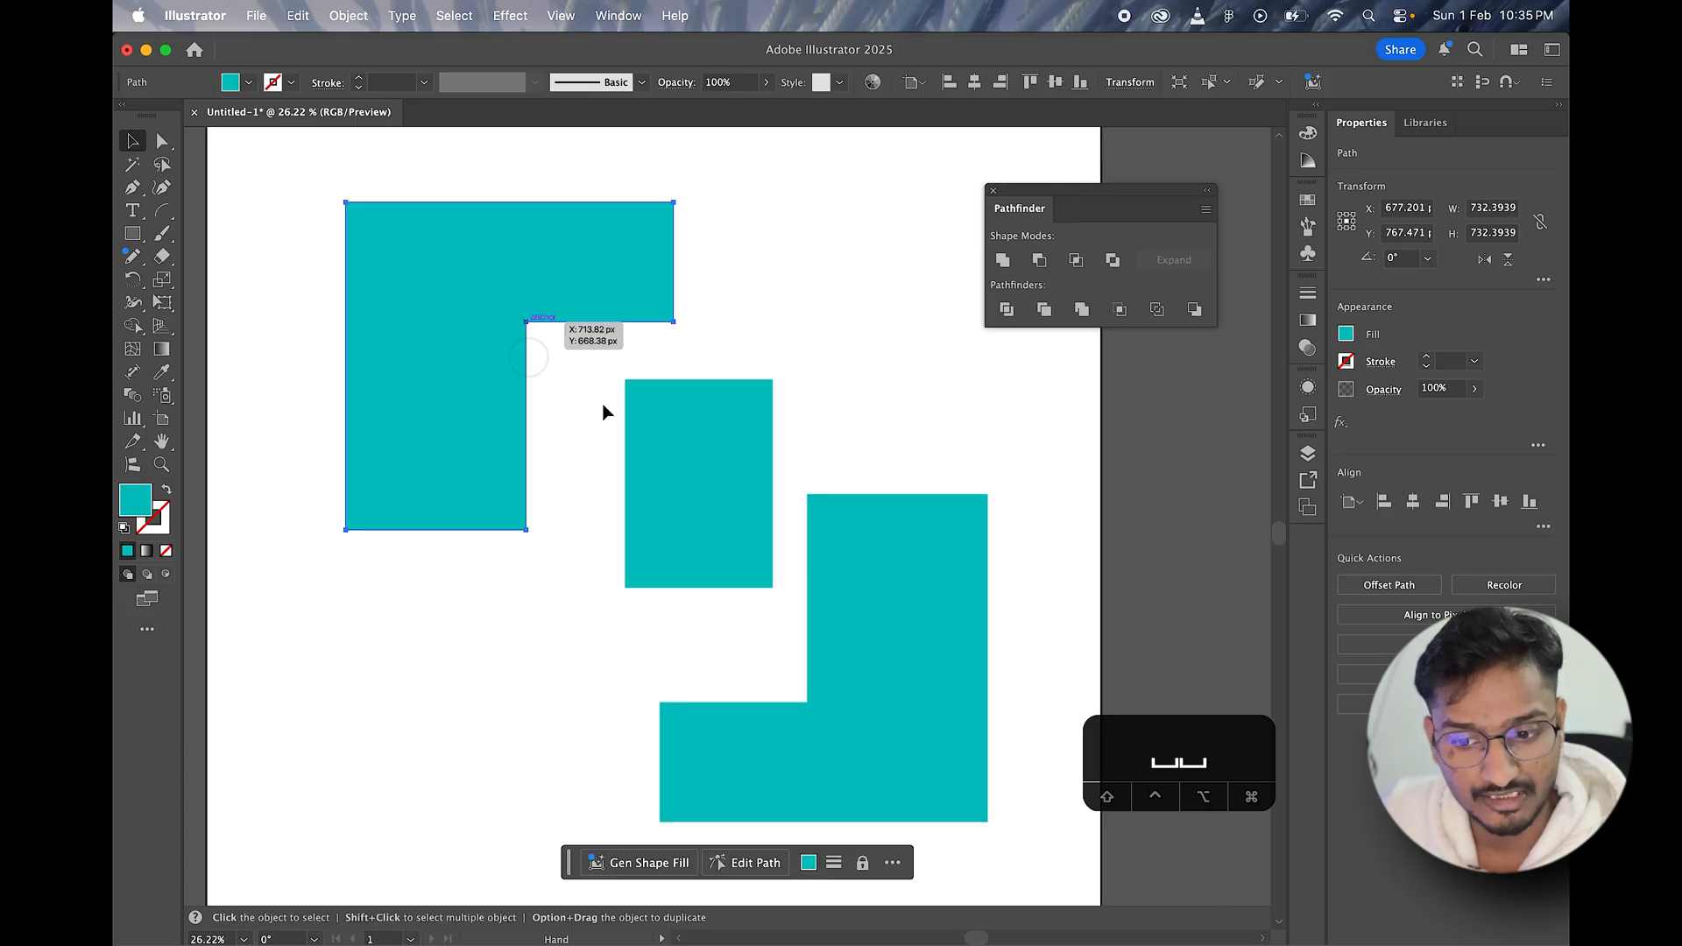
drag(700, 470, 679, 481)
click(855, 450)
key(space)
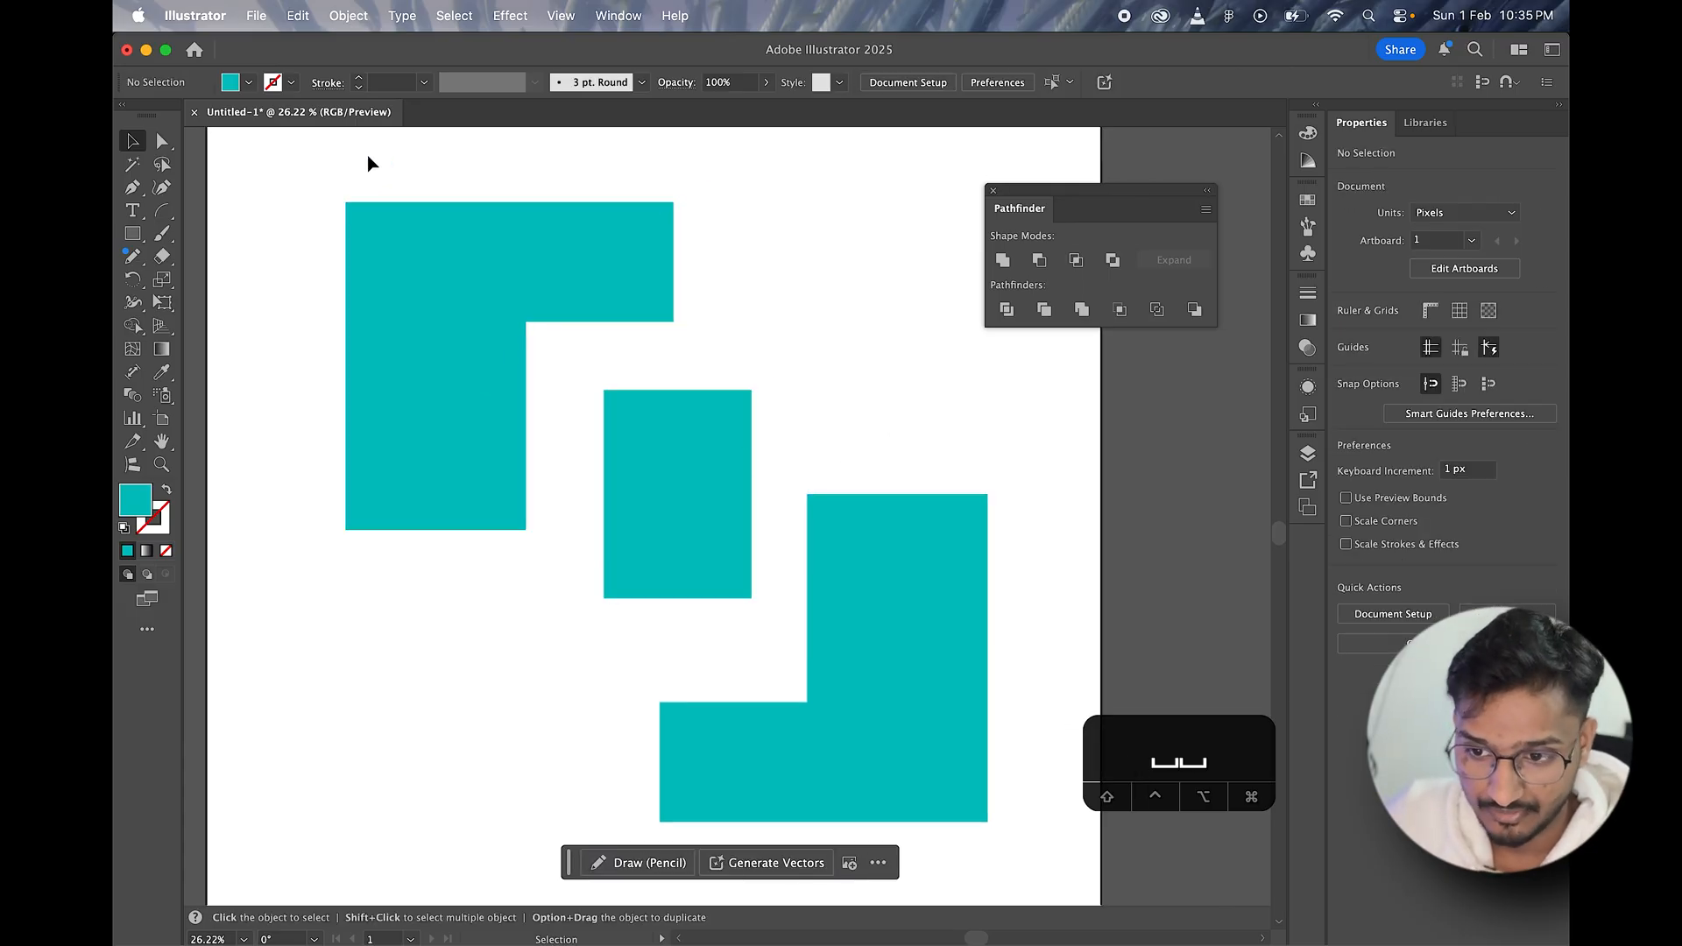
Step: Undo the piece moves, the ungrouping and the Divide to restore the two whole overlapping squares
drag(364, 158, 836, 638)
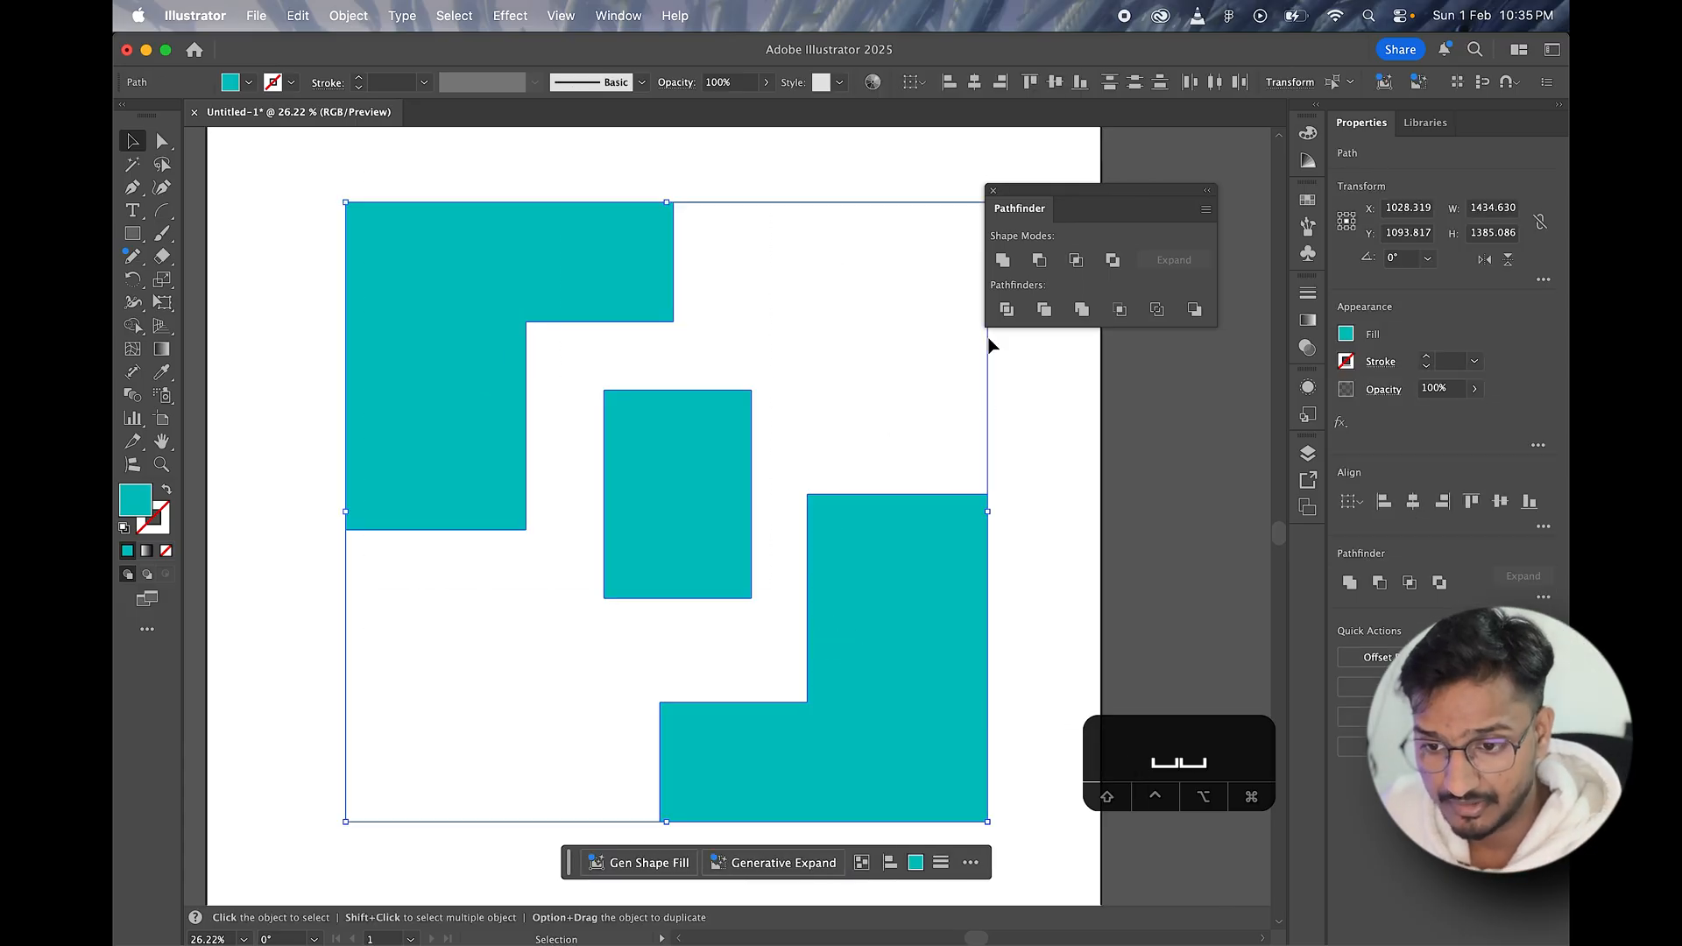
key(BackSpace)
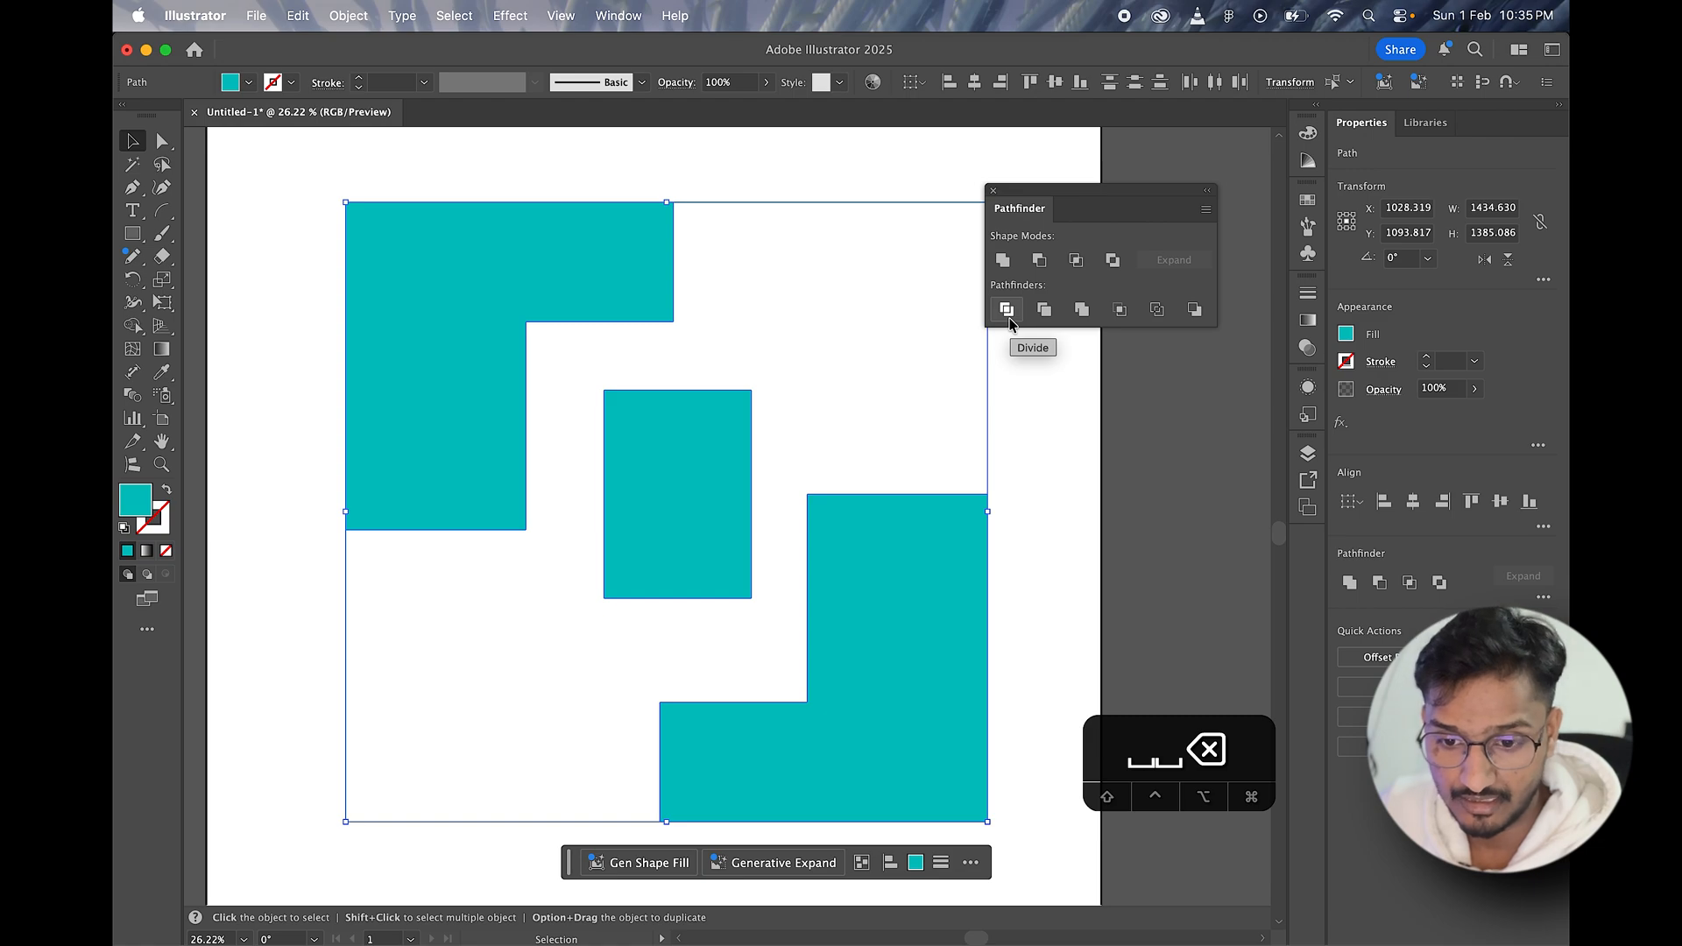
key(super+z)
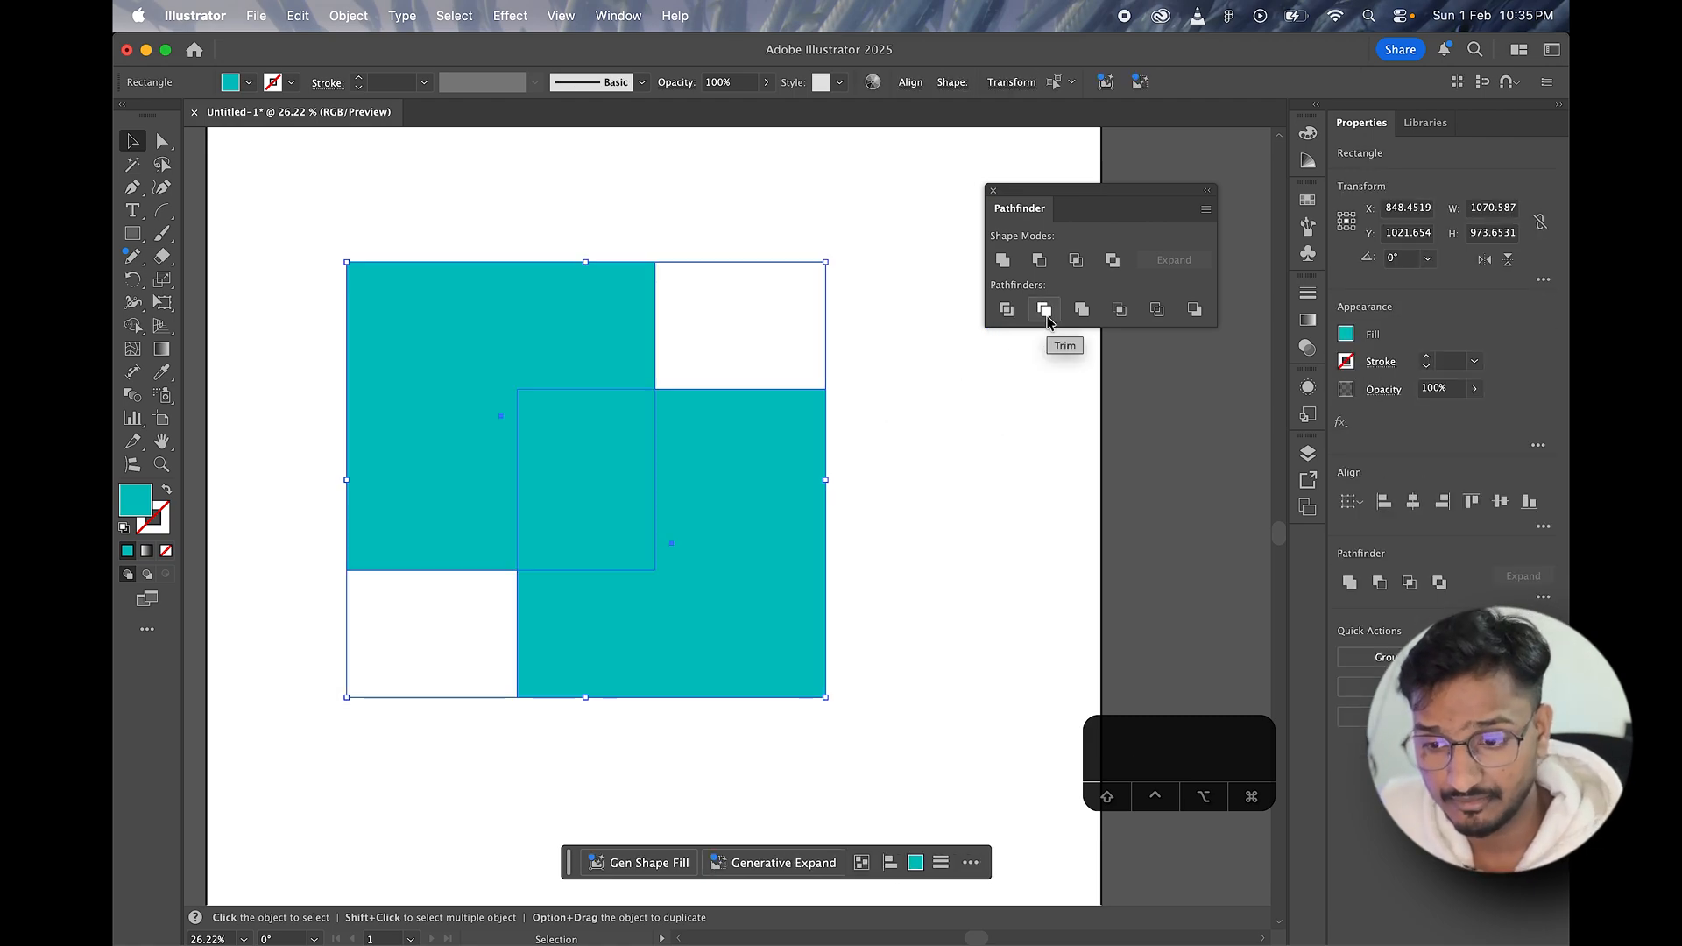
Step: Select both overlapping teal squares and apply the Trim pathfinder to them
click(571, 201)
drag(474, 197, 764, 620)
drag(519, 212, 813, 666)
click(1044, 309)
click(876, 519)
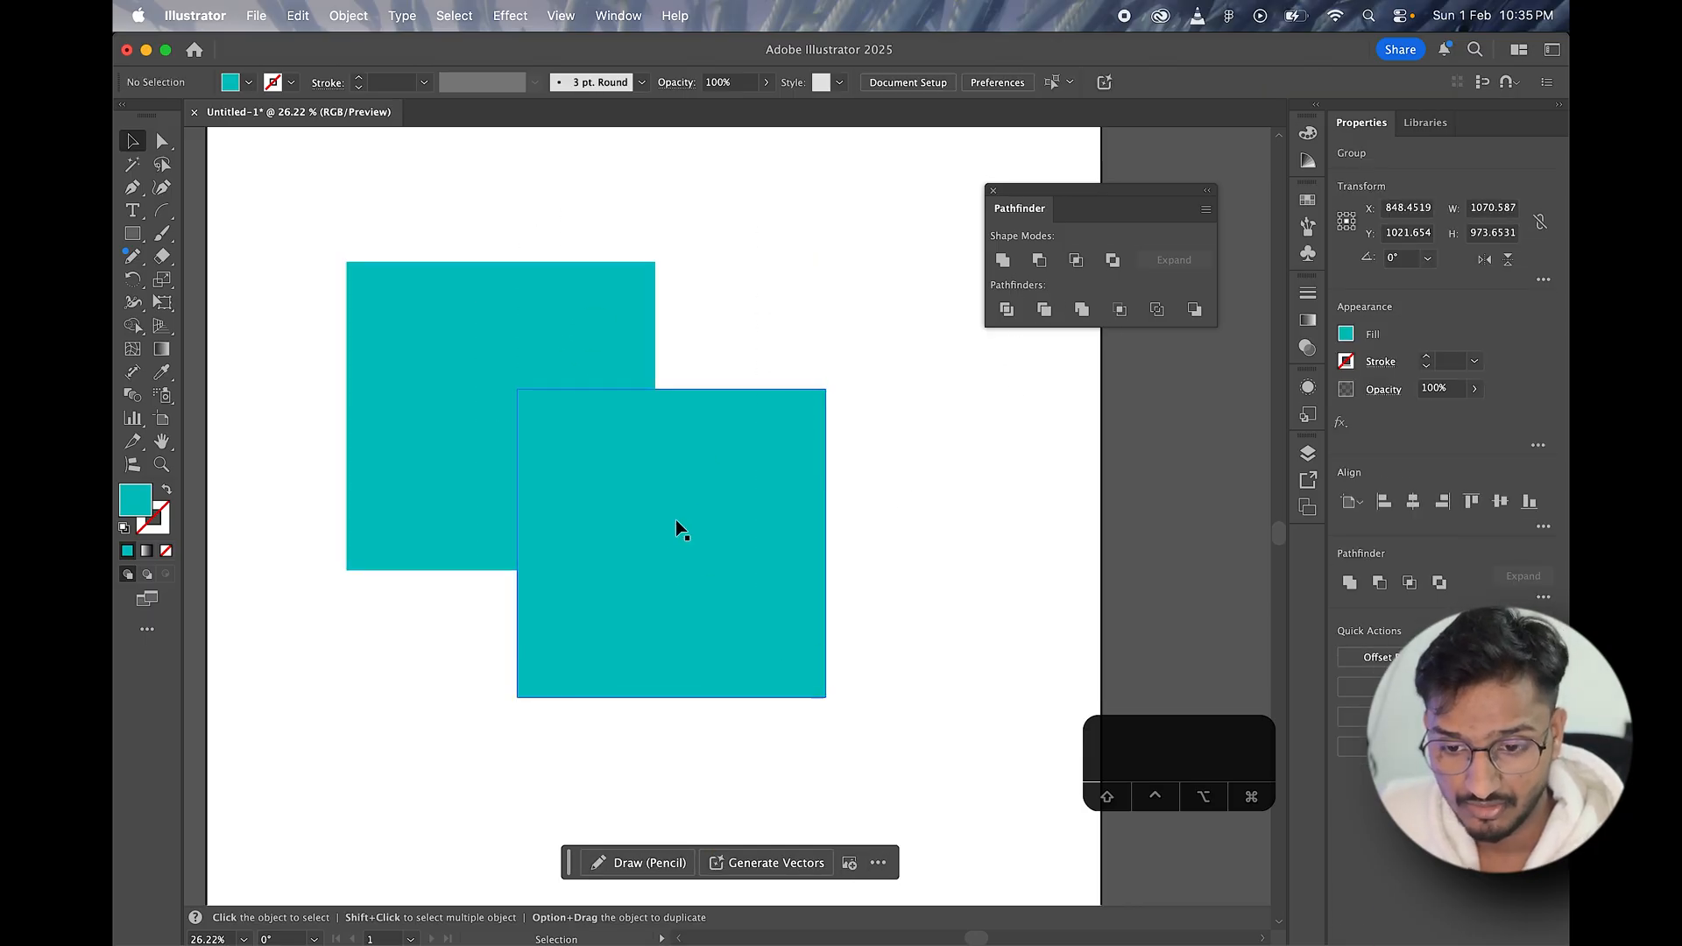
click(643, 481)
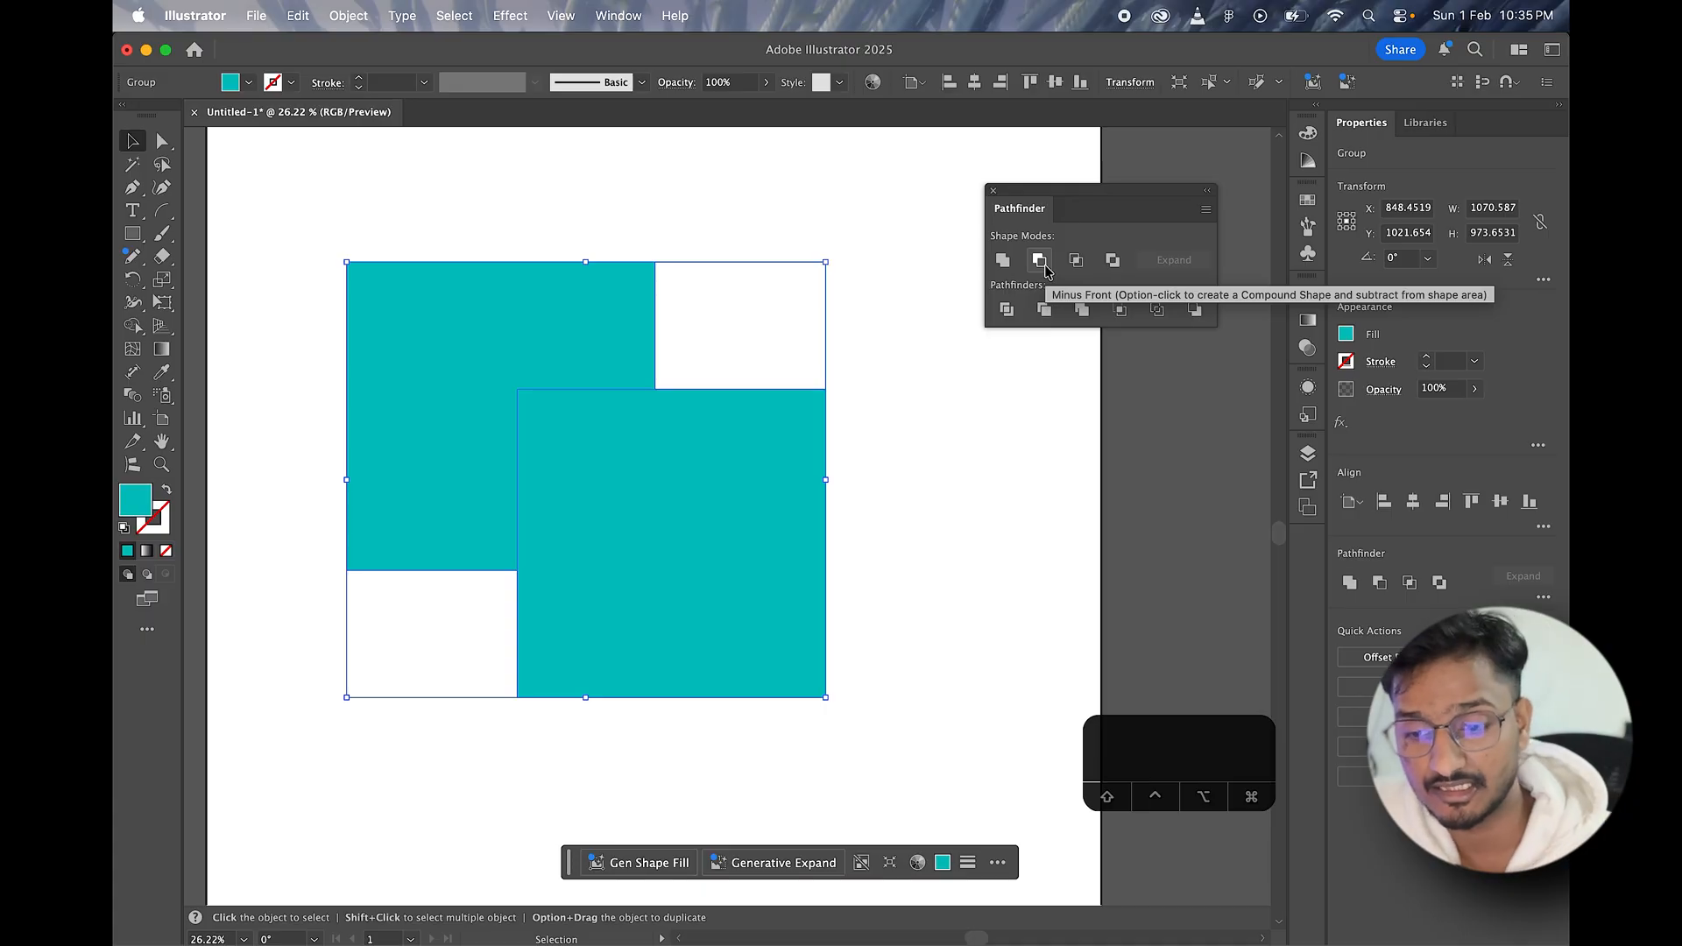
Step: Ungroup the trimmed squares and clear the selection
click(928, 470)
click(685, 503)
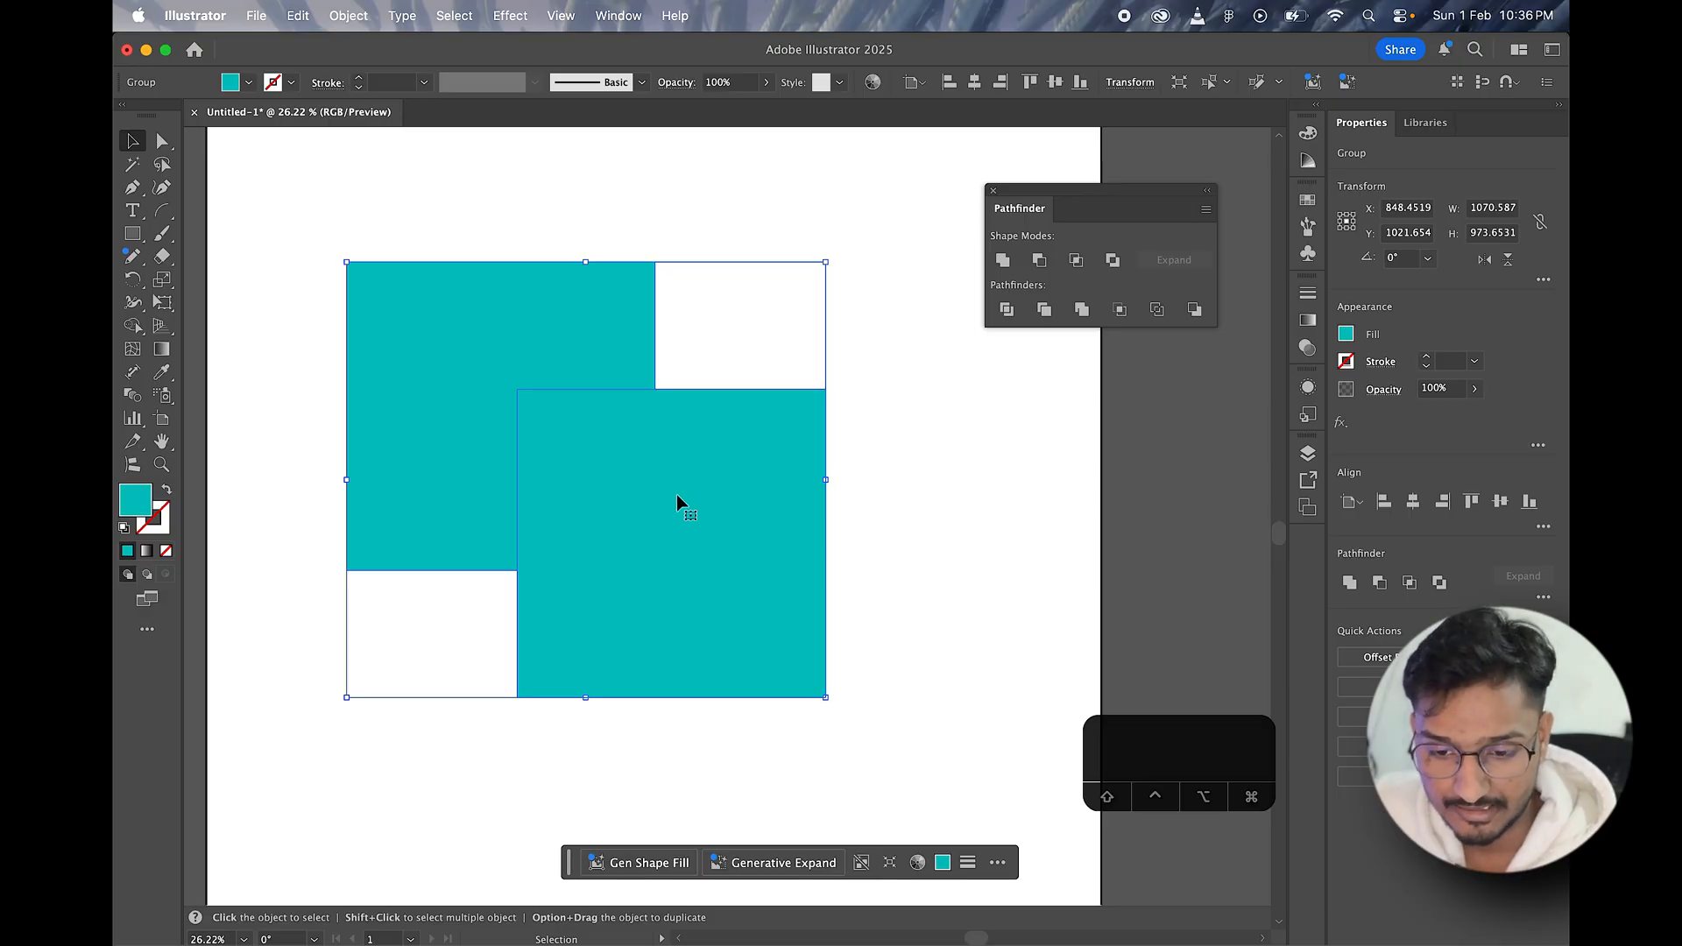
right_click(657, 496)
click(720, 571)
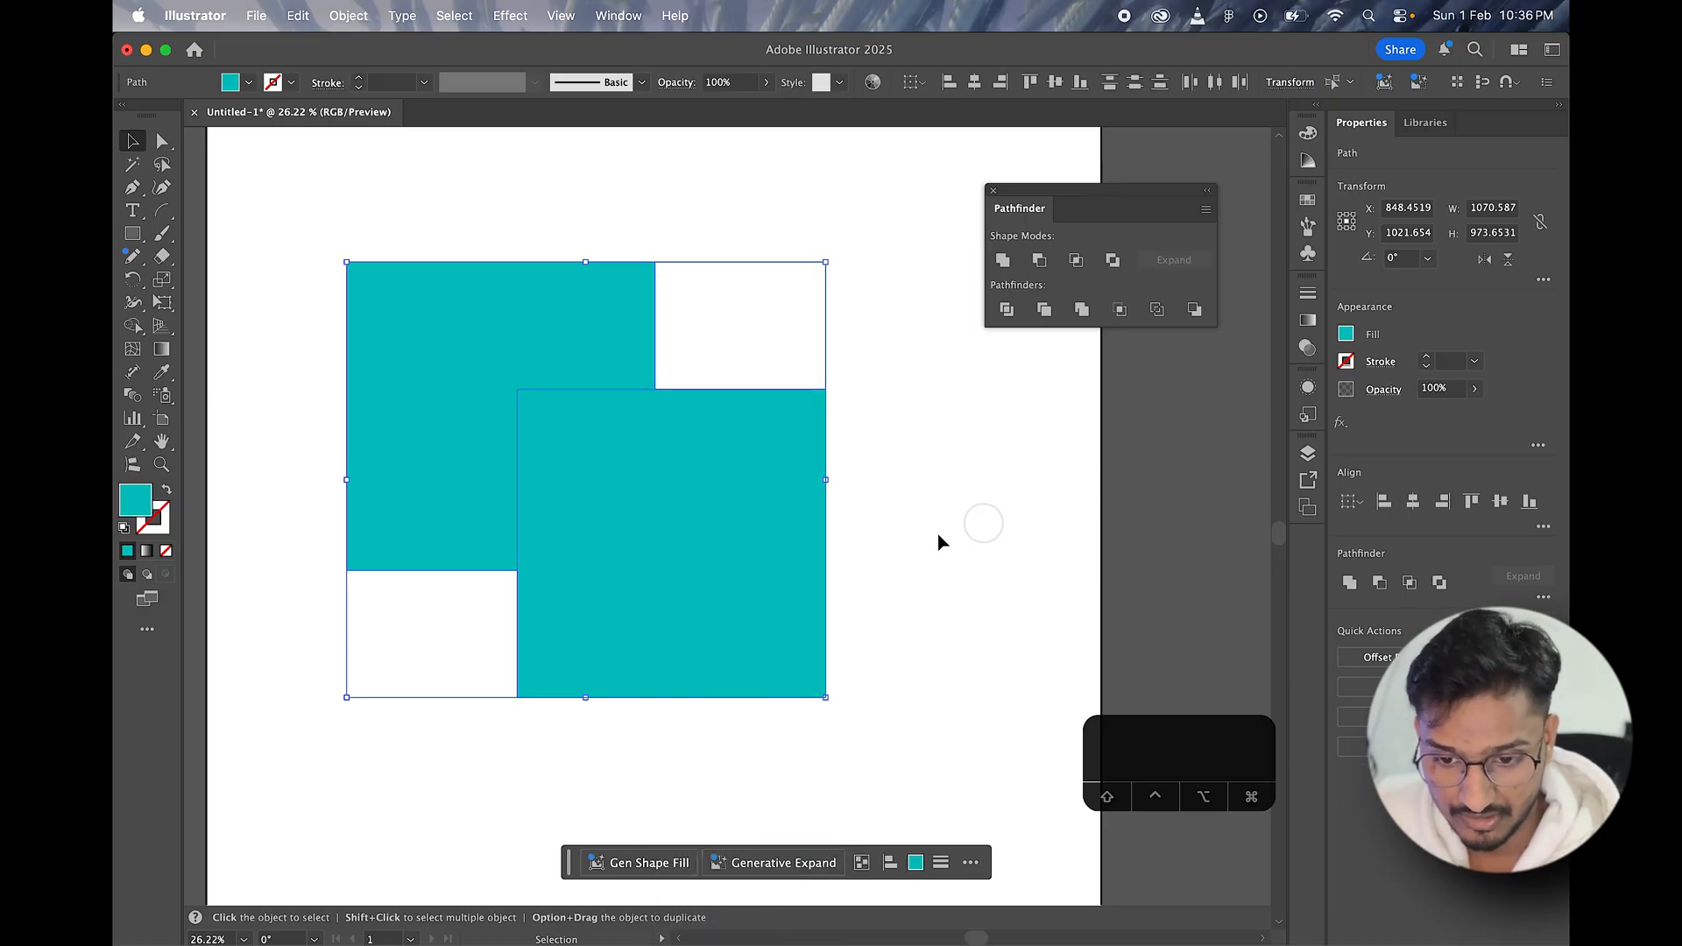
click(1052, 333)
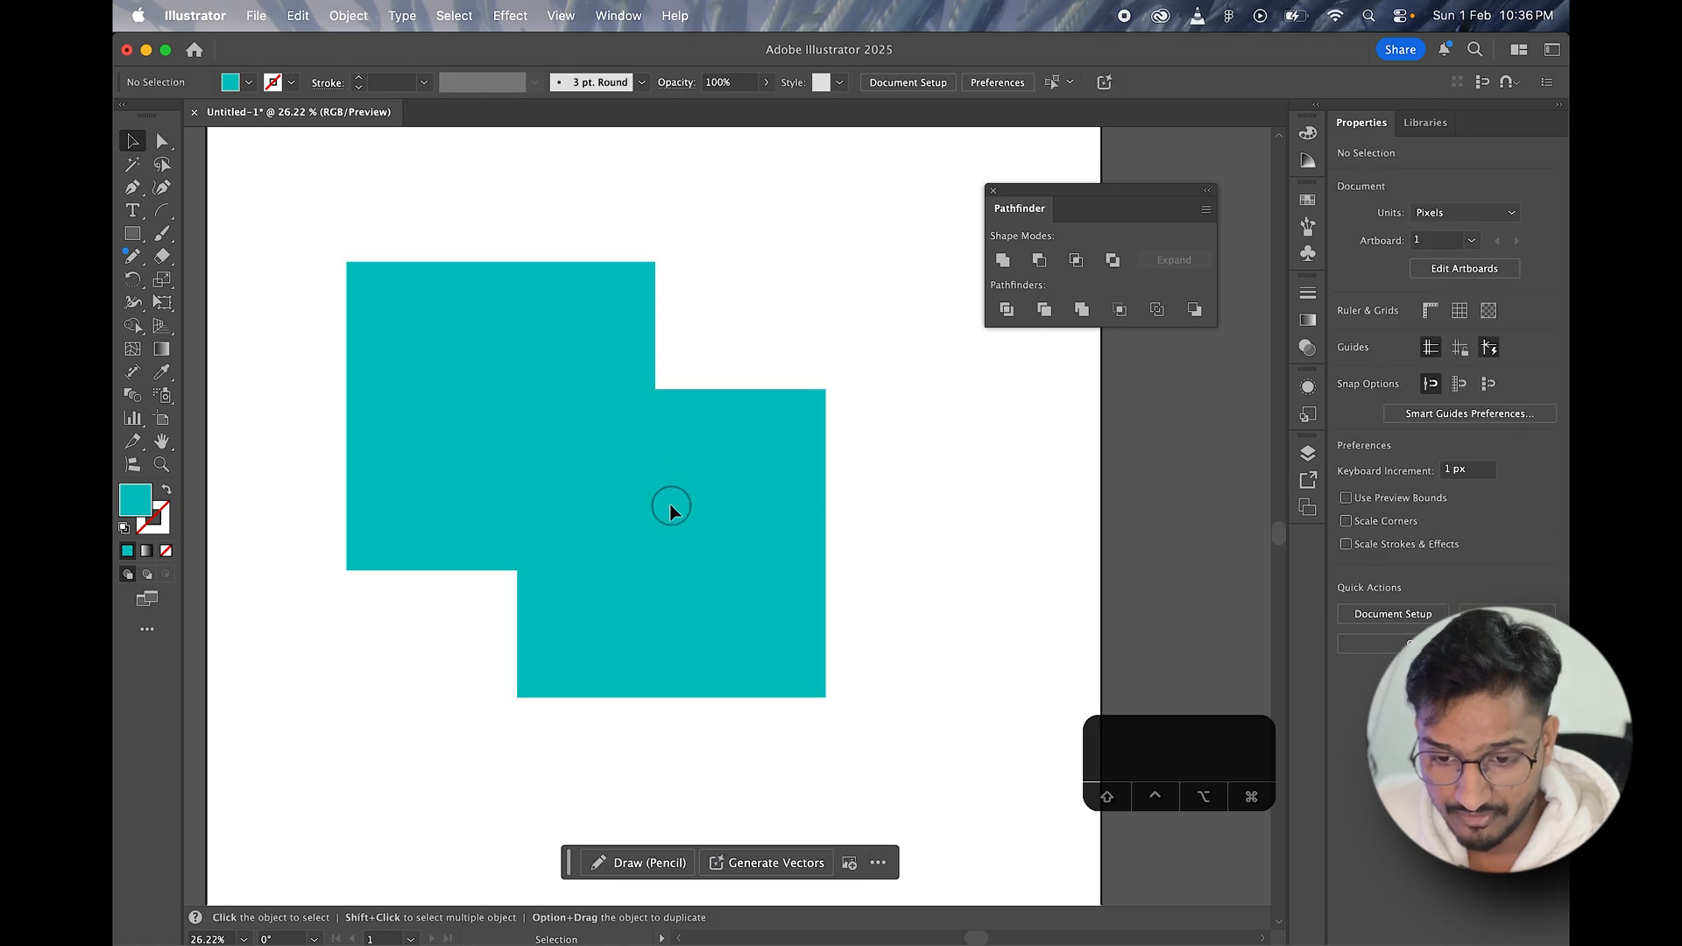
Step: Try moving the trimmed full square and the L-shaped piece apart, and undo back to the grouped Trim result
click(696, 521)
drag(701, 520, 834, 623)
drag(597, 326, 565, 276)
drag(710, 579, 594, 470)
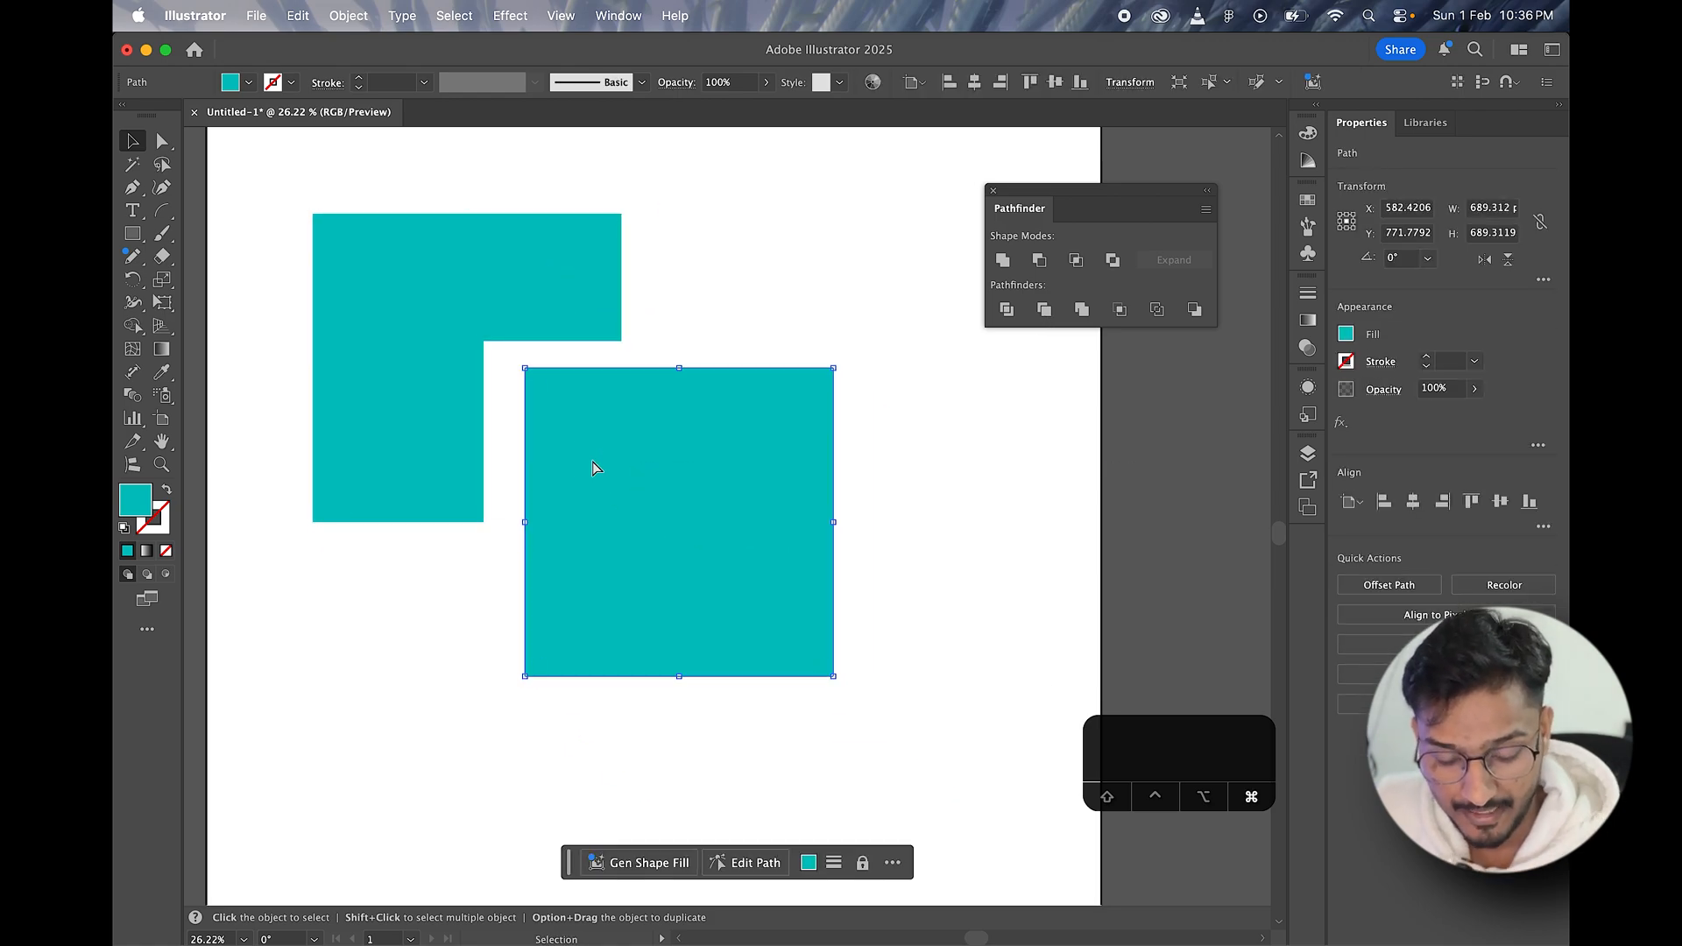
key(super+z)
key(super+z)
key(super+z)
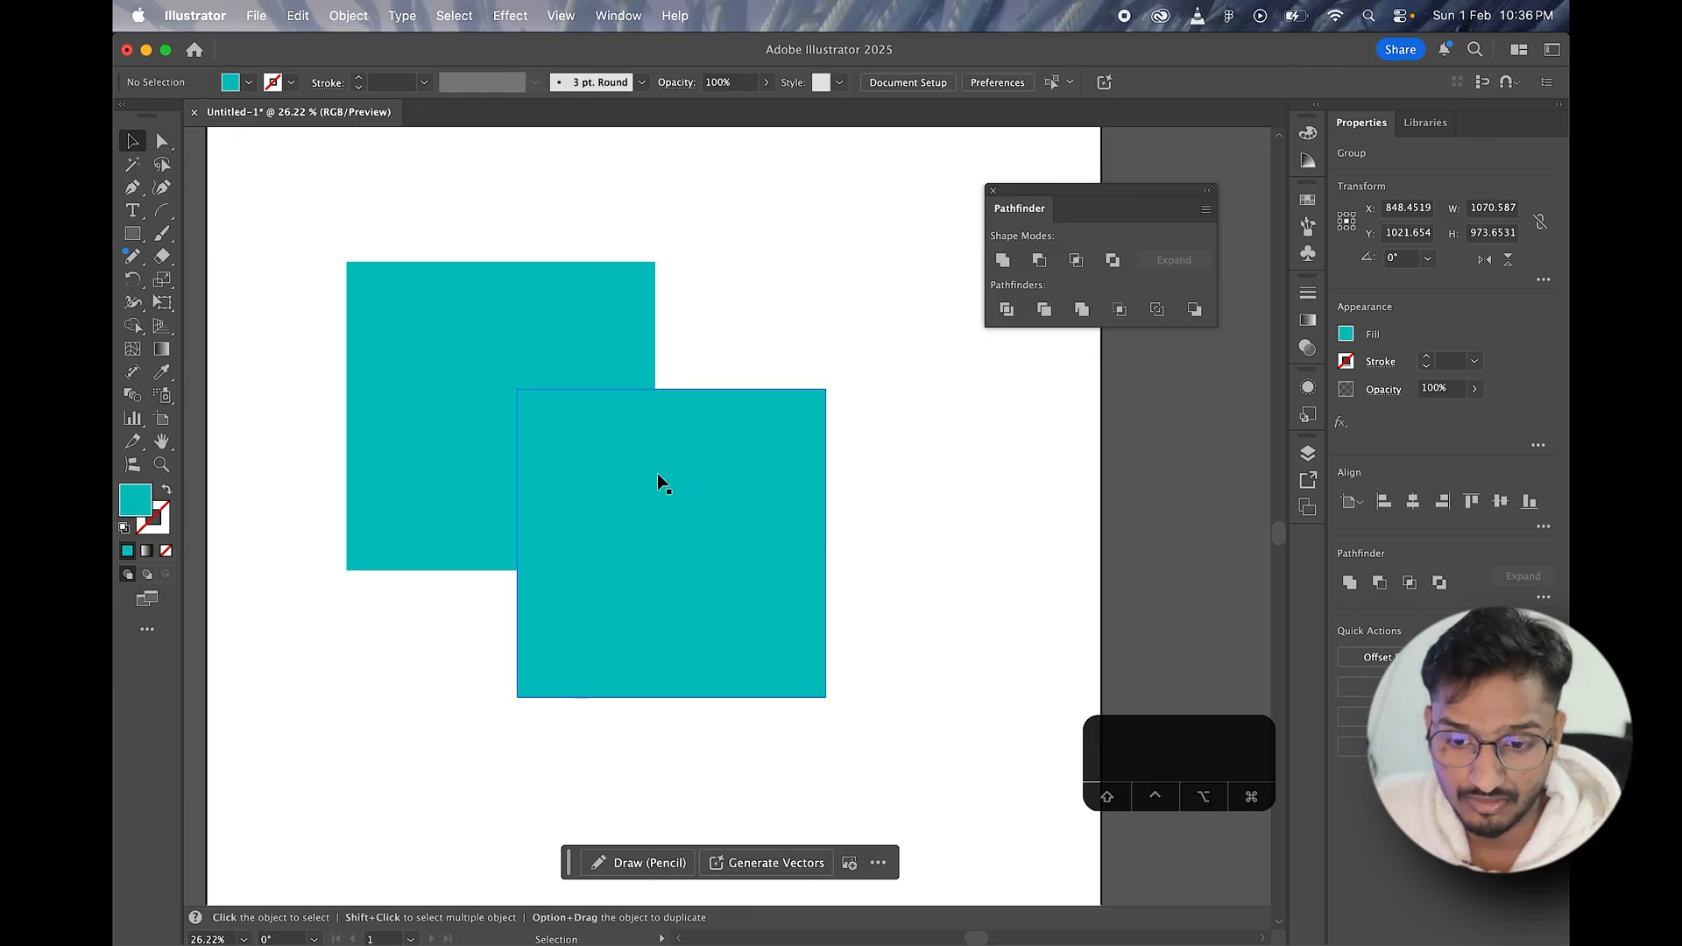
Step: Try sending the trimmed group to the back and choosing a dark teal fill with 27% brightness
click(657, 478)
right_click(657, 477)
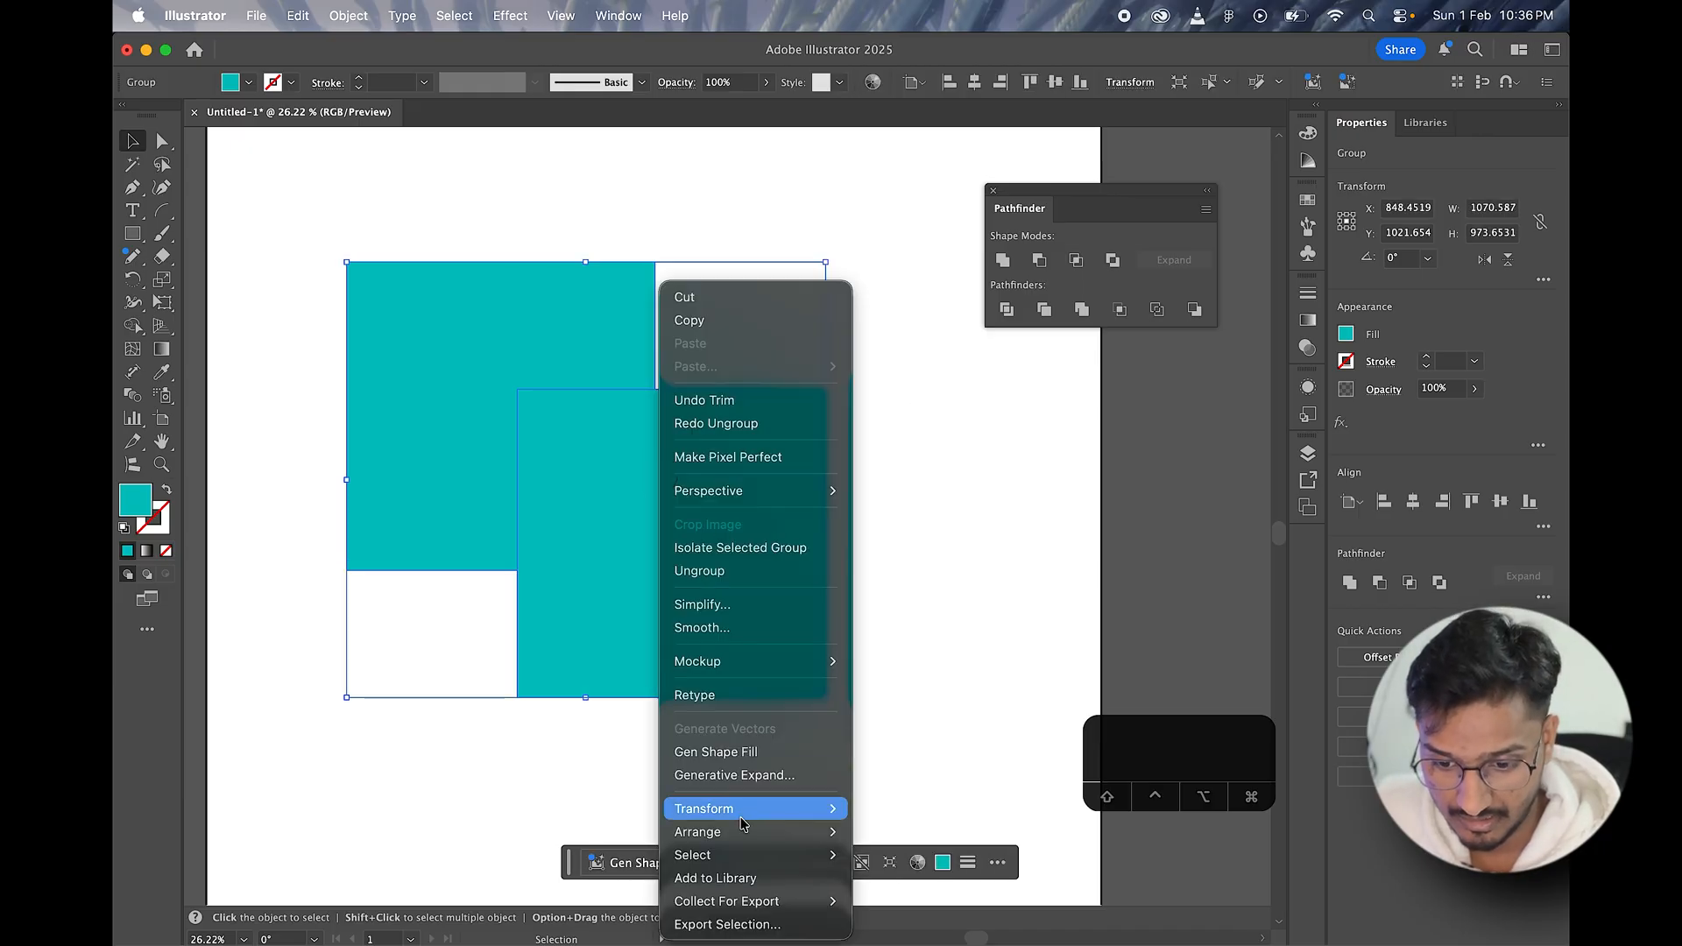
mouse_move(742, 832)
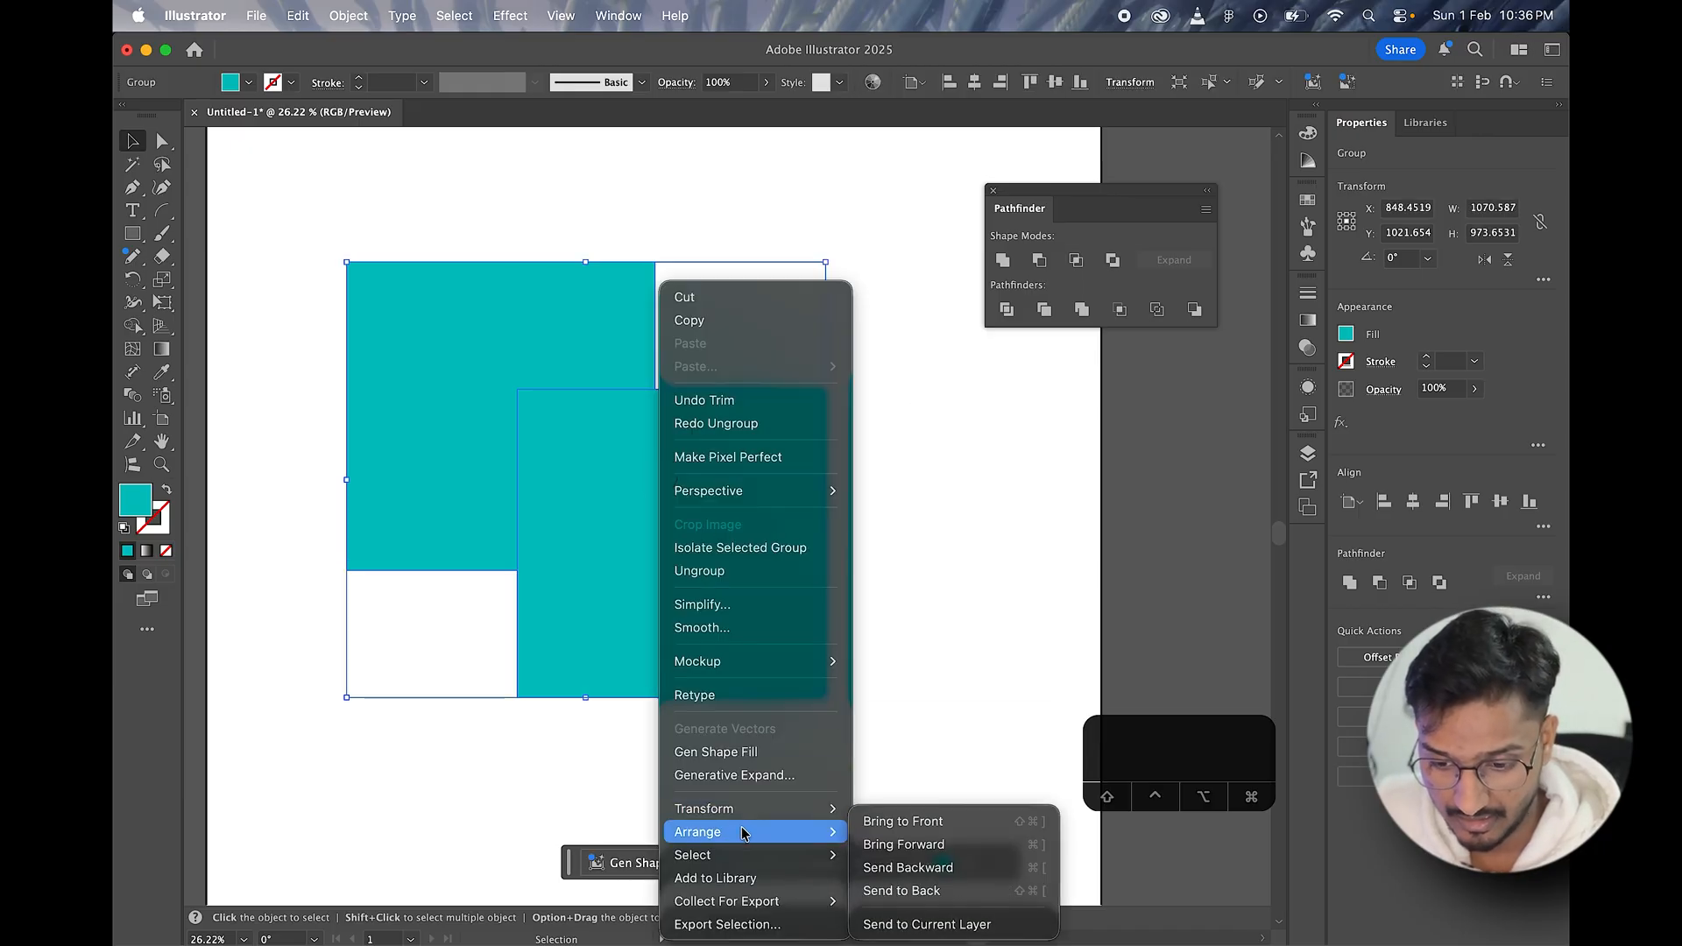
click(890, 892)
double_click(145, 511)
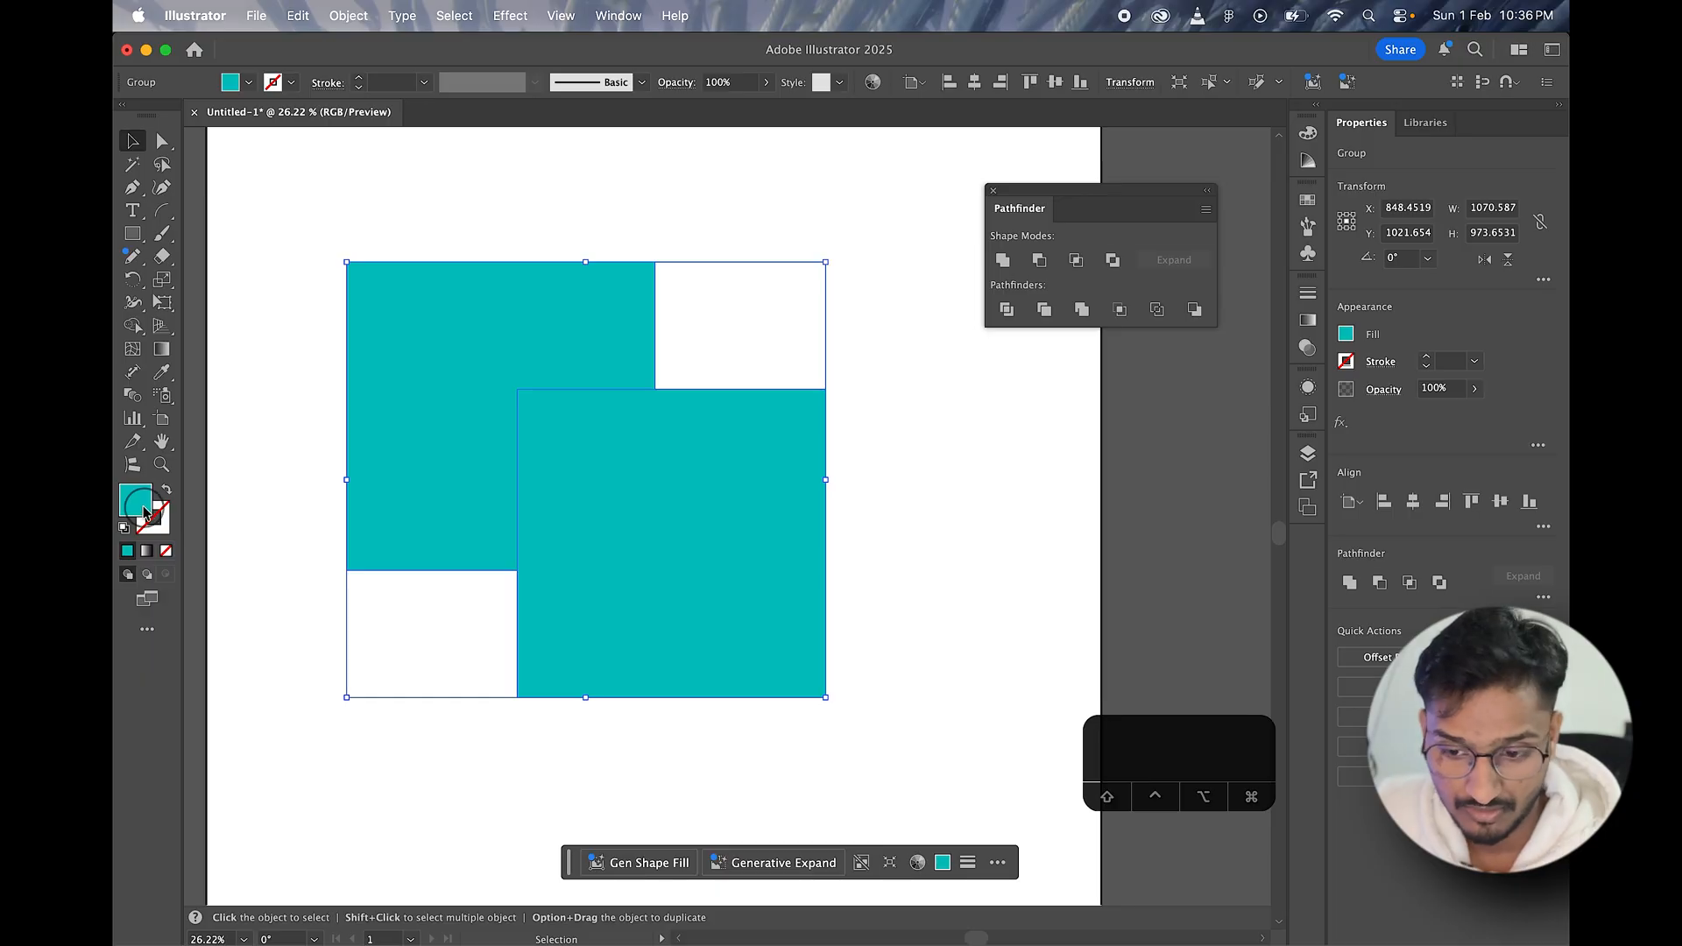
click(1305, 616)
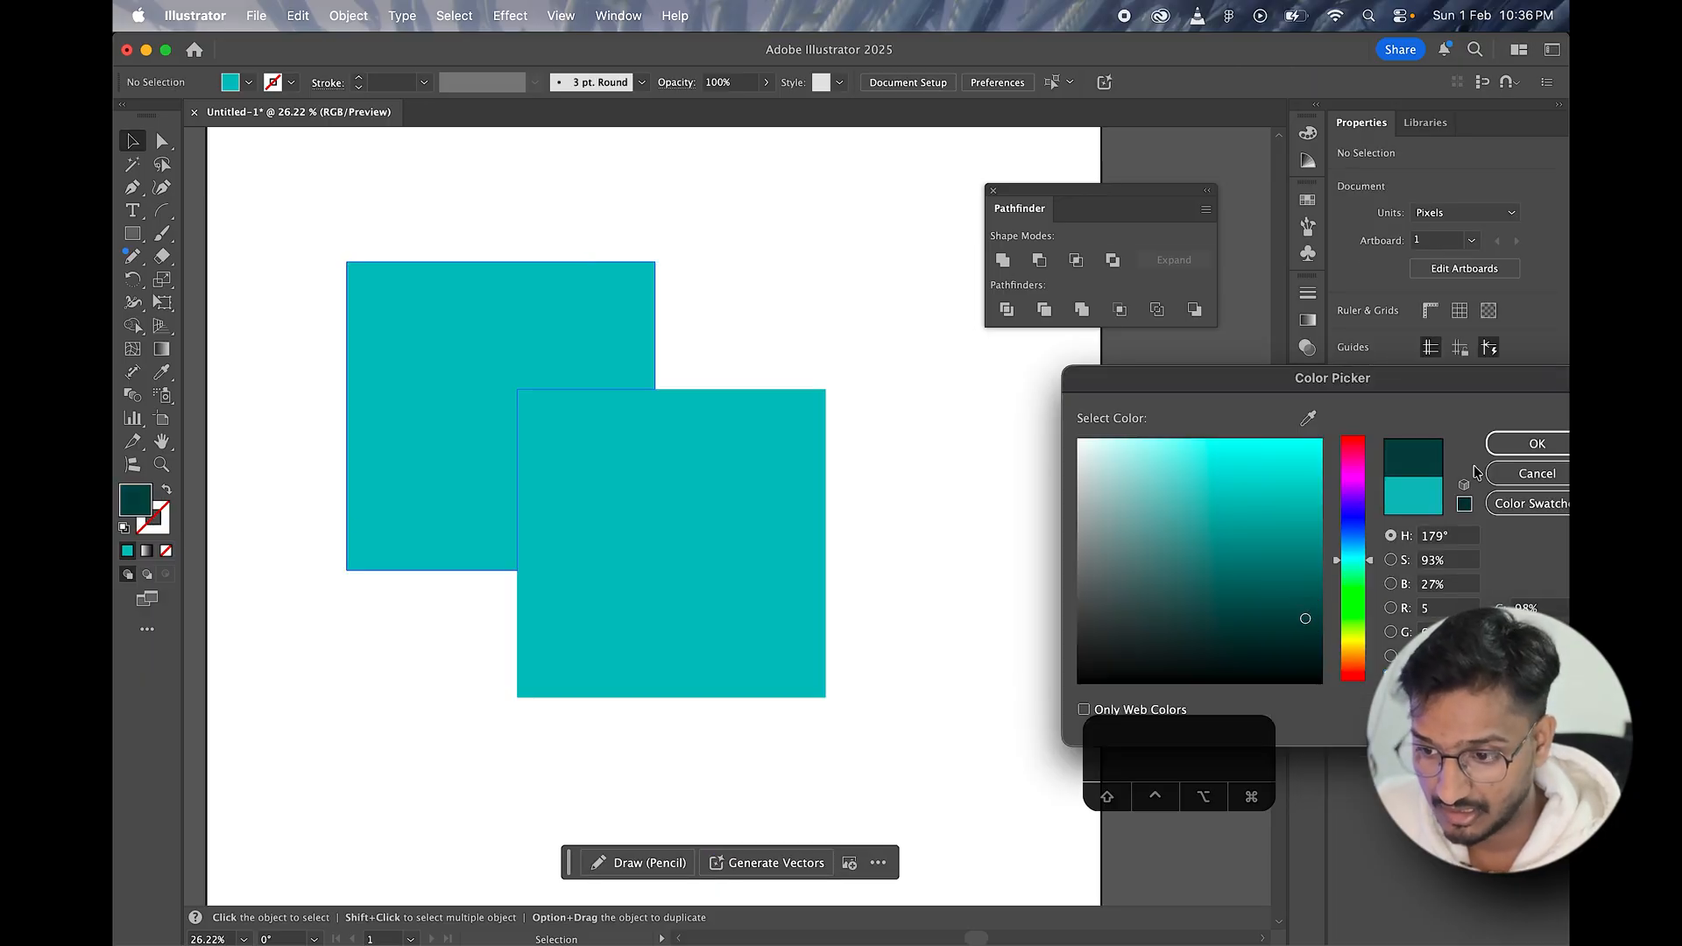
click(1538, 443)
Step: Try ungrouping the trimmed shapes once more, and undo both the ungrouping and the Trim
click(675, 499)
right_click(748, 505)
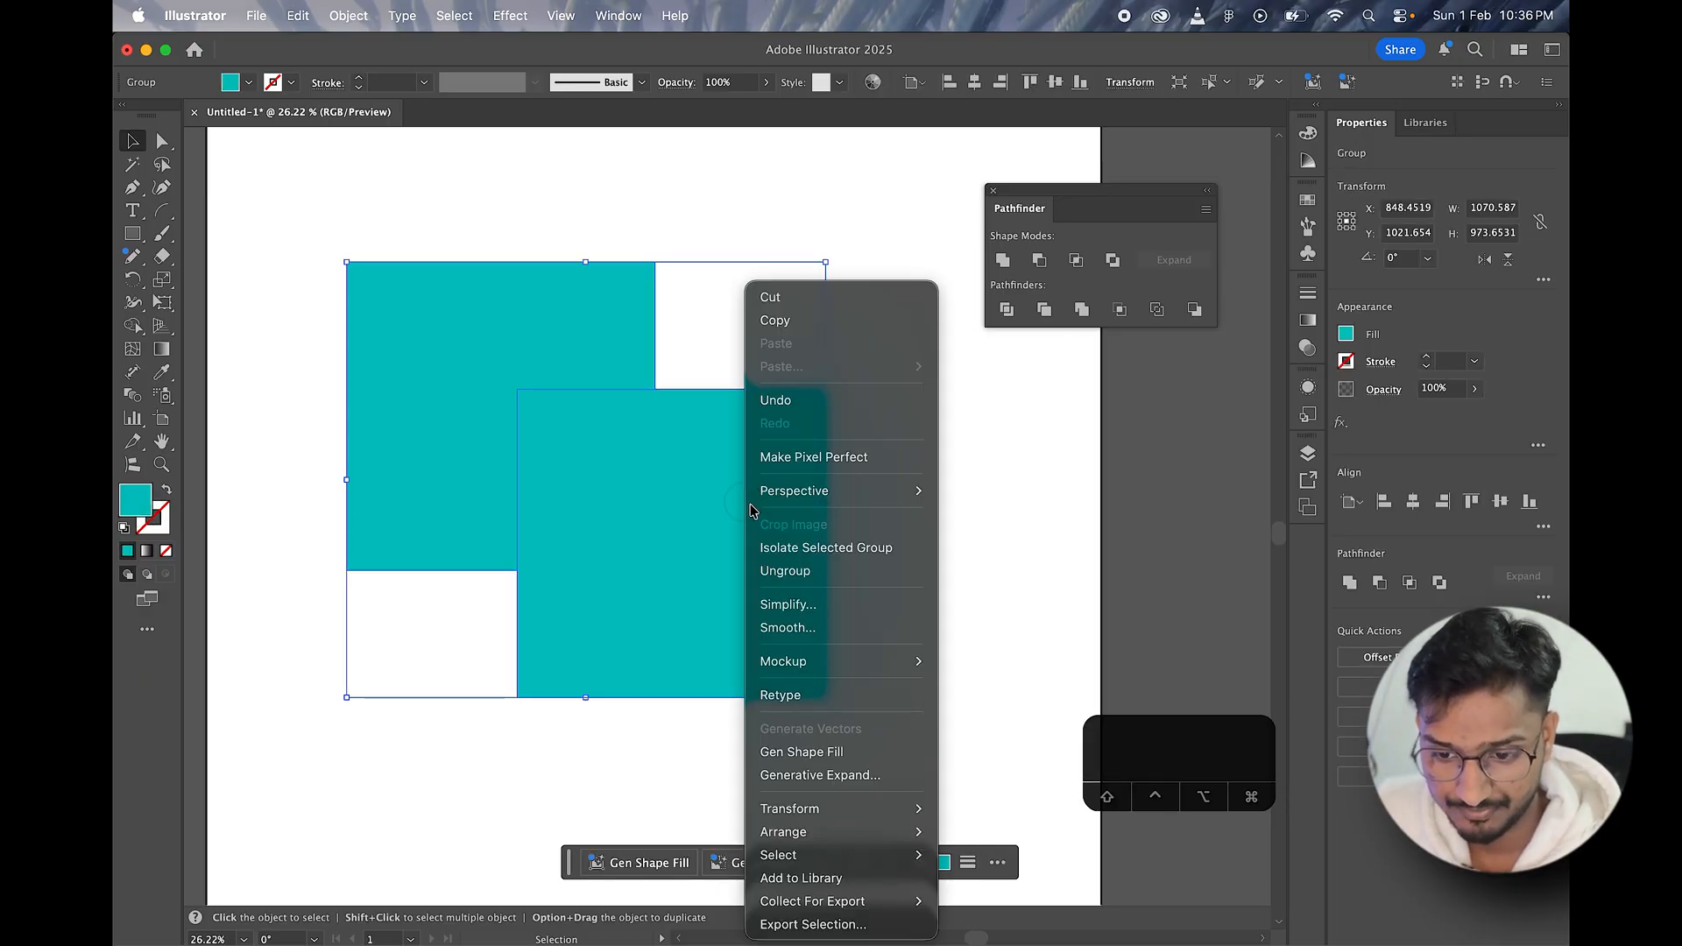
click(813, 571)
key(super+z)
click(927, 583)
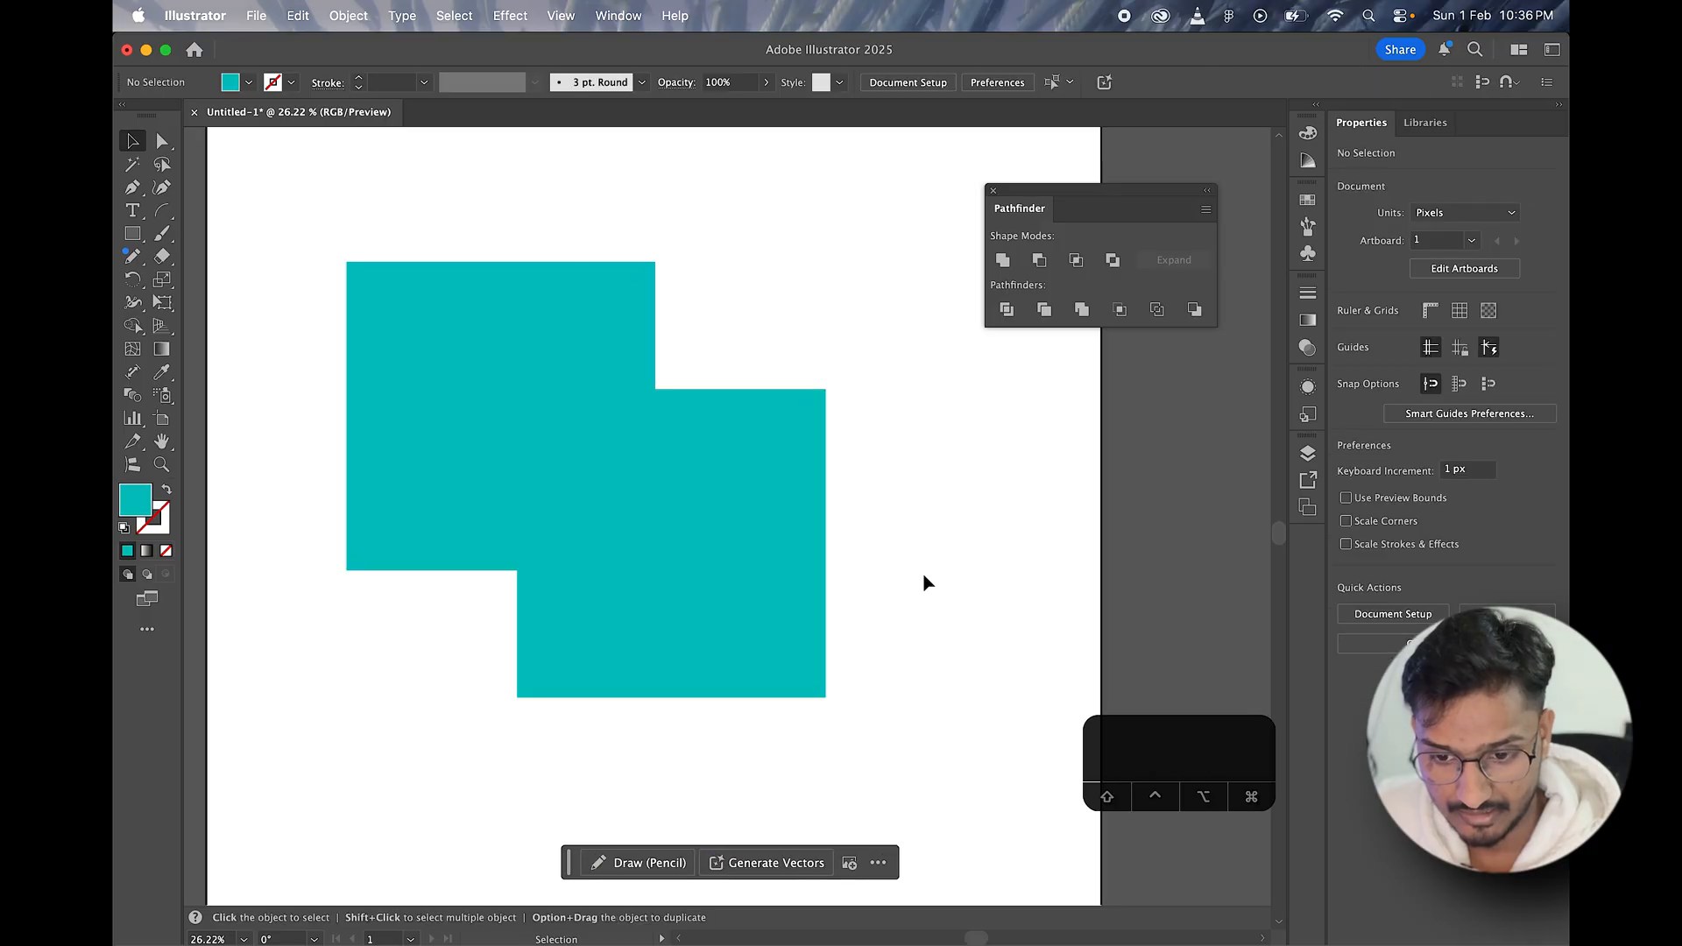
click(634, 508)
key(super+z)
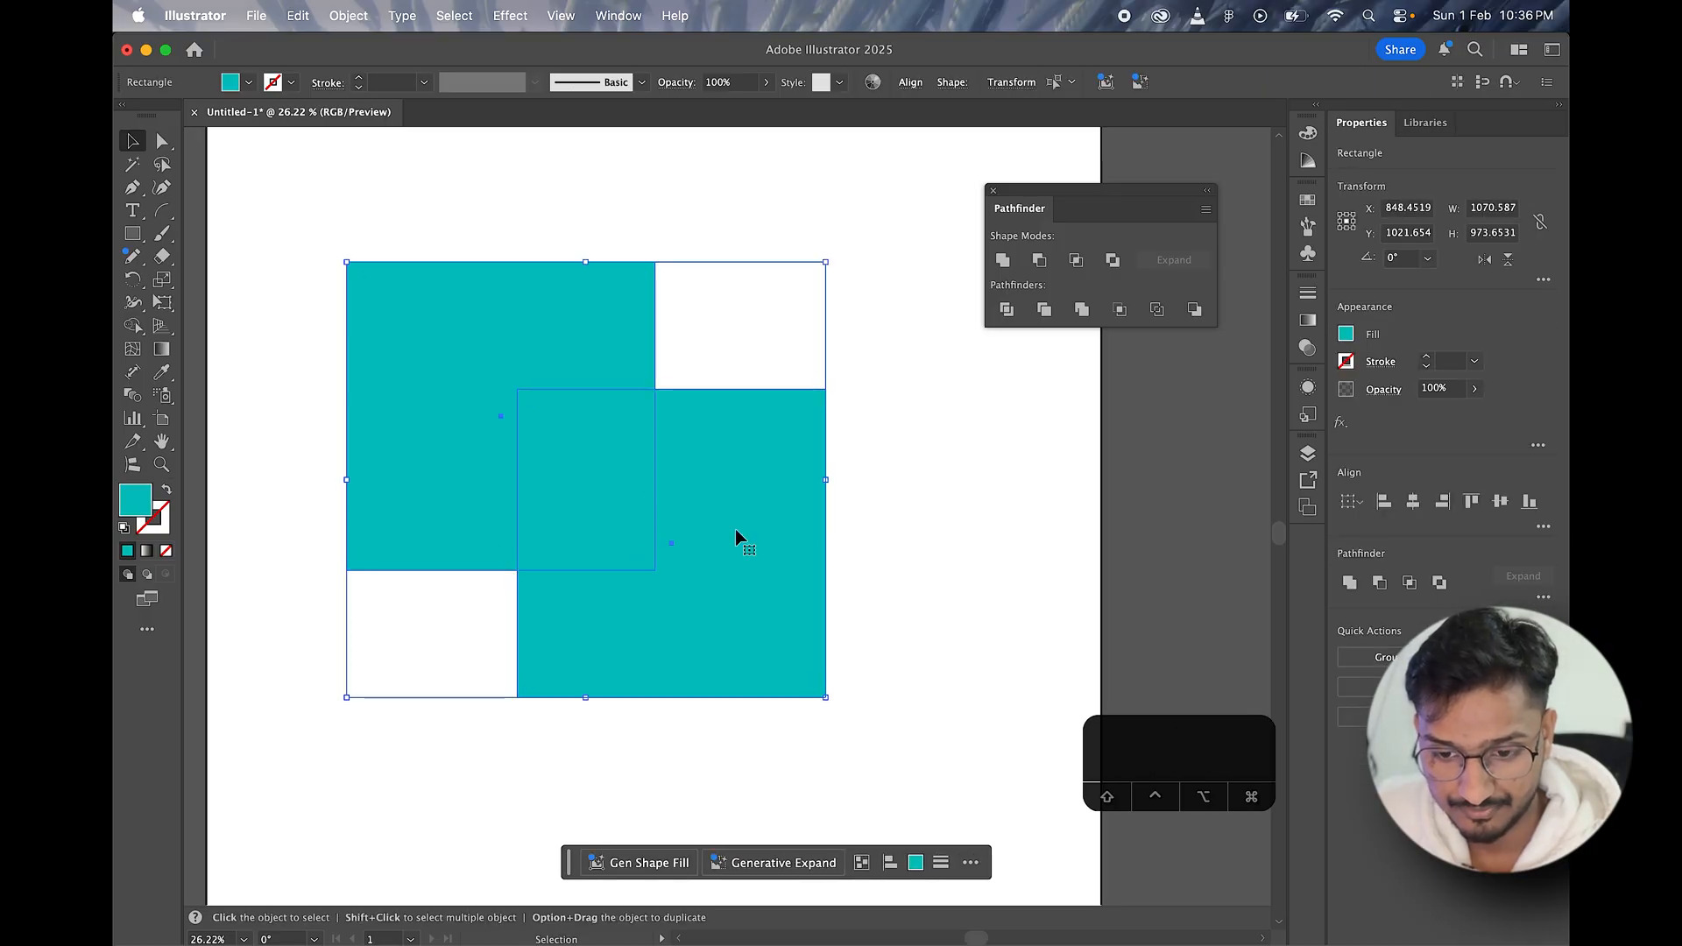
Step: Select only the lower-right square and change its fill color to deep blue
click(718, 526)
click(718, 526)
double_click(138, 502)
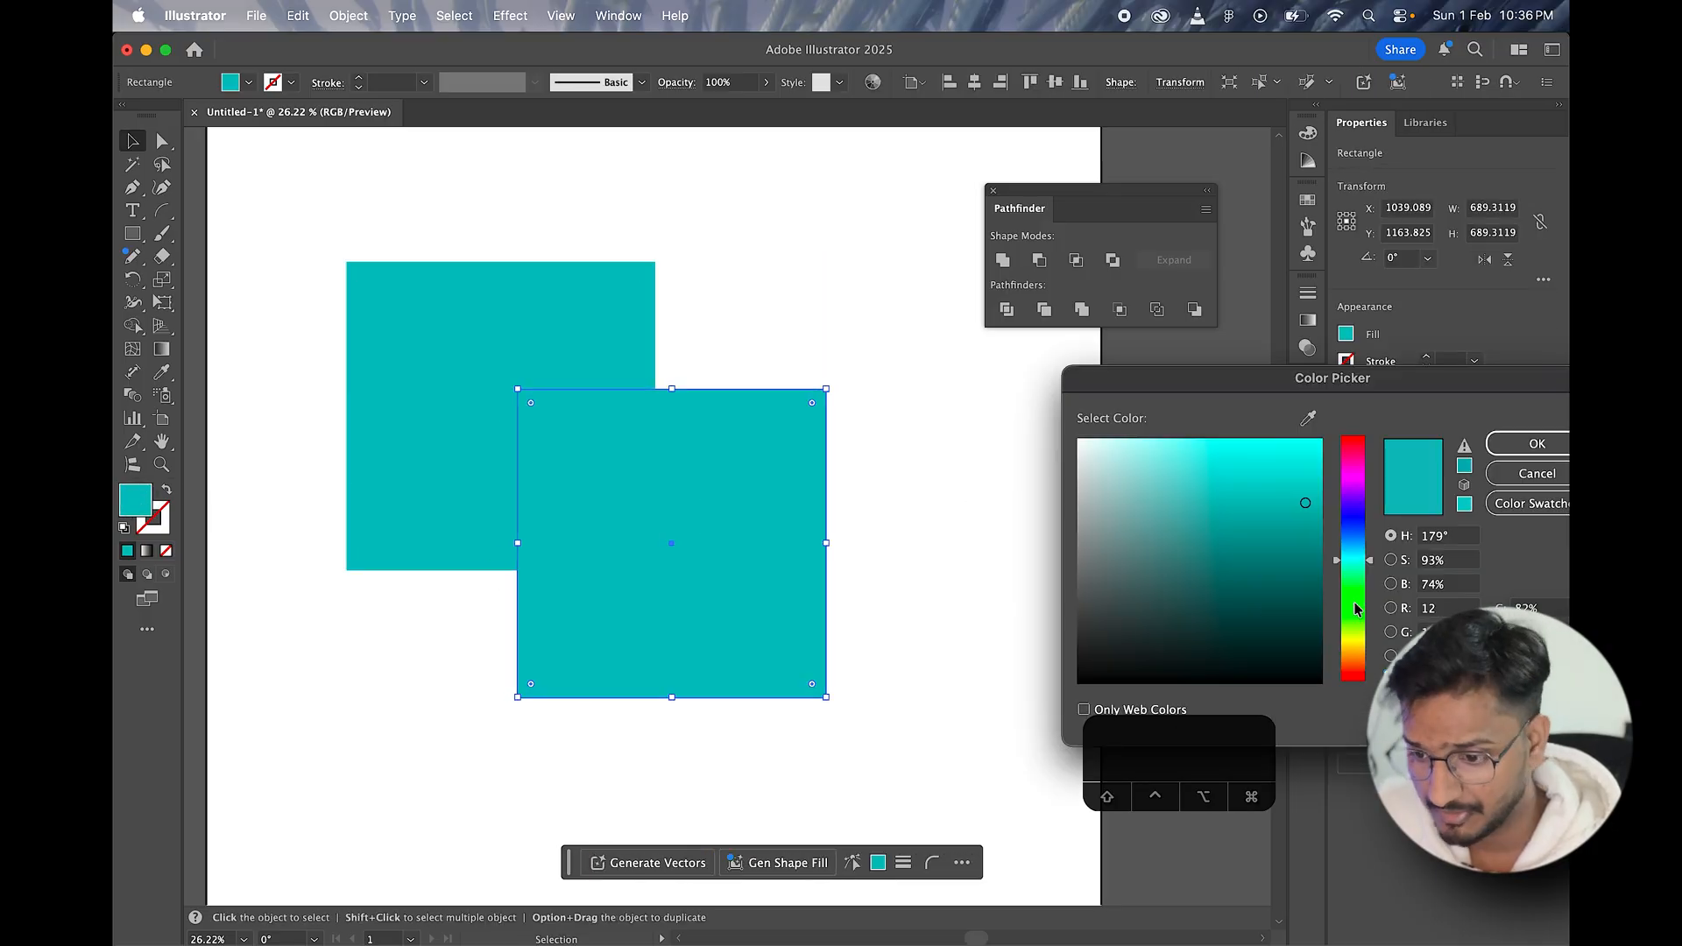
drag(1358, 540, 1355, 512)
click(1538, 443)
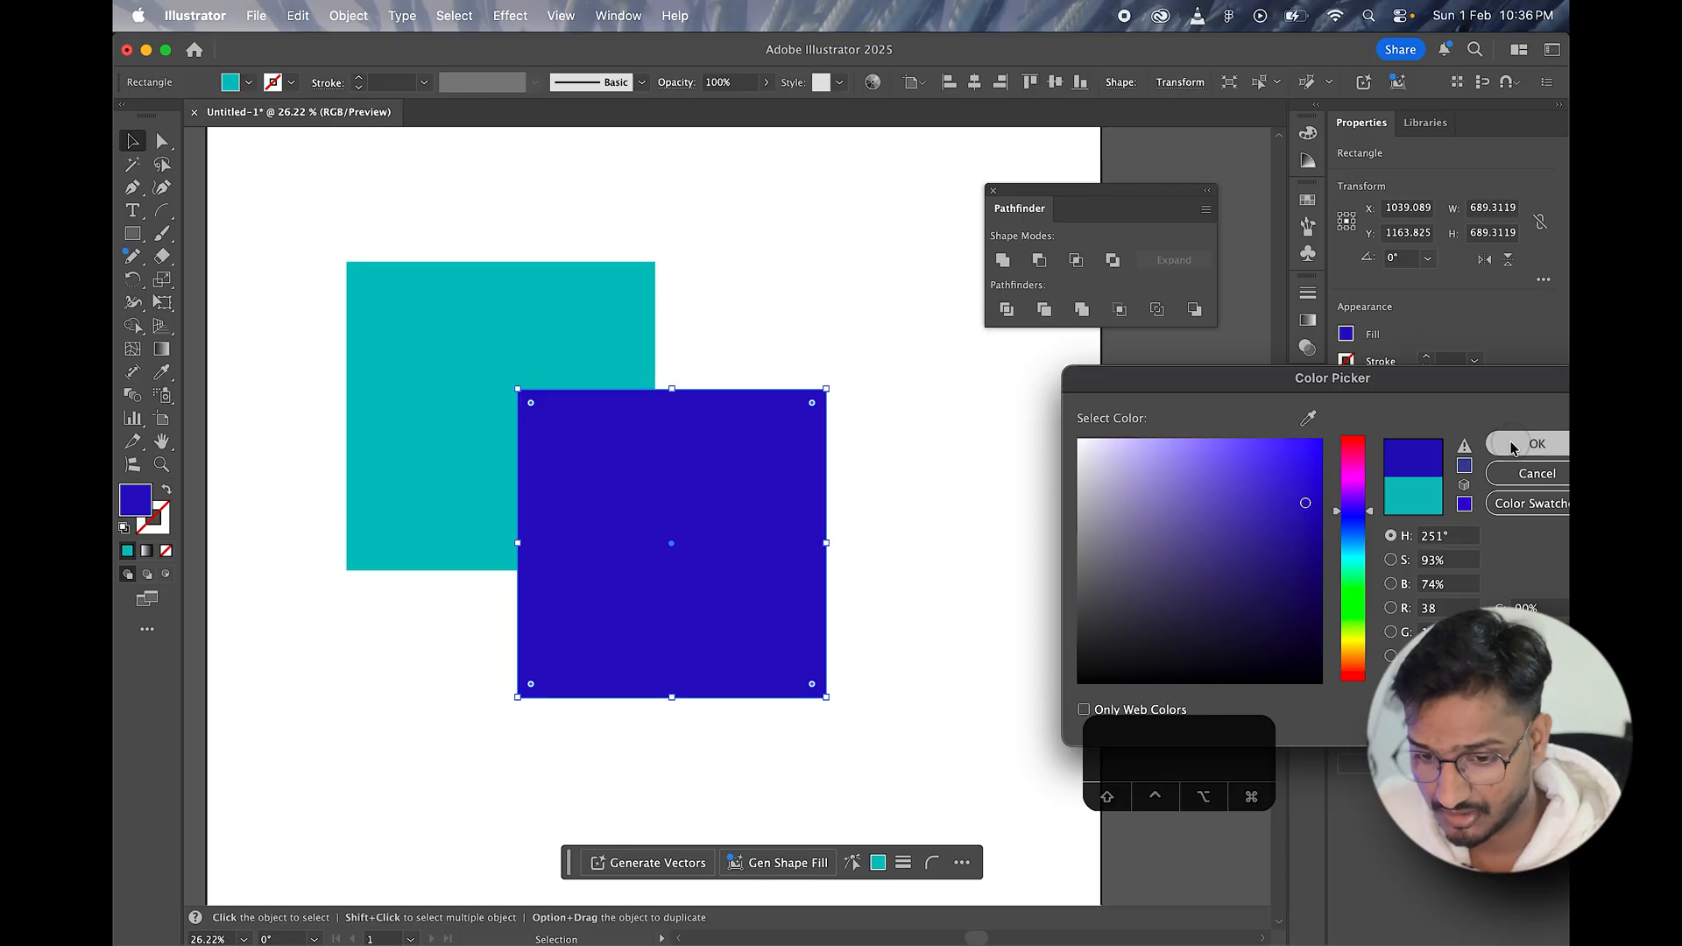
click(801, 361)
Step: Send the blue square to the back, behind the teal square
click(718, 454)
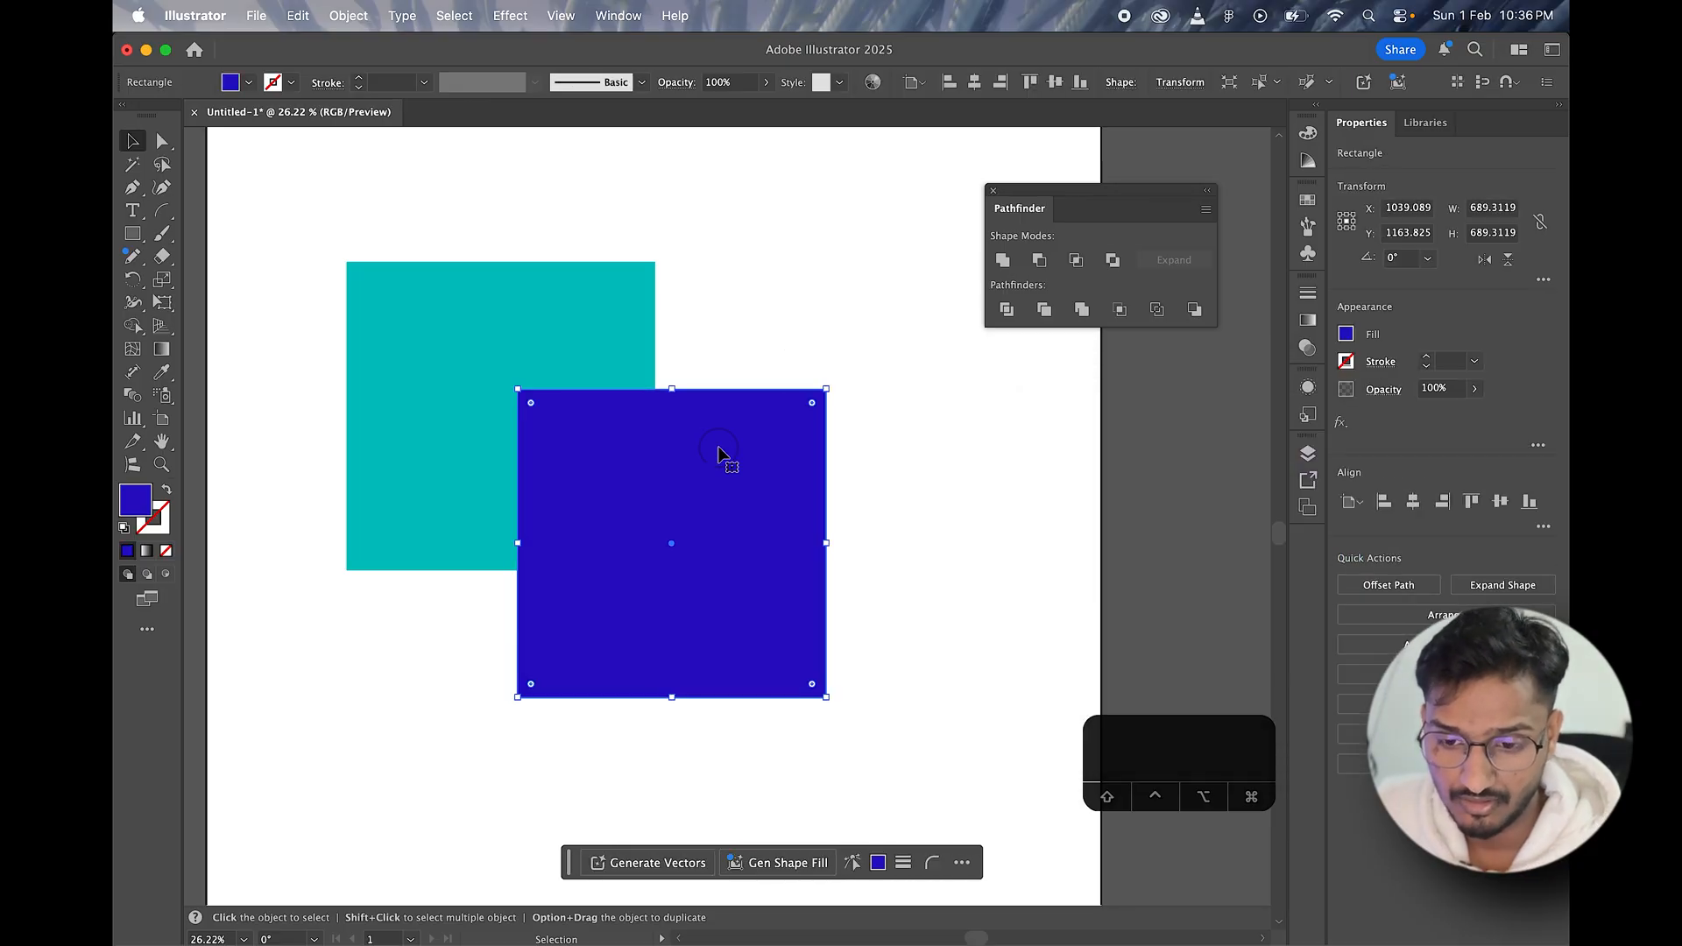
right_click(746, 502)
mouse_move(900, 839)
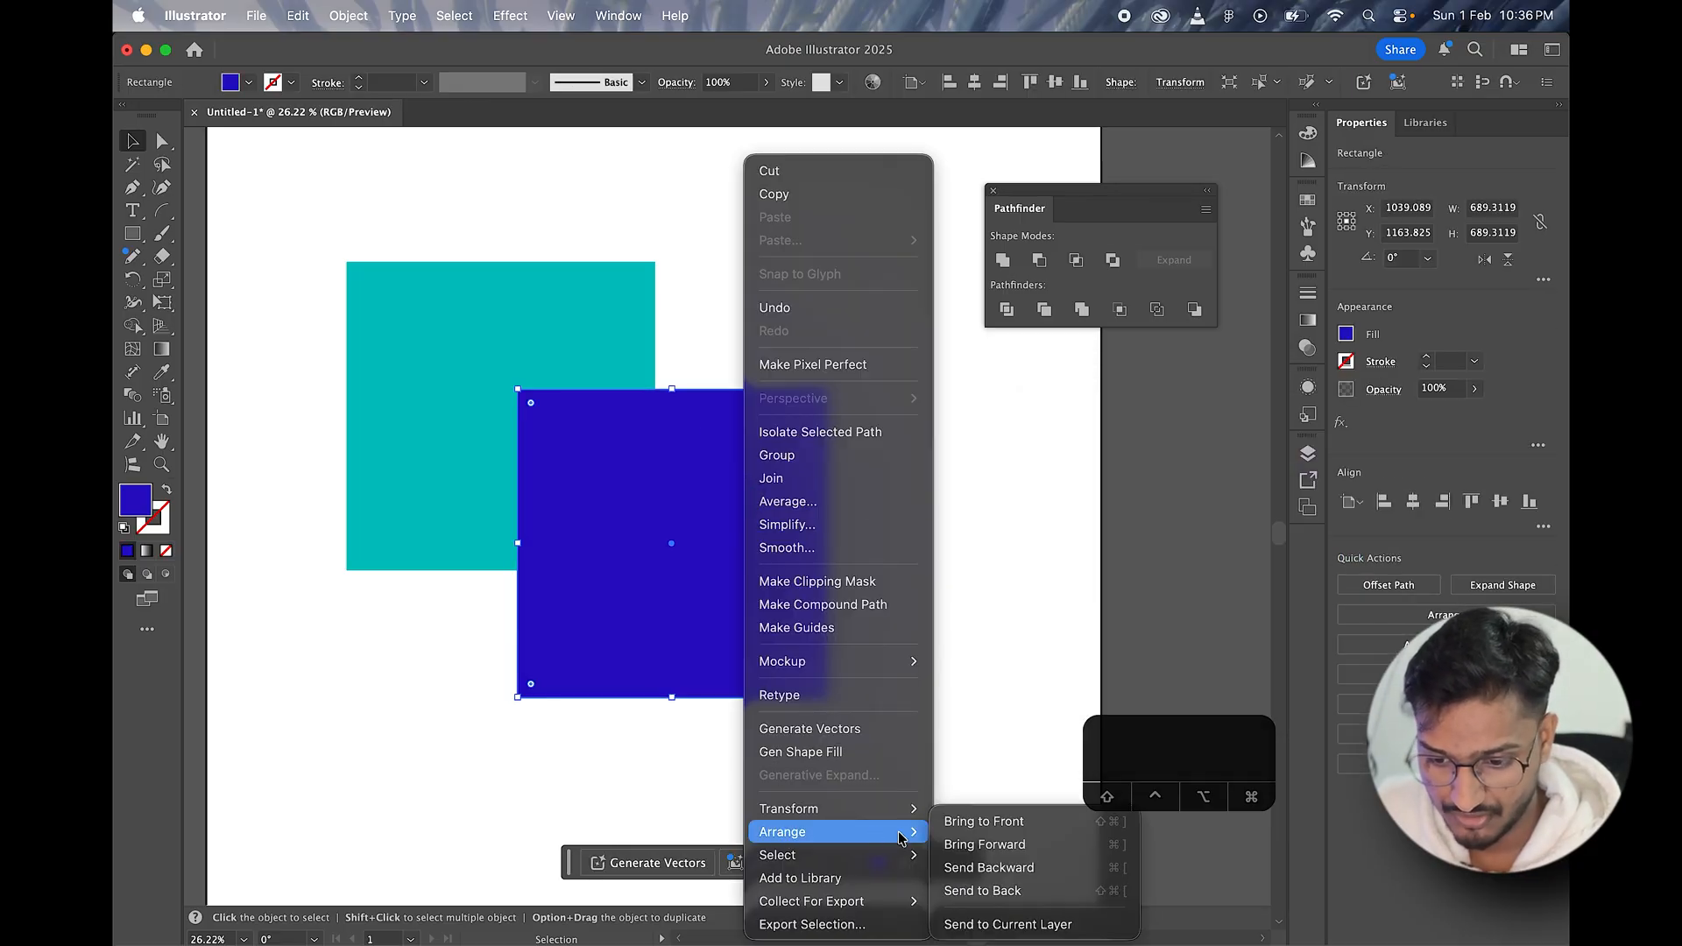
click(982, 890)
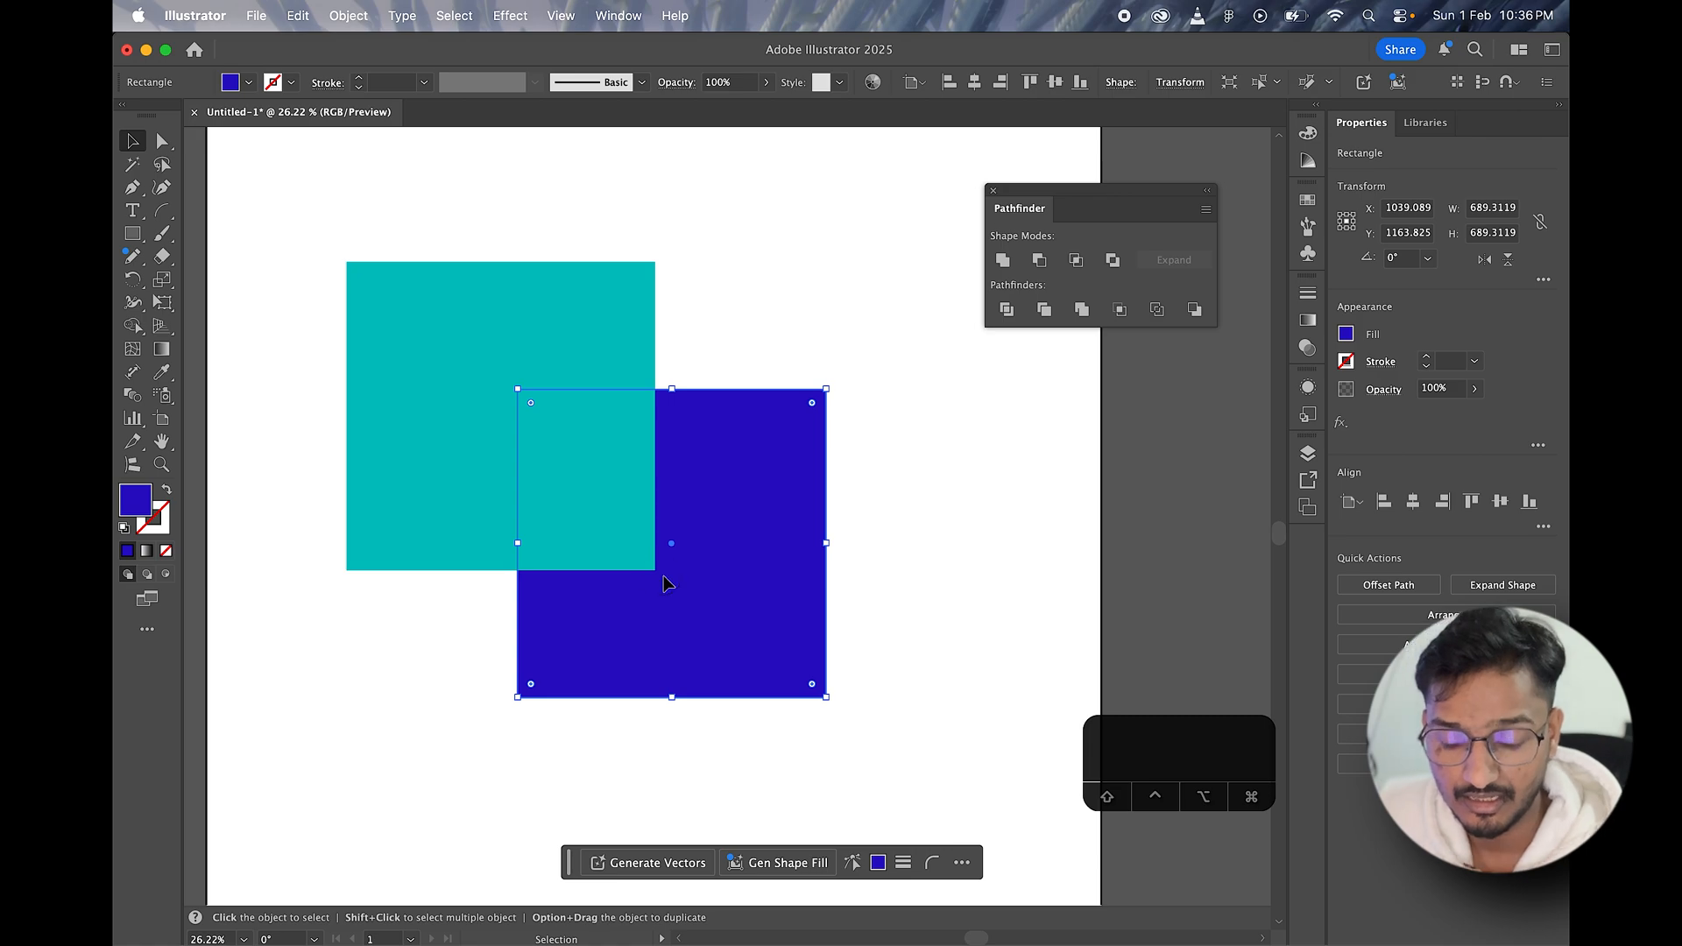
Step: Select the teal and blue squares, apply the Trim pathfinder, and ungroup the result
drag(527, 207, 761, 589)
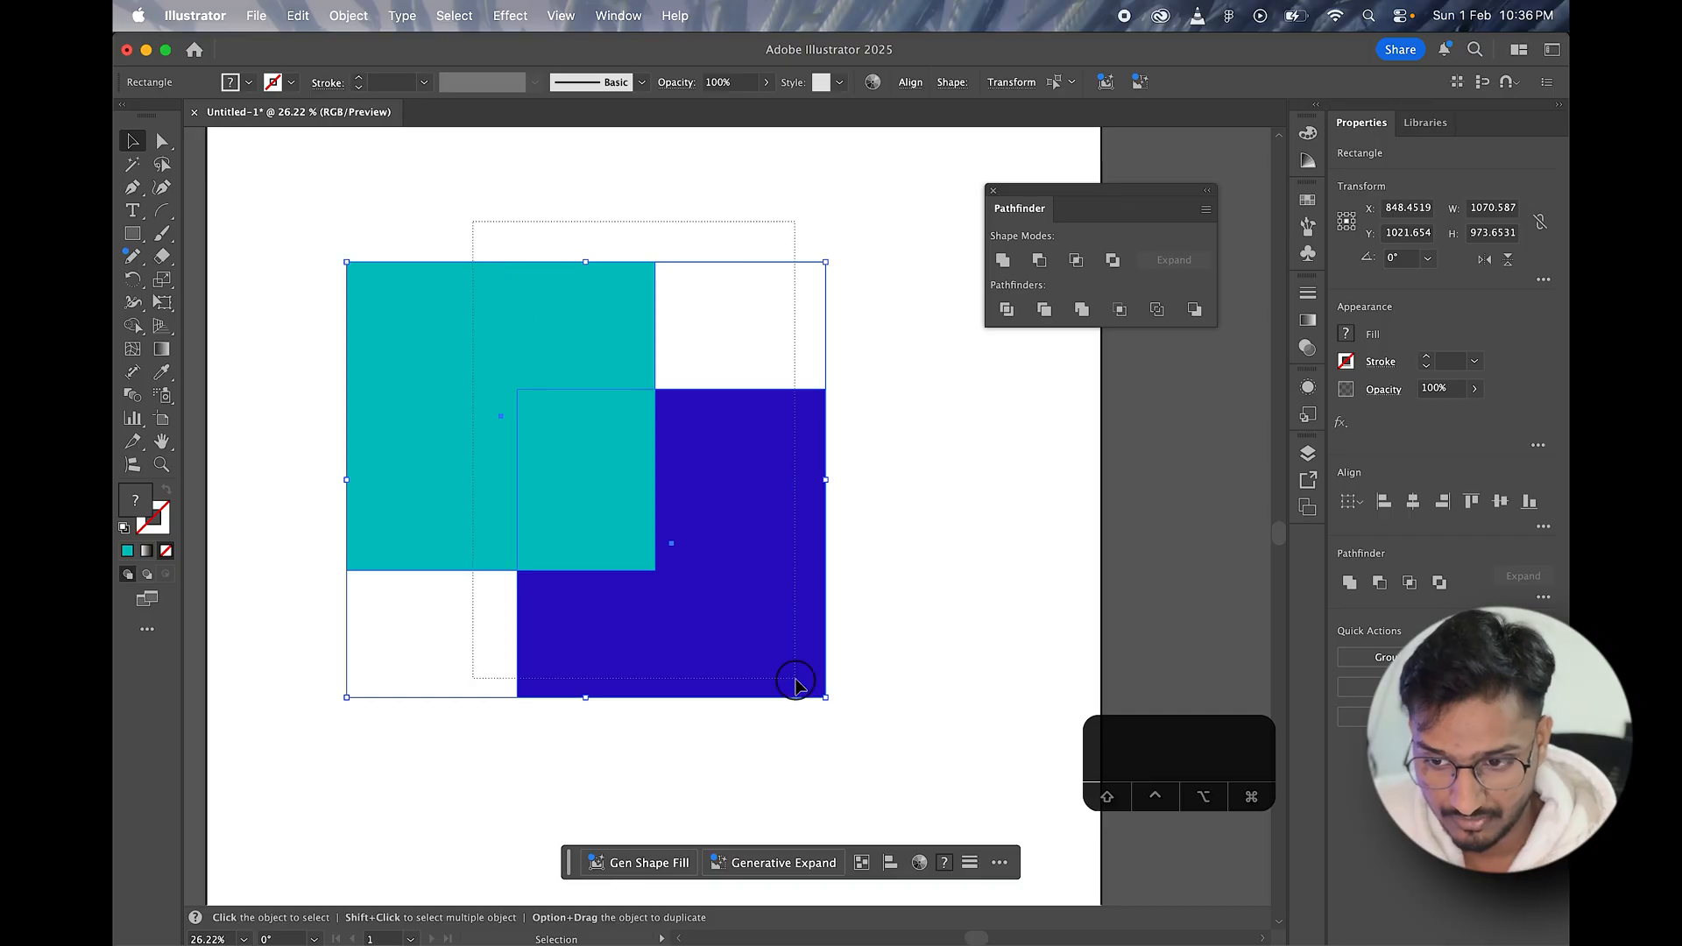
right_click(554, 284)
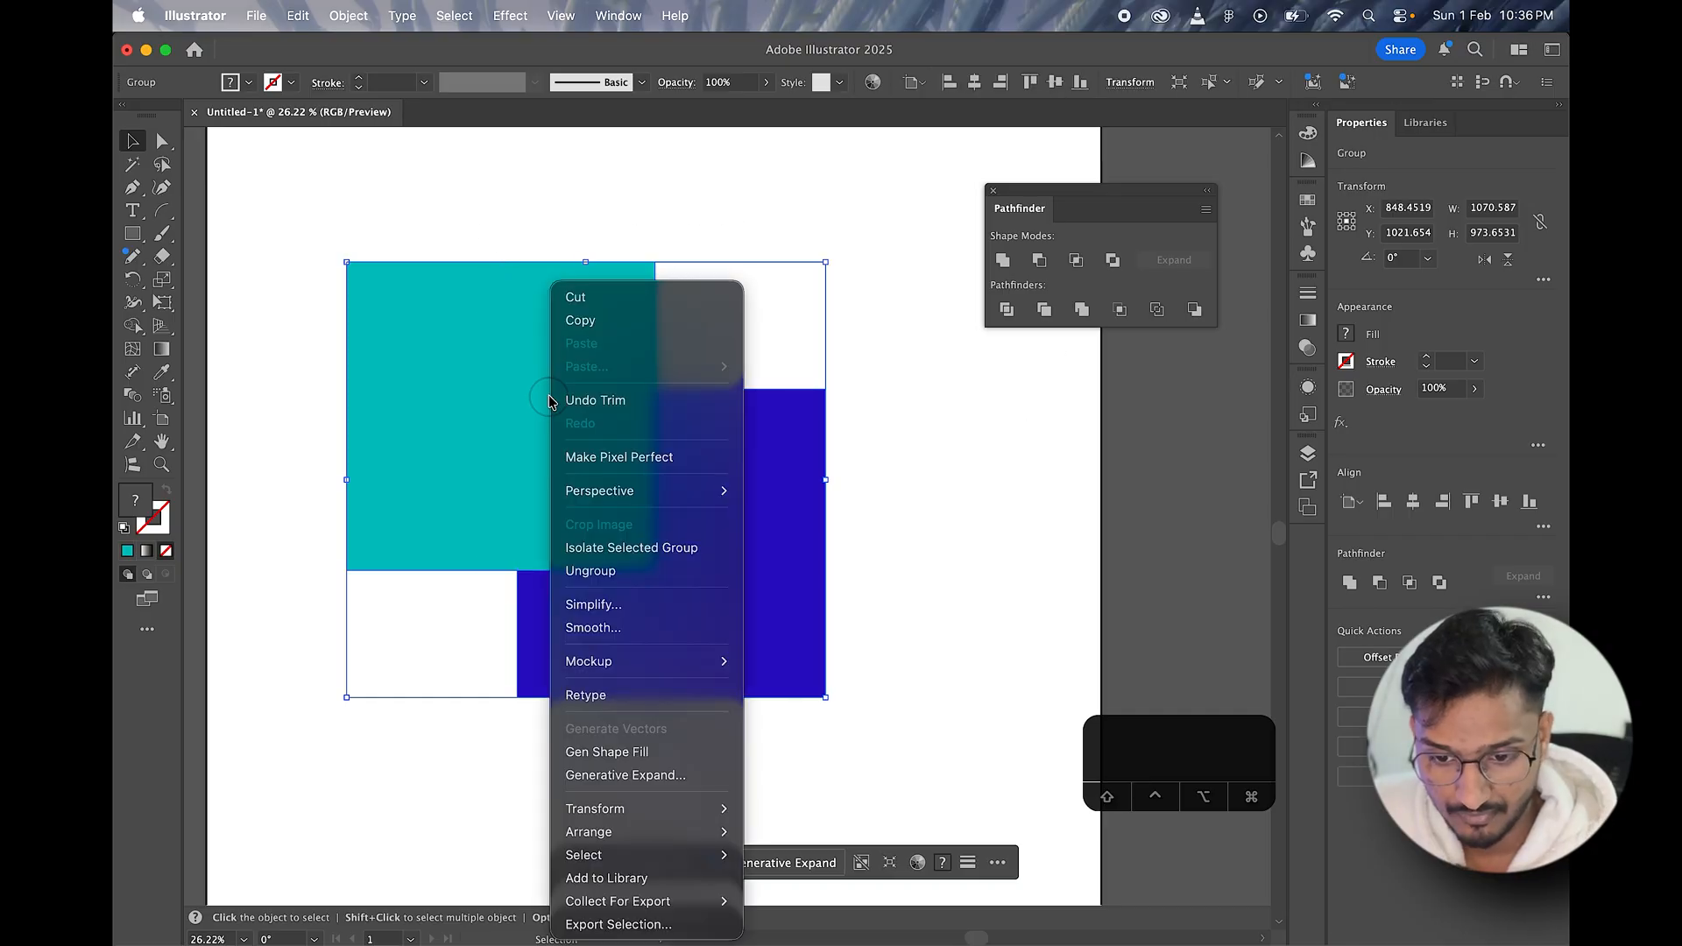
click(591, 571)
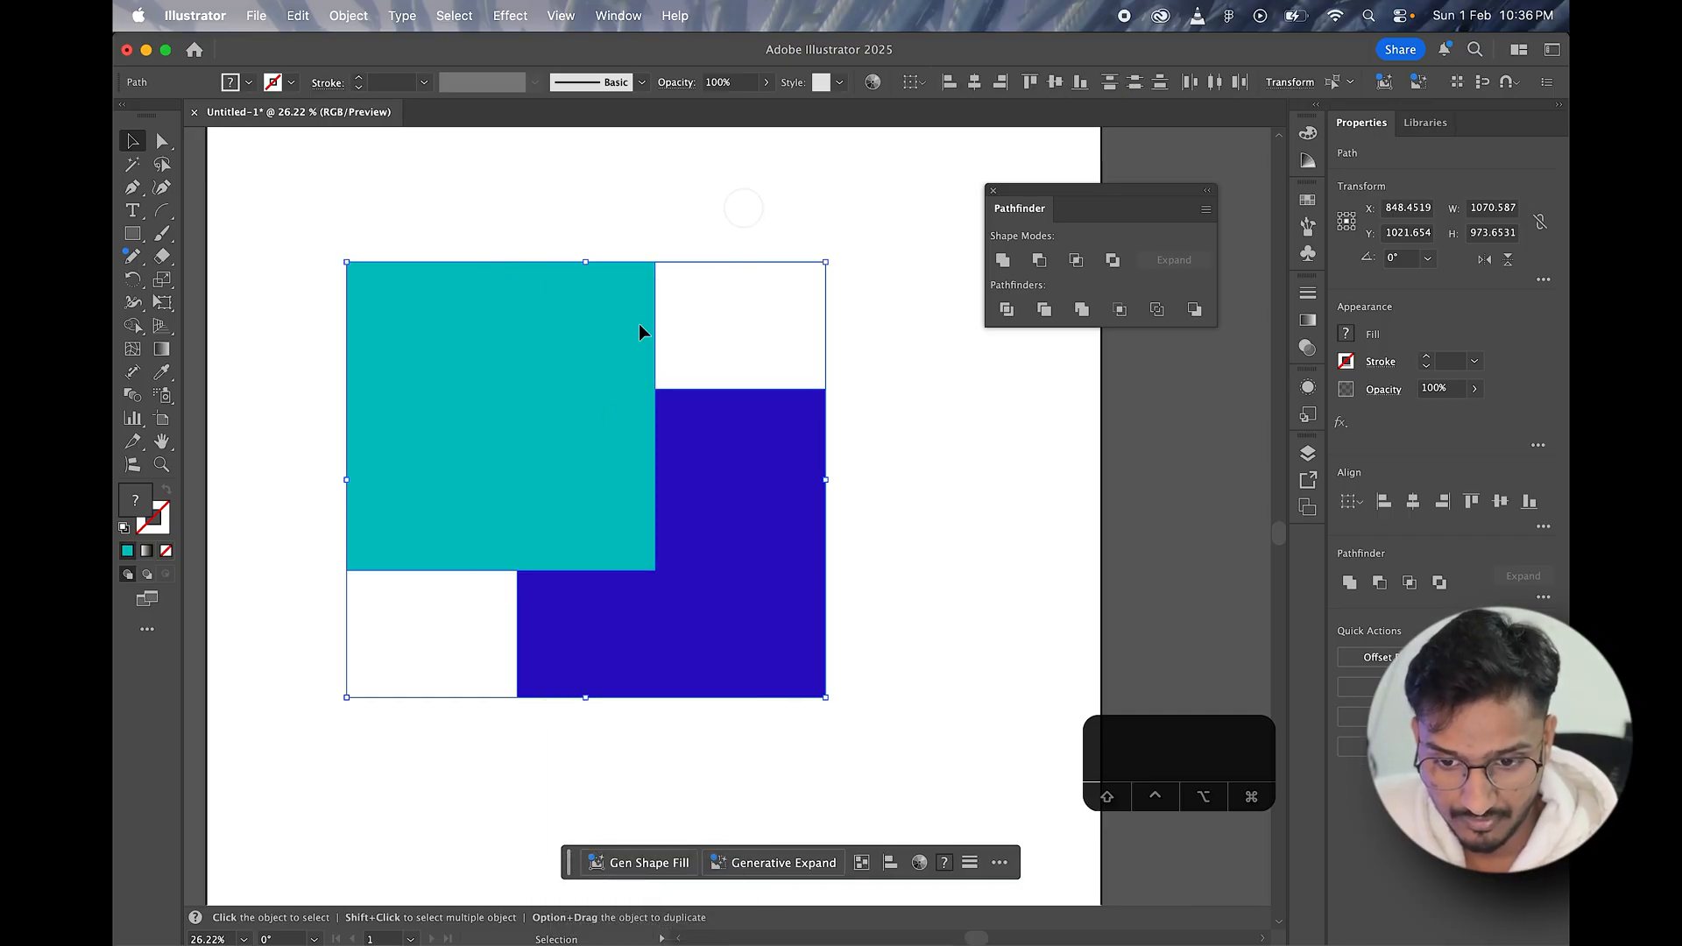
click(646, 214)
Step: Pull the blue L-shaped piece away from the full teal square so the two stand apart
drag(583, 432, 547, 382)
drag(702, 525, 774, 563)
drag(553, 381, 590, 428)
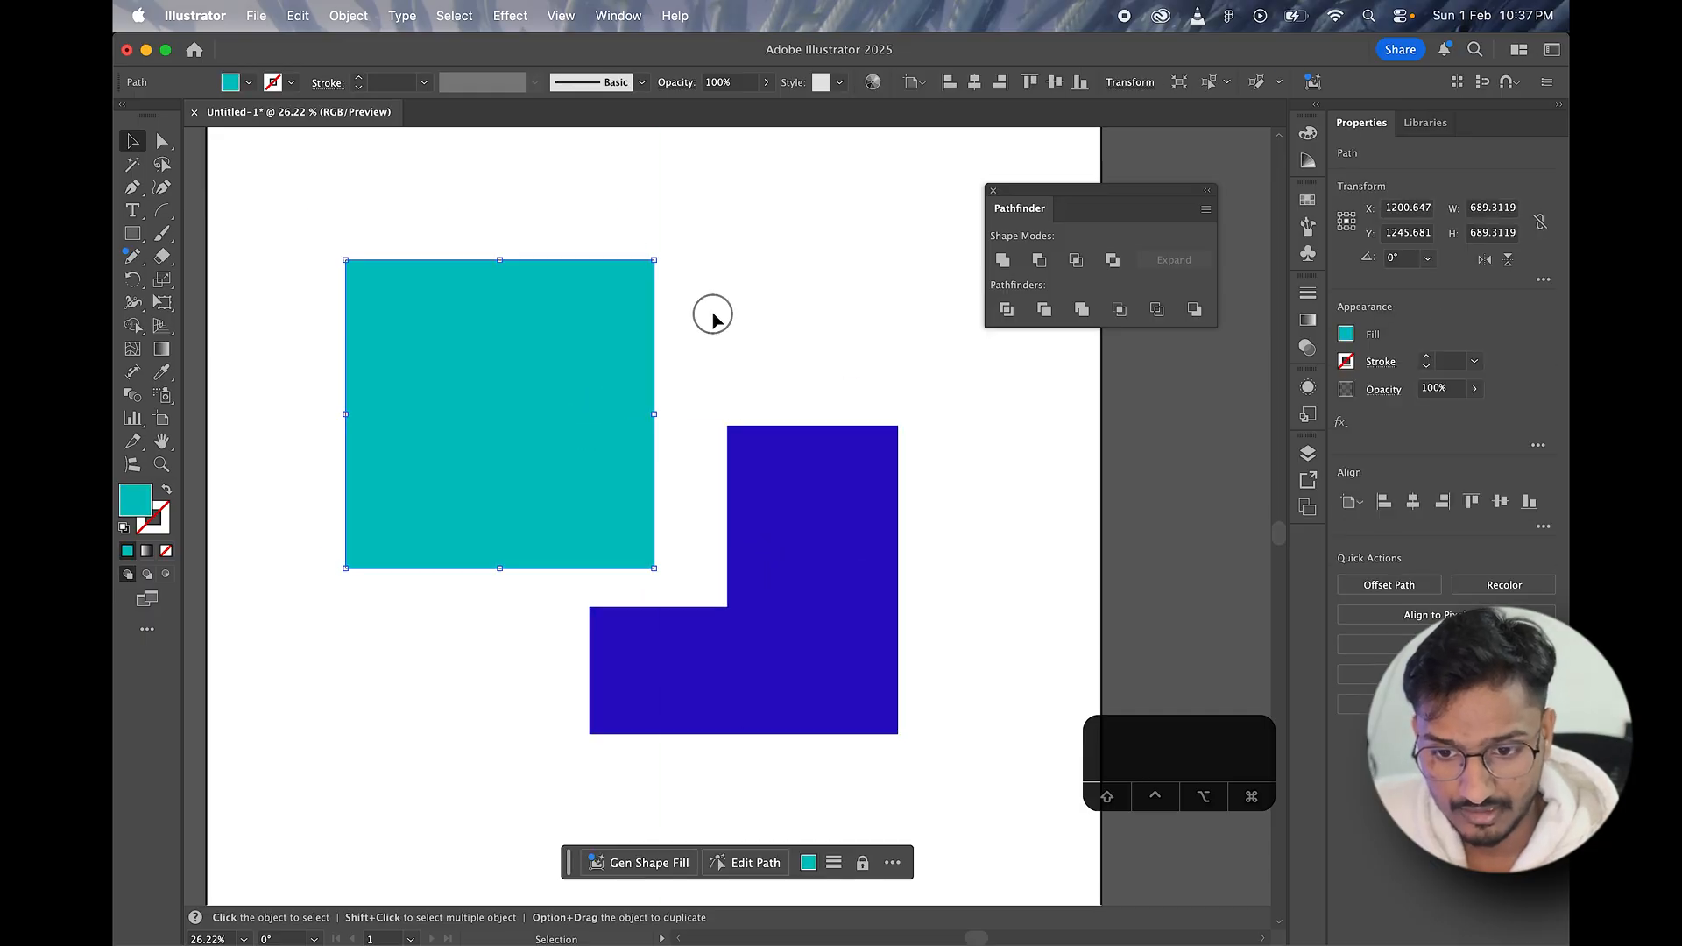
drag(523, 150, 864, 680)
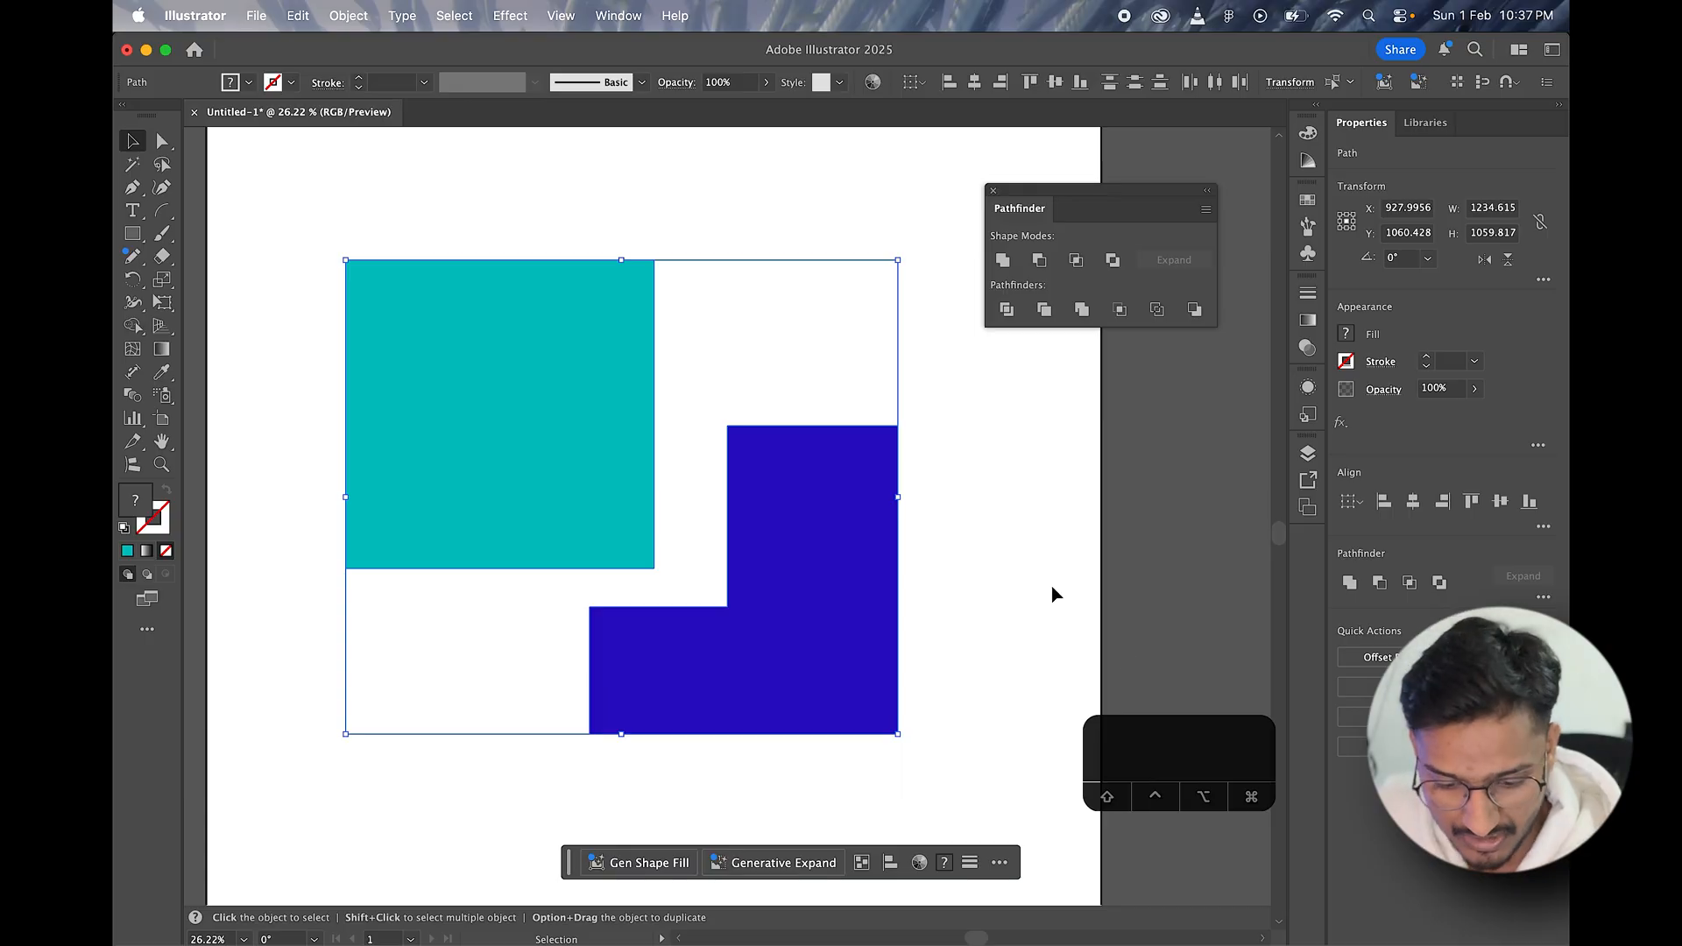
Step: Undo the piece moves, the ungrouping, the Trim and the Send to Back change on the blue square
key(super+z)
key(super+z)
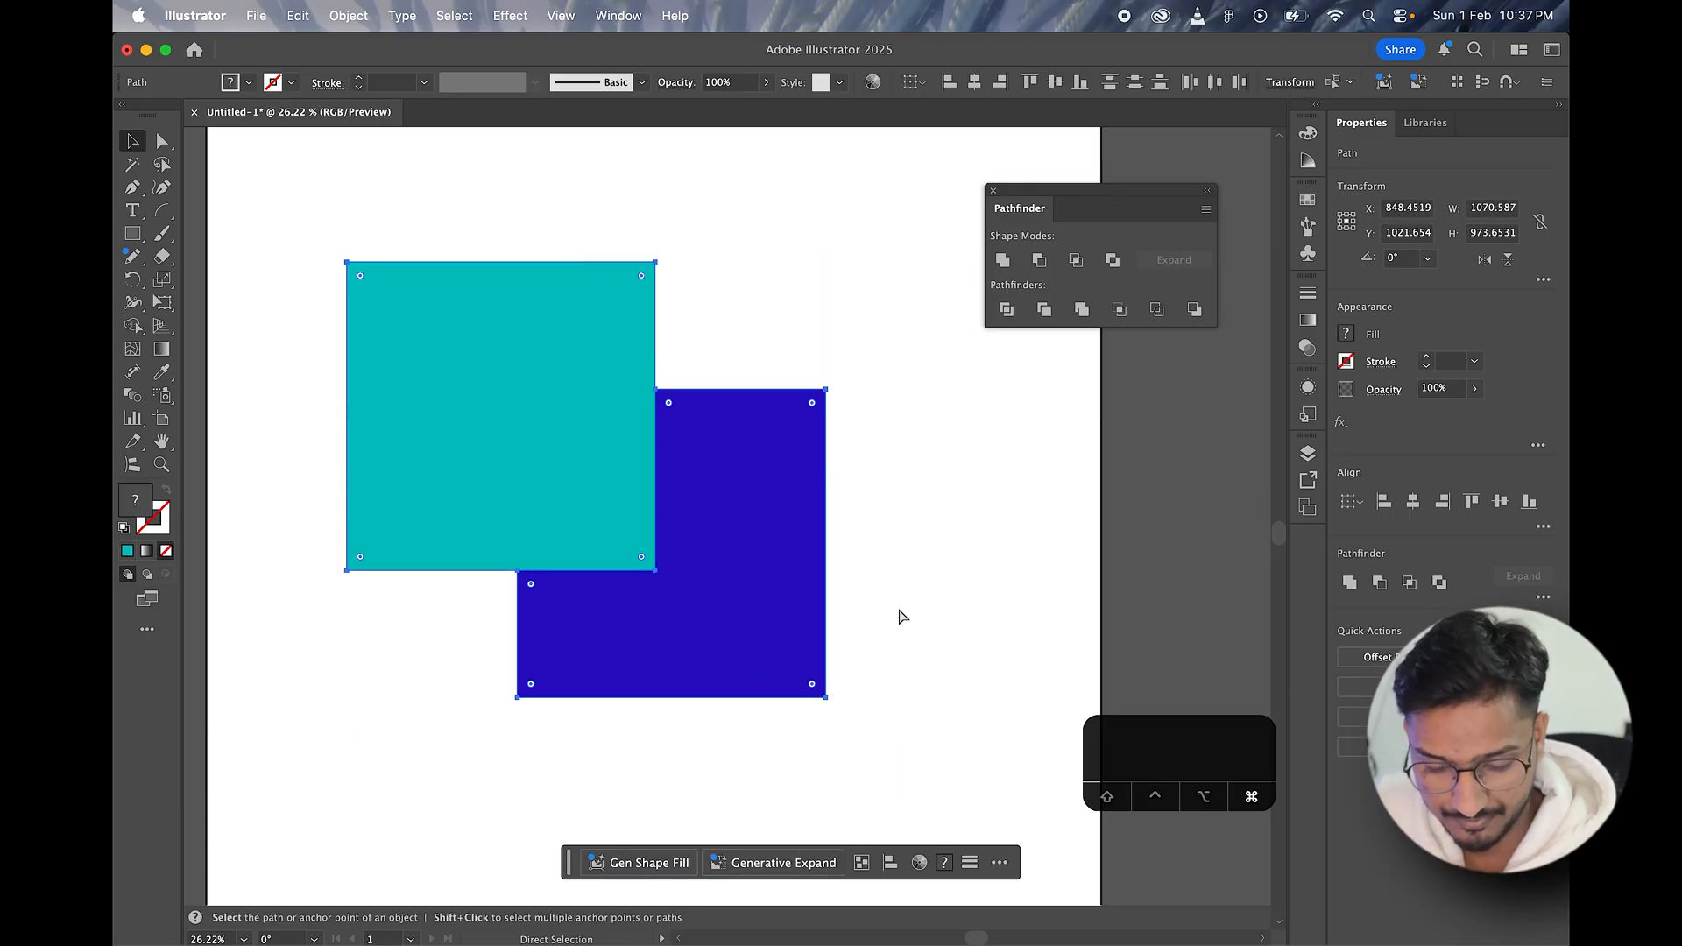
drag(614, 475, 737, 585)
right_click(675, 529)
click(1044, 586)
key(super+z)
key(super+z)
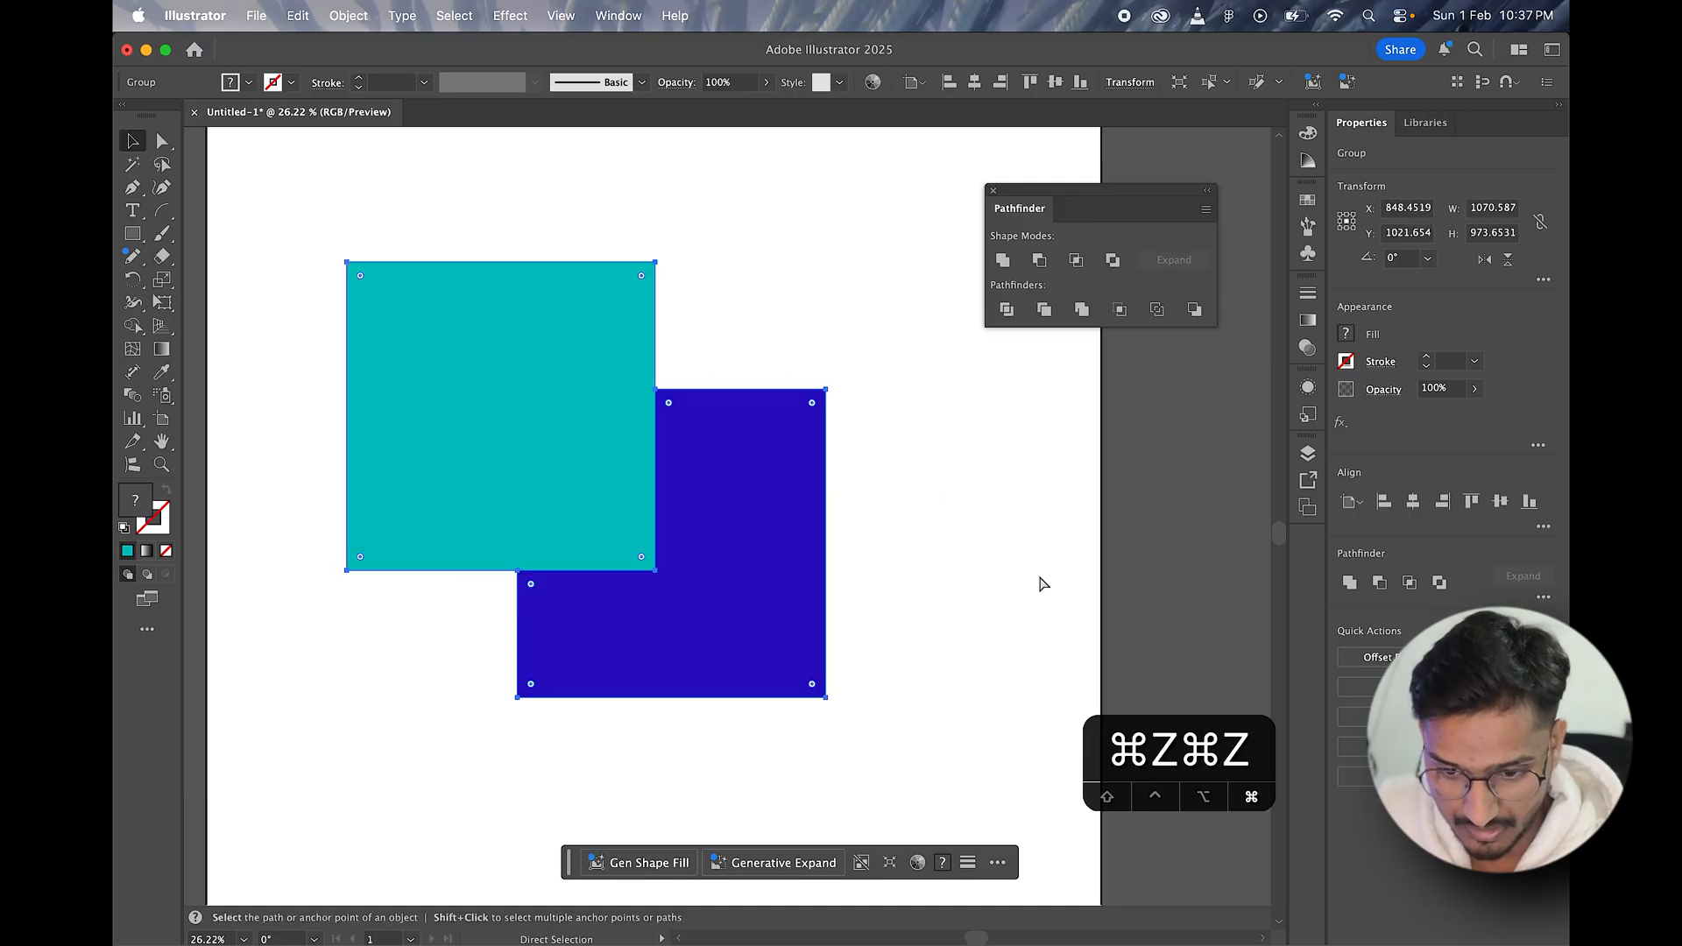
key(super+z)
Step: Try the Unite shape mode twice on the overlapping teal and blue squares, undoing each result
drag(454, 191, 703, 568)
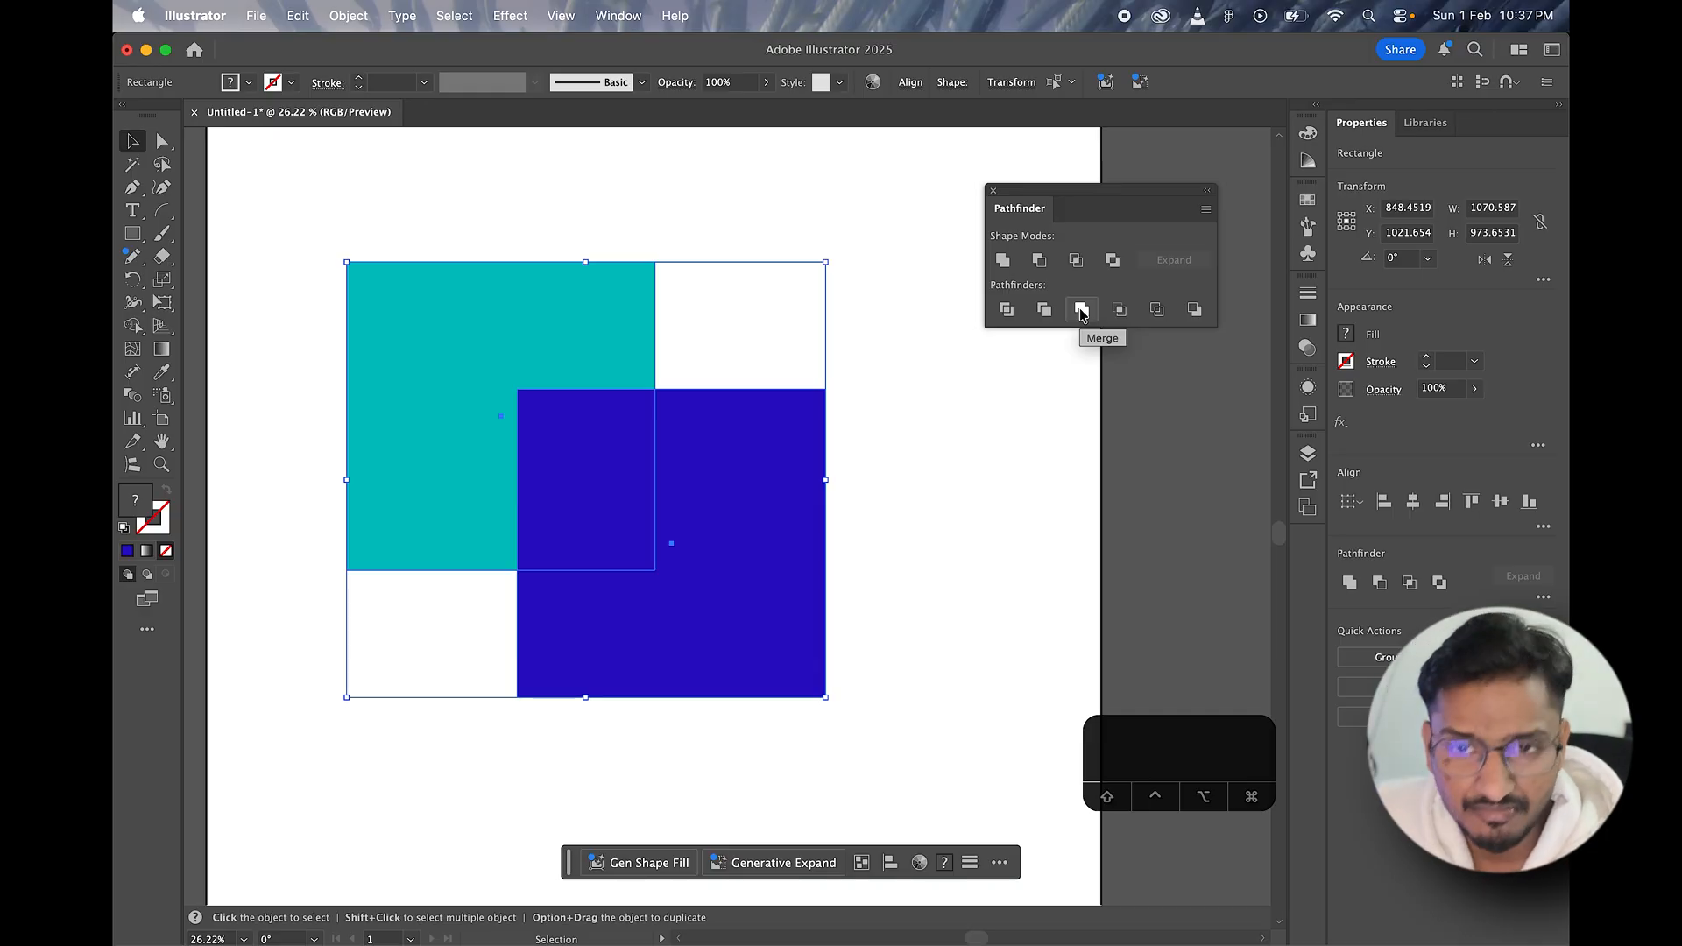
click(1003, 260)
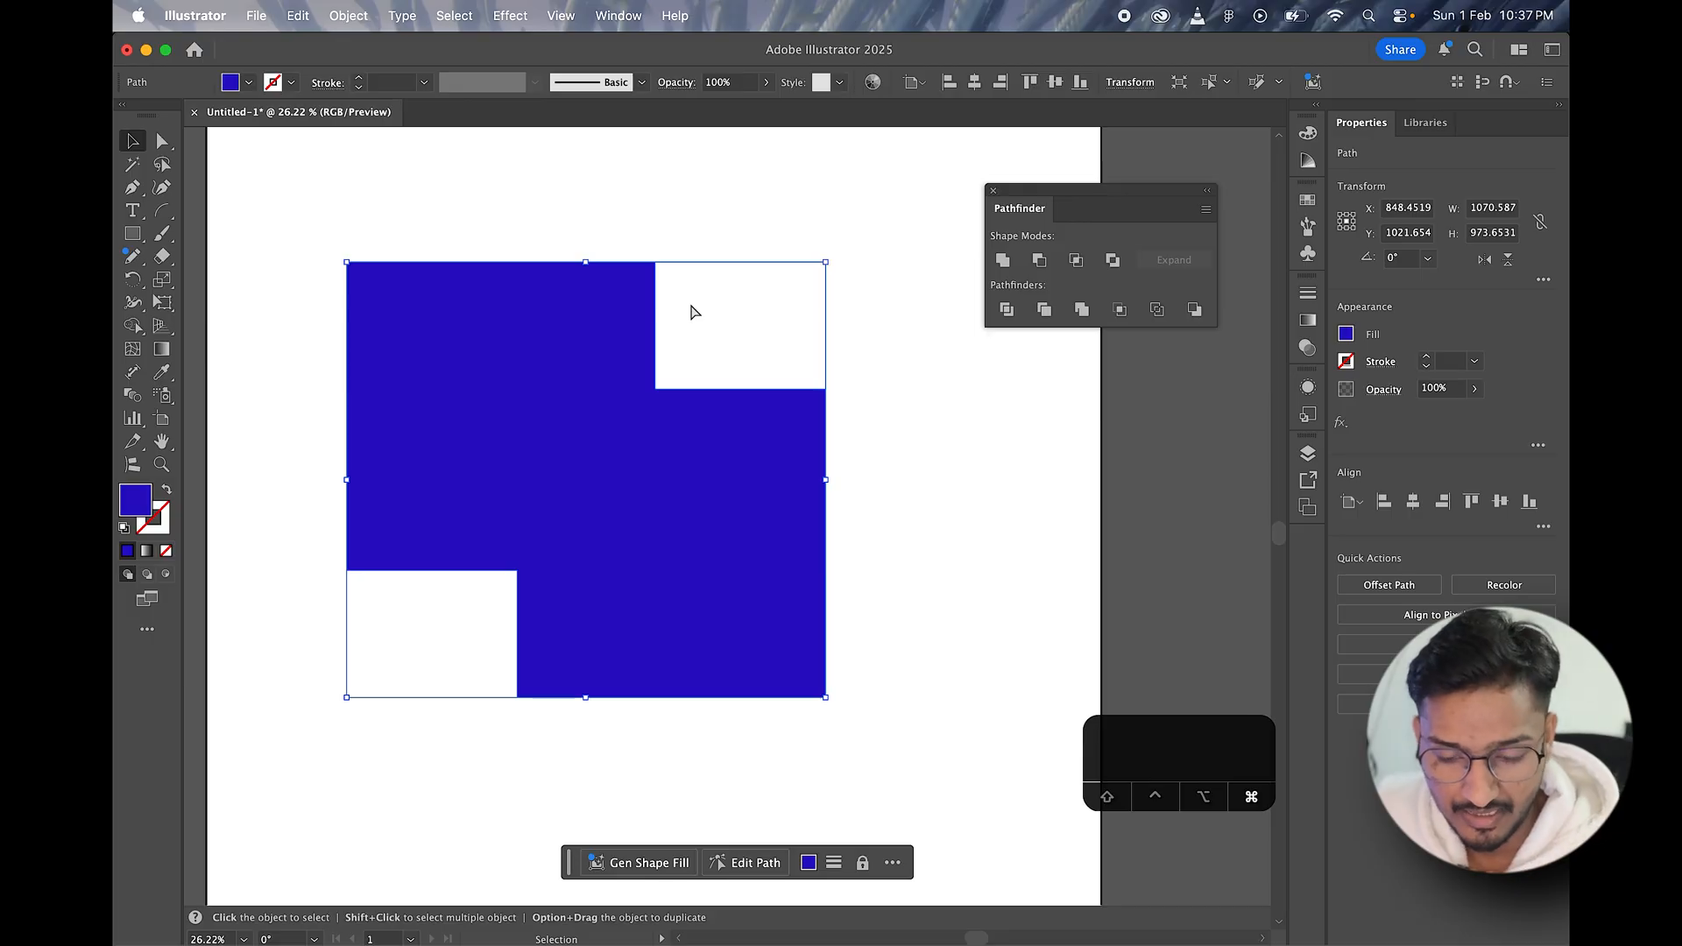
key(super+z)
click(647, 242)
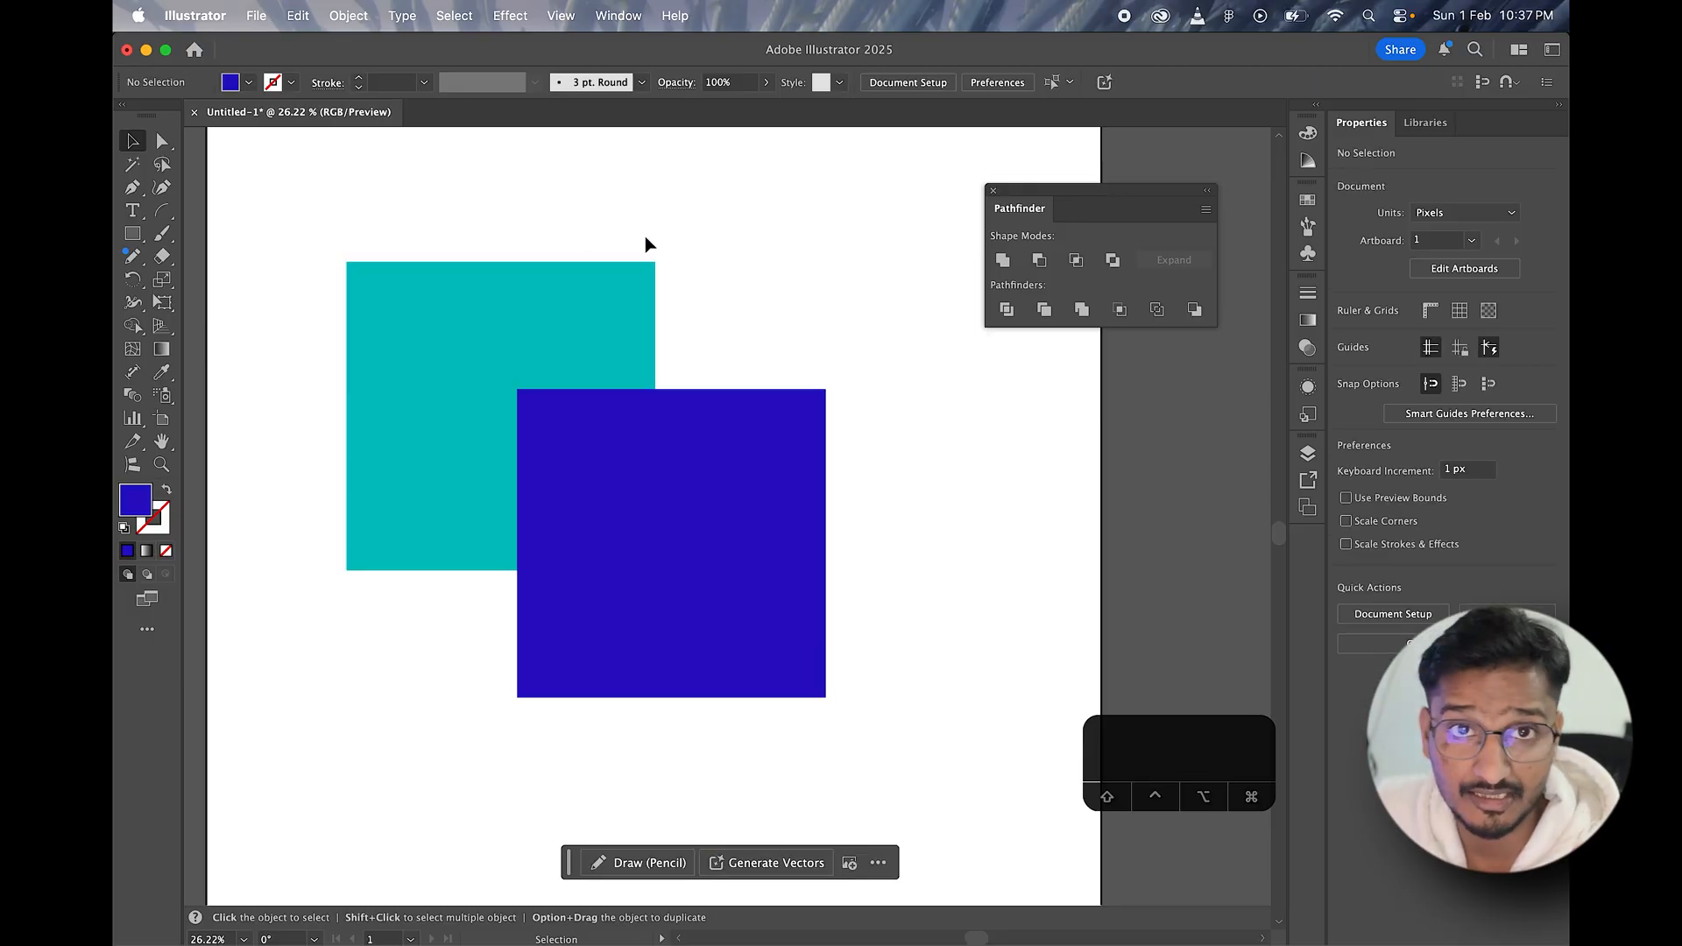
drag(524, 218, 819, 553)
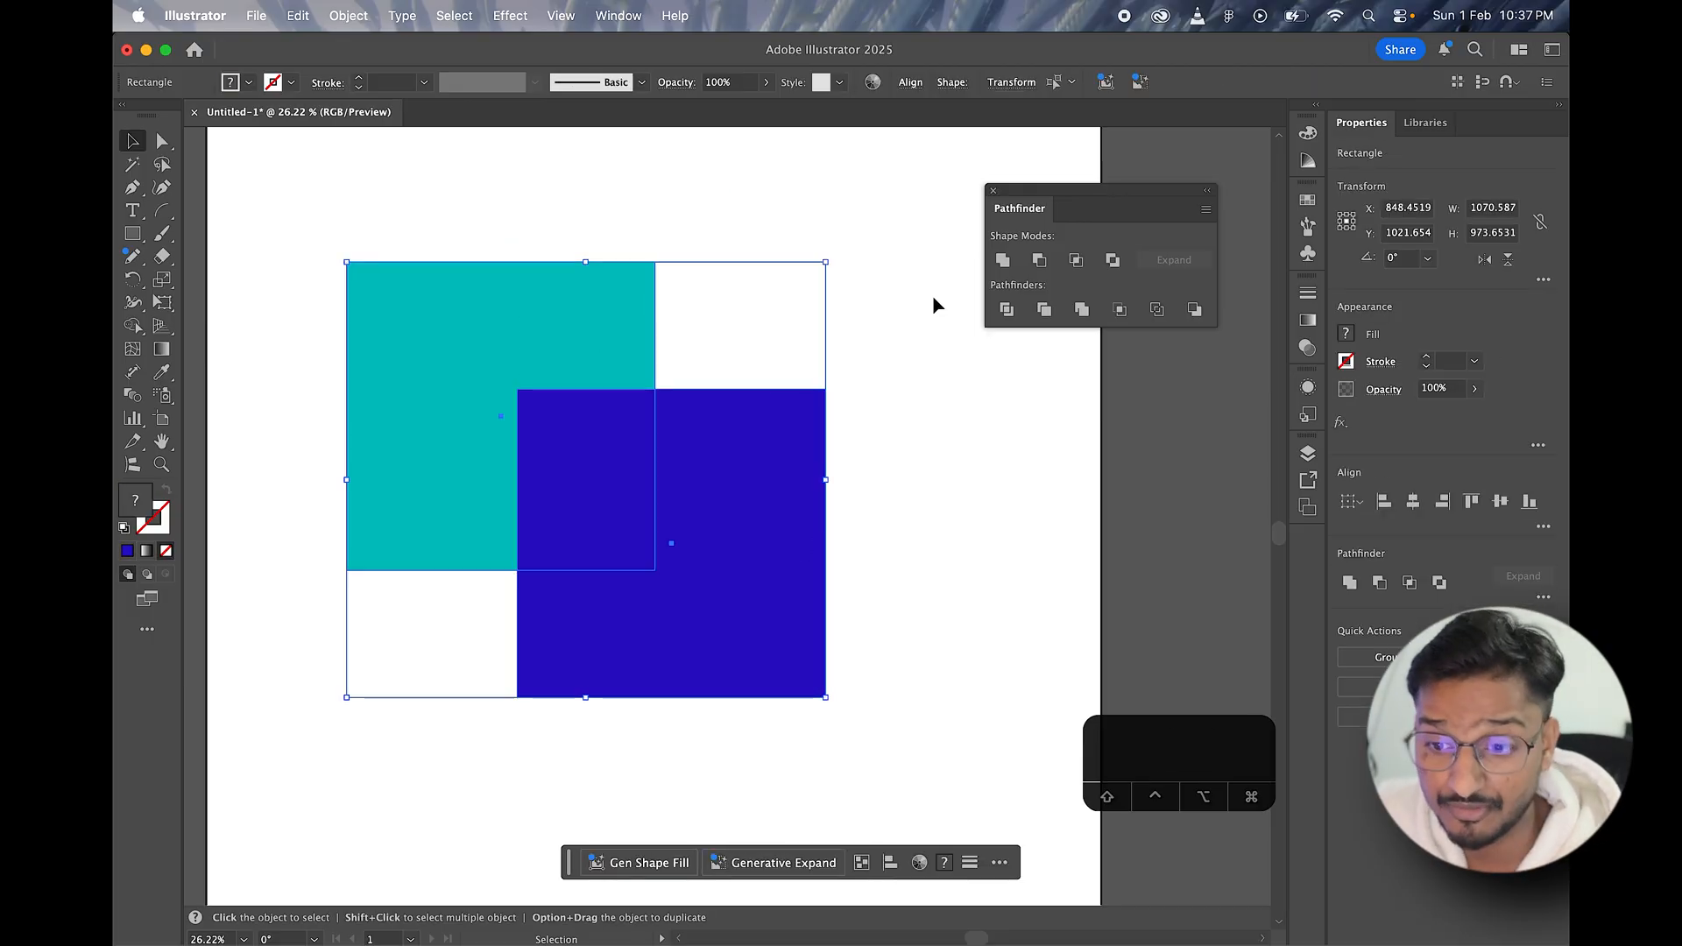
click(1003, 267)
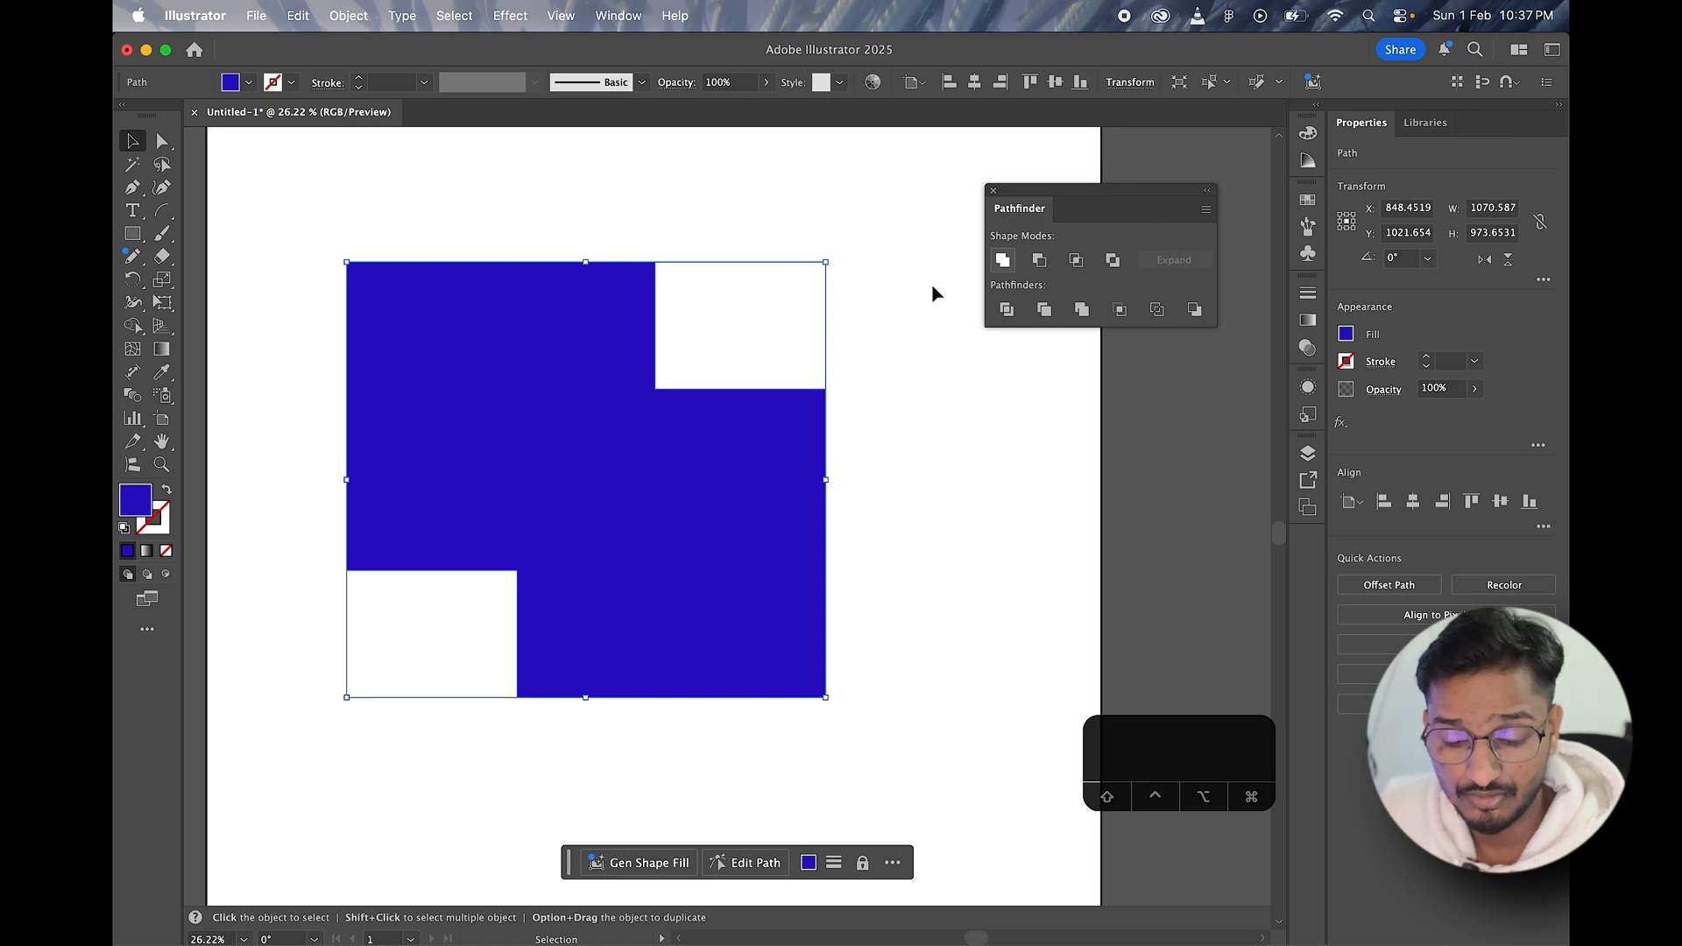
key(super+z)
Step: Nudge the blue square slightly farther down and right over the teal square
click(987, 522)
click(760, 554)
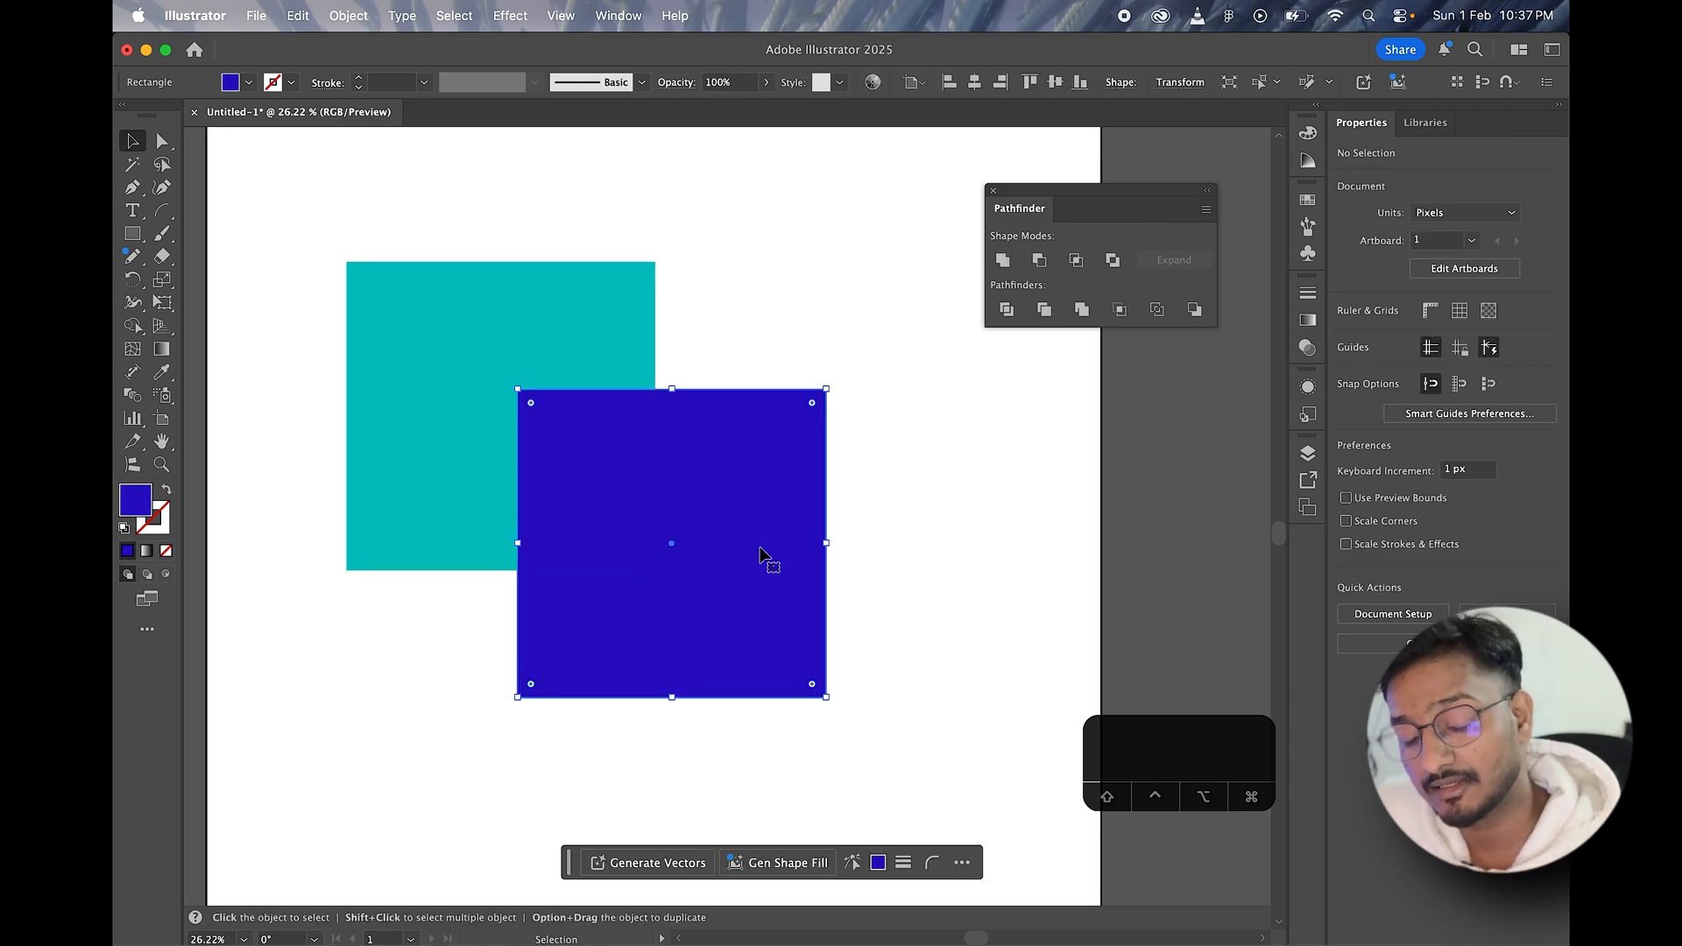
mouse_move(760, 548)
mouse_down()
mouse_move(703, 555)
mouse_move(762, 540)
mouse_up()
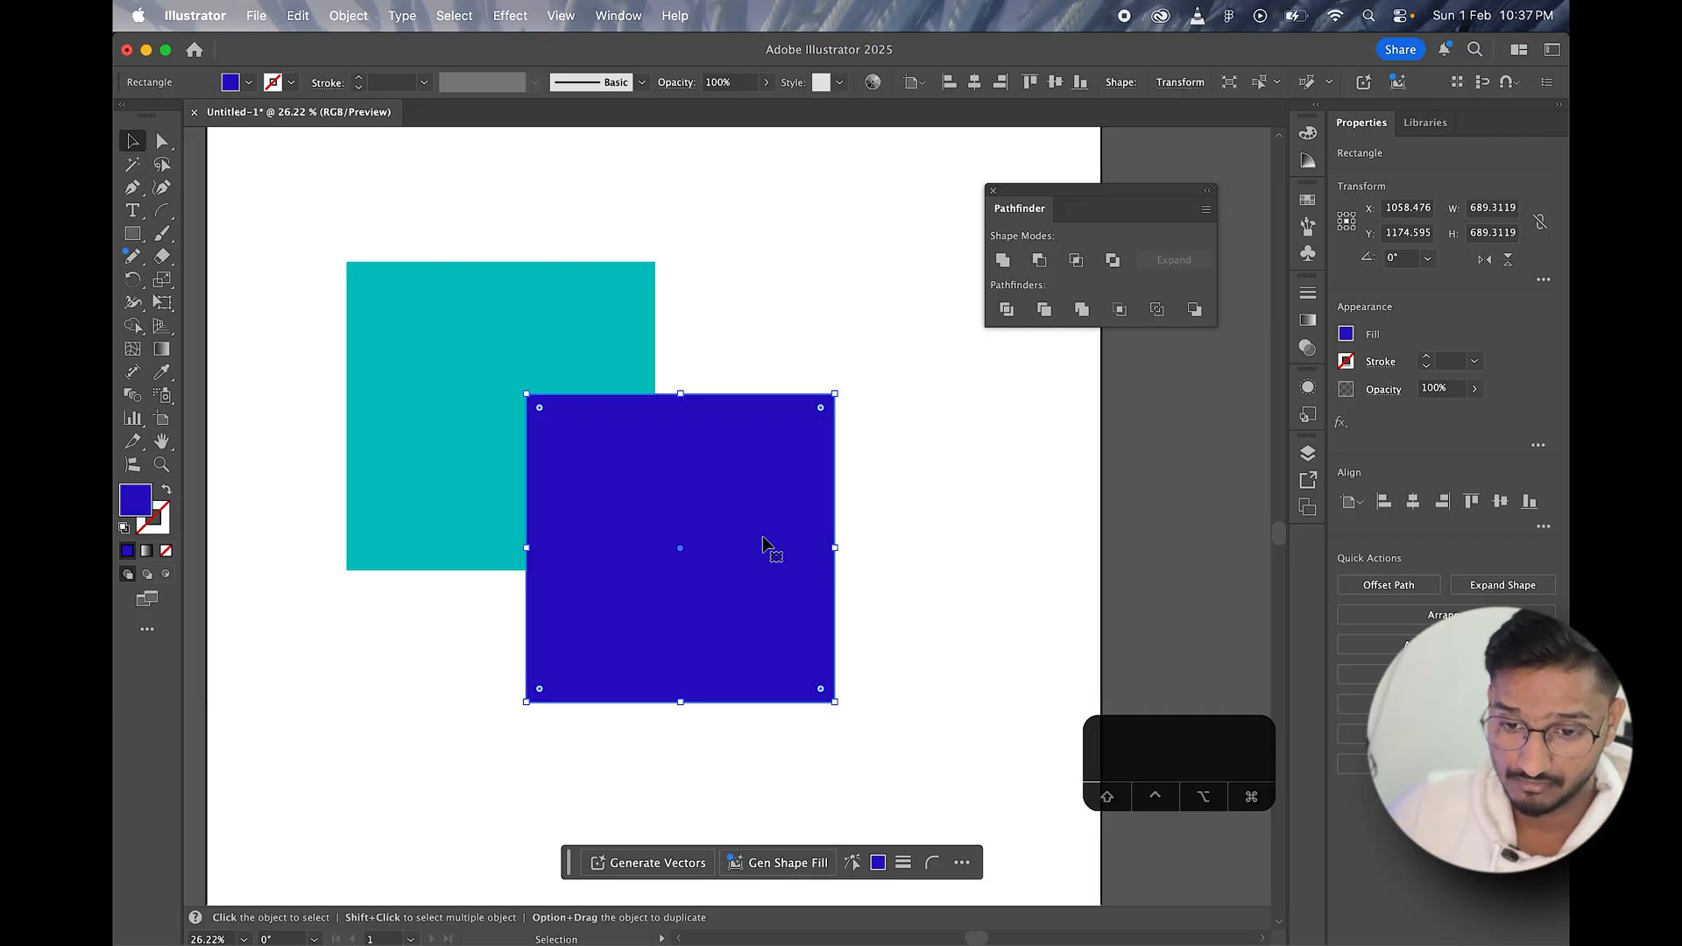
Step: Select the teal and blue squares, try the Unite shape mode on them, and undo it
drag(501, 208, 829, 416)
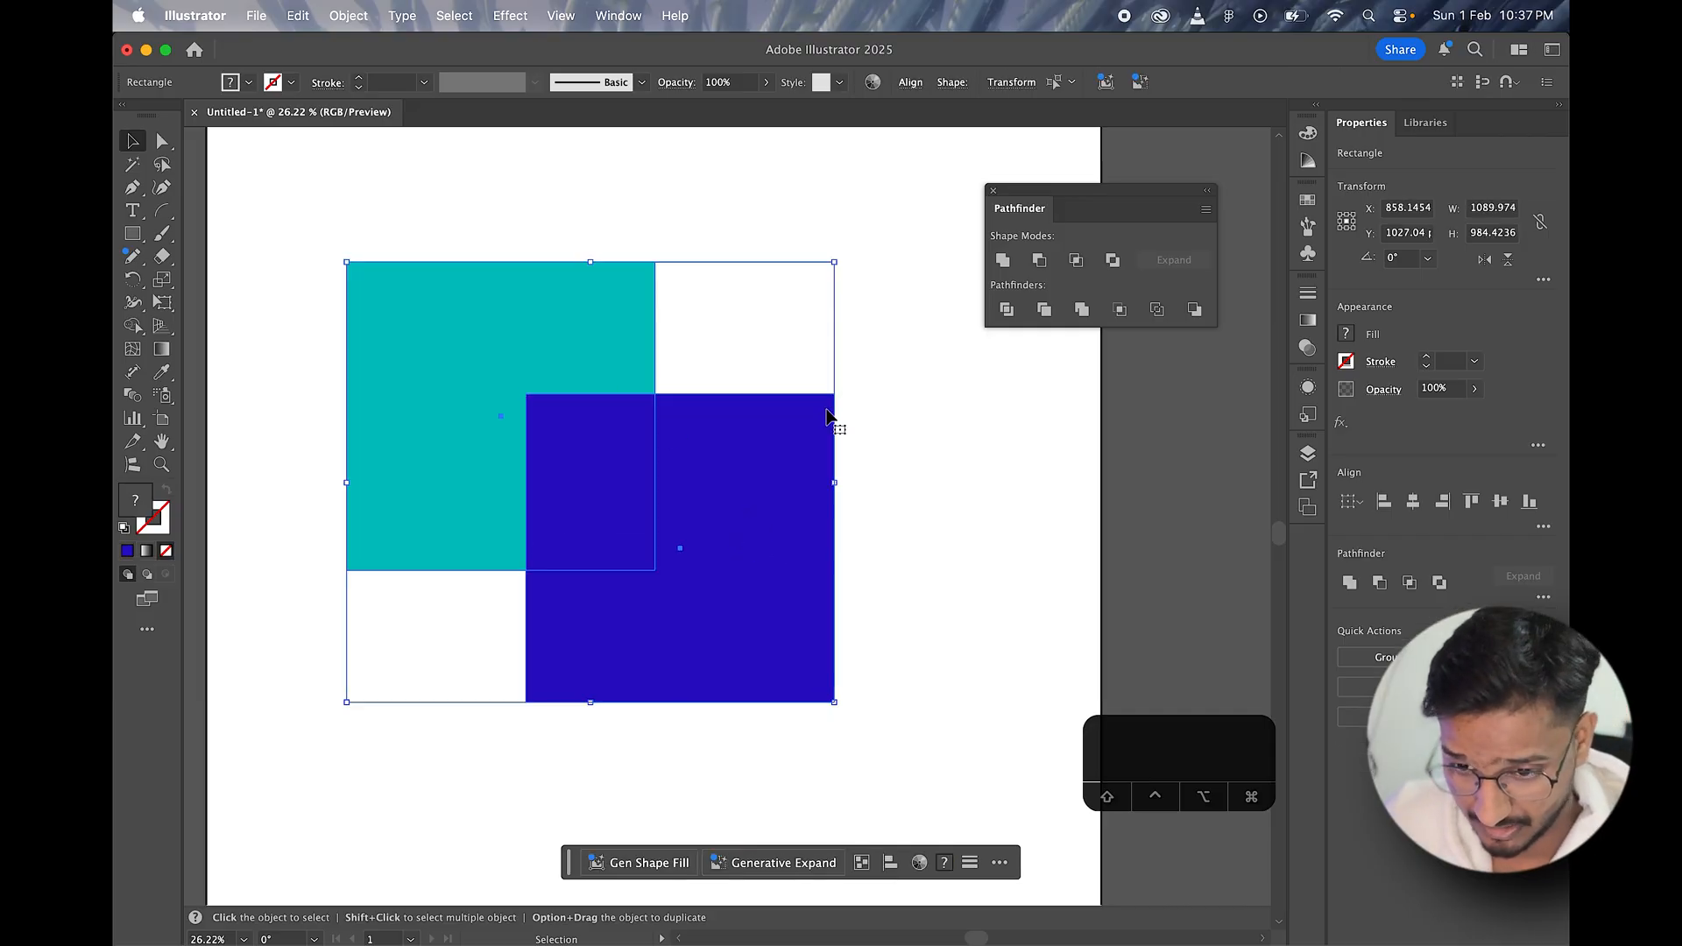
click(577, 228)
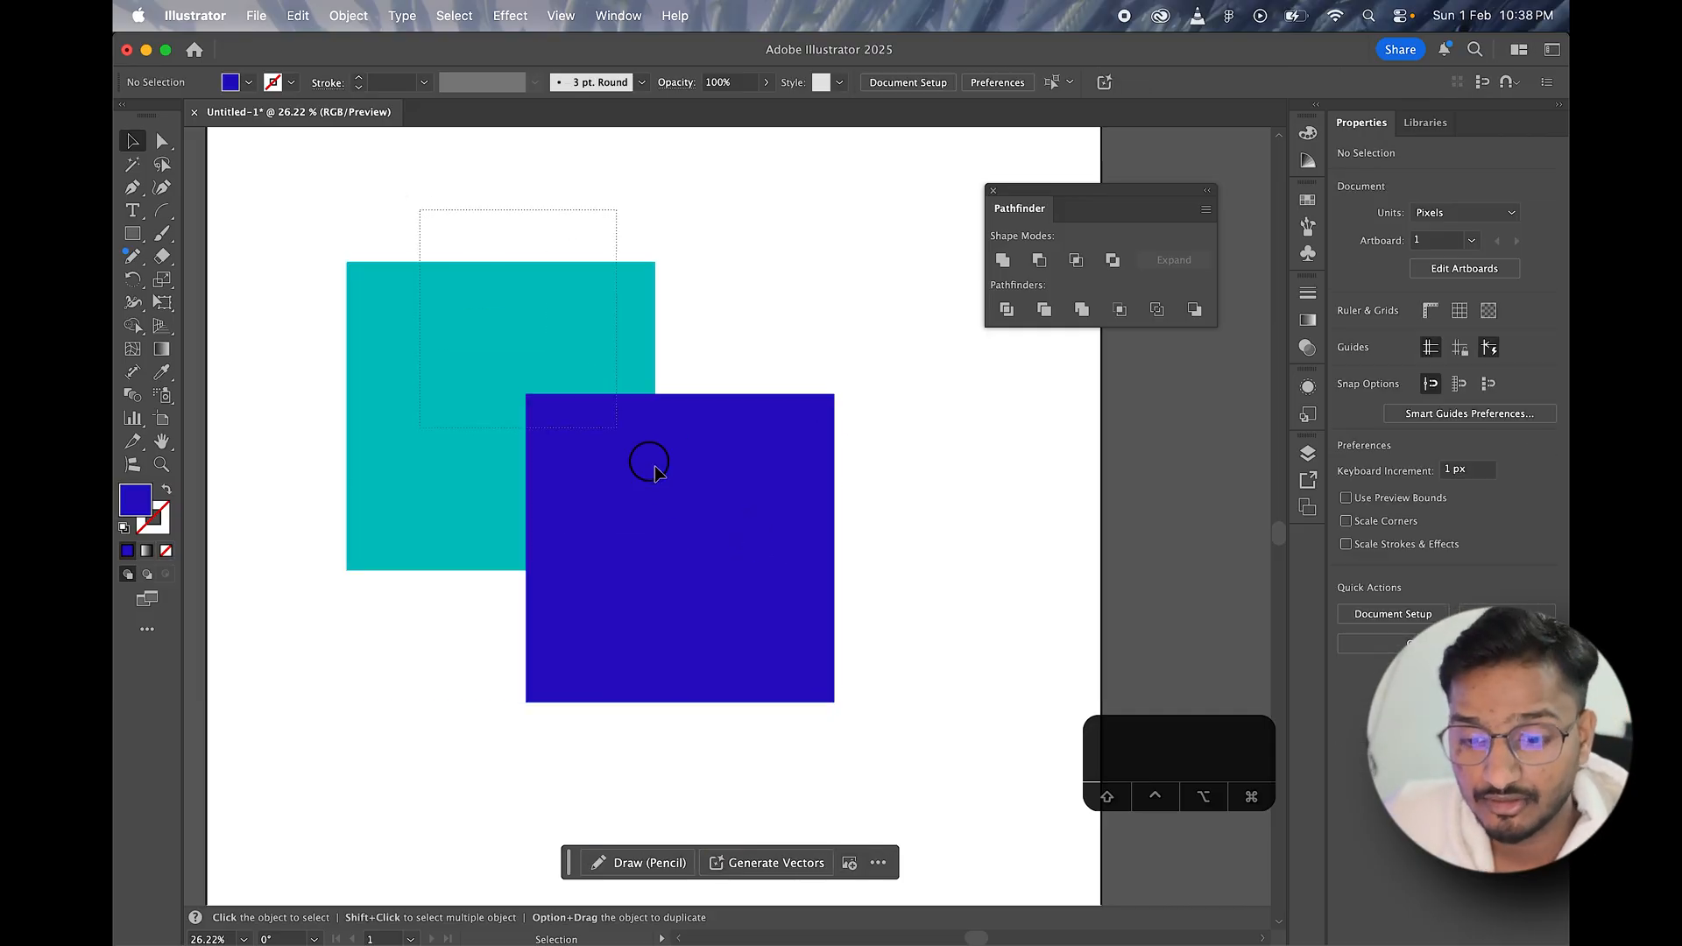
drag(654, 466, 659, 469)
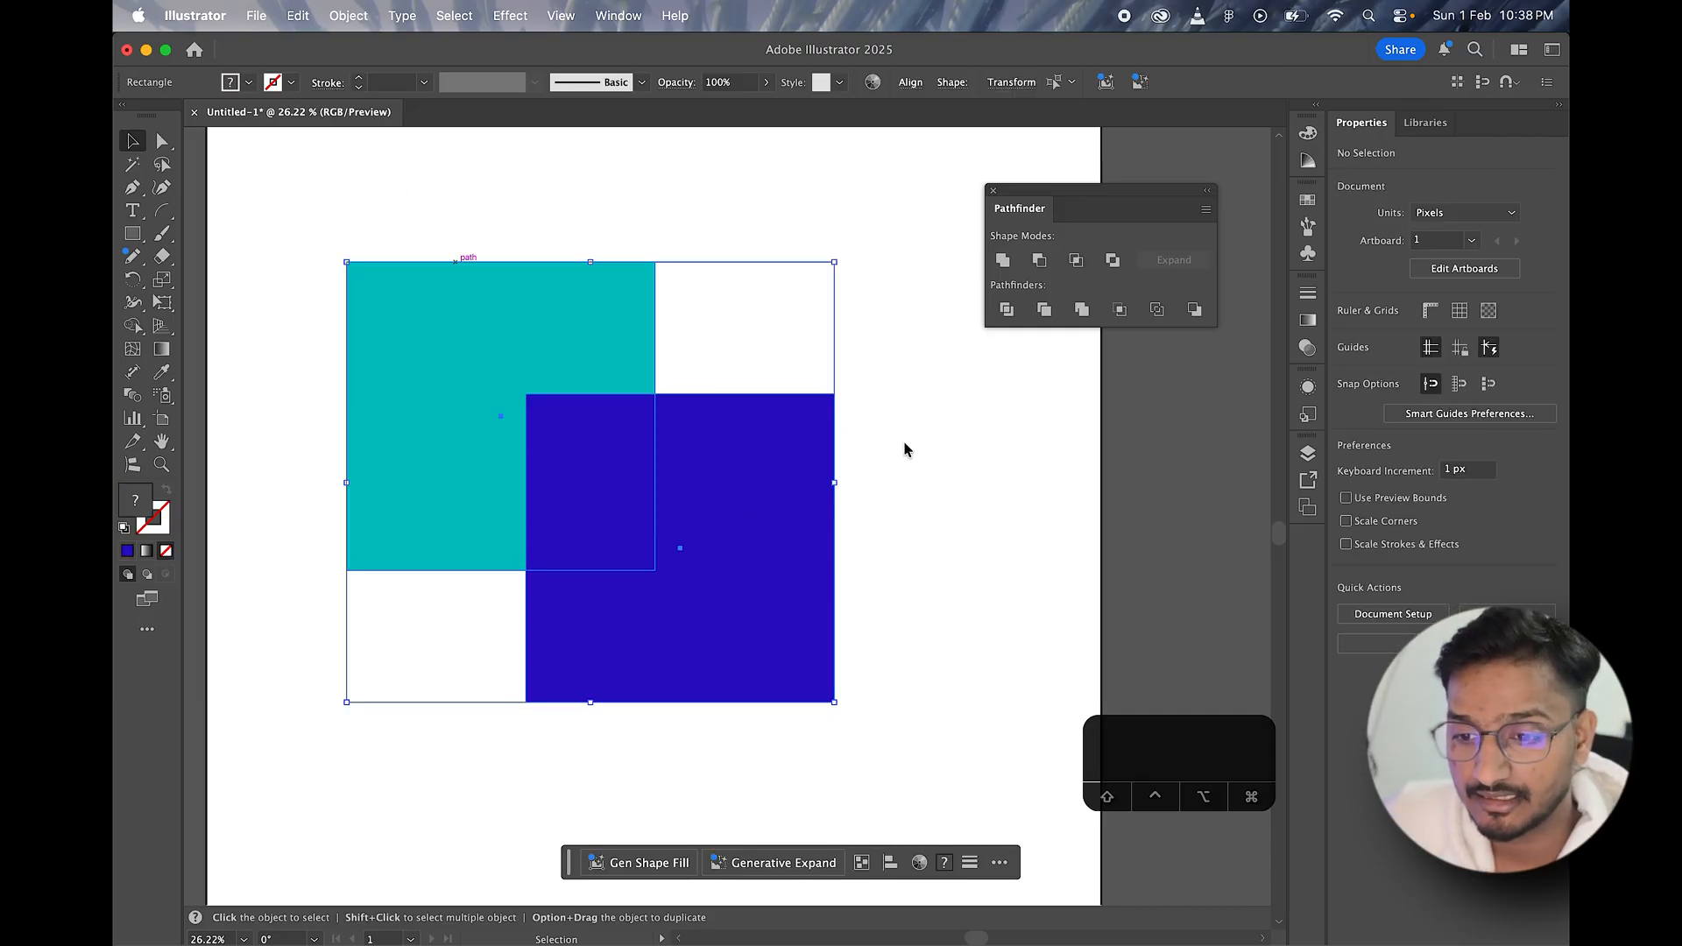
click(1003, 260)
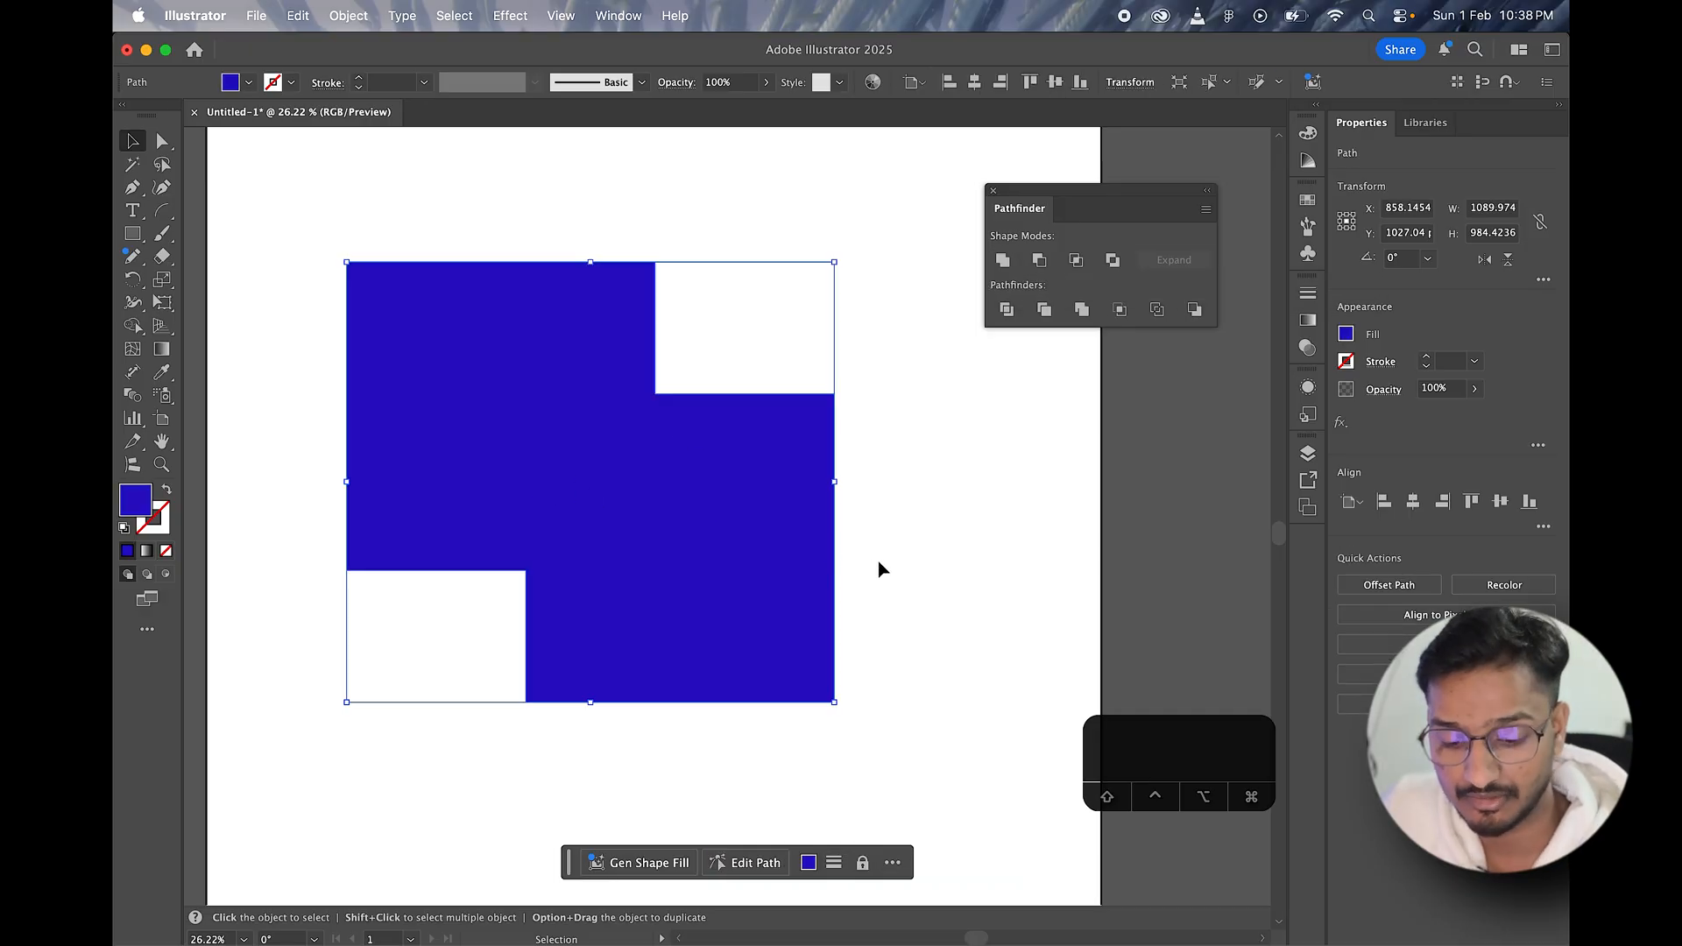
key(super+z)
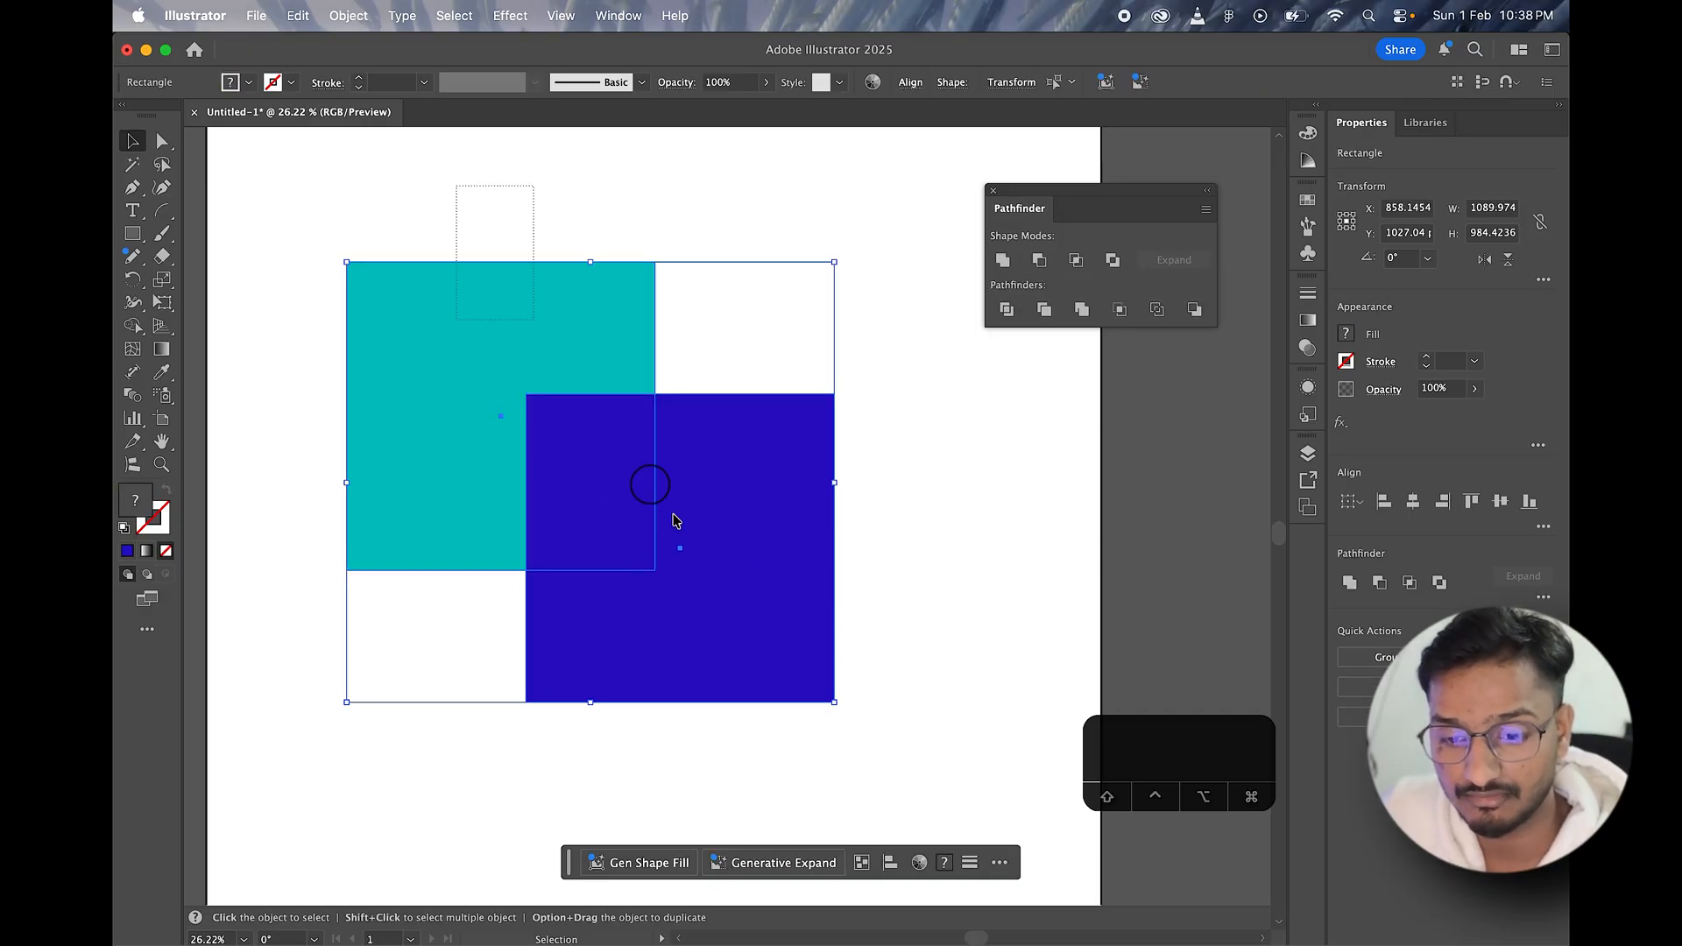
Step: Unite the selected teal and blue squares and shift the combined shape slightly down and right
click(1003, 260)
click(883, 537)
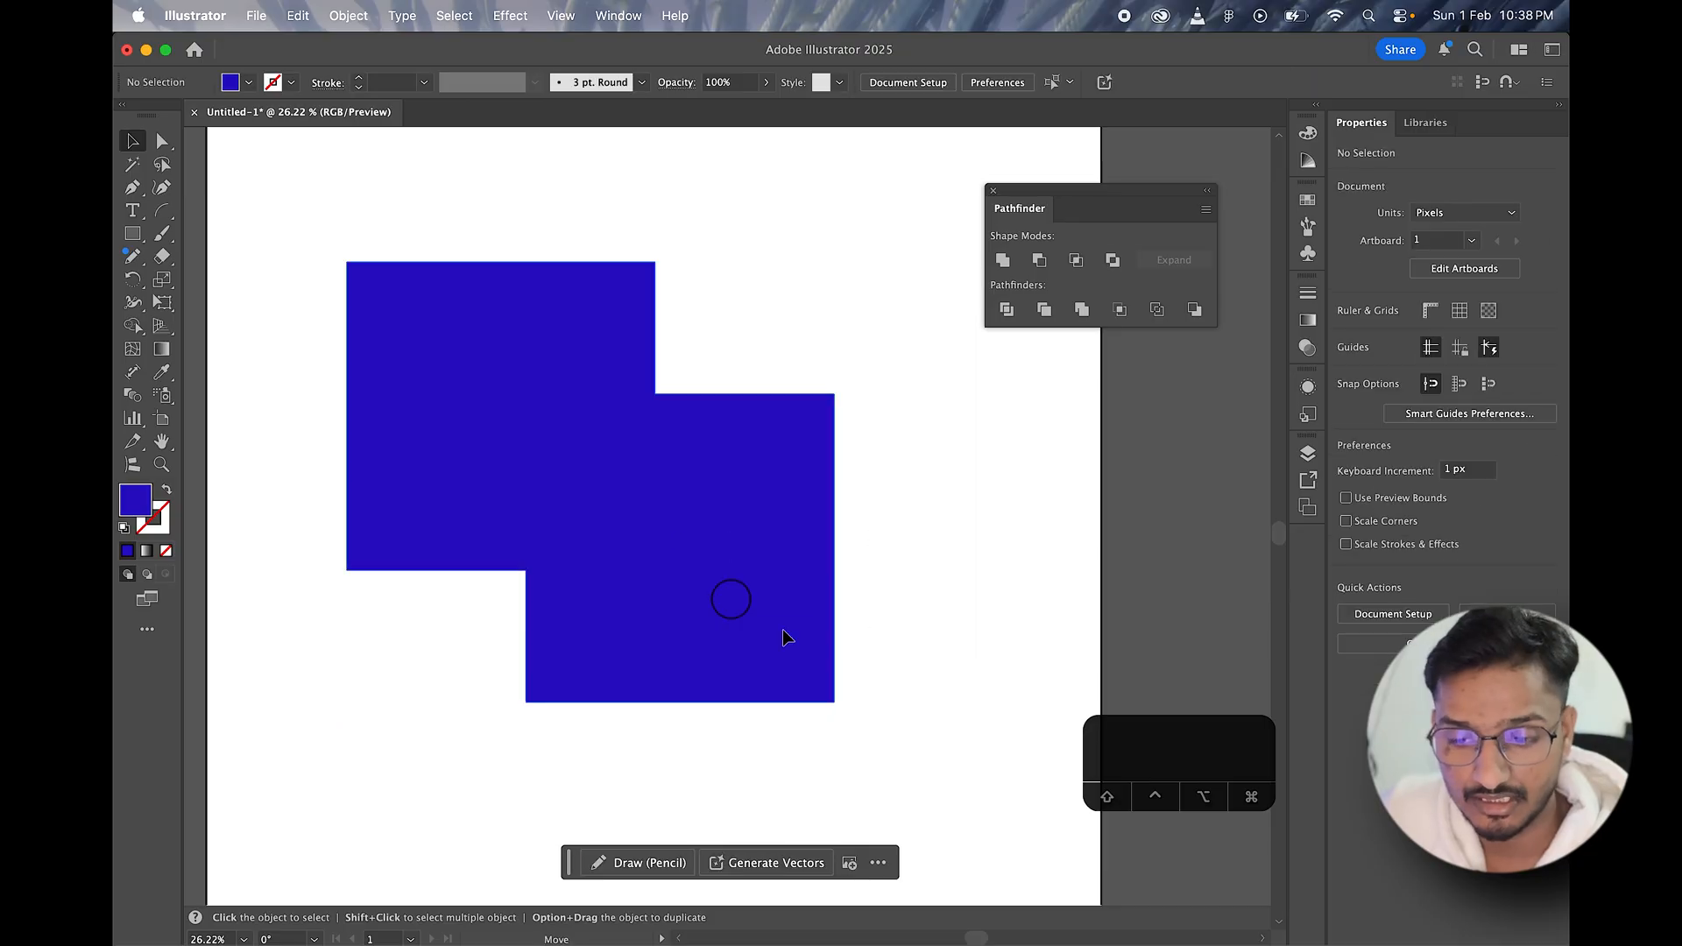
drag(699, 531, 720, 569)
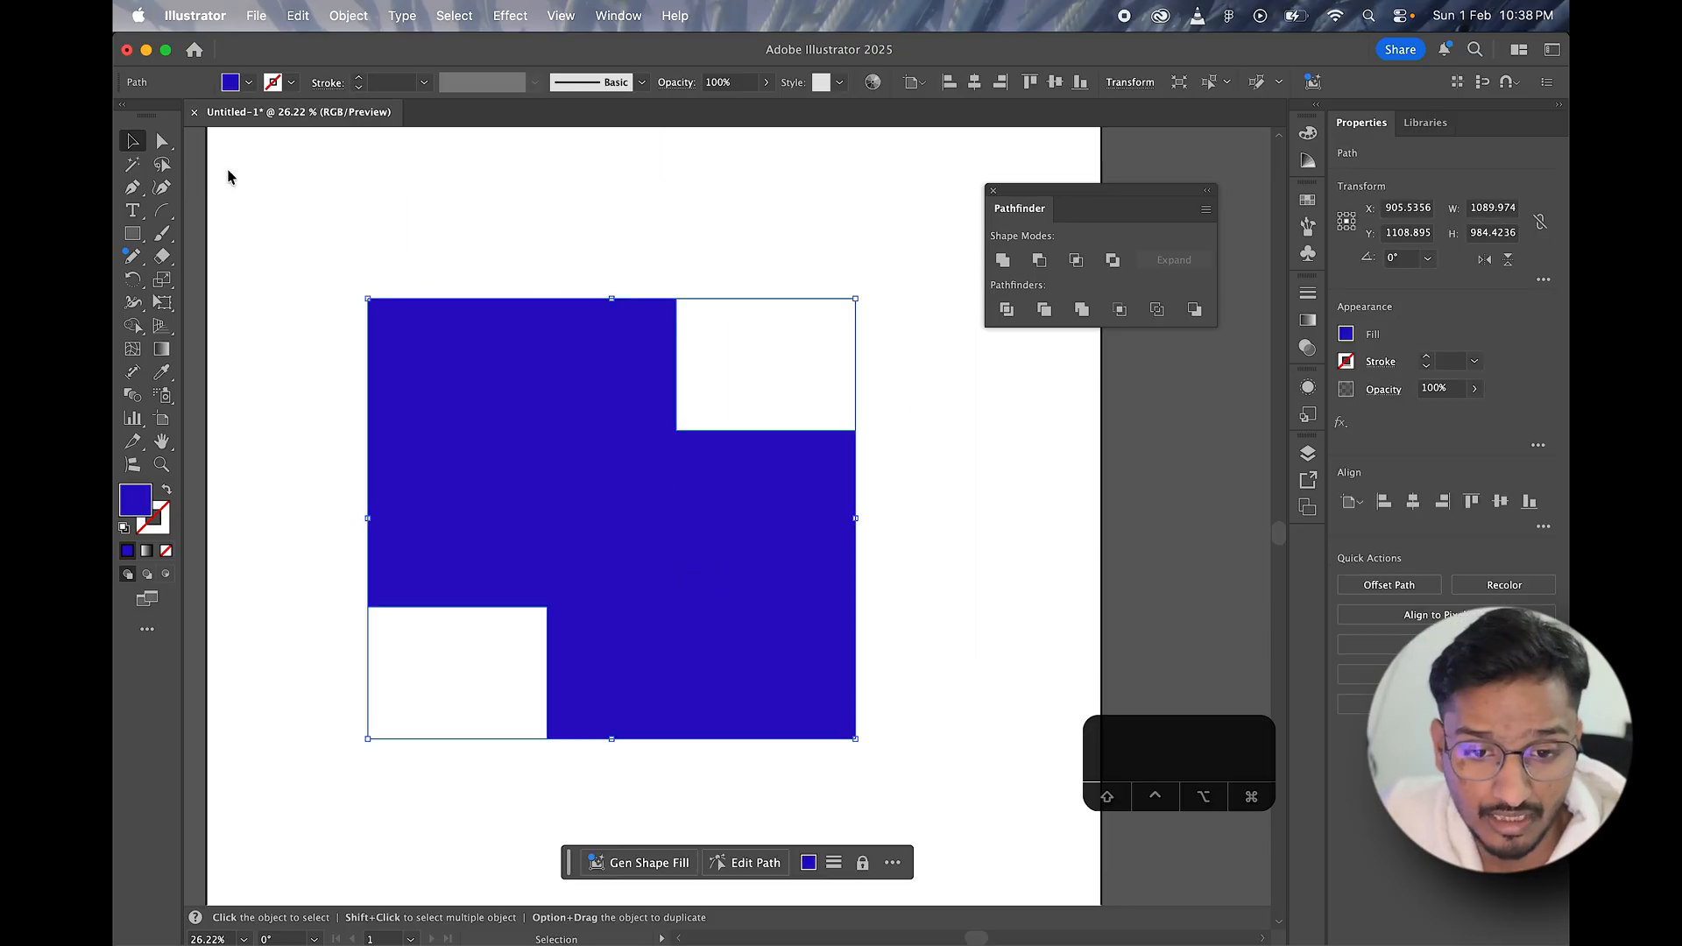
Step: Swap the united shape's fill and stroke colors and set its stroke weight to 40 pt
click(167, 489)
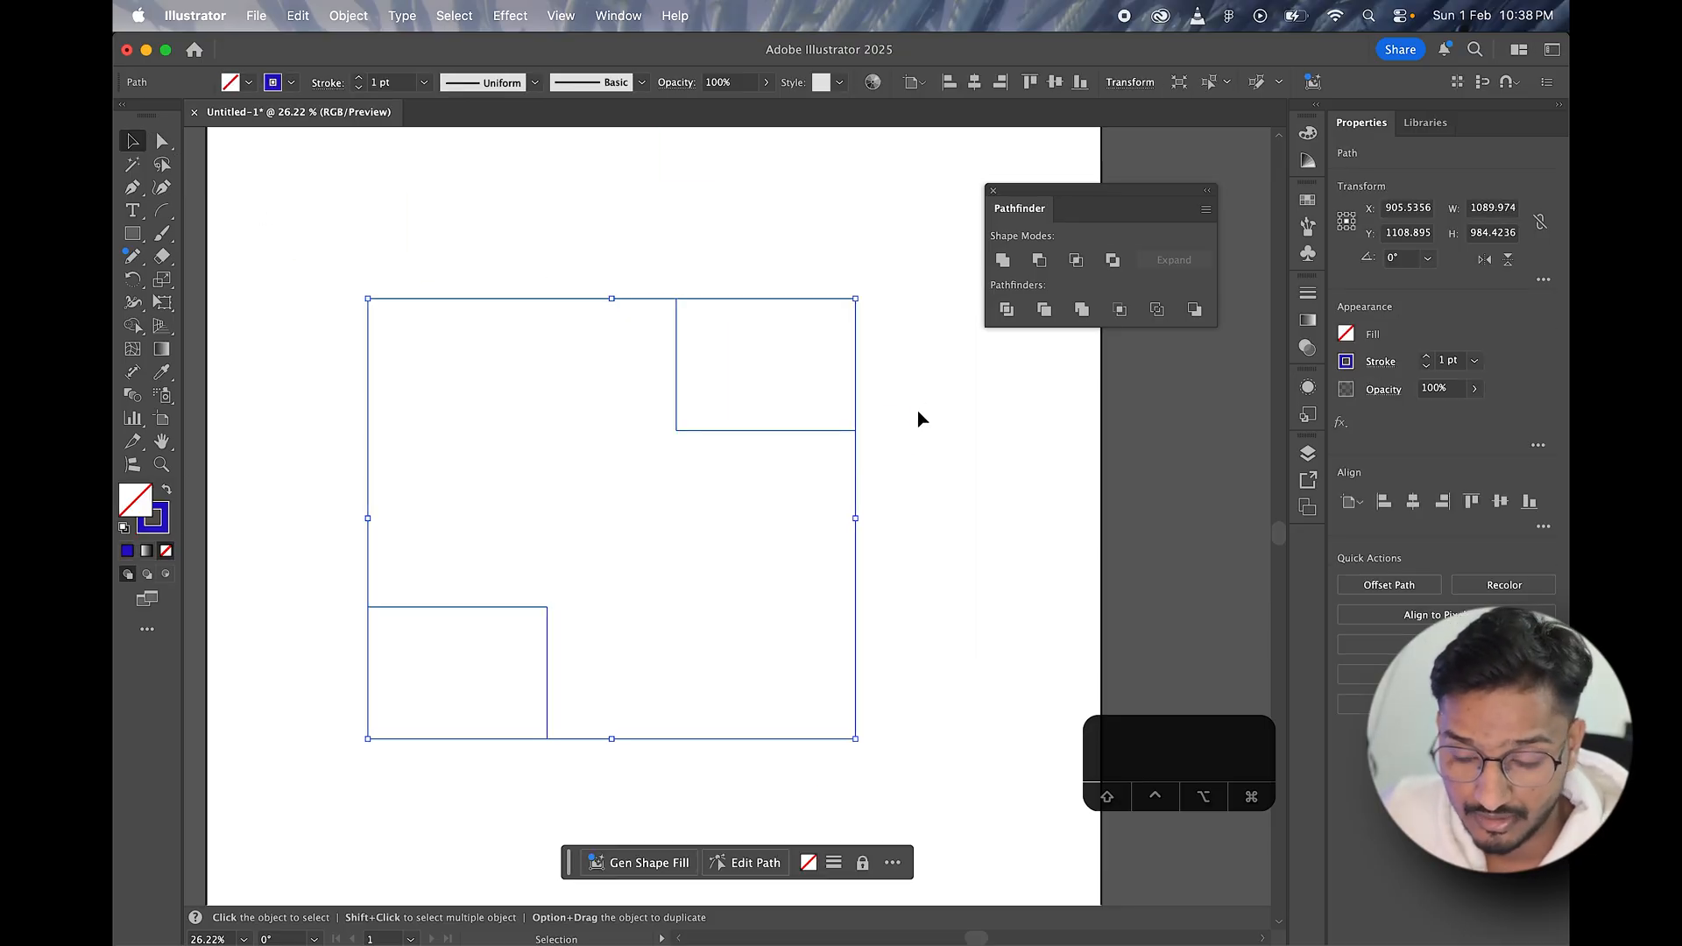
click(917, 419)
click(618, 299)
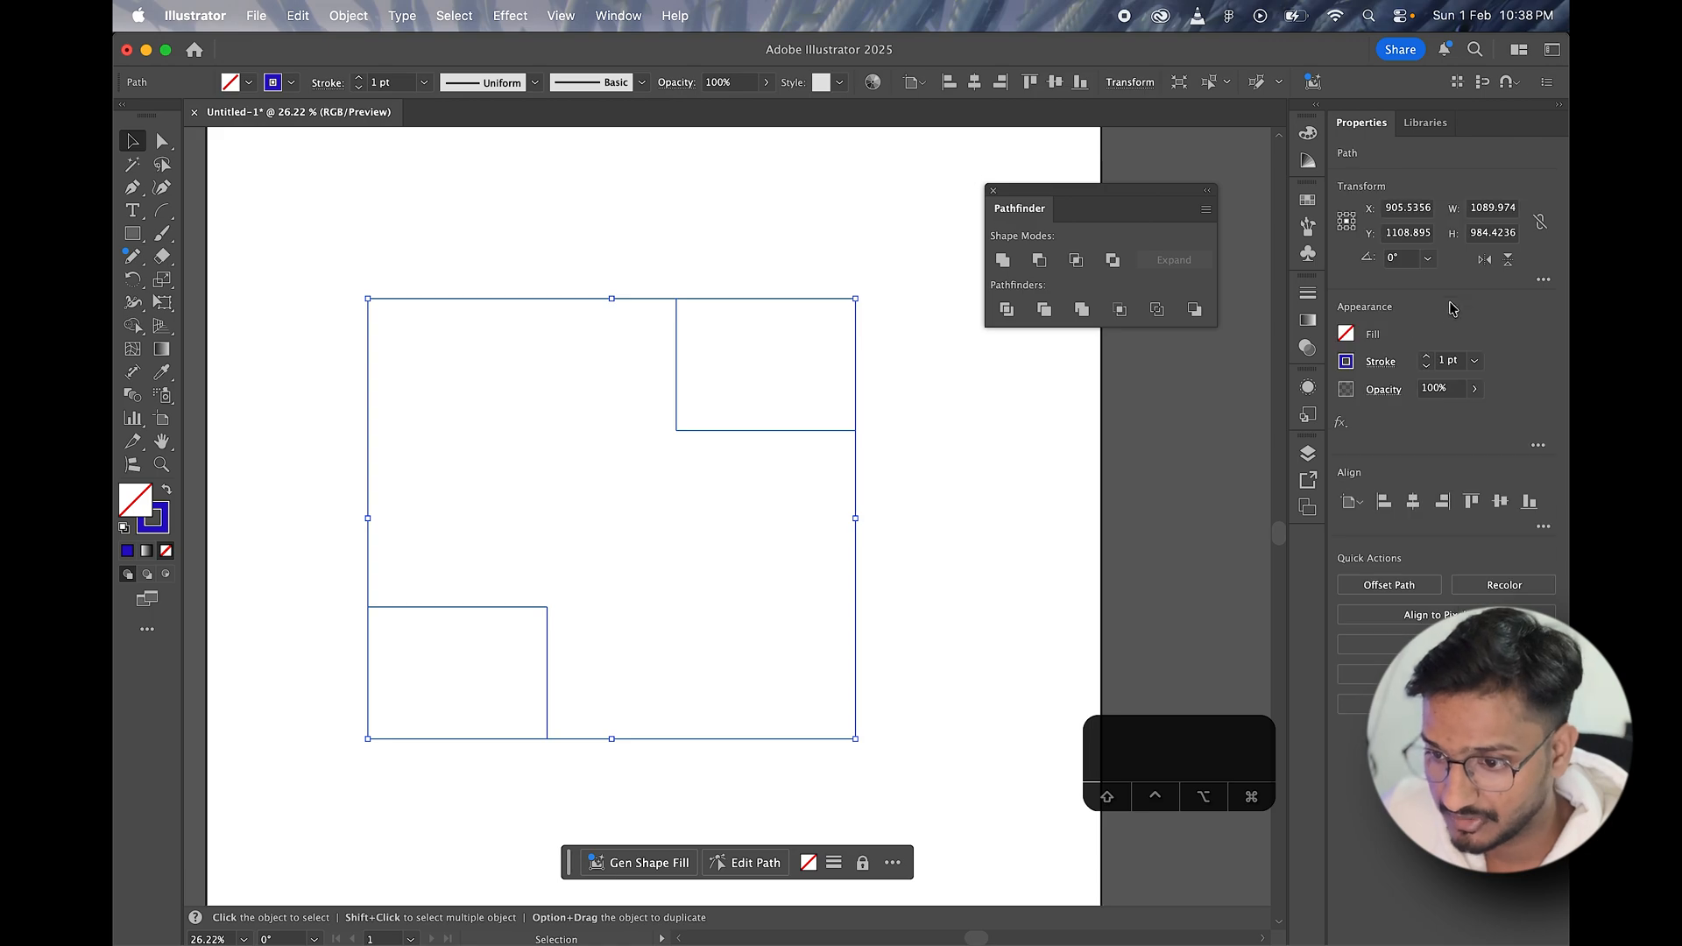
click(1442, 368)
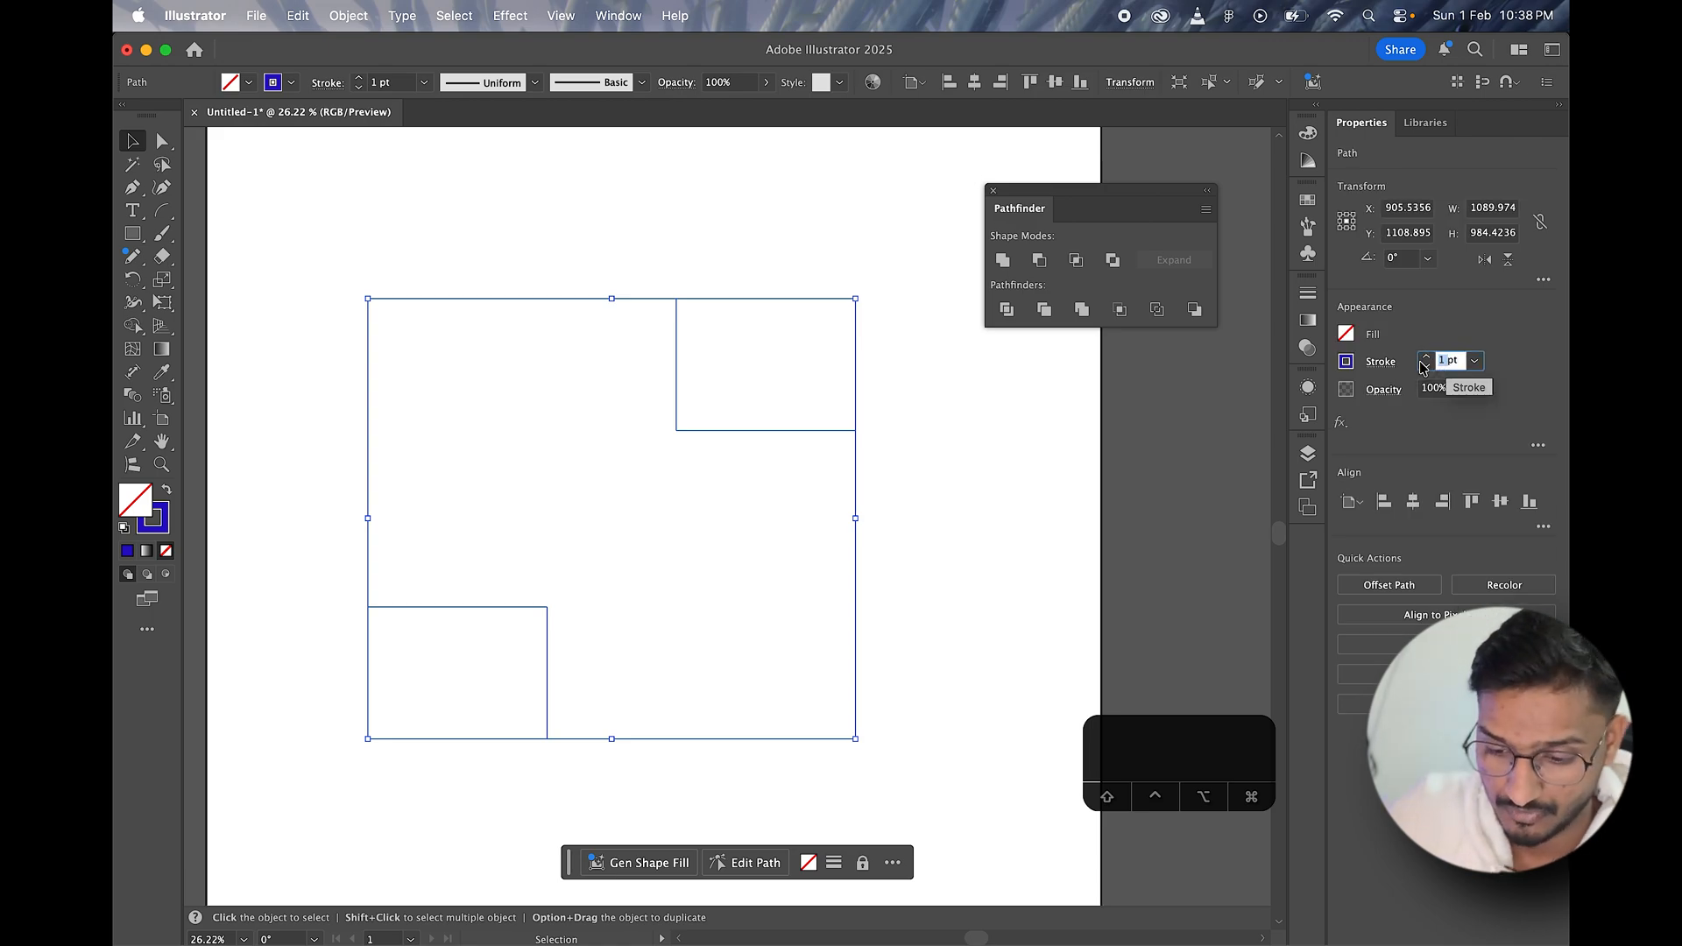
text(4)
key(BackSpace)
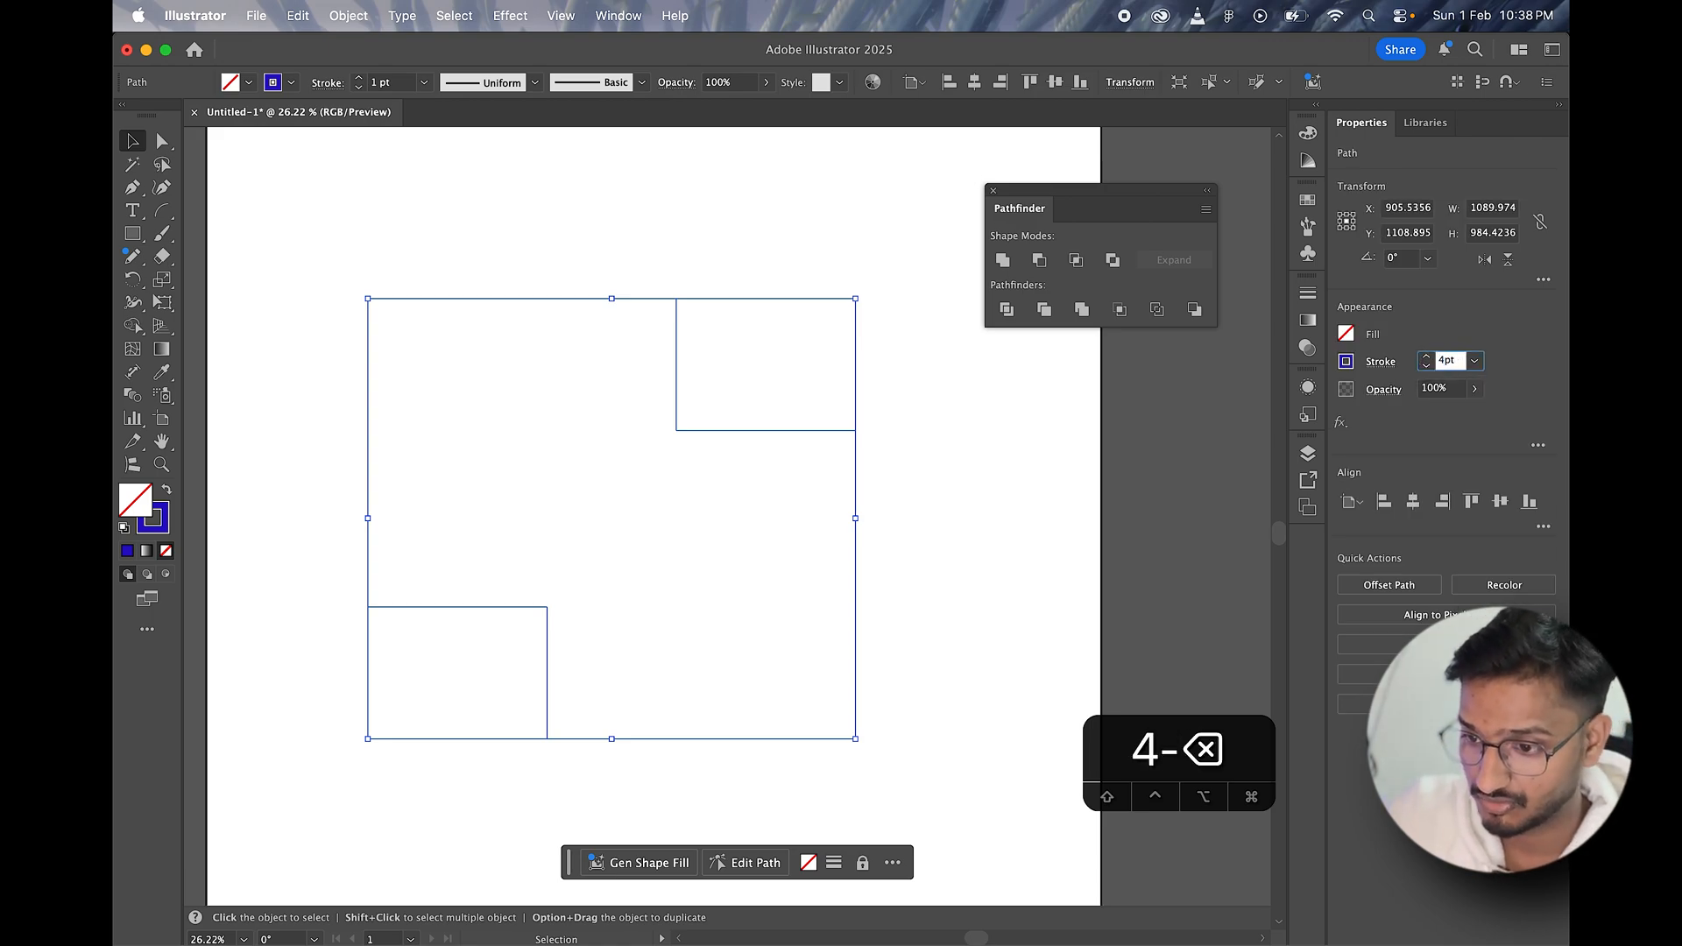
text(0)
key(Return)
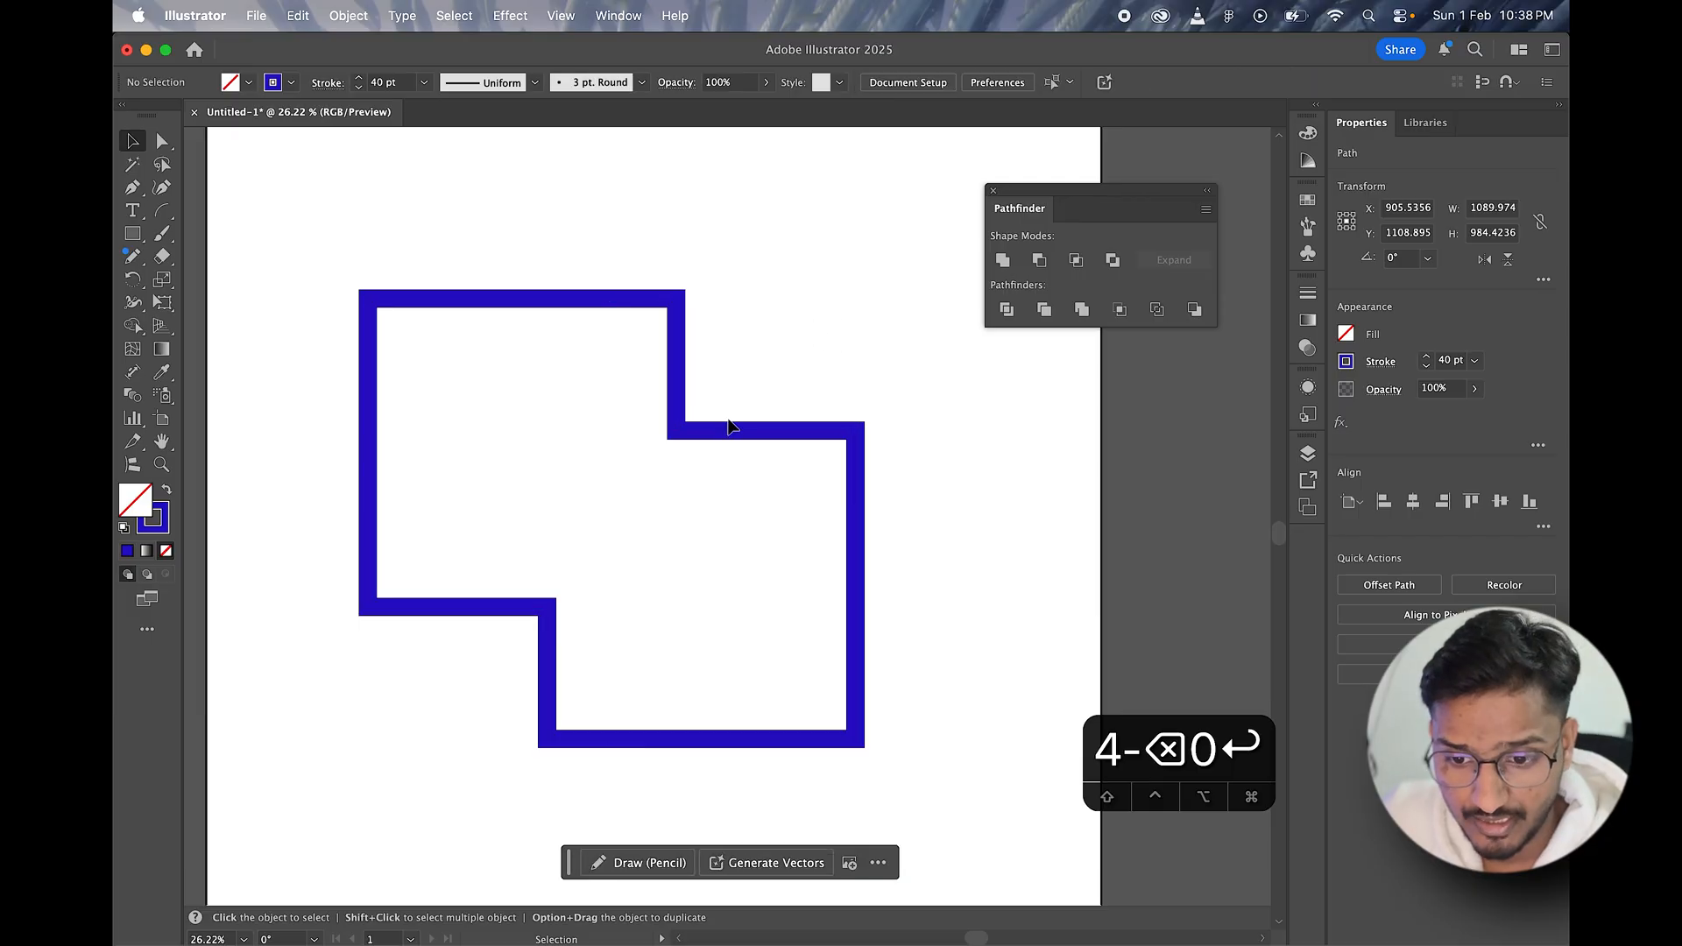
Step: Undo the outline's moves, its 40 pt stroke, the fill and stroke swap, and the Unite
mouse_move(724, 429)
mouse_down()
mouse_move(725, 357)
mouse_move(724, 399)
mouse_up()
key(super+z)
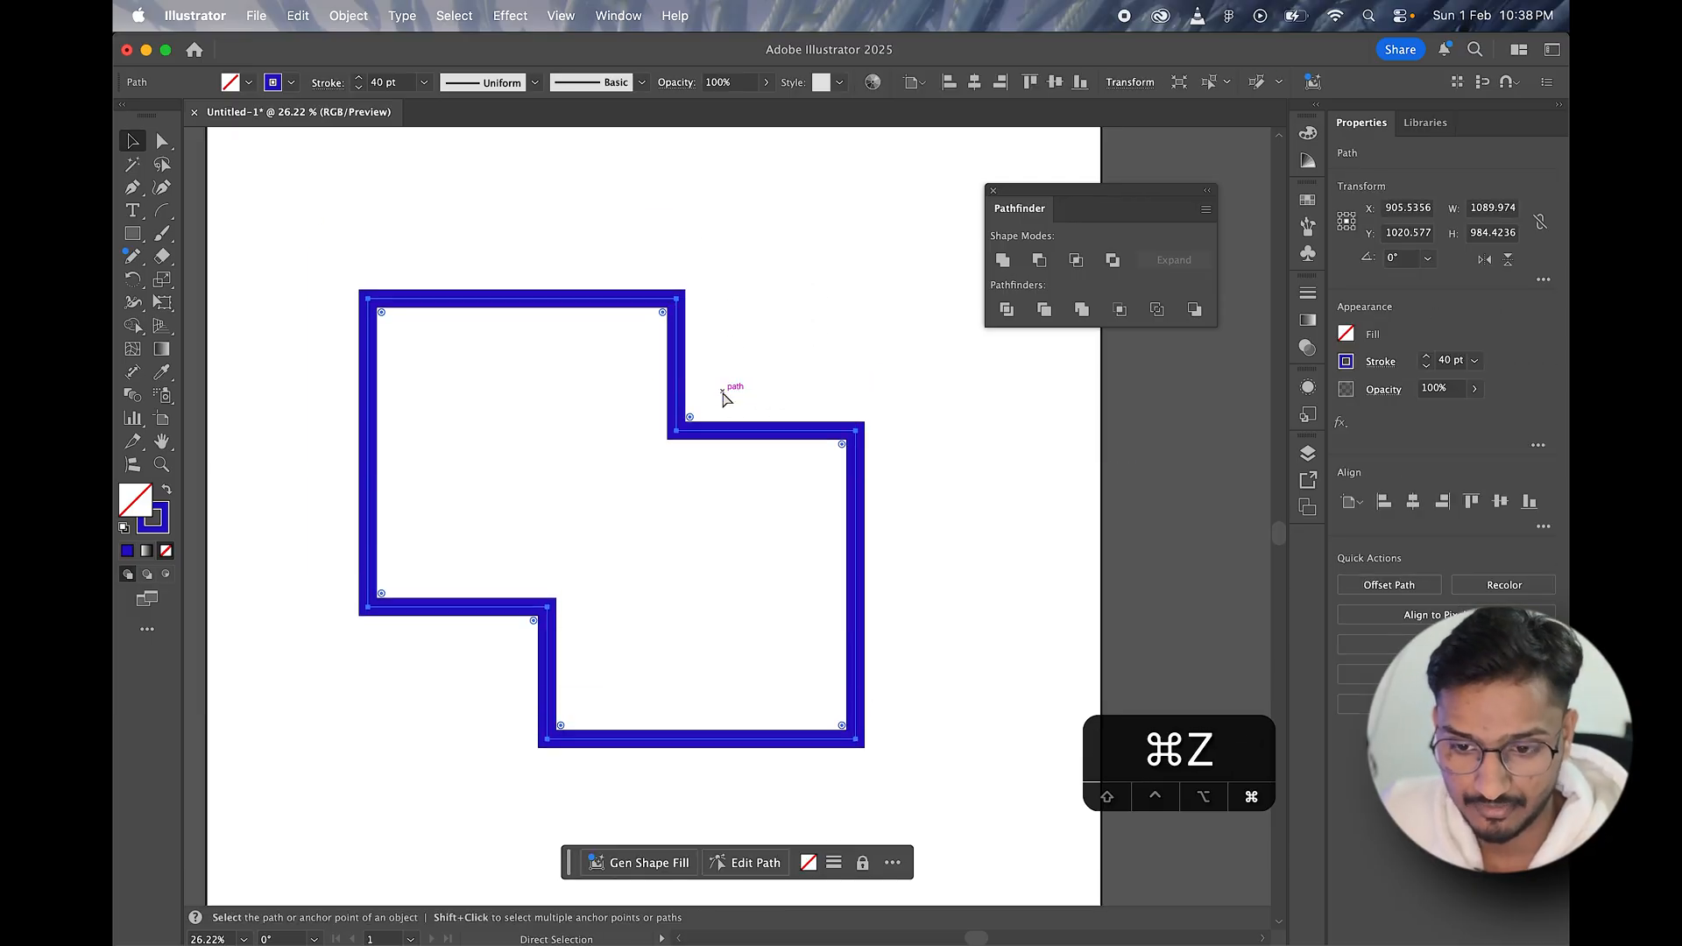
key(super+z)
key(super+z)
key(super+z)
key(super+z)
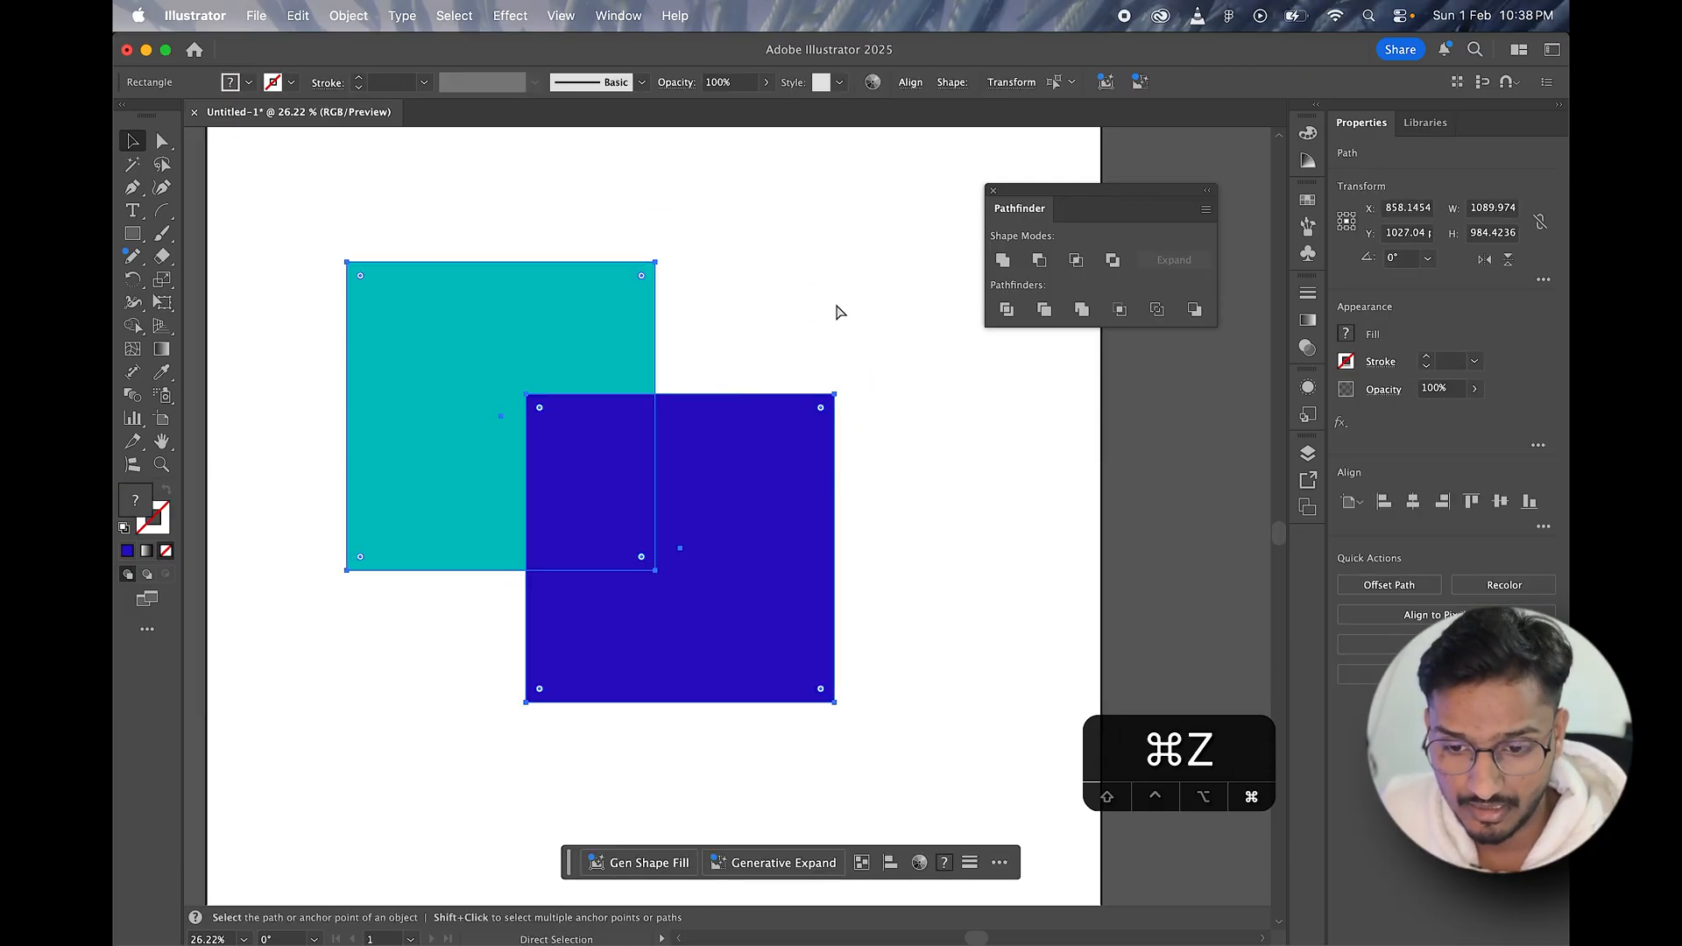
Step: Select the teal and blue squares, apply the Trim pathfinder, and shift the resulting group slightly up
click(859, 308)
drag(518, 189, 835, 659)
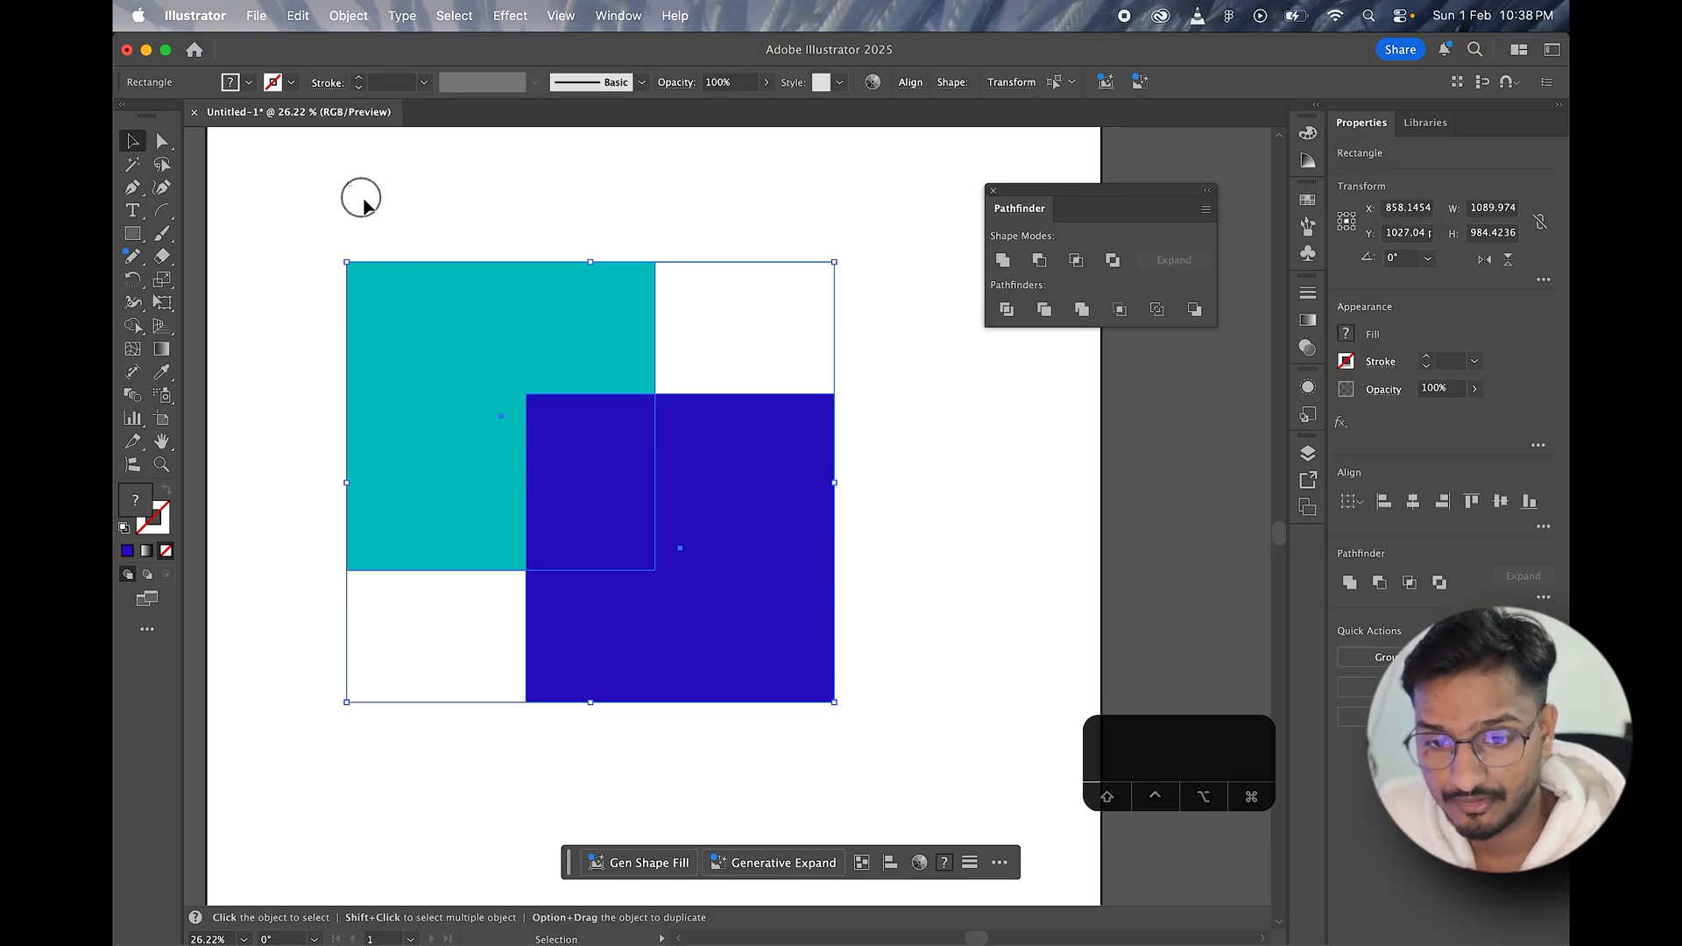
drag(345, 182, 810, 670)
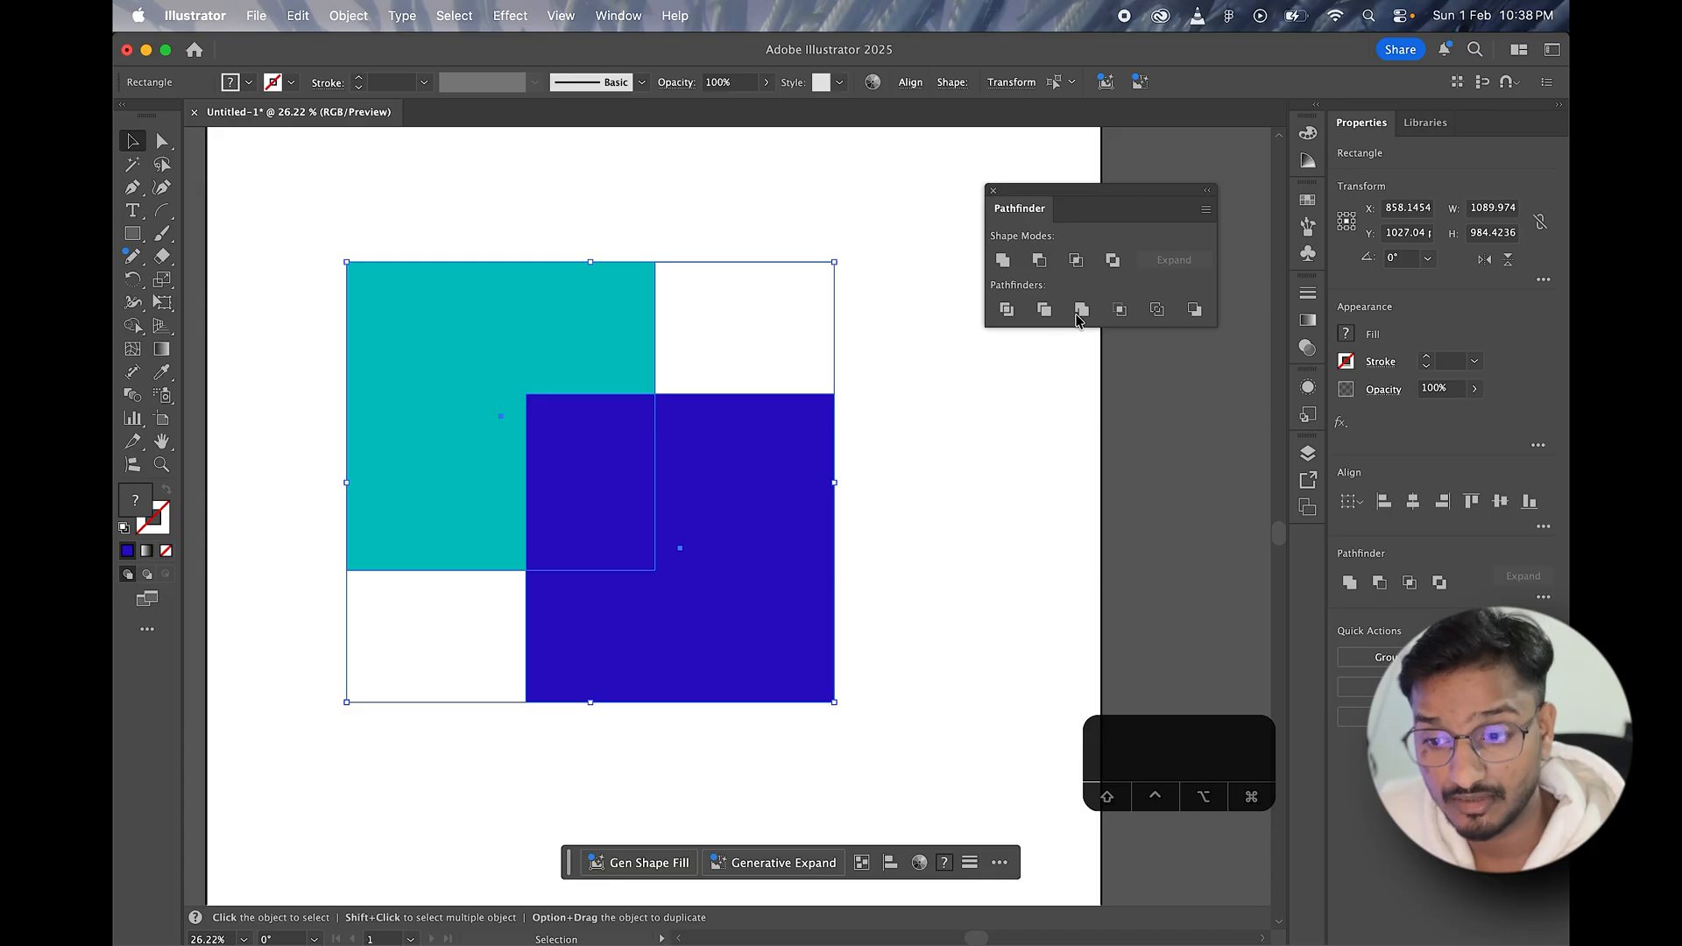
click(1043, 317)
click(934, 453)
mouse_move(570, 360)
mouse_down()
mouse_move(556, 312)
mouse_move(563, 364)
mouse_move(586, 377)
mouse_move(568, 368)
mouse_up()
drag(631, 470, 593, 445)
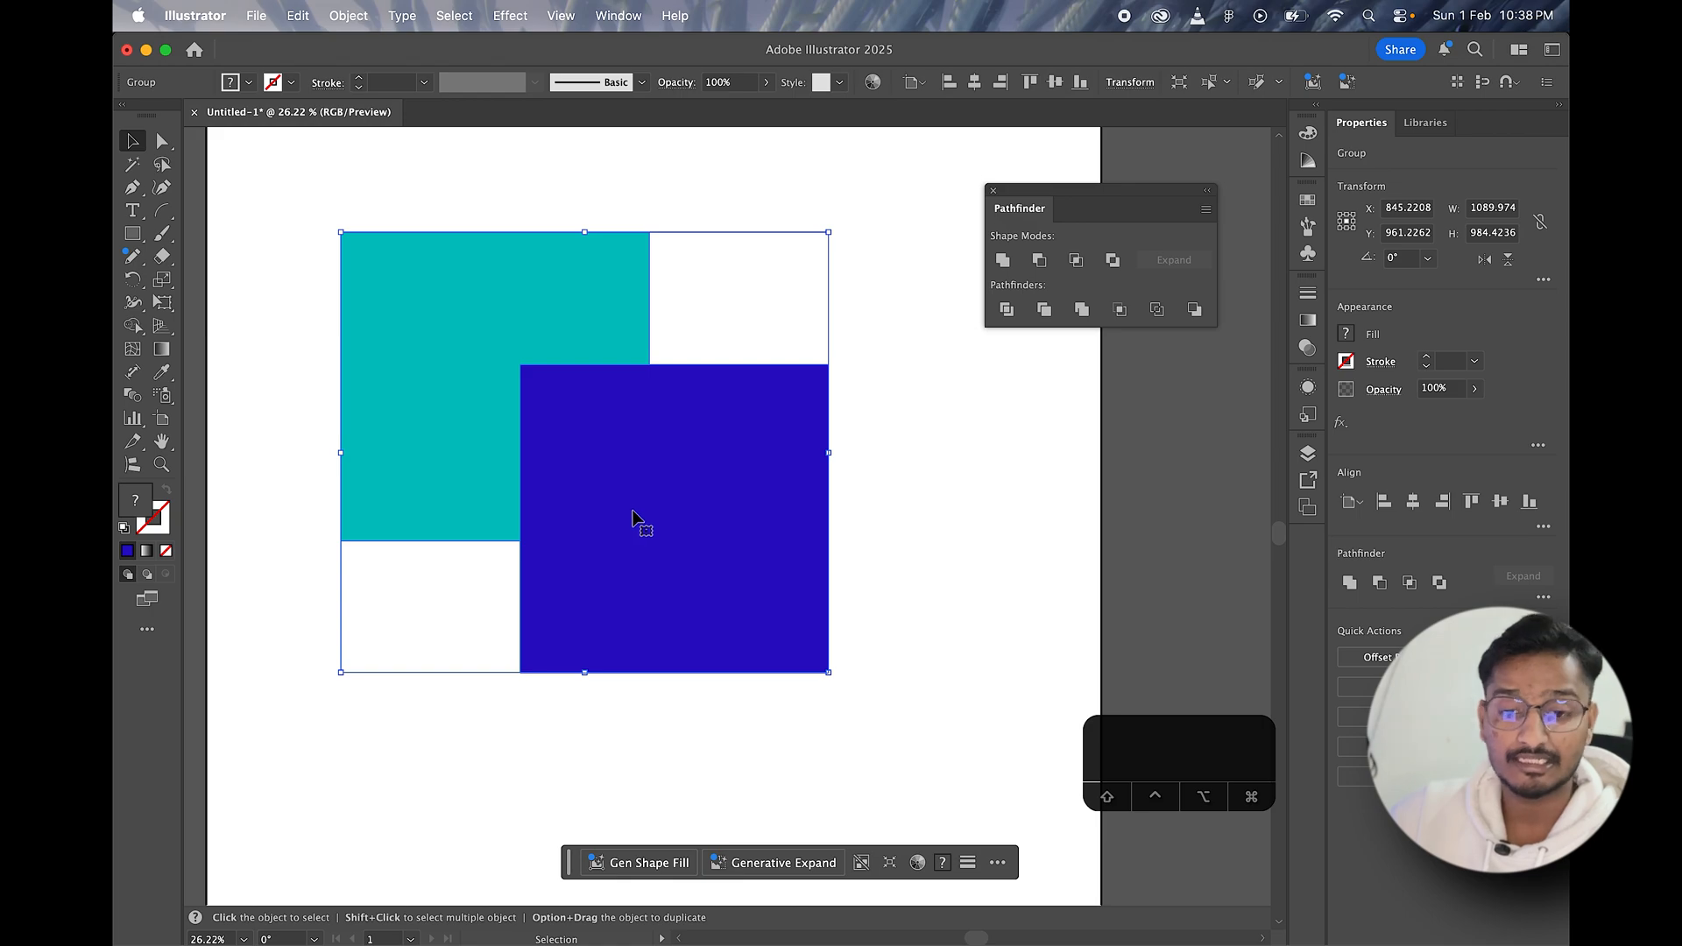
Step: Ungroup the trimmed teal and blue pieces
right_click(619, 450)
click(803, 575)
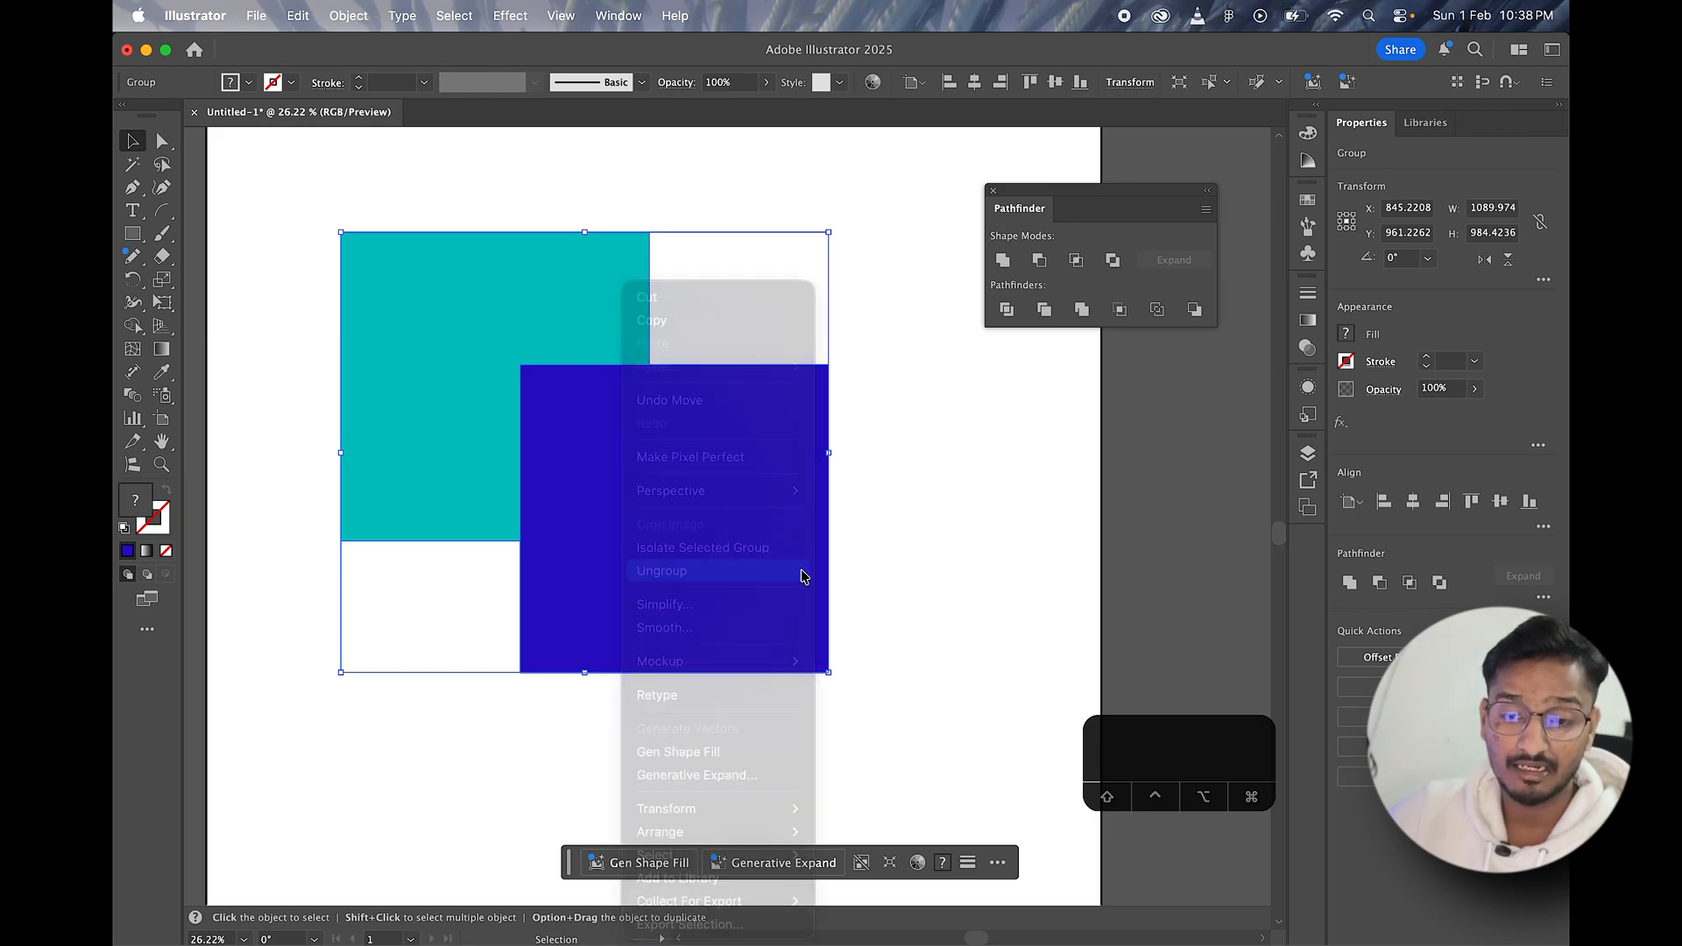
click(909, 559)
click(694, 536)
click(888, 421)
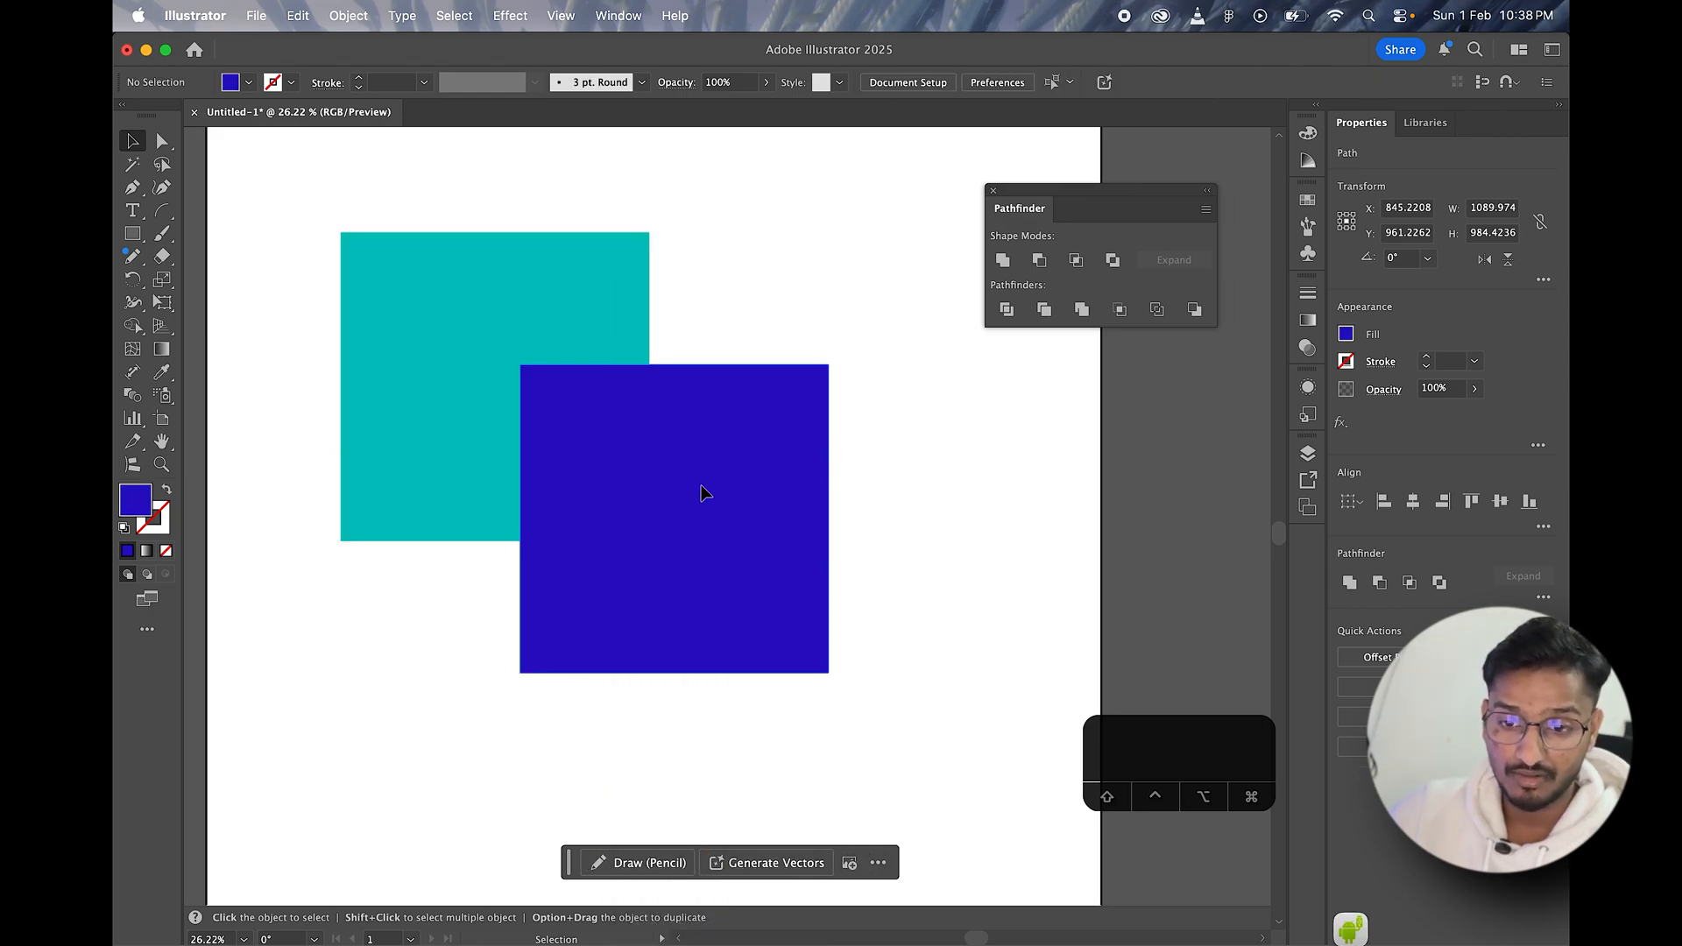
Step: Pull the blue square and teal L-shaped piece apart, and fit the blue square back into the teal notch
drag(702, 488, 846, 602)
drag(496, 334, 457, 284)
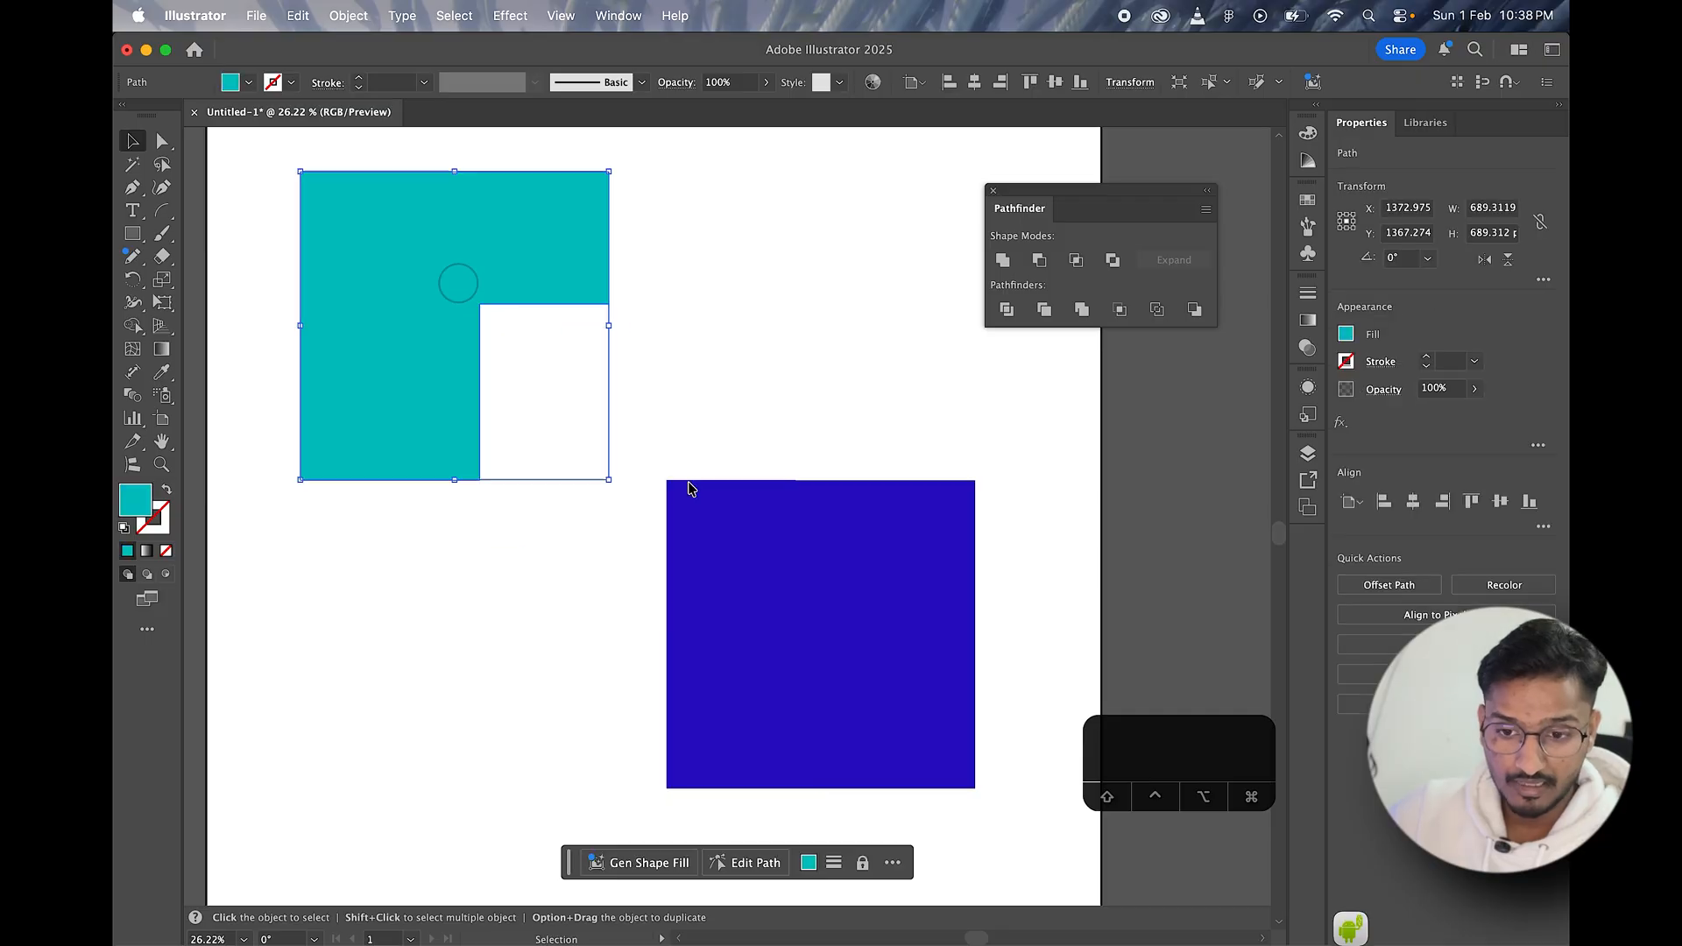
drag(784, 590, 716, 566)
click(501, 284)
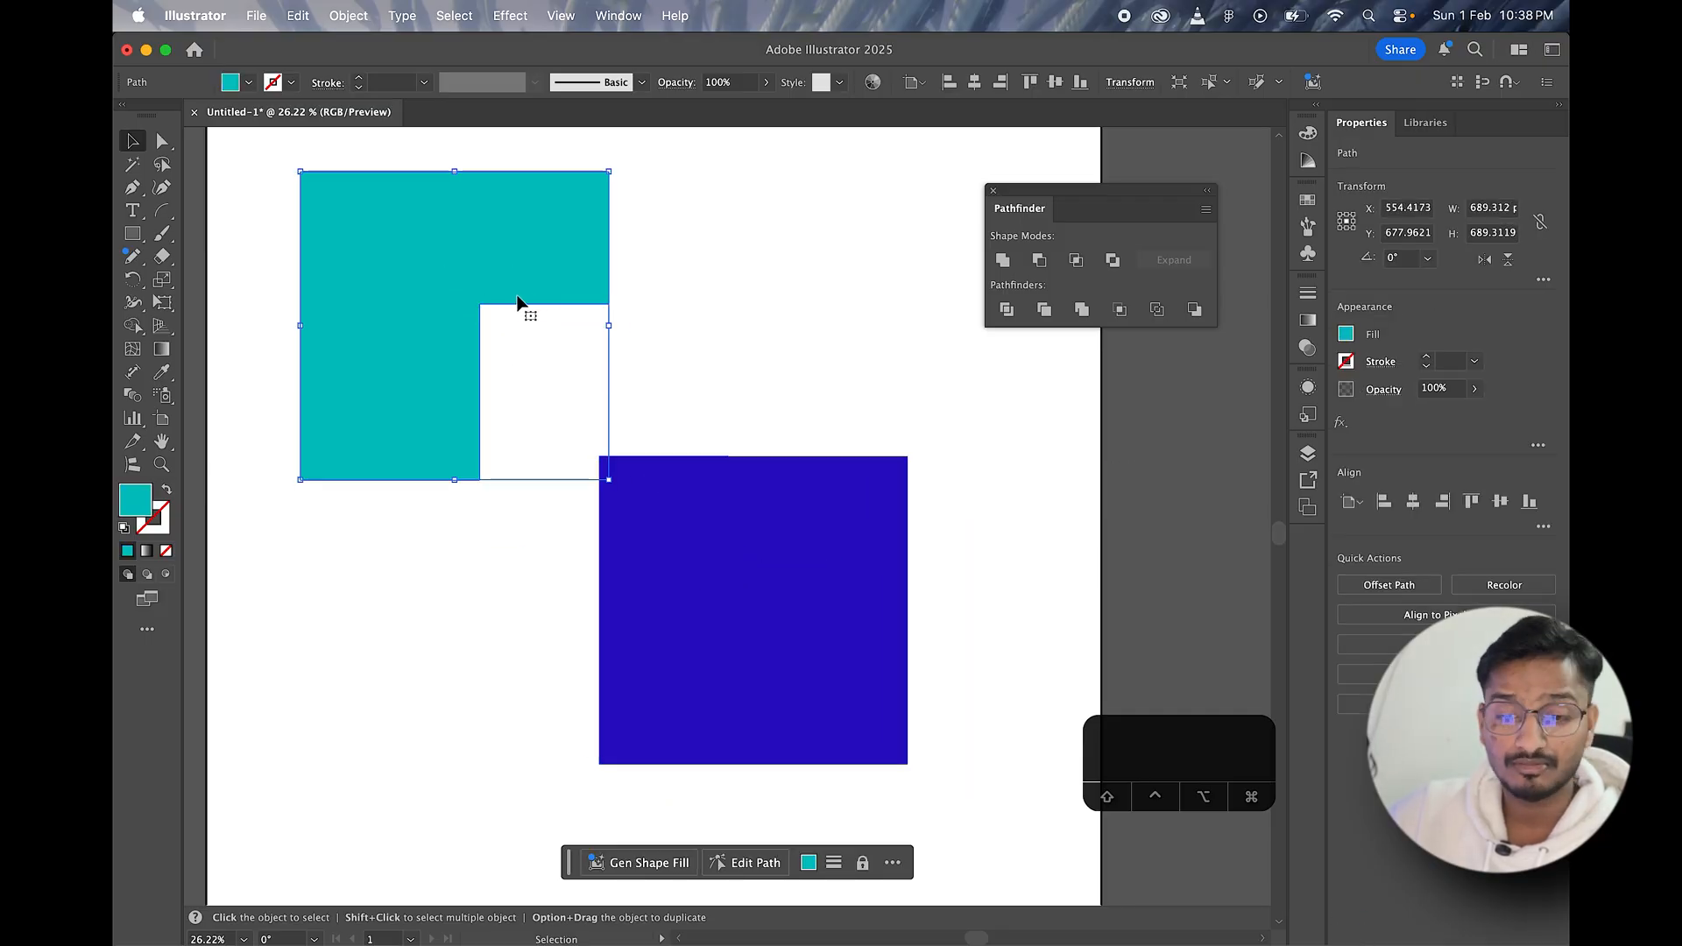
drag(753, 522, 631, 359)
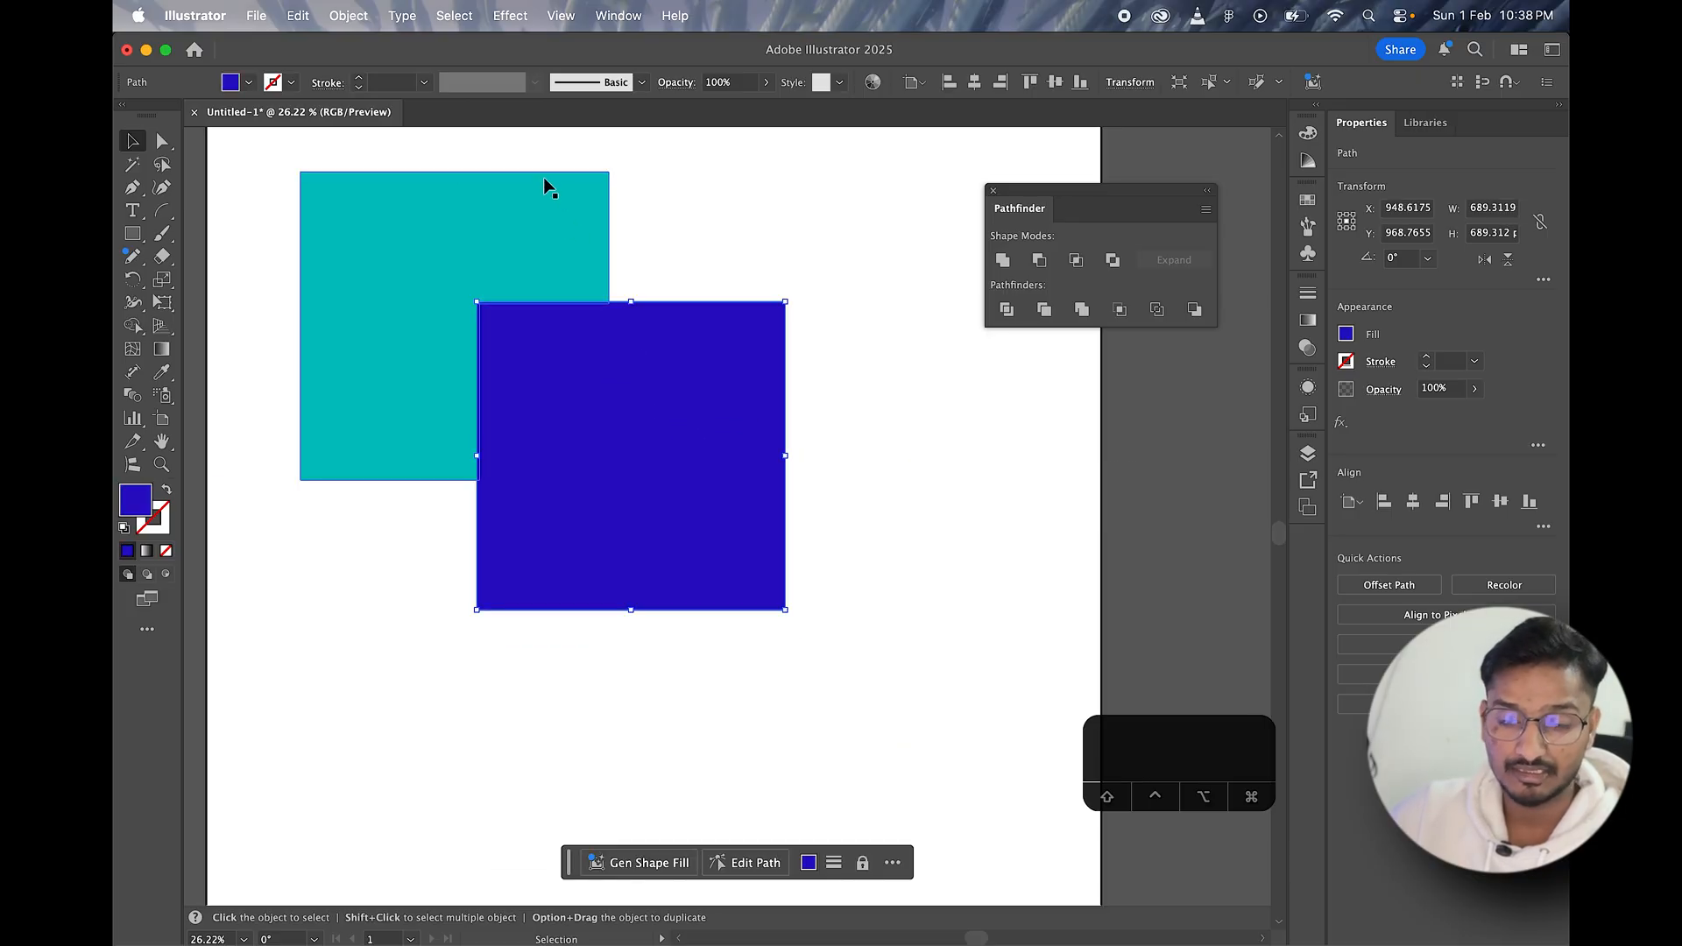
Step: Delete both the teal and blue pieces and activate the Rectangle tool
drag(533, 165, 651, 342)
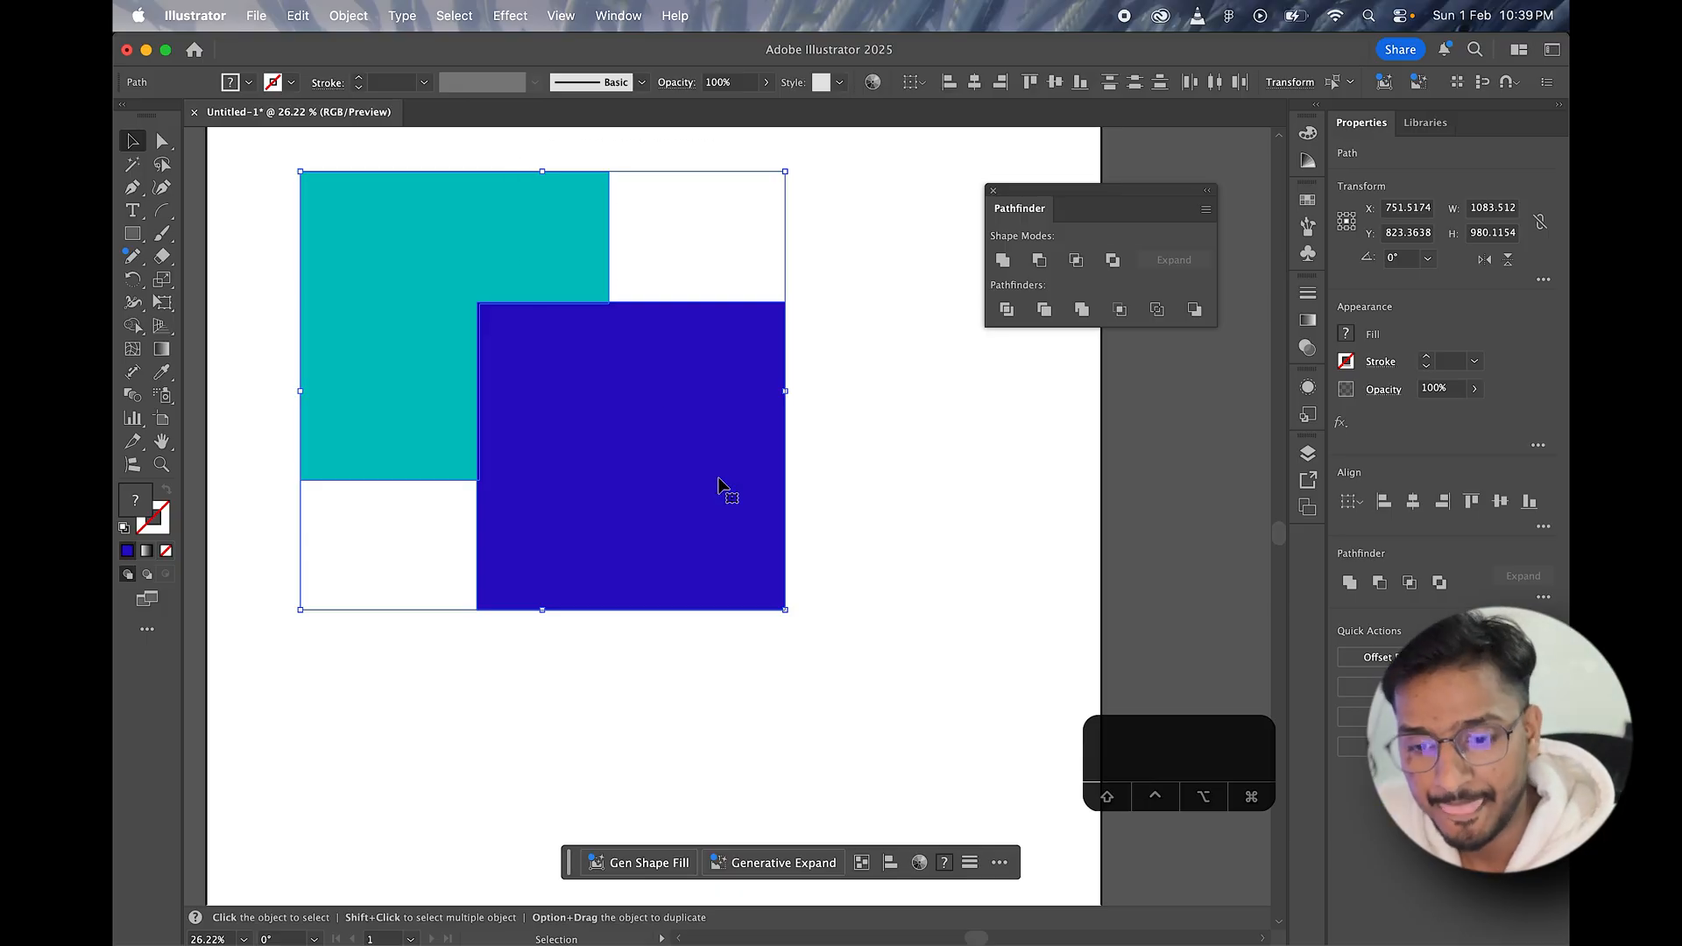
key(BackSpace)
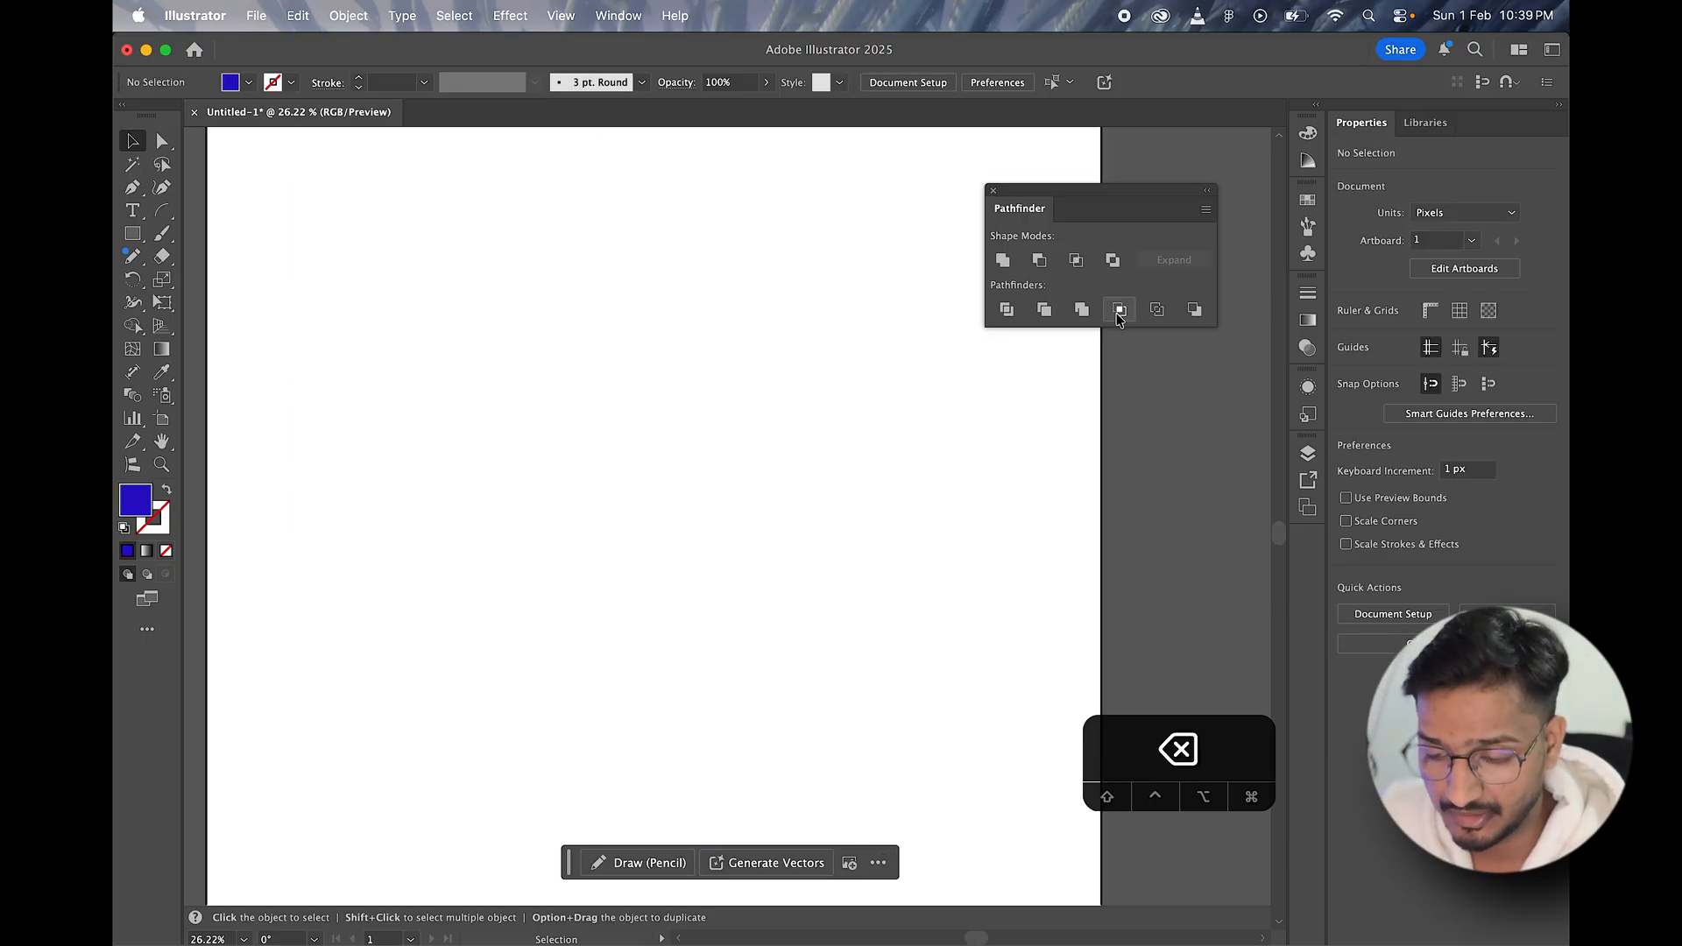
click(135, 235)
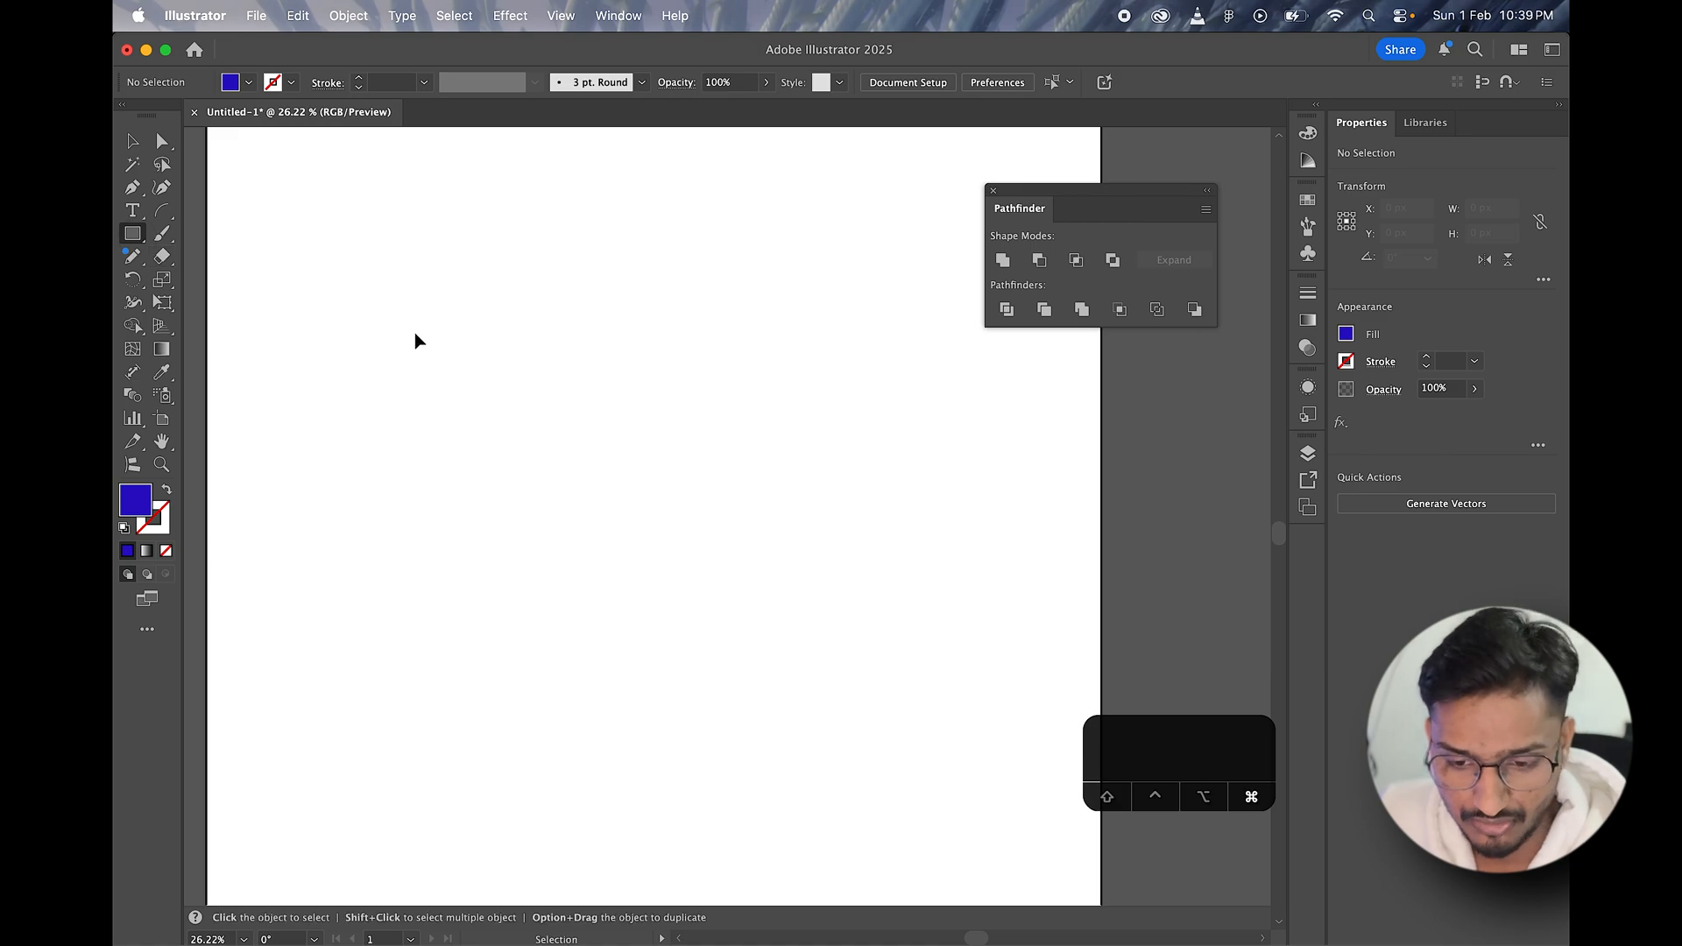
Step: Undo the deletion, piece moves, ungrouping, pathfinder result and blue square nudge to restore the two original overlapping squares
key(super+z)
key(super+z)
key(super+z)
key(super+z)
key(super+z)
key(super+z)
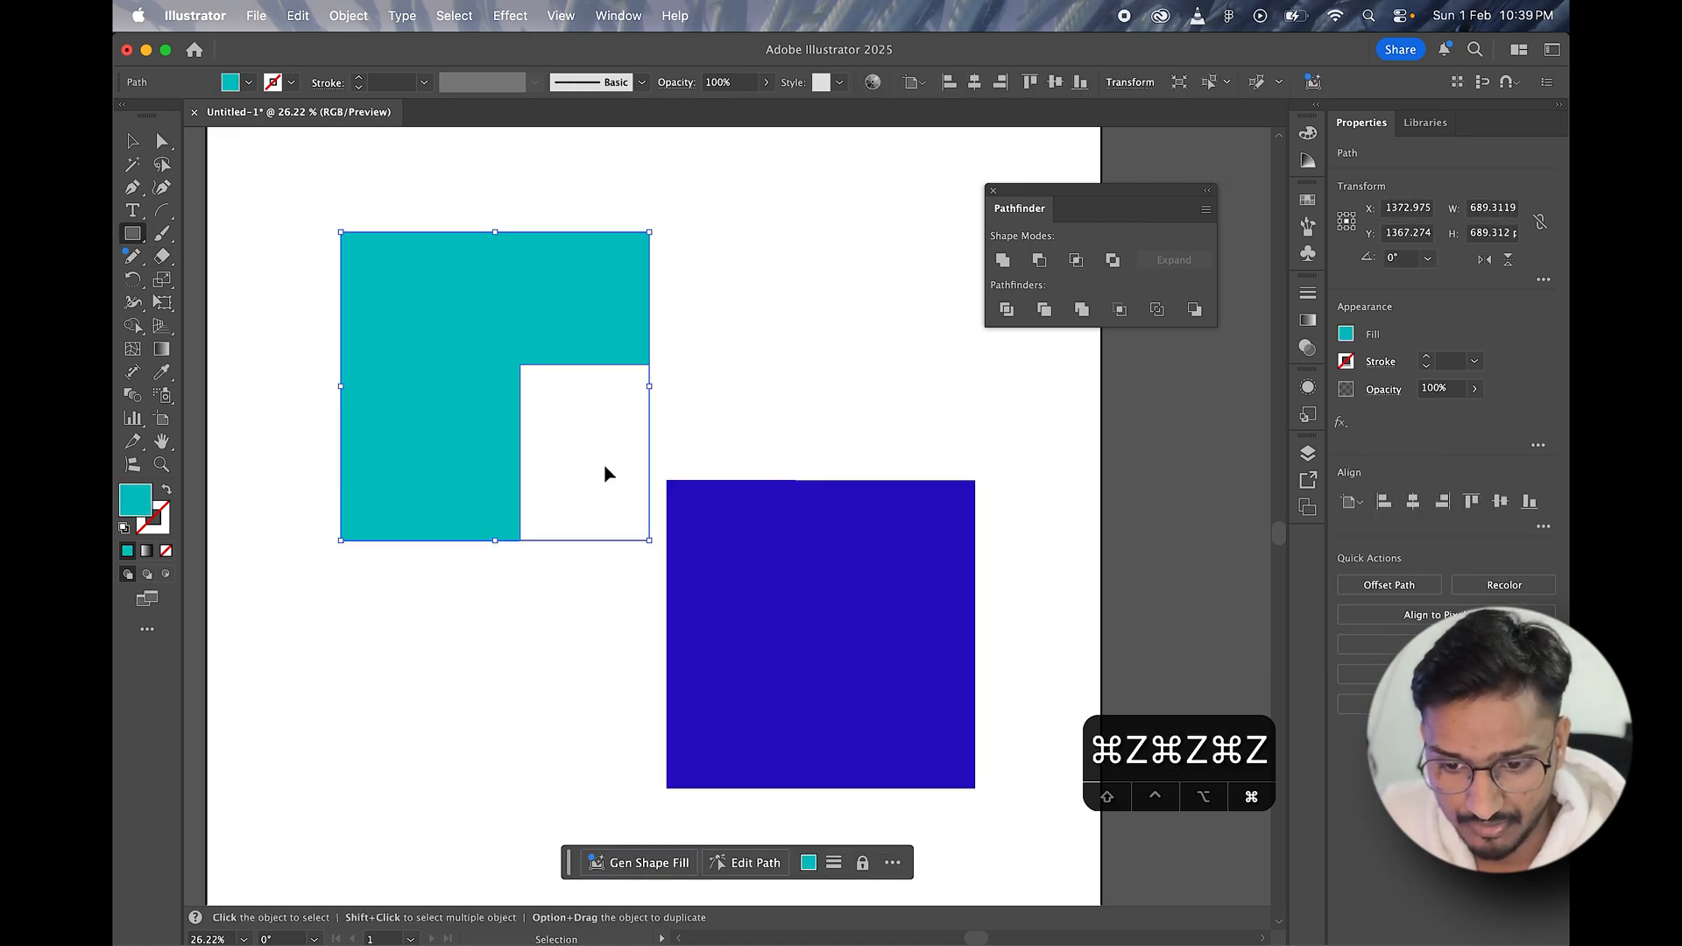
click(133, 140)
click(357, 199)
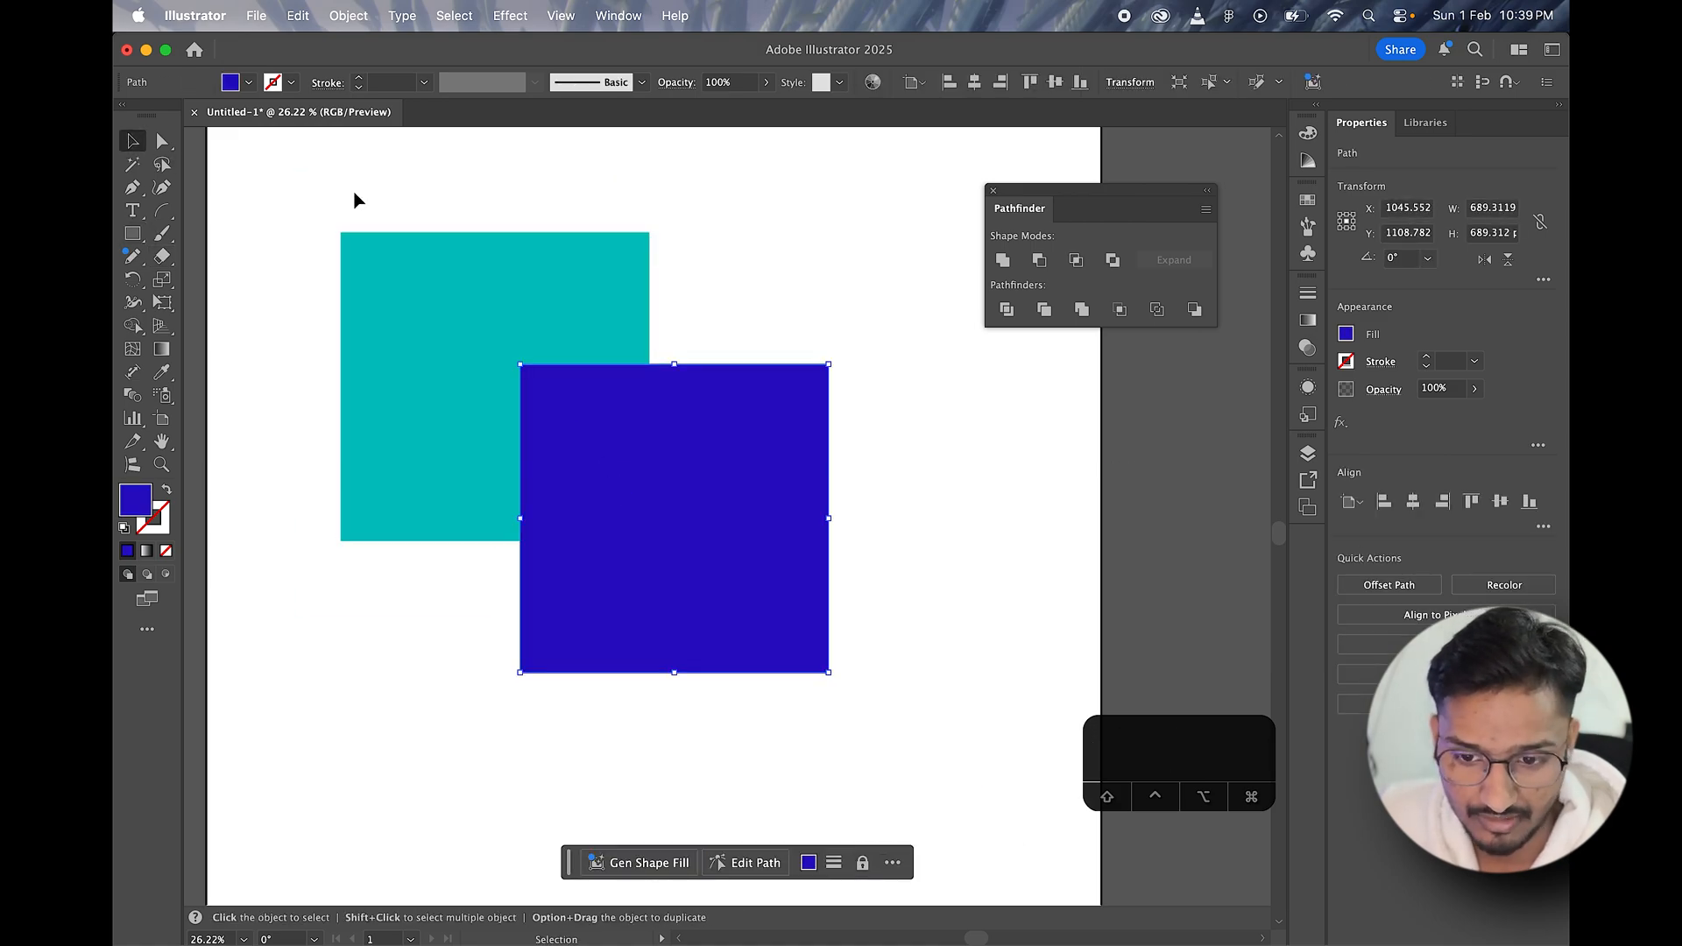
key(super+z)
key(super+z)
key(super+z)
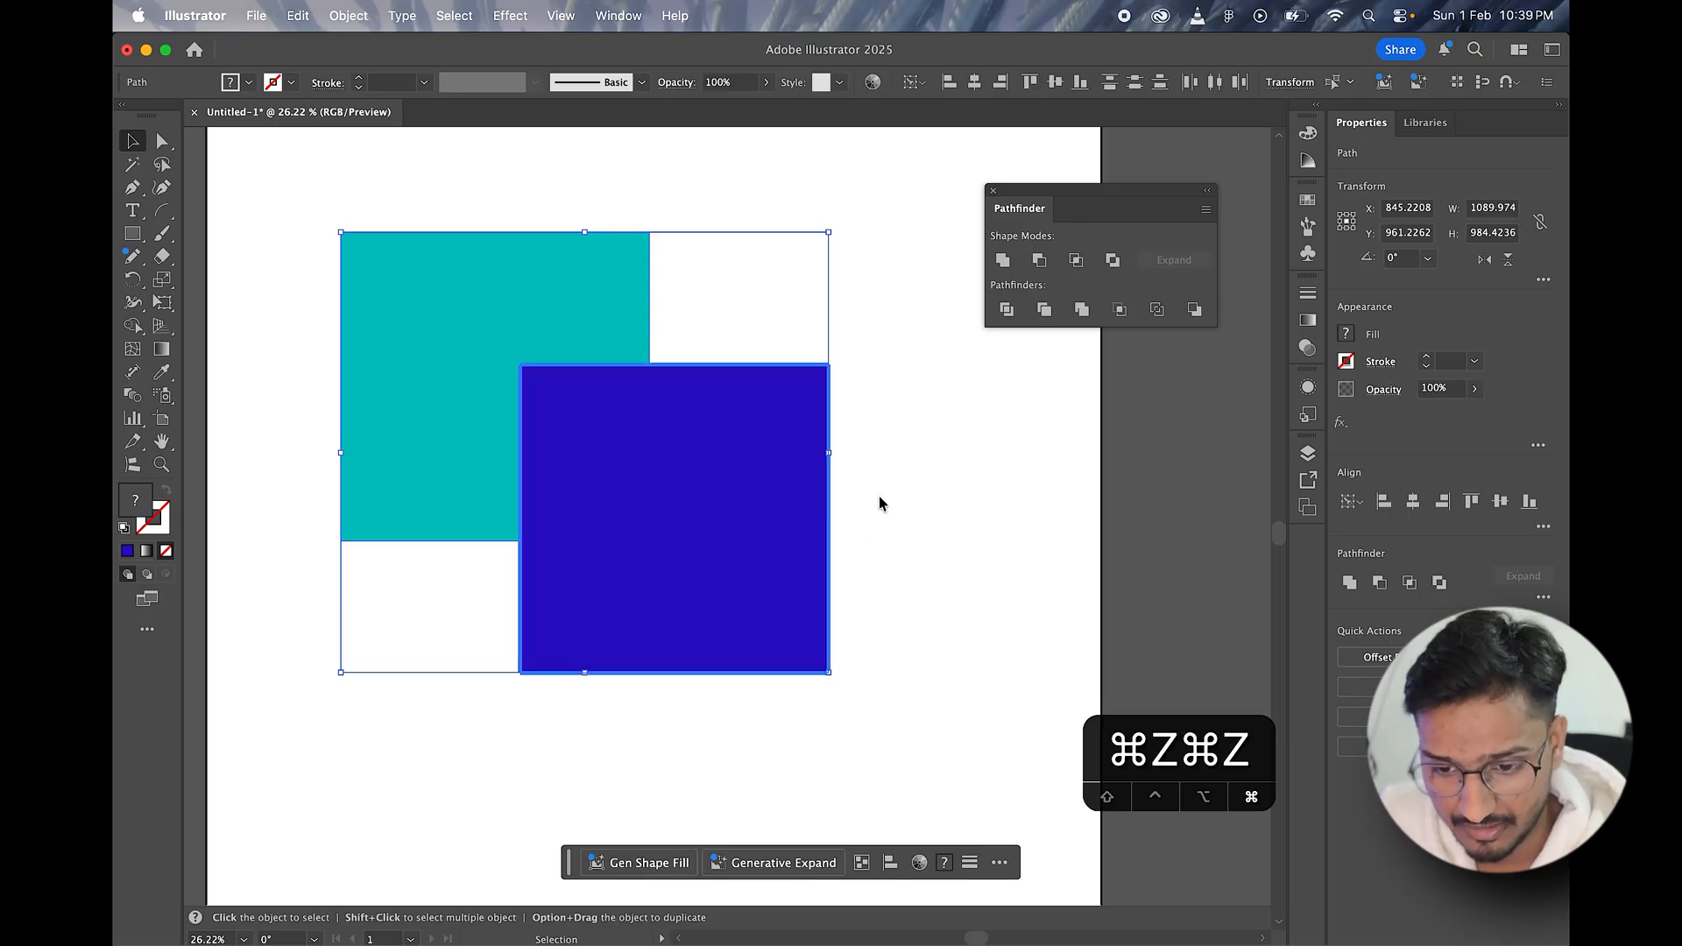
Step: Select both squares, apply the Crop pathfinder, and move the cropped group slightly up and left
mouse_move(410, 195)
mouse_down()
mouse_move(800, 696)
mouse_move(745, 698)
mouse_up()
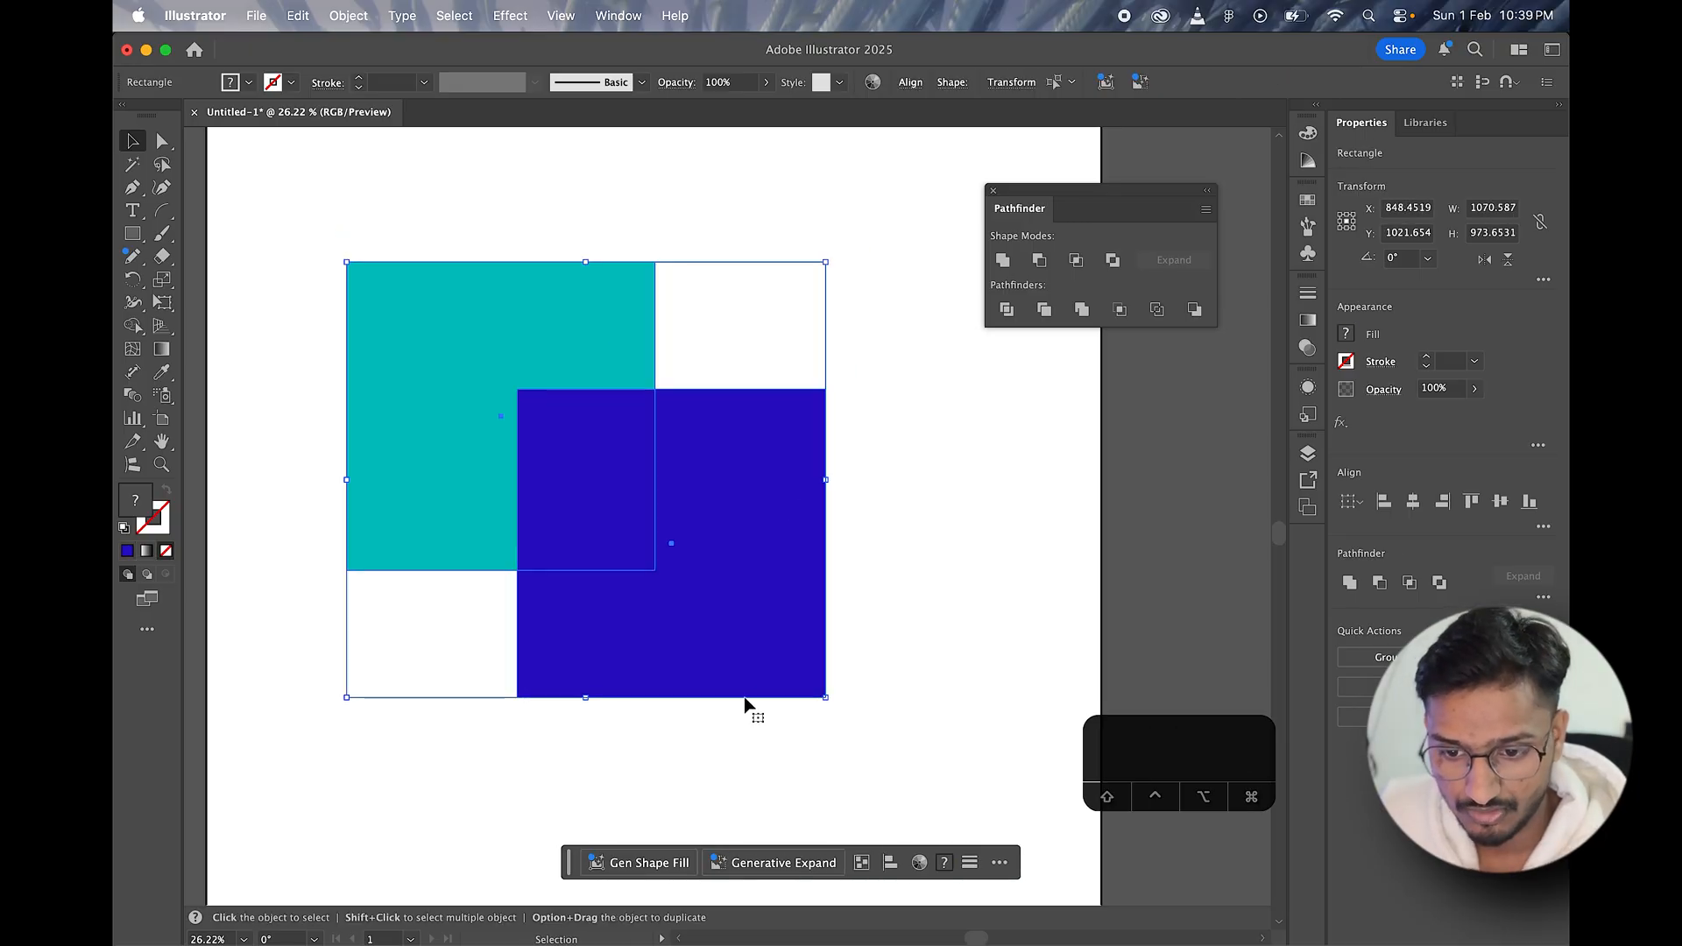
click(1120, 309)
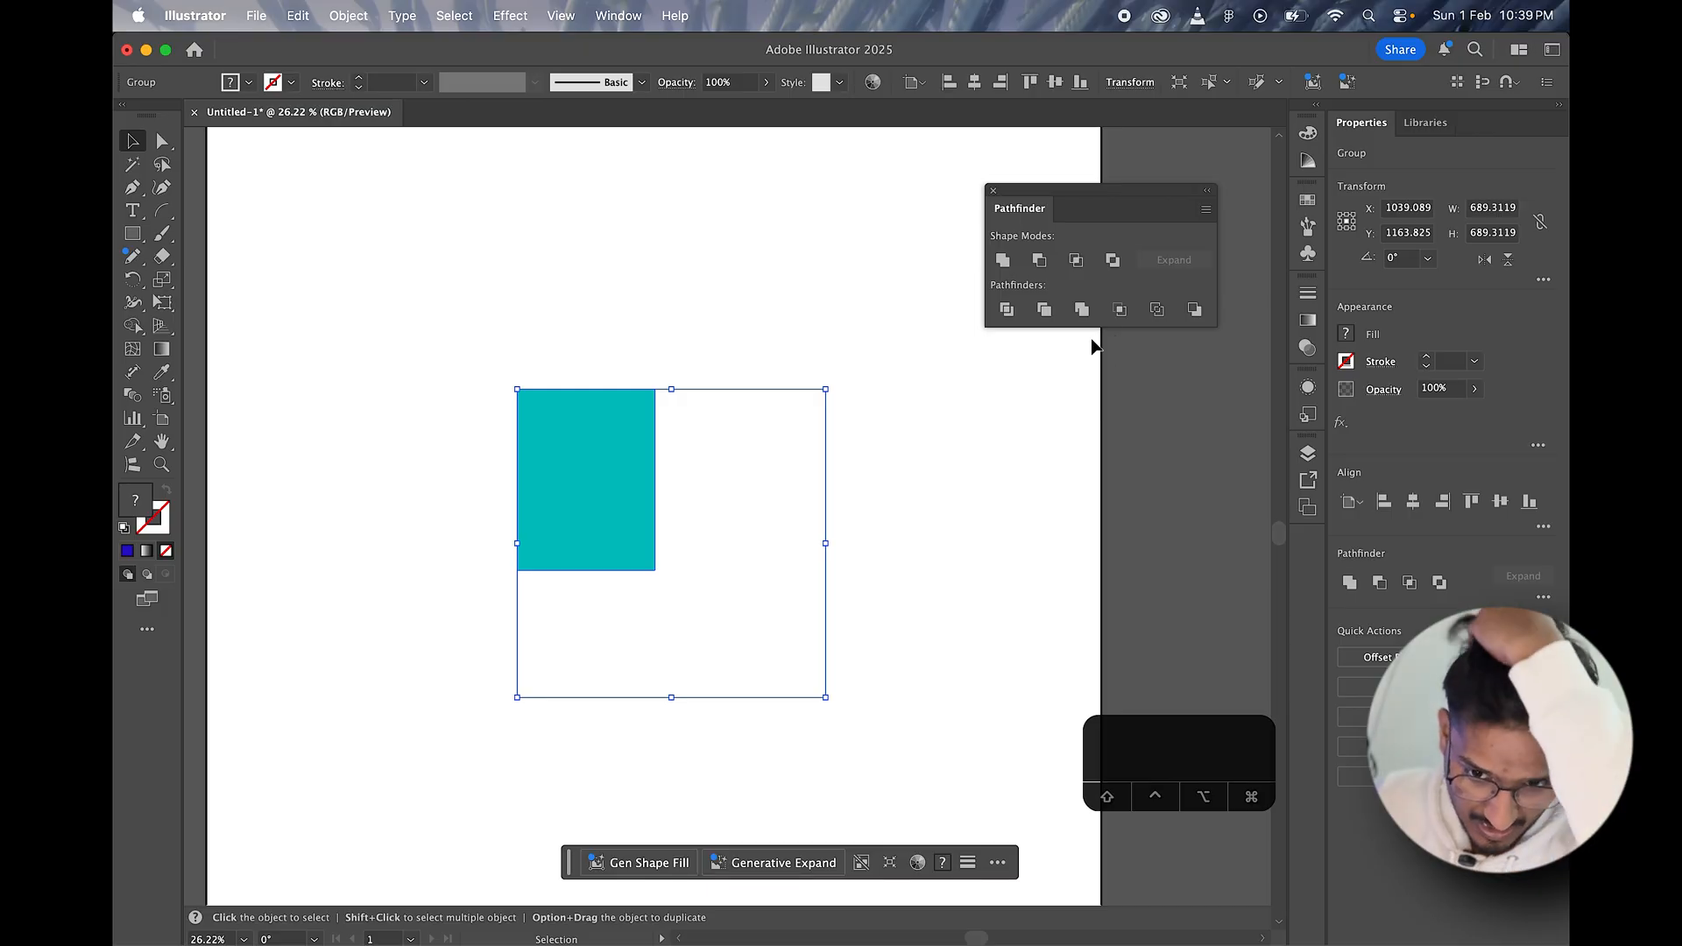
click(672, 350)
click(613, 484)
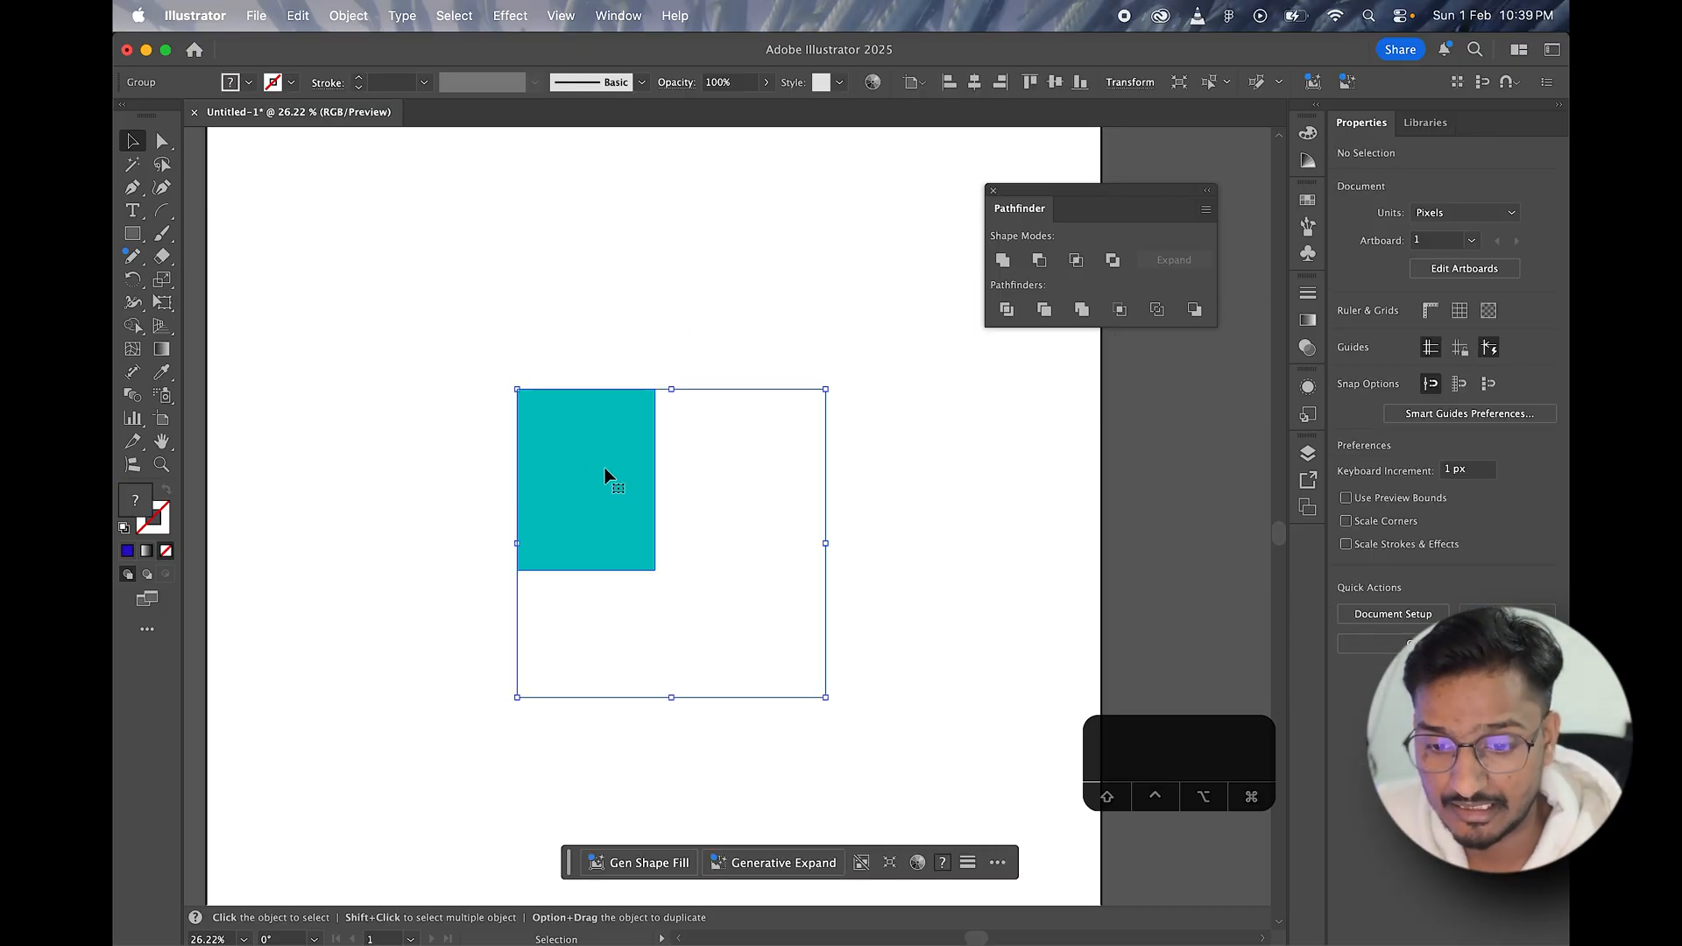
drag(638, 515, 622, 484)
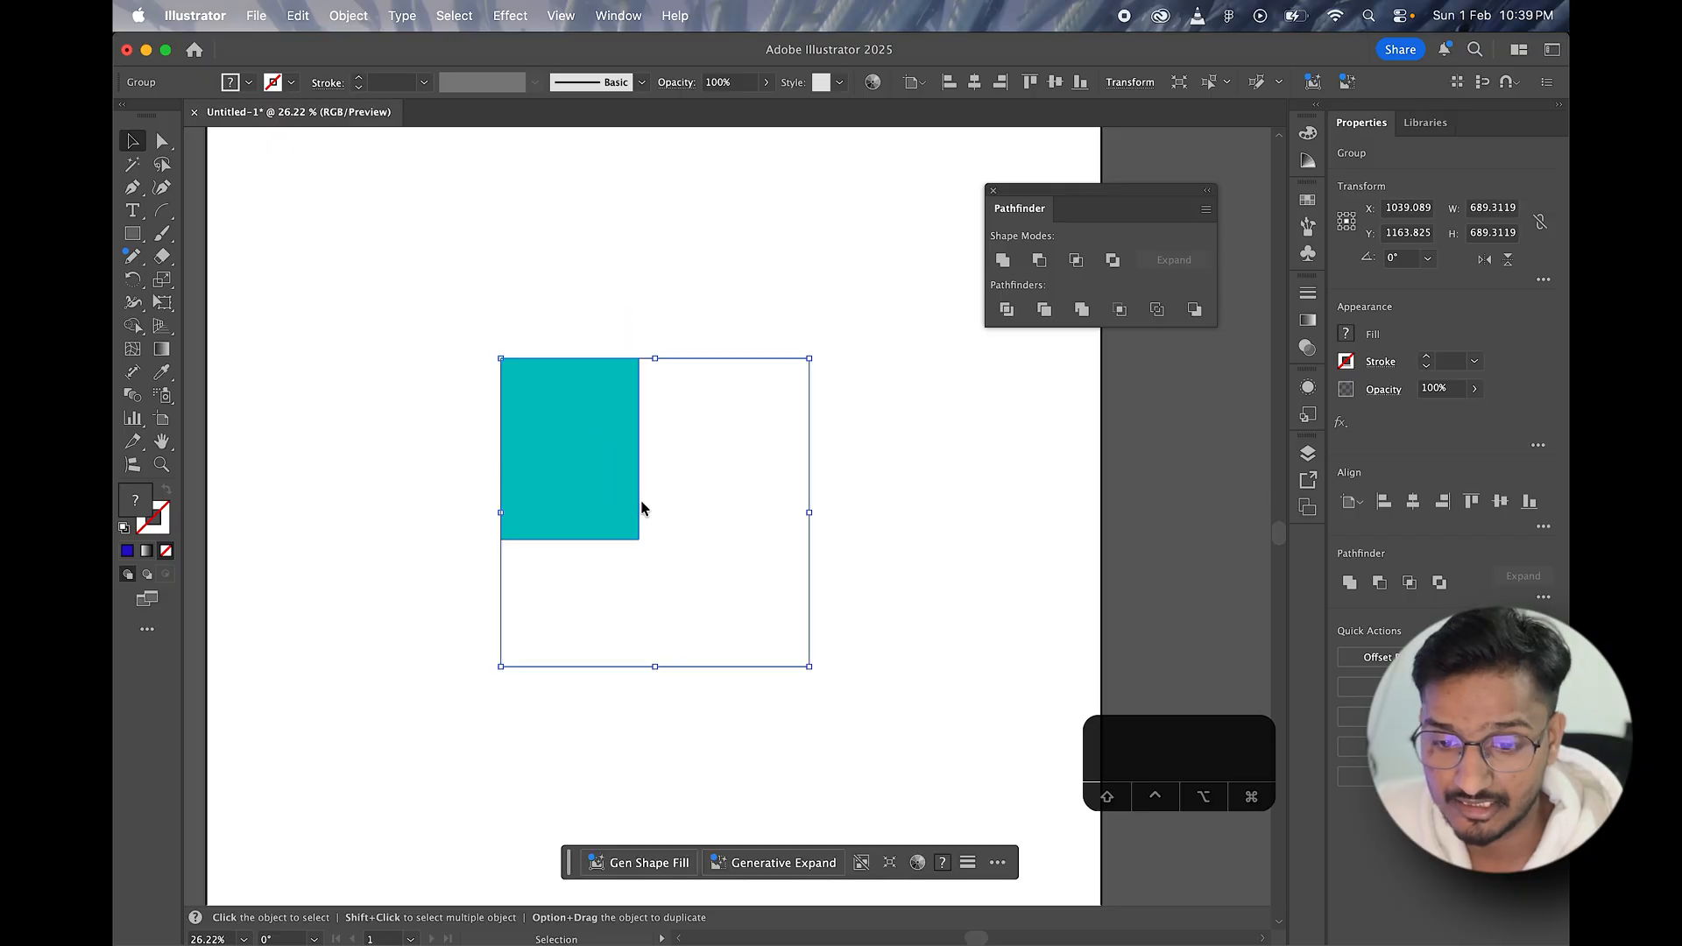
Step: Undo the cropped group's move and the Crop, and clear the selection
key(super+z)
key(super+z)
click(539, 208)
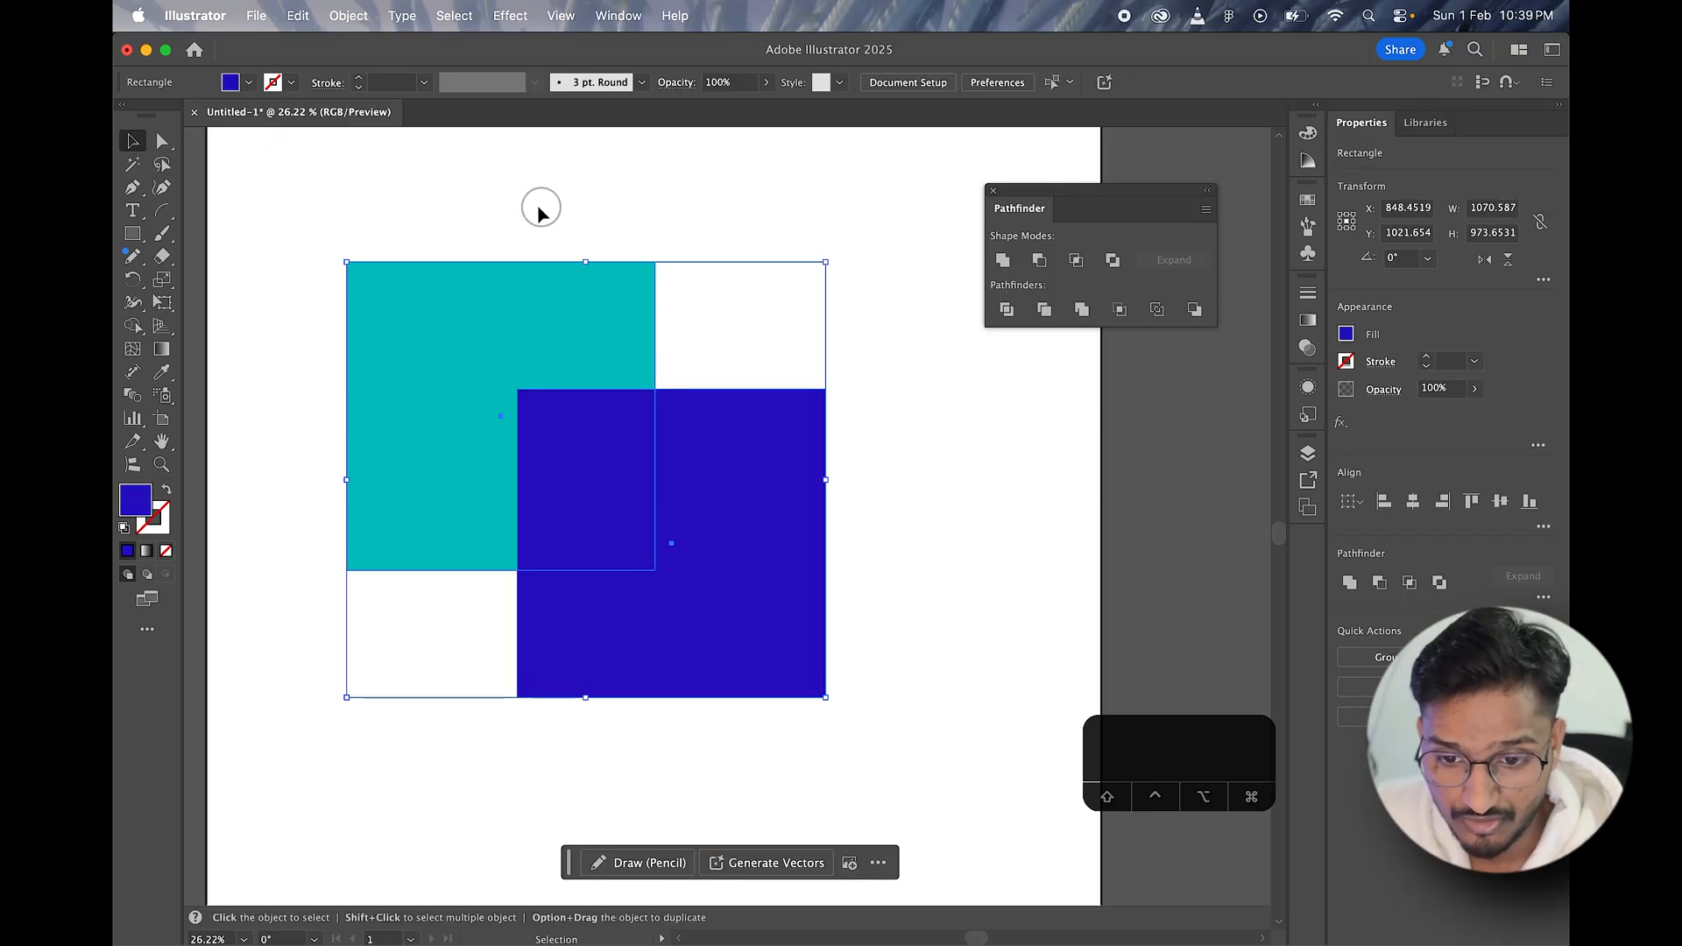
Step: Crop the two overlapping squares with Pathfinder, ungroup the result, and try moving the unfilled path, undoing that move
drag(482, 190, 702, 618)
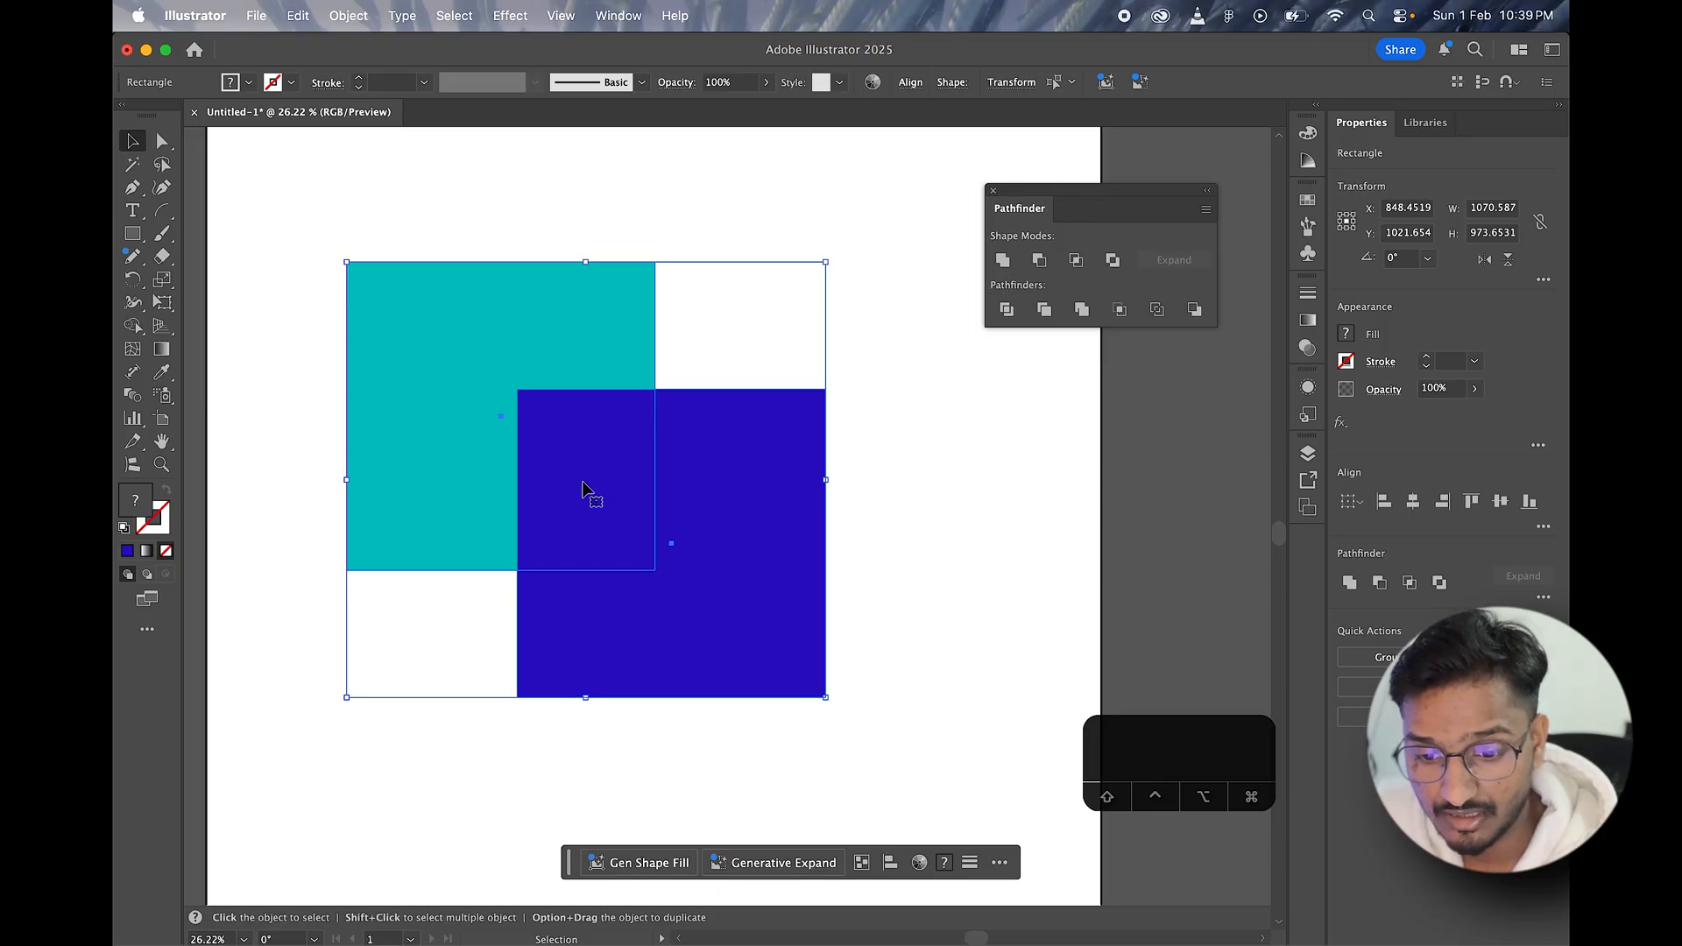
click(1120, 309)
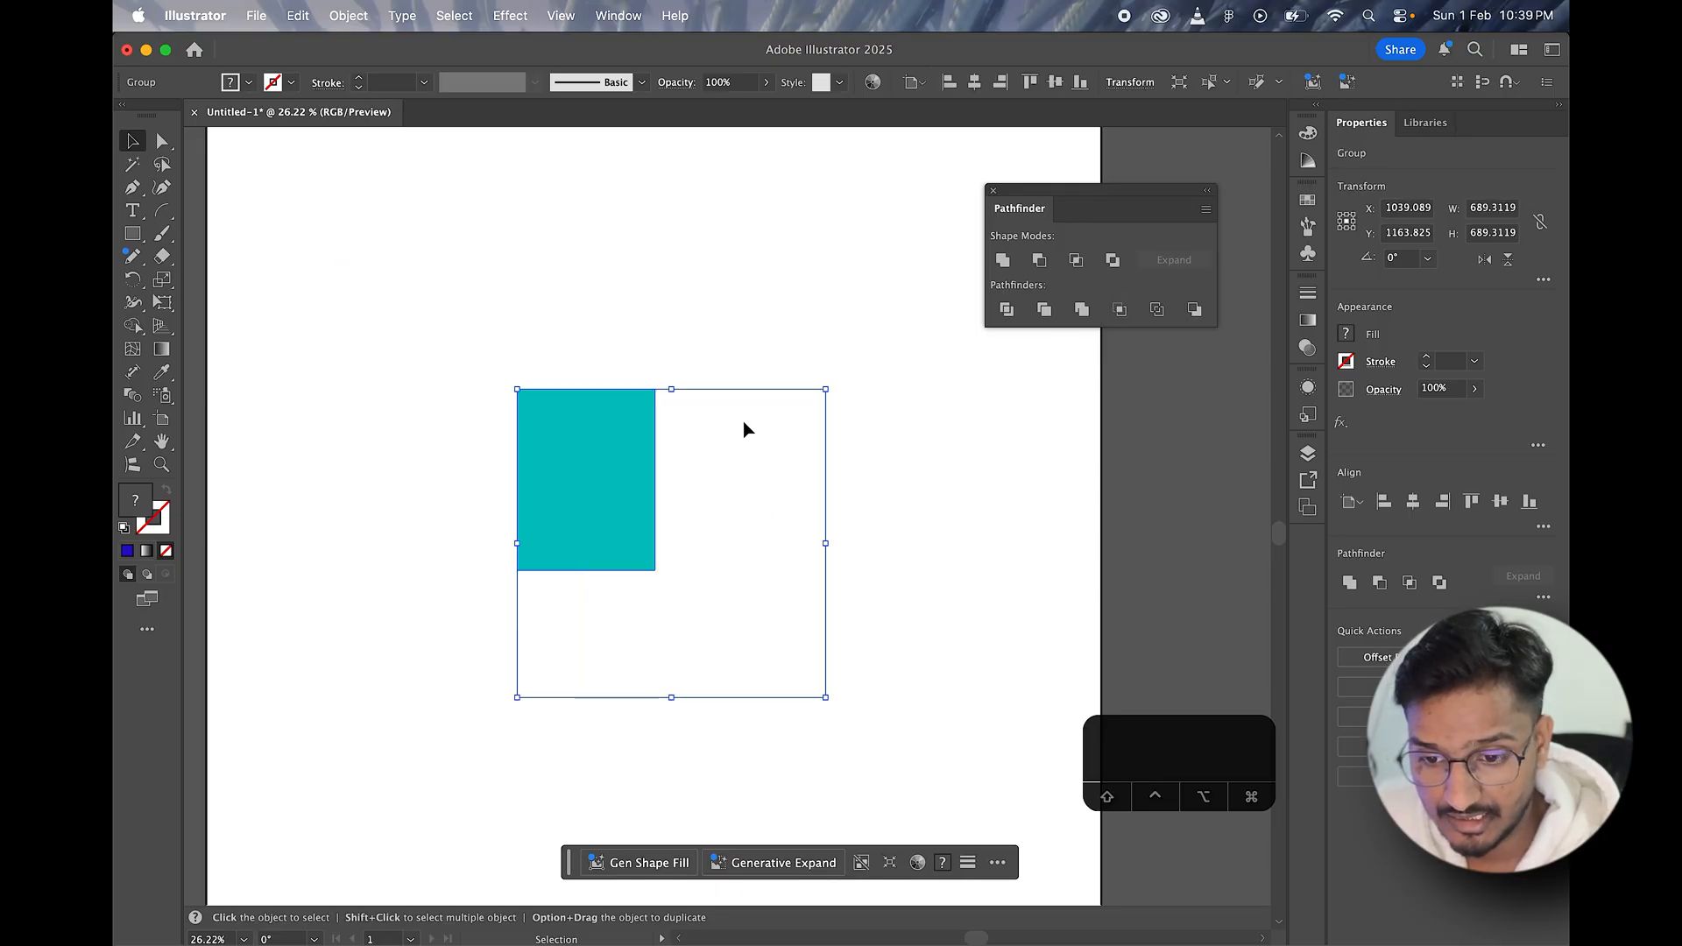
right_click(614, 480)
key(super+shift+g)
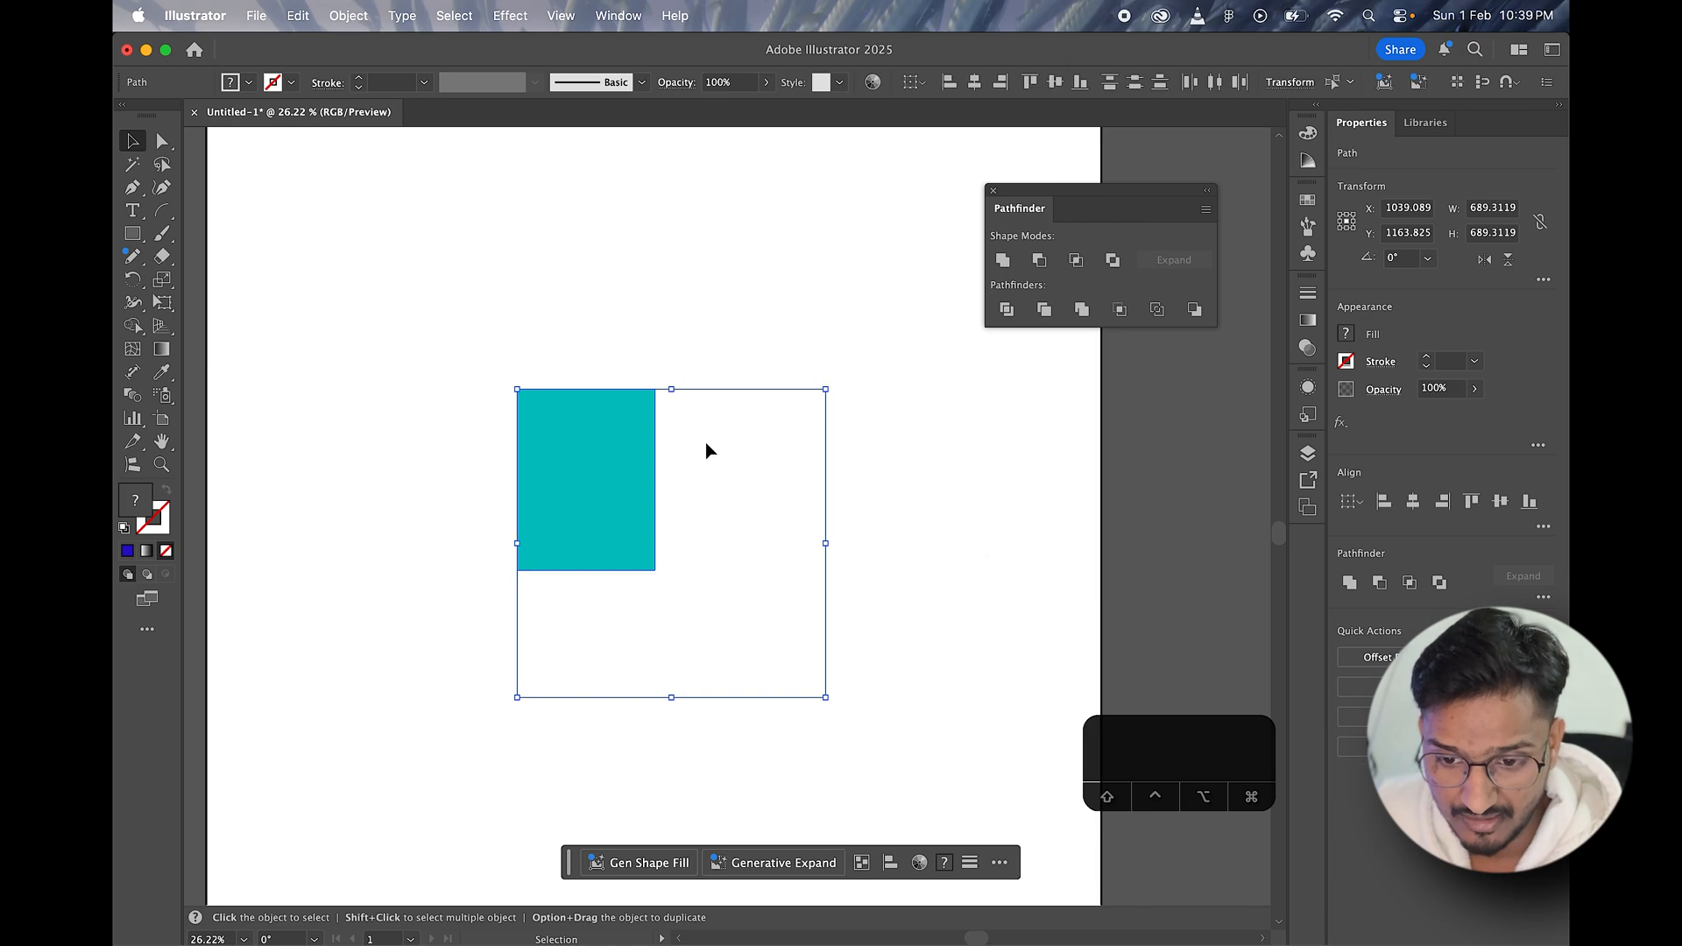
drag(743, 394, 854, 405)
key(super+z)
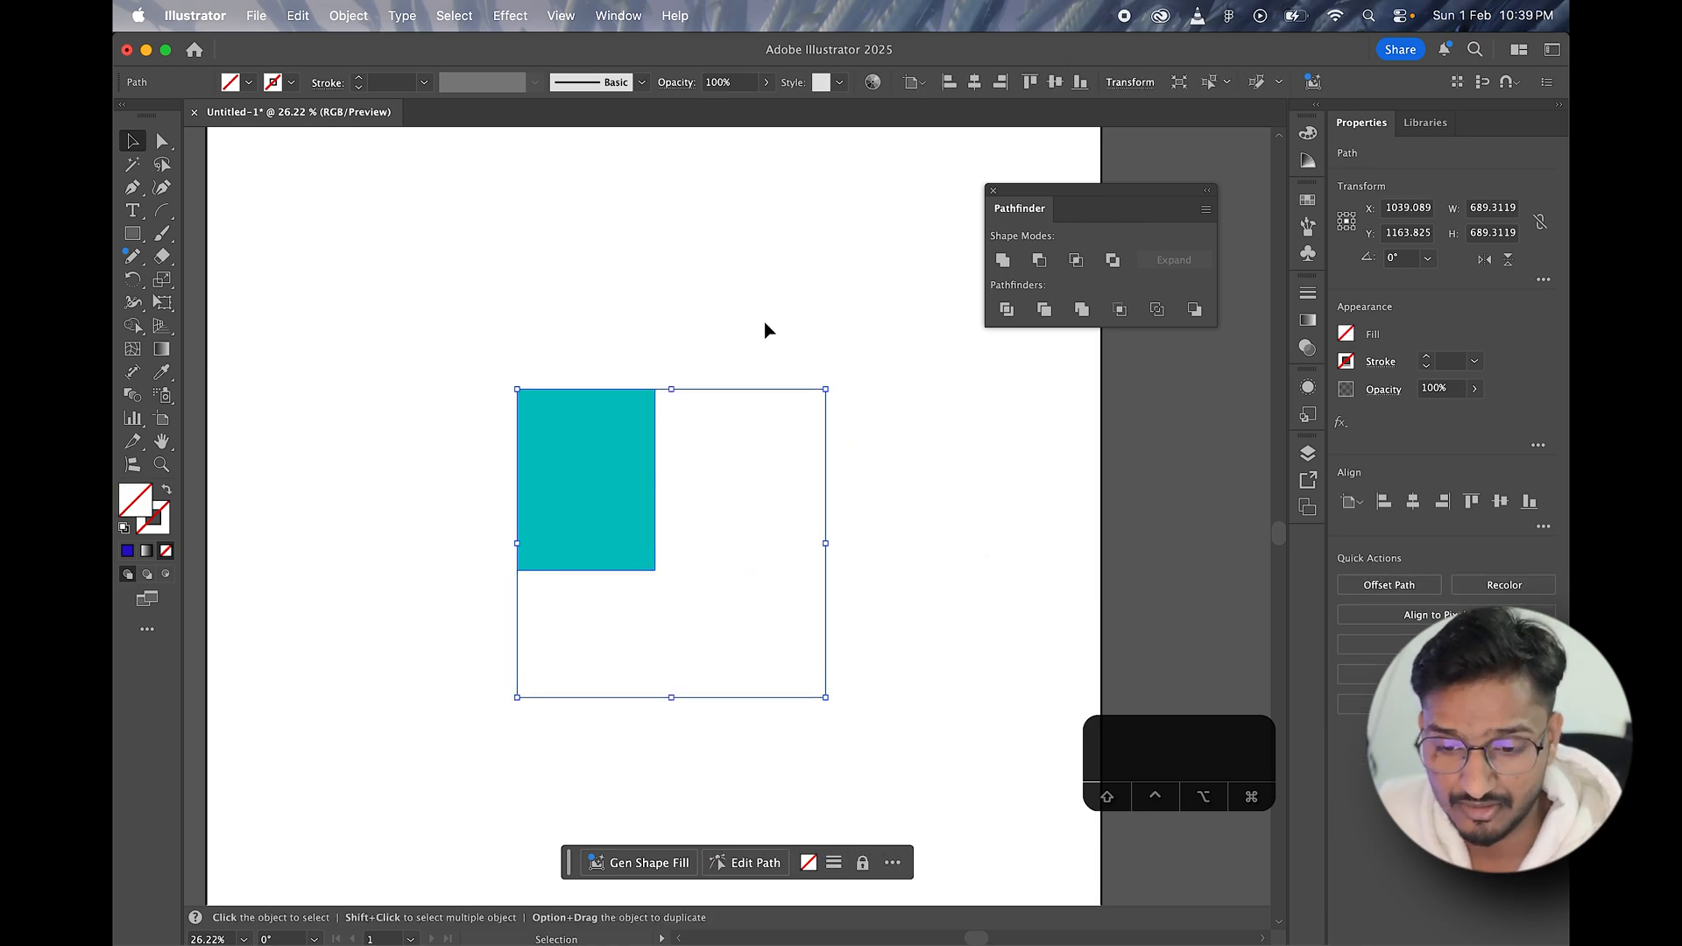
Step: Select the cropped teal piece together with the unfilled path and delete both from the artboard
click(744, 312)
click(607, 445)
drag(570, 292, 799, 611)
key(BackSpace)
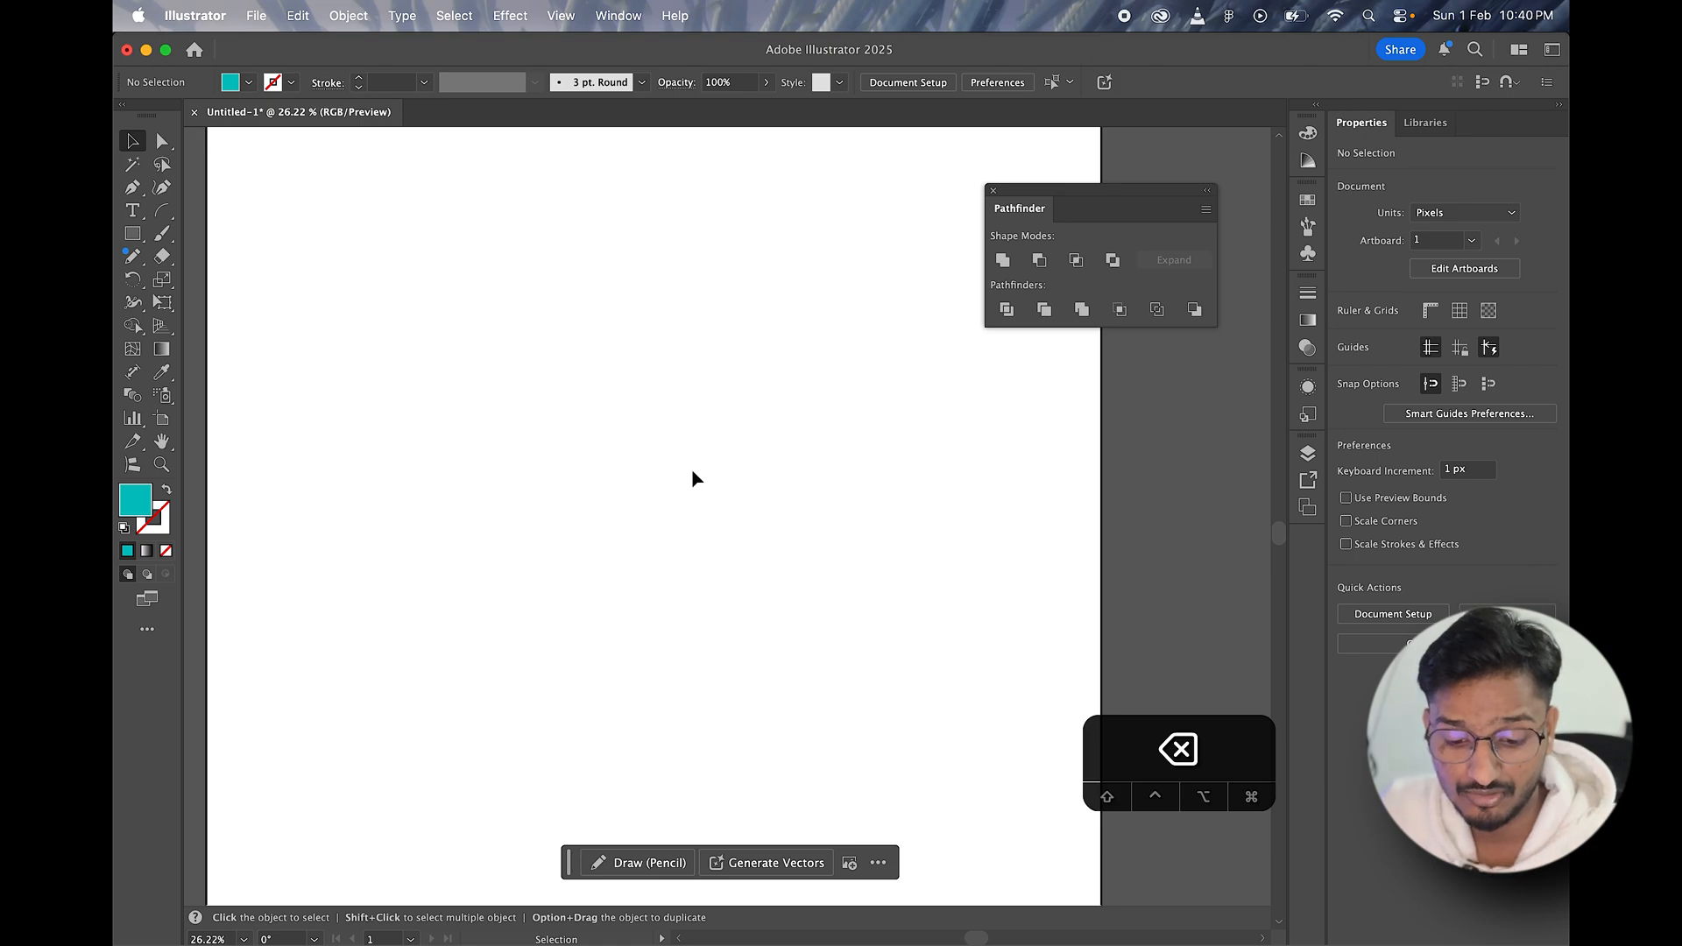
Step: Draw a teal square about 369 px wide and place an overlapping copy diagonally below it to the right
scroll(694, 479, up, 2)
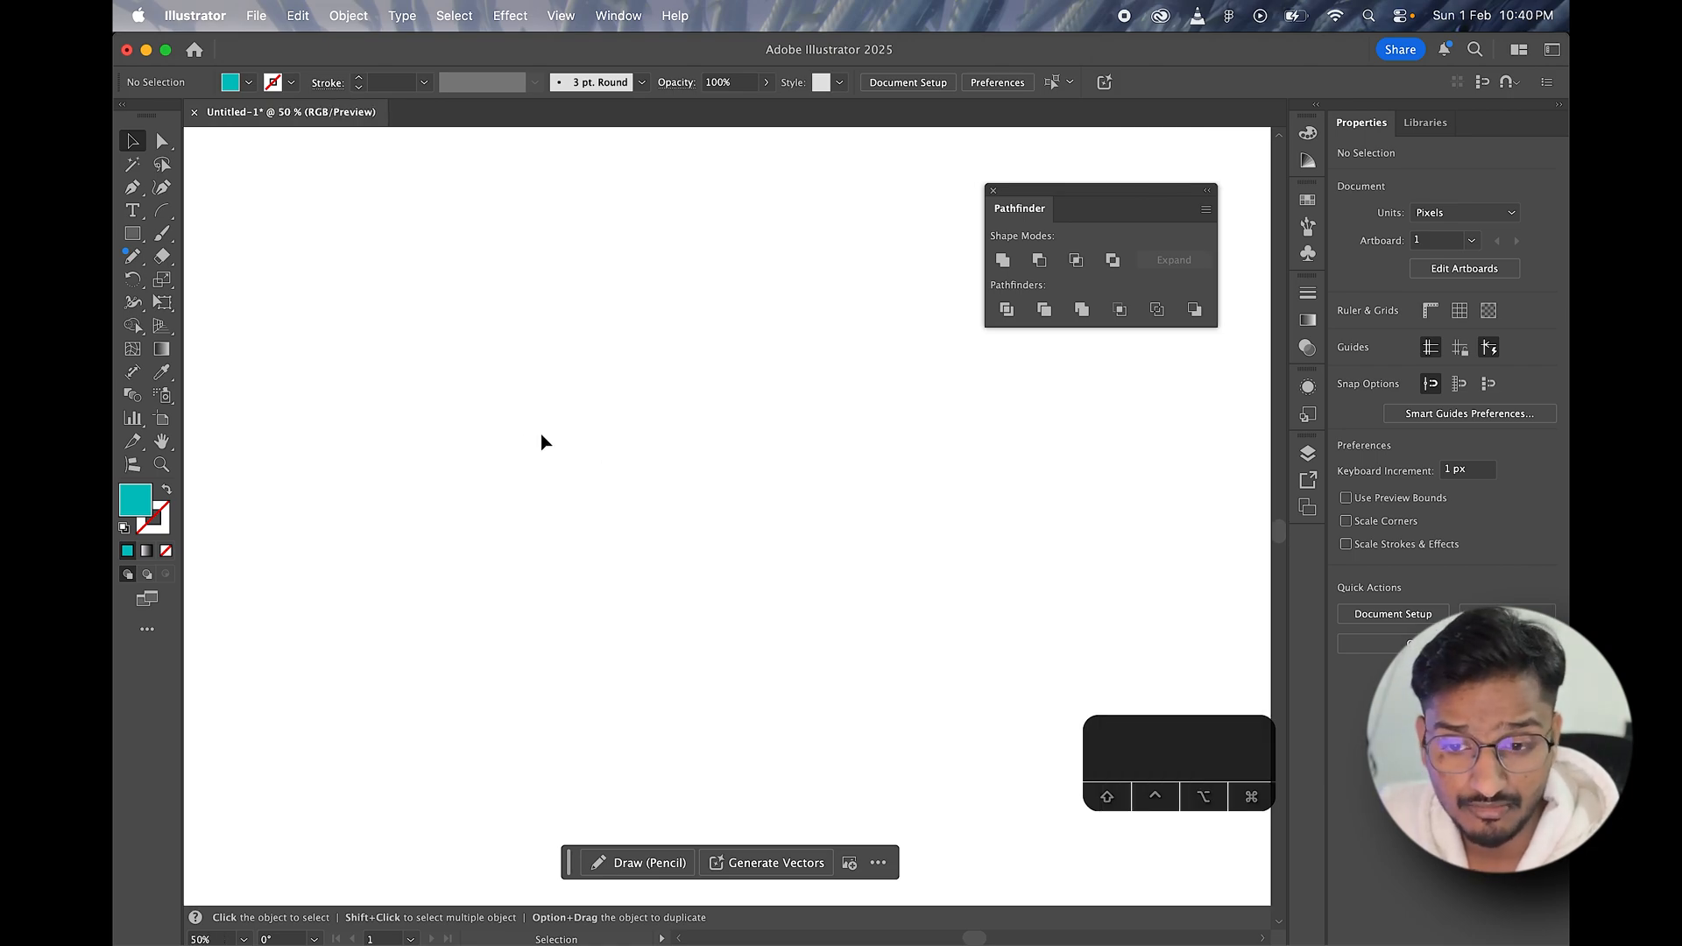
scroll(542, 438, down, 1)
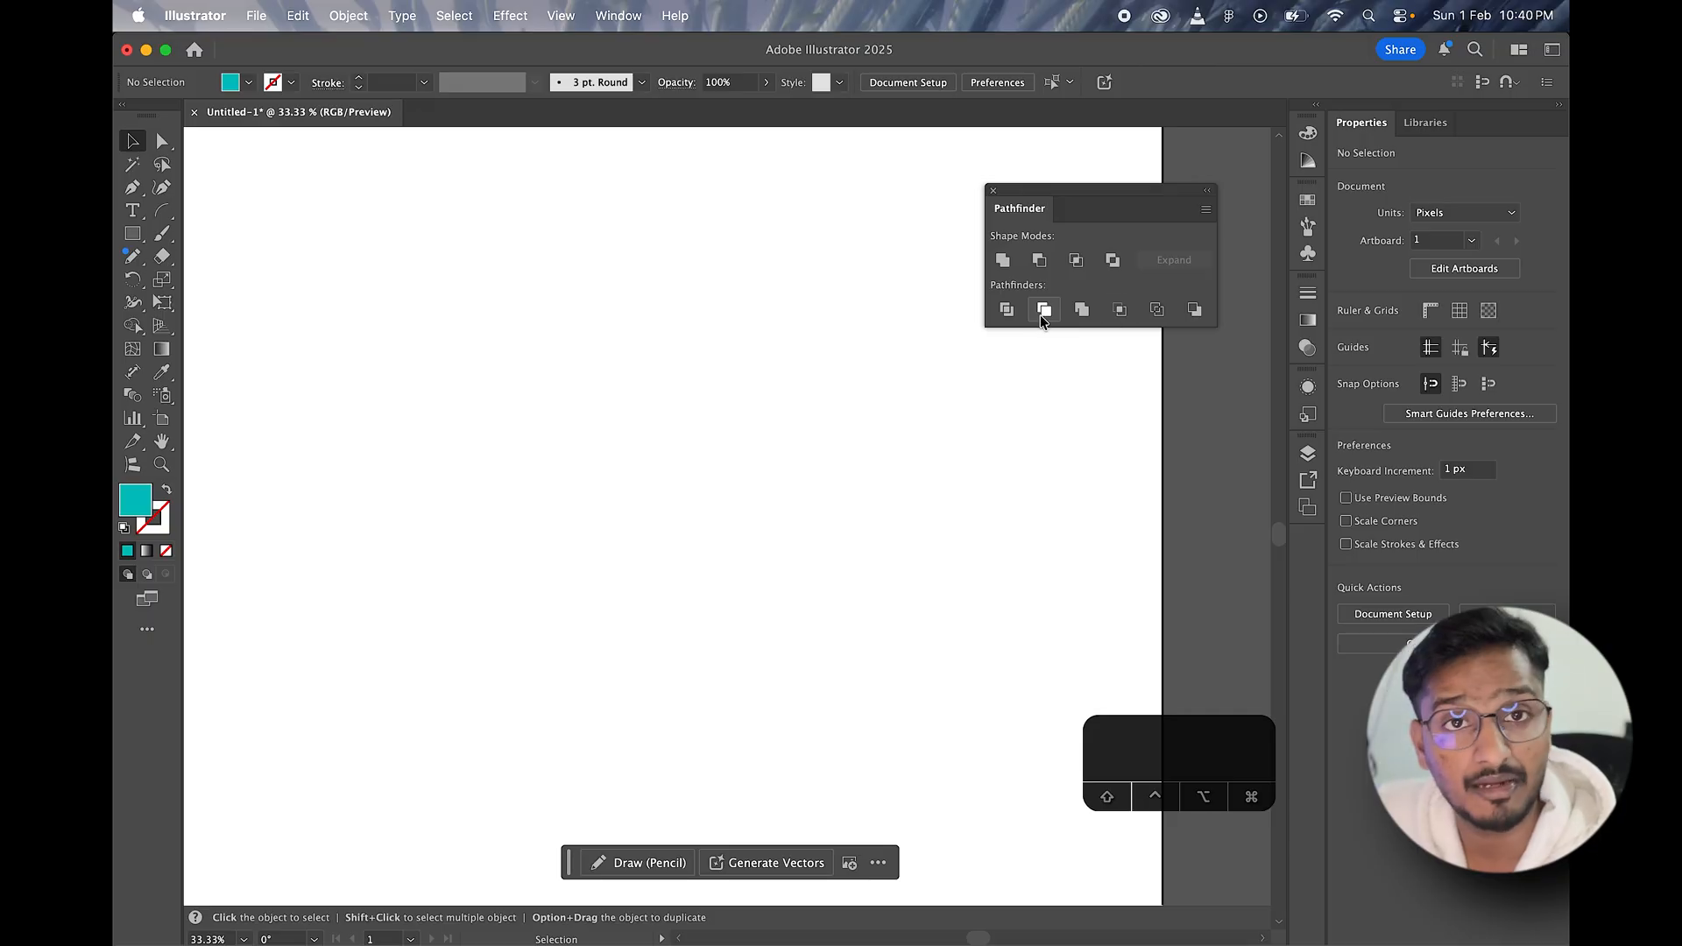
click(134, 235)
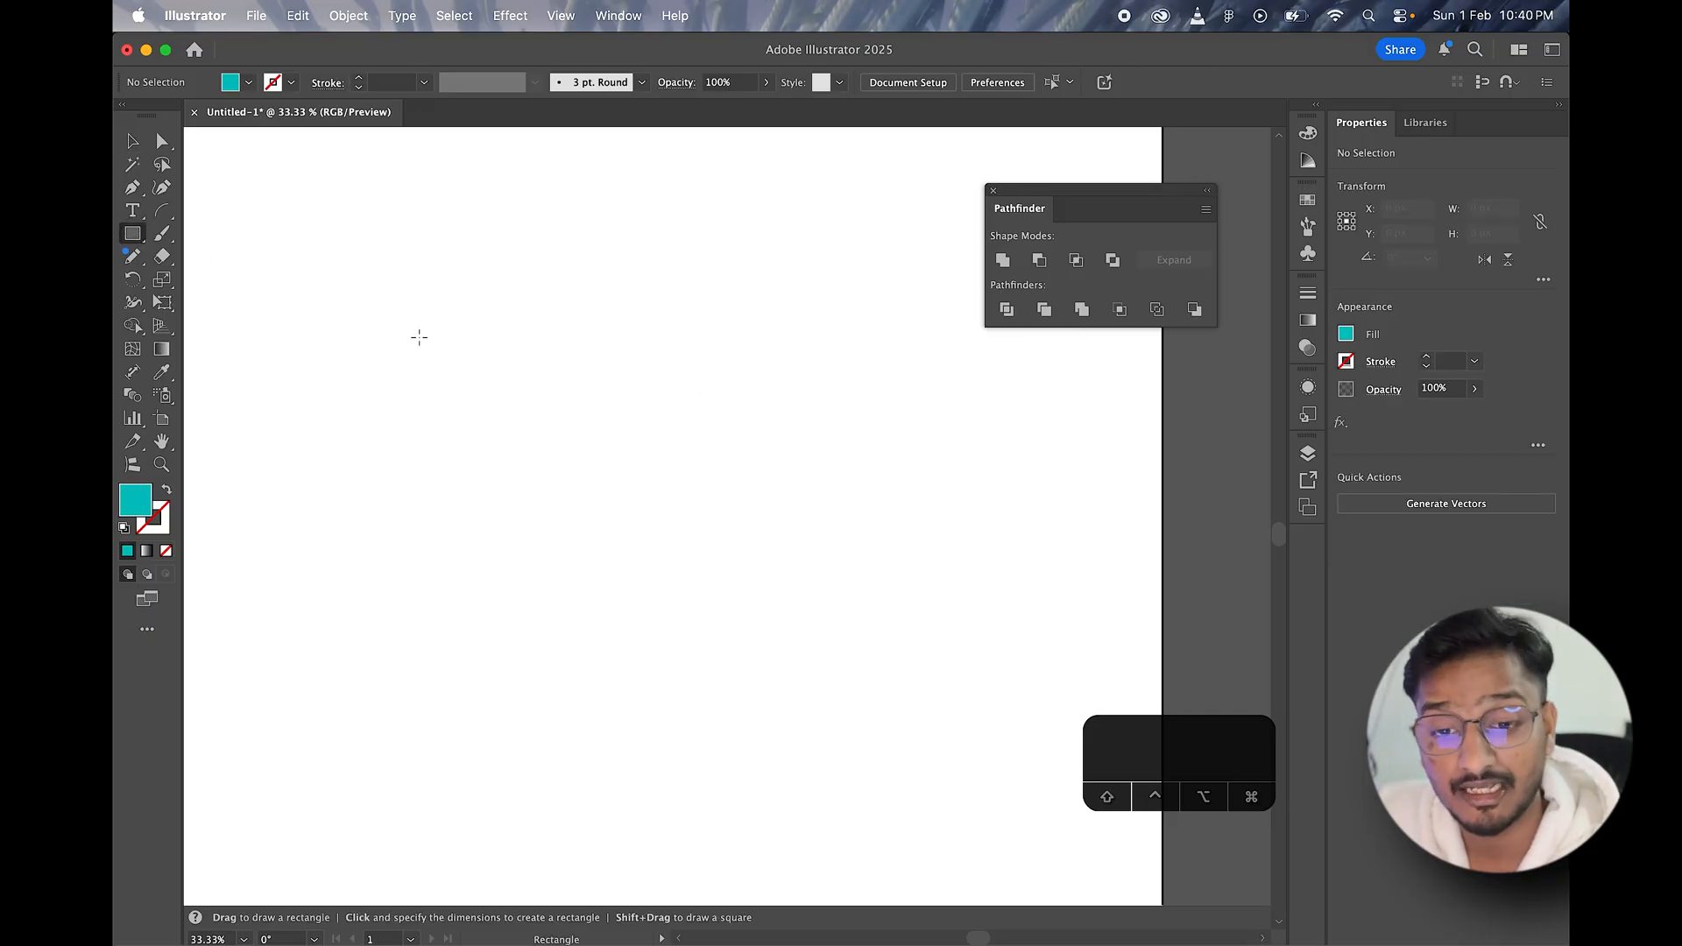
mouse_move(356, 269)
mouse_down()
mouse_move(529, 449)
mouse_move(593, 593)
mouse_move(567, 479)
mouse_up()
key(v)
click(570, 472)
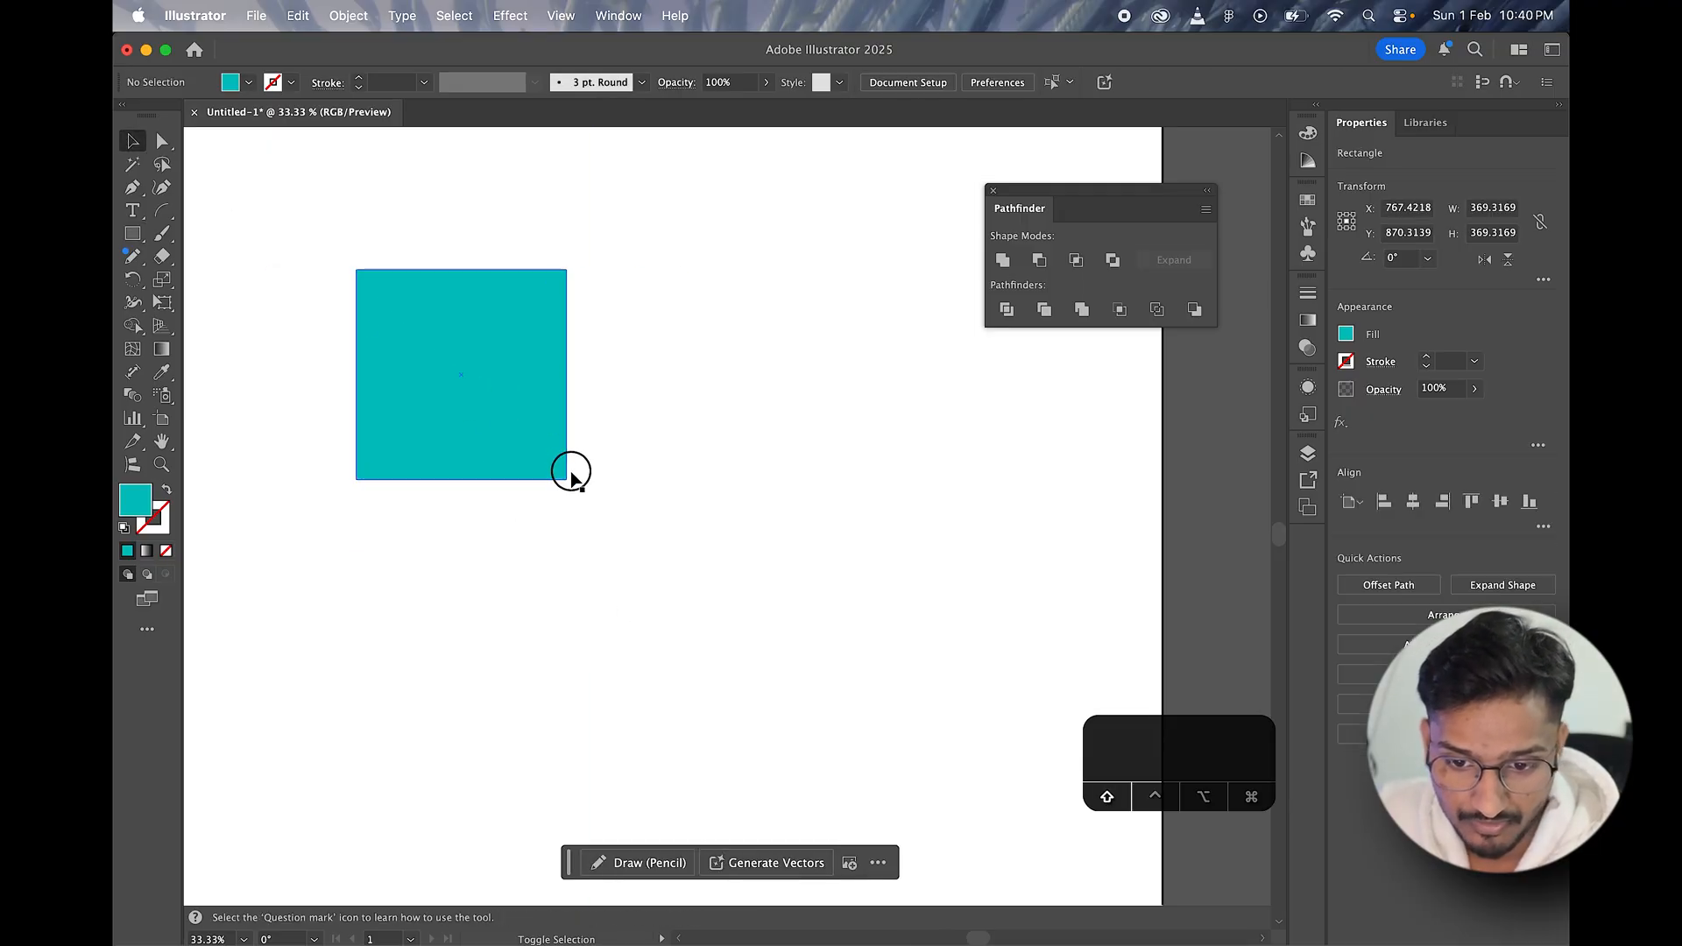
drag(500, 413, 598, 518)
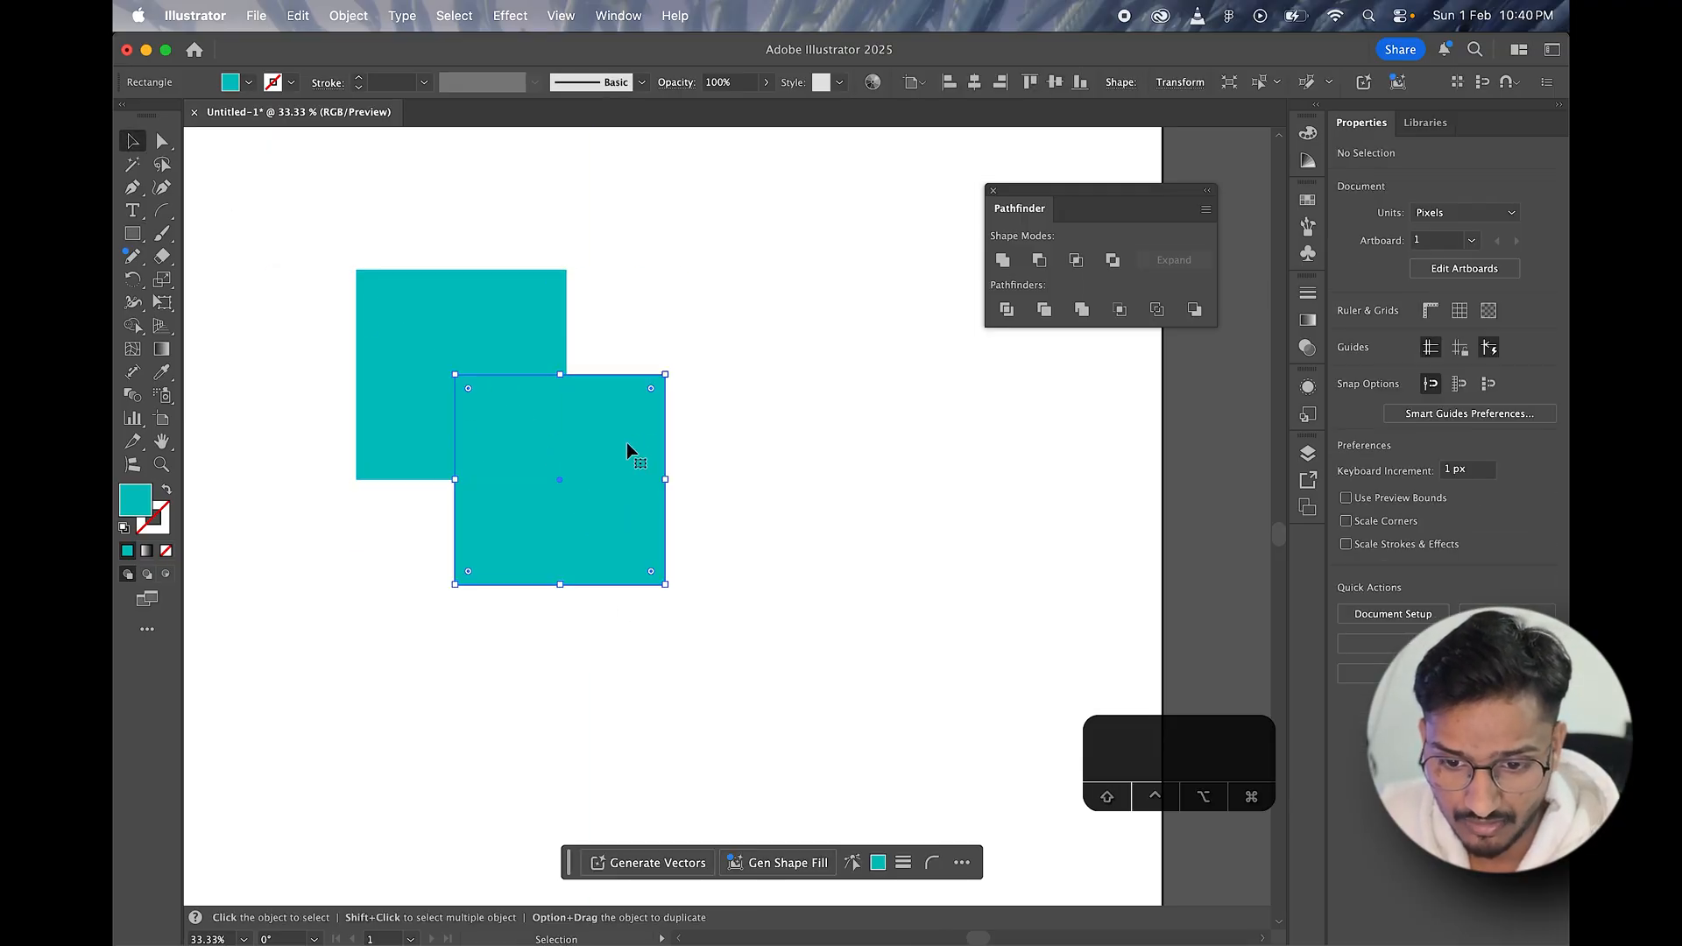
Step: Scale both teal squares up together to about 867 x 886 px overall, reposition them, and clear the selection
key(super+a)
drag(671, 426, 757, 427)
drag(512, 398, 637, 473)
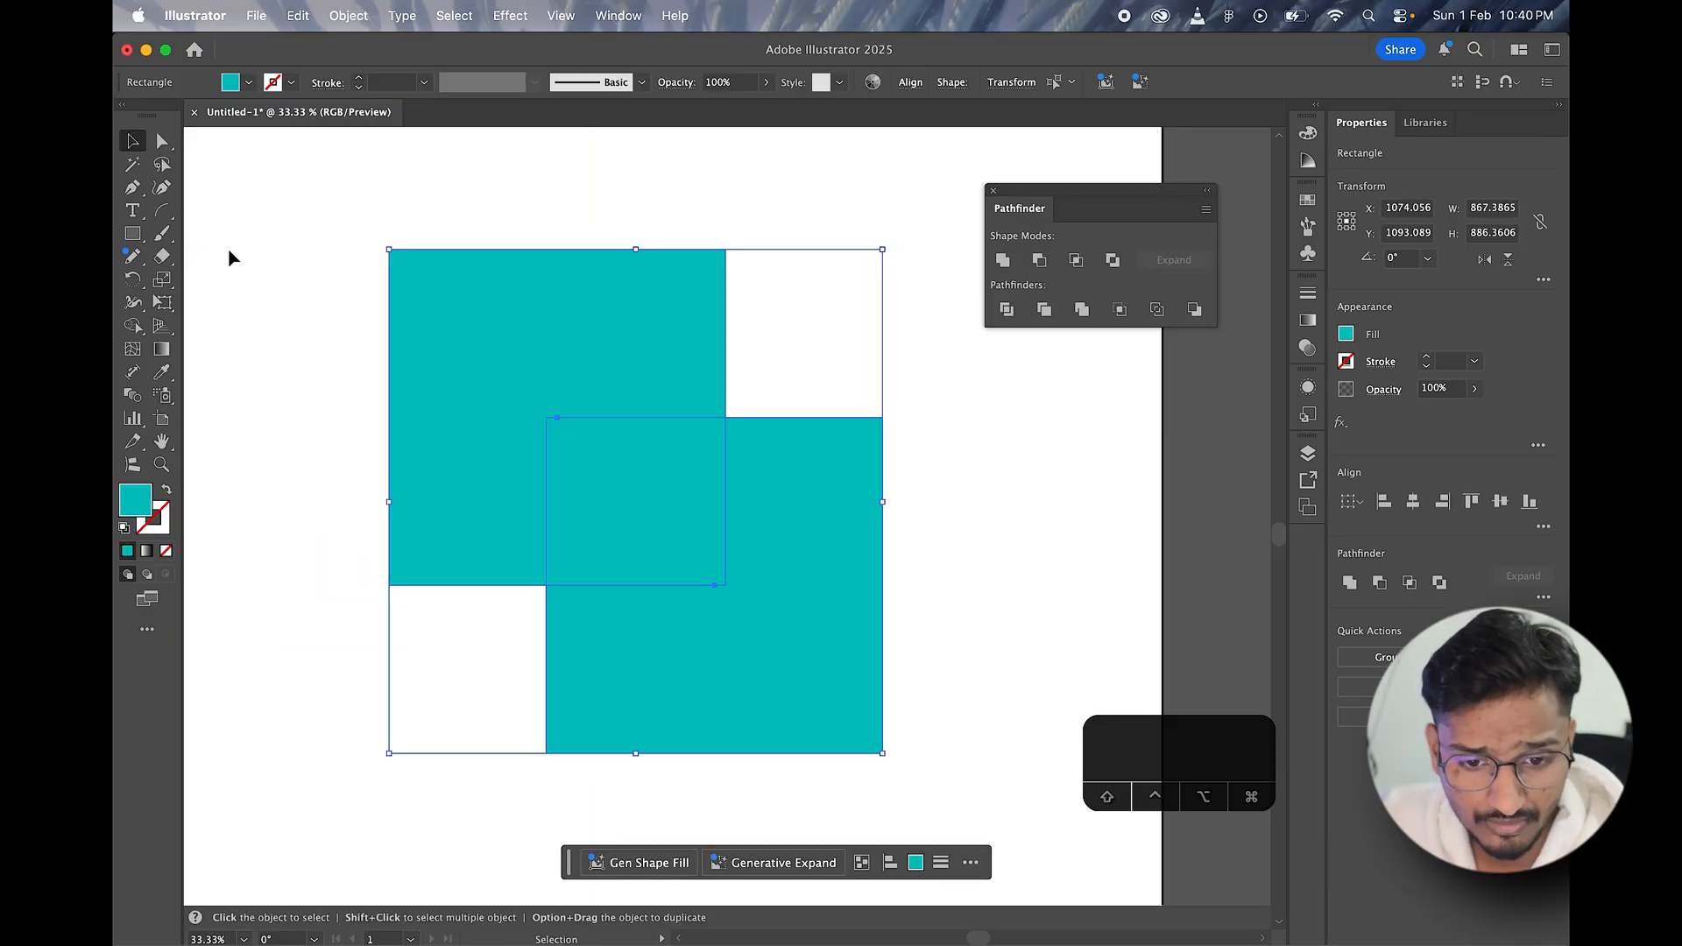
click(285, 254)
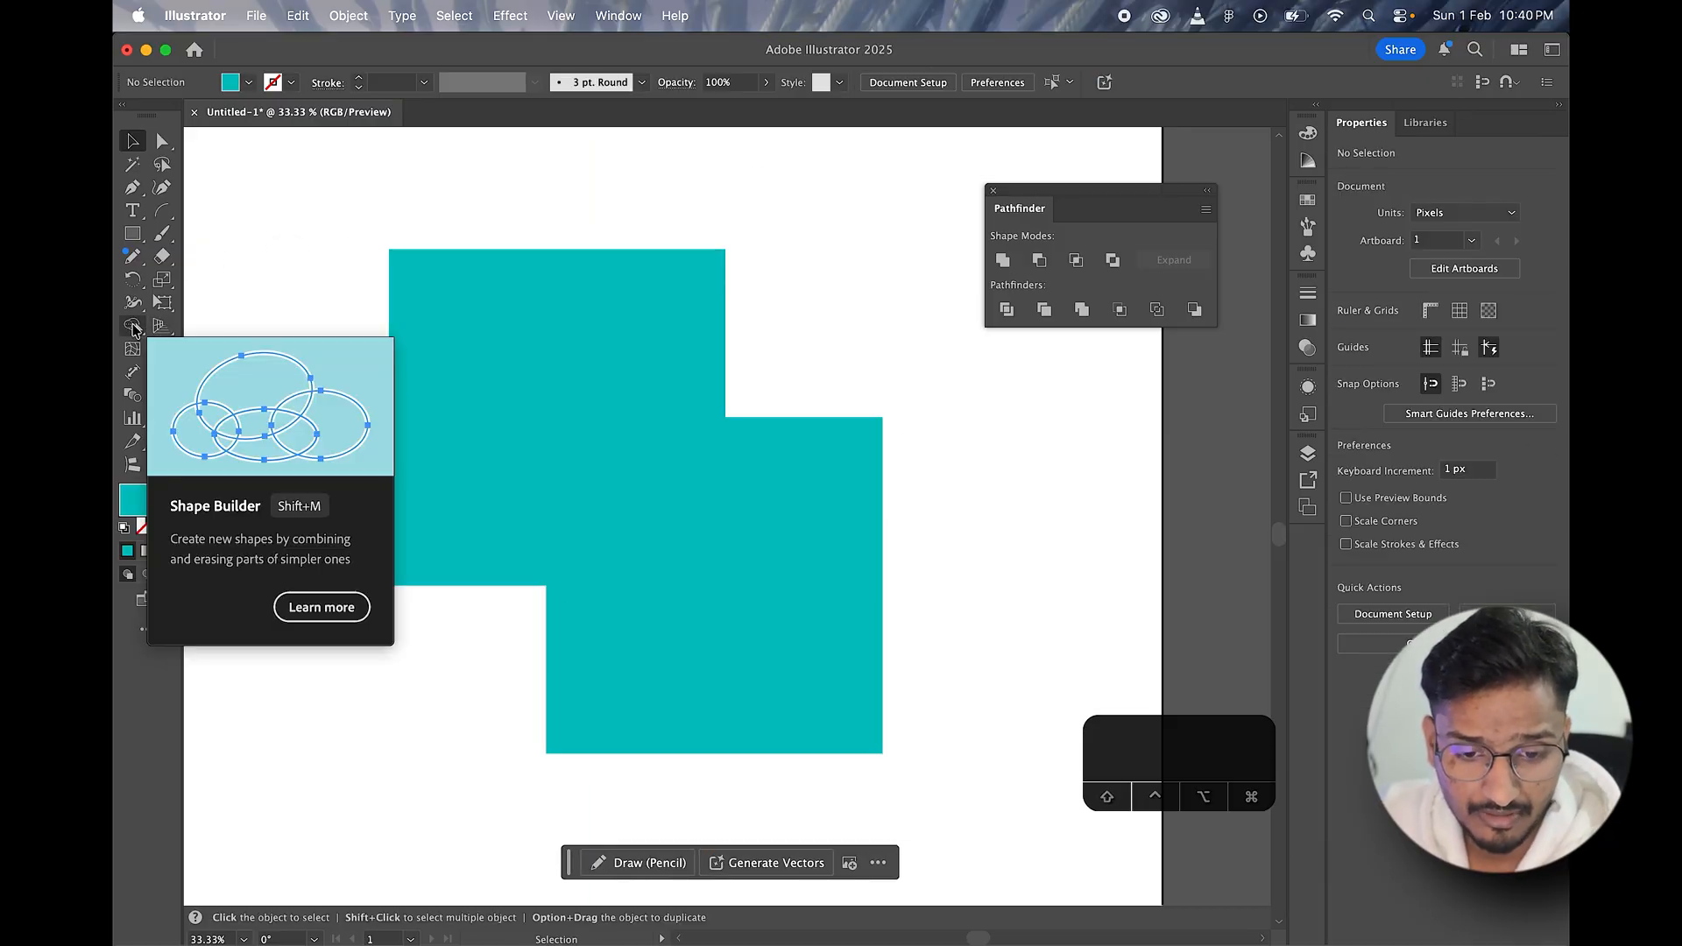
Step: Select both squares and separate the overlap, upper and lower regions with the Shape Builder tool
click(133, 326)
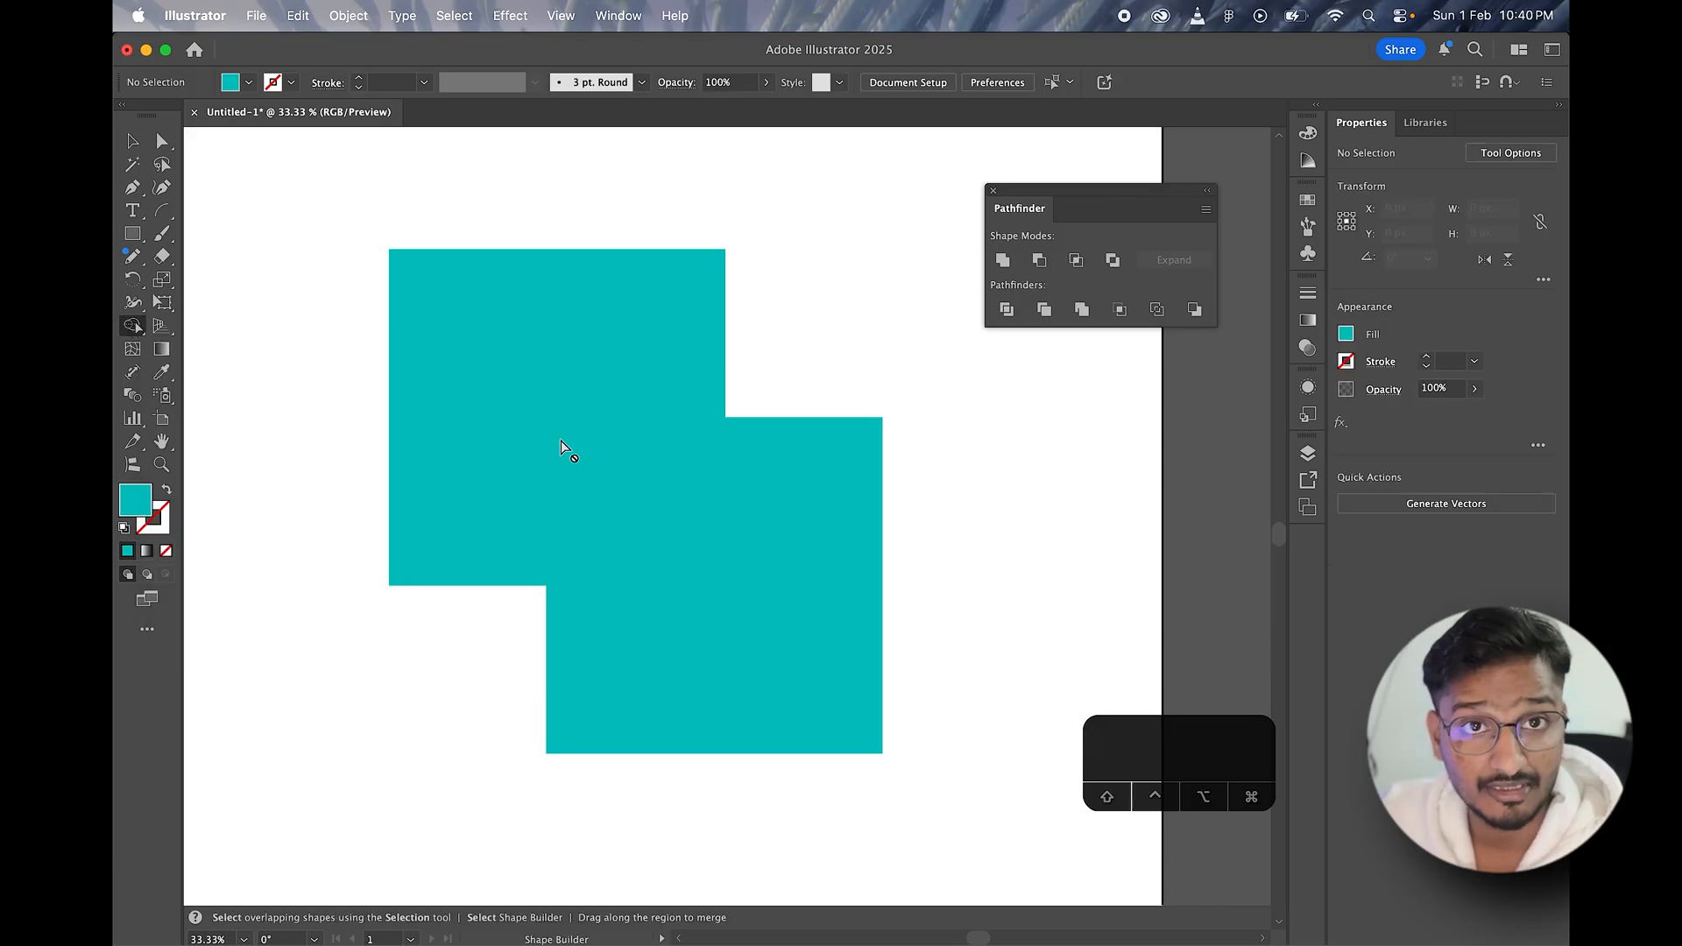
click(132, 140)
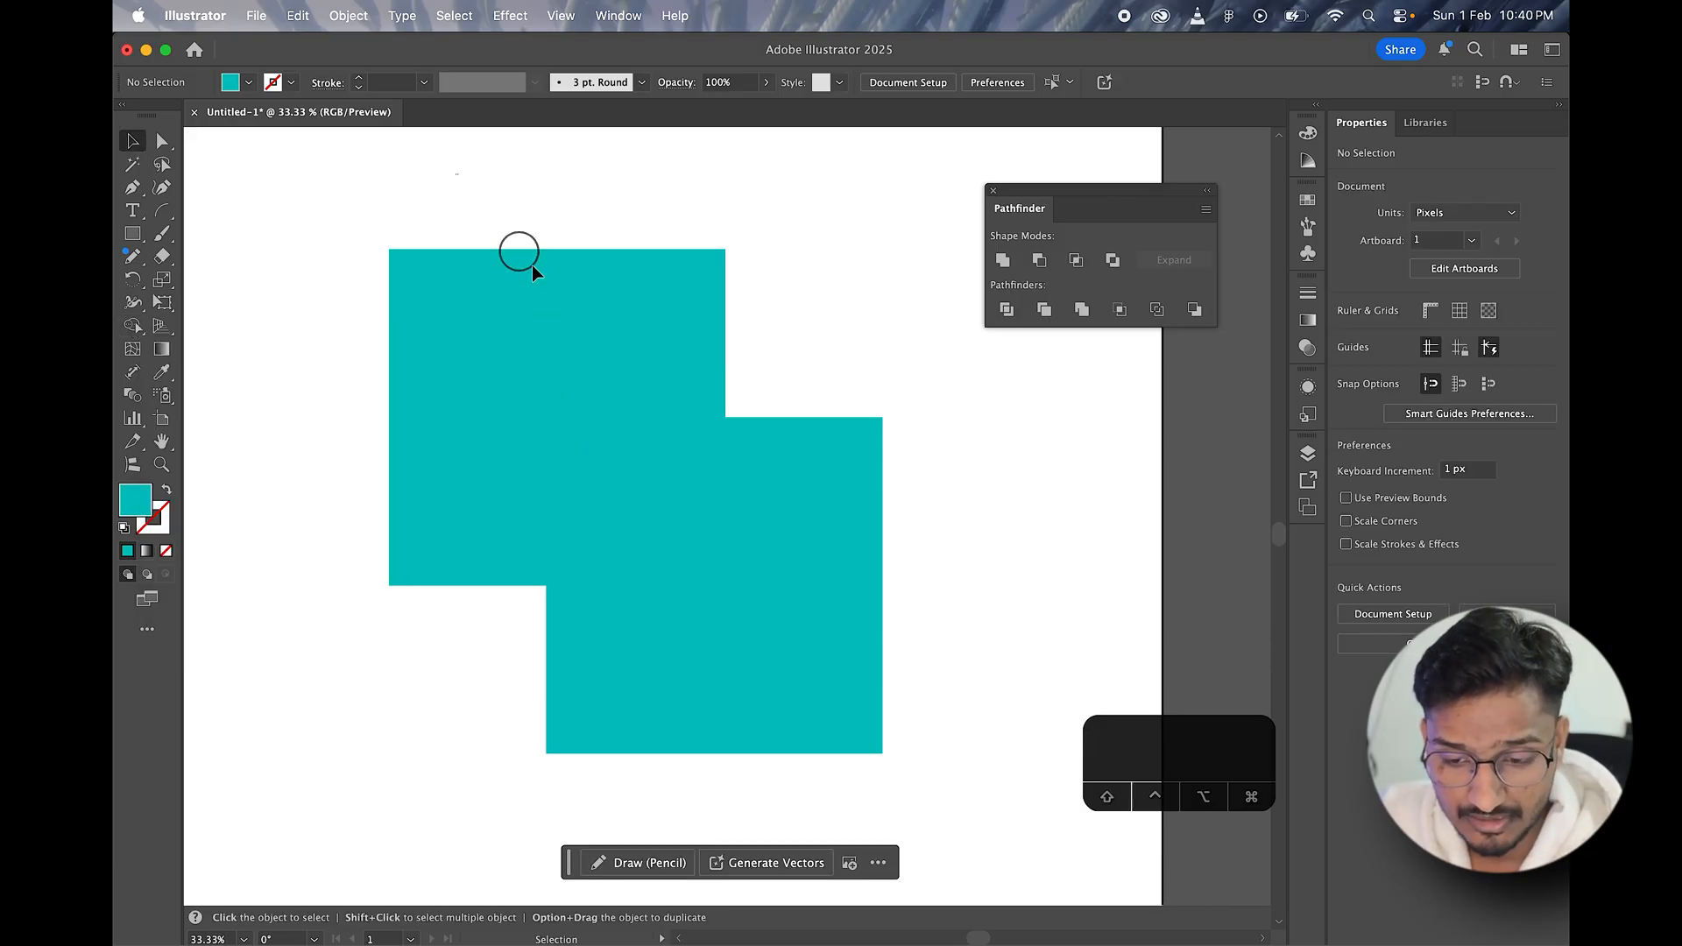
drag(532, 272, 951, 677)
click(136, 328)
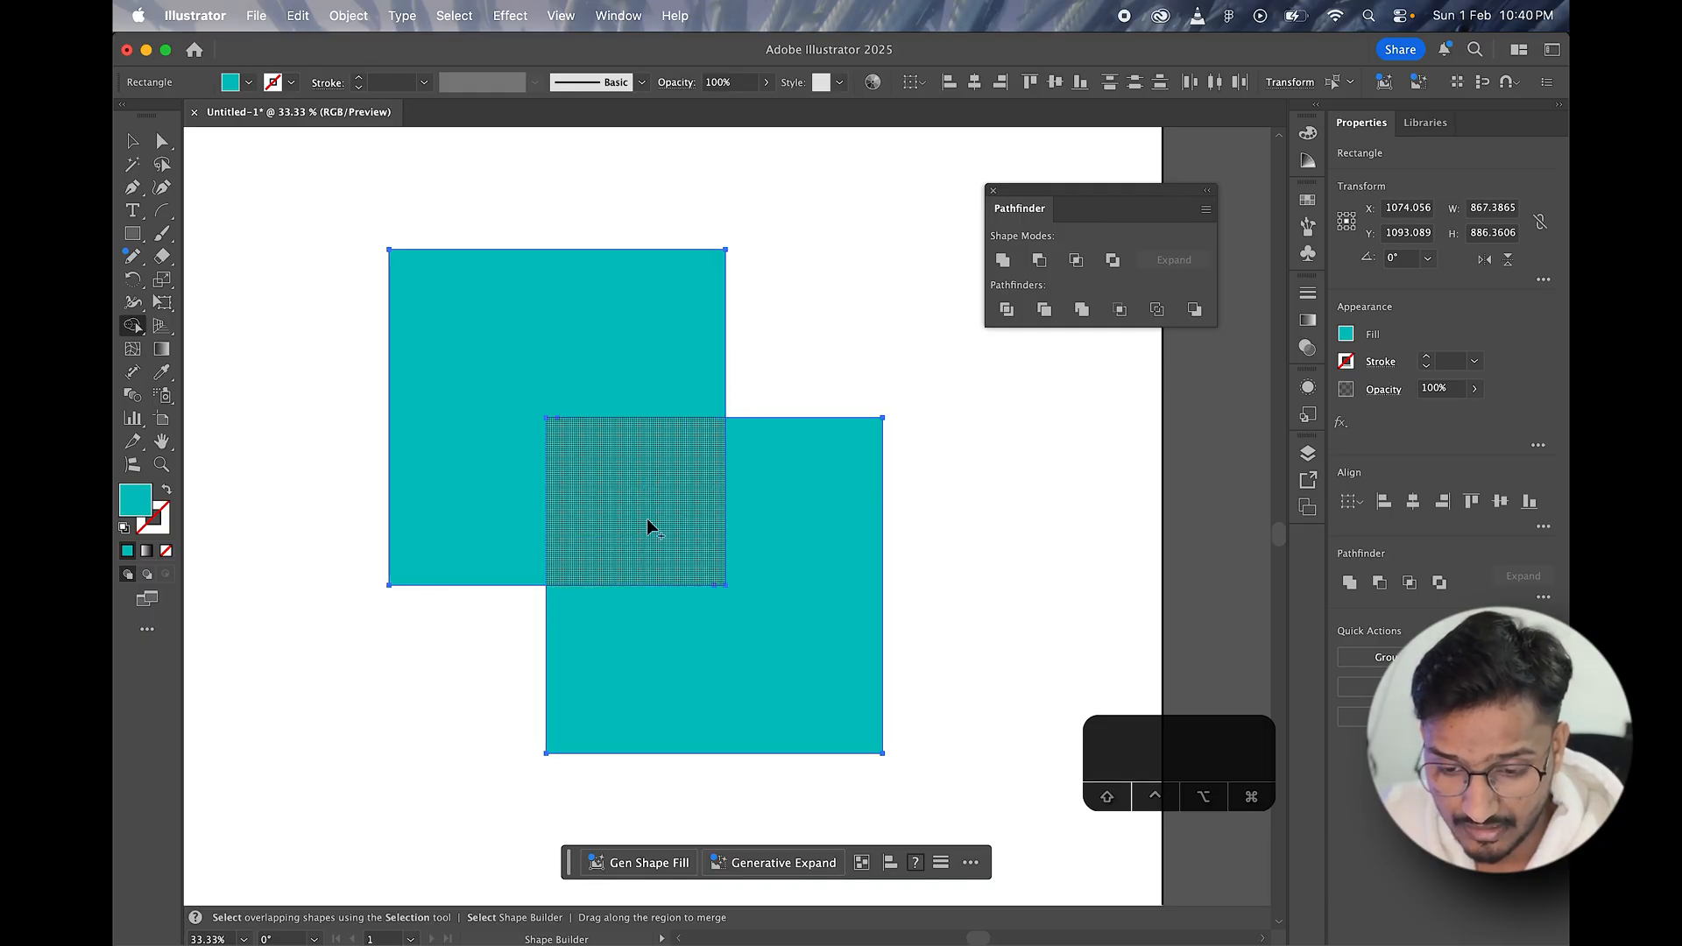
click(685, 536)
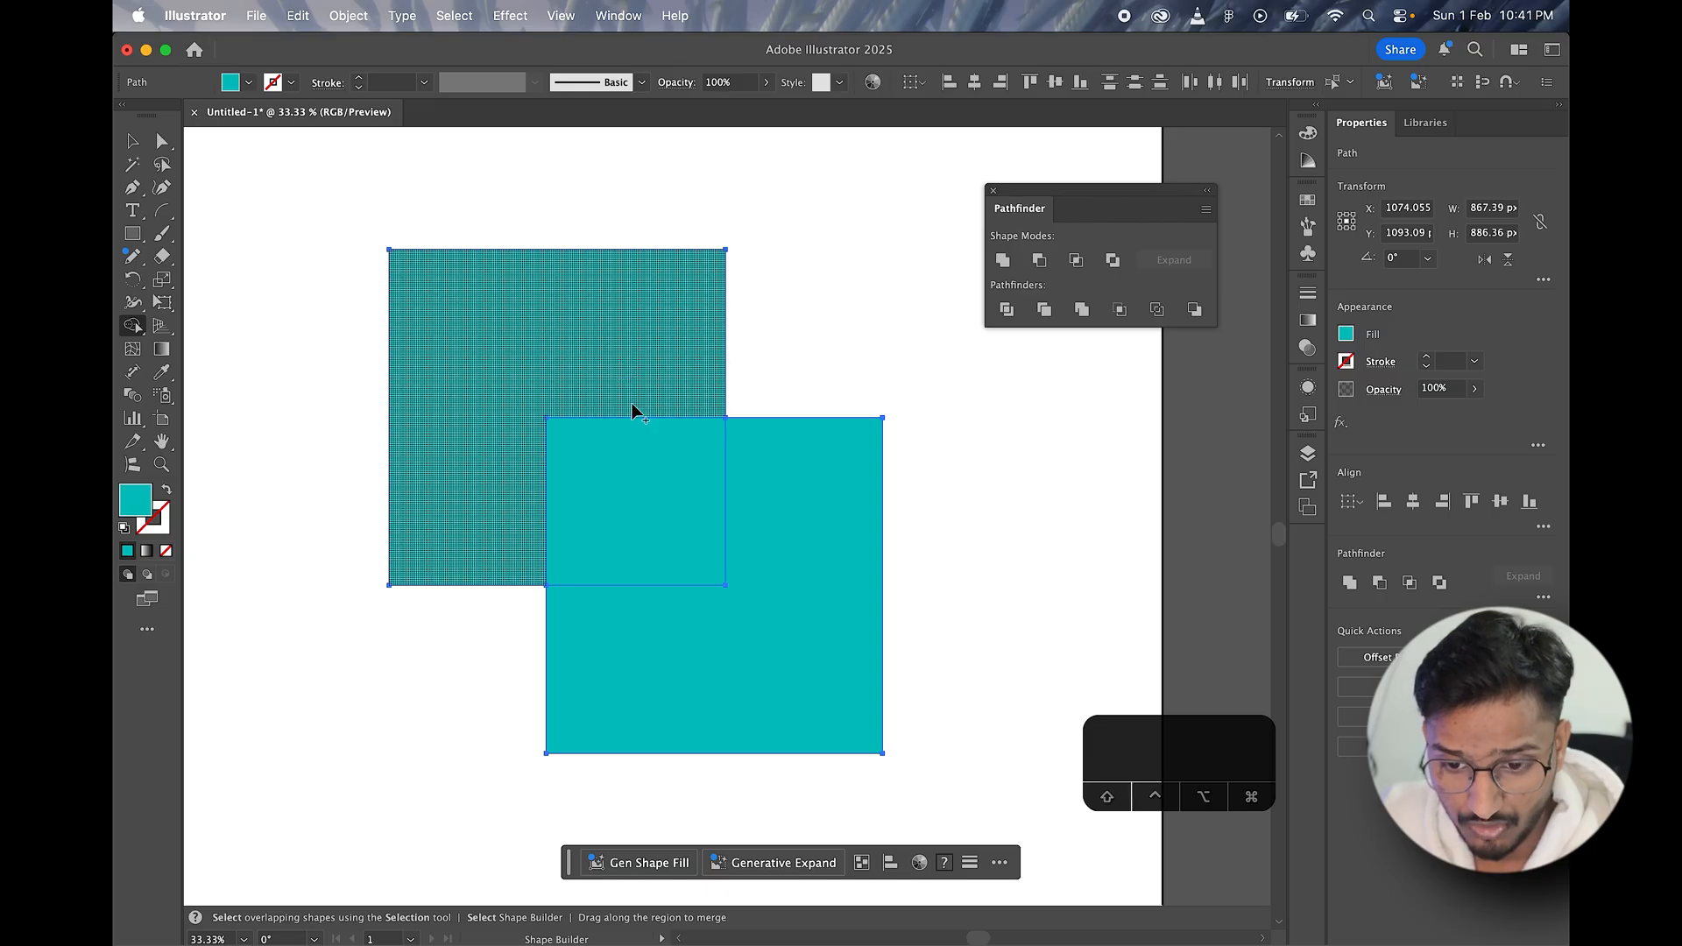
click(574, 346)
click(624, 491)
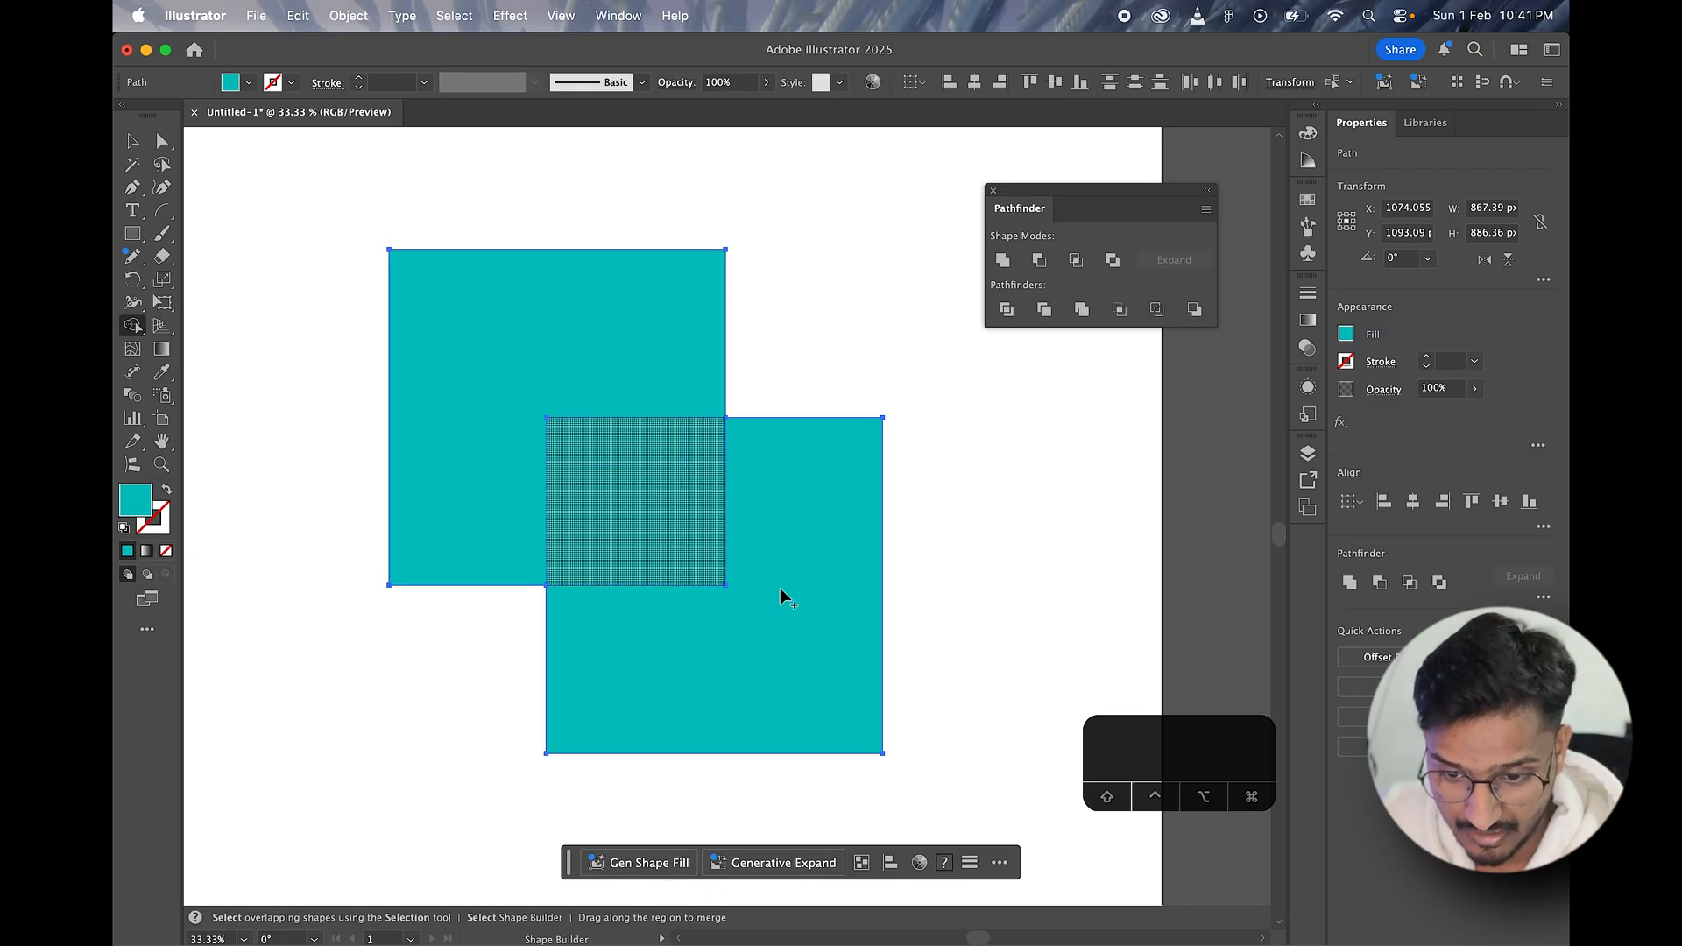
click(807, 607)
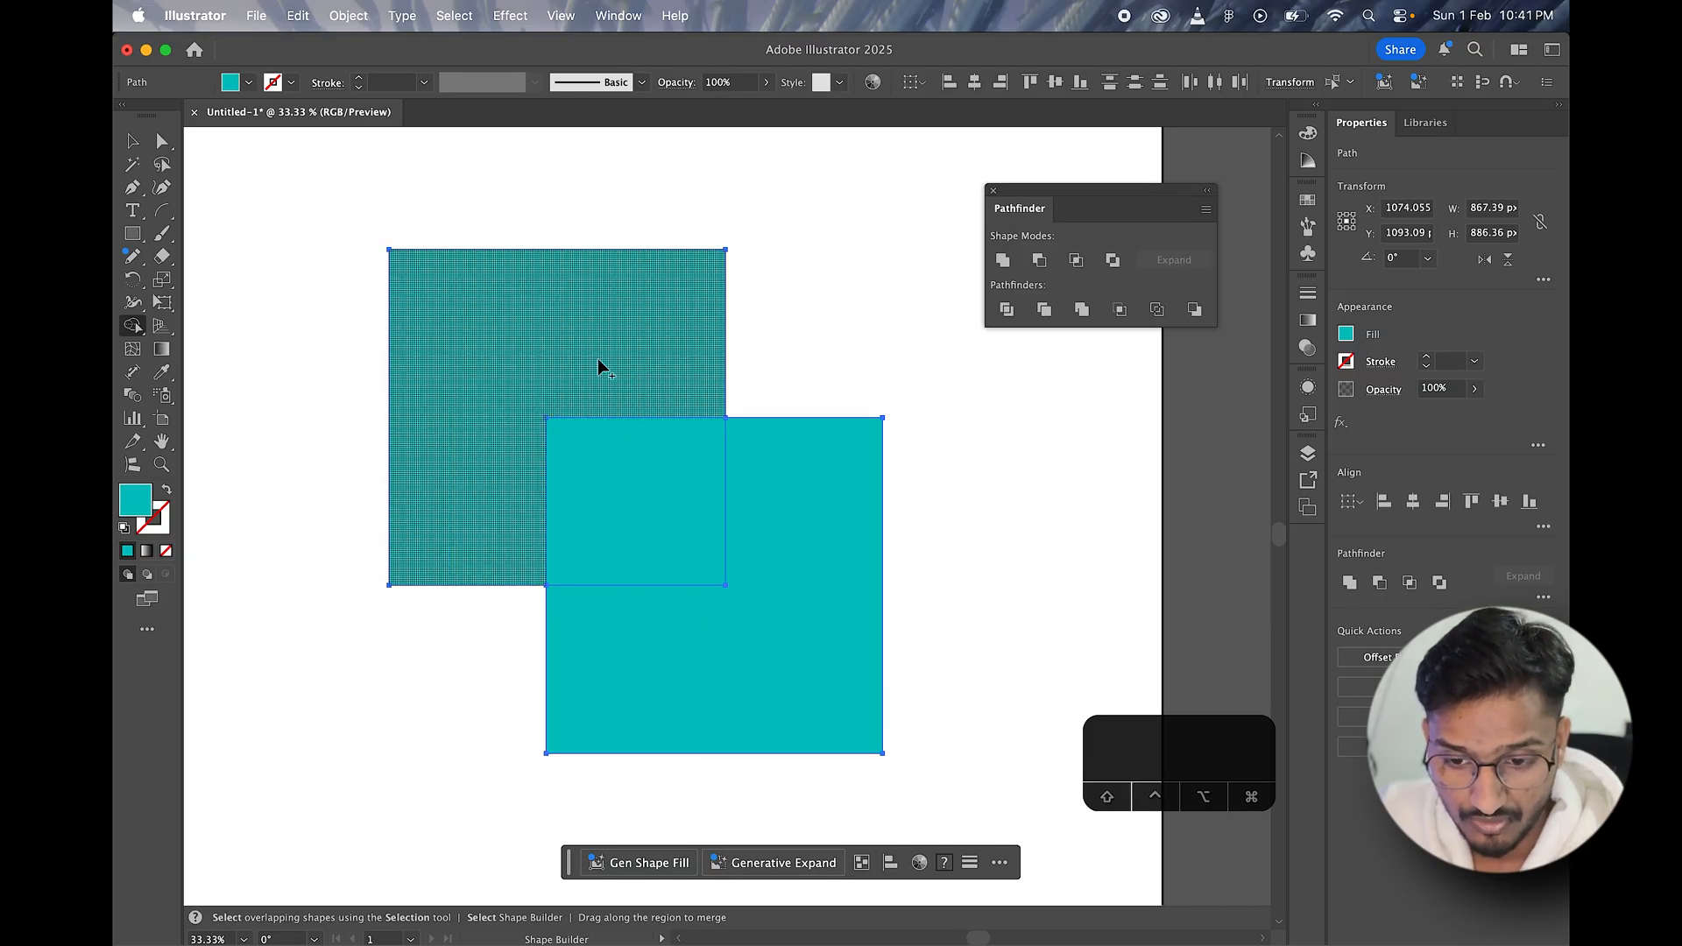
Step: Try merging the upper region with the overlap and all three regions into one shape with Shape Builder, undoing each merge
drag(592, 346, 648, 502)
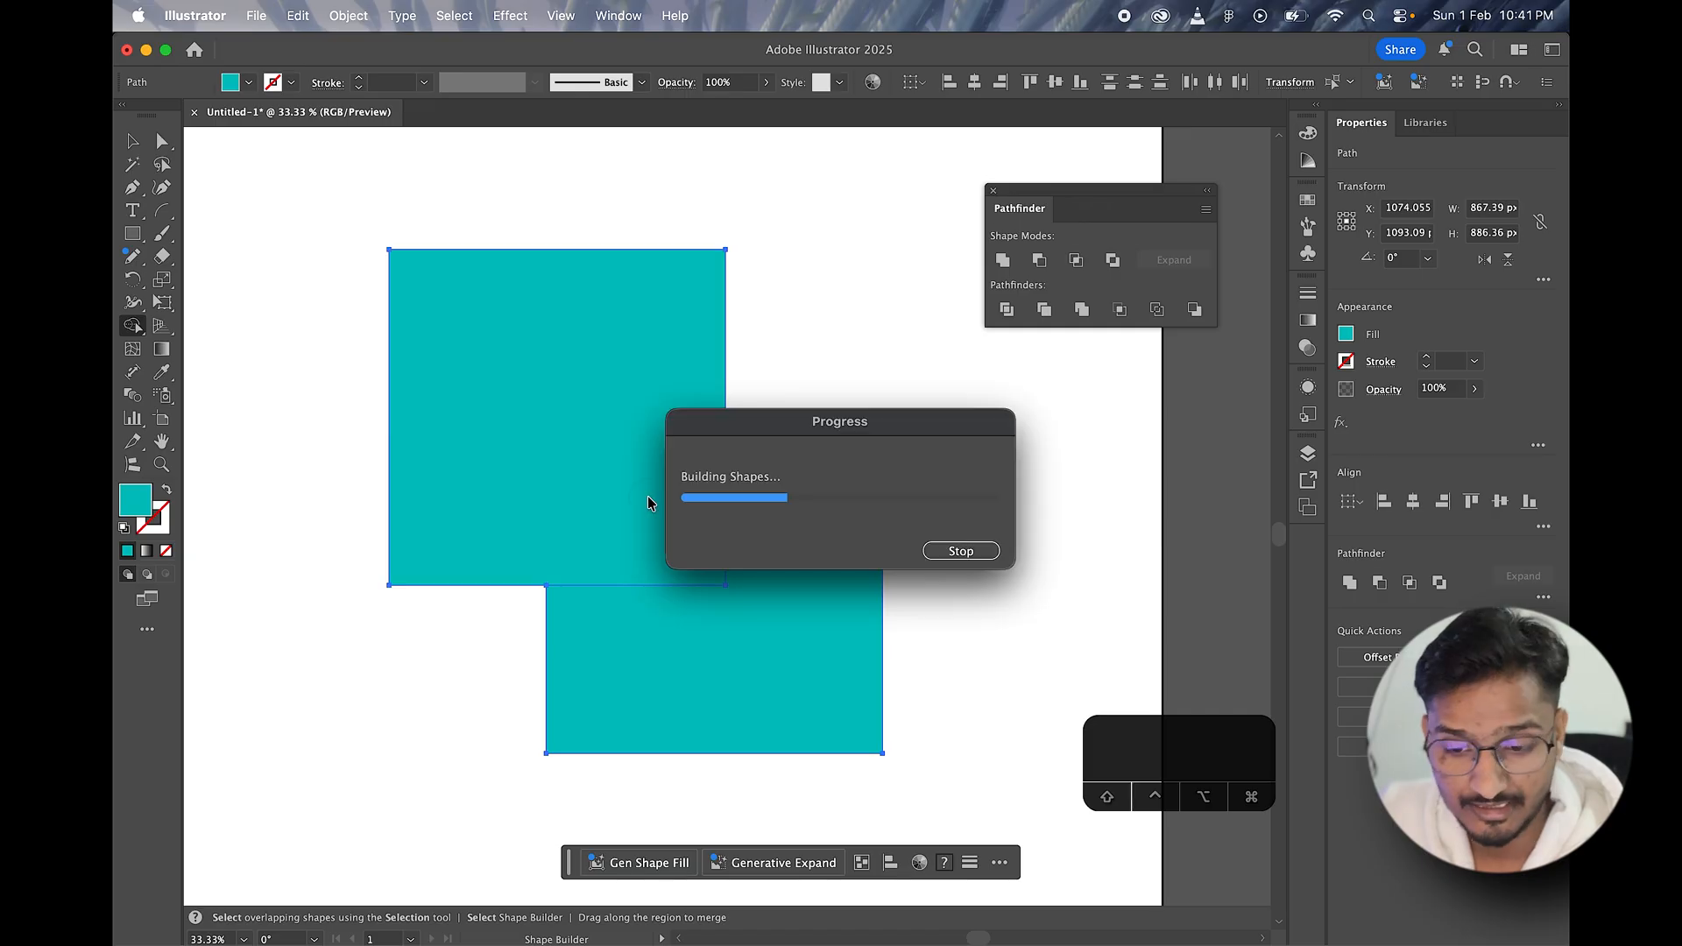
key(super+z)
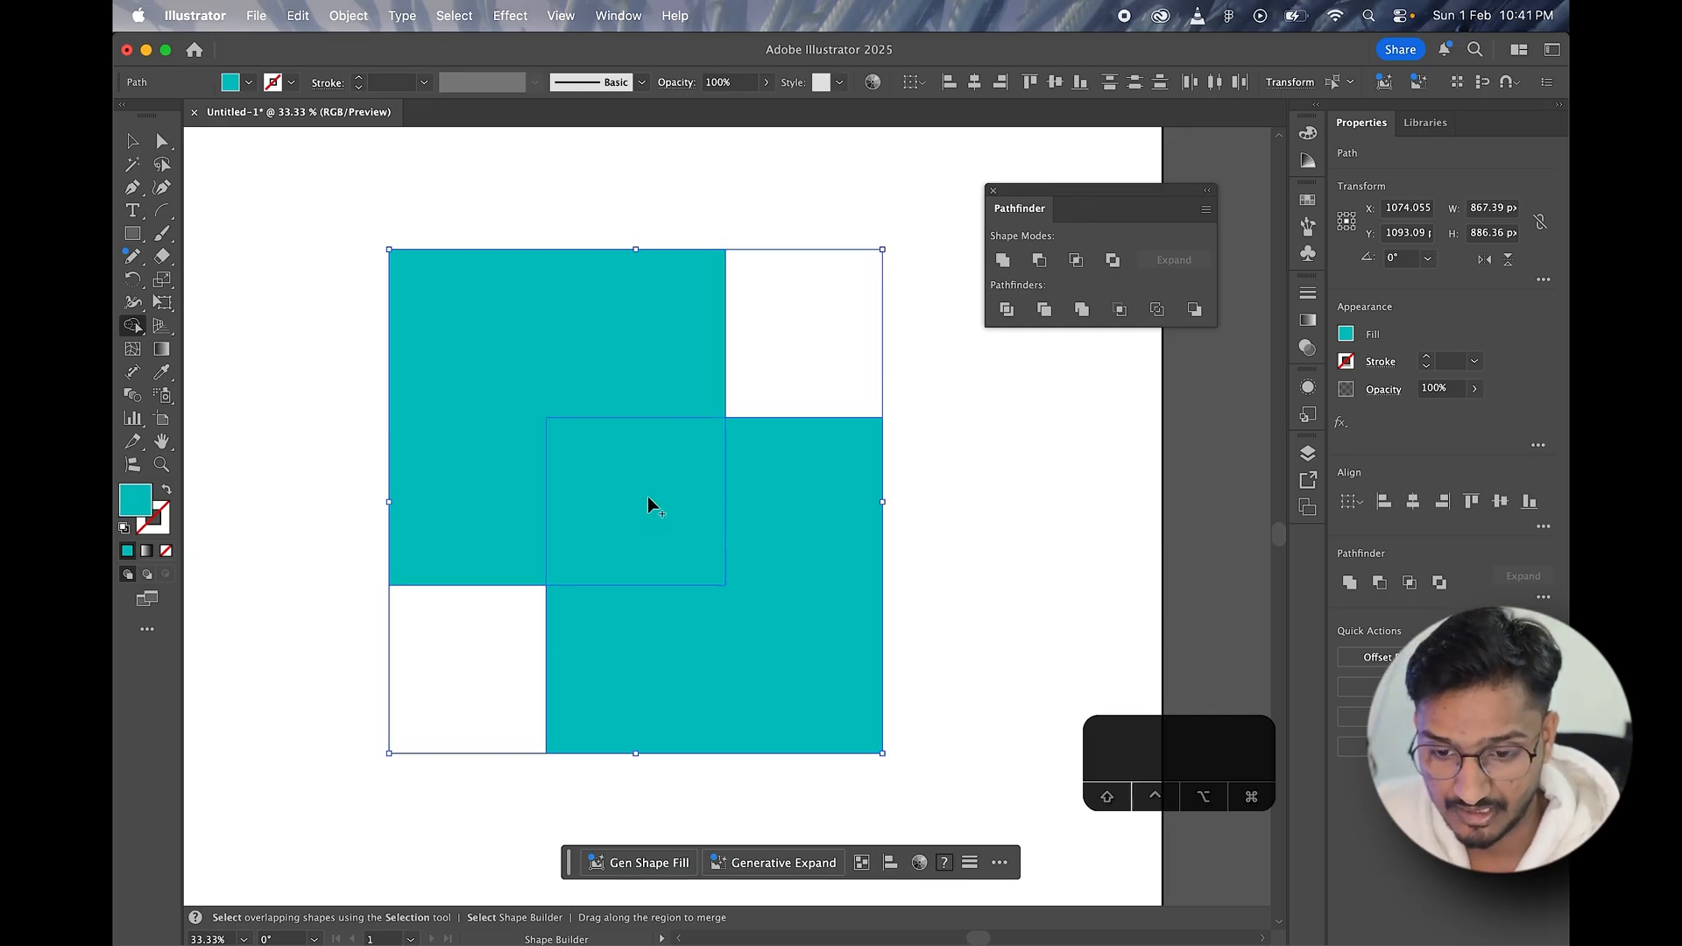
drag(579, 359, 664, 519)
drag(582, 396, 750, 659)
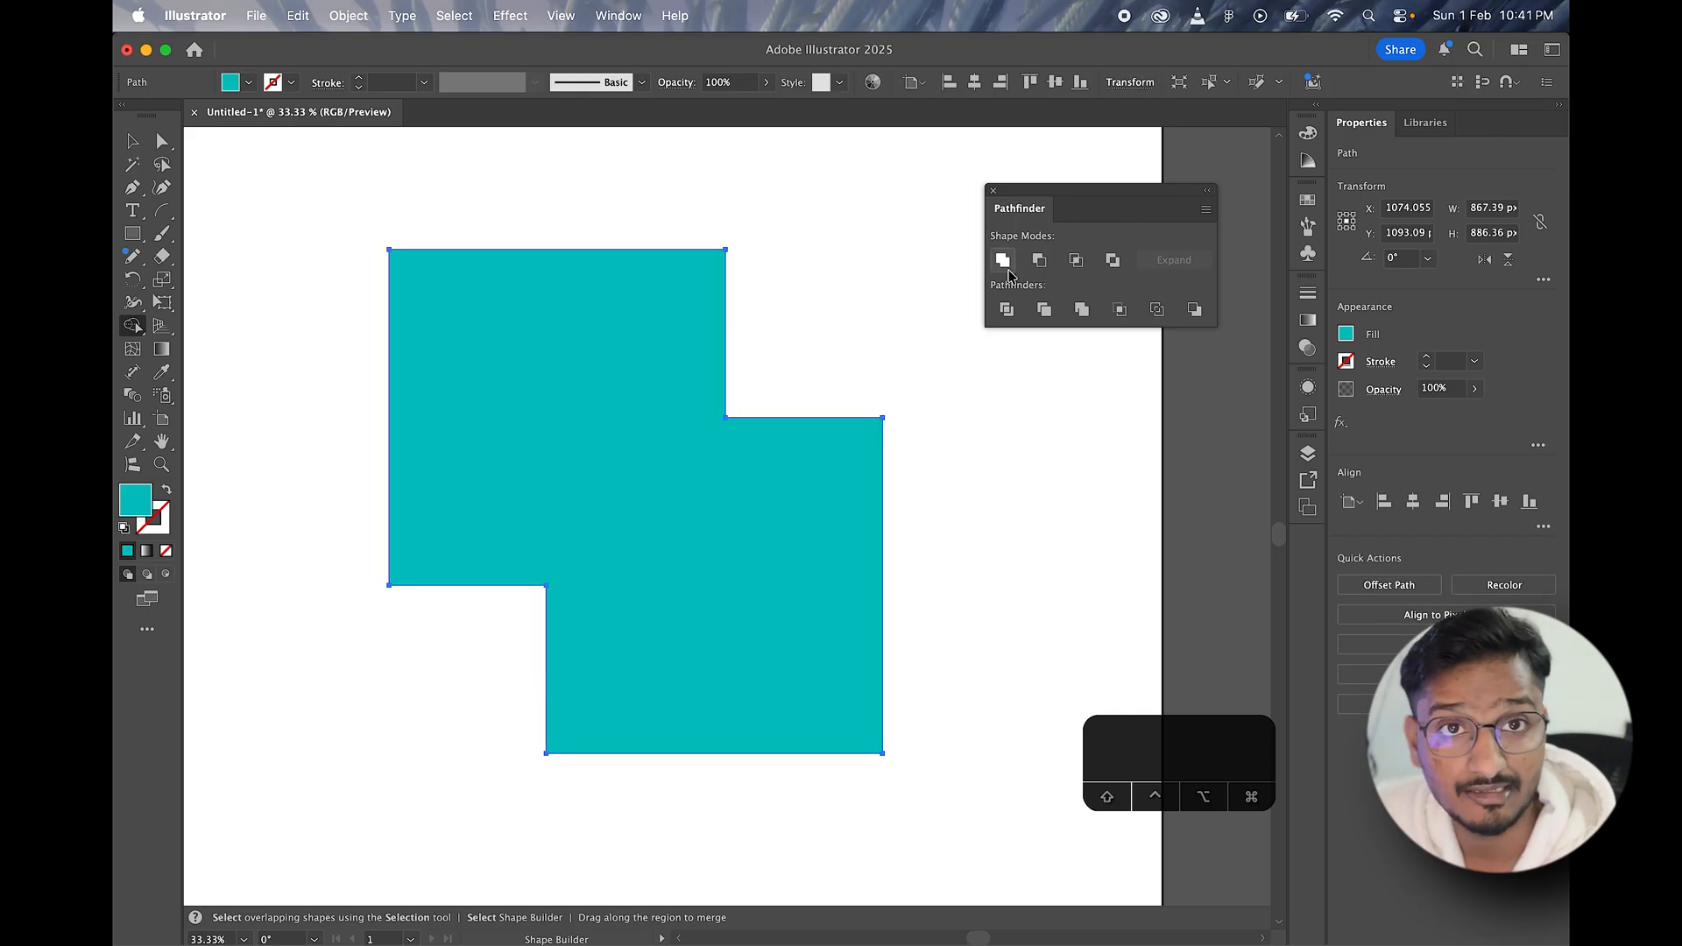
key(super+z)
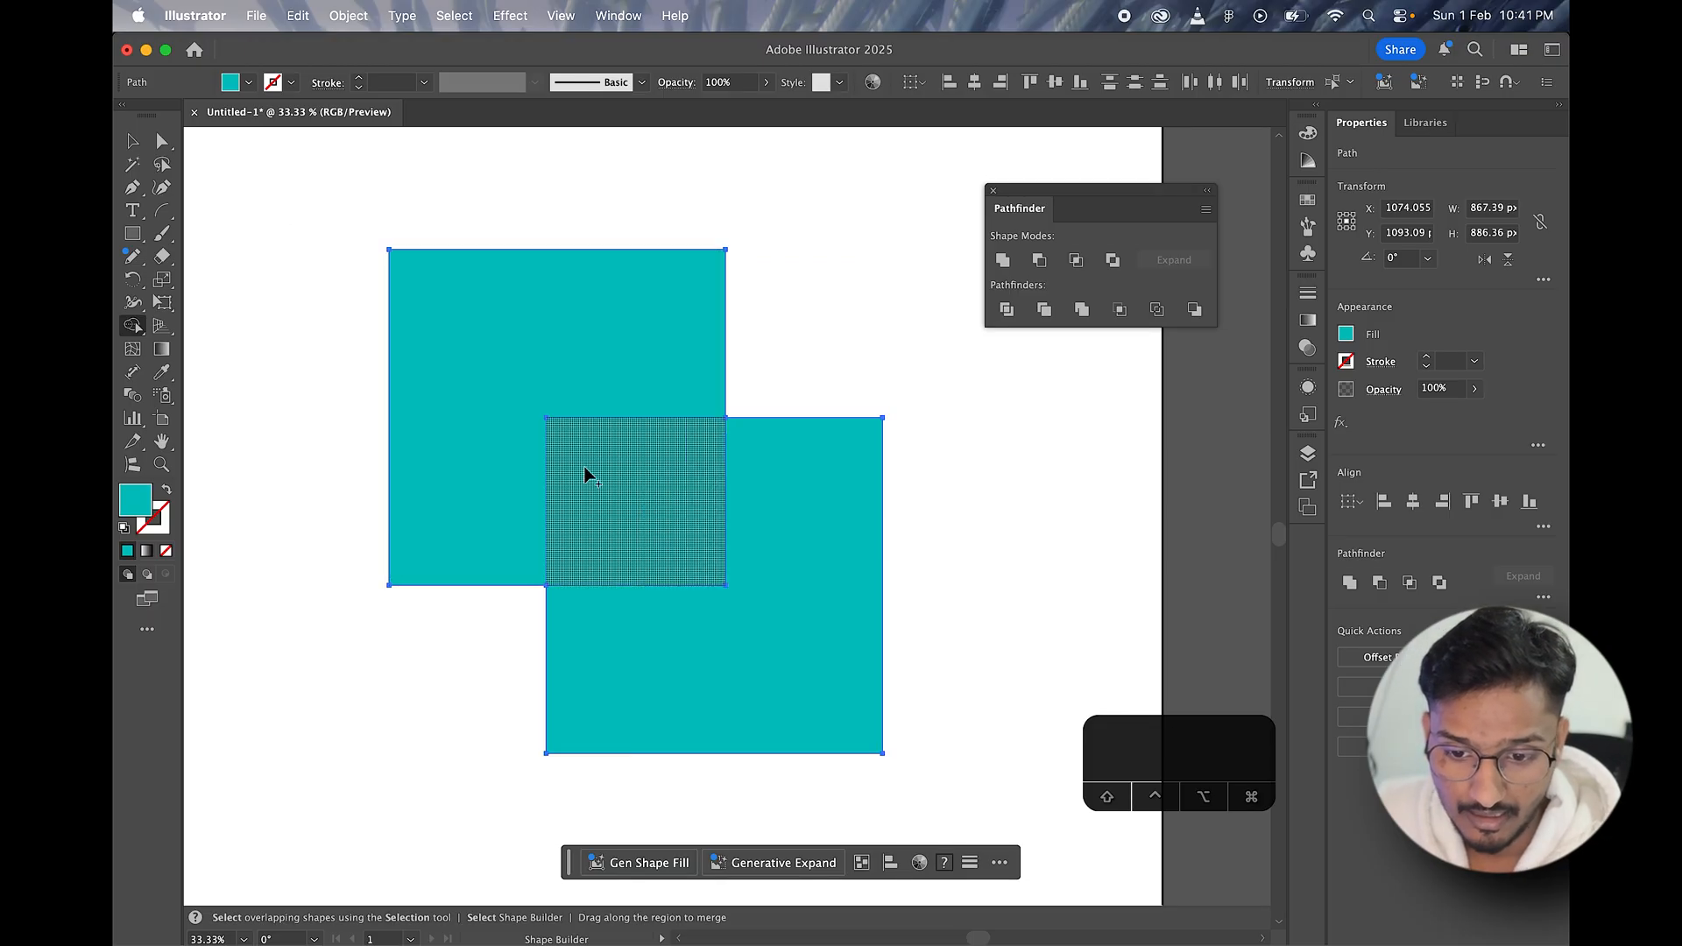
Step: Remove the overlap region with Shape Builder and move the remaining two teal pieces slightly up and left
alt+click(661, 513)
key(v)
drag(650, 387, 631, 373)
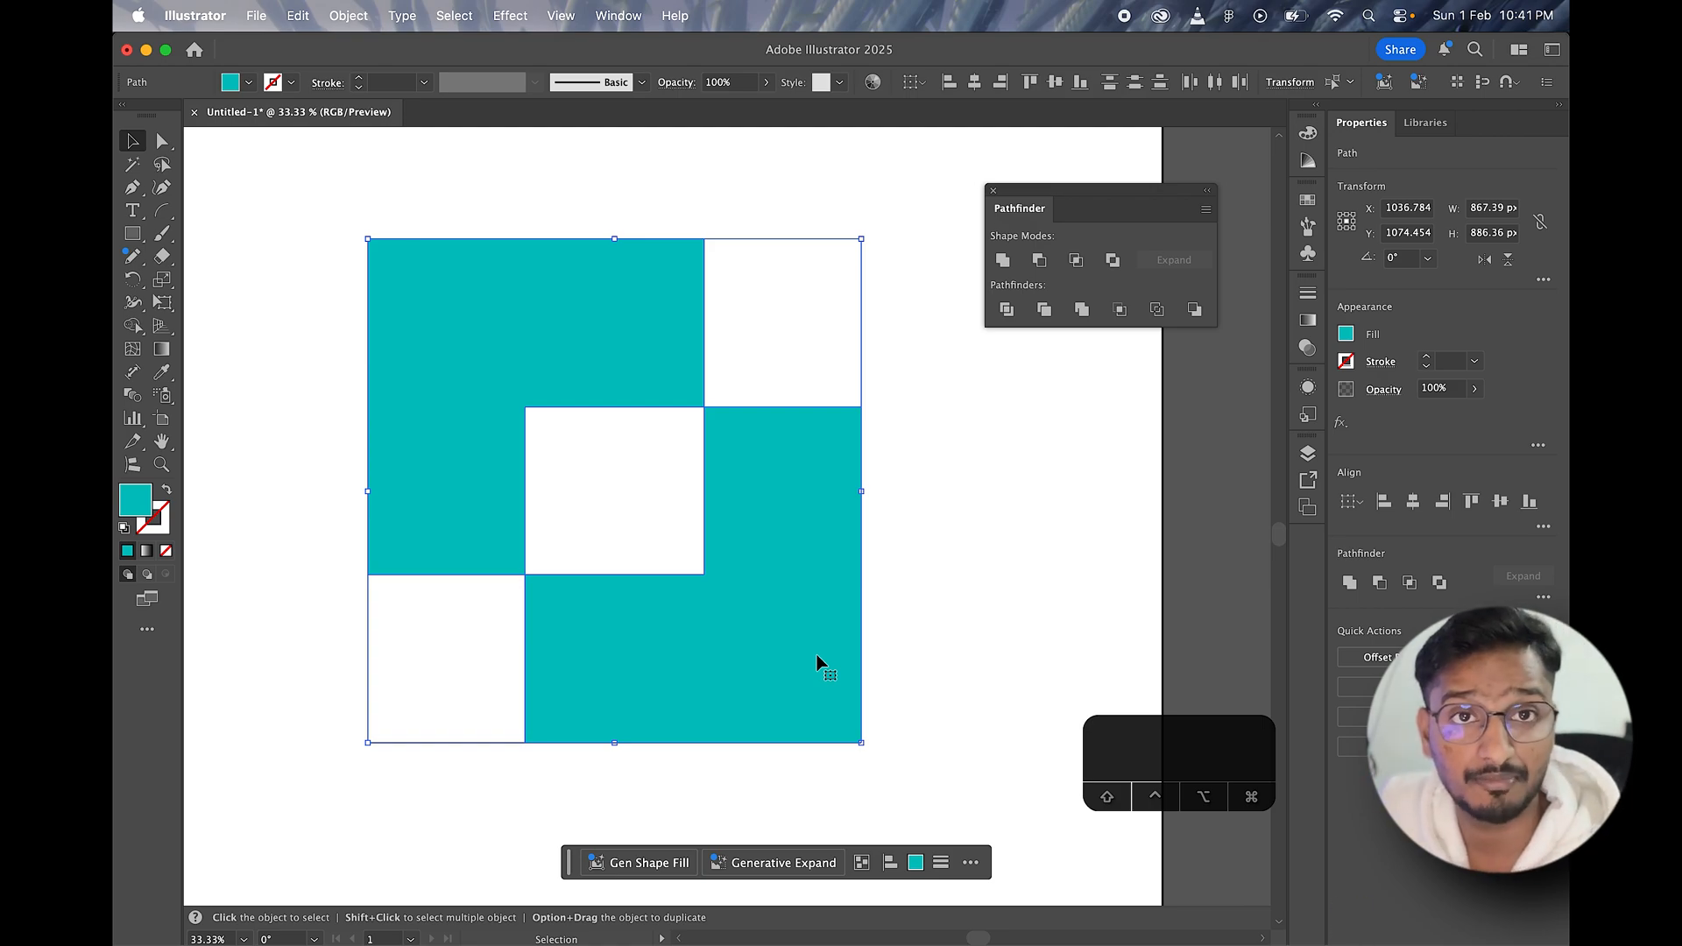
key(alt)
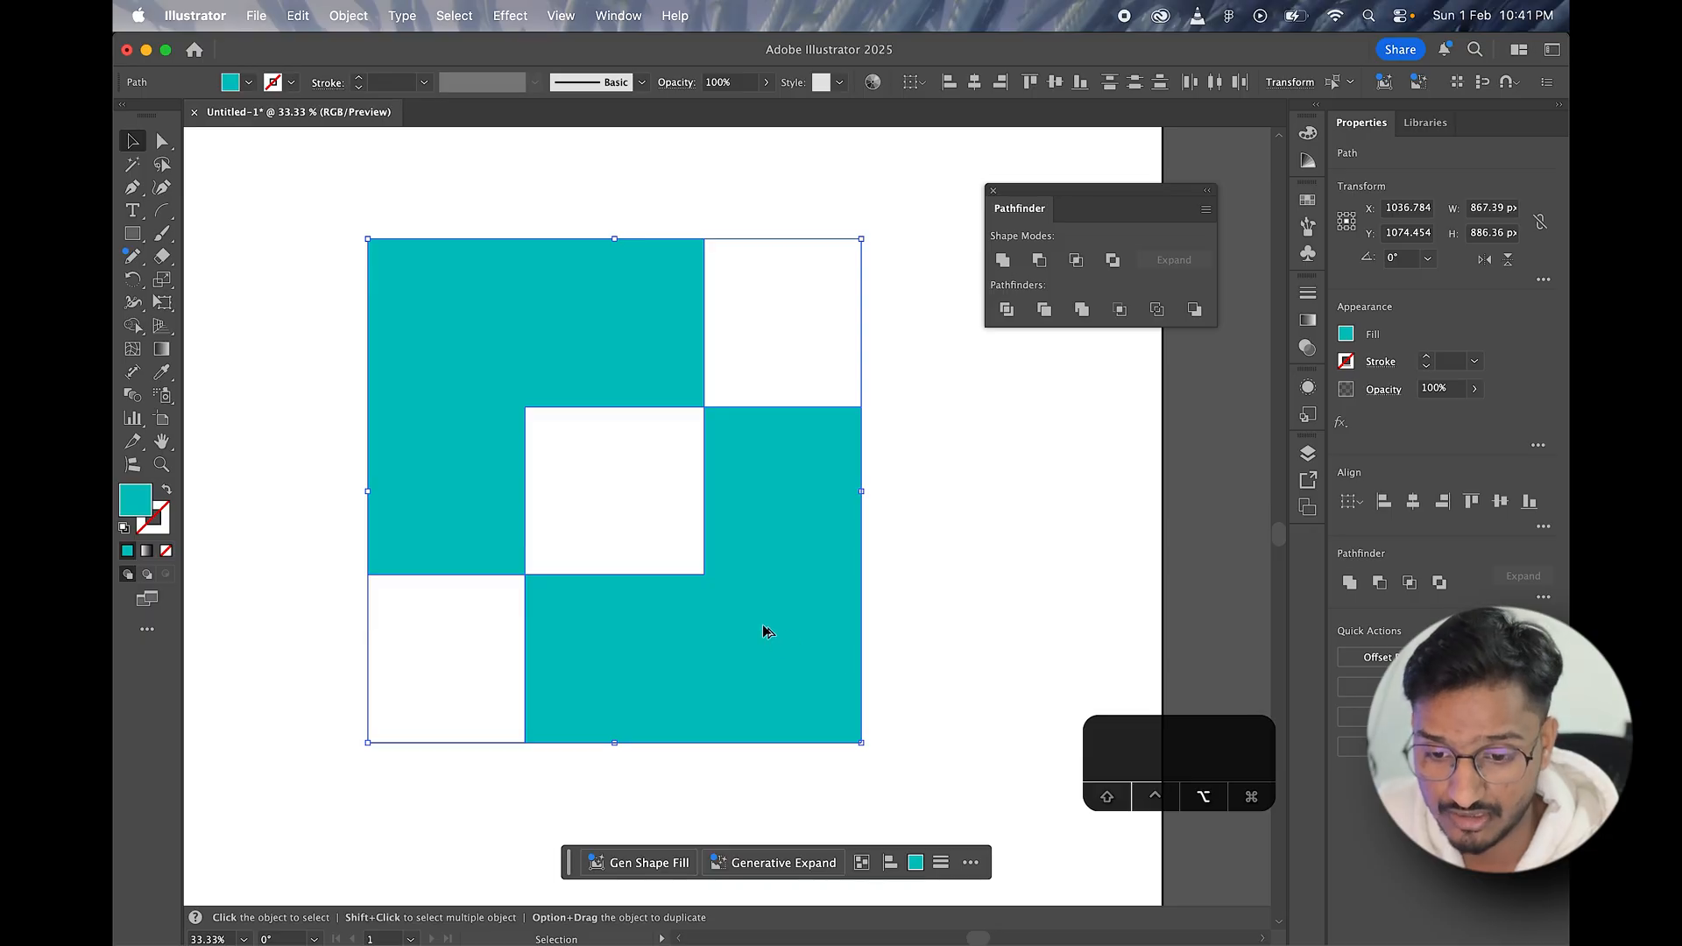
scroll(761, 625, down, 5)
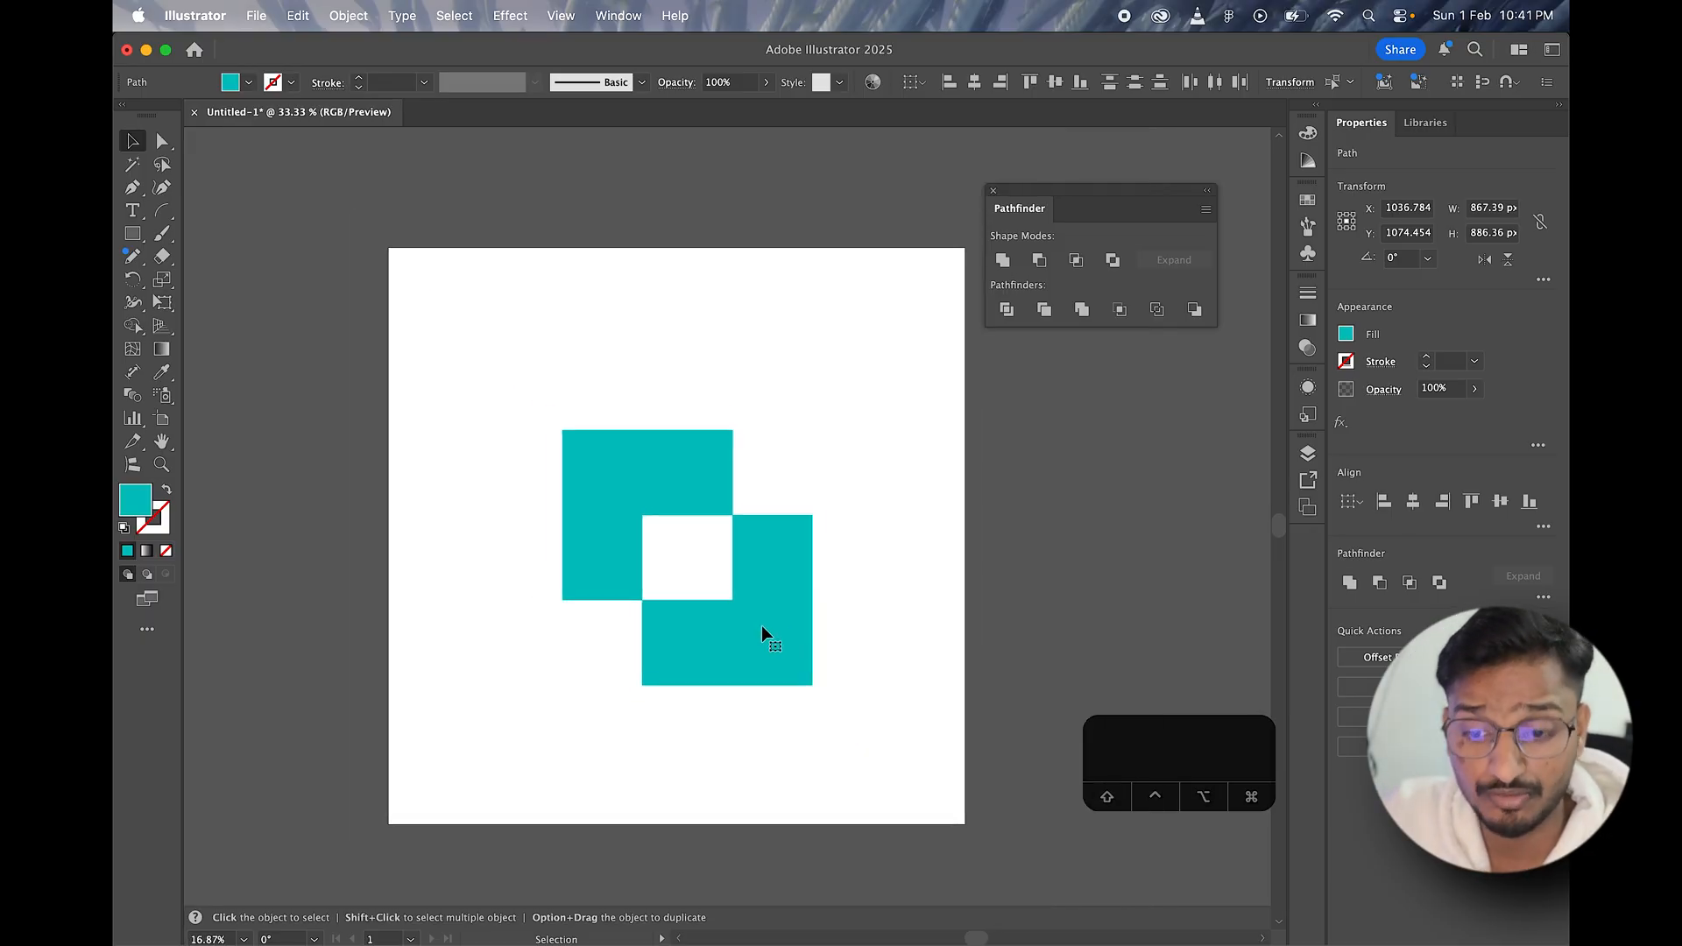
scroll(760, 625, up, 3)
scroll(761, 626, left, 2)
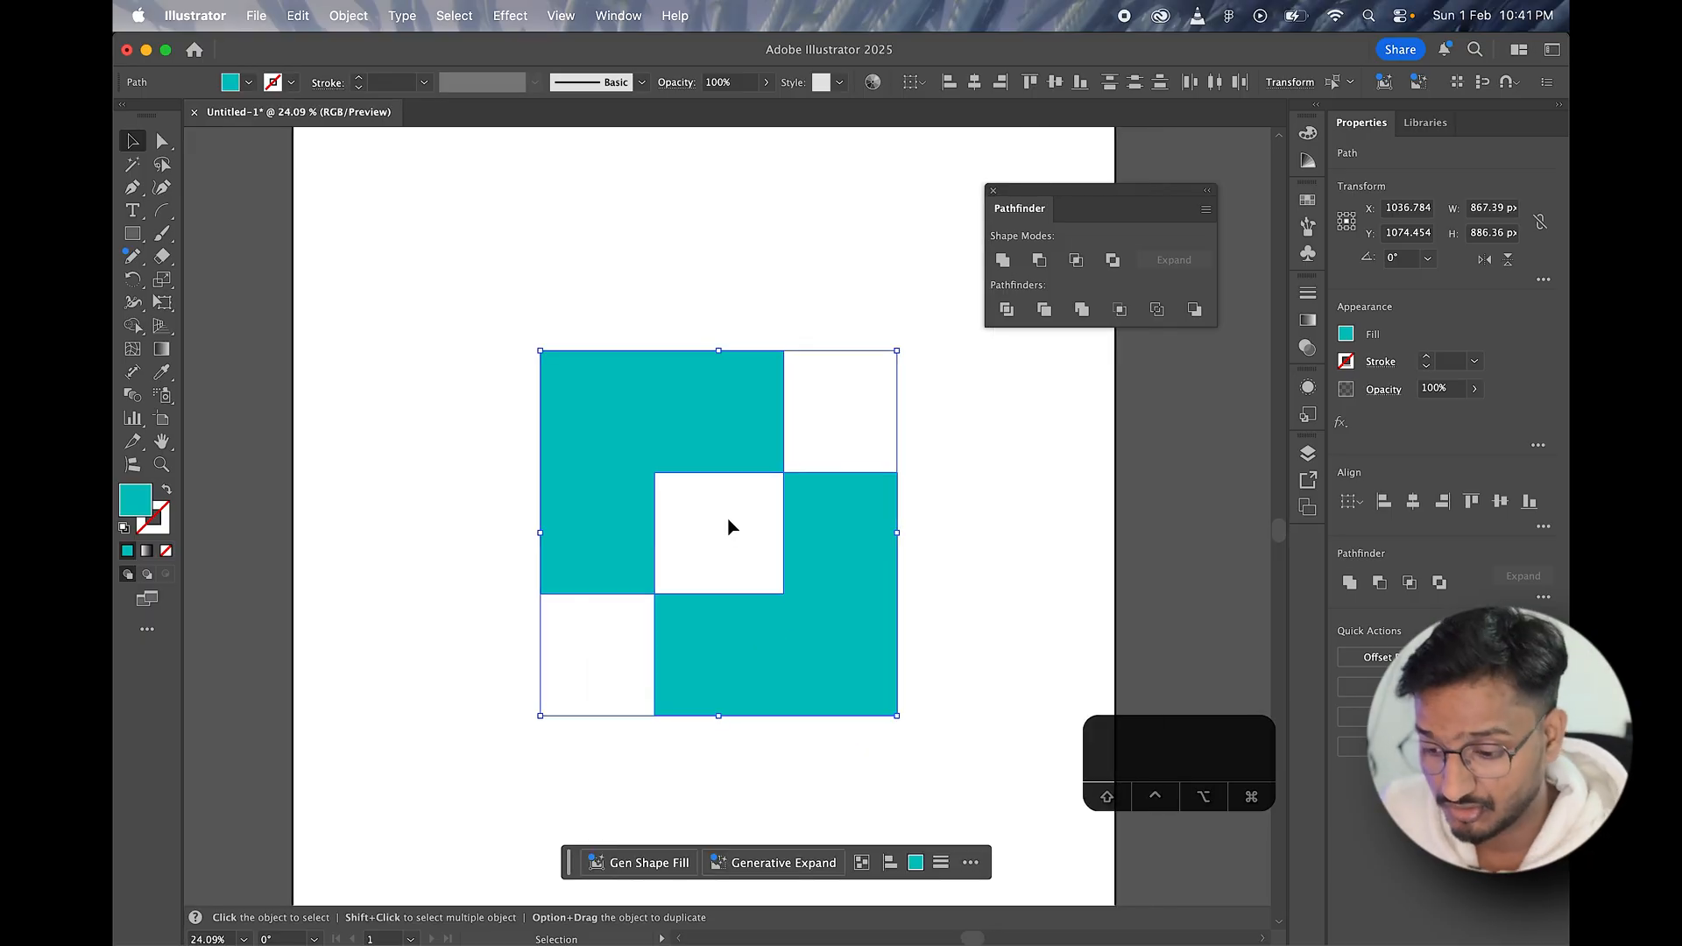
Step: Delete the two remaining teal pieces to empty the artboard
key(BackSpace)
click(131, 234)
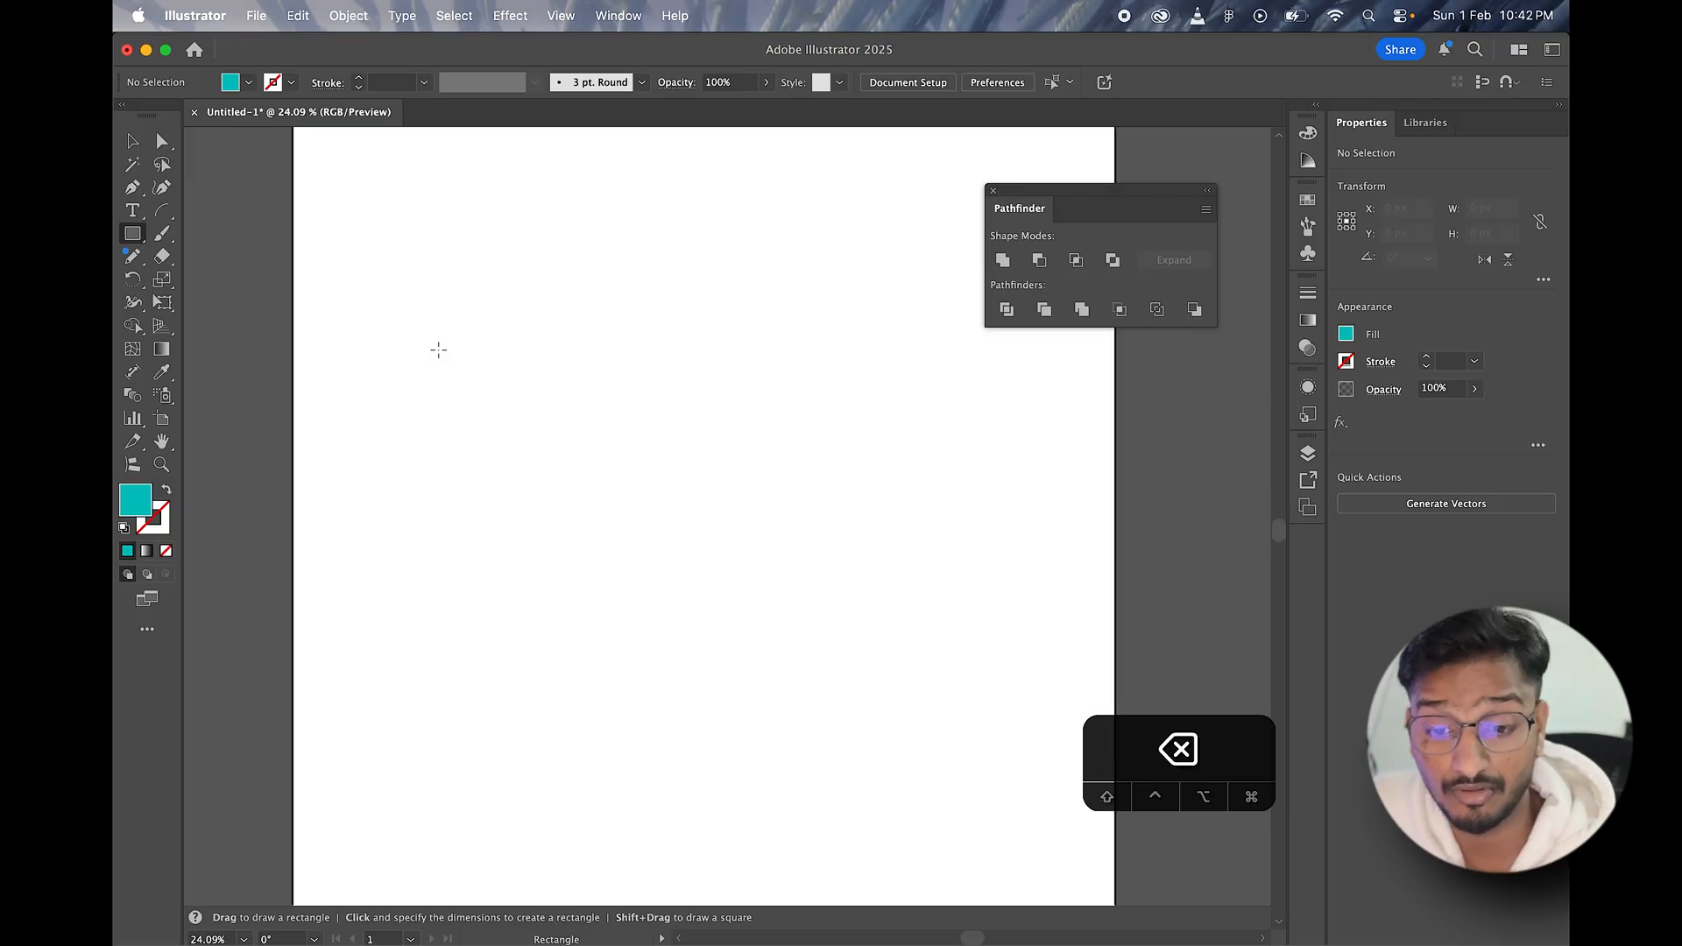
key(v)
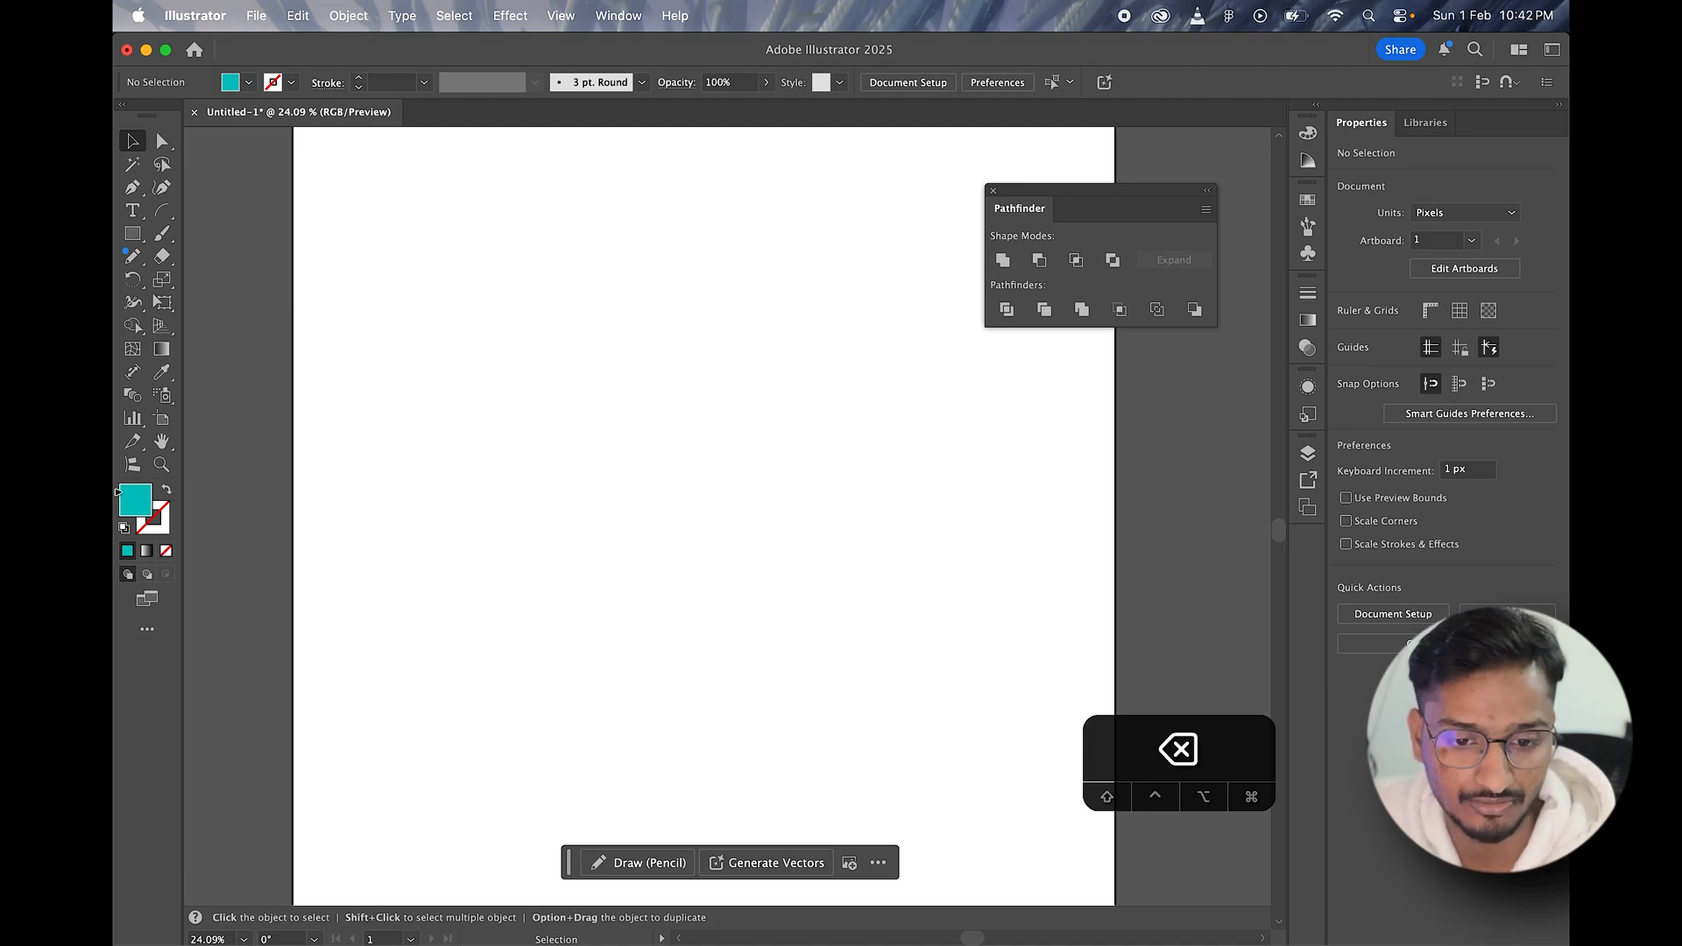
Step: Draw a teal rectangle and place an overlapping copy diagonally below it, spanning about 1076 x 855 px together
click(132, 233)
drag(462, 282, 763, 510)
key(v)
drag(540, 400, 682, 523)
Step: Try merging the two overlapping rectangles into one shape with Shape Builder and undo the merge
mouse_move(570, 213)
mouse_down()
mouse_move(793, 535)
mouse_move(737, 583)
mouse_move(863, 539)
mouse_move(704, 442)
mouse_move(641, 374)
mouse_up()
key(shift+m)
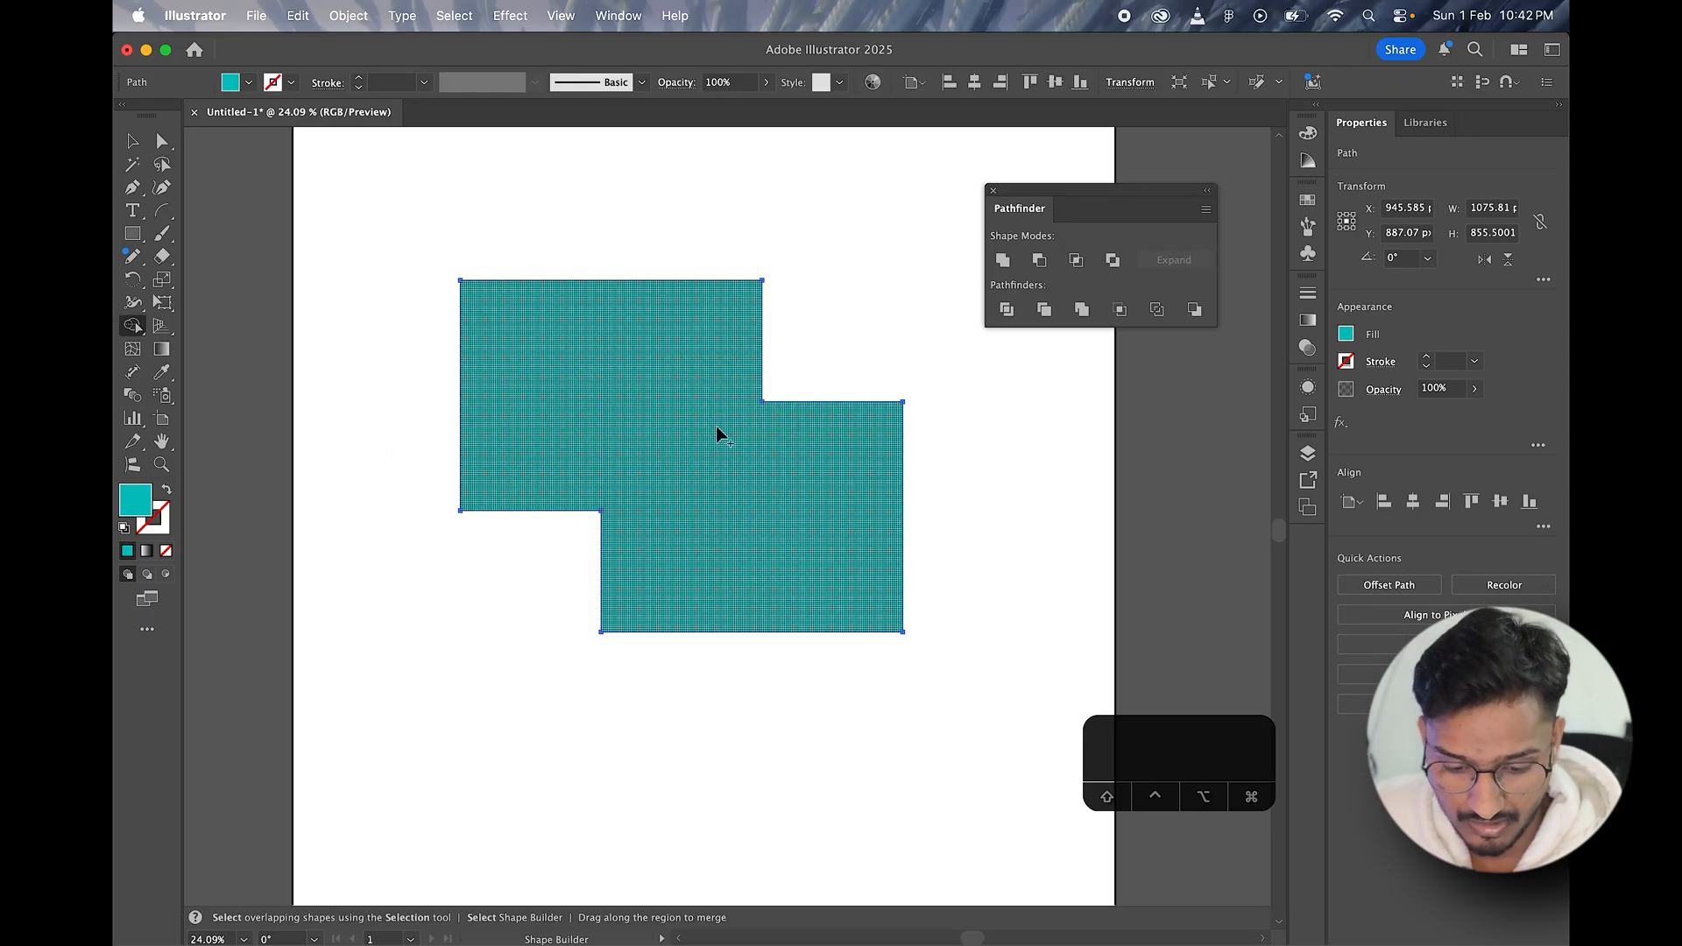
super+click(360, 334)
super+click(536, 399)
key(super+z)
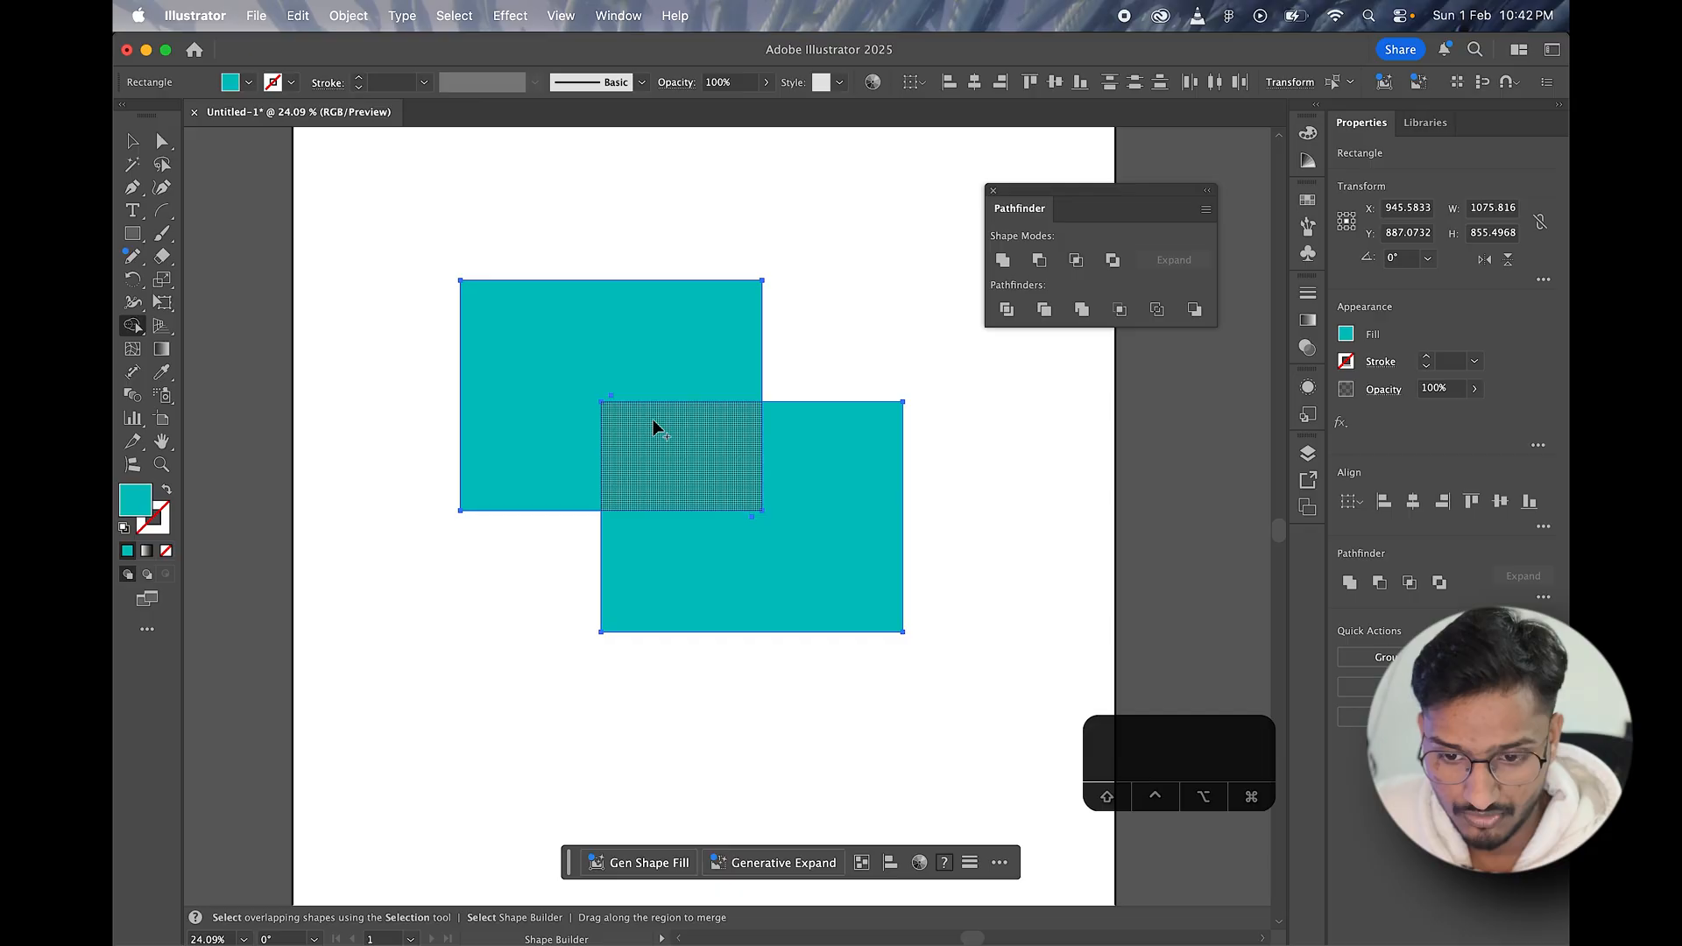
Step: Select both overlapping rectangles and delete them
click(130, 142)
drag(528, 202, 807, 496)
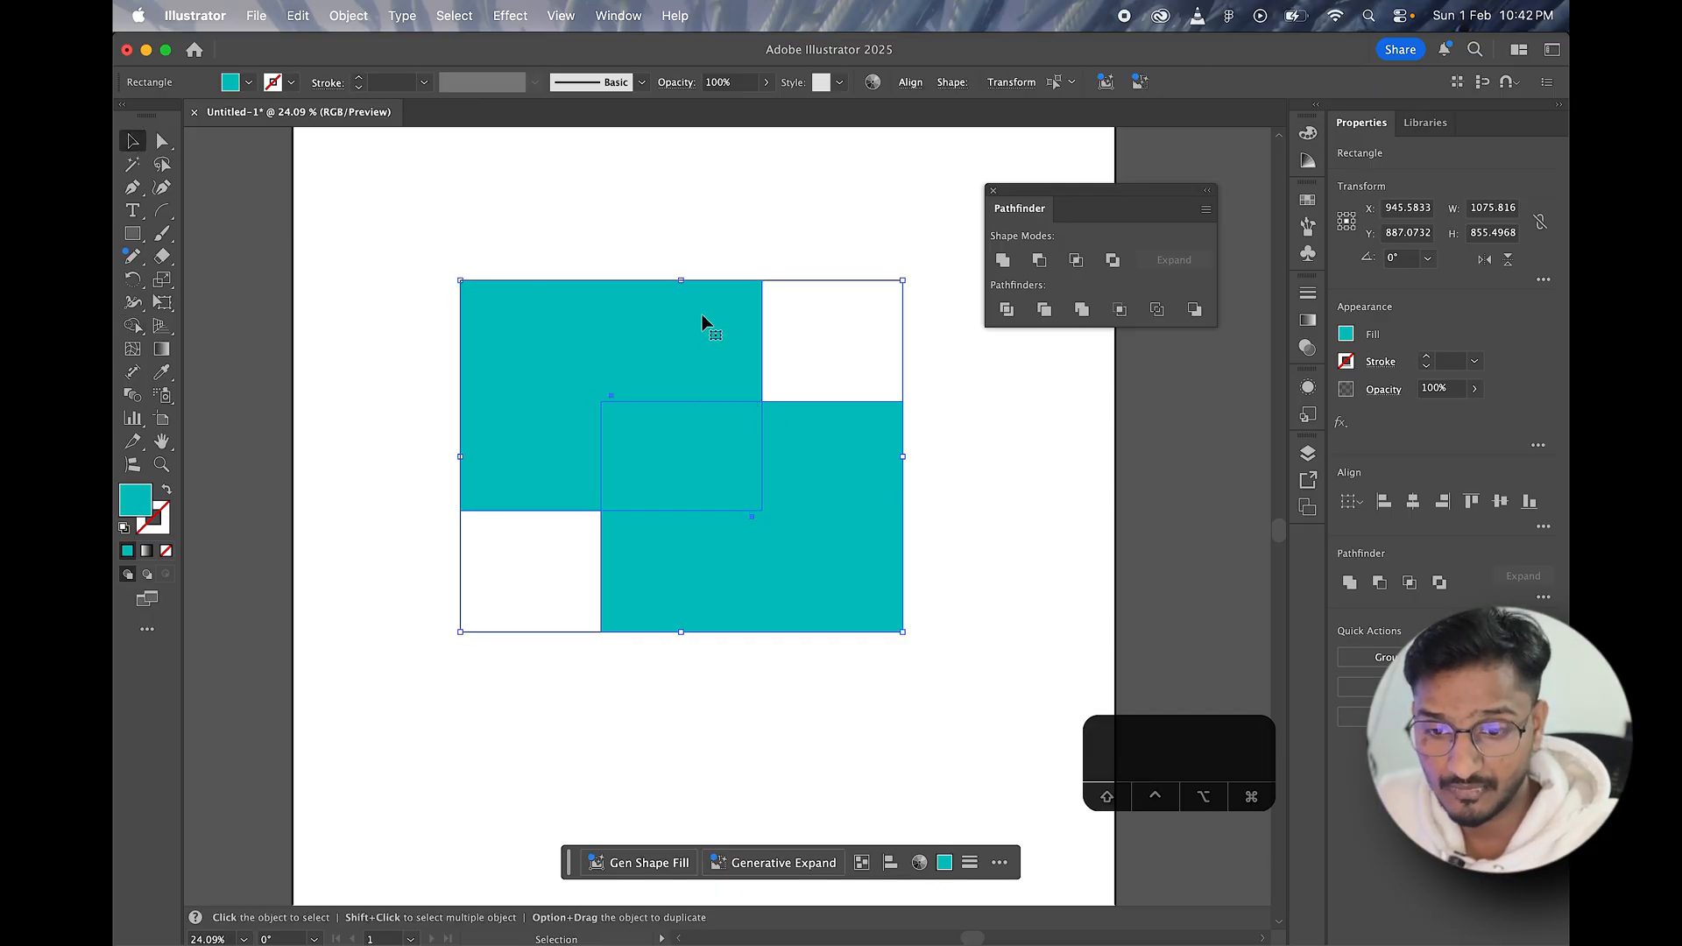
key(BackSpace)
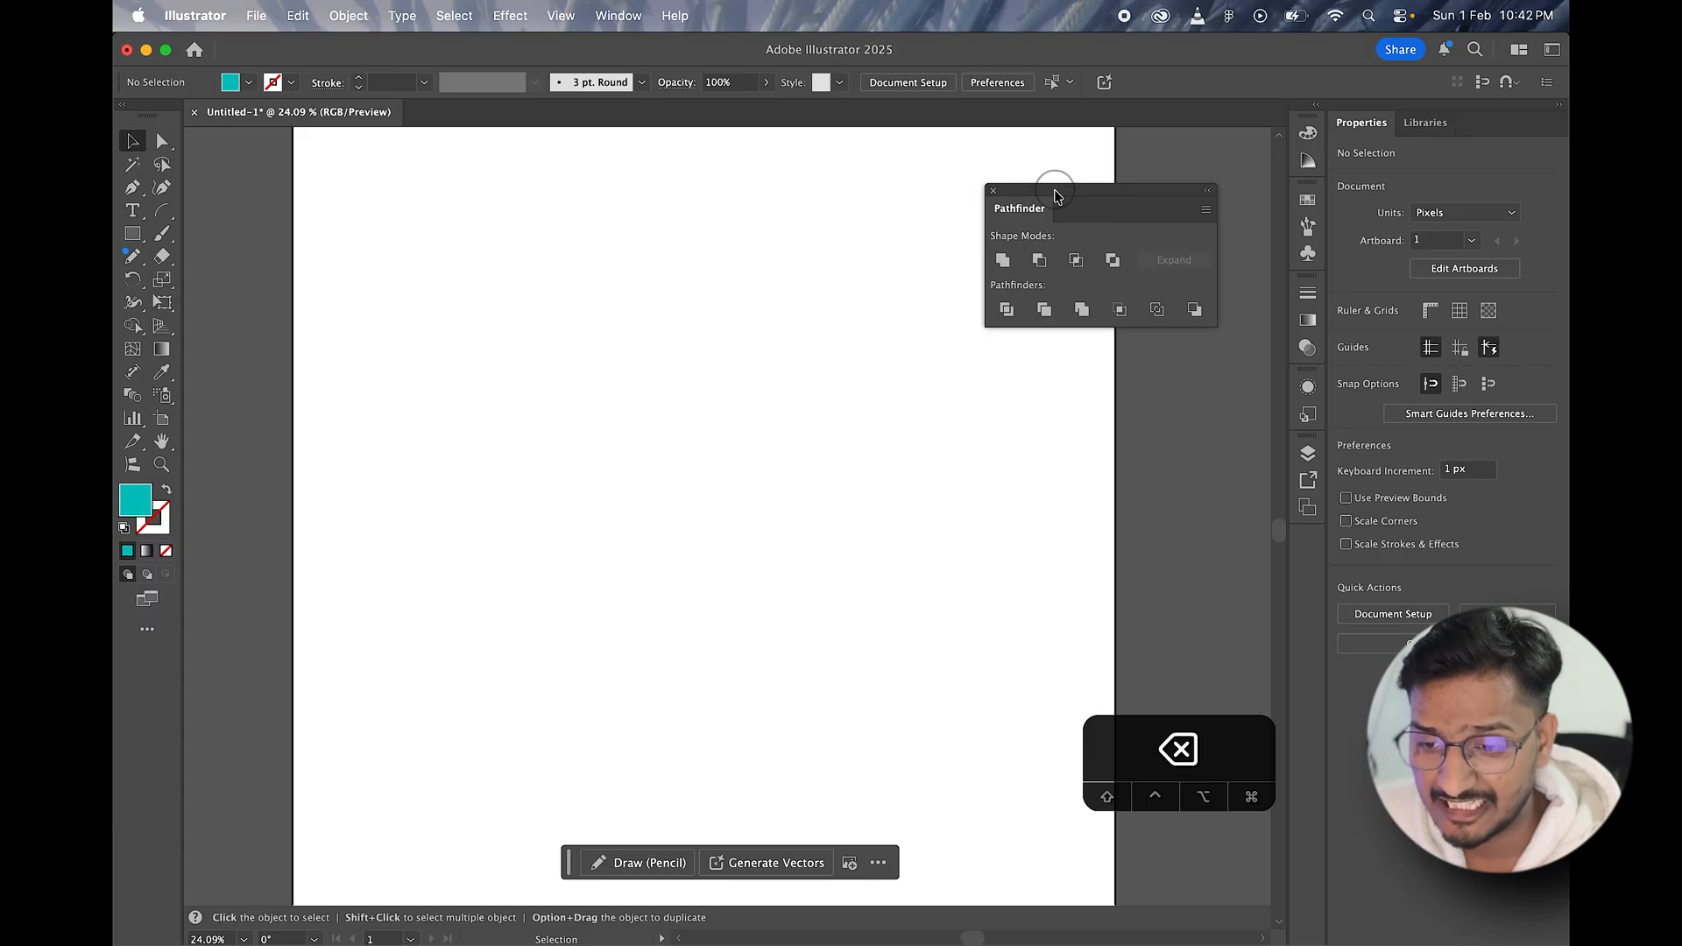
Step: Move the Pathfinder panel lower, draw a teal rectangle about 574 x 520 px, and place an overlapping copy diagonally below it
drag(1056, 195, 1061, 311)
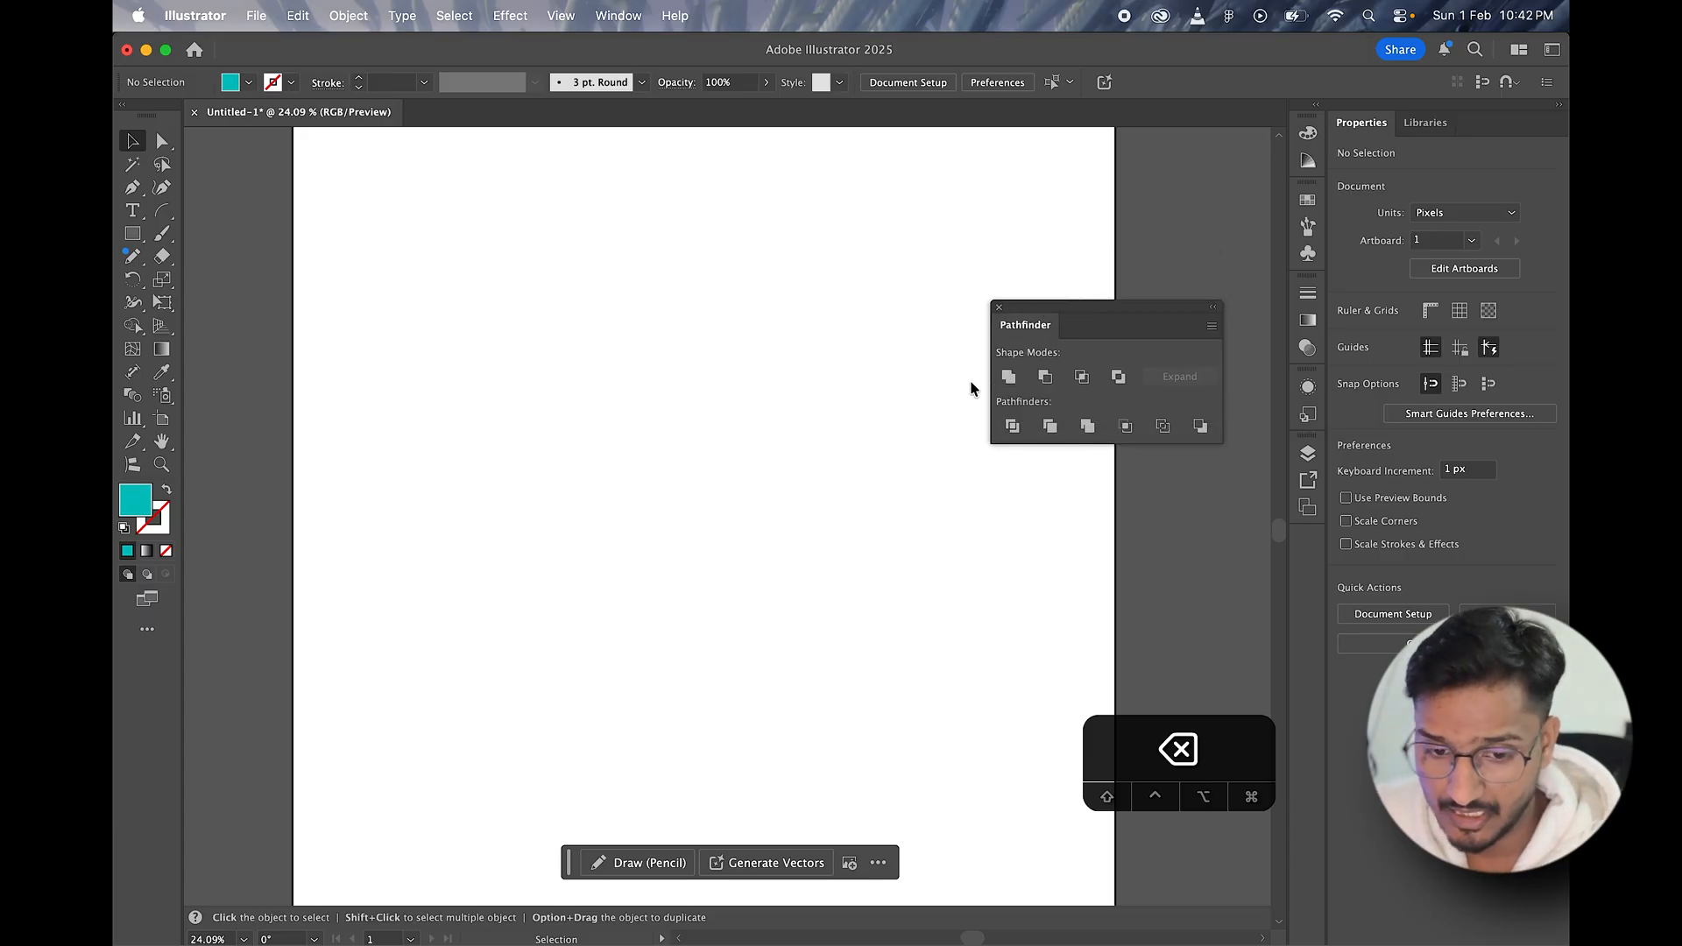
click(132, 233)
drag(475, 369, 711, 582)
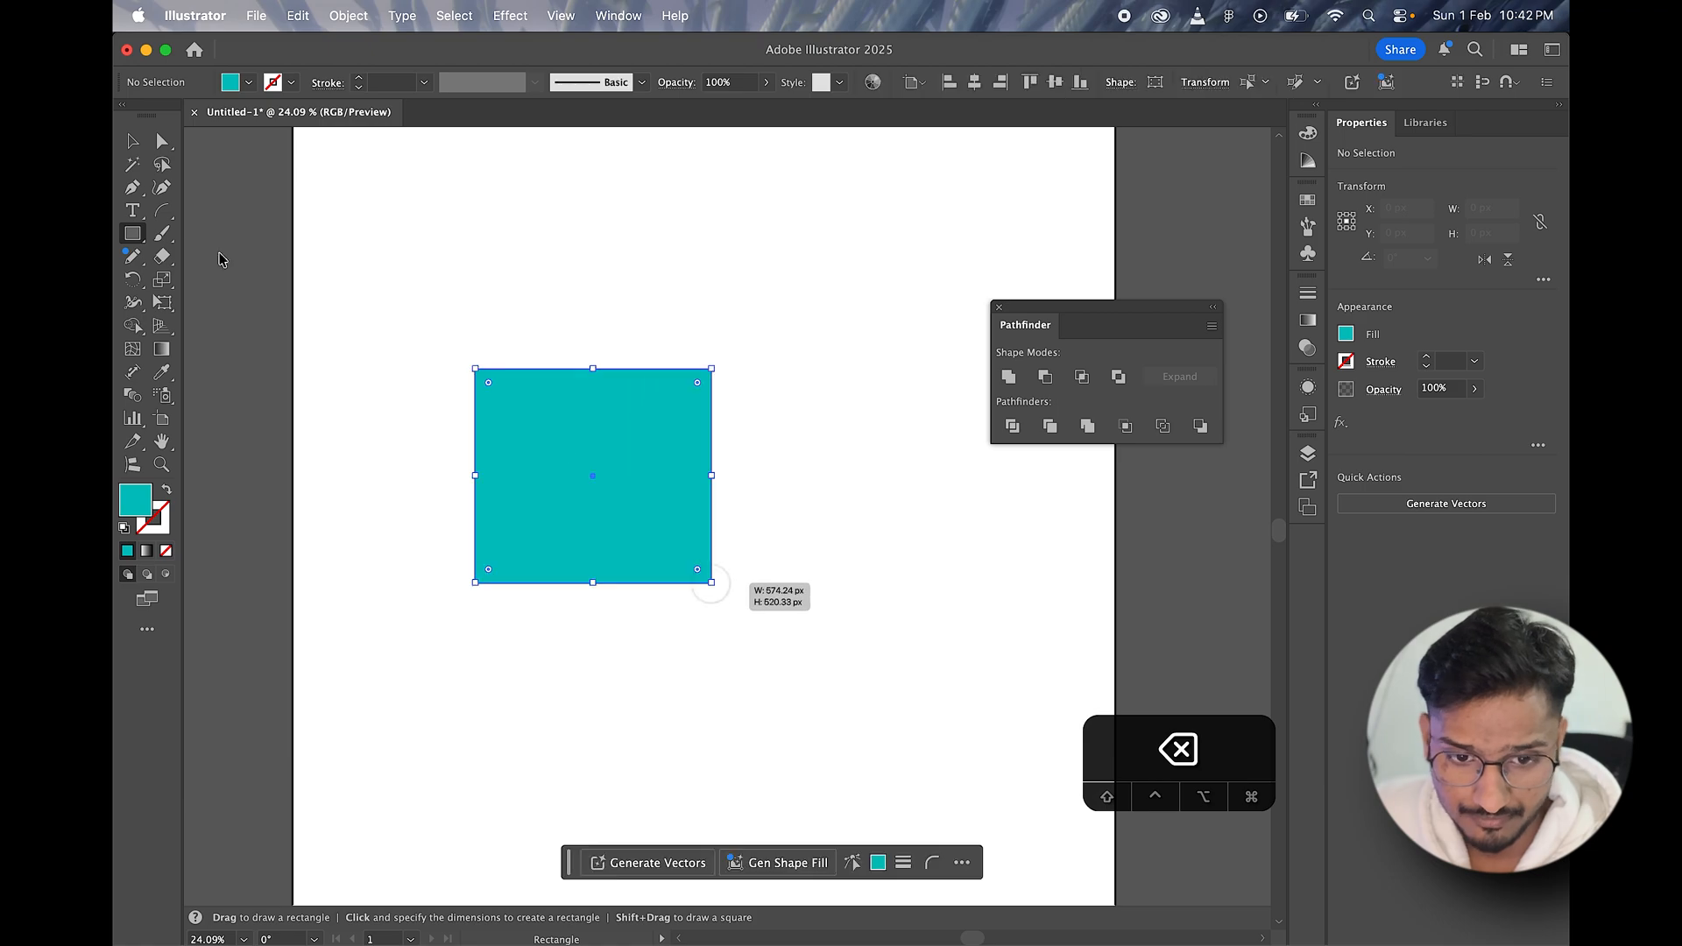
click(138, 145)
drag(559, 510, 672, 446)
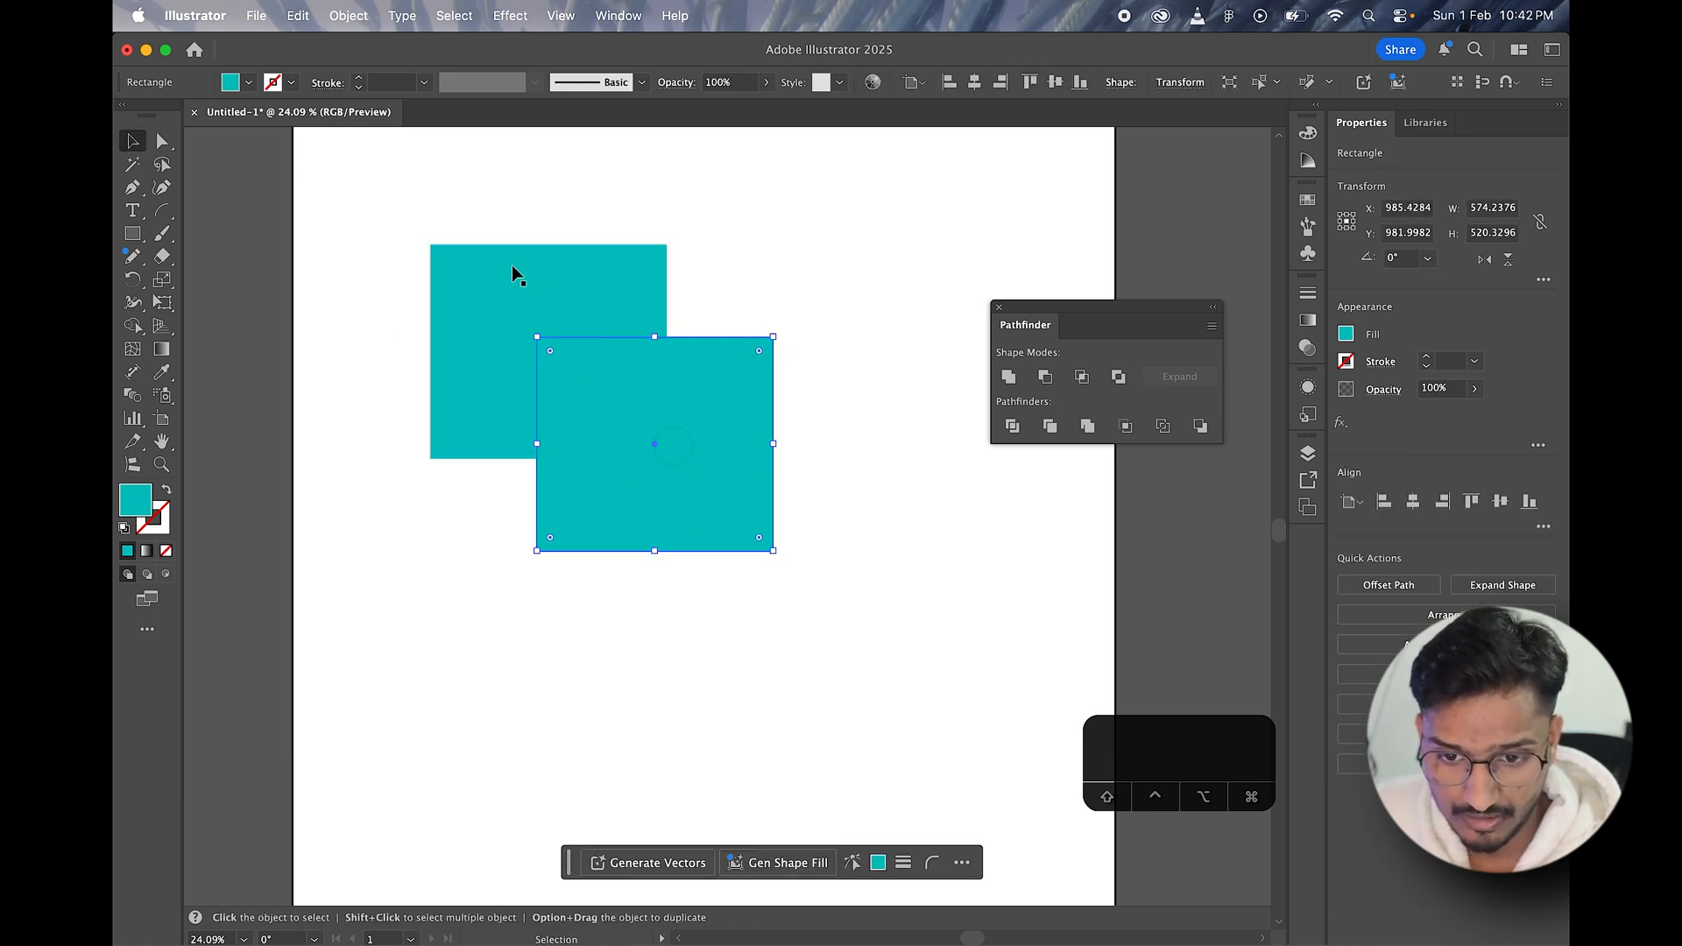
Step: Enlarge both overlapping rectangles together to about 1034 x 926 px and reposition them around X 875, Y 822 px
drag(473, 218, 721, 532)
drag(631, 430, 722, 537)
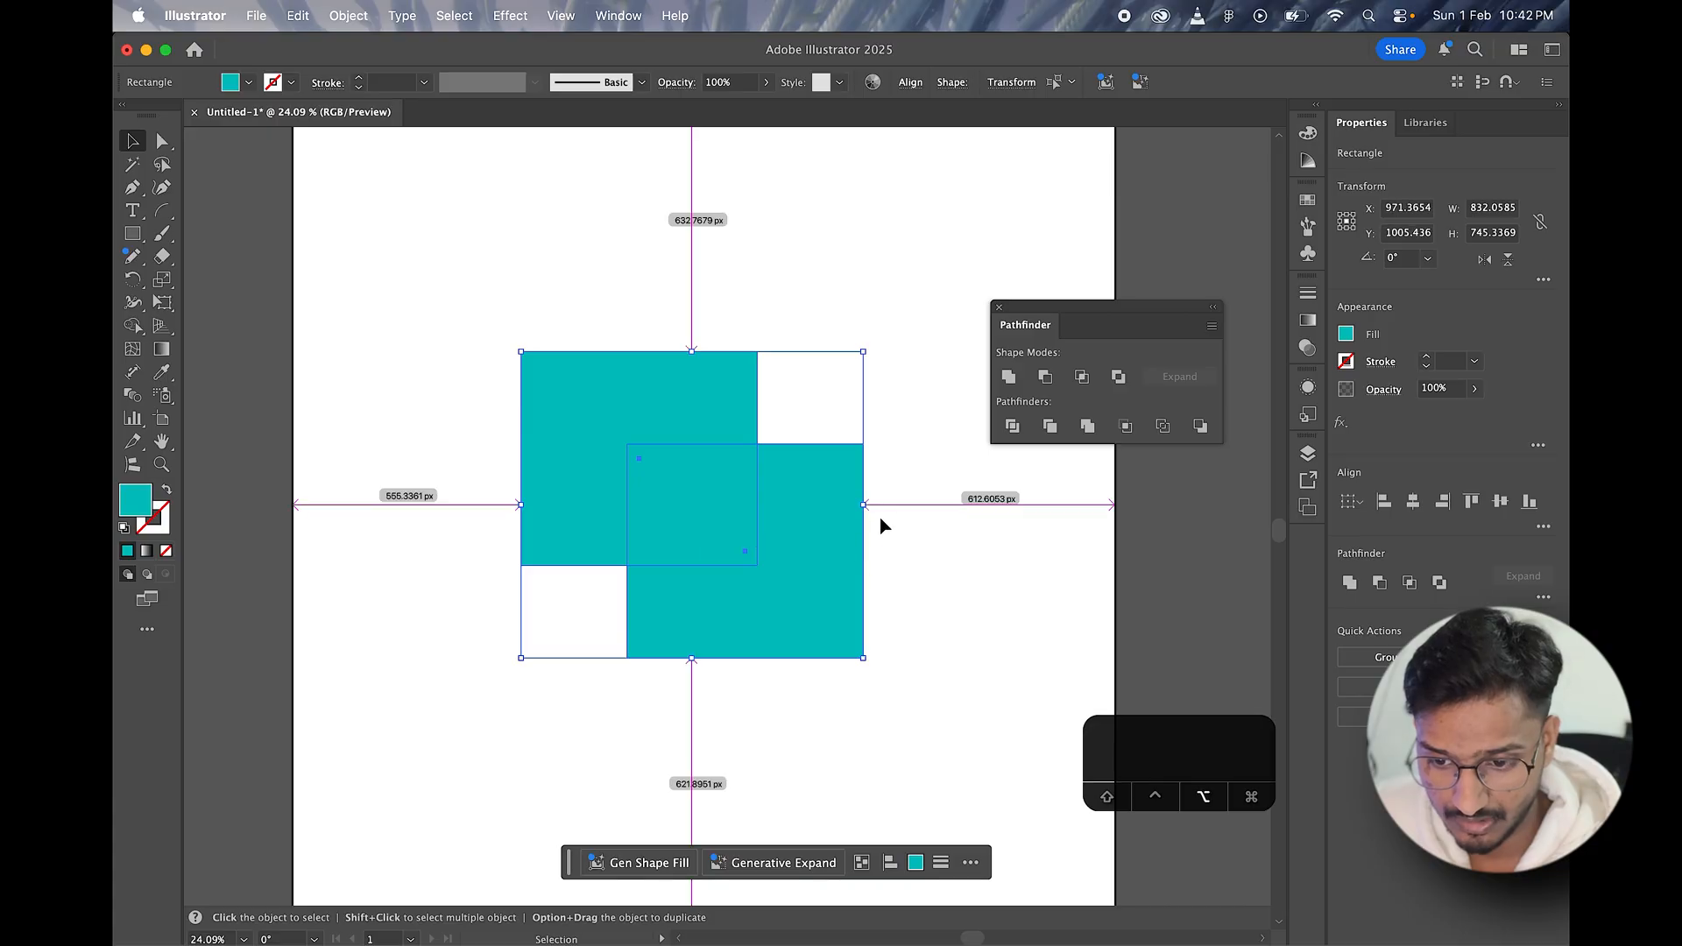
drag(864, 505, 905, 505)
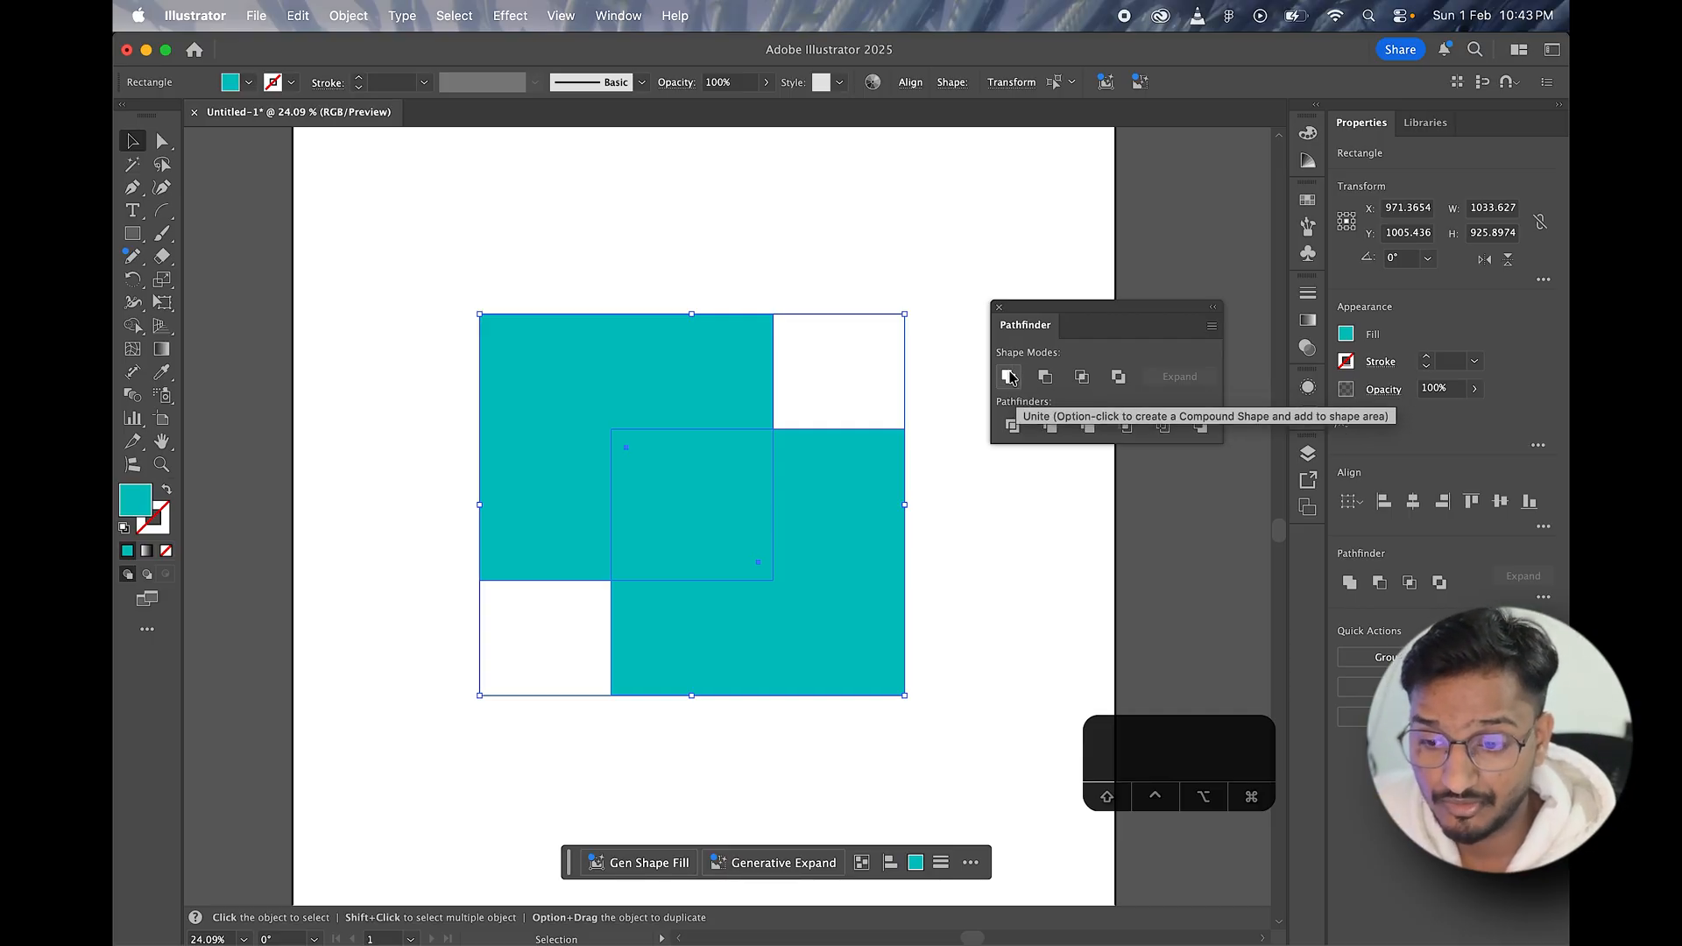
drag(640, 425, 601, 350)
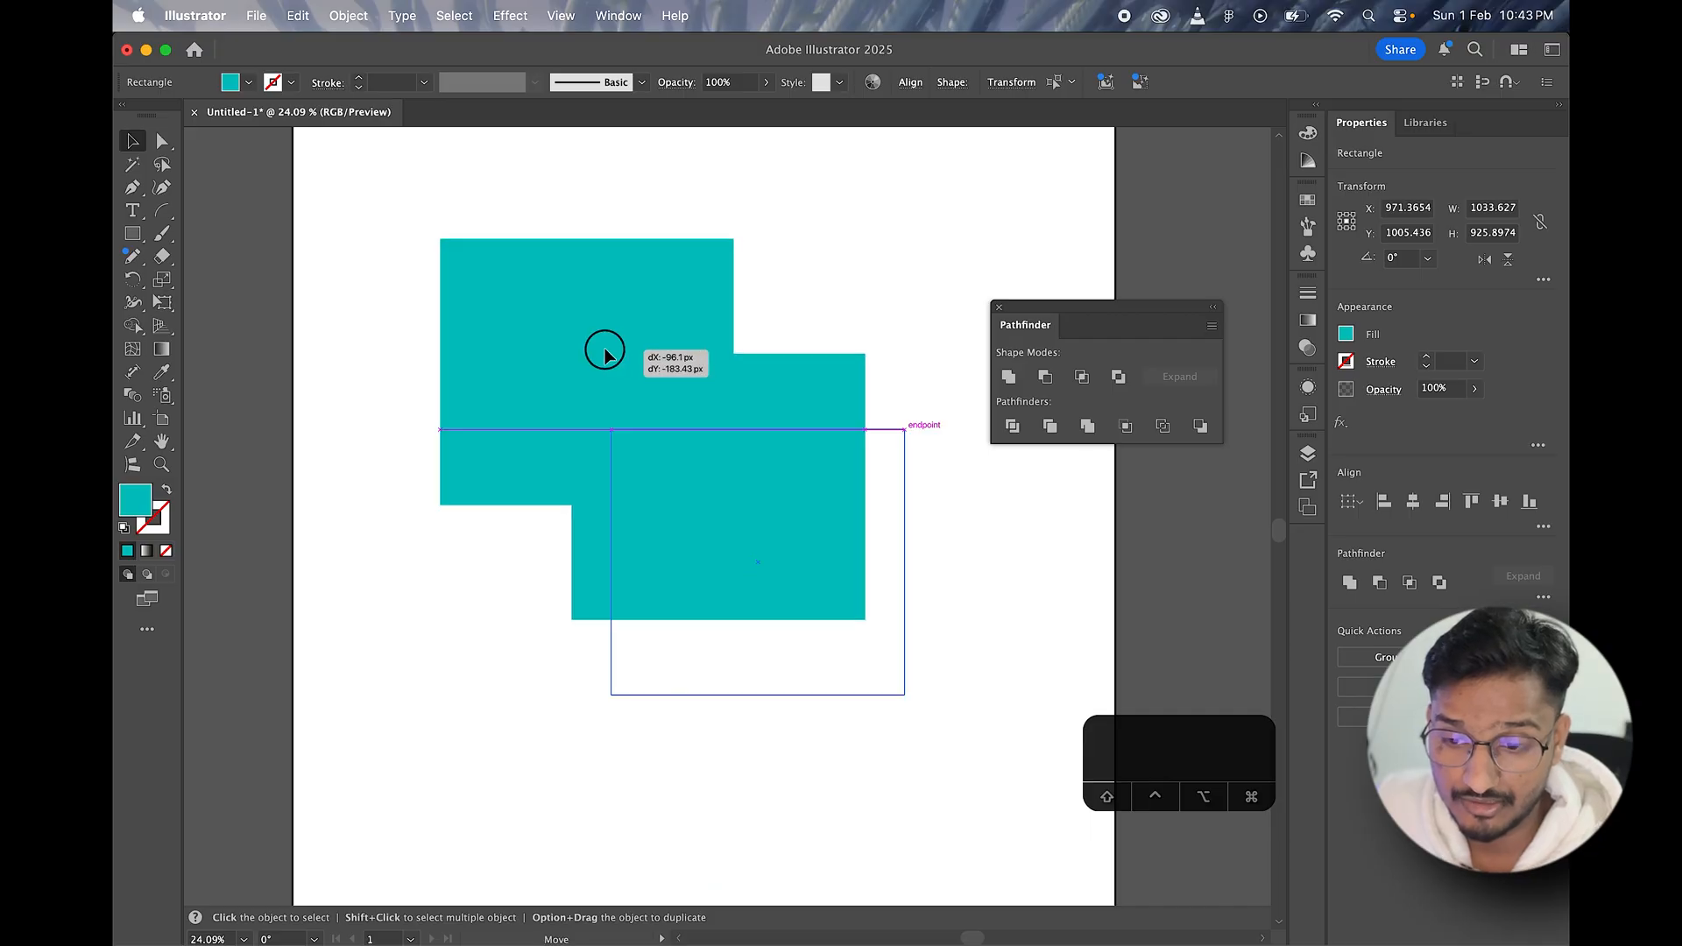
drag(564, 179, 792, 608)
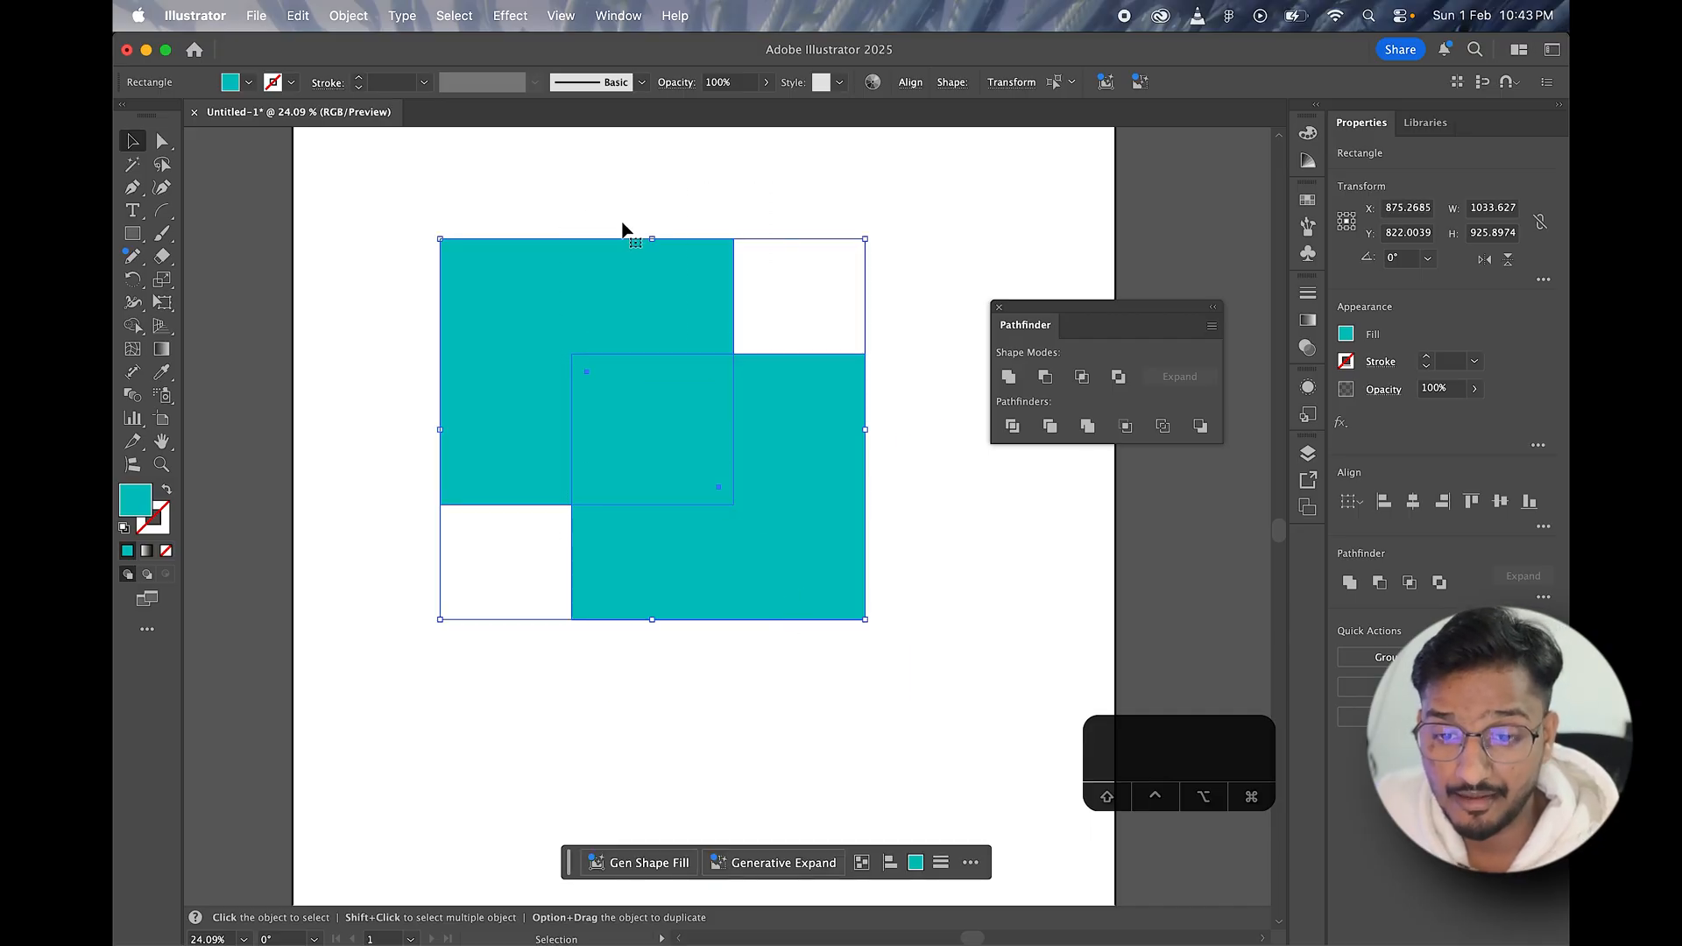
drag(586, 190, 859, 644)
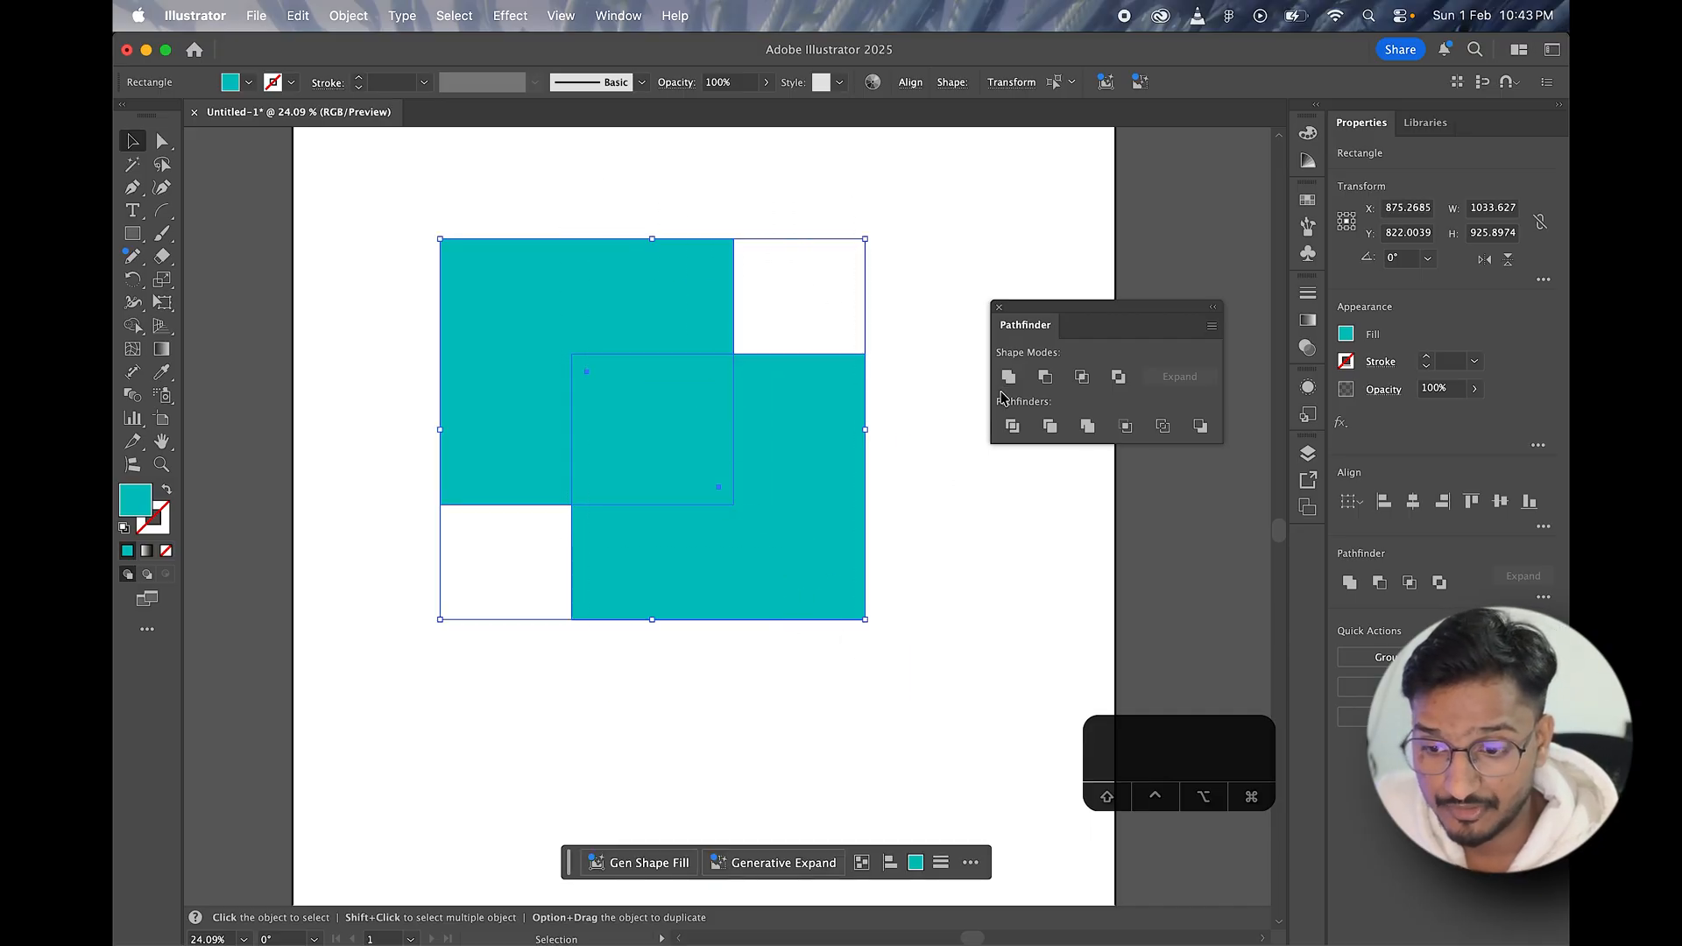
Step: Try uniting the two rectangles into a single path with Pathfinder, move the result, and undo the moves and the unite
click(1009, 376)
drag(656, 362, 676, 424)
drag(689, 483, 692, 447)
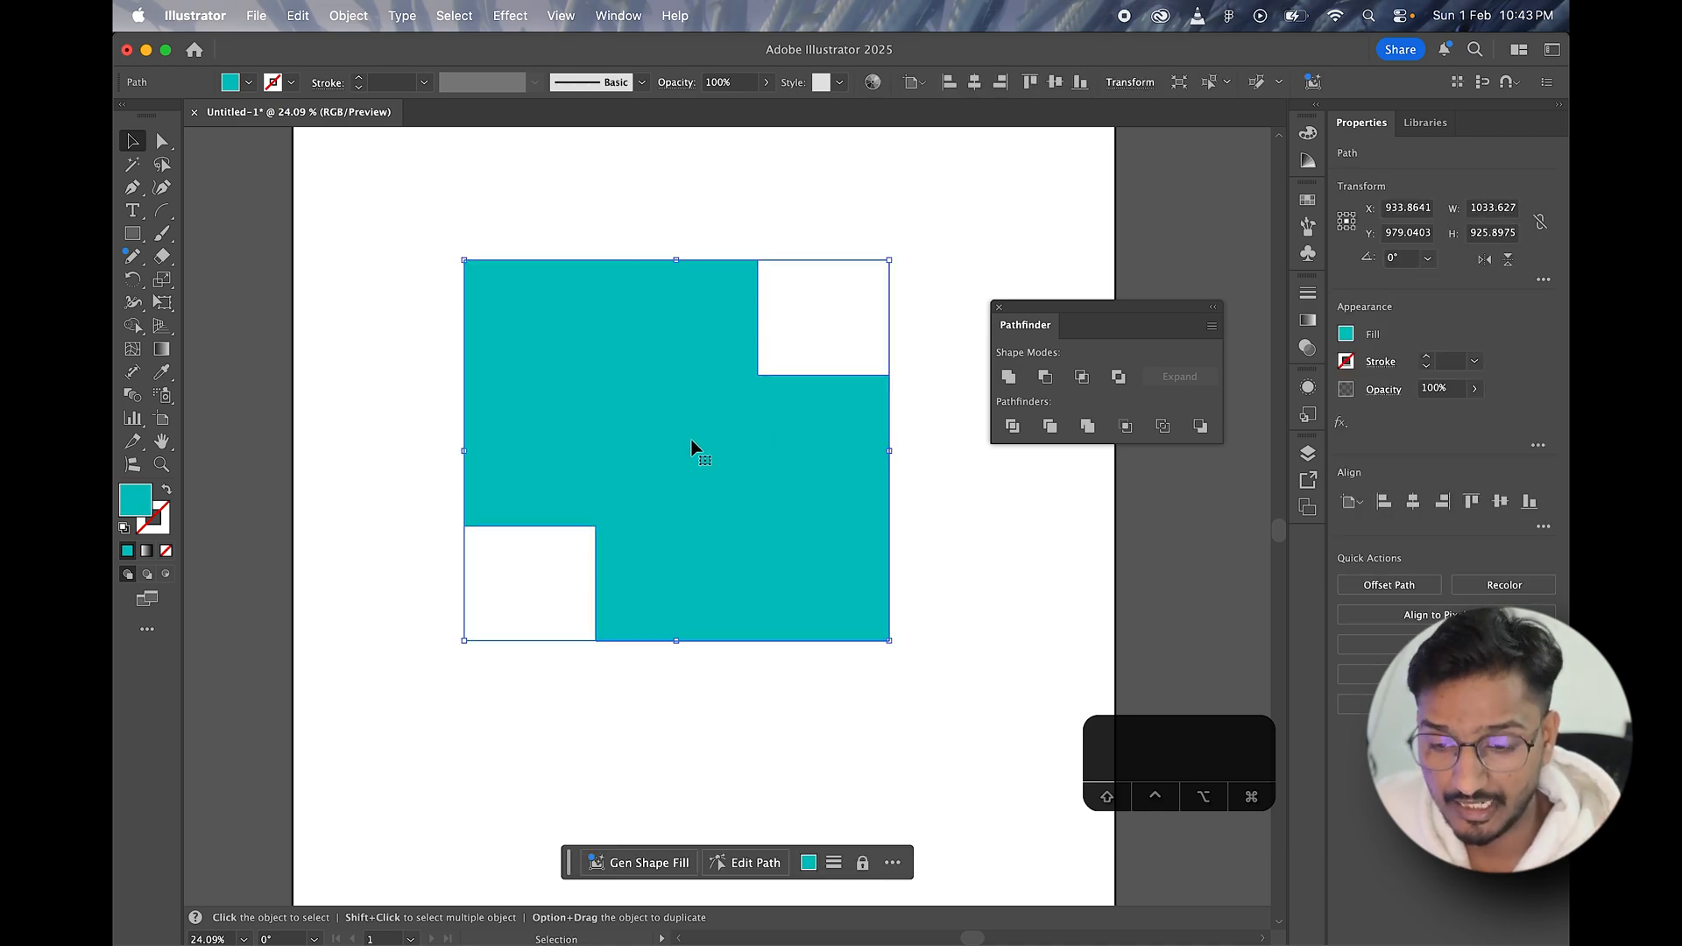
key(super+z)
key(super+z)
key(super+z)
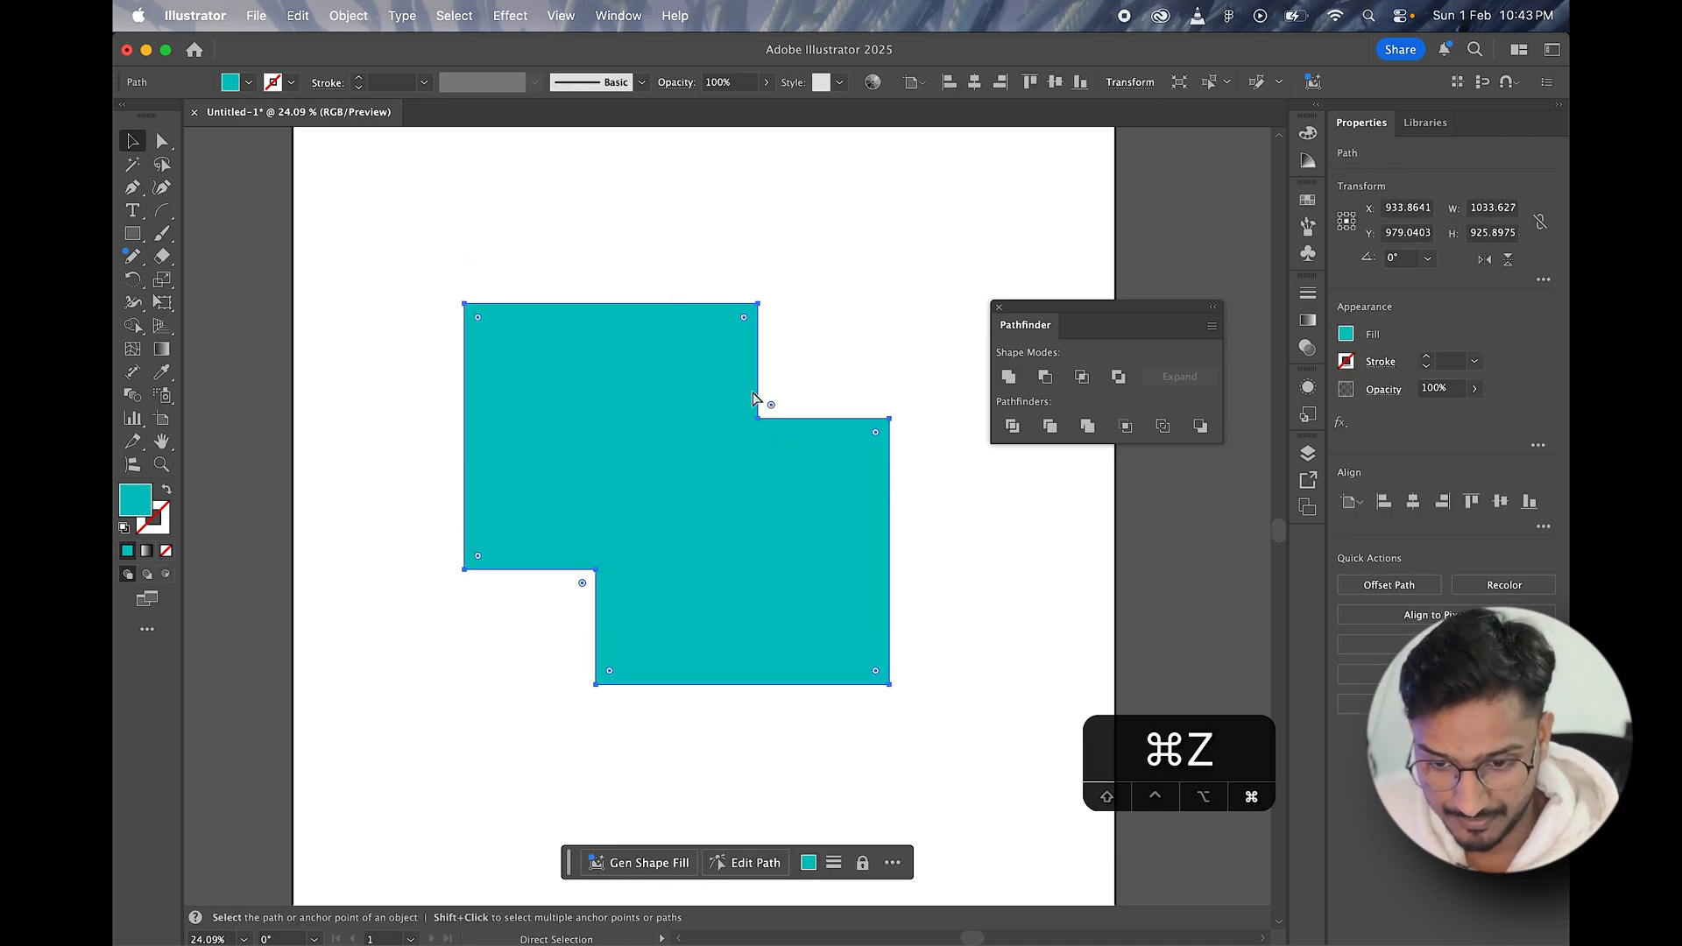
key(super+z)
Step: Unite the two rectangles as an editable compound shape and try moving it around the artboard
drag(555, 175, 906, 651)
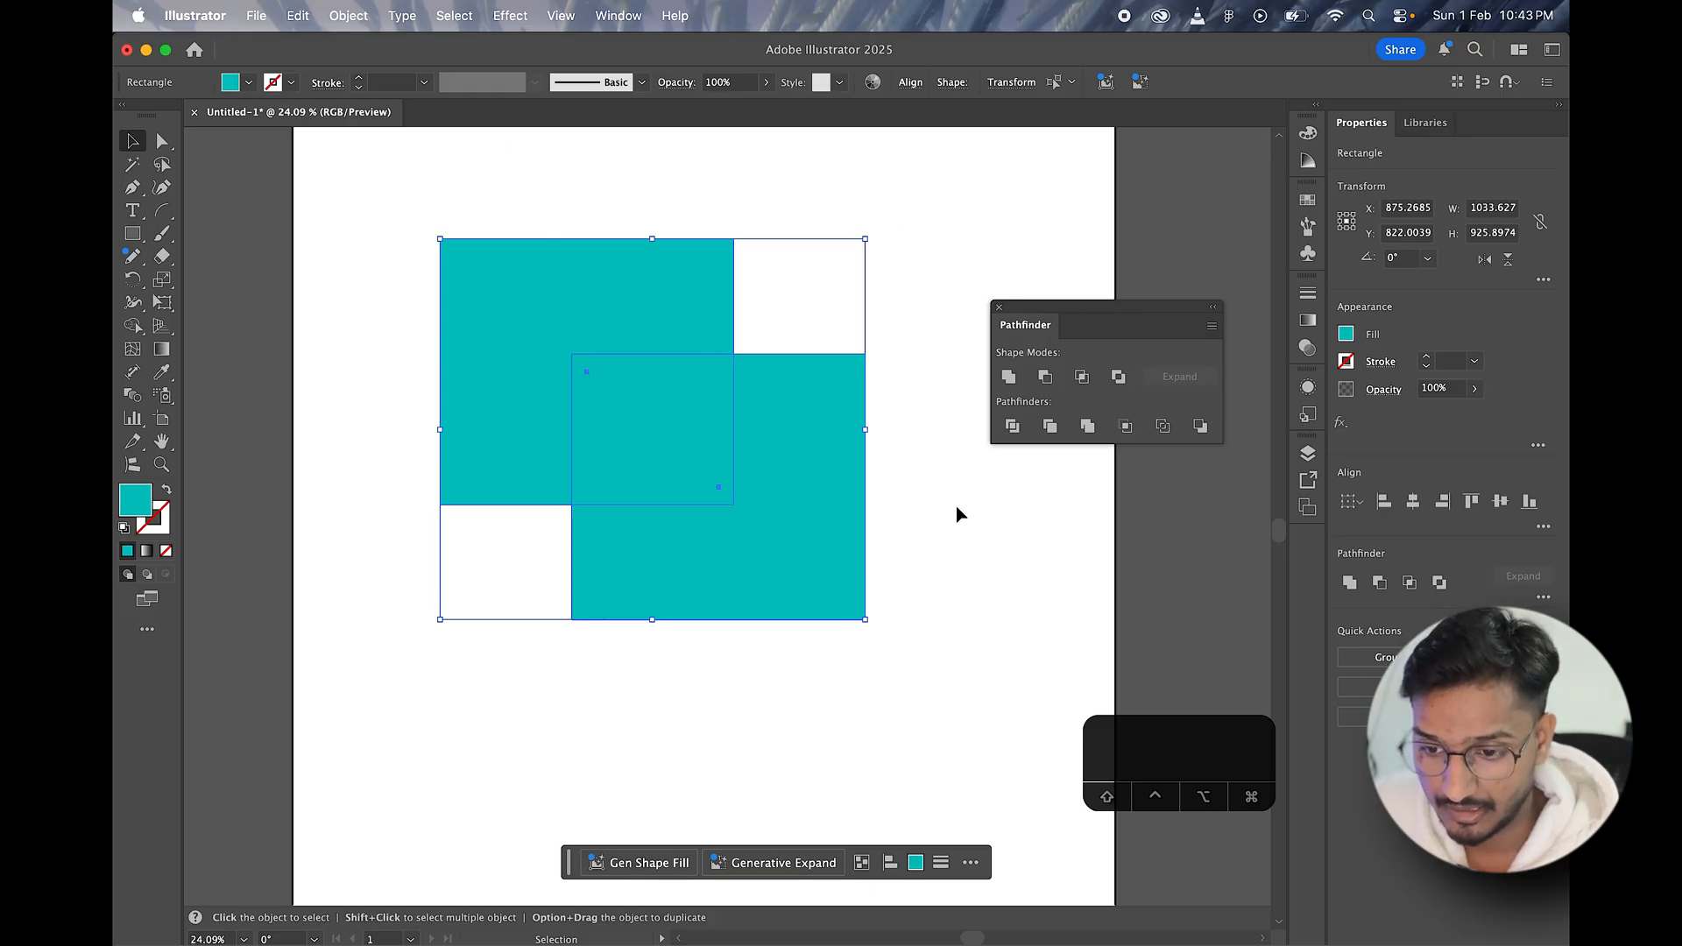
key(alt)
alt+click(1009, 378)
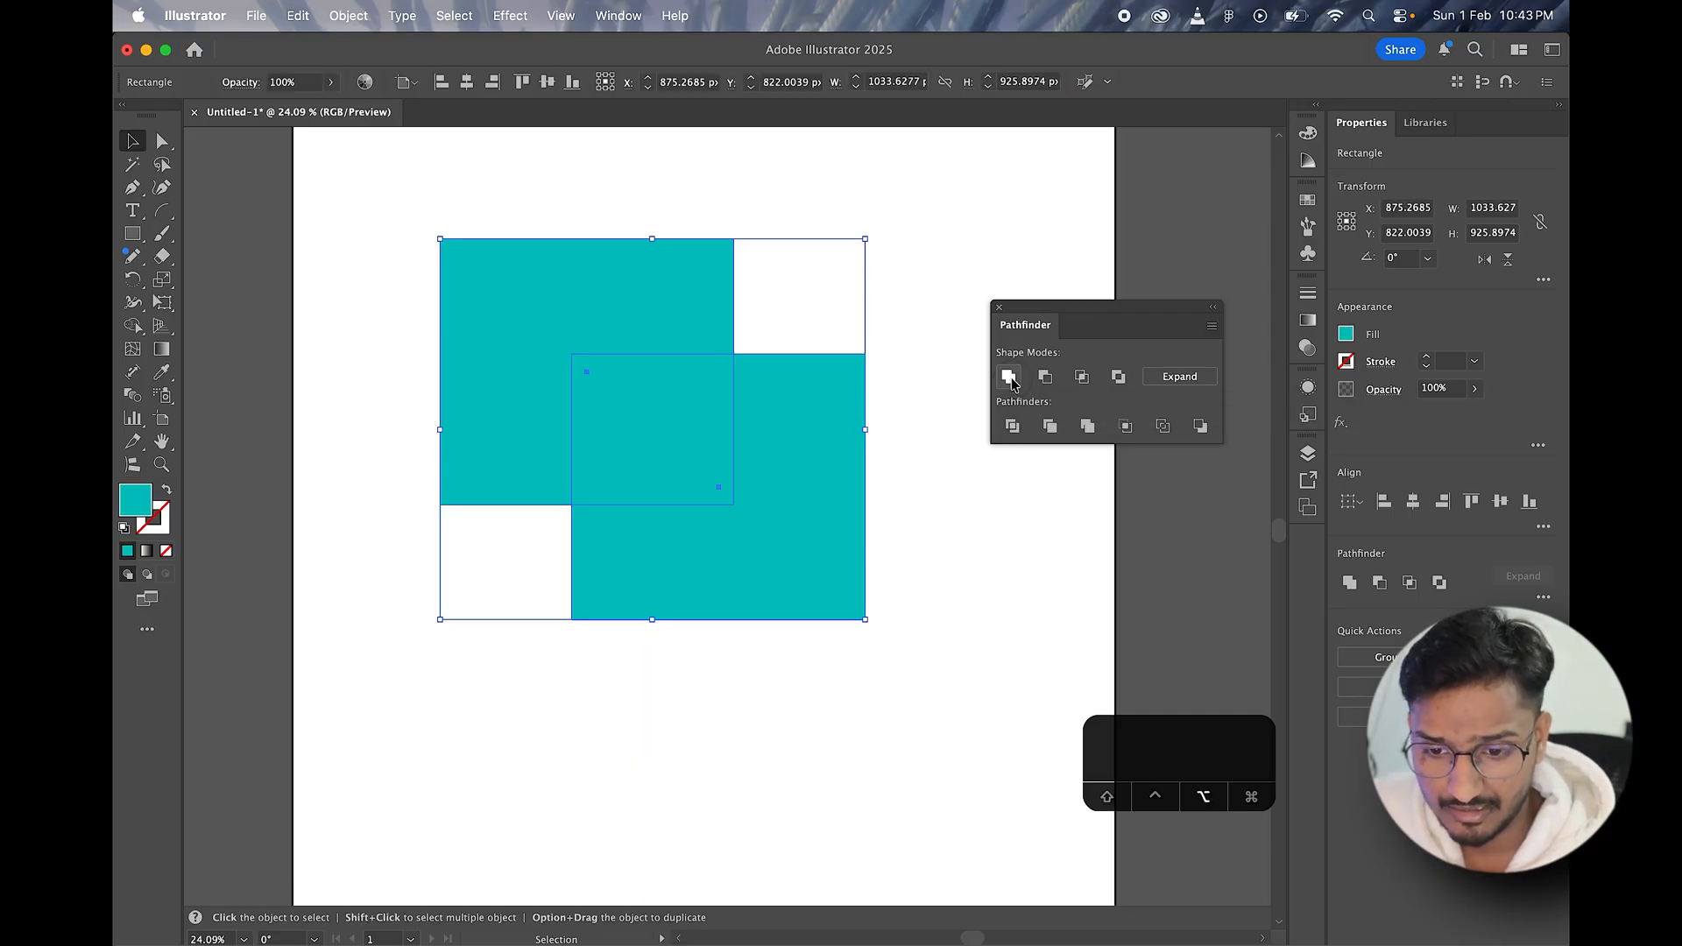
drag(649, 348, 681, 368)
mouse_move(706, 444)
mouse_down()
mouse_move(669, 383)
mouse_move(684, 424)
mouse_move(723, 432)
mouse_move(684, 451)
mouse_up()
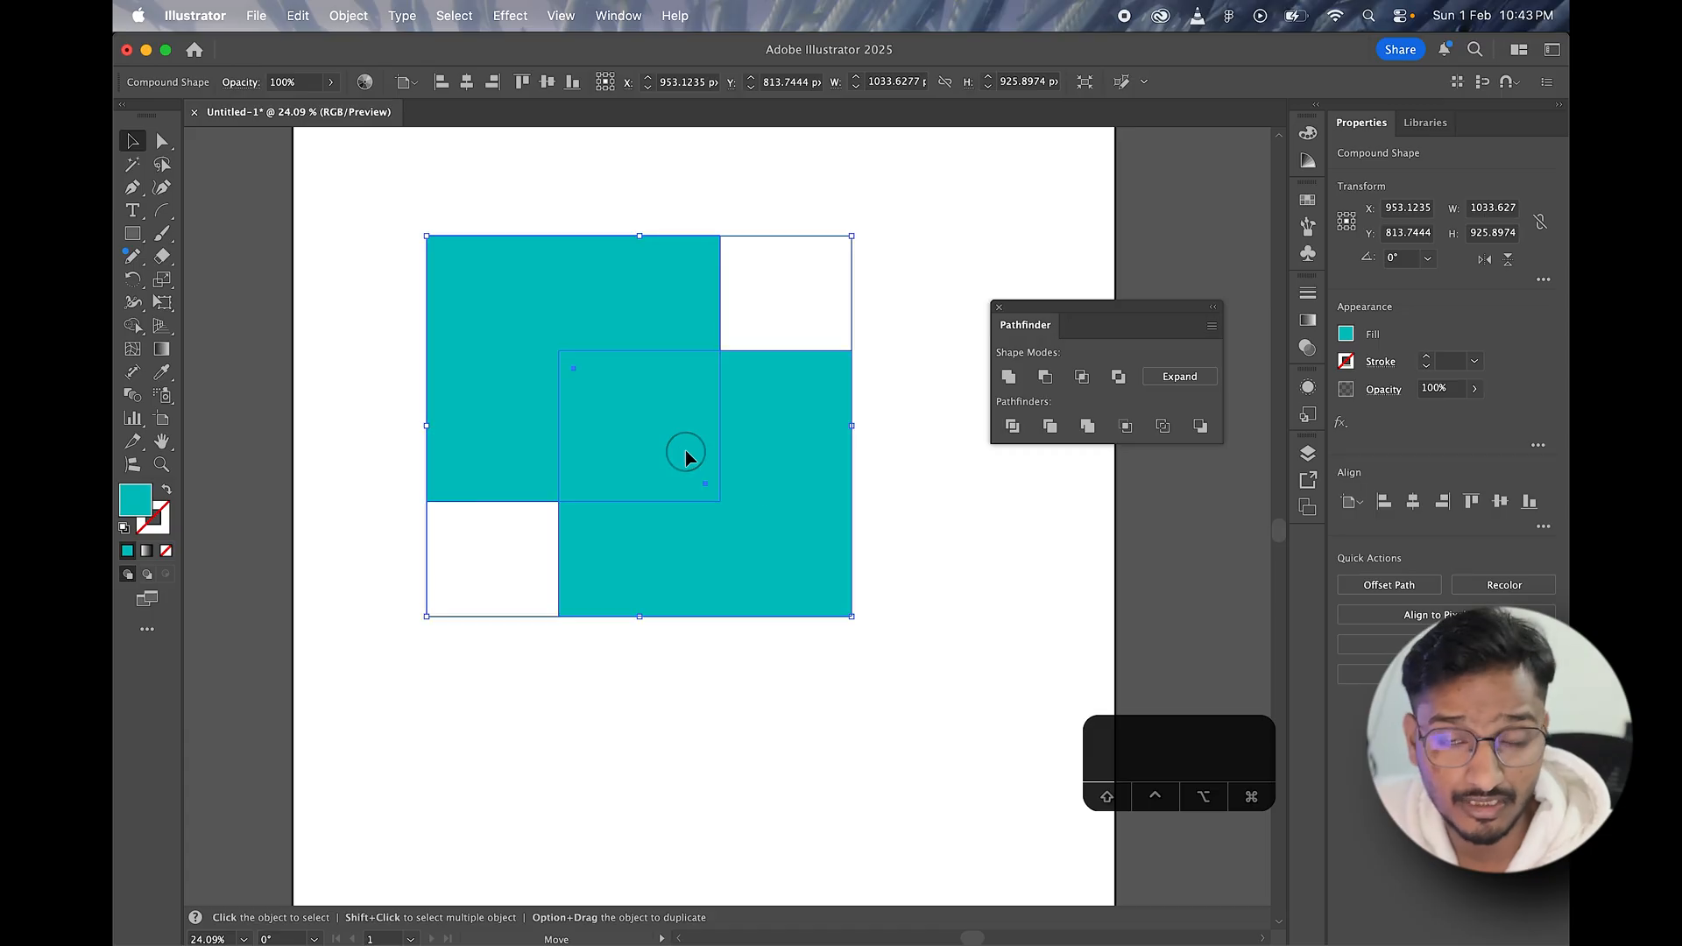
right_click(681, 443)
click(1003, 608)
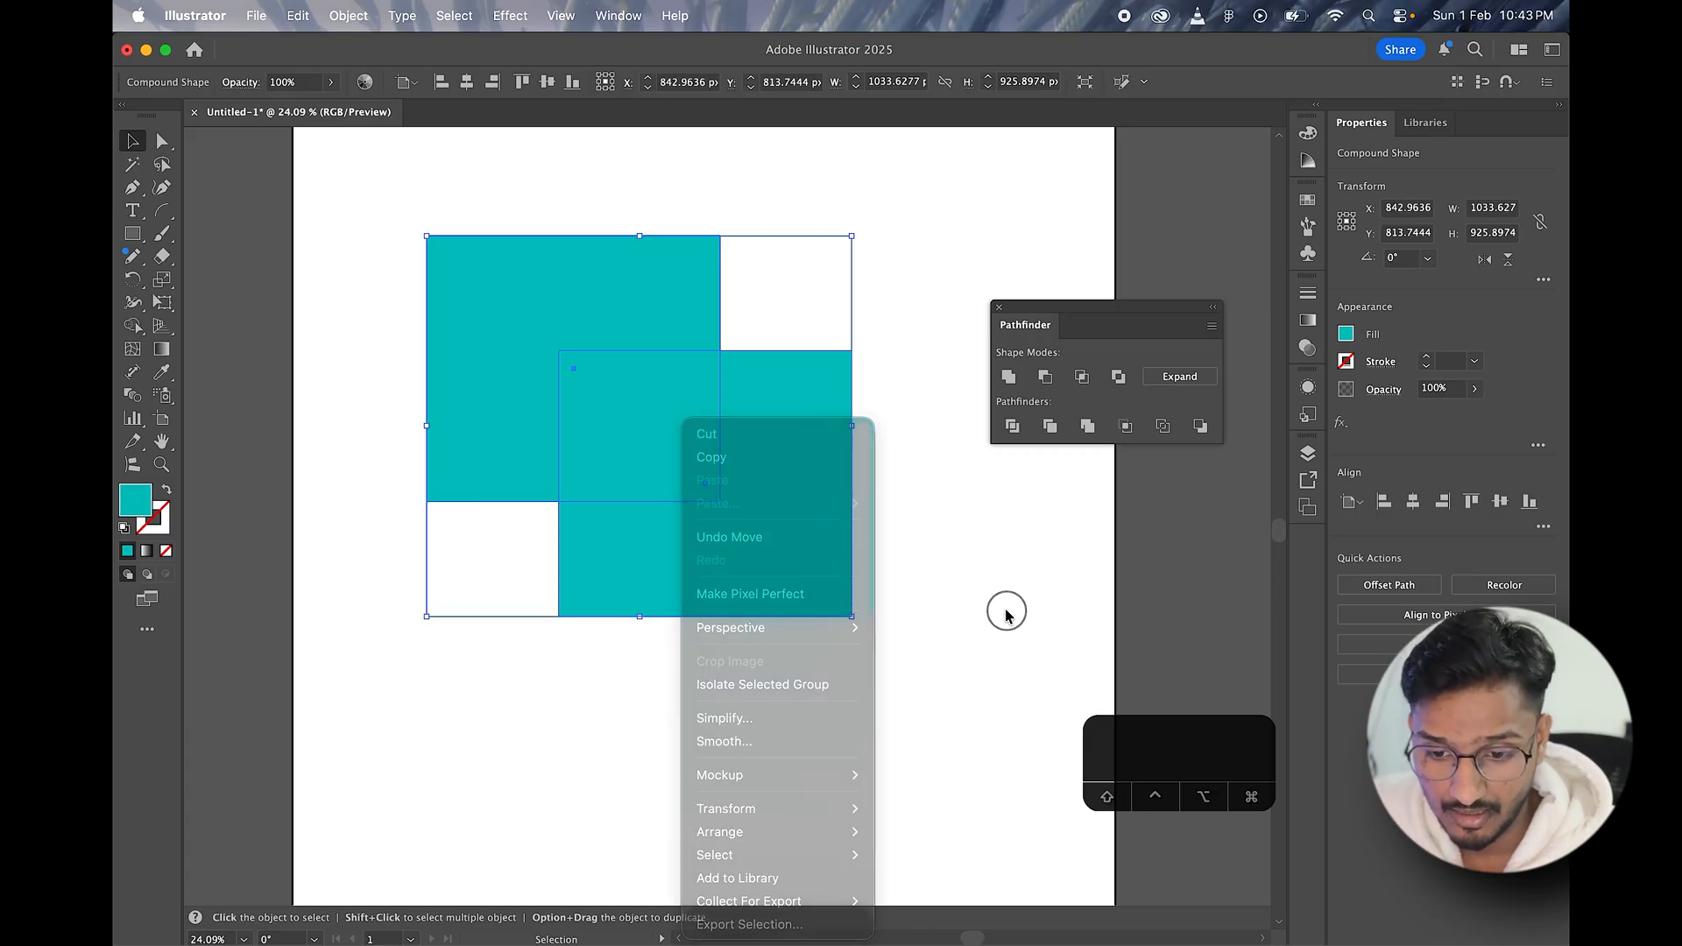
double_click(701, 536)
key(super+z)
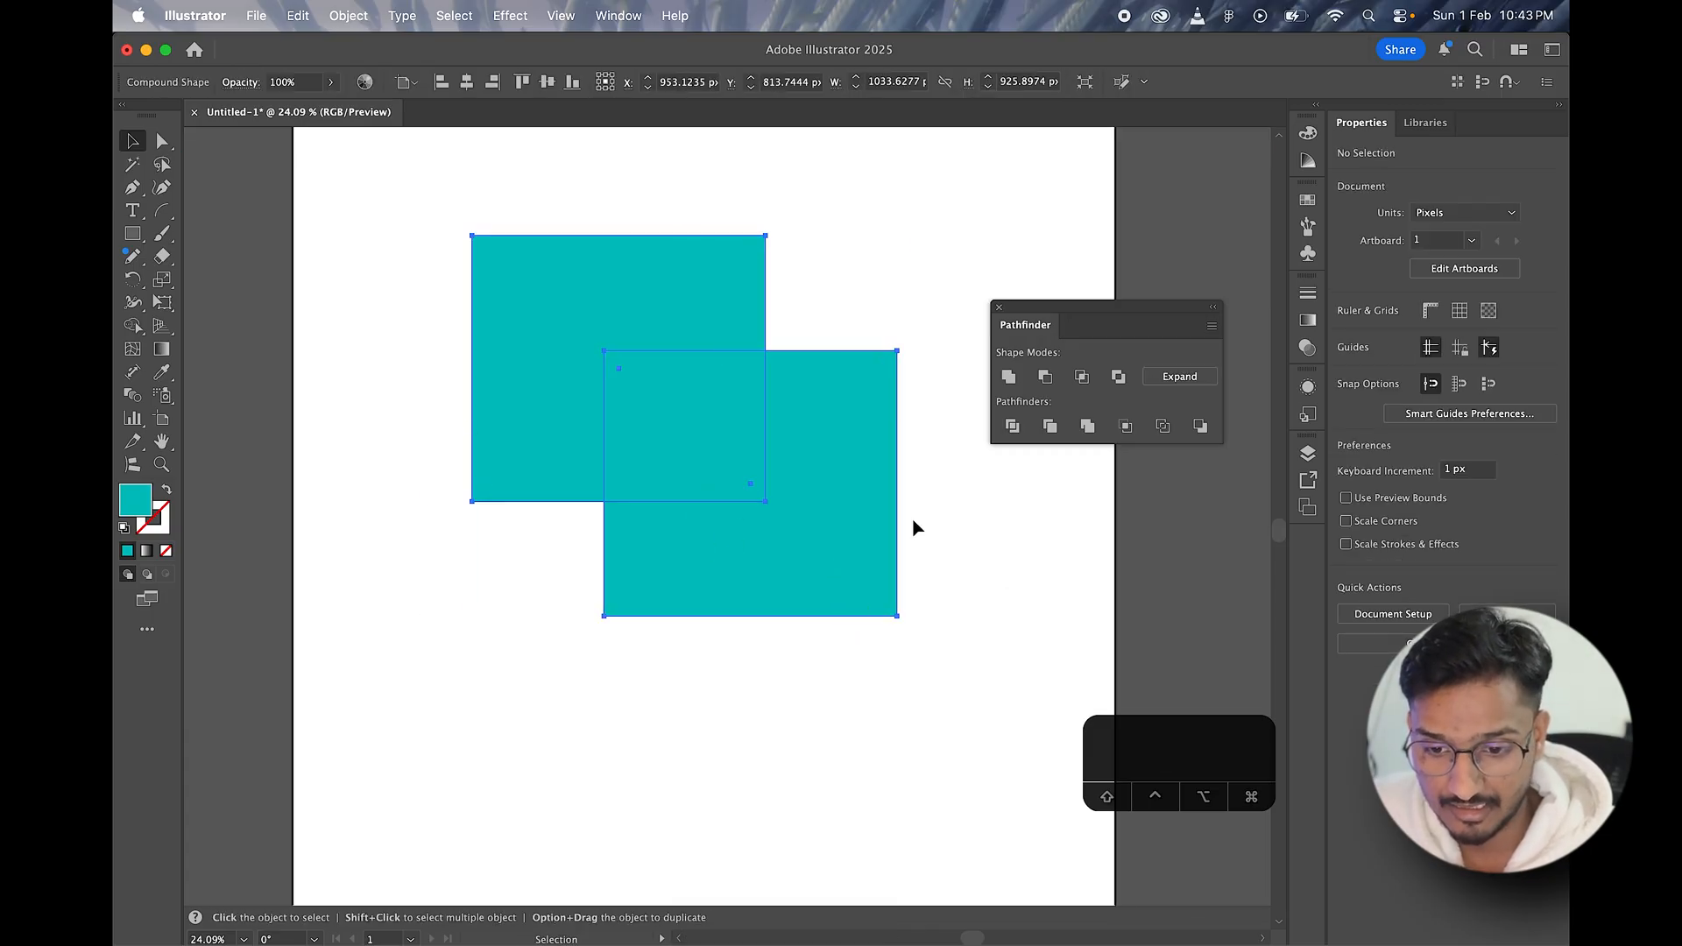
Step: With Direct Selection, shift the compound shape slightly and move only its lower rectangle diagonally outward until a small corner overlap remains
click(162, 140)
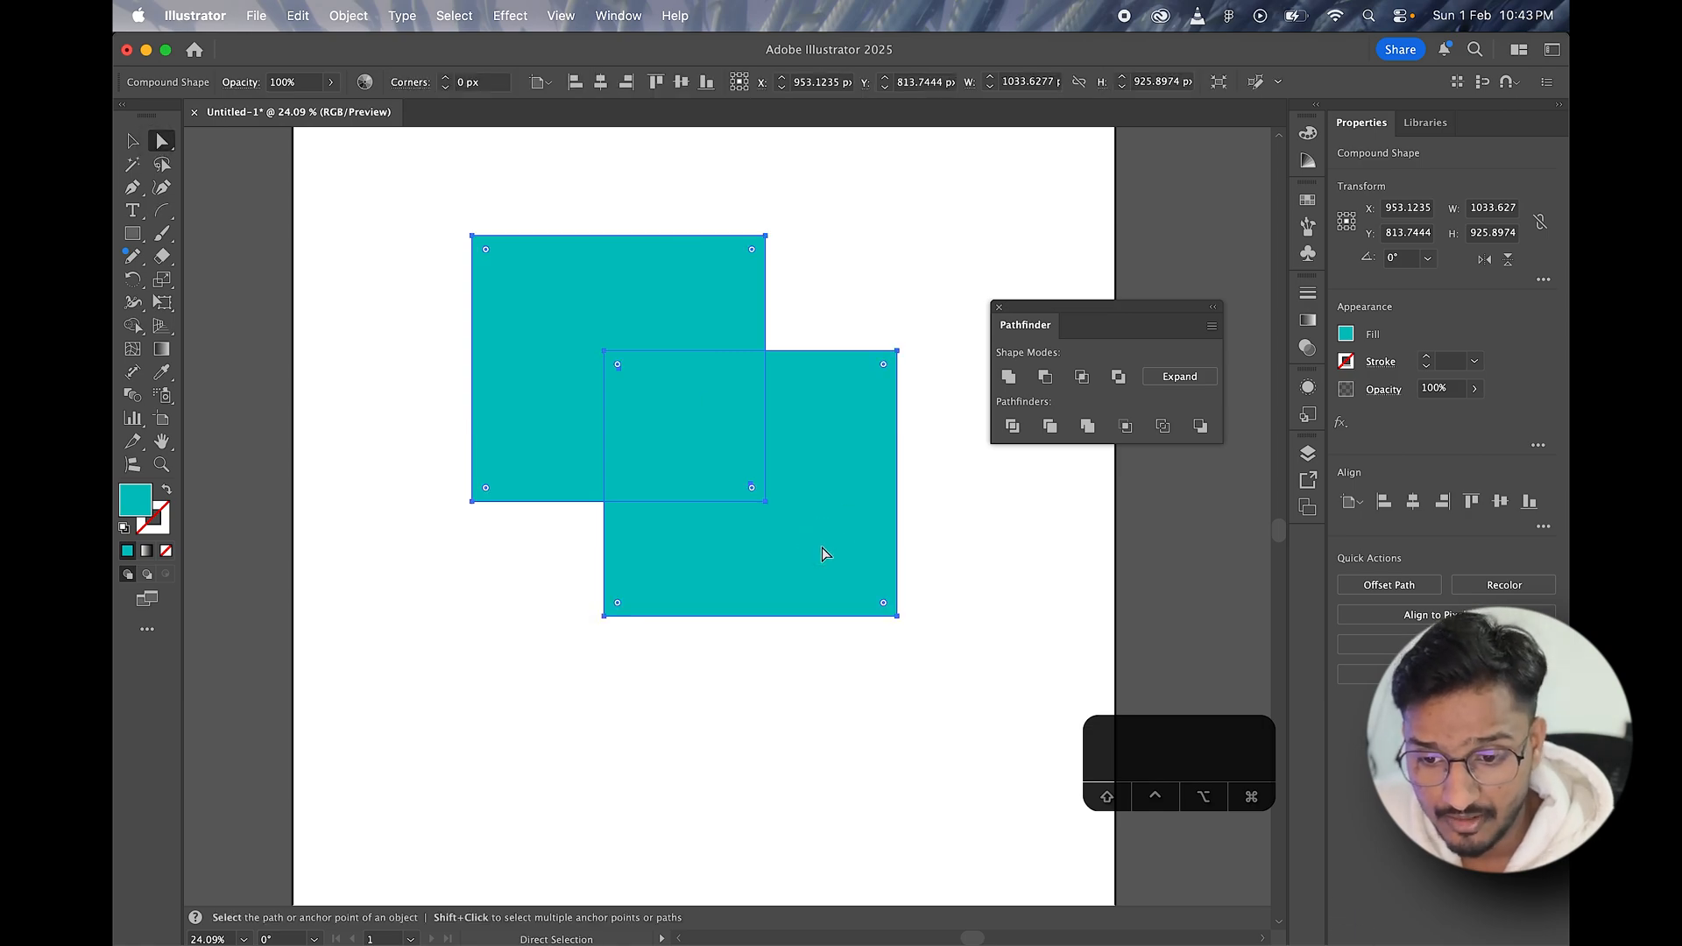
mouse_move(822, 553)
mouse_down()
mouse_move(803, 541)
mouse_move(832, 579)
mouse_up()
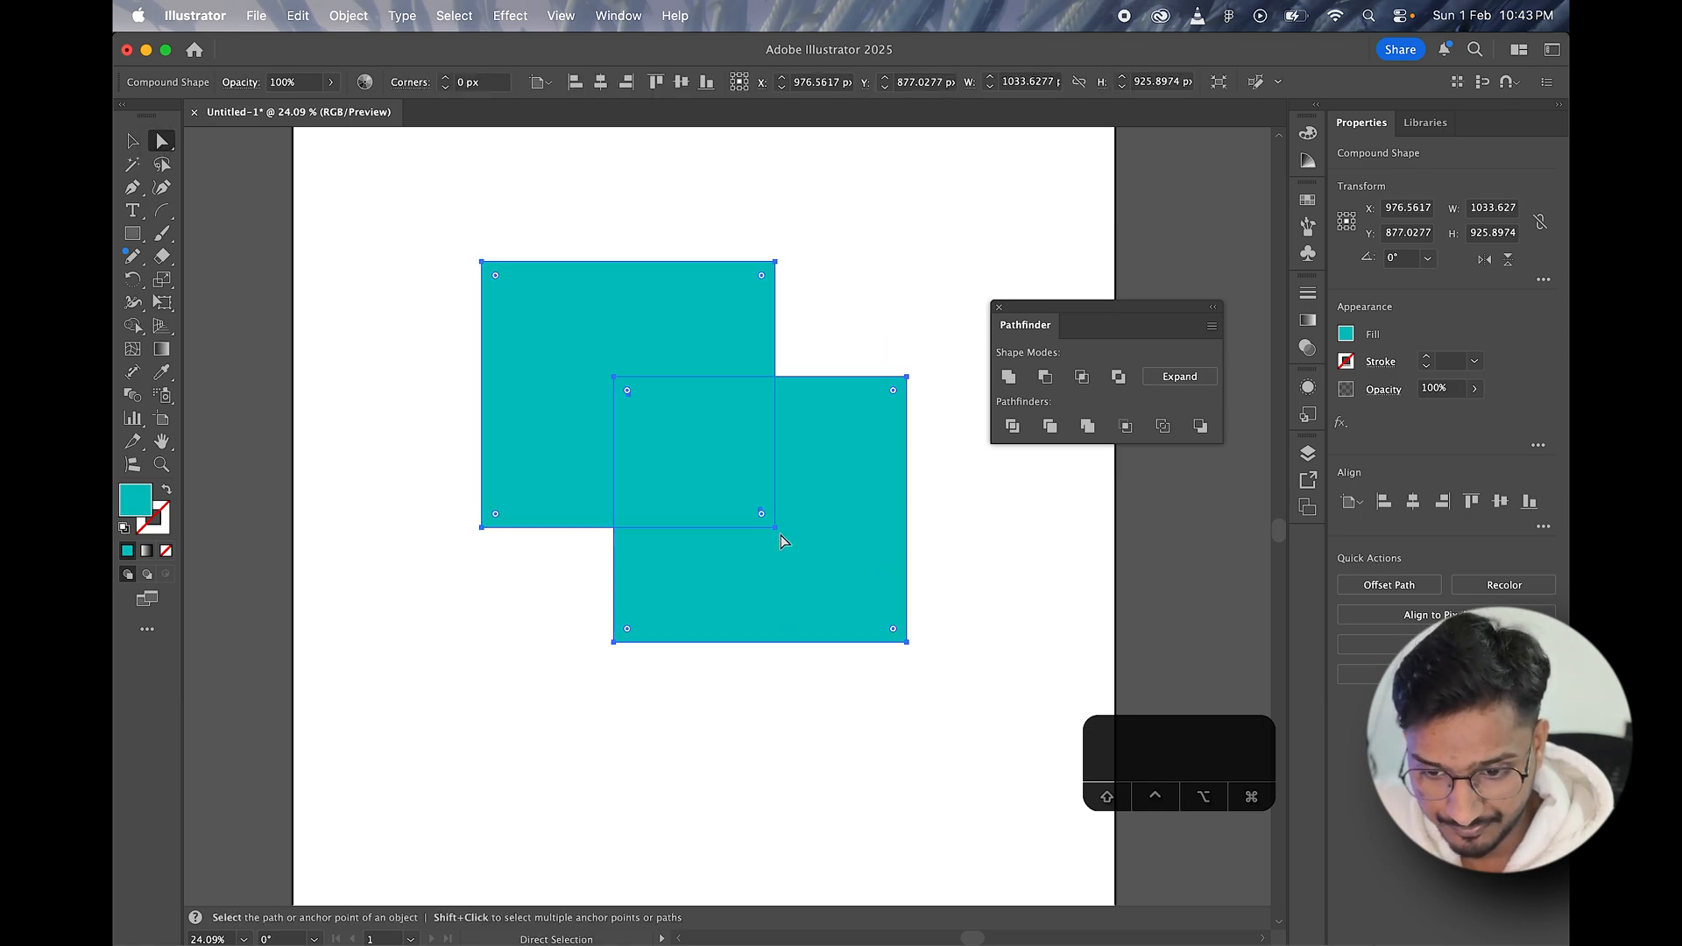
click(826, 413)
drag(828, 487, 785, 477)
drag(800, 565, 907, 683)
click(520, 683)
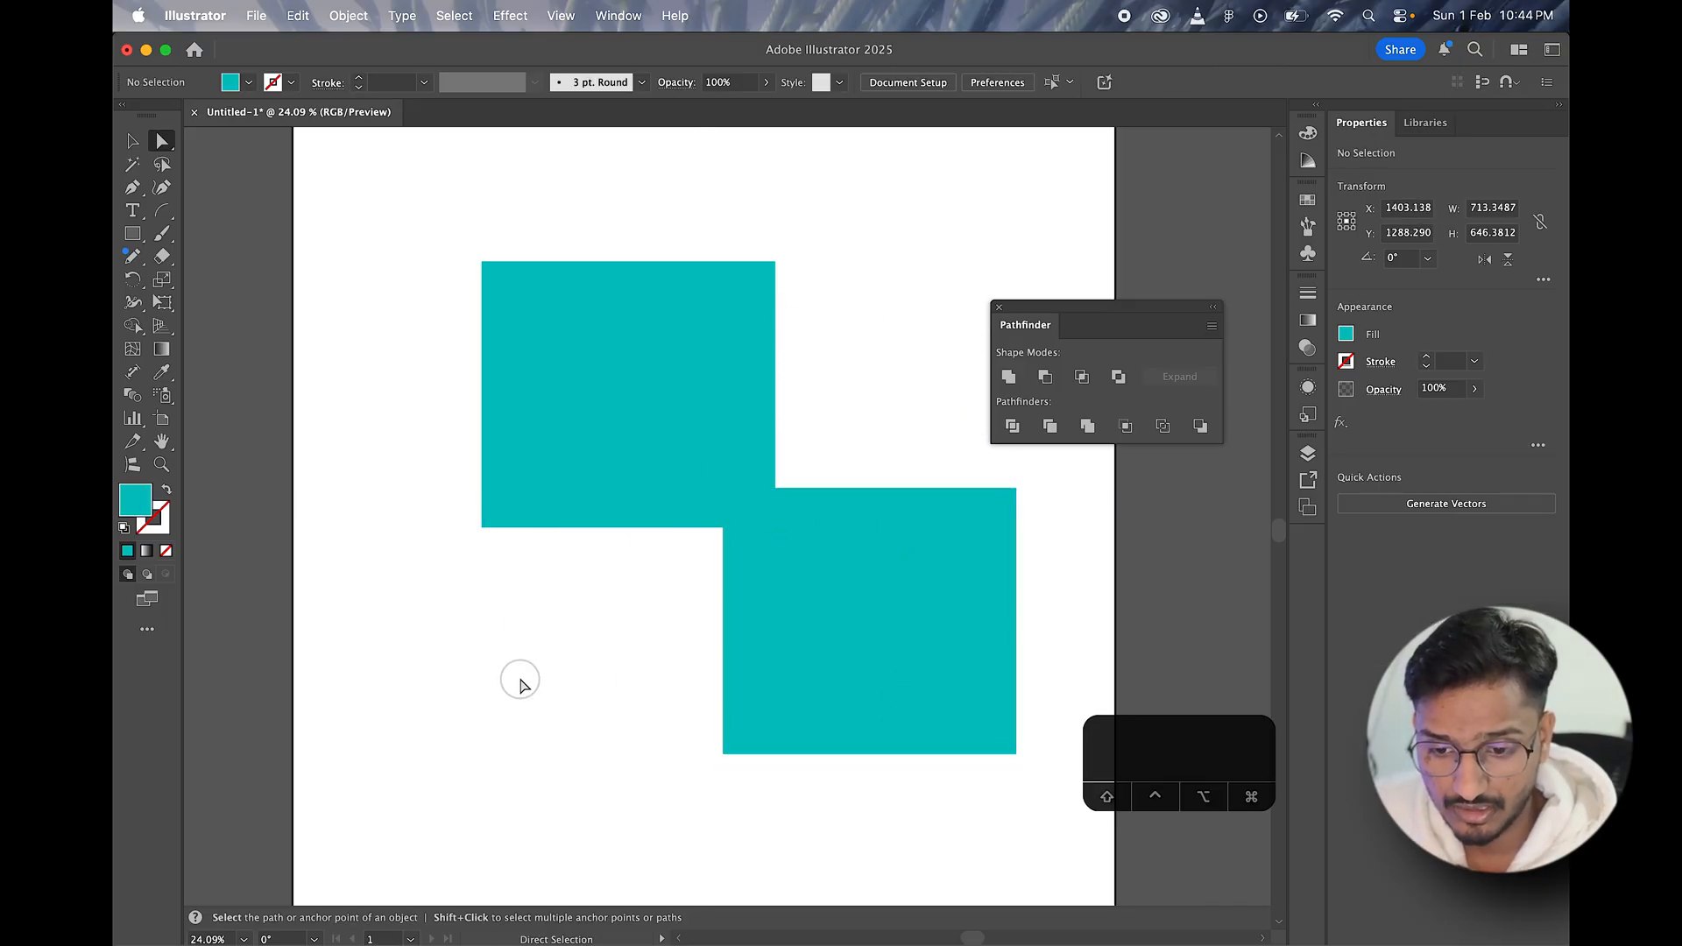
Step: Select the upper rectangle alone and then the whole compound shape to compare Direct Selection with Selection
scroll(777, 287, down, 2)
click(691, 394)
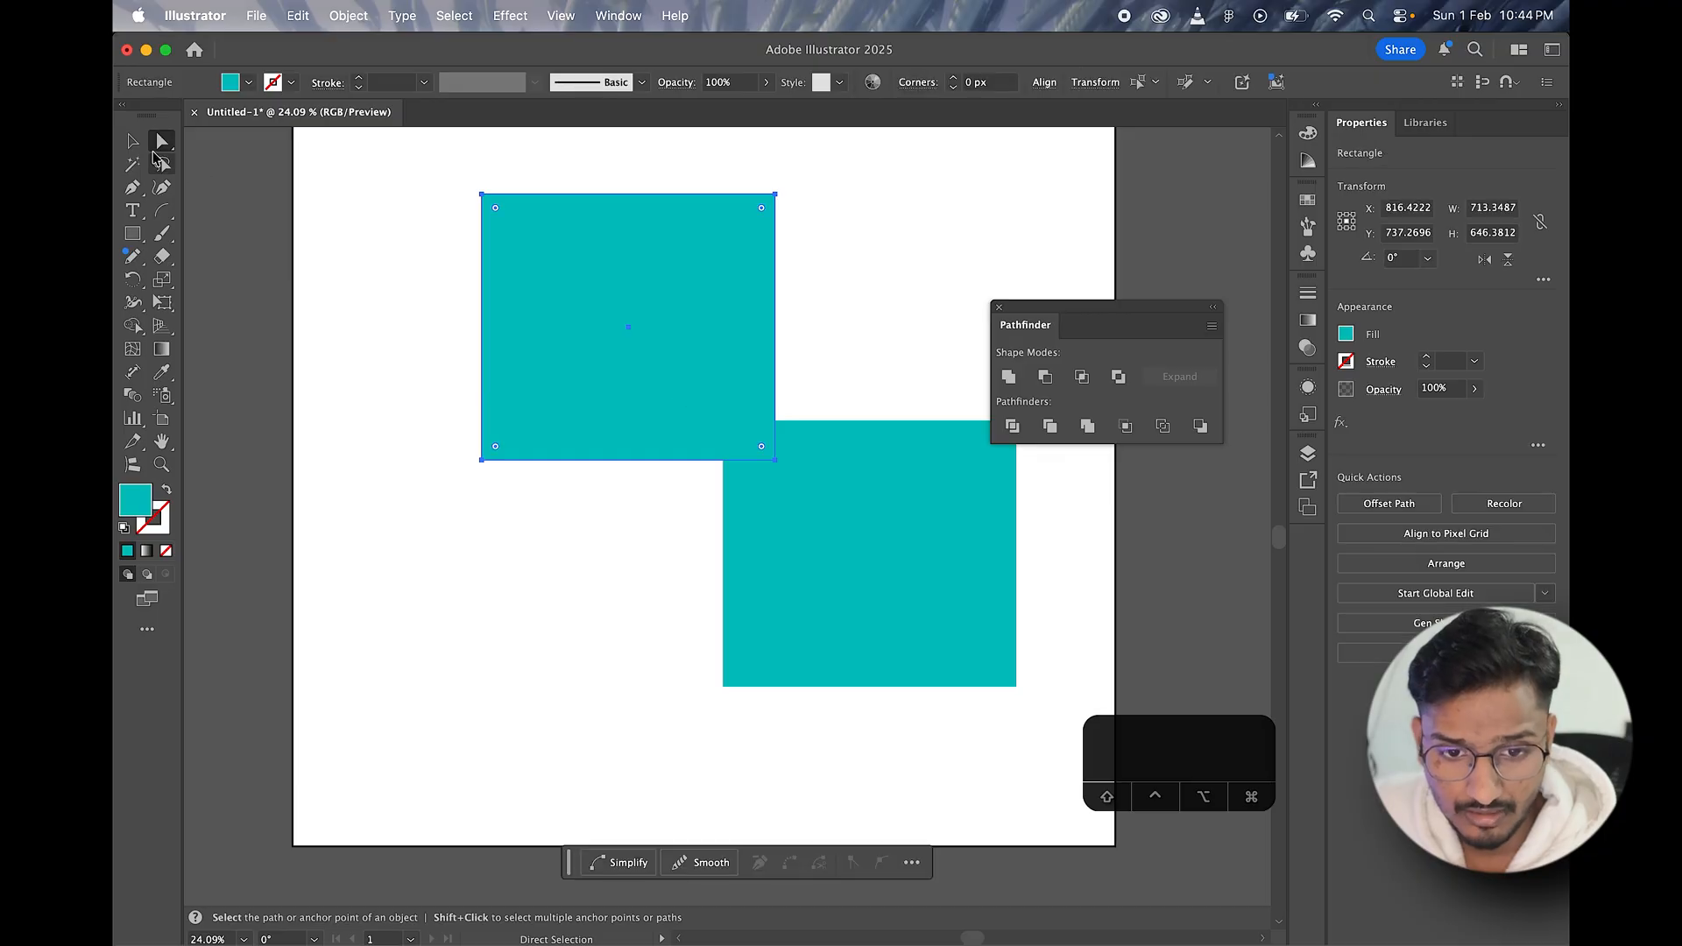
key(v)
click(659, 596)
click(743, 554)
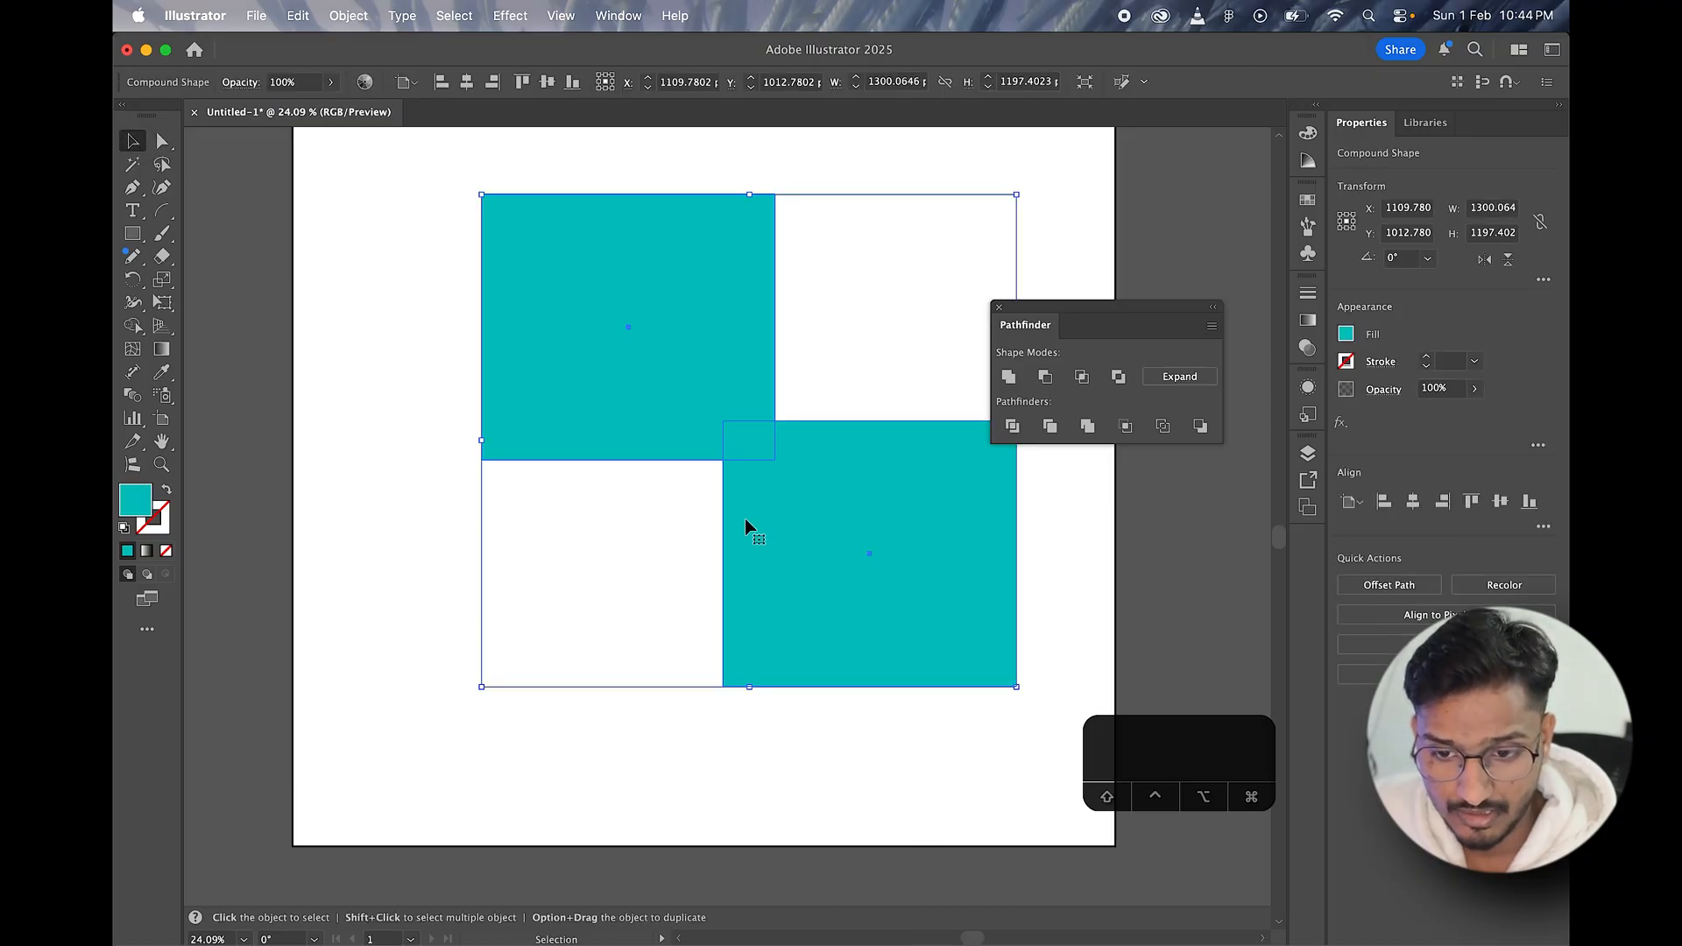
drag(750, 195, 765, 369)
scroll(763, 525, left, 10)
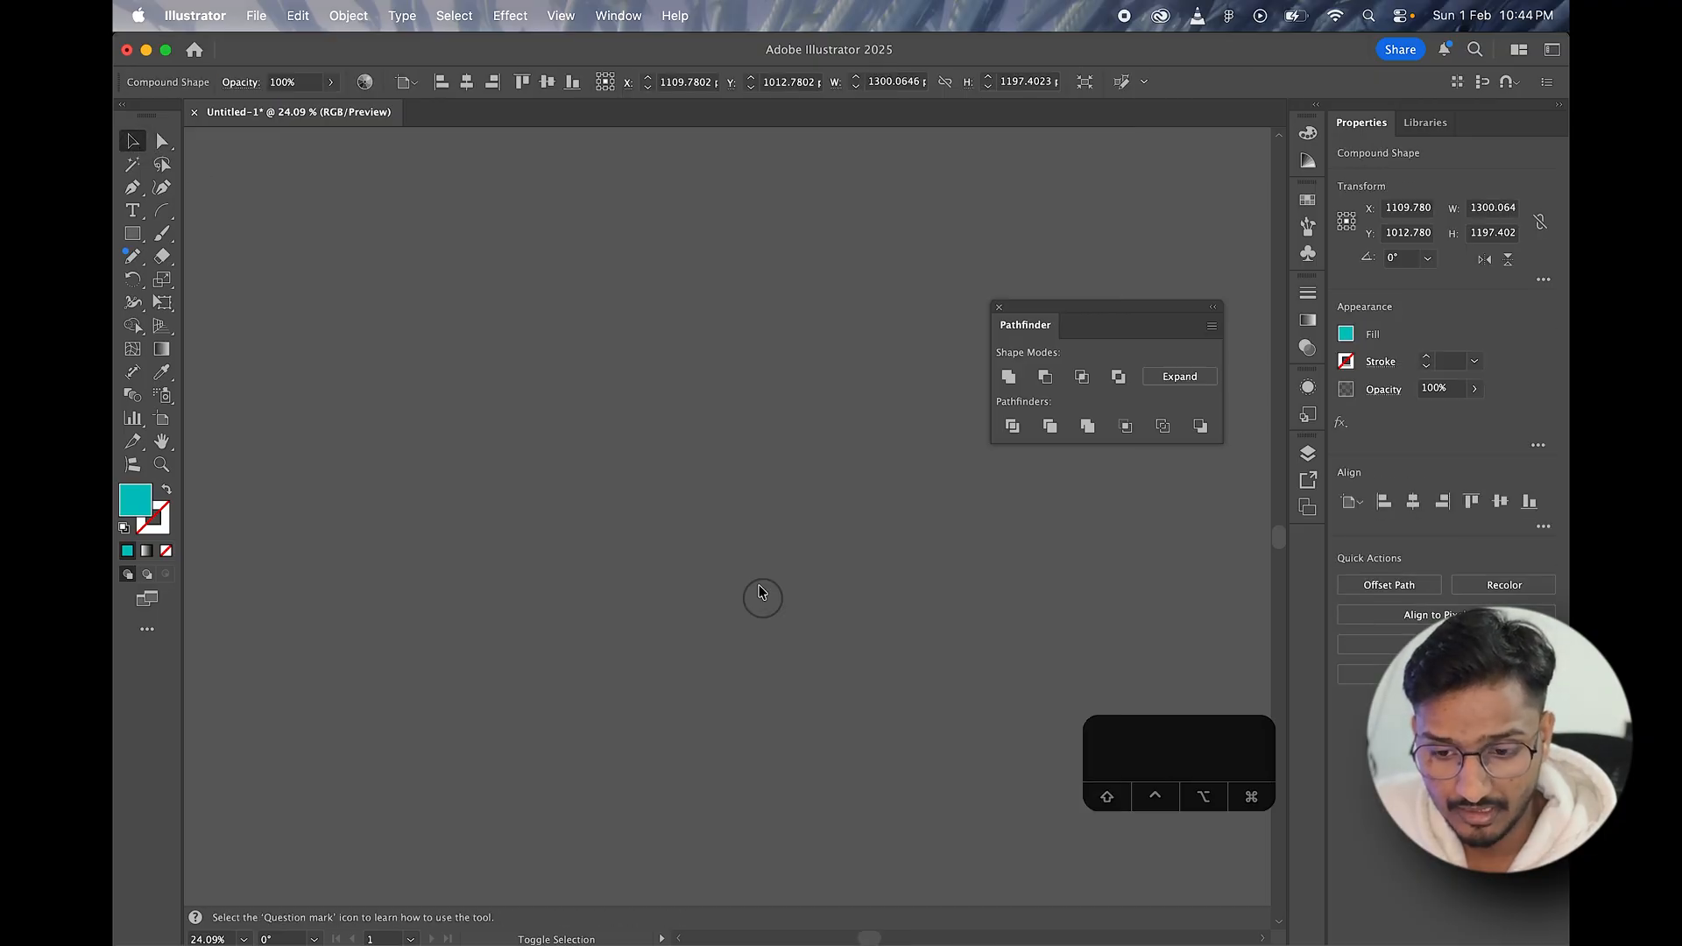
click(714, 504)
scroll(717, 513, down, 5)
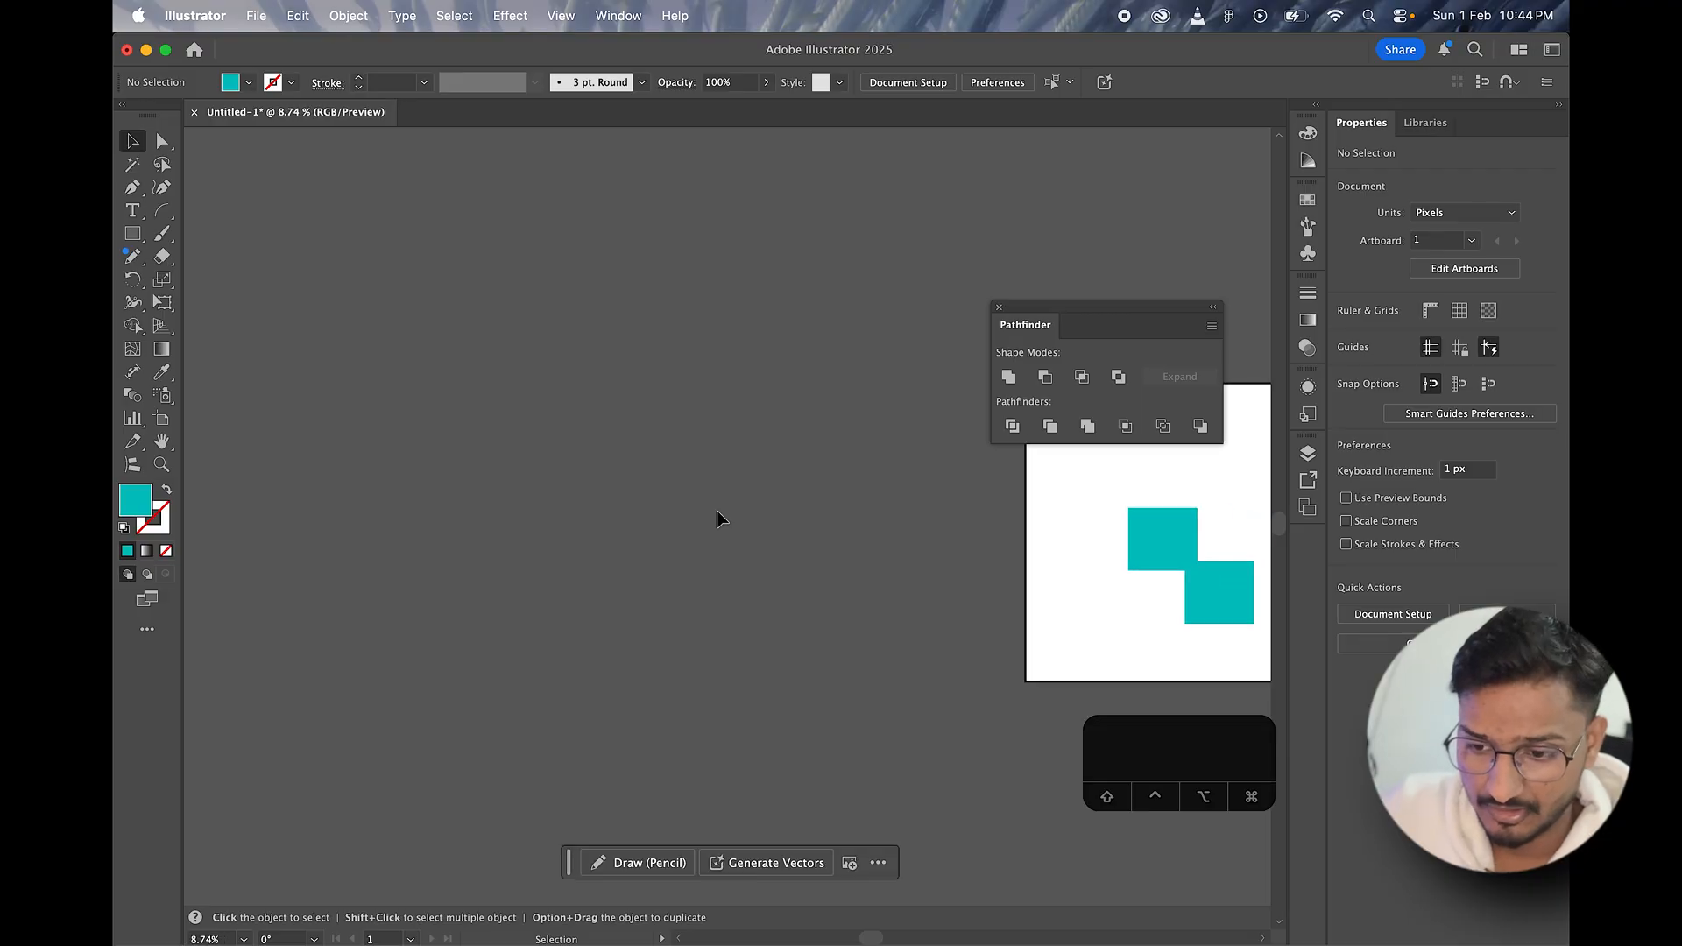
scroll(719, 514, right, 5)
scroll(727, 535, right, 5)
scroll(740, 556, up, 5)
scroll(740, 554, down, 3)
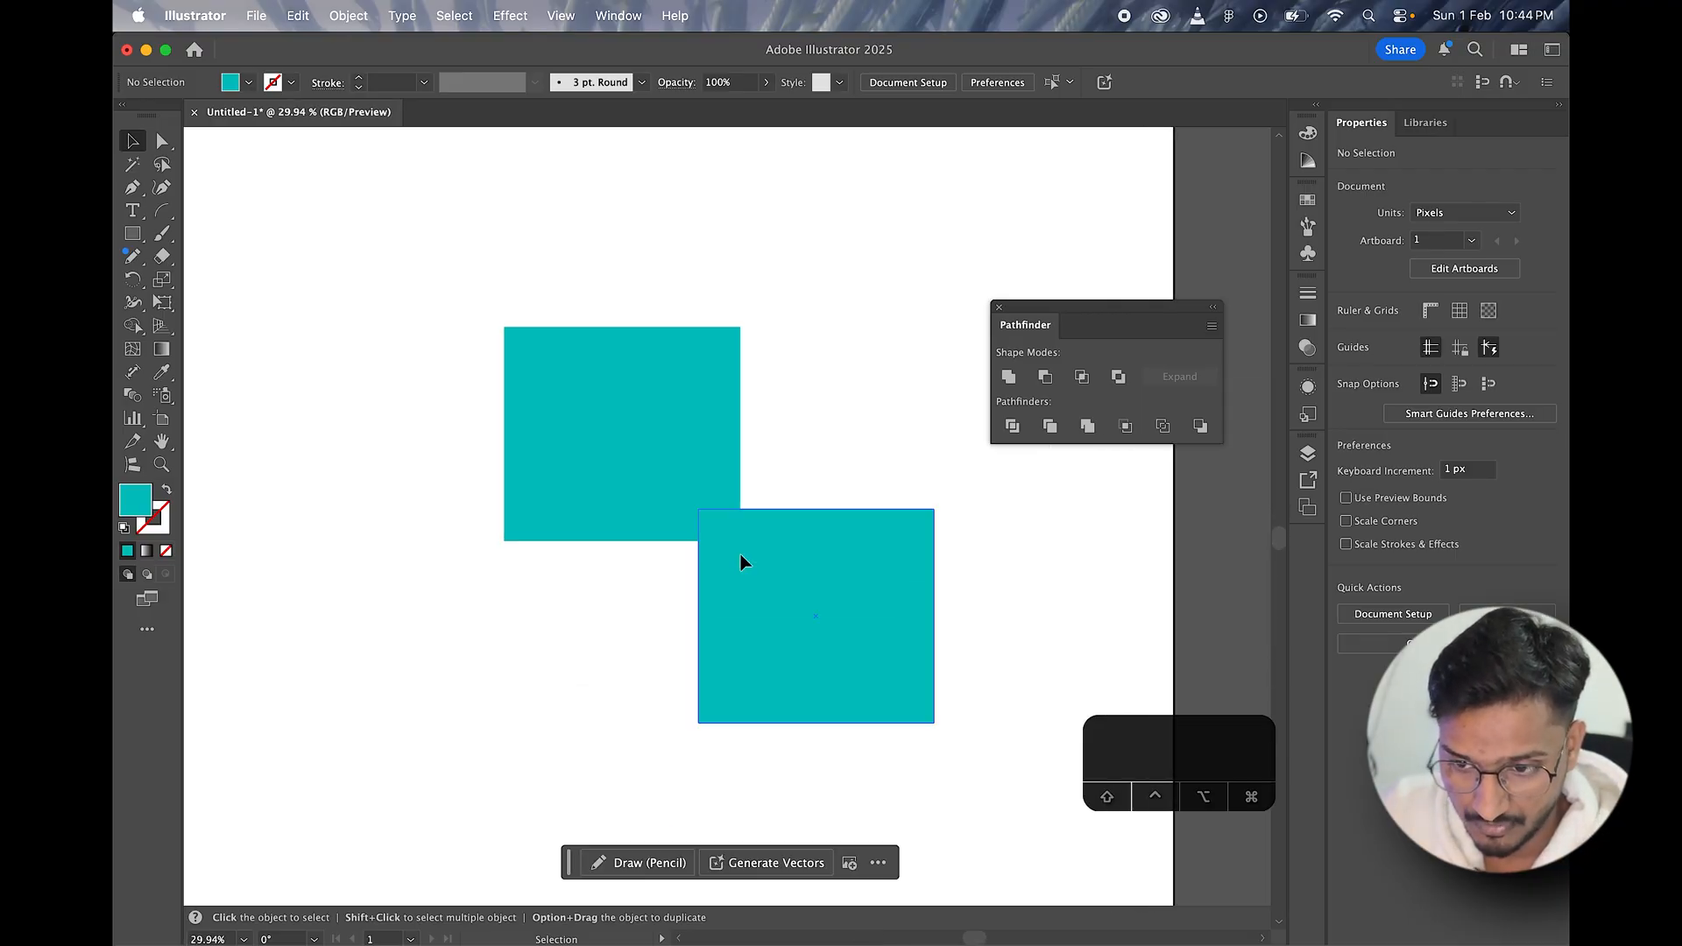
Step: Undo the outward move of the lower rectangle so that it overlaps the upper one more
click(734, 551)
key(super+z)
key(super+z)
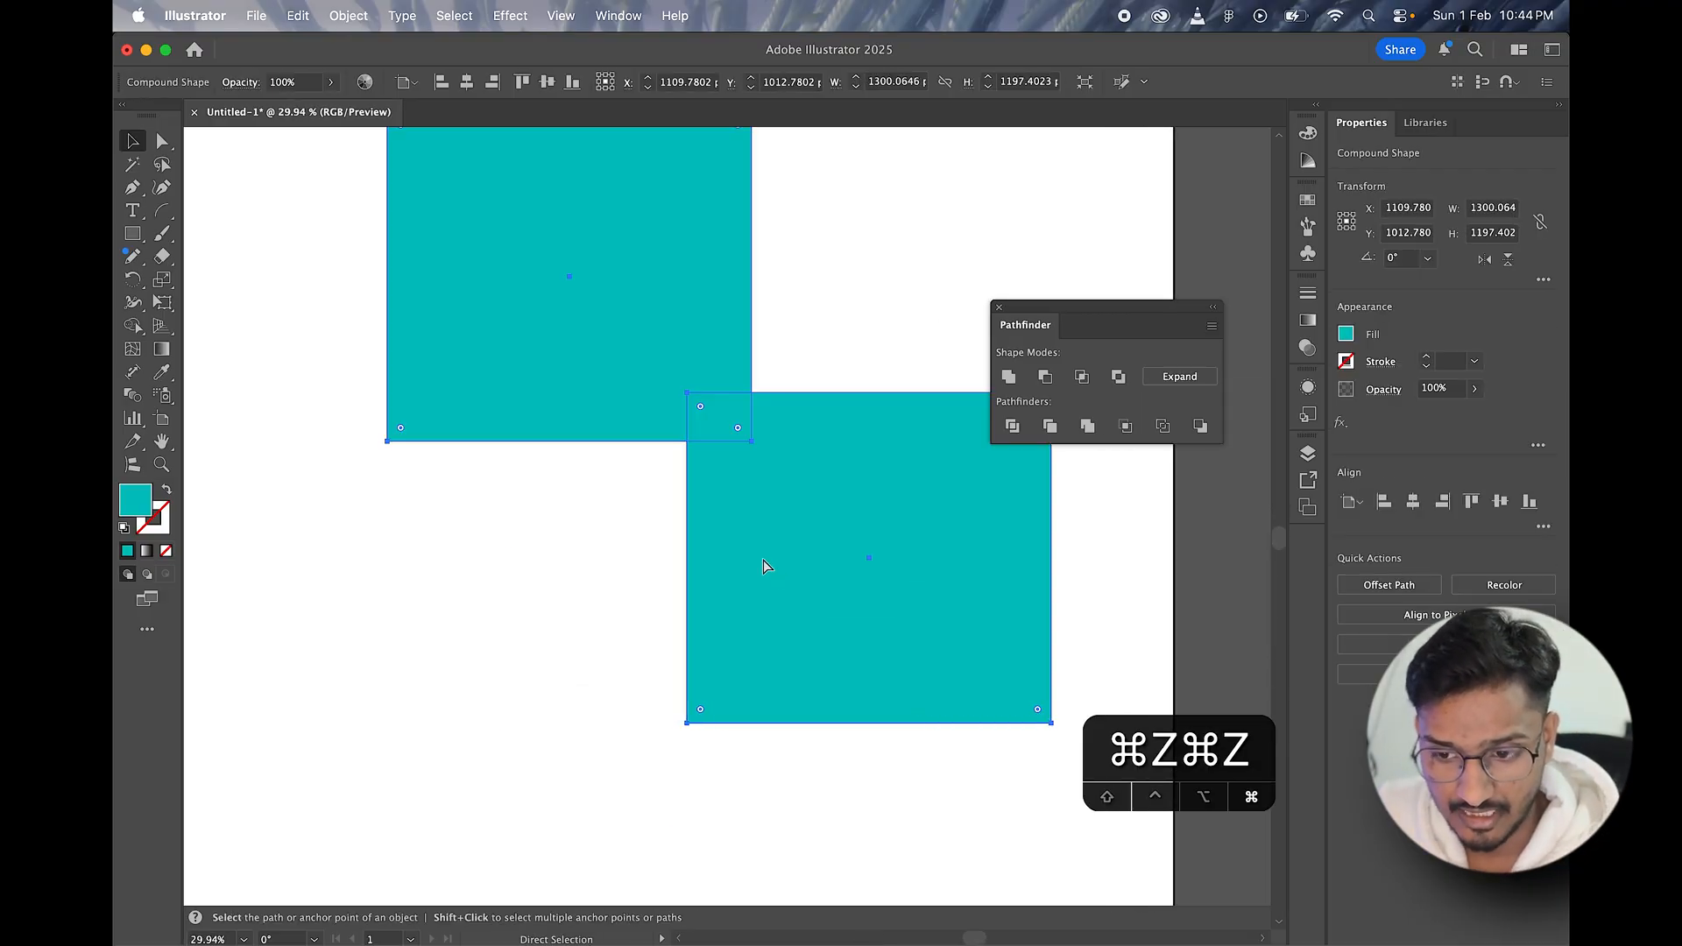
scroll(677, 421, down, 1)
scroll(675, 421, down, 2)
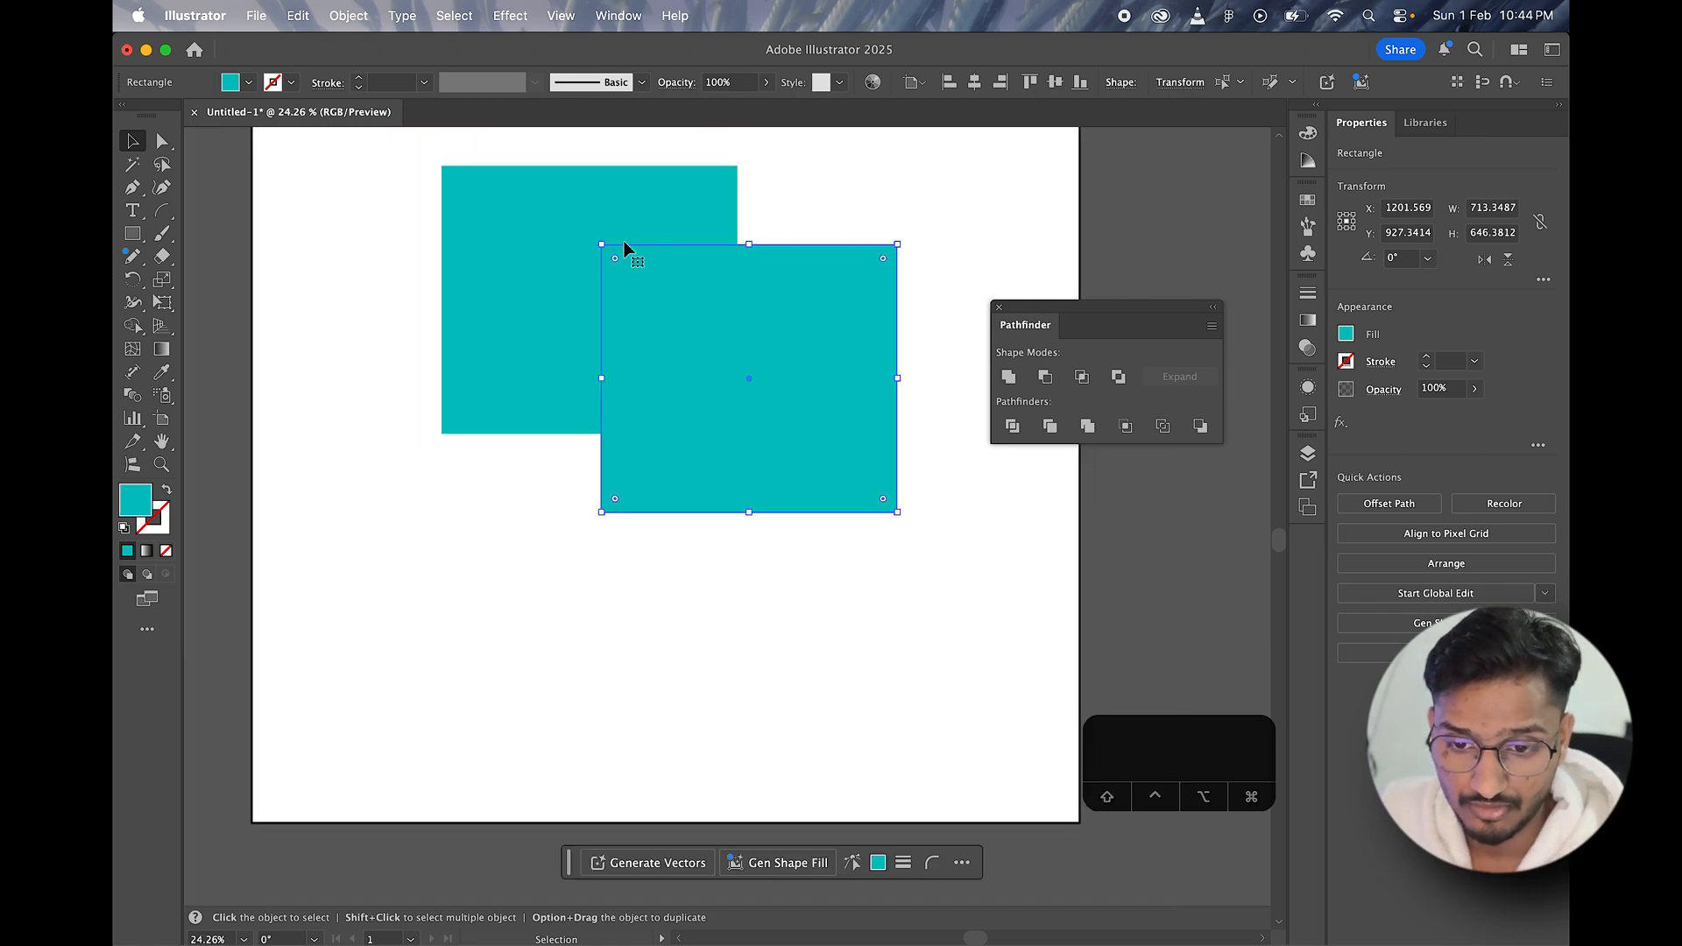
Step: Select the whole compound shape and move it down to about X 1023, Y 1000 px
drag(623, 240, 564, 515)
click(601, 631)
click(599, 265)
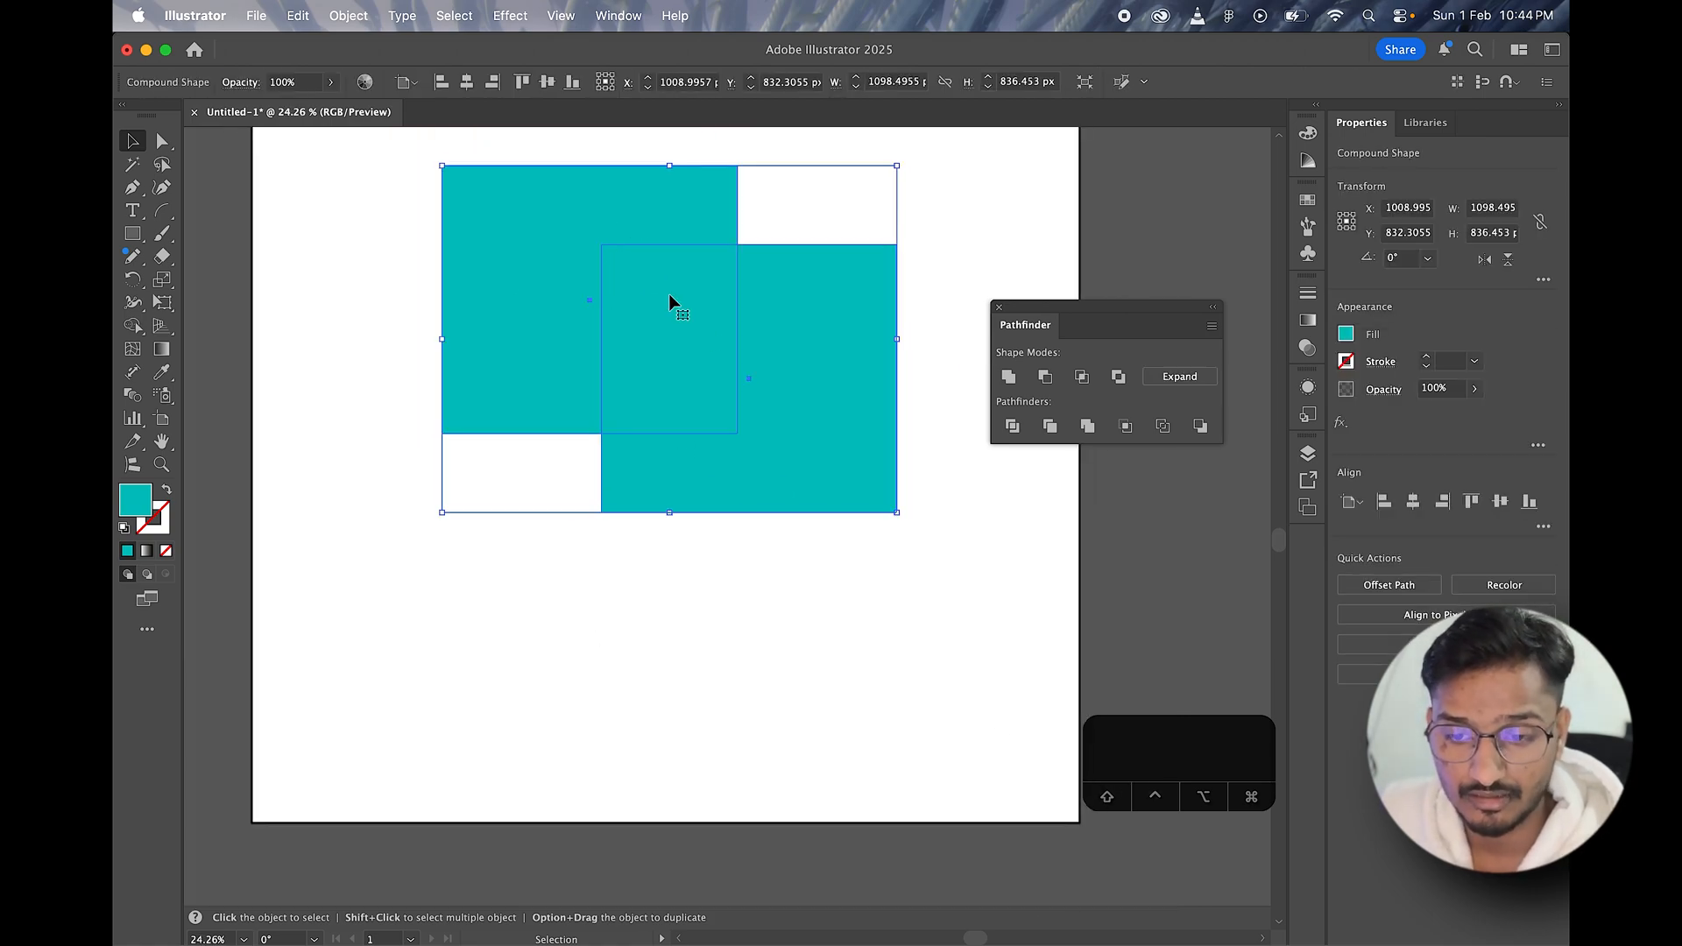
scroll(701, 329, up, 1)
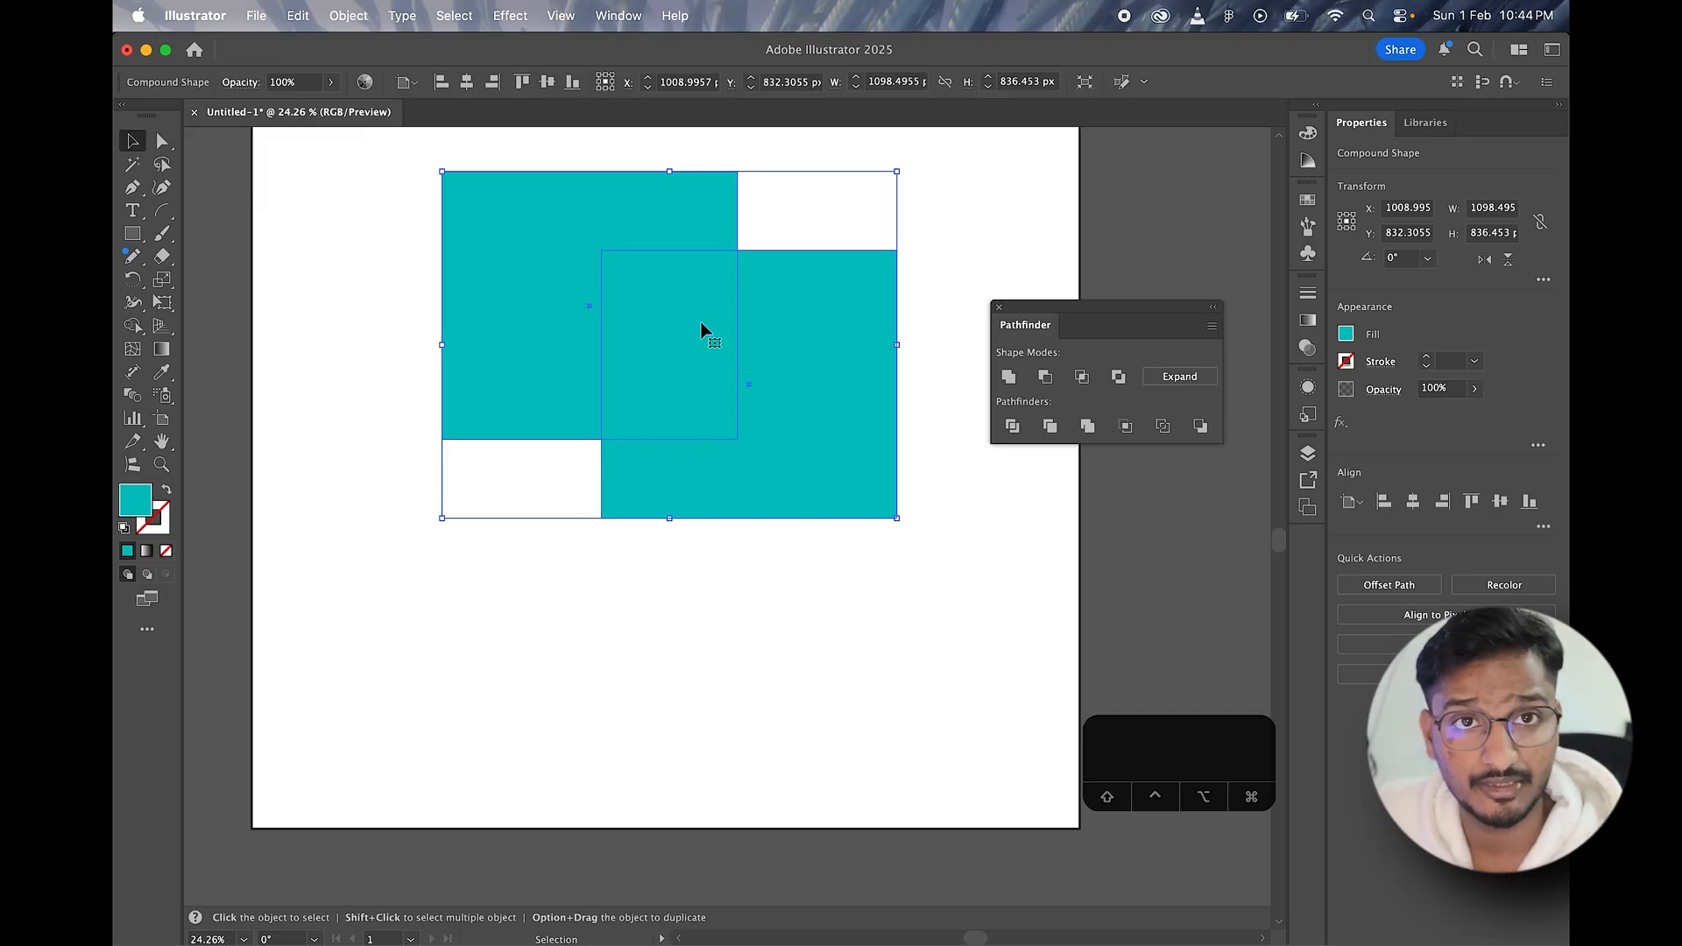
drag(702, 331, 703, 386)
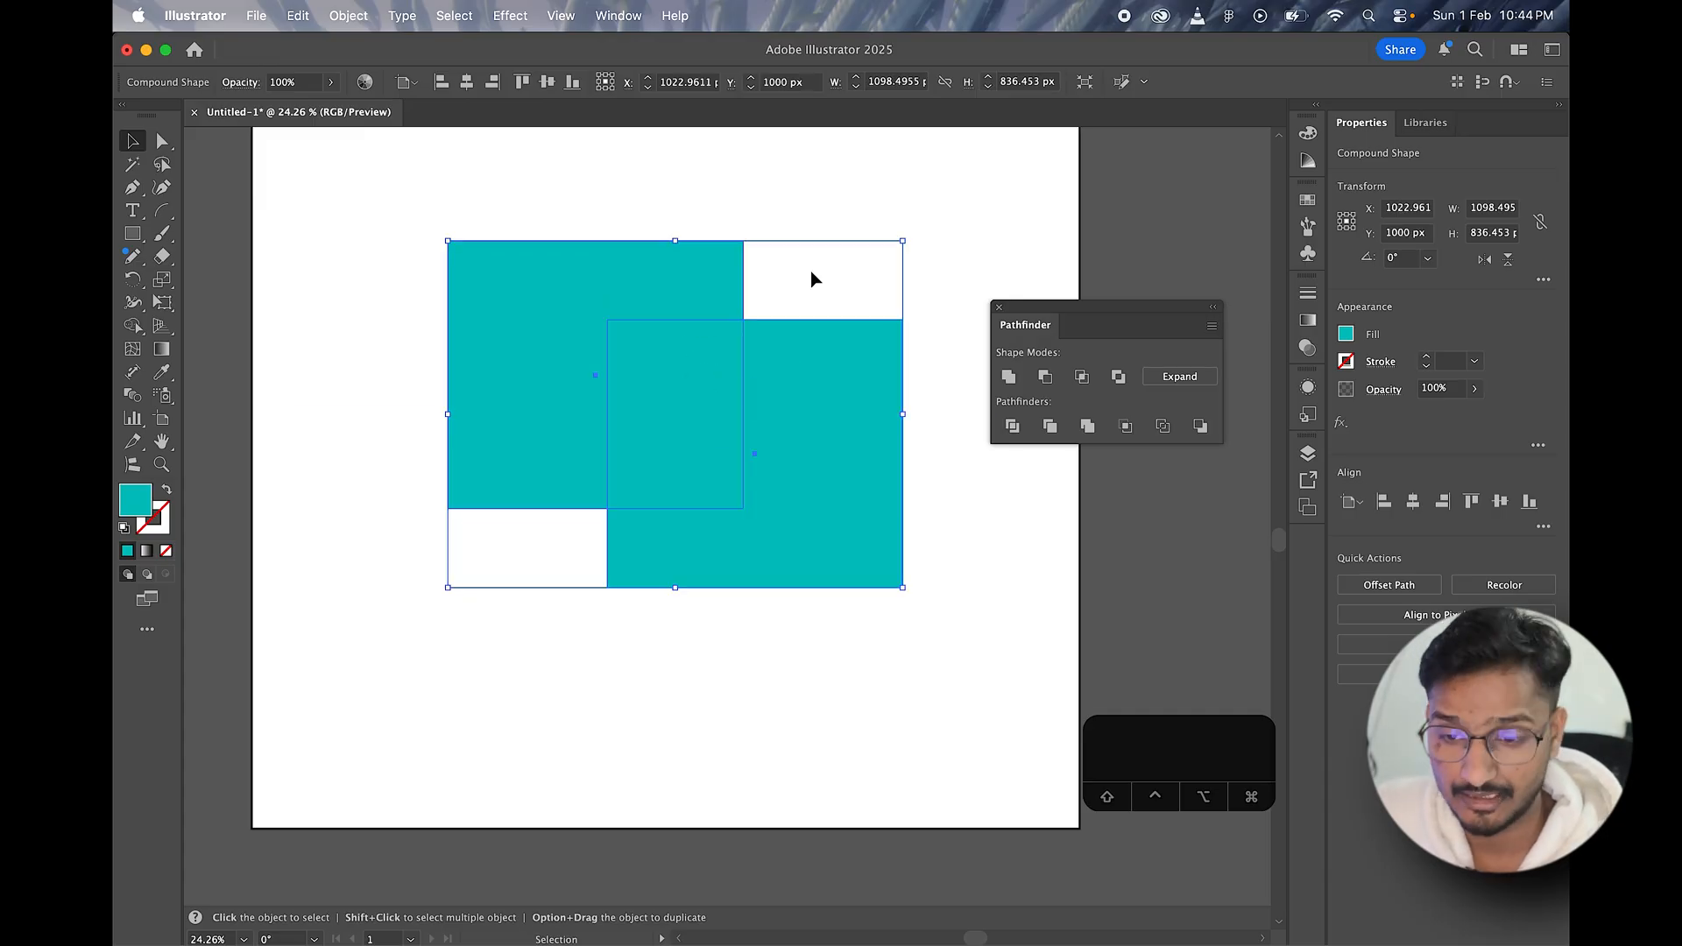
click(830, 203)
Step: Replace the compound shape with a teal square about 596 px wide and an overlapping copy diagonally below it
click(690, 406)
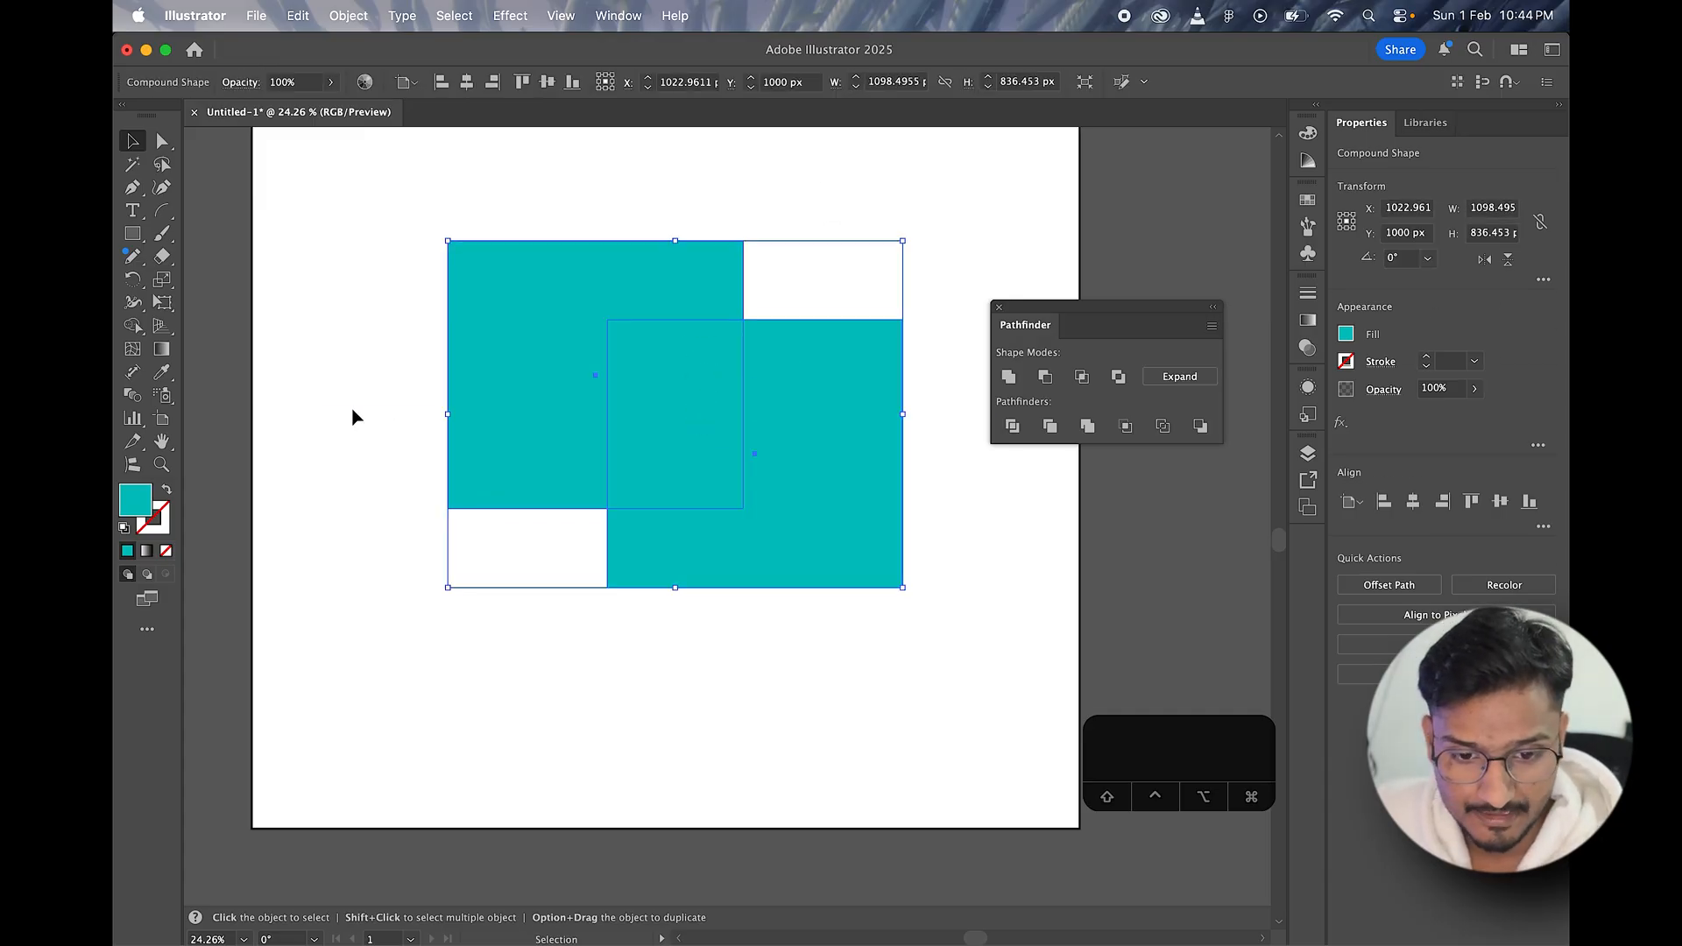
key(BackSpace)
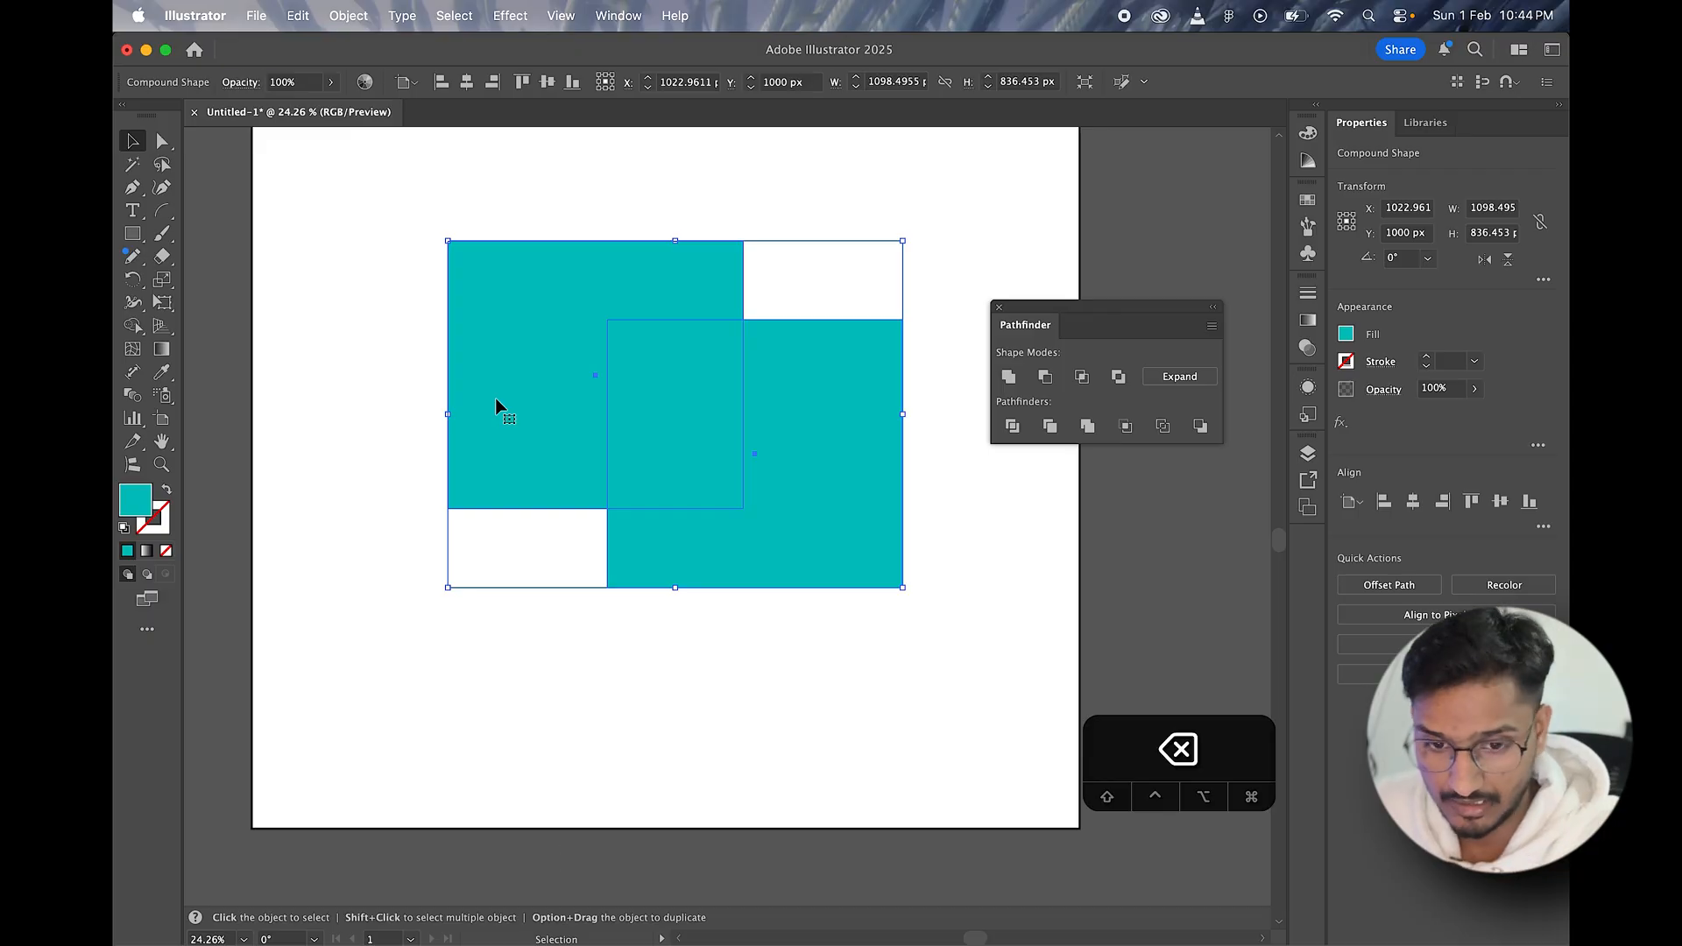
key(m)
drag(457, 284, 704, 530)
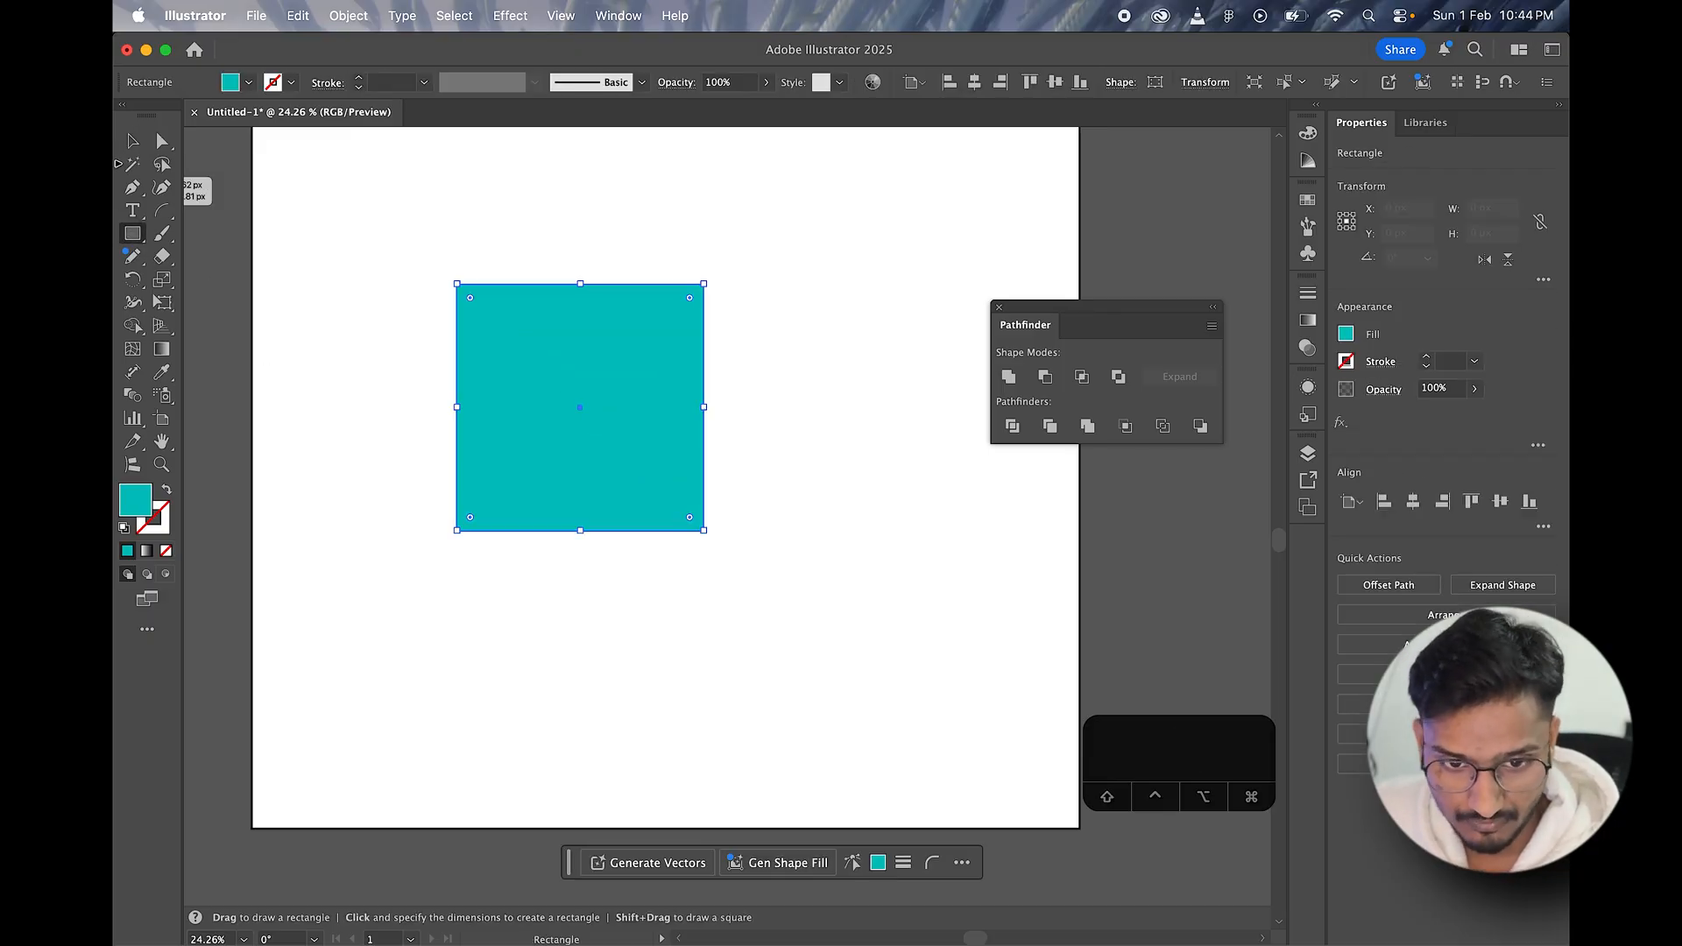
key(v)
drag(563, 424, 694, 524)
Step: Subtract the front square from the back one with Minus Front as an editable compound shape, and reposition the result
drag(515, 218, 792, 639)
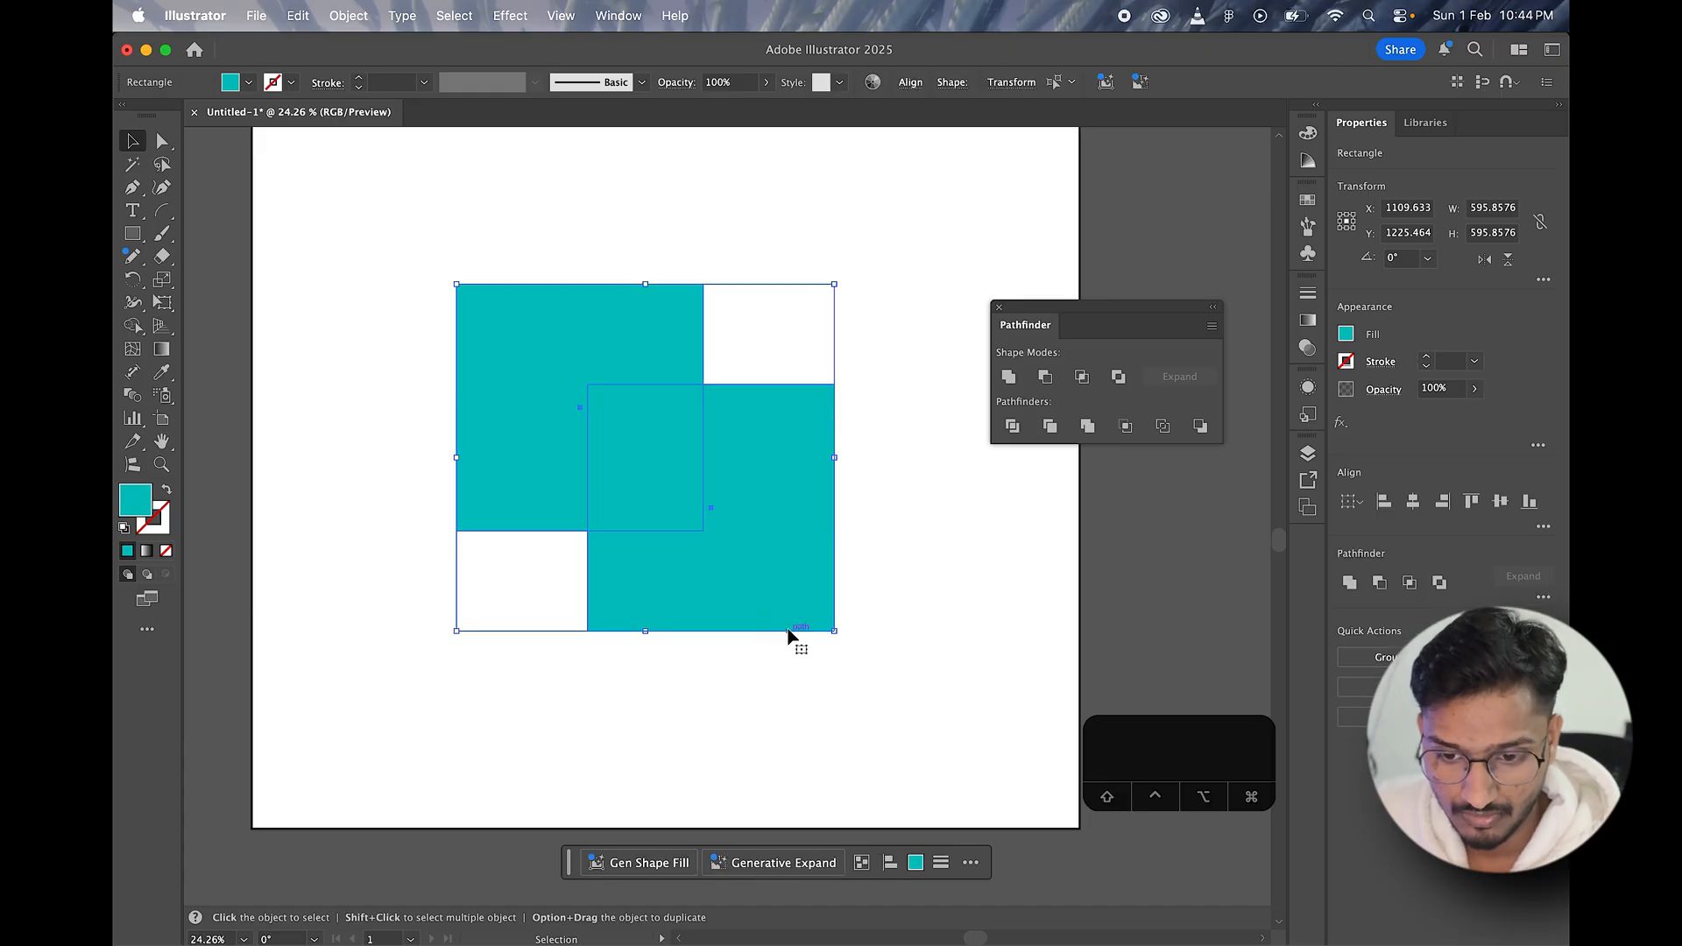
drag(672, 358, 672, 325)
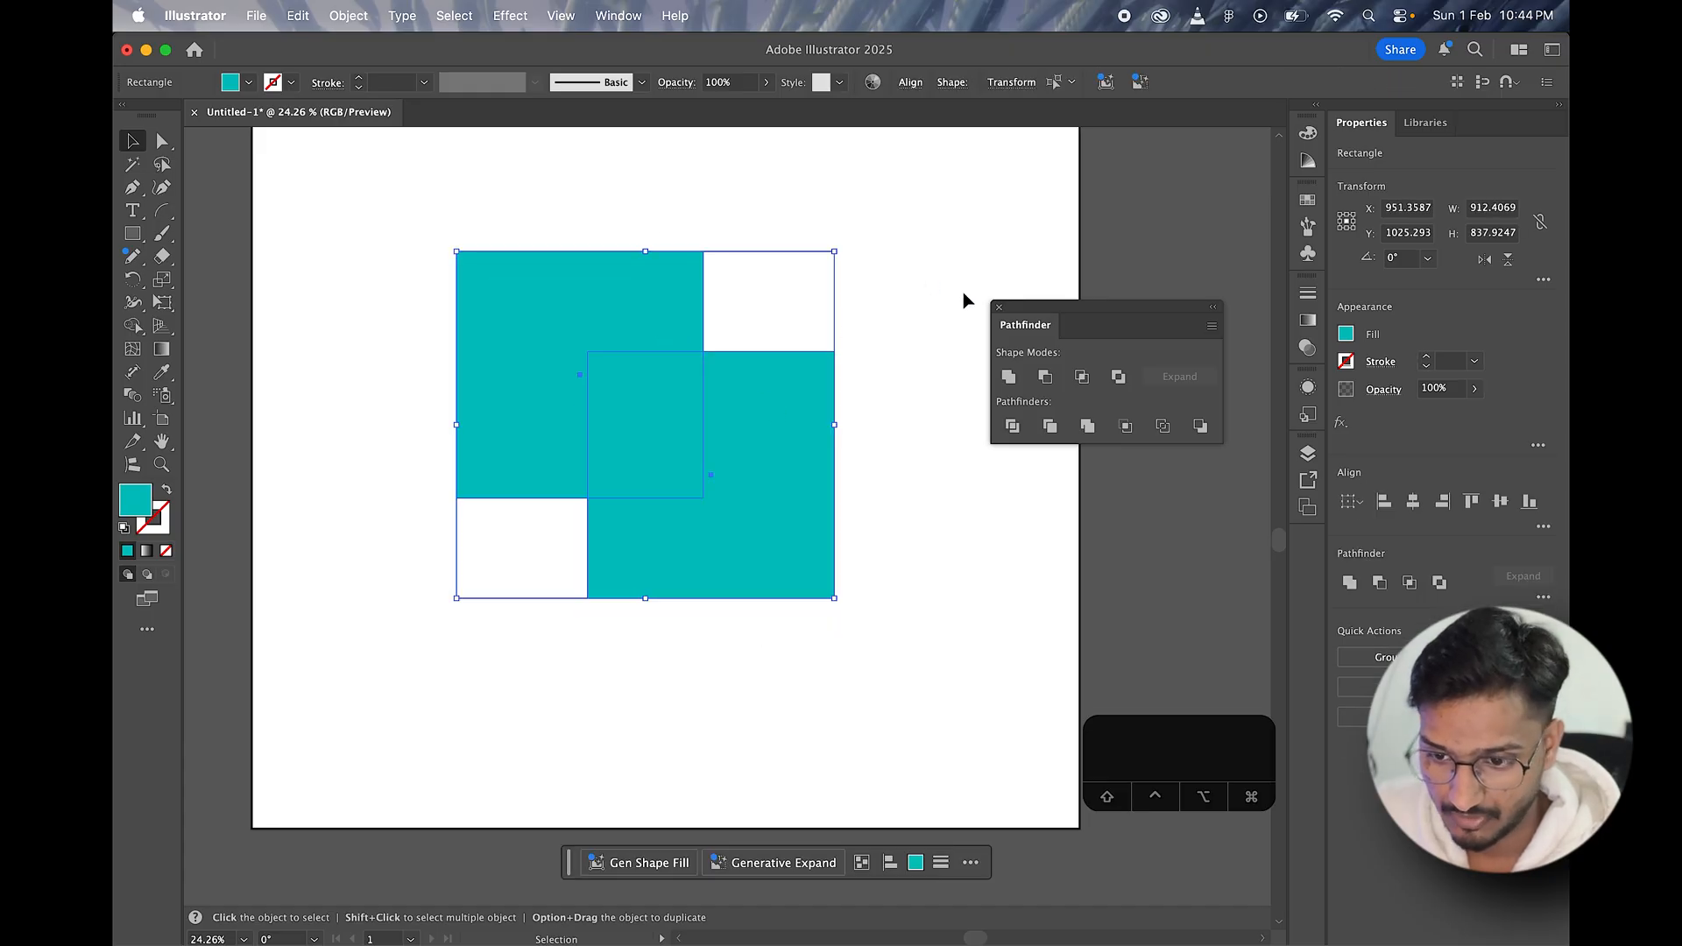
click(1044, 377)
key(super+z)
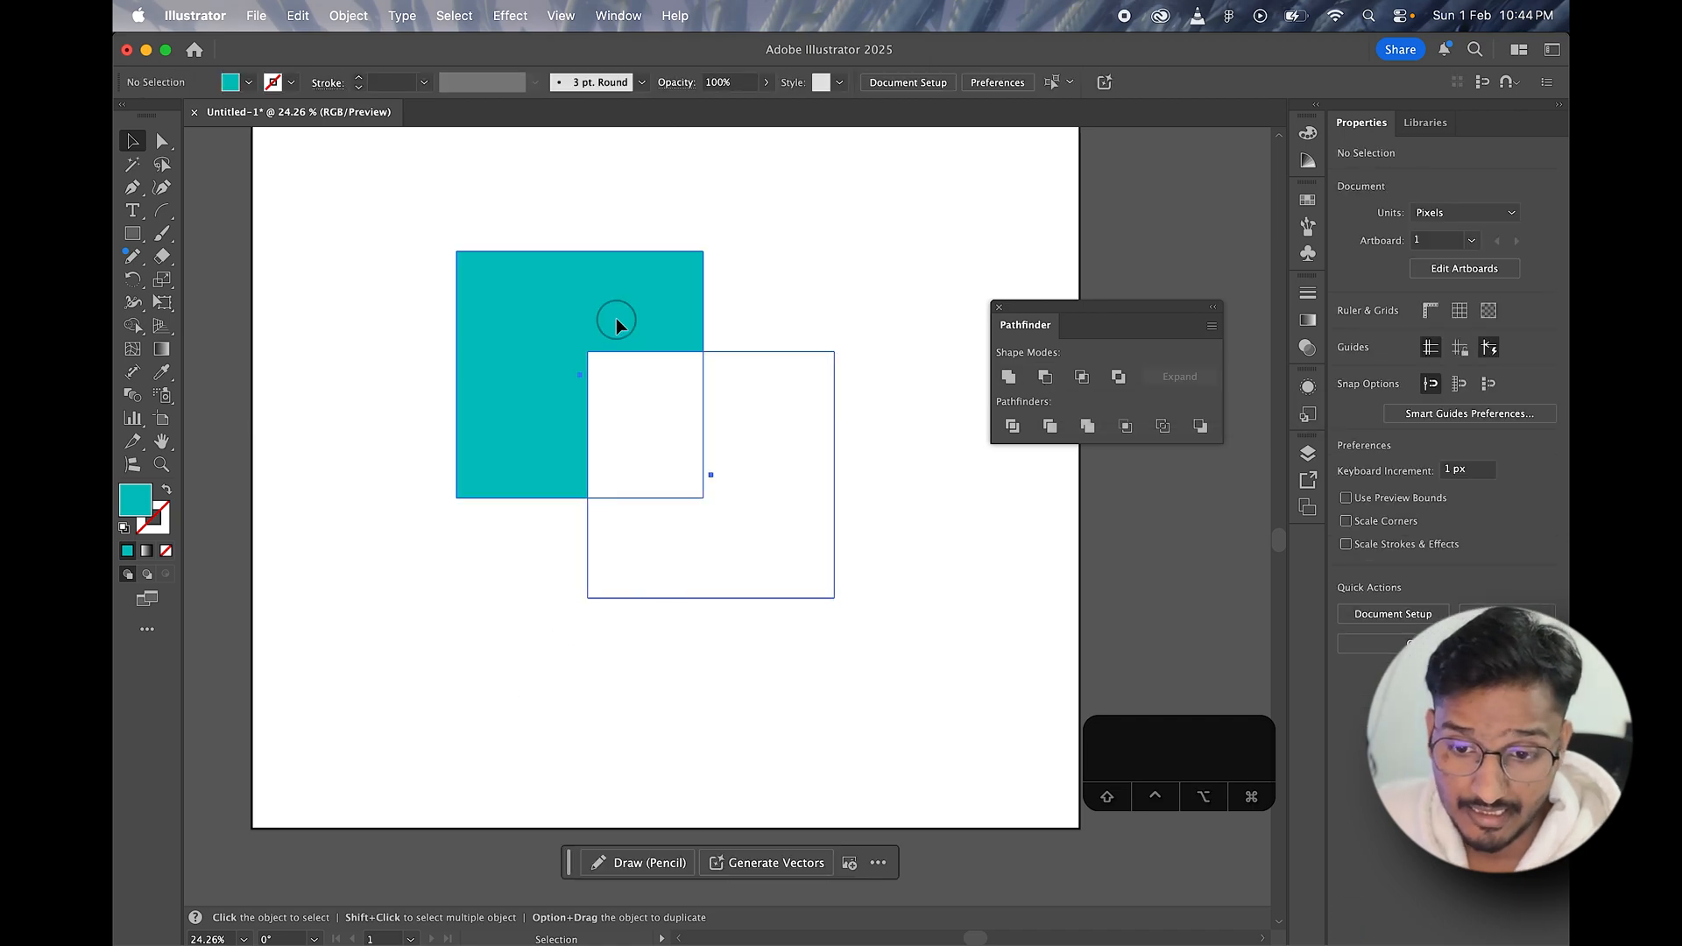
key(super+shift+z)
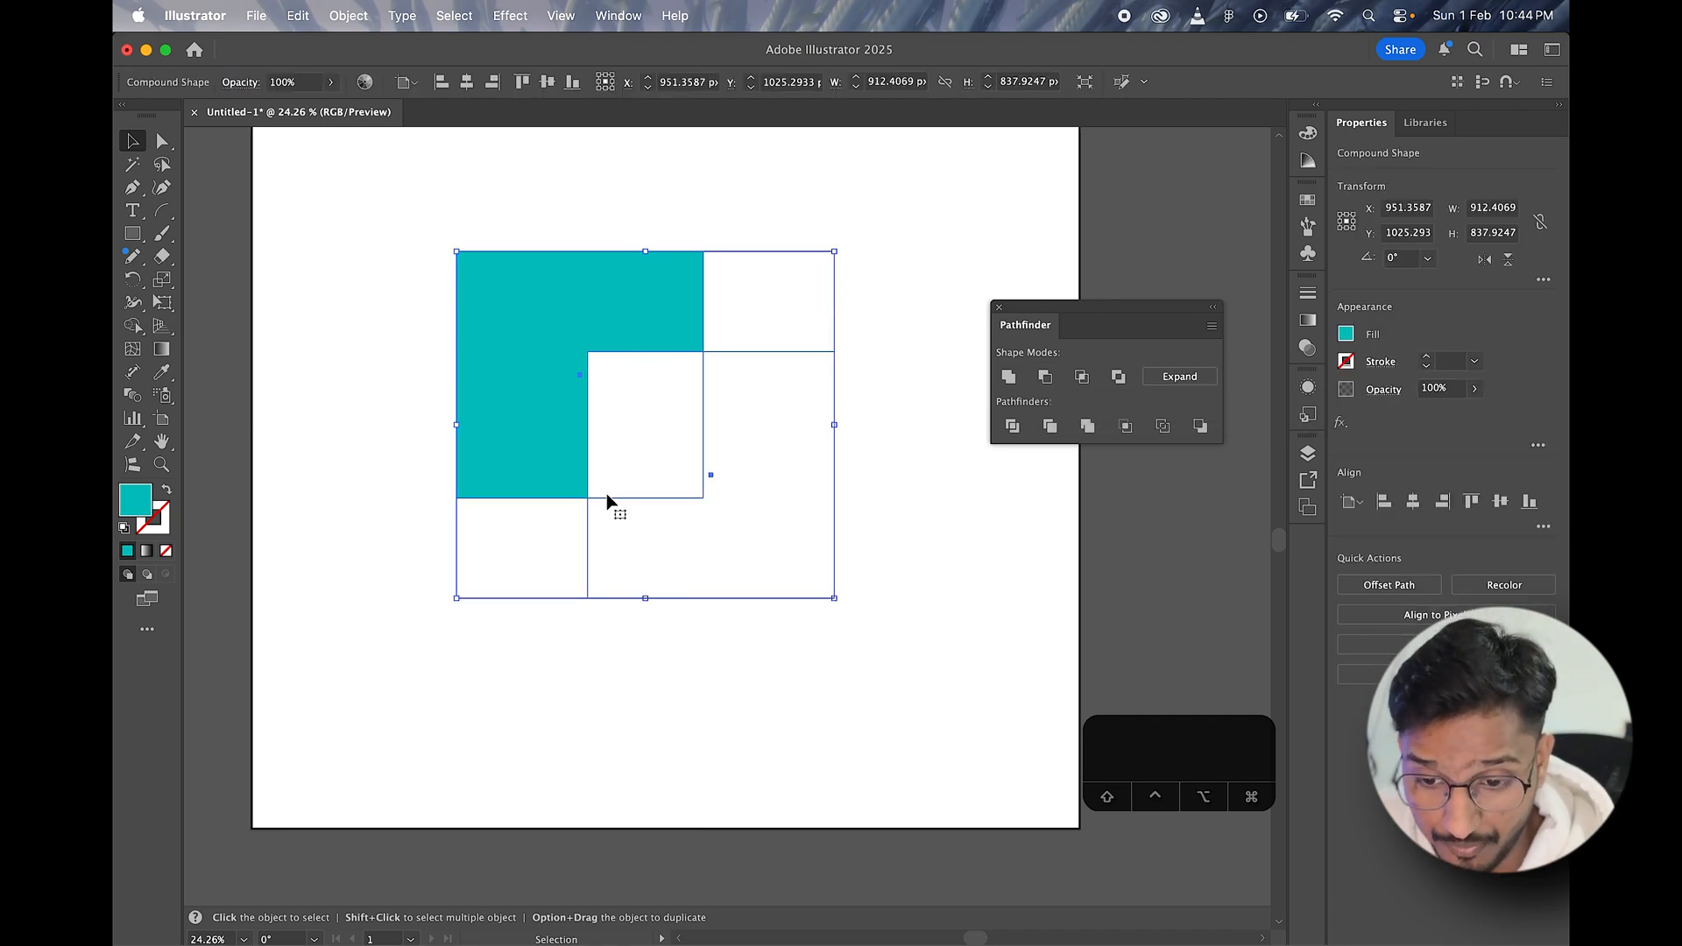
mouse_move(701, 477)
mouse_down()
mouse_move(695, 440)
mouse_move(691, 482)
mouse_up()
mouse_move(699, 359)
mouse_down()
mouse_move(675, 365)
mouse_move(691, 379)
mouse_up()
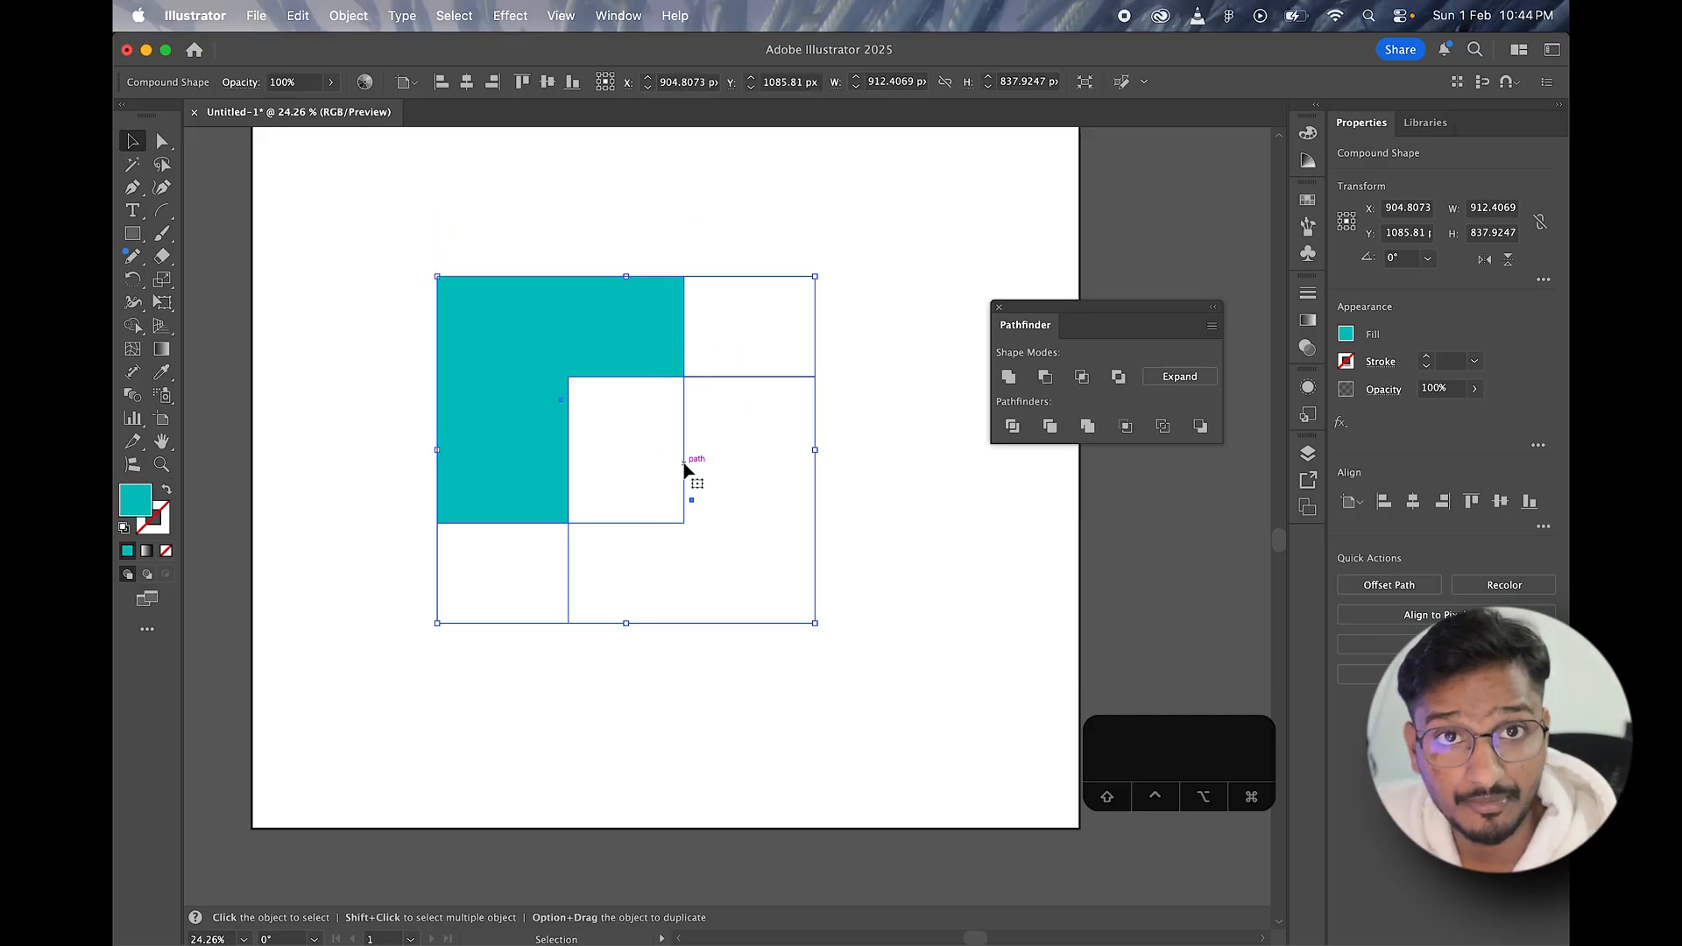
Step: Try selecting only the front square with the Direct Selection tool, moving the compound shape to about X 949, Y 1163 px
click(161, 140)
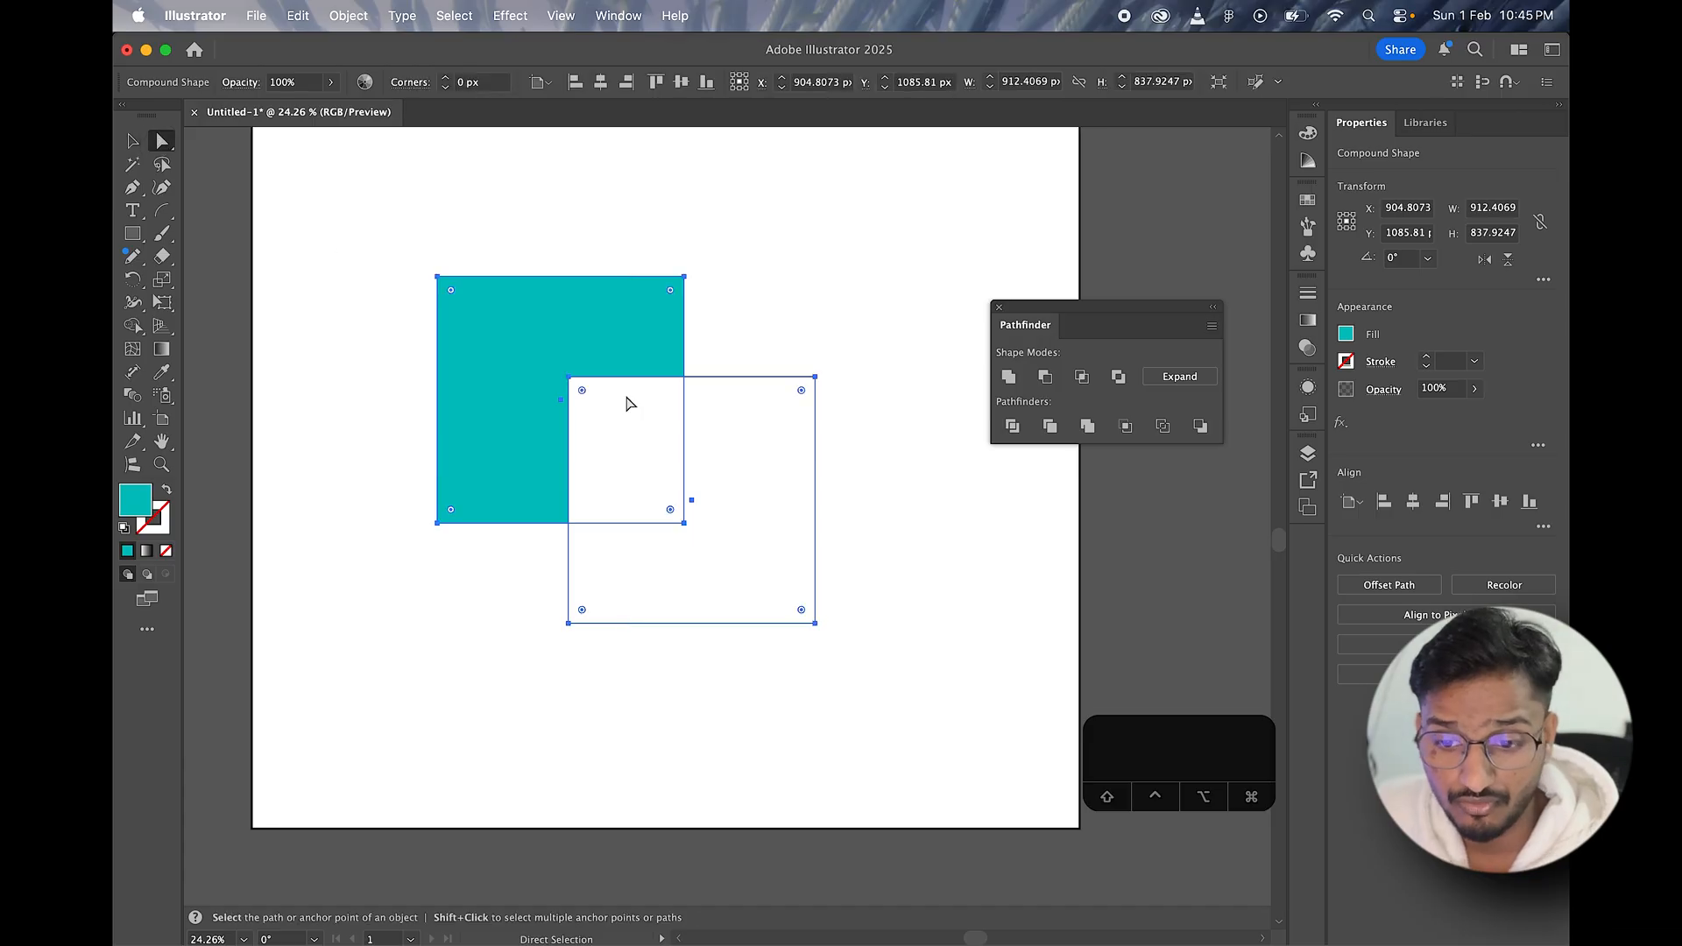
click(732, 381)
click(702, 449)
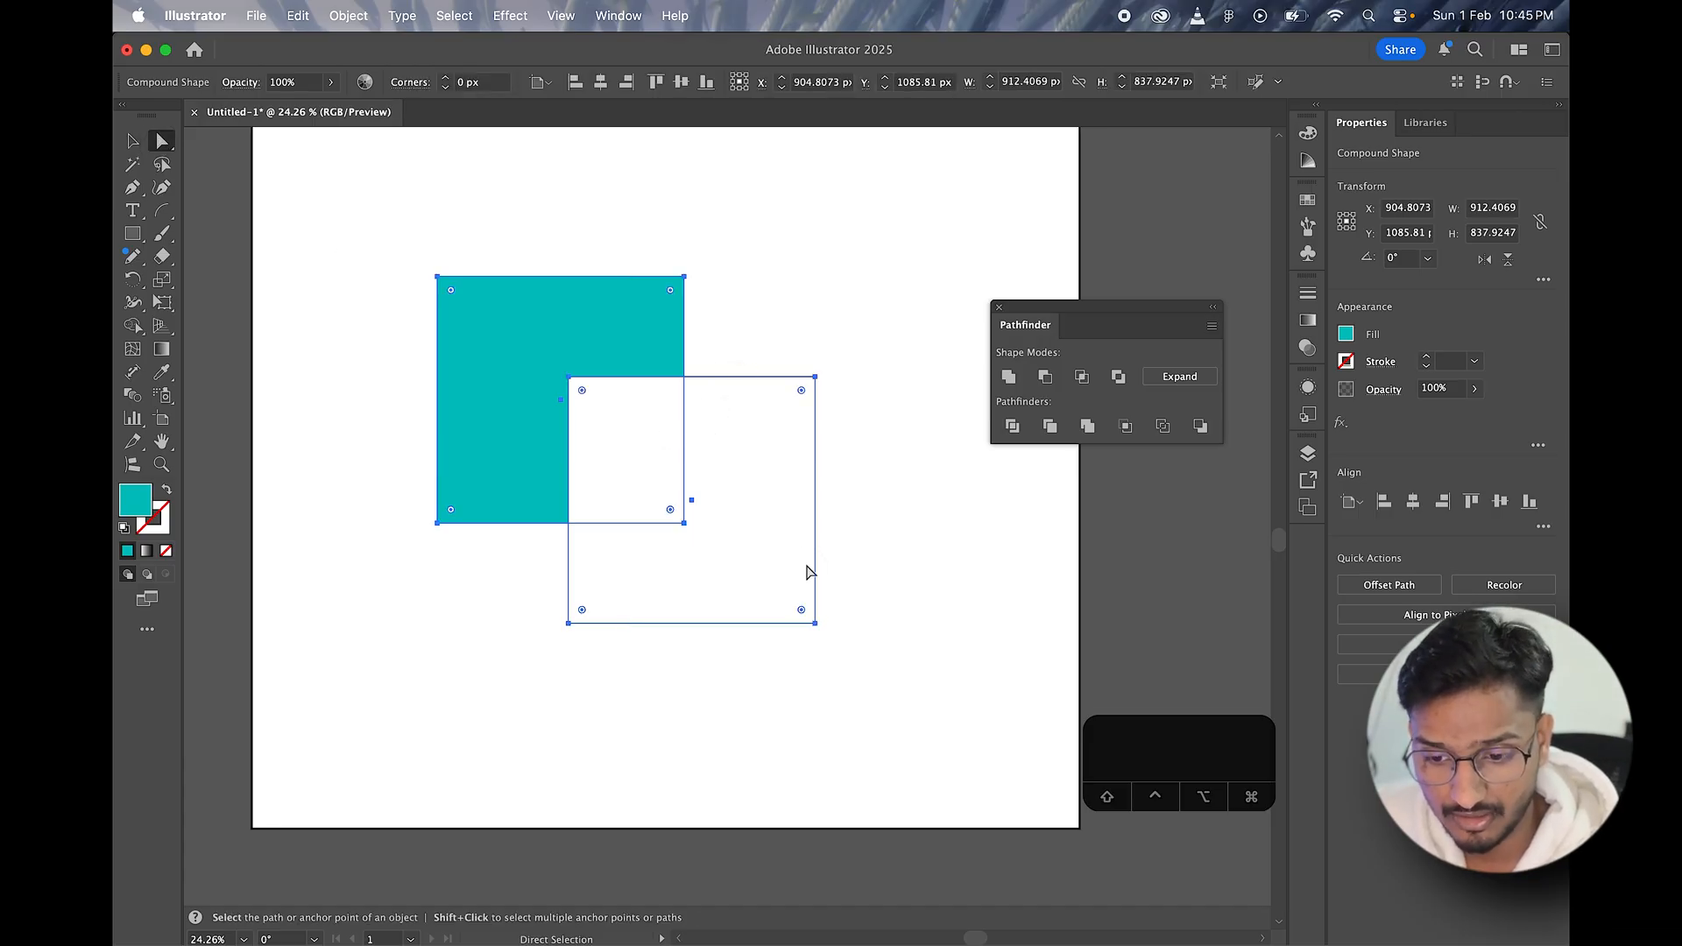
mouse_move(708, 537)
mouse_down()
mouse_move(671, 519)
mouse_move(711, 552)
mouse_up()
click(639, 455)
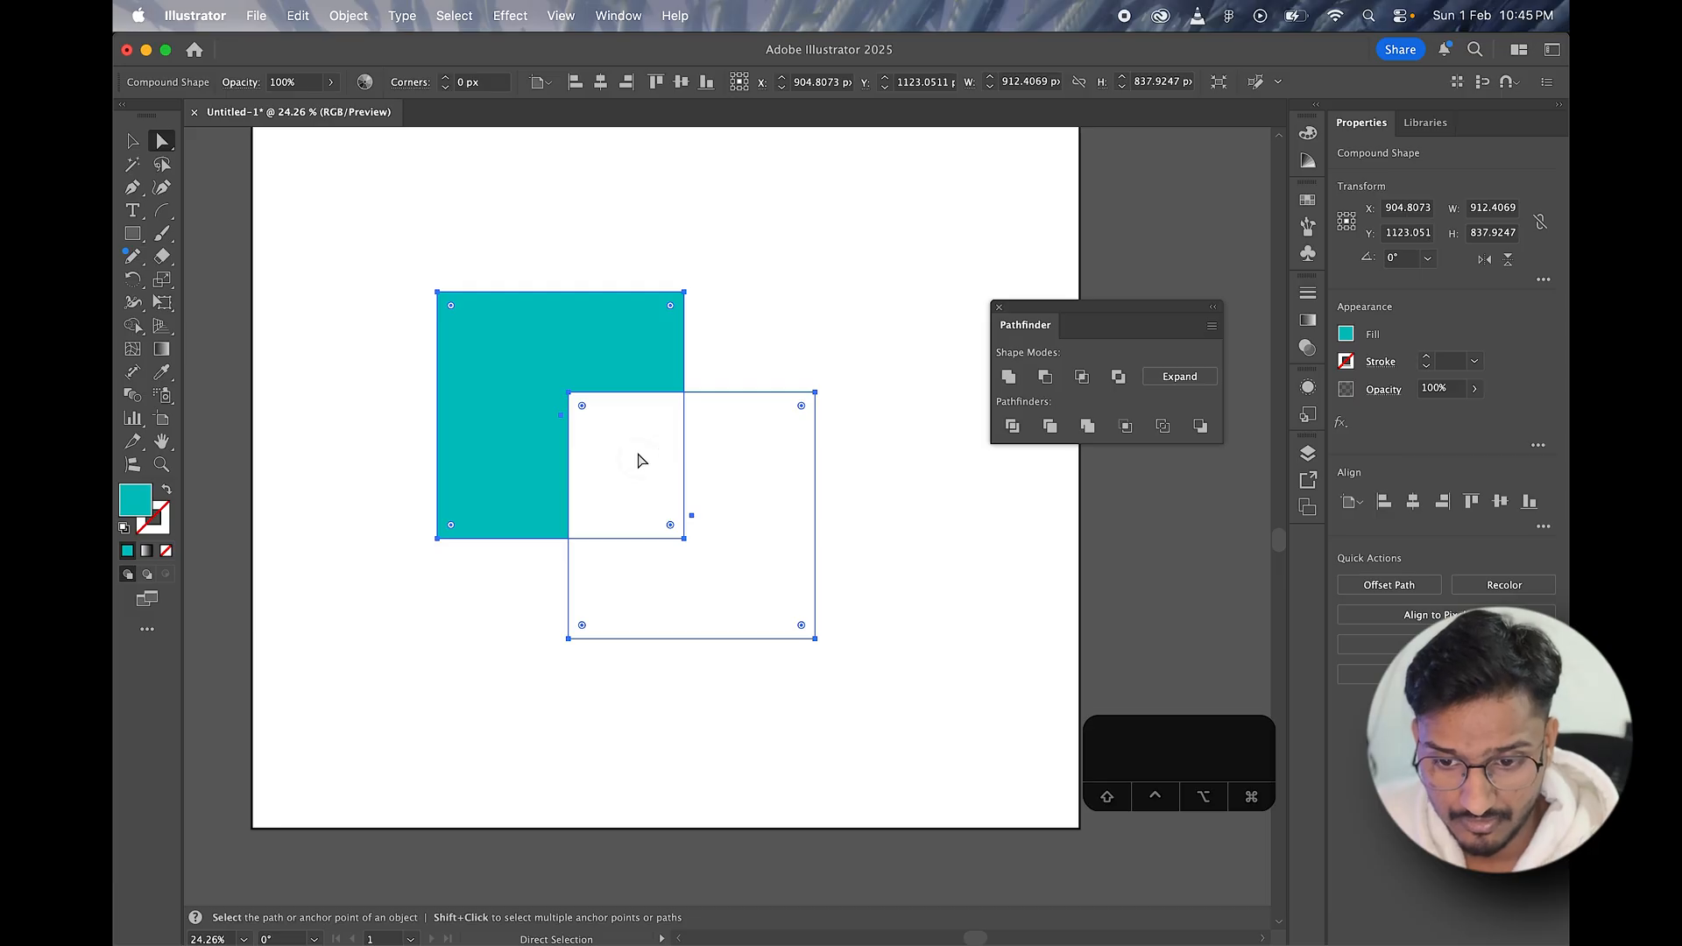
drag(698, 401, 707, 462)
click(584, 347)
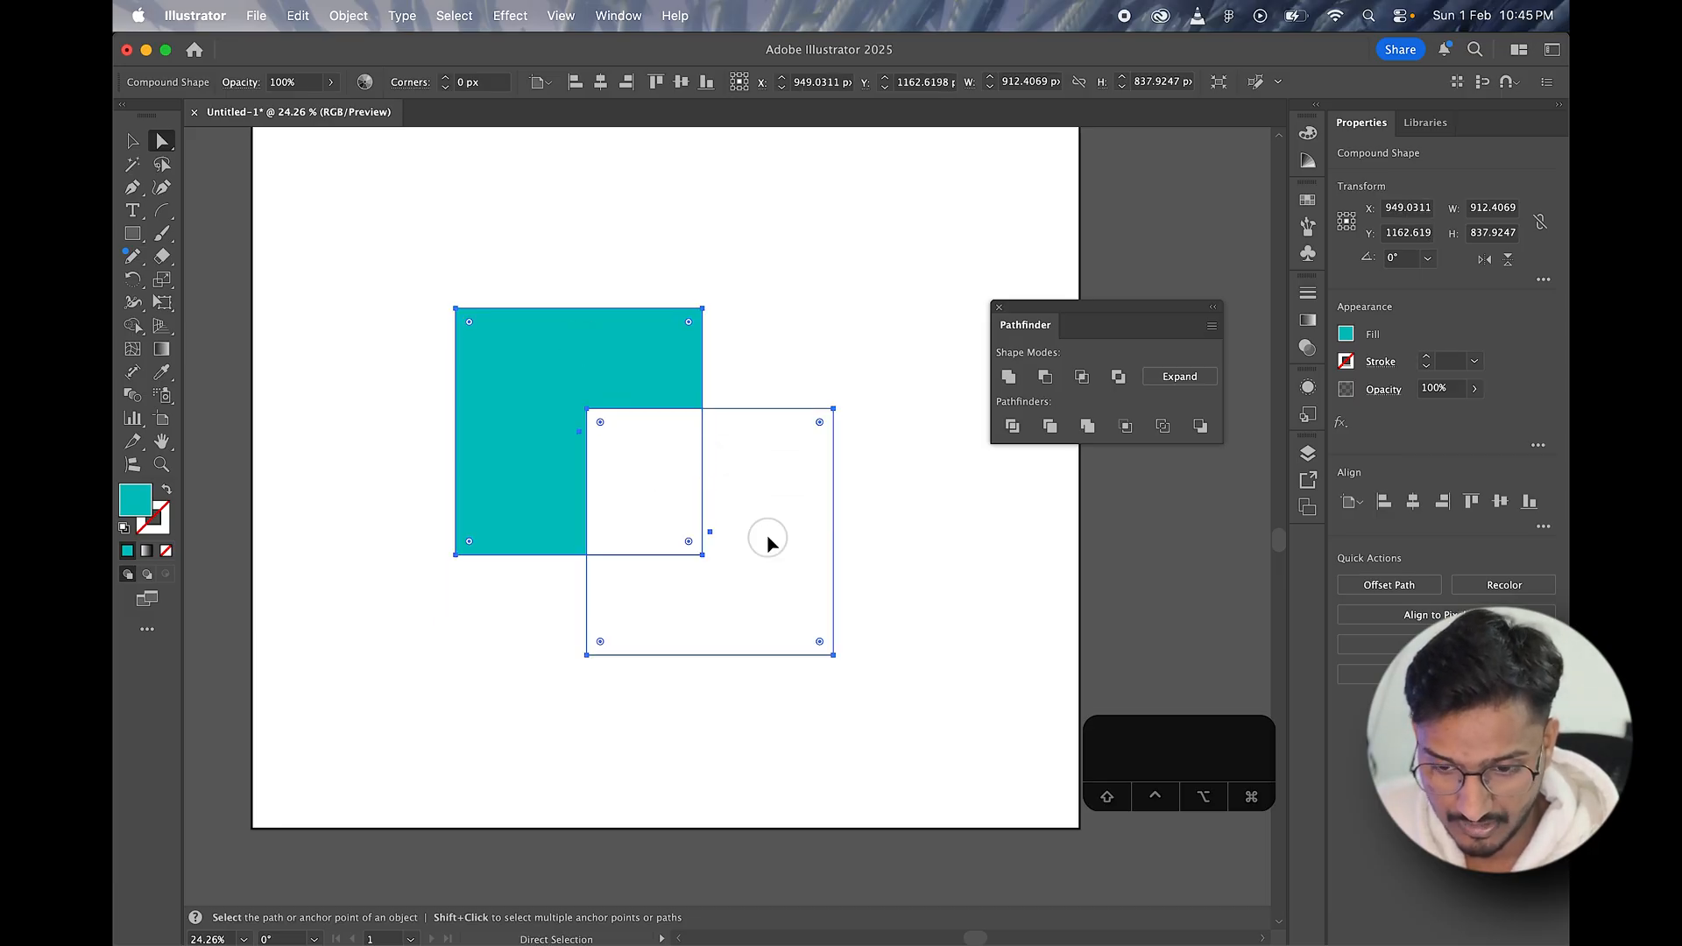
Step: Isolate the compound shape and move its front square so it cuts away the back square's lower-left area, then exit isolation
click(133, 141)
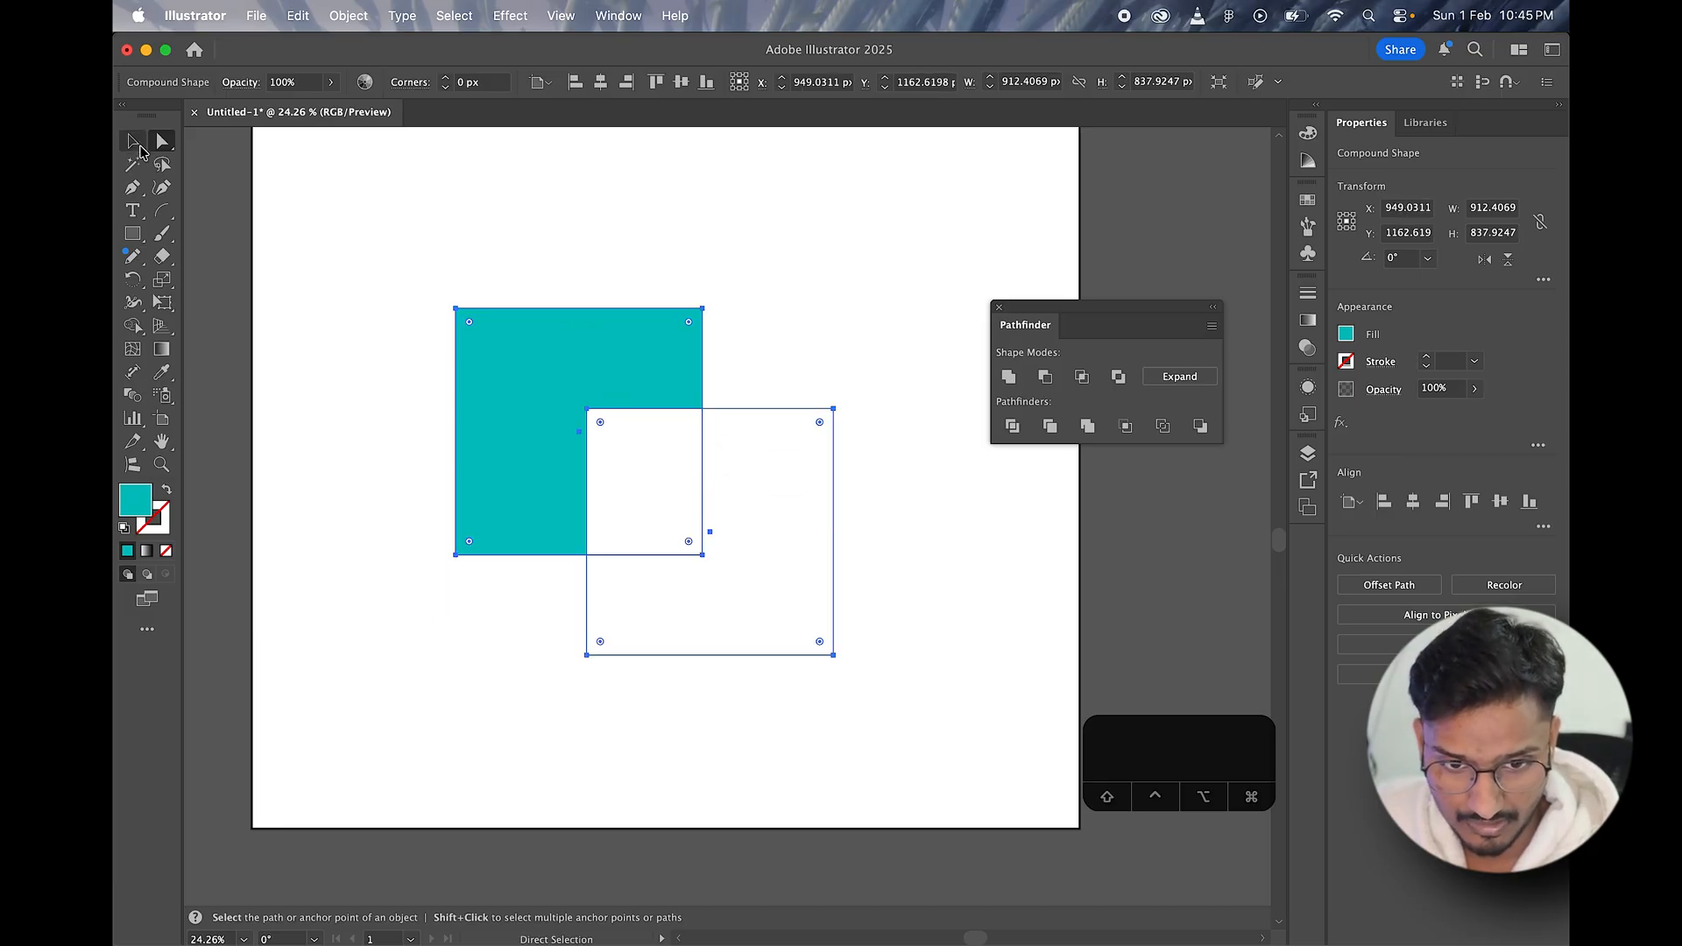
double_click(777, 596)
click(752, 589)
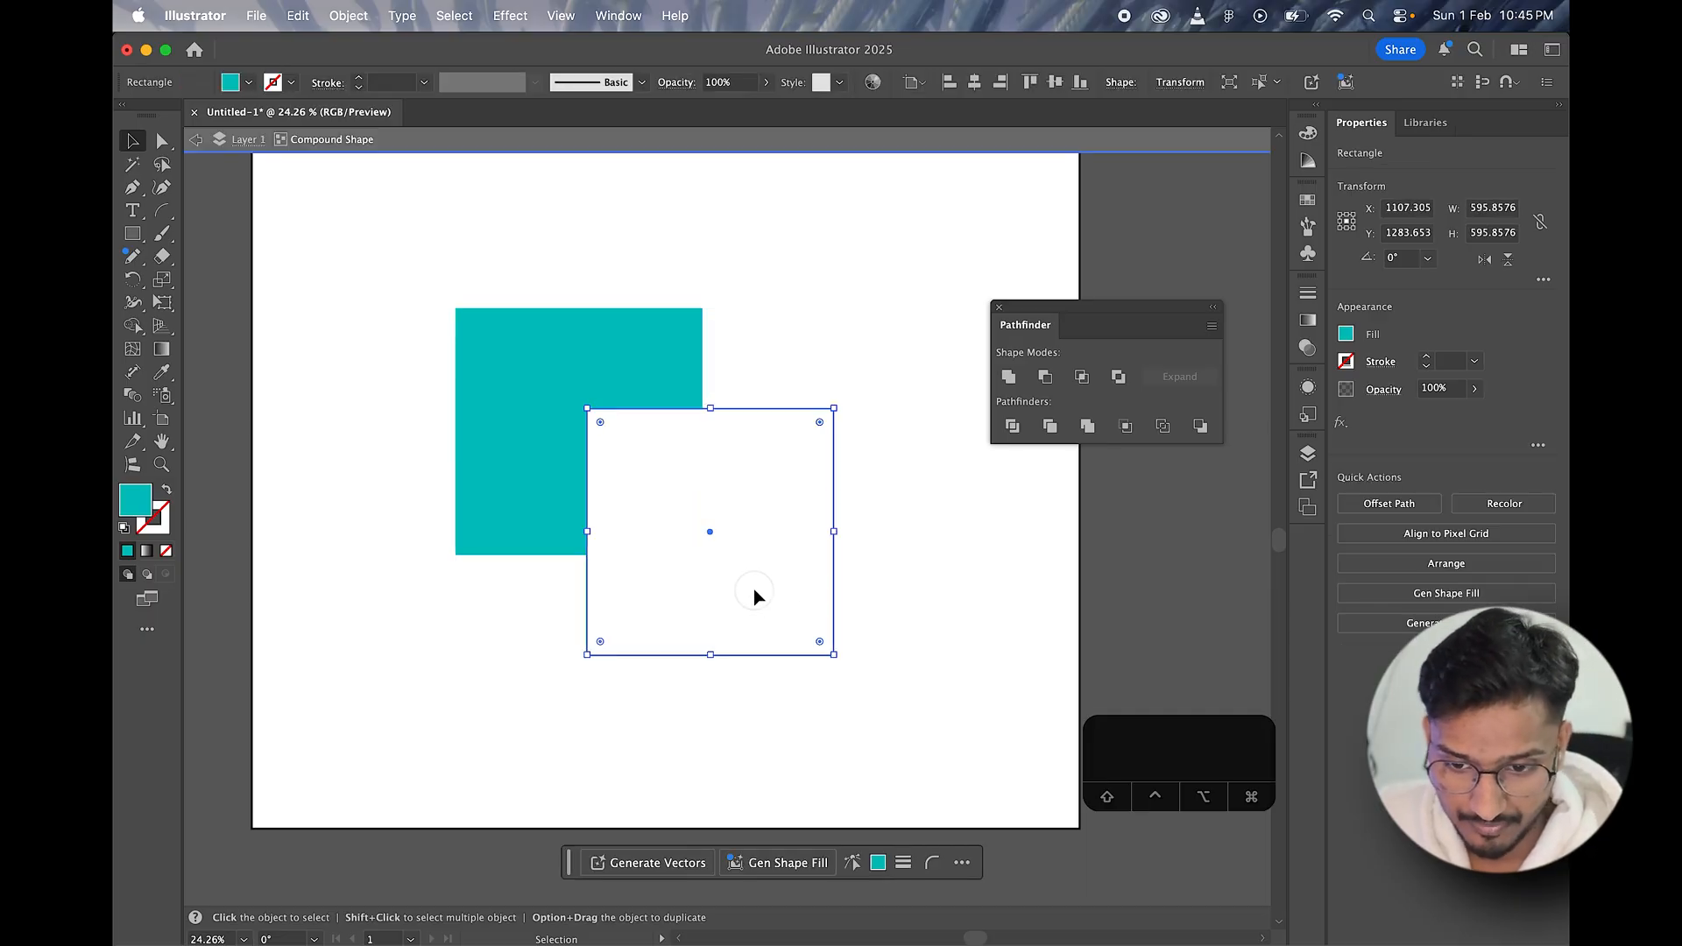
drag(753, 595, 698, 557)
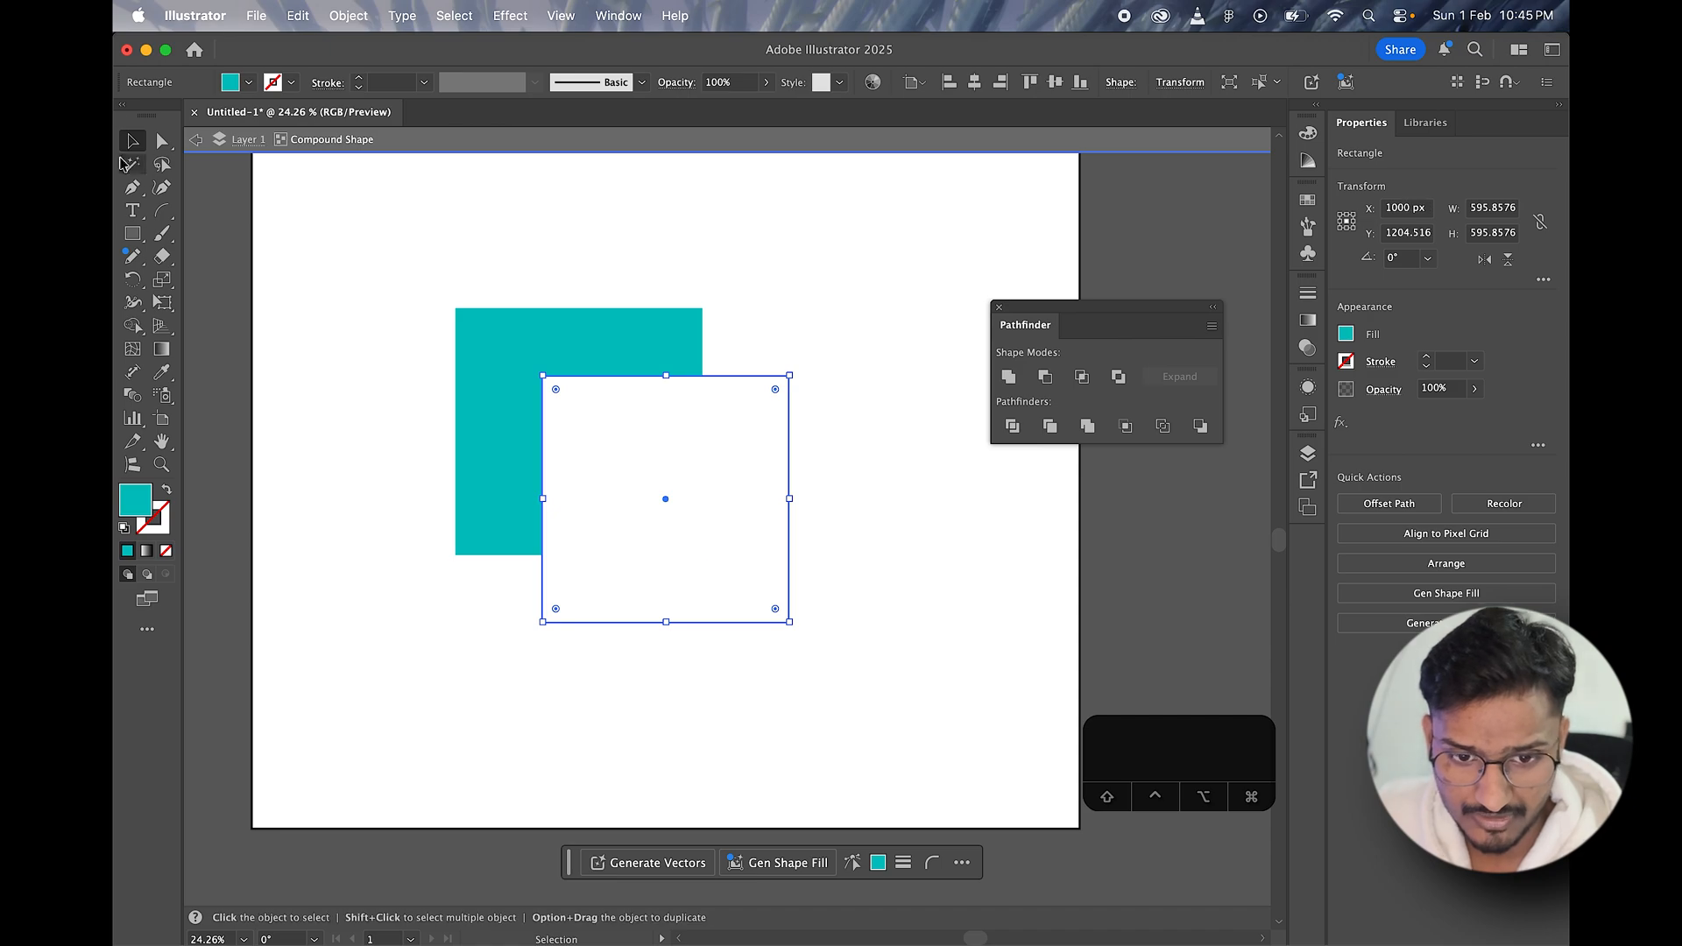
drag(692, 484, 529, 474)
double_click(789, 524)
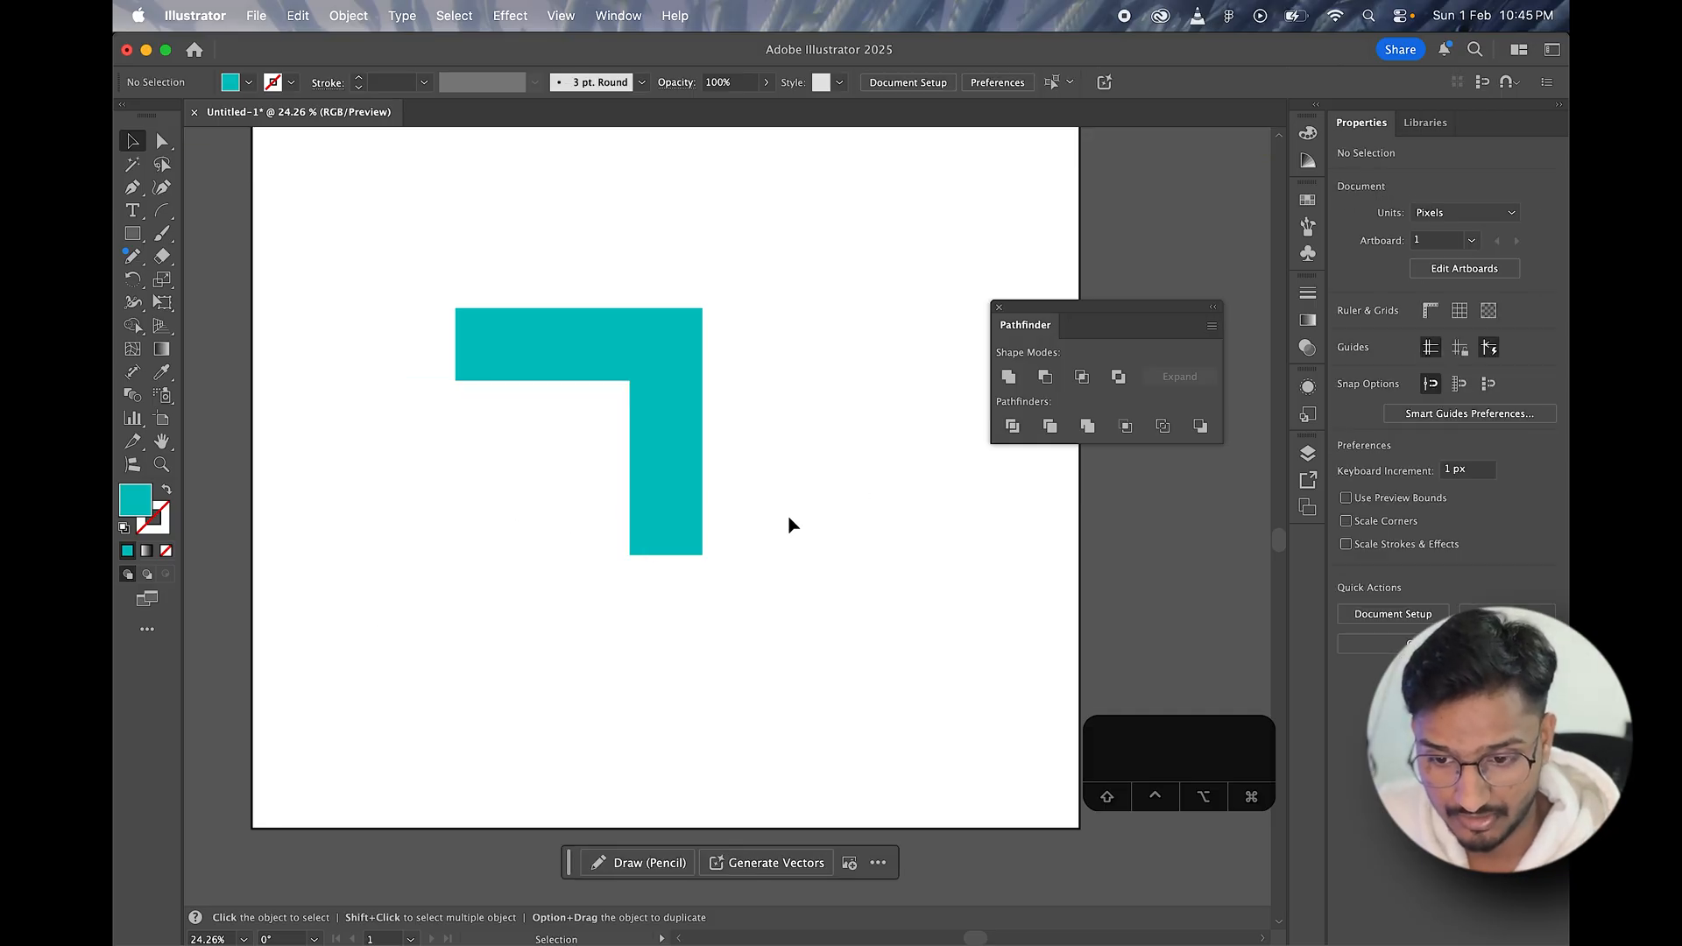
Step: Select the compound shape and move it off the artboard's left side, to about X -505, Y 1092 px
click(633, 484)
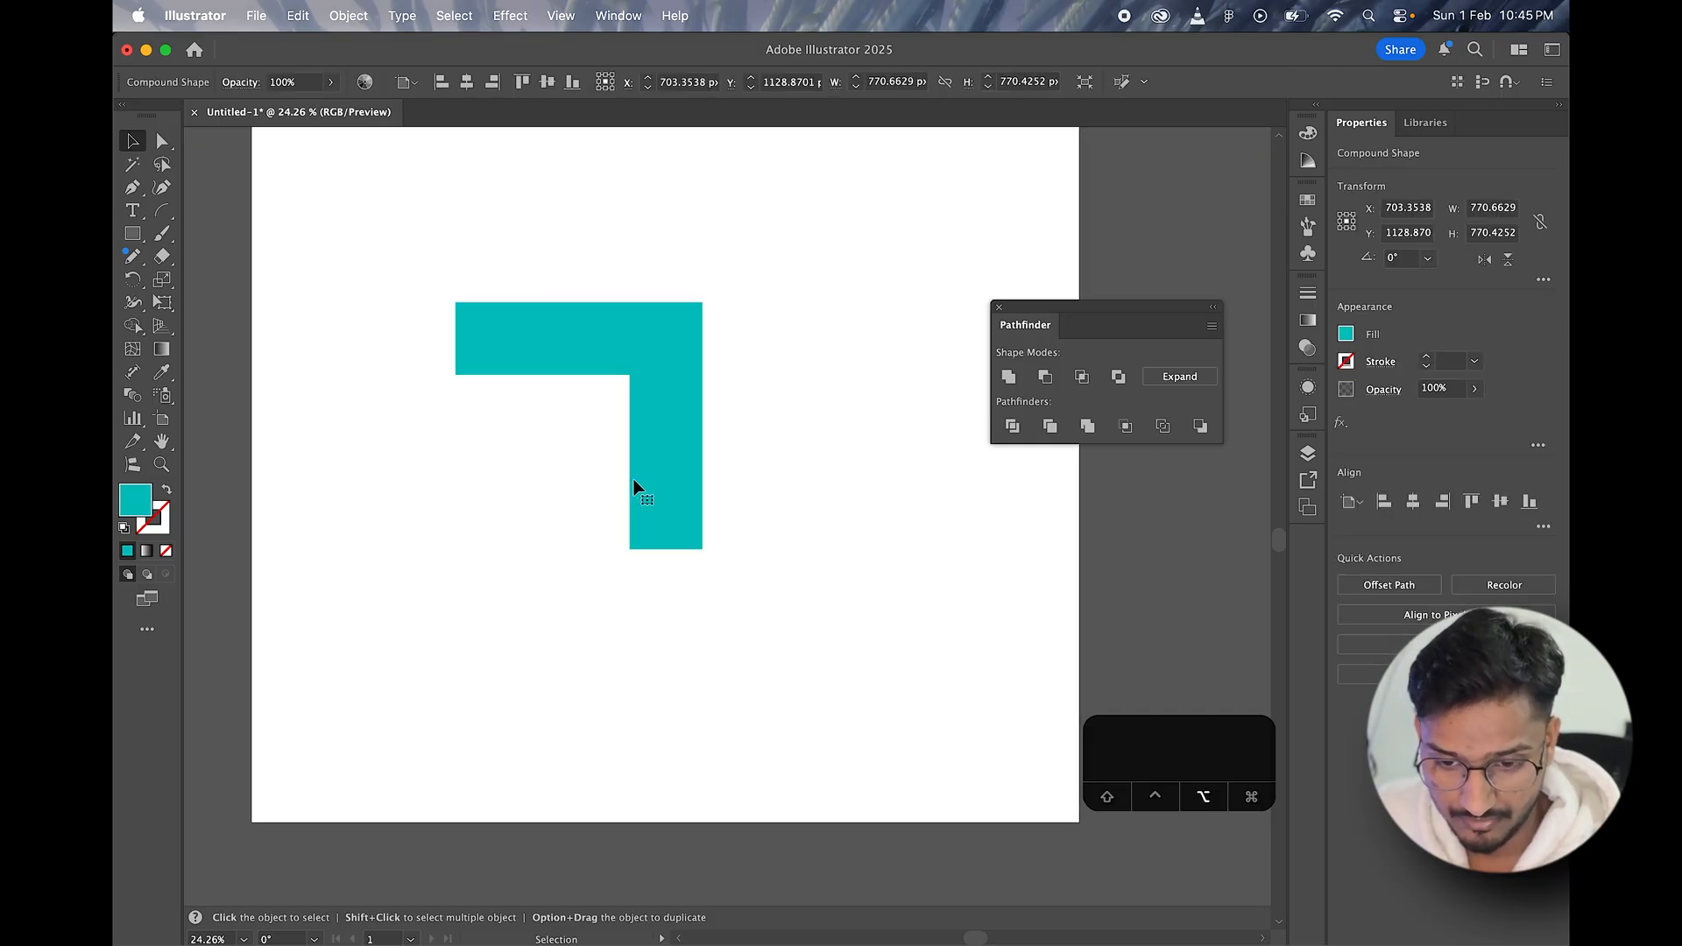
scroll(634, 485, down, 2)
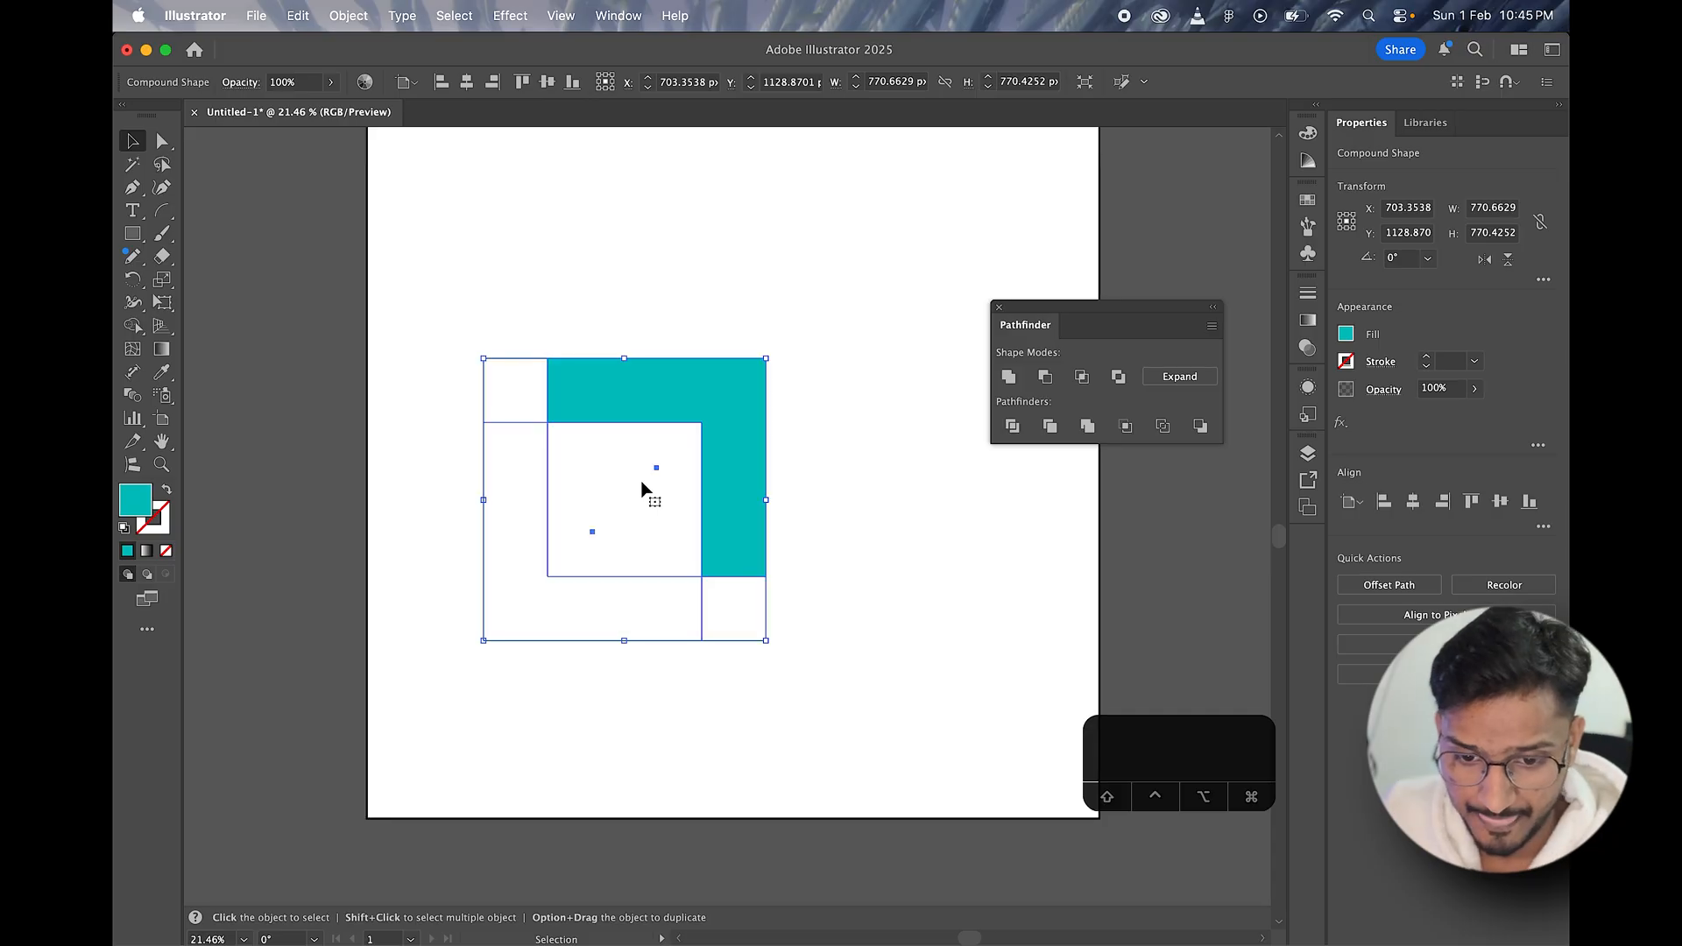
drag(646, 488, 239, 496)
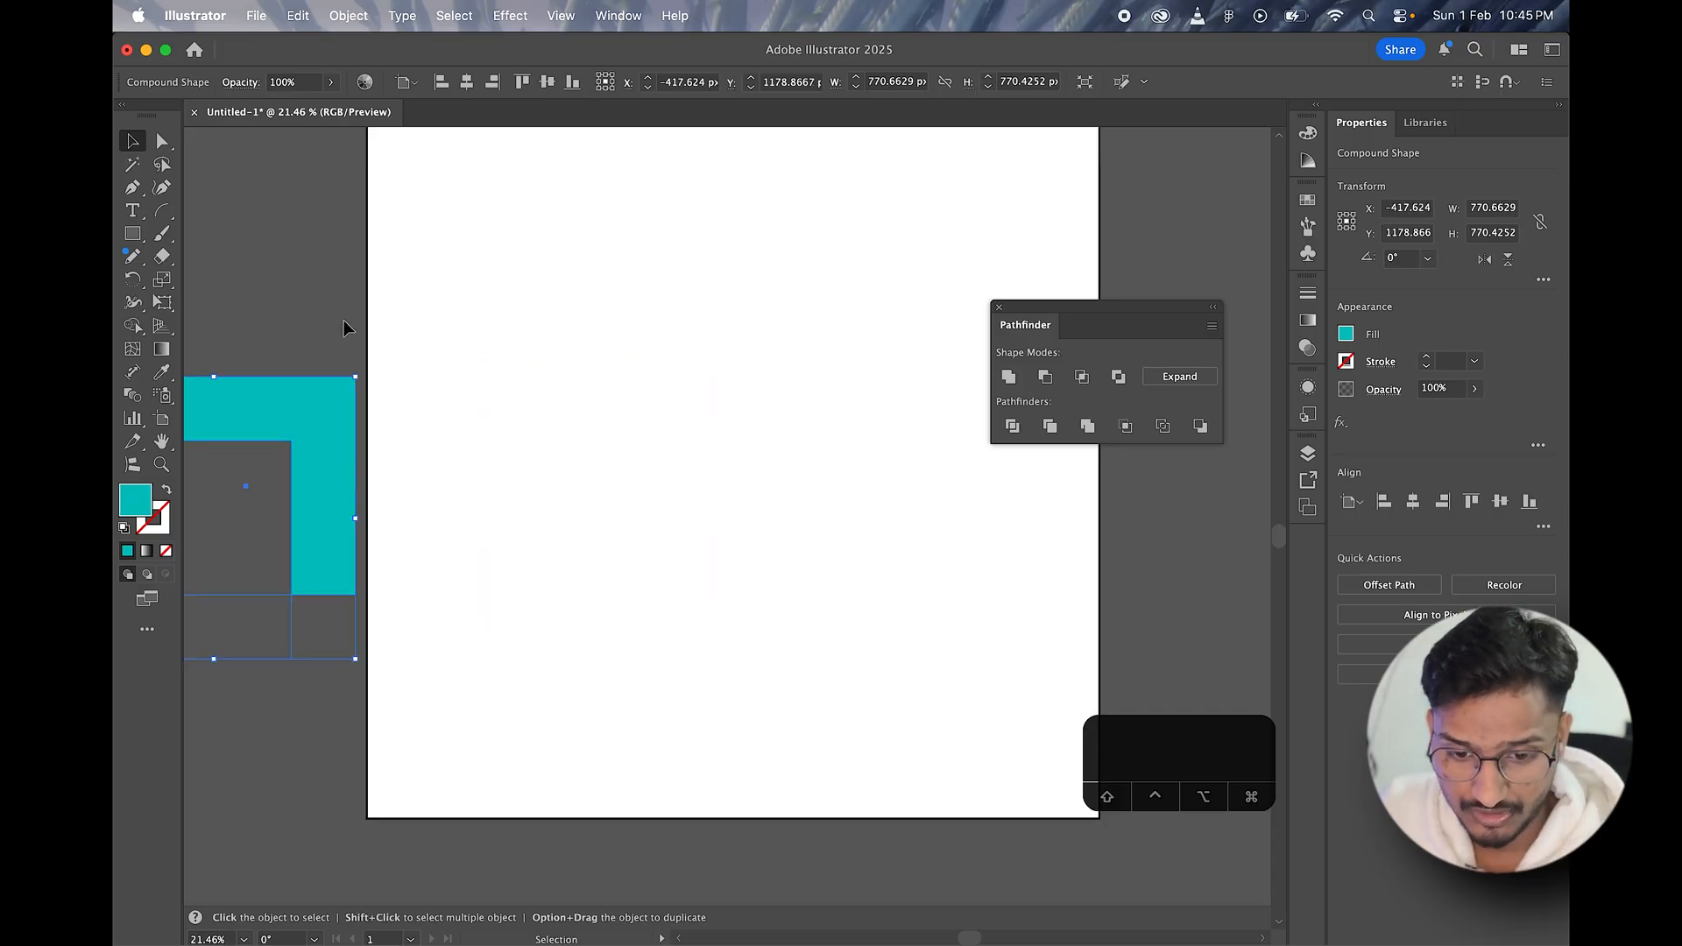
scroll(344, 319, left, 5)
mouse_move(461, 398)
mouse_down()
mouse_move(433, 368)
mouse_move(721, 402)
mouse_move(458, 411)
mouse_up()
scroll(469, 405, down, 3)
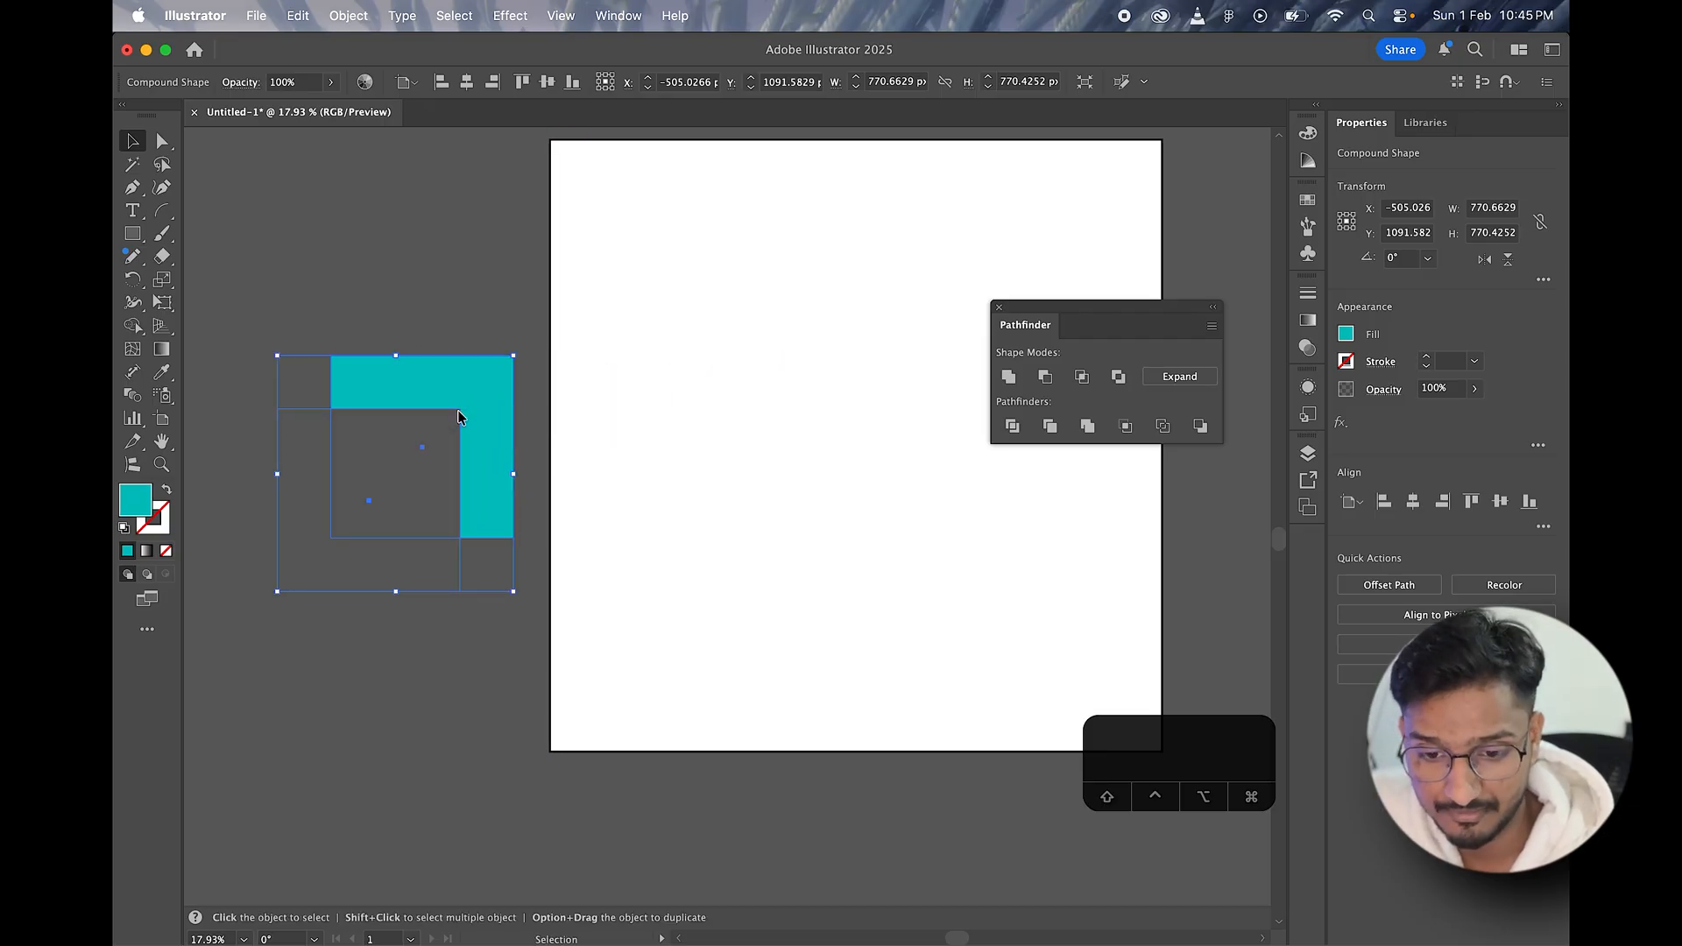
Step: Bring the compound shape back onto the artboard at about X 818, Y 1099 px, its squares overlapping to about 648 px overall width
drag(461, 415, 764, 409)
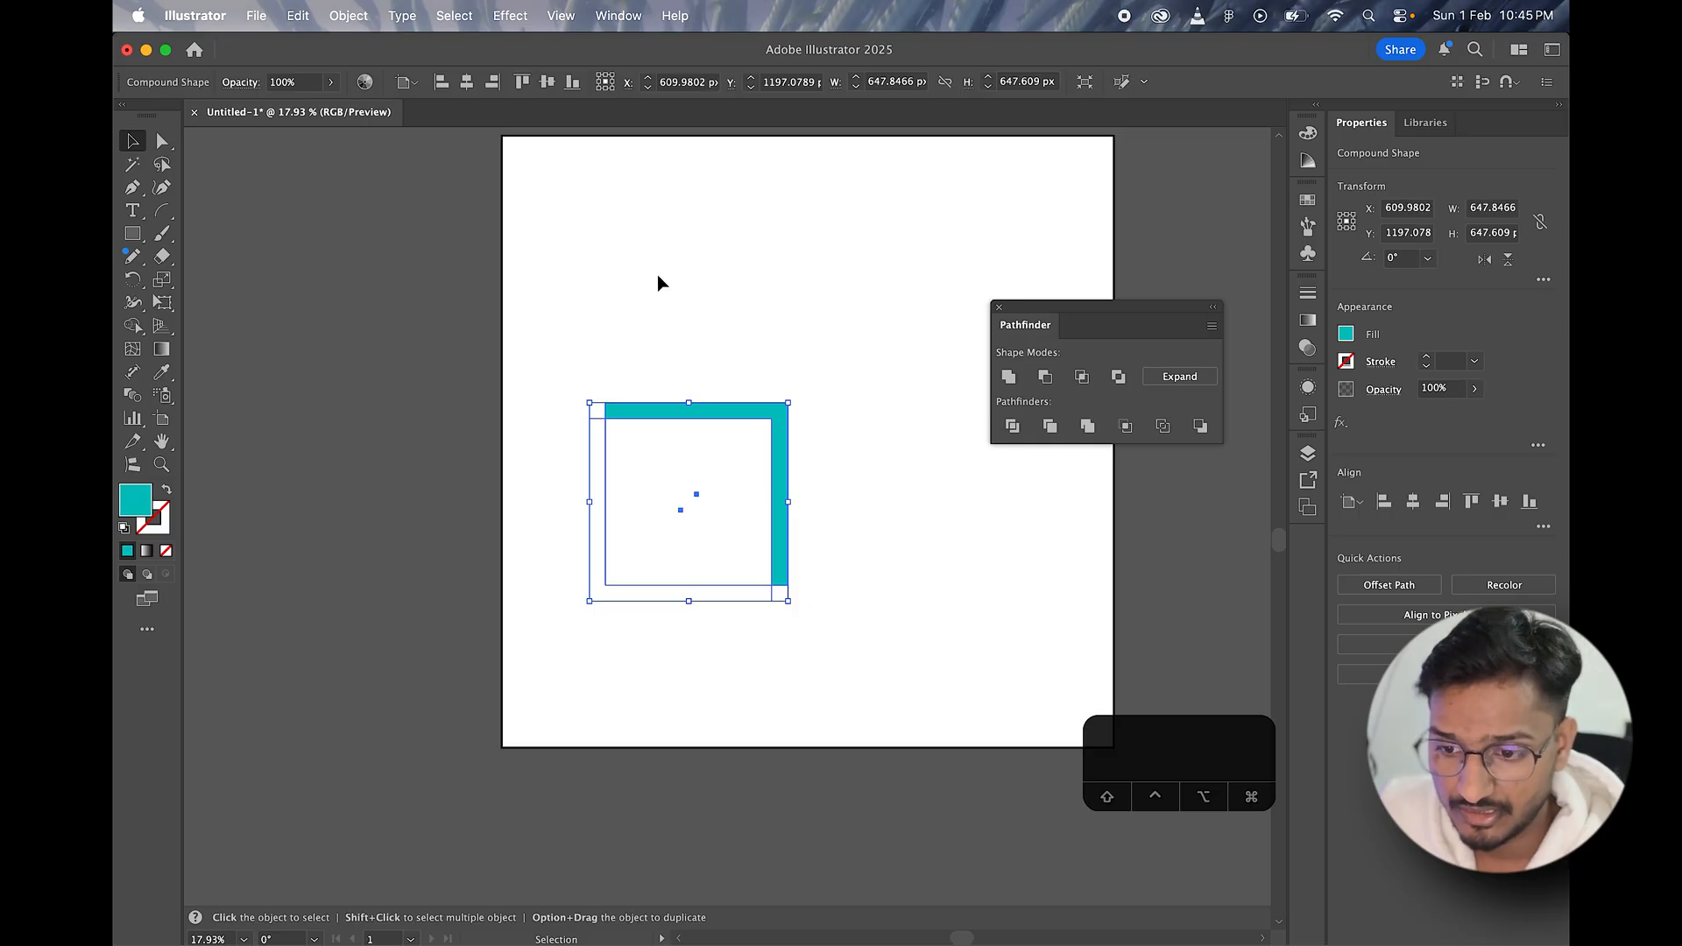
key(space)
drag(853, 293, 657, 312)
drag(548, 481, 612, 450)
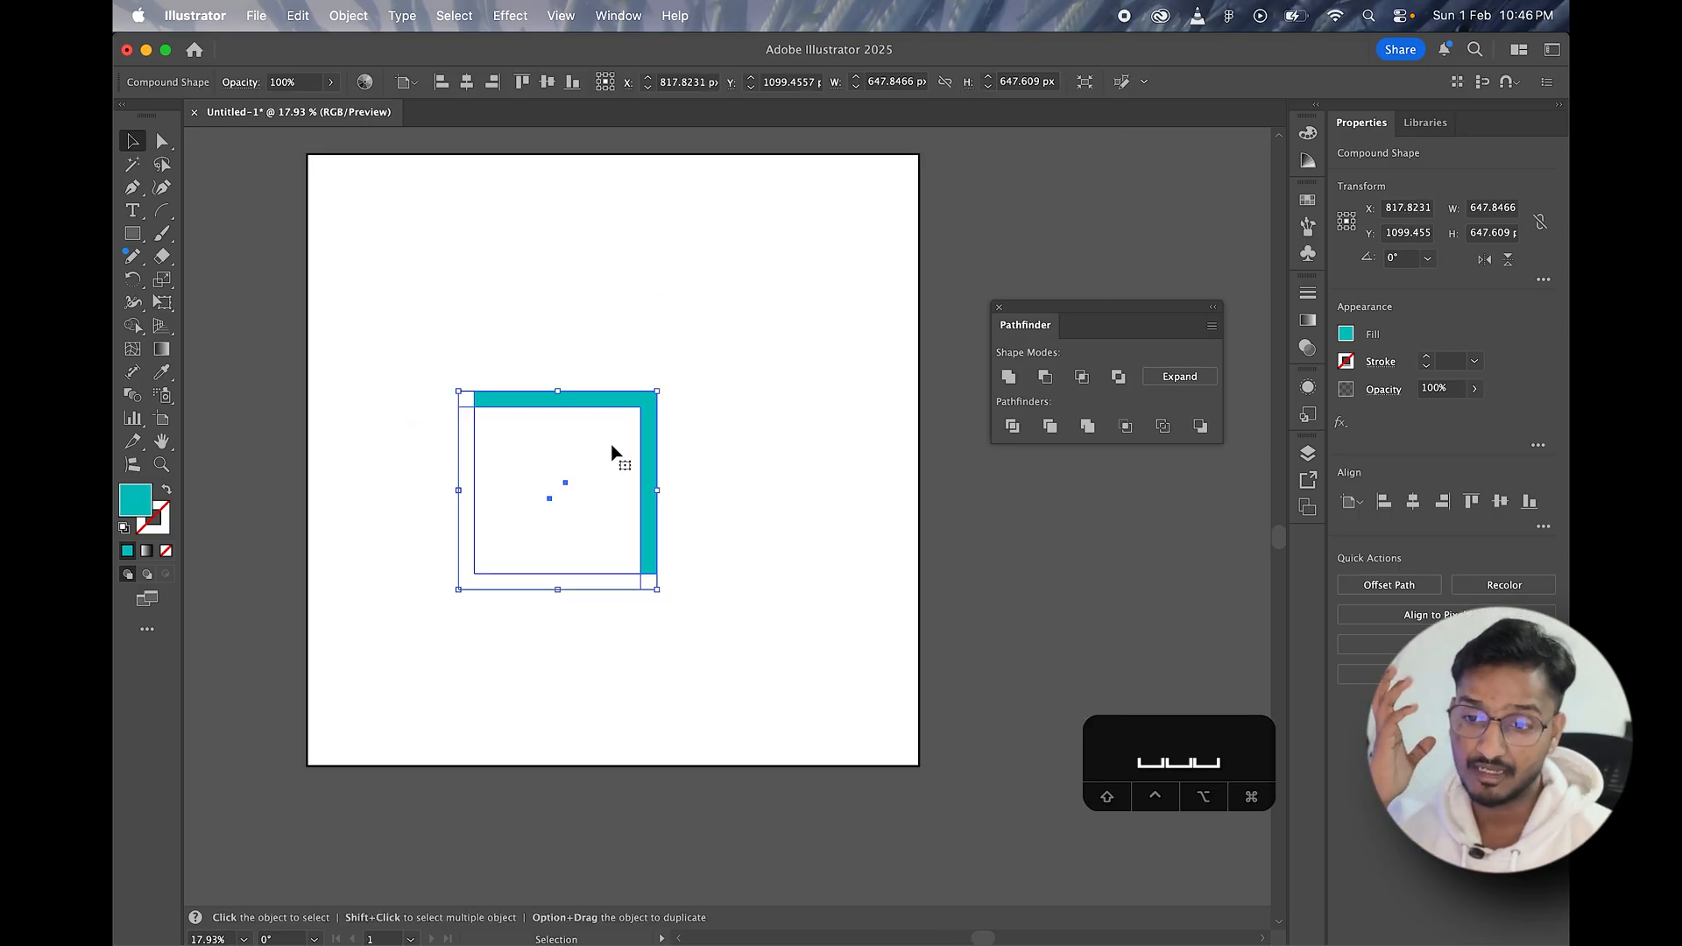